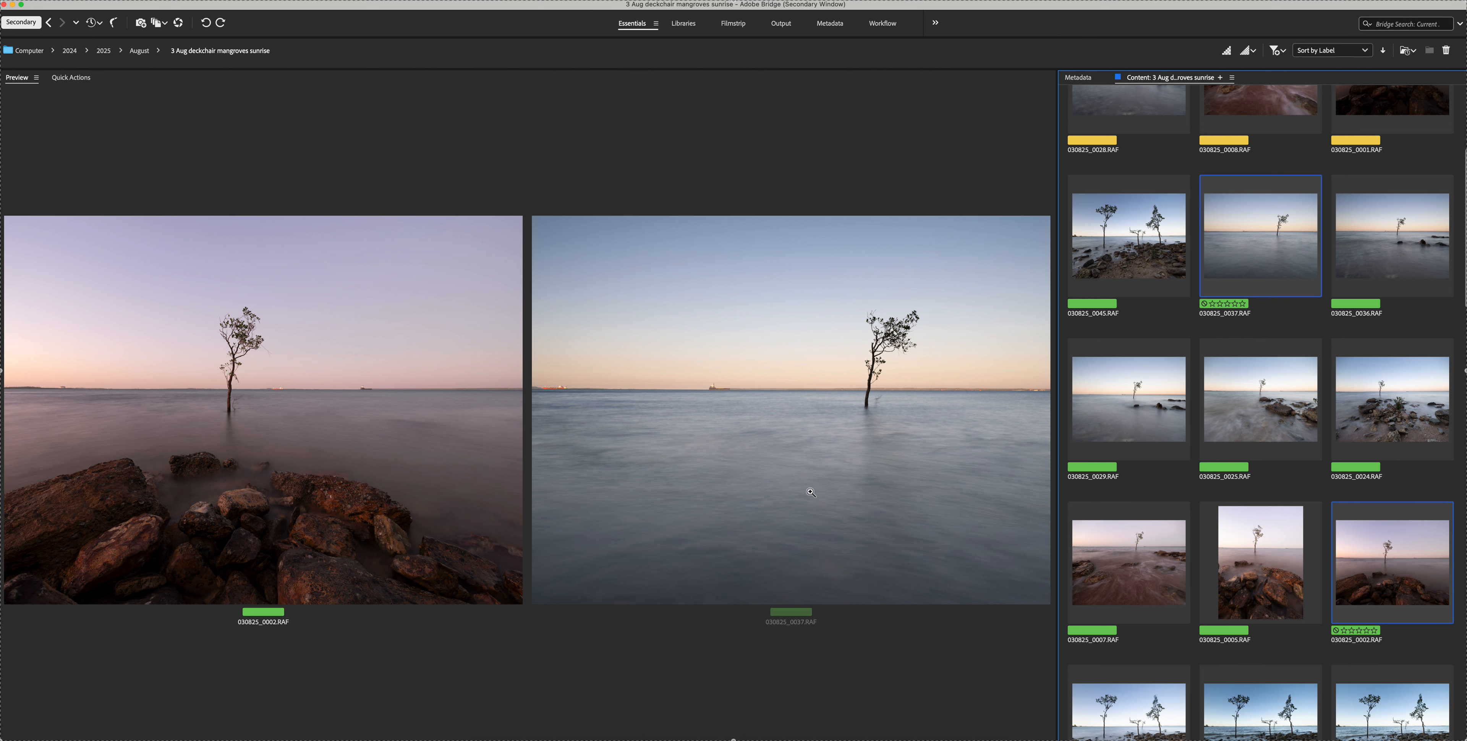
Open the two selected RAW photos in Camera Raw and apply the Fuji Detail Base user preset to both
{"action": "double_click", "coordinate": [1380, 576]}
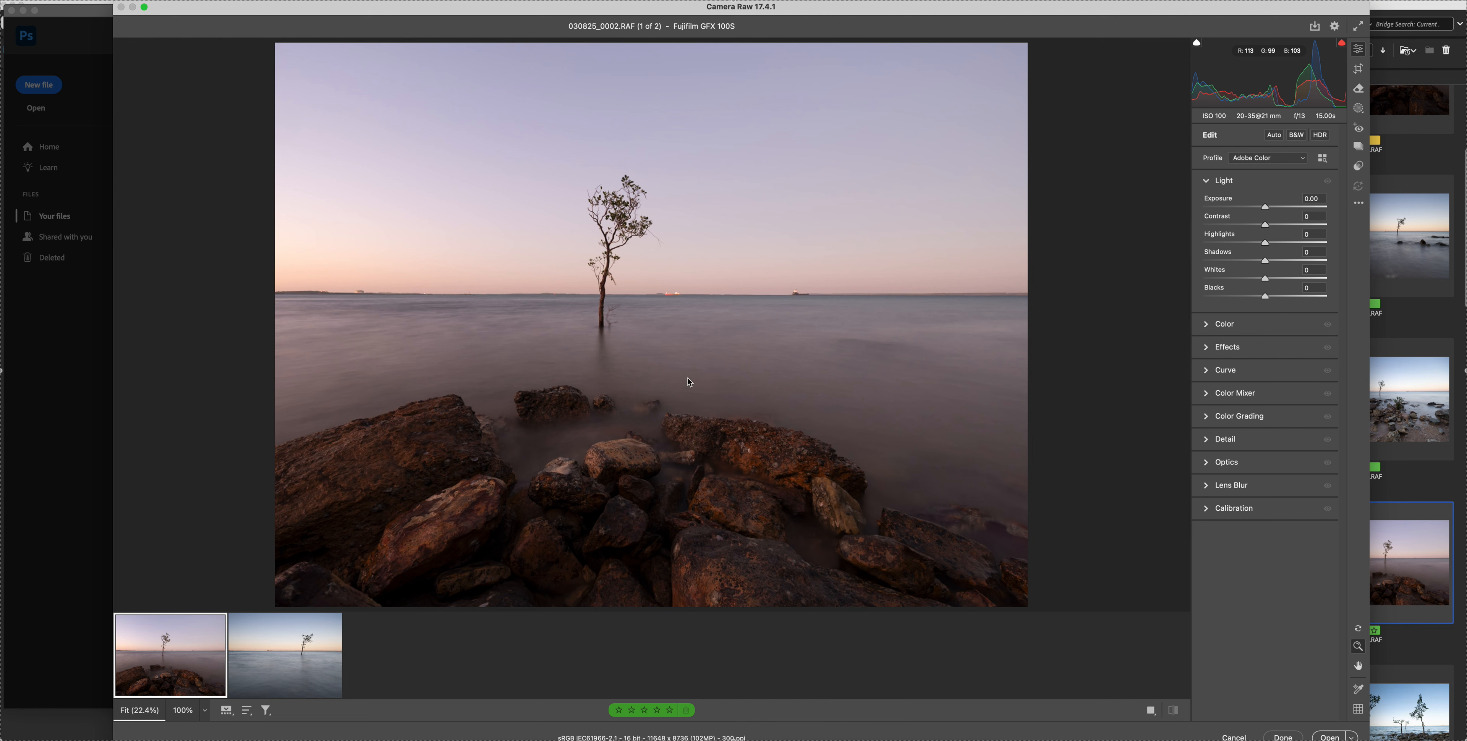
{"action": "mouse_move", "coordinate": [281, 644]}
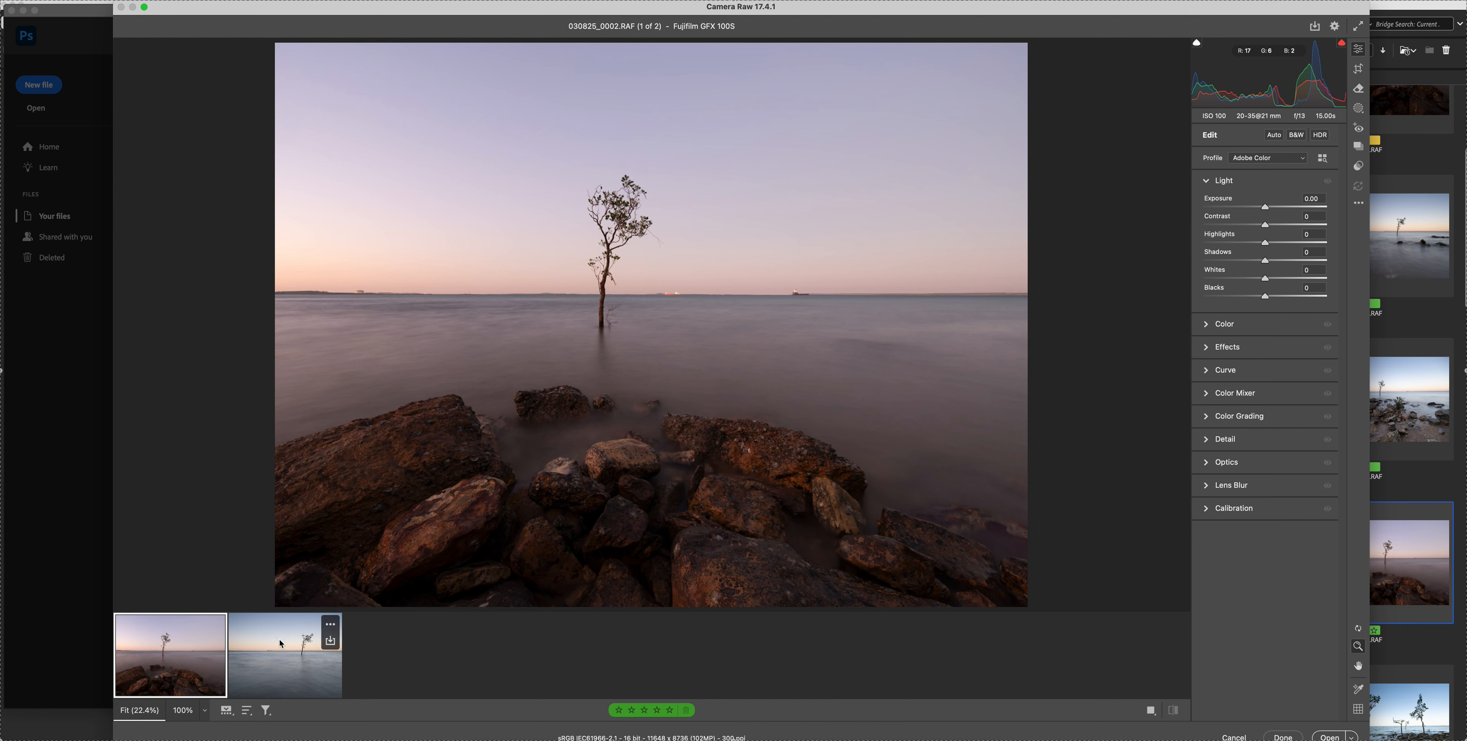
{"action": "left_click", "coordinate": [292, 656], "text": "shift"}
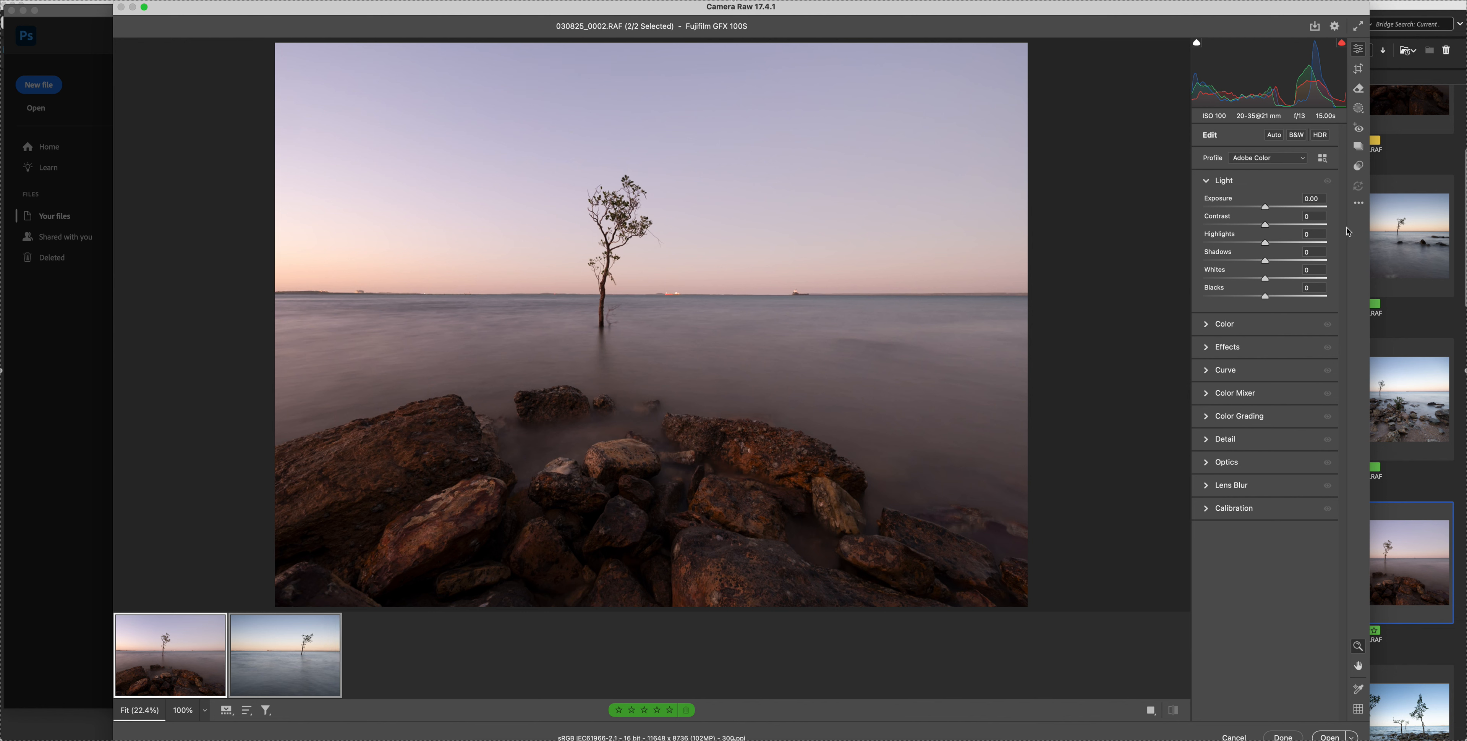
{"action": "left_click", "coordinate": [1360, 167]}
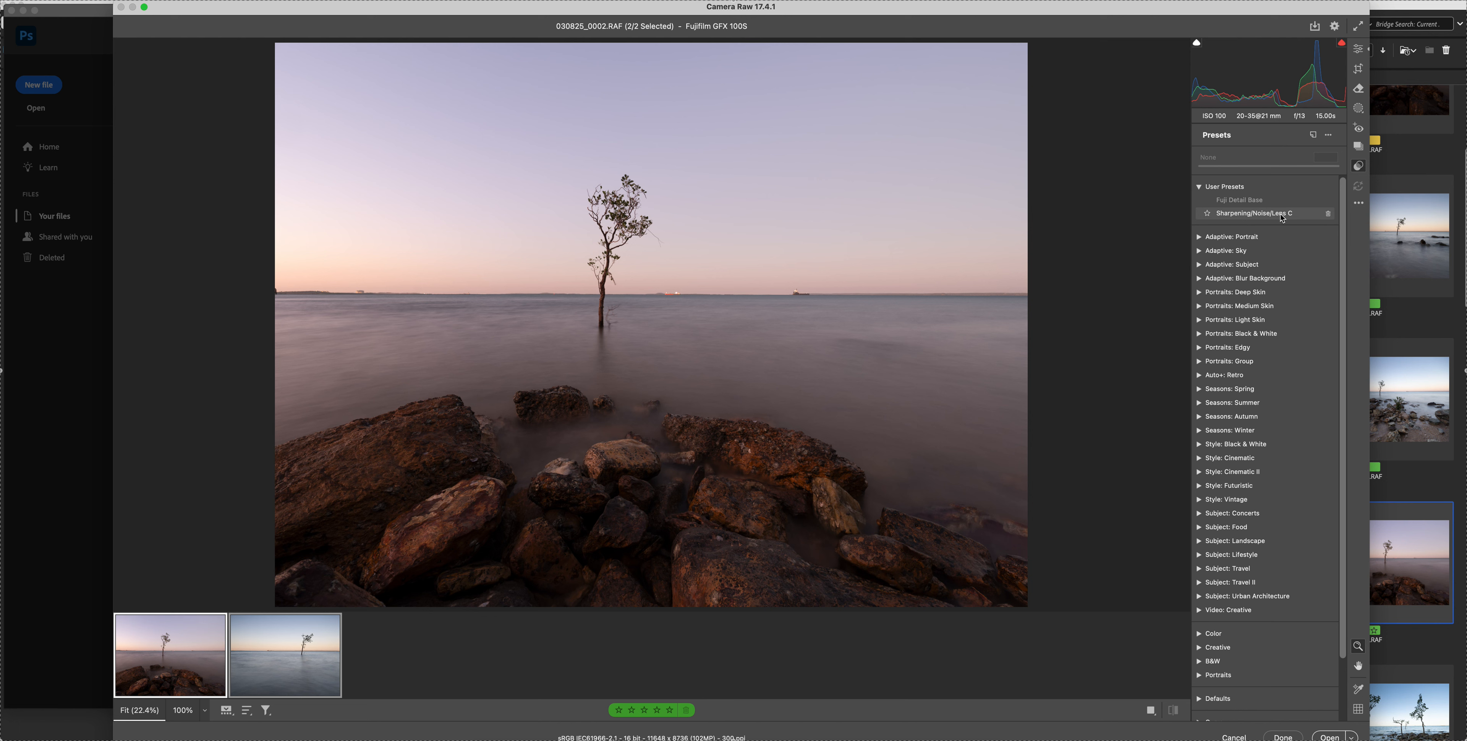
{"action": "left_click", "coordinate": [1261, 205]}
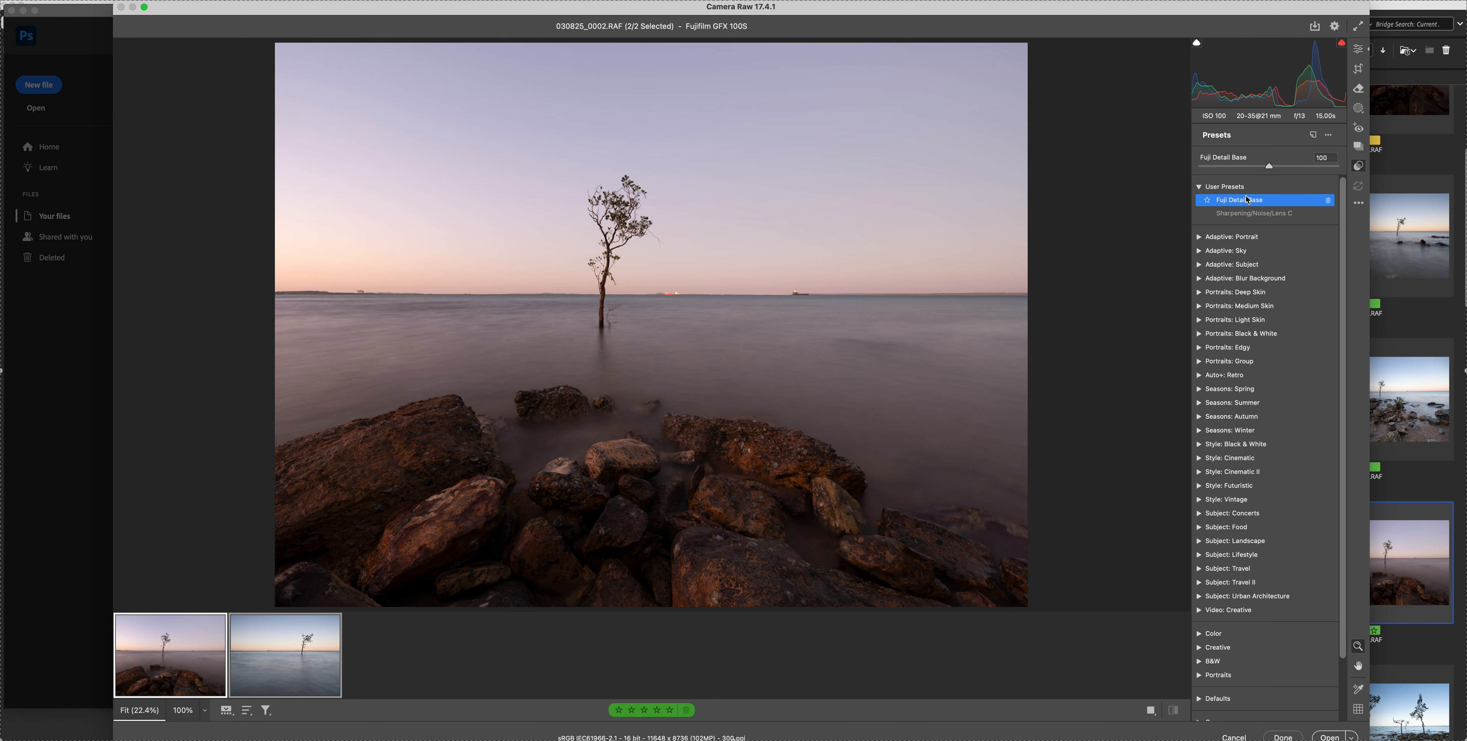
Examine the sharpening and noise reduction settings under Detail and the lens profile corrections under Optics
{"action": "left_click", "coordinate": [1357, 54]}
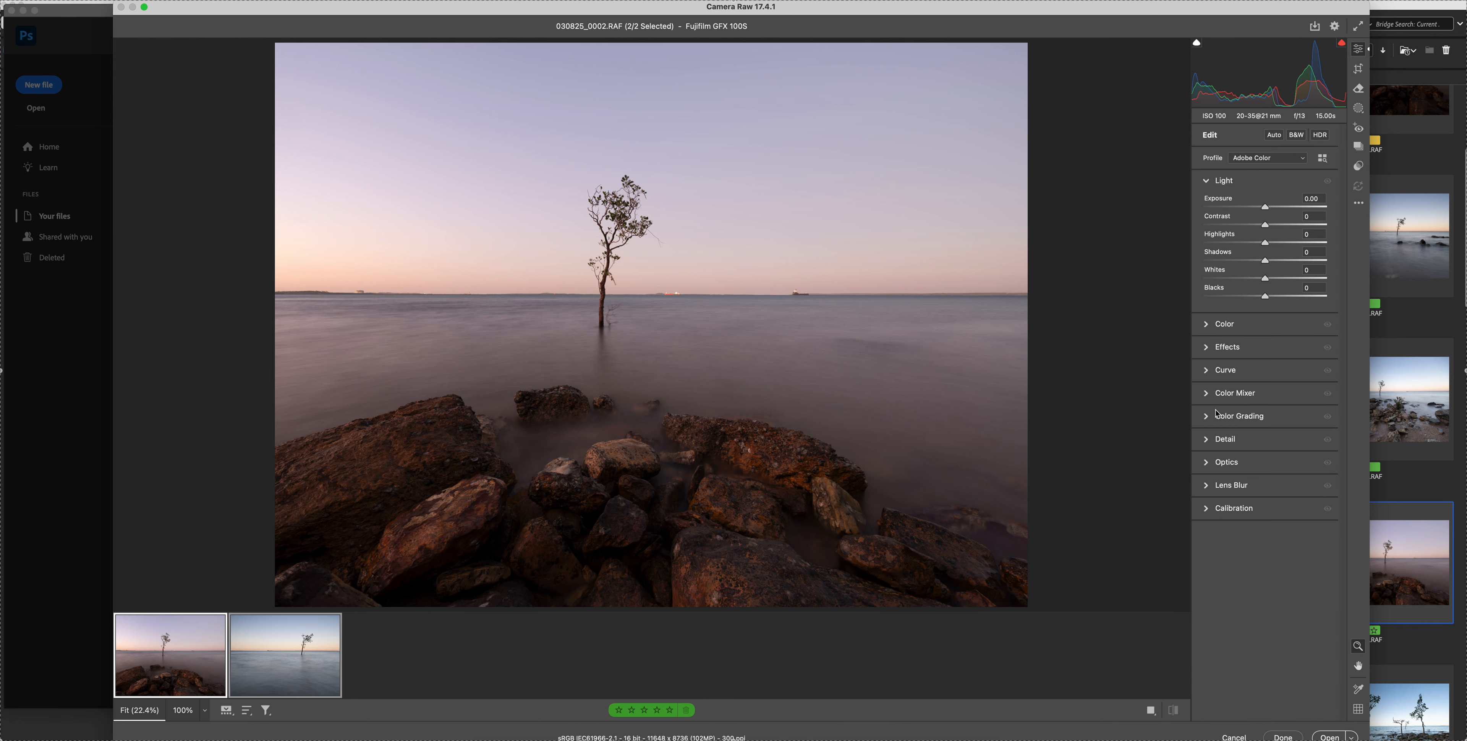
{"action": "left_click", "coordinate": [1209, 445]}
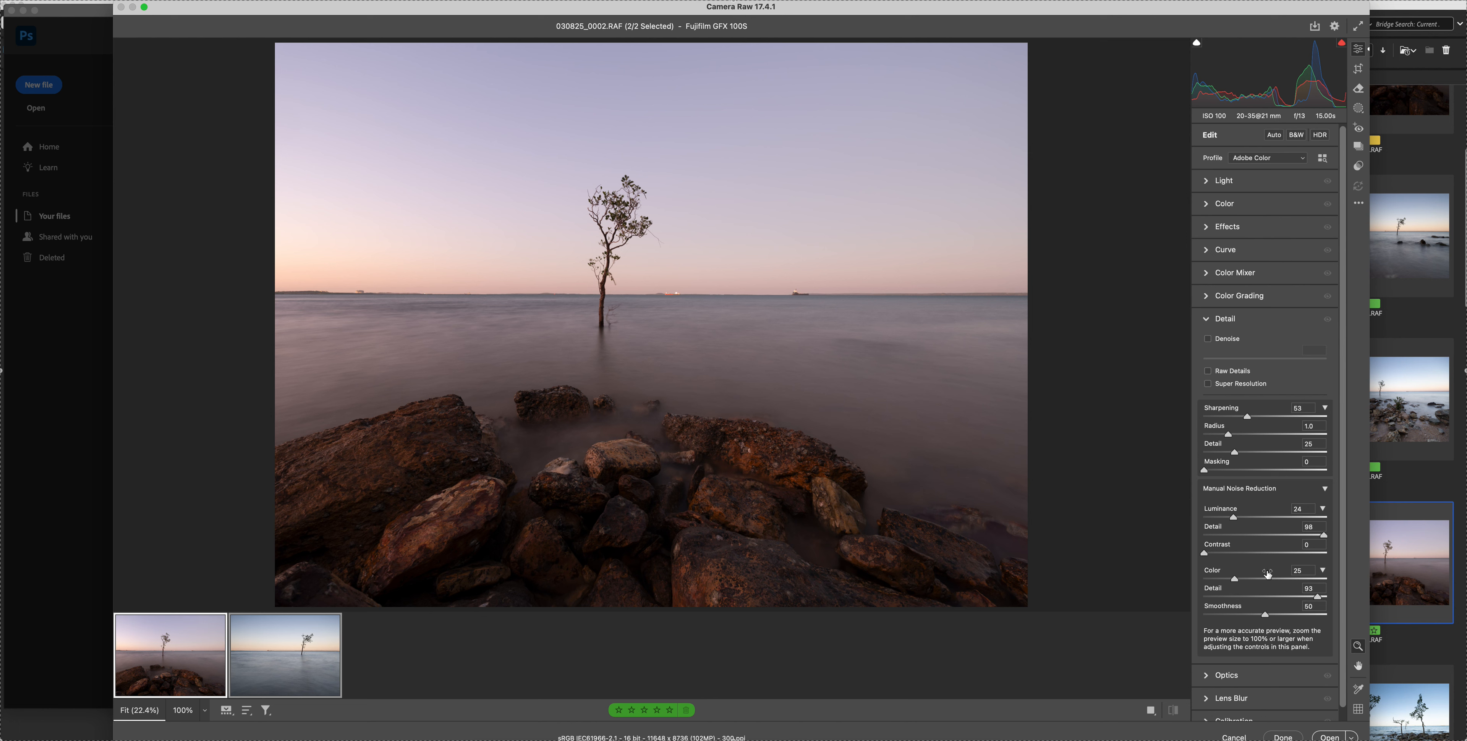
{"action": "mouse_move", "coordinate": [1271, 574]}
{"action": "left_click", "coordinate": [1208, 322]}
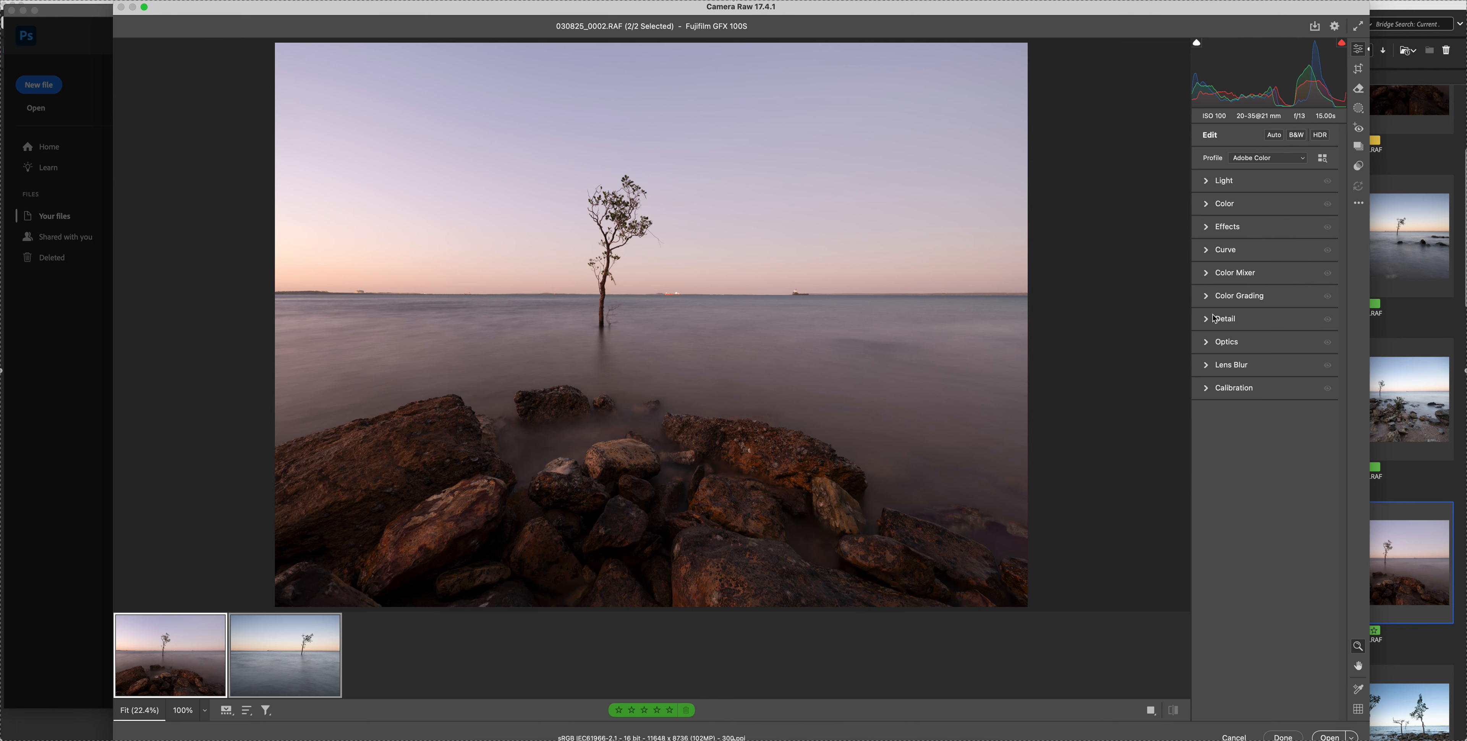
{"action": "left_click", "coordinate": [1205, 342]}
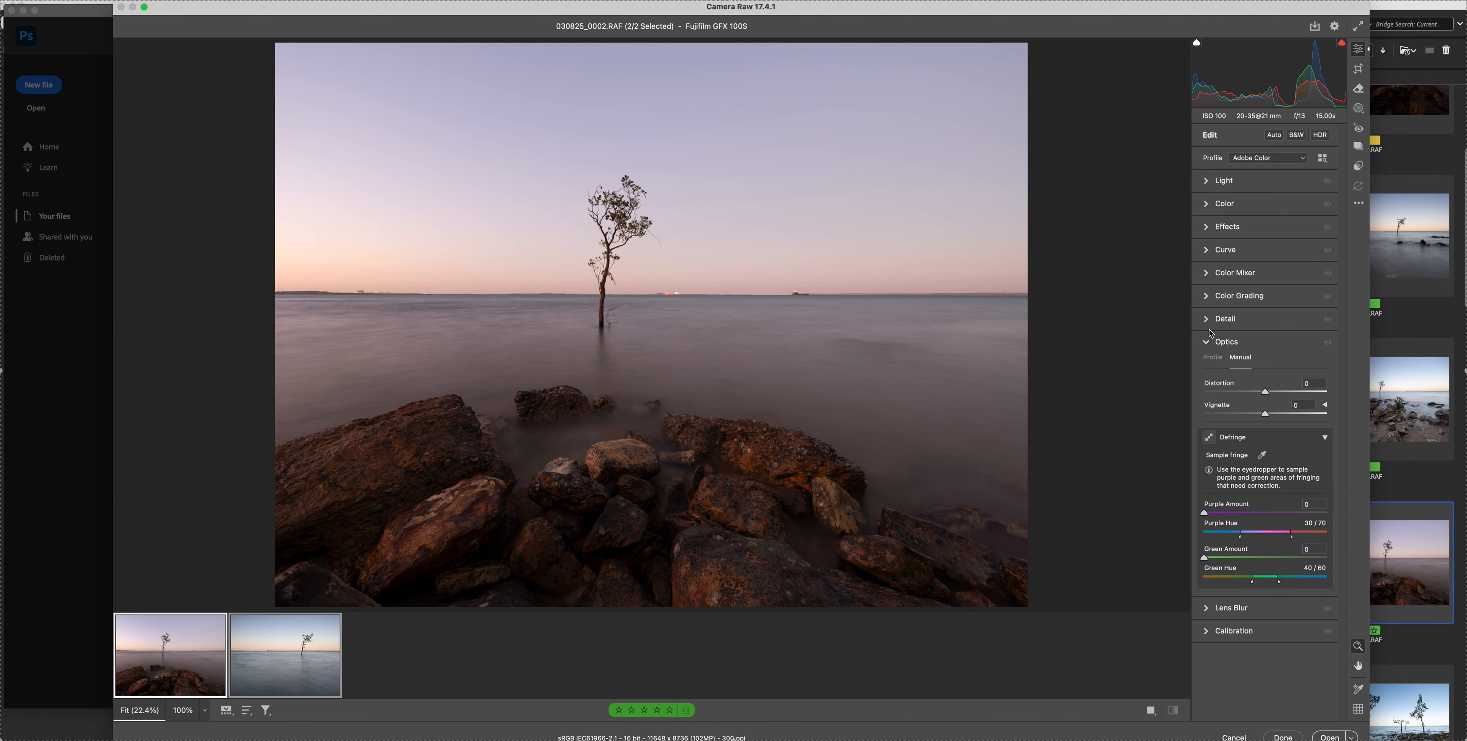
{"action": "left_click", "coordinate": [1212, 358]}
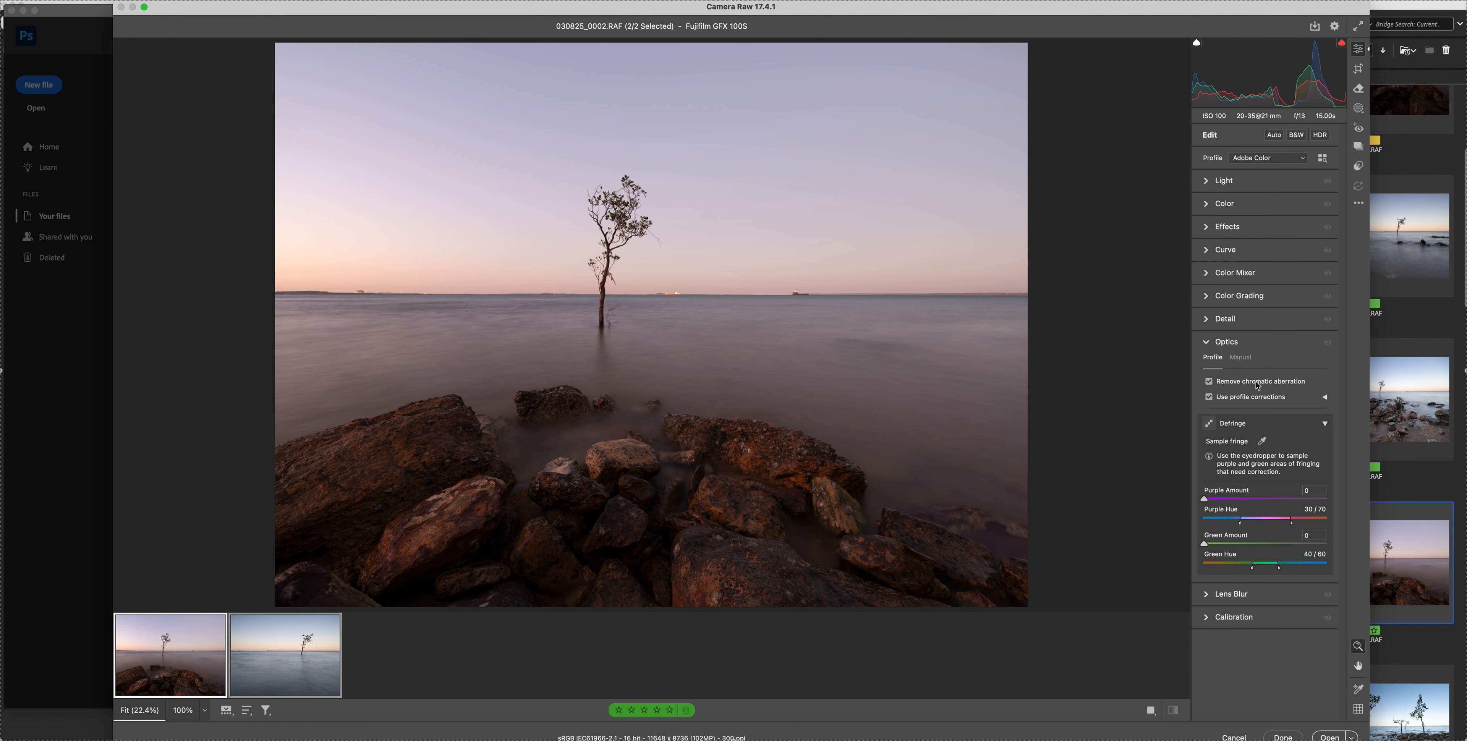
{"action": "left_click", "coordinate": [1208, 345]}
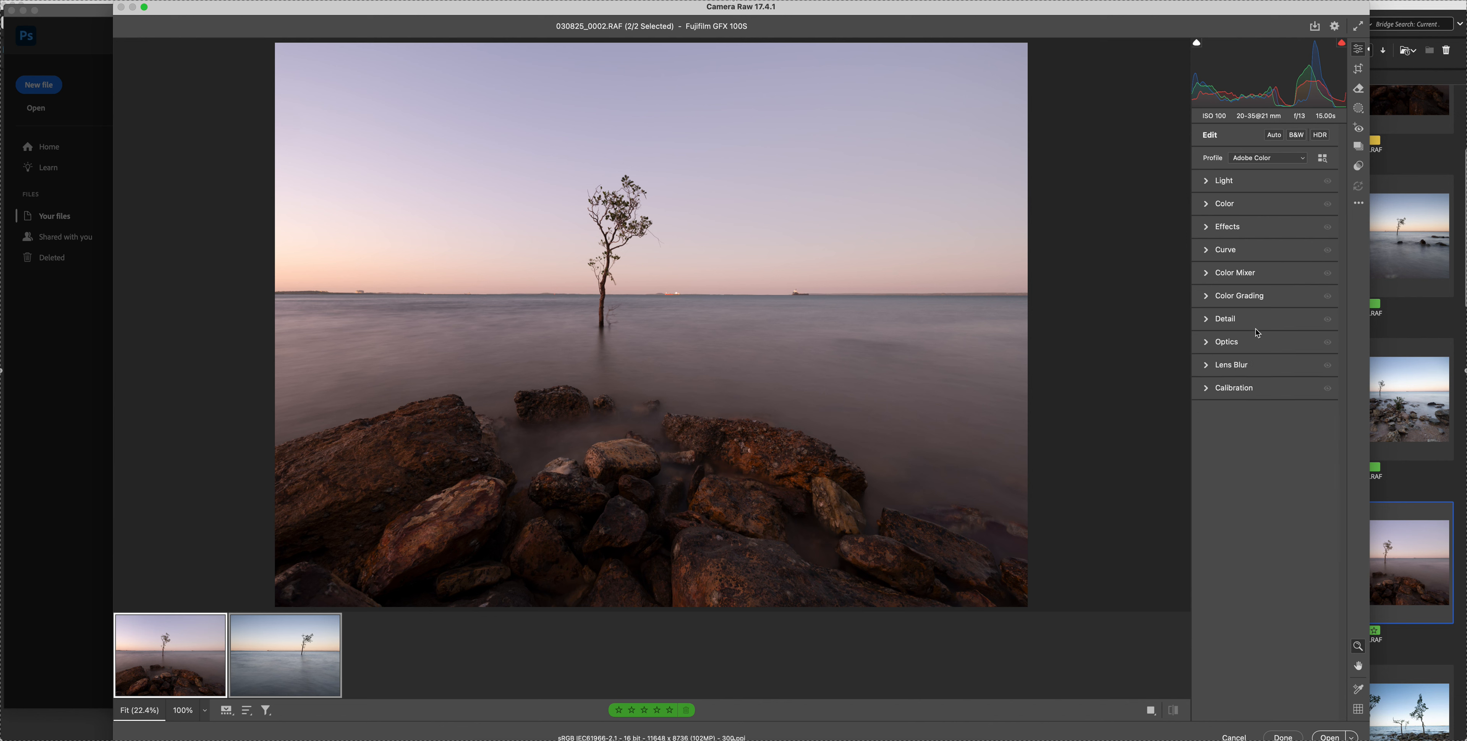
Select only 030825_0002.RAF and straighten it along its horizon, to an angle of about -0.09
{"action": "left_click", "coordinate": [1230, 181]}
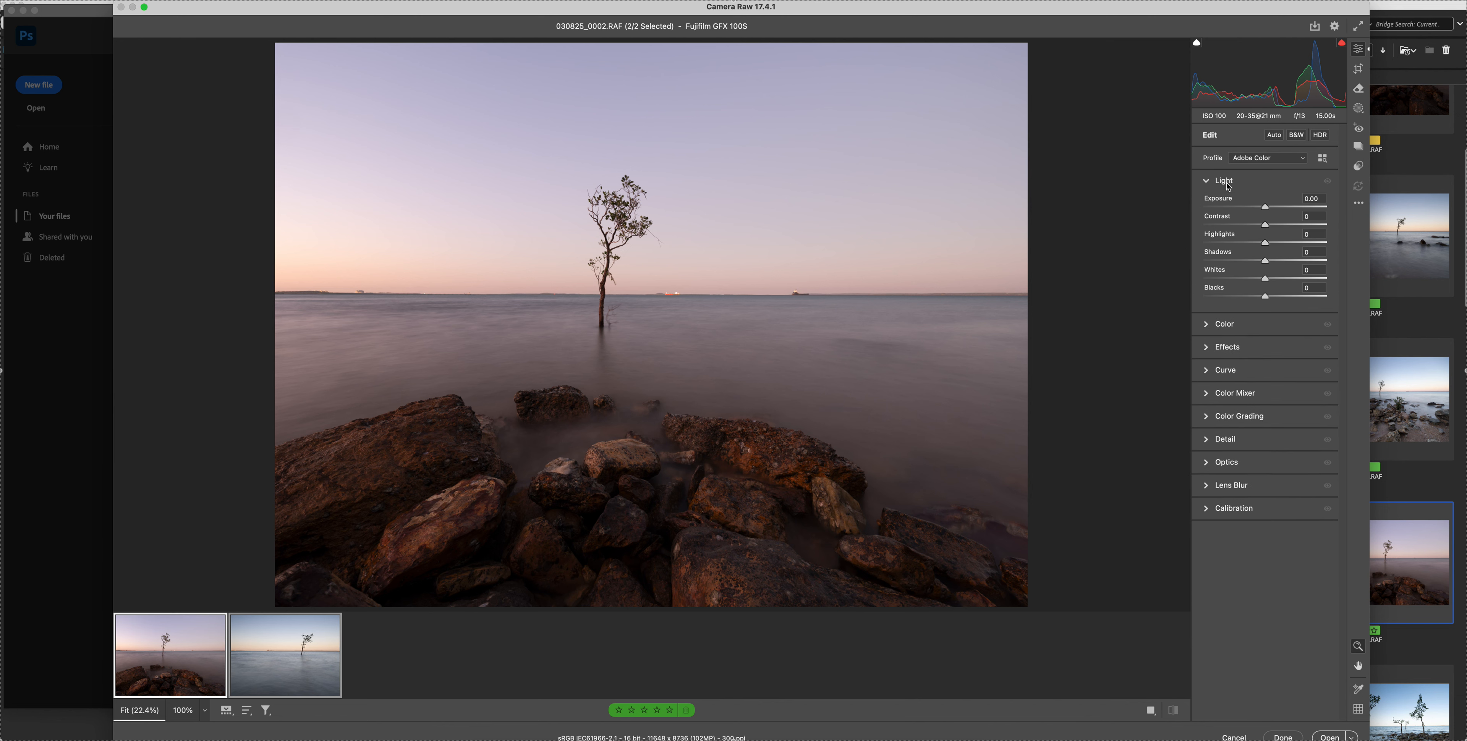
{"action": "left_click", "coordinate": [152, 654]}
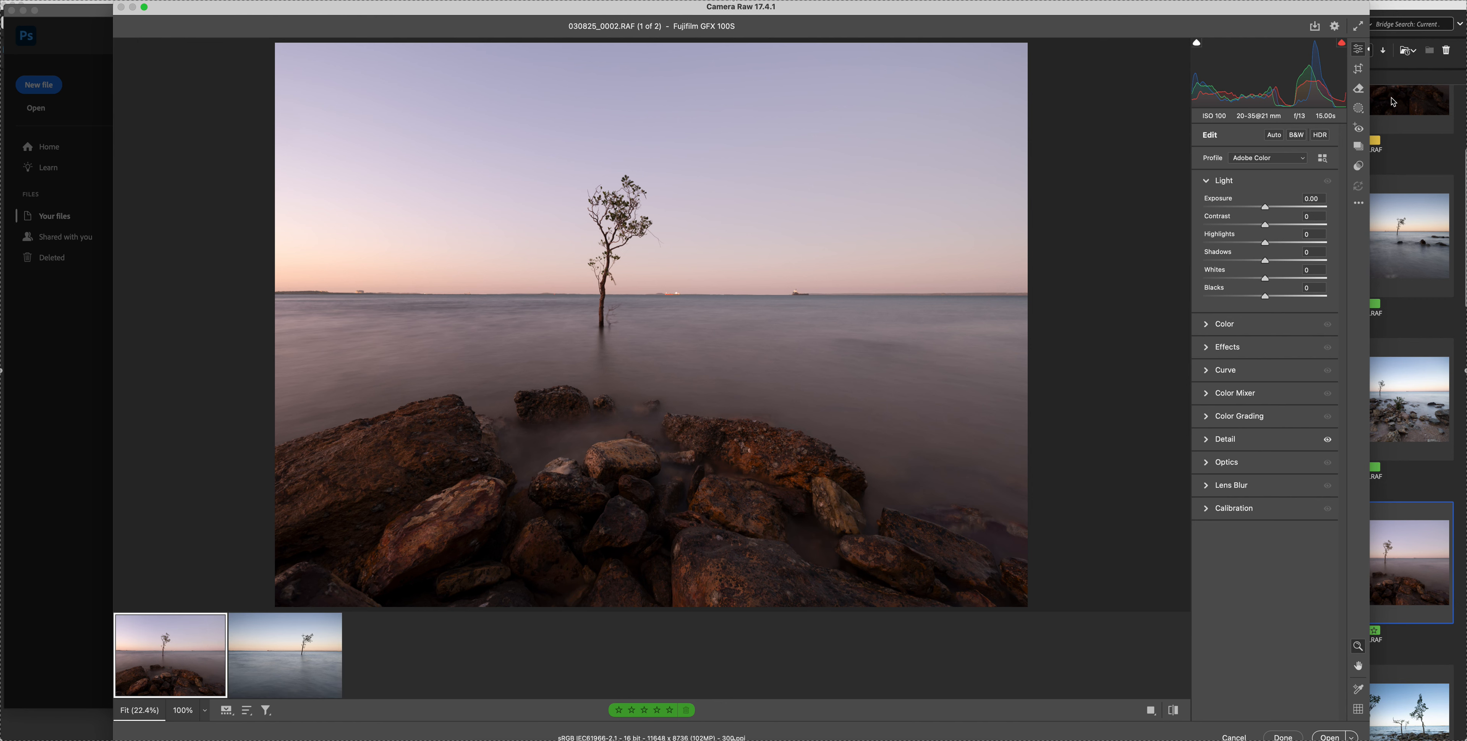
{"action": "left_click", "coordinate": [1358, 71]}
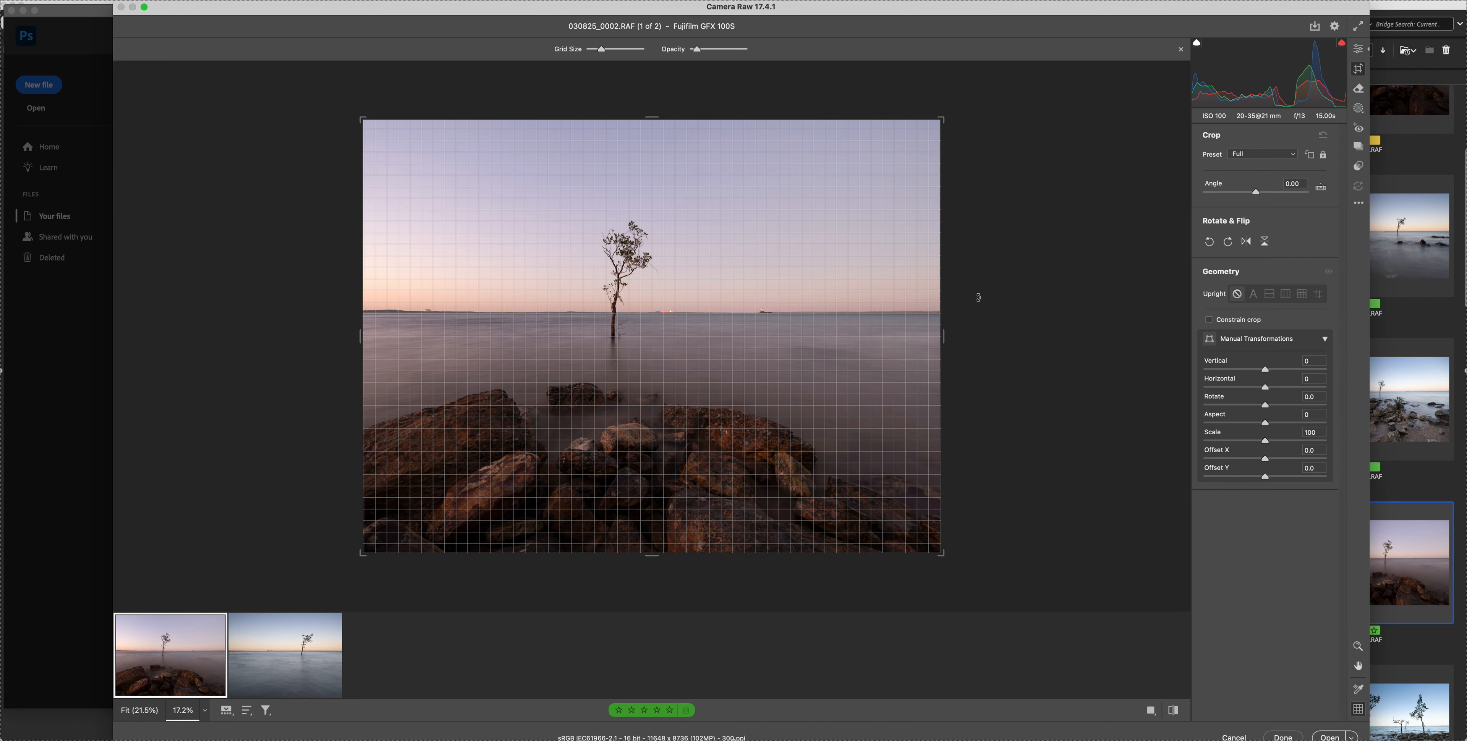
{"action": "key", "text": "super+equal"}
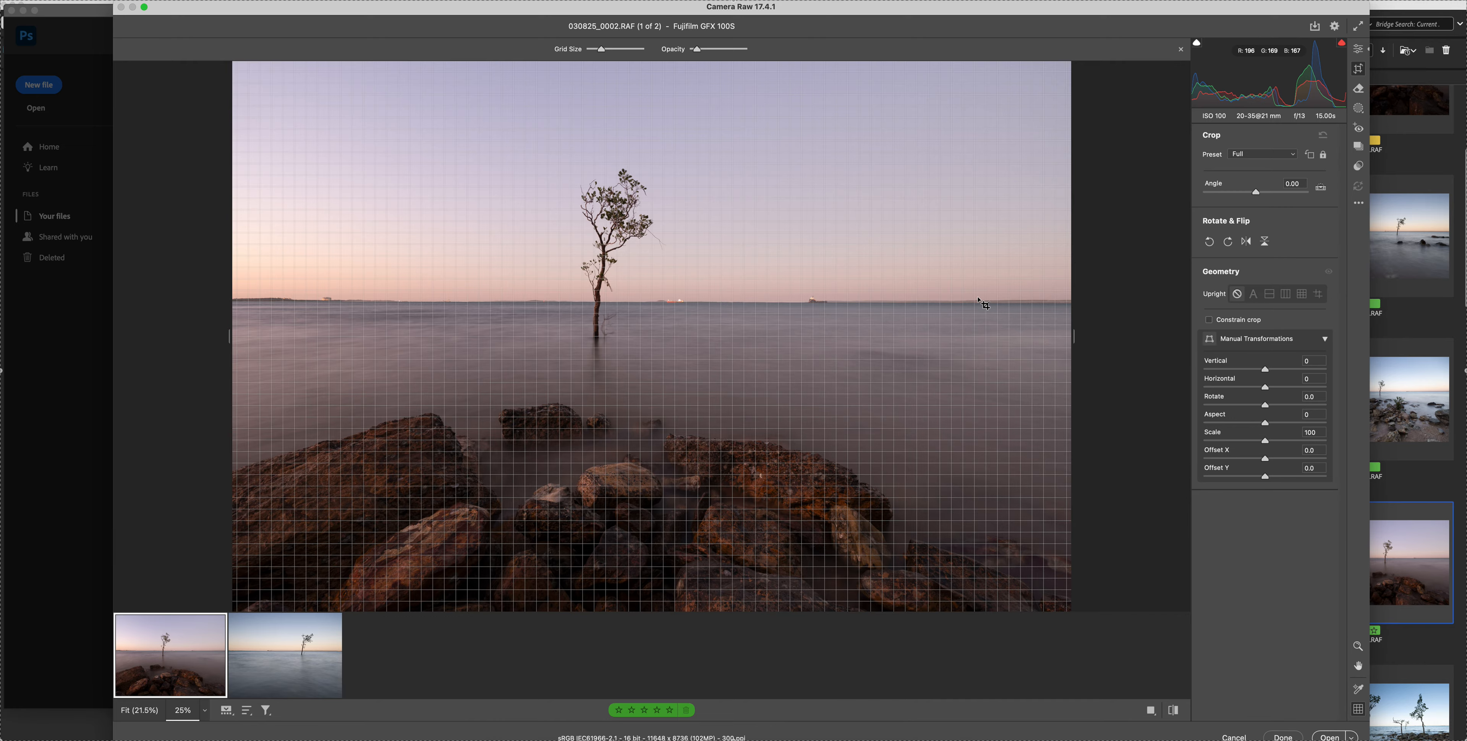
{"action": "key", "text": "super+equal"}
{"action": "key", "text": "super+minus"}
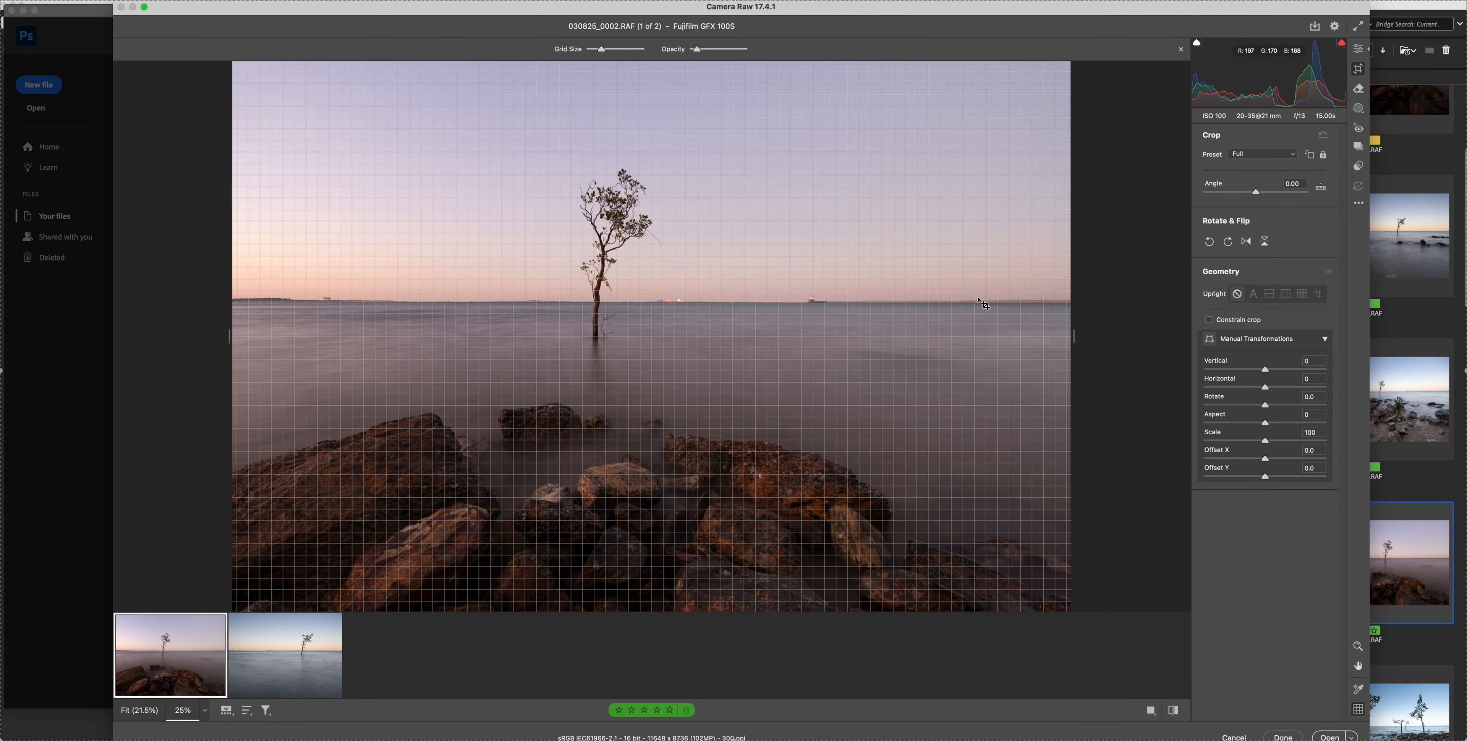
{"action": "left_click", "coordinate": [1322, 187]}
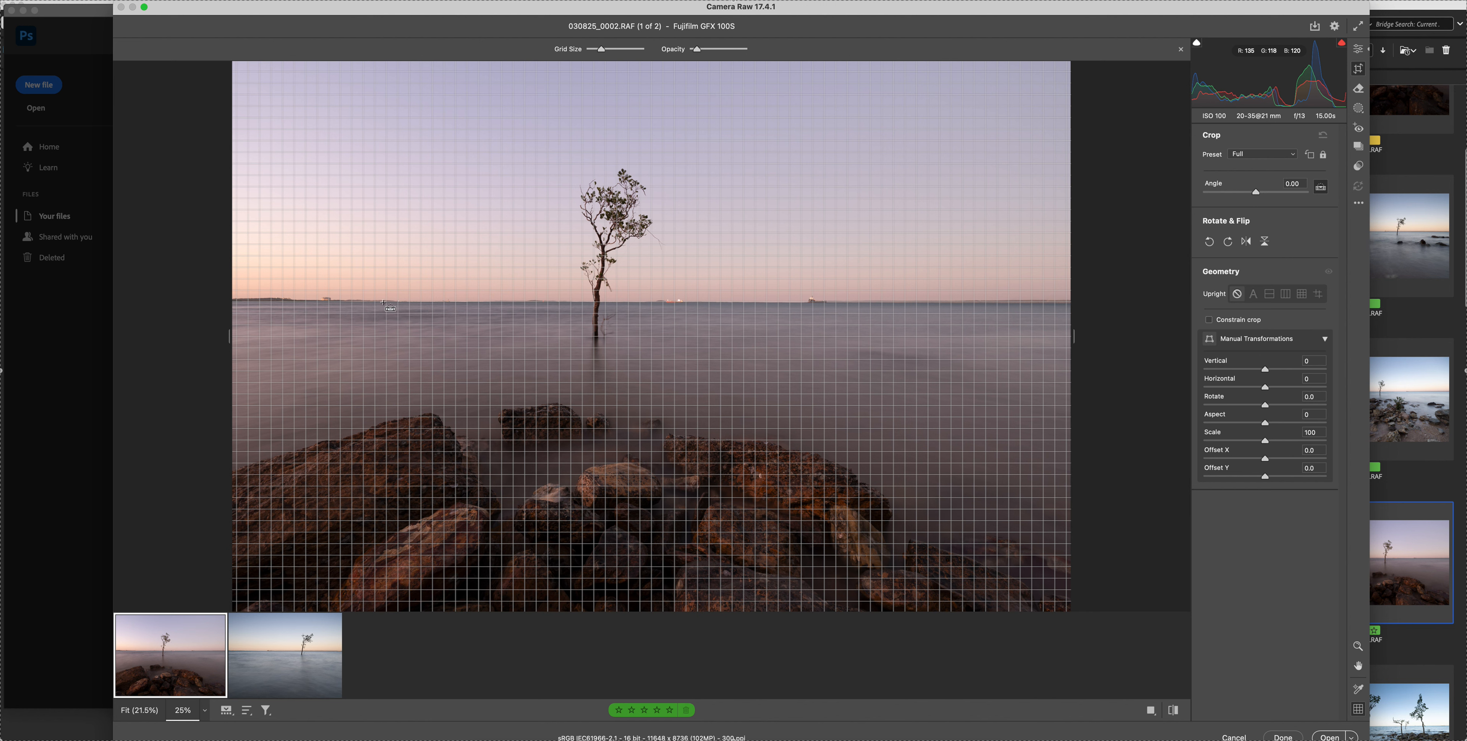
{"action": "left_click_drag", "start_coordinate": [384, 302], "coordinate": [1057, 303]}
{"action": "mouse_move", "coordinate": [341, 616]}
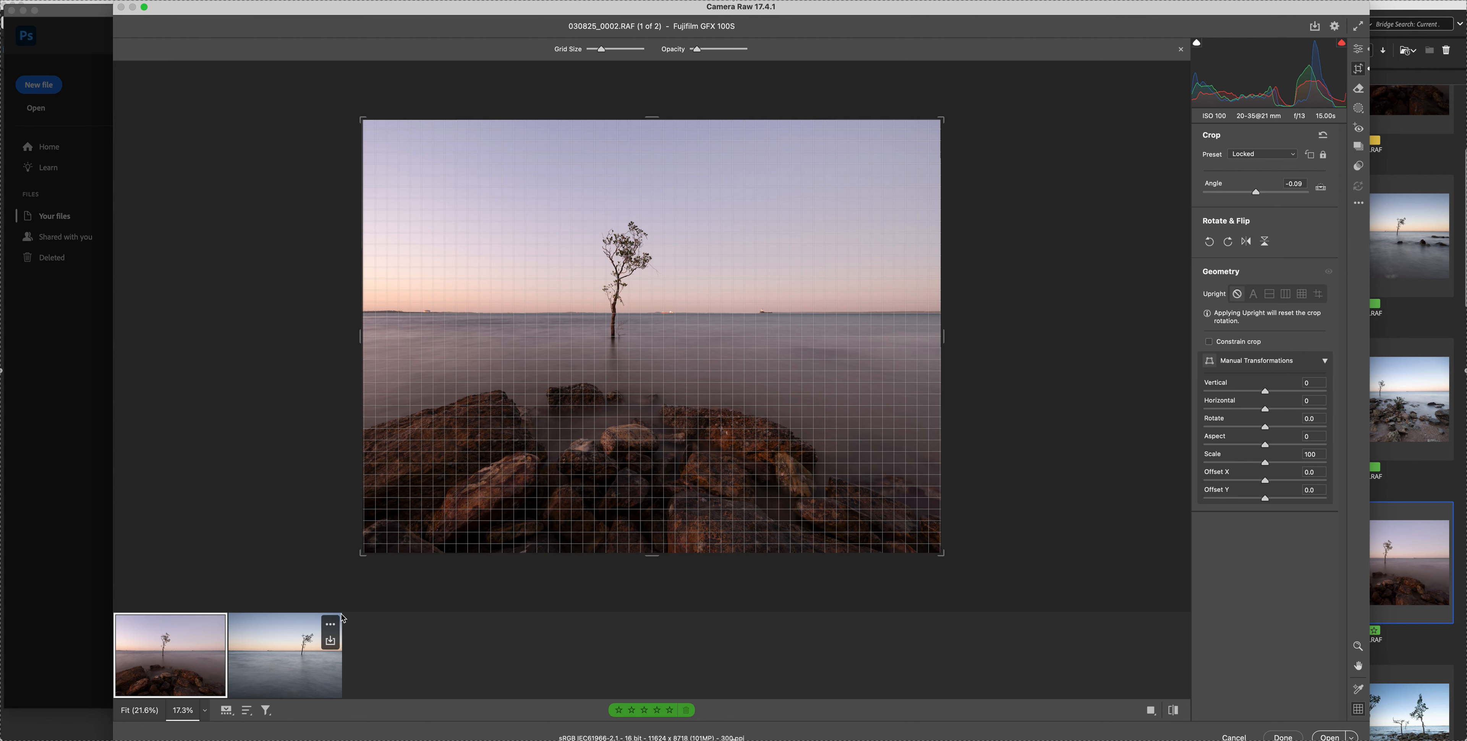
Straighten 030825_0037.RAF along its horizon, to an angle of about -0.29, and return to the editing controls
{"action": "left_click", "coordinate": [269, 635]}
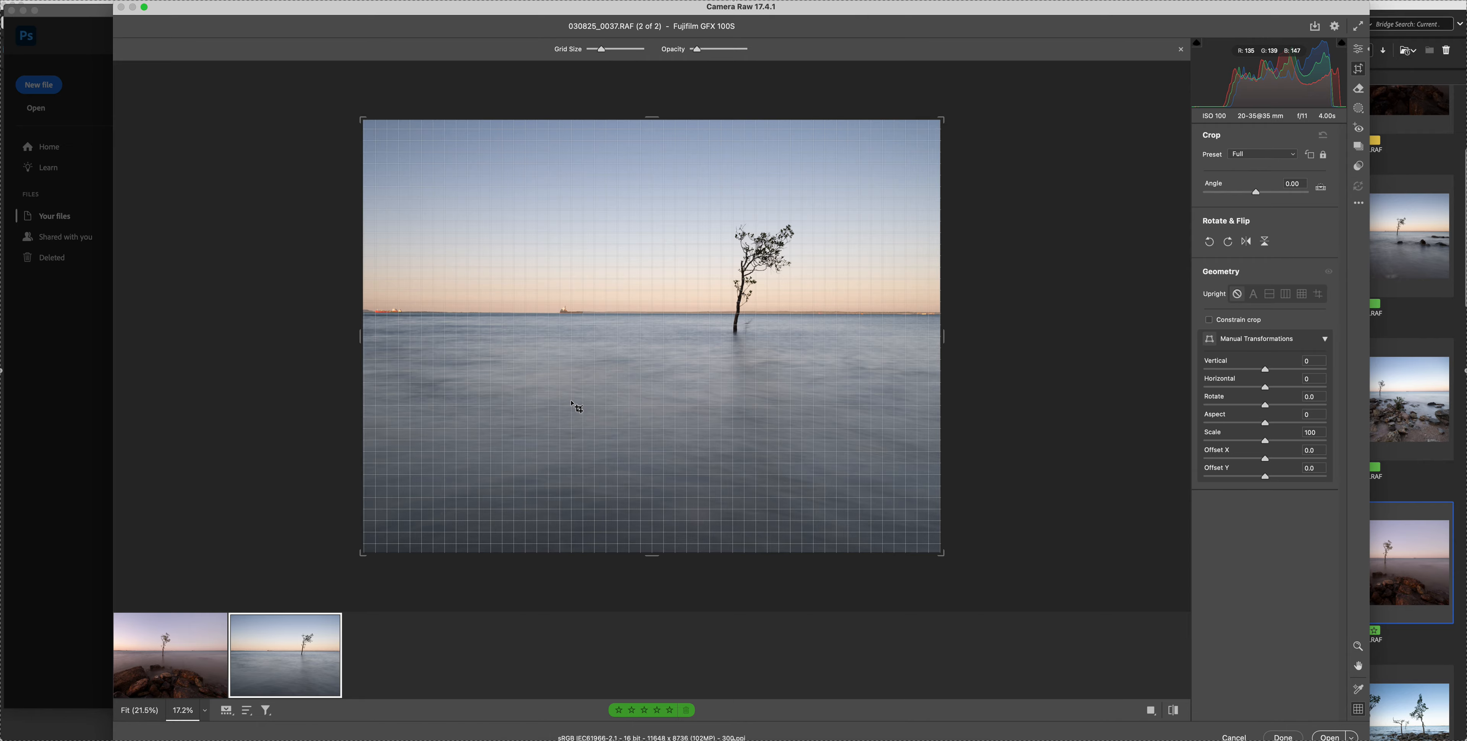
{"action": "key", "text": "super+equal"}
{"action": "key", "text": "super+equal"}
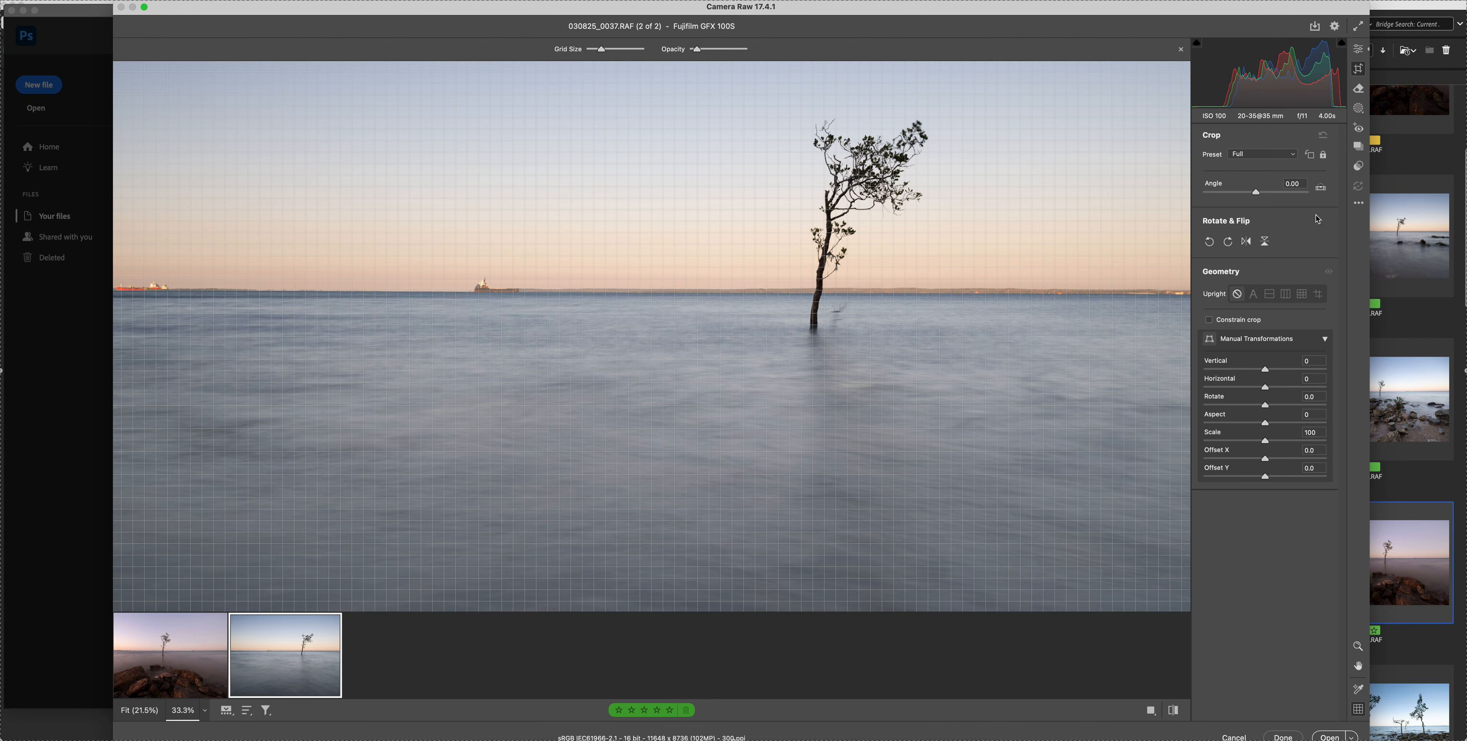
{"action": "left_click", "coordinate": [1321, 187]}
{"action": "left_click_drag", "start_coordinate": [178, 292], "coordinate": [1163, 301]}
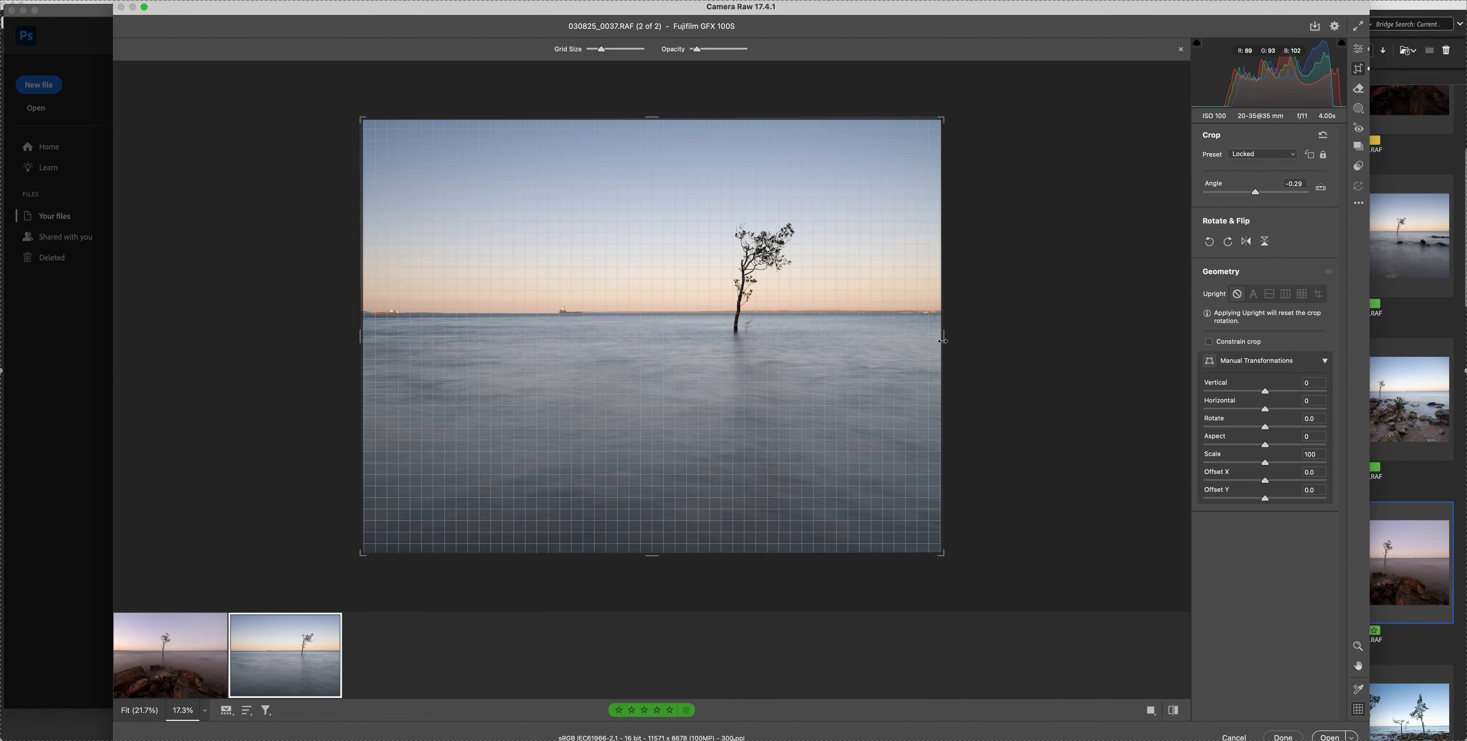
{"action": "left_click", "coordinate": [1360, 51]}
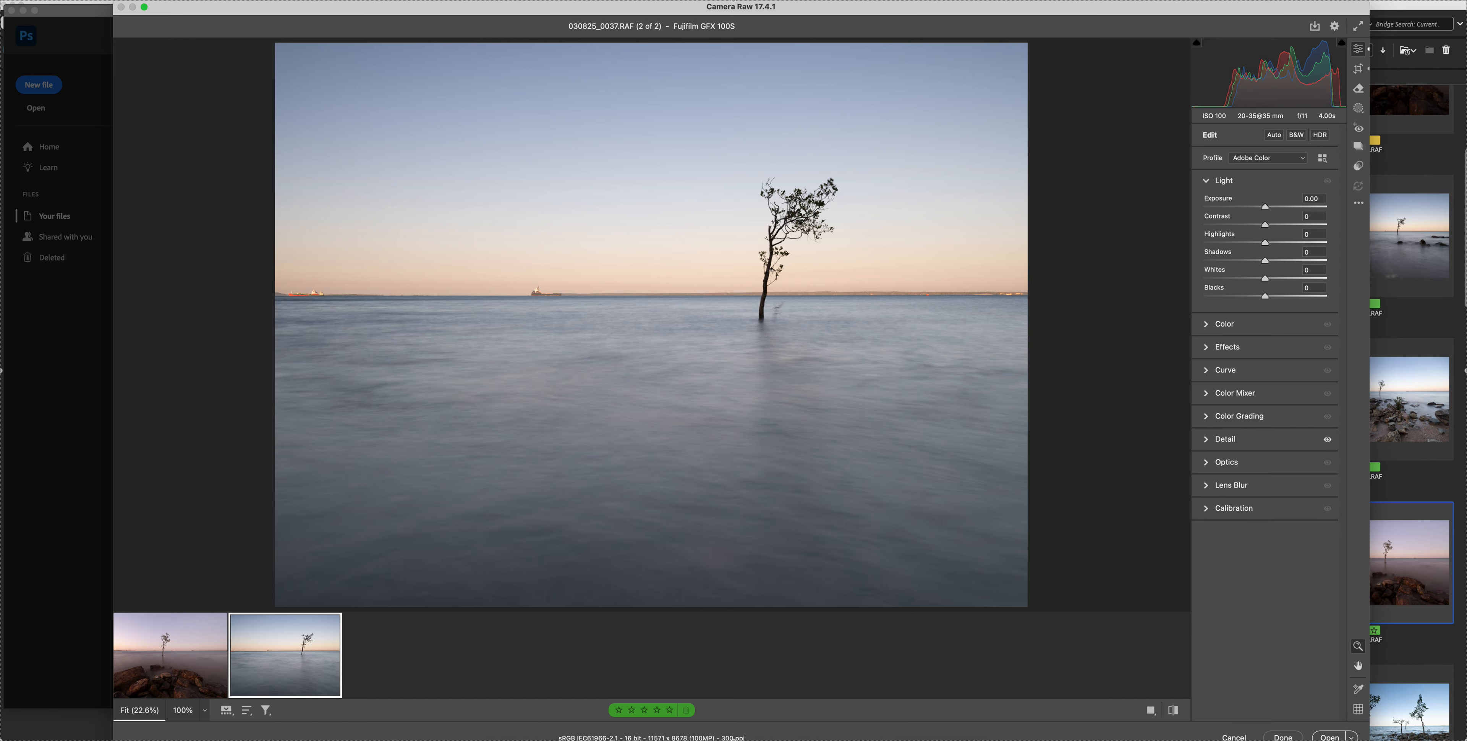
Check the Camera Raw workflow preferences for colour space, bit depth and resolution, and leave them without making changes
{"action": "left_click", "coordinate": [733, 737]}
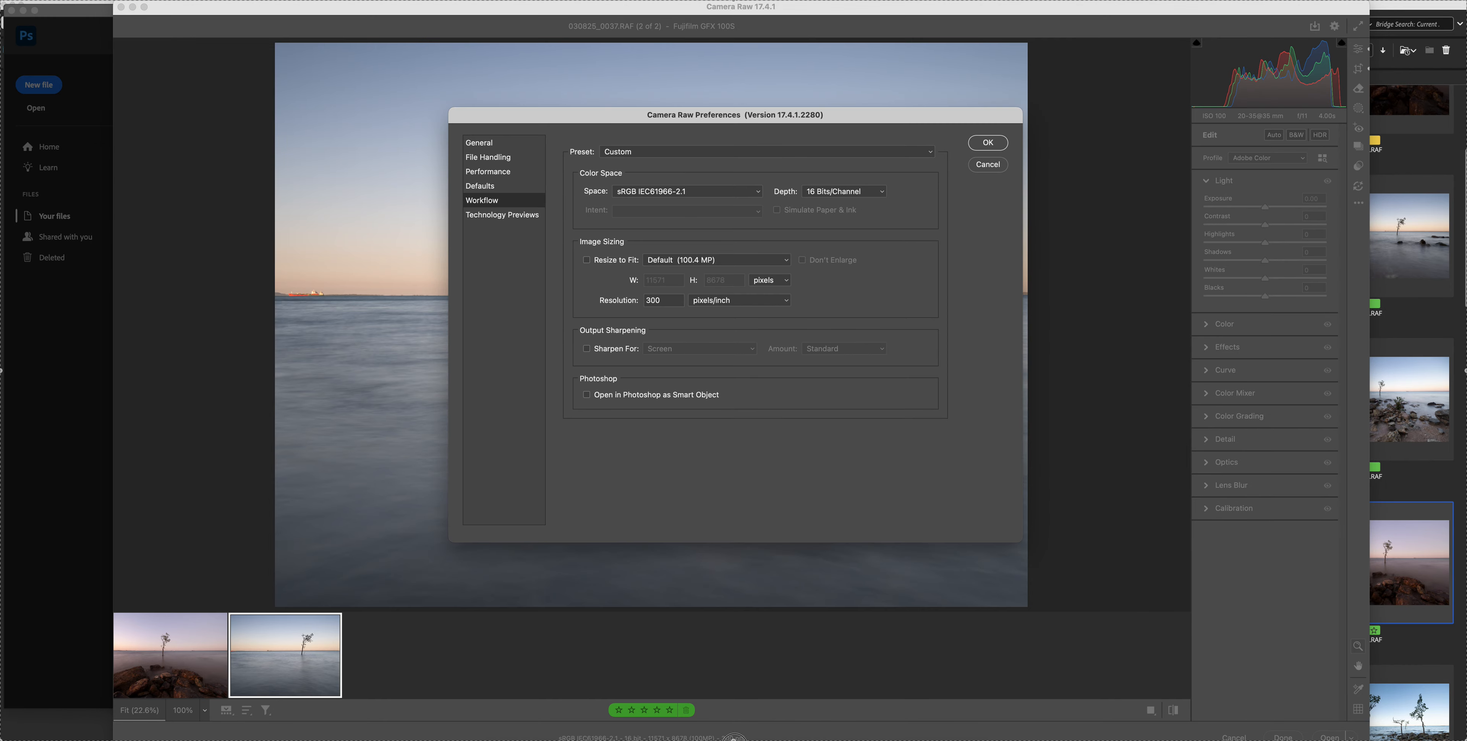
{"action": "left_click", "coordinate": [989, 165]}
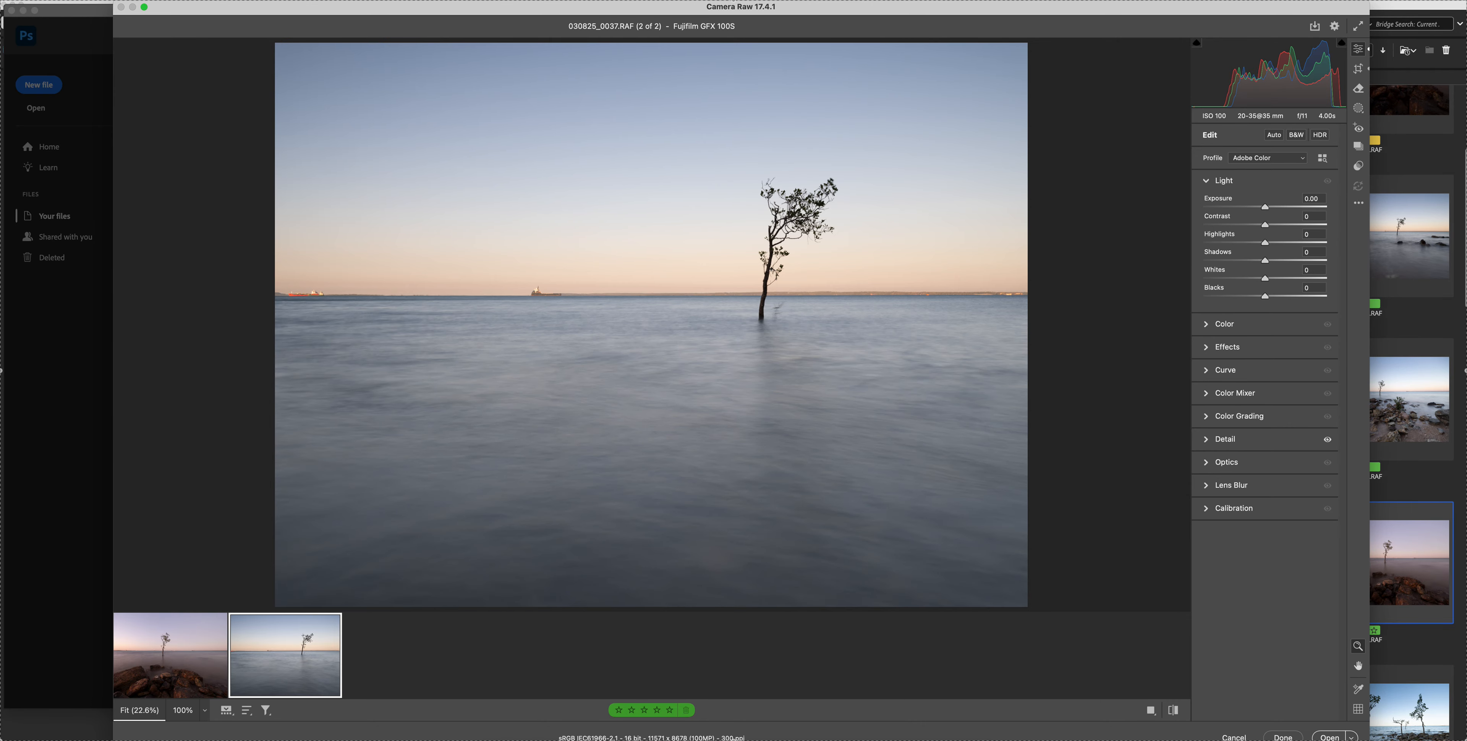
{"action": "key", "text": "super+Tab"}
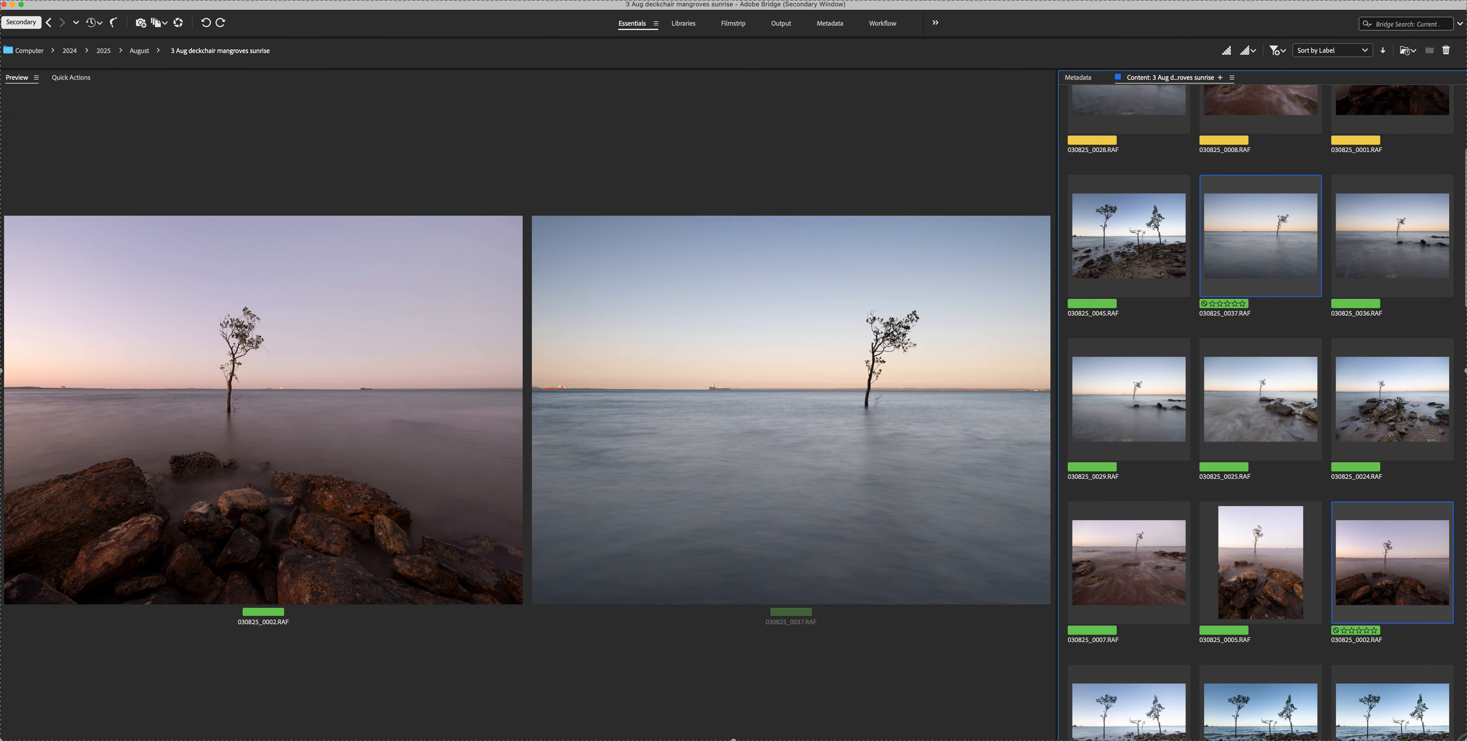
{"action": "scroll", "coordinate": [1262, 410], "scroll_direction": "down", "scroll_amount": 10}
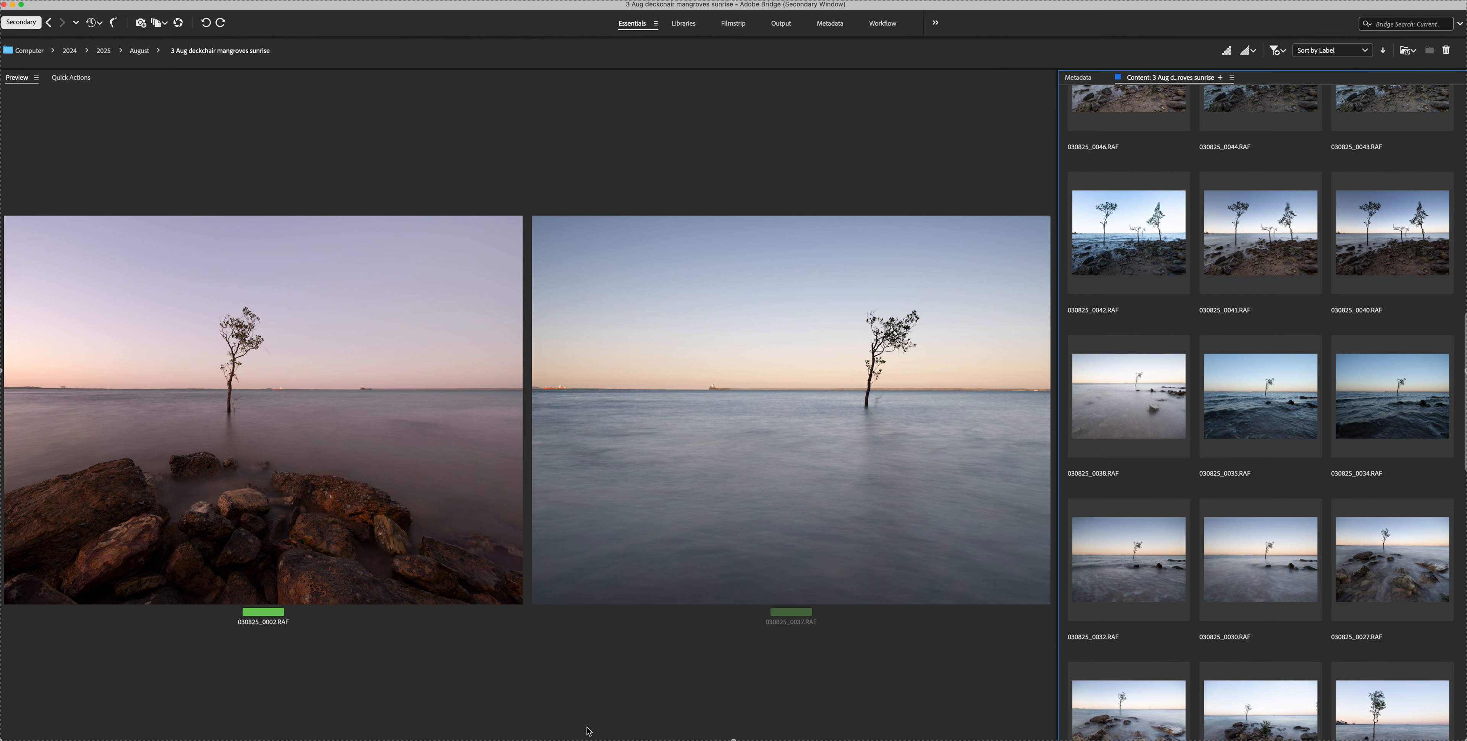
{"action": "left_click", "coordinate": [782, 740]}
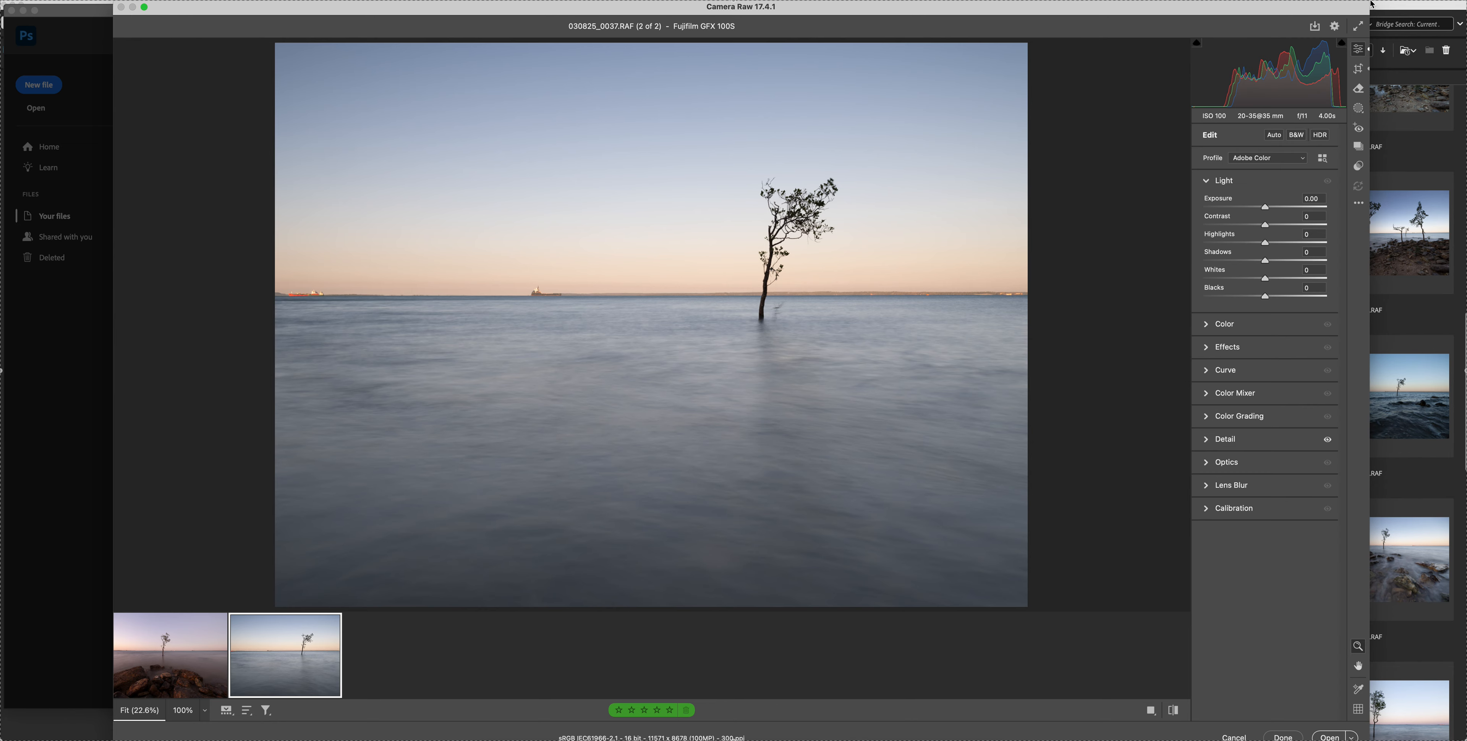
Shrink and reposition the Camera Raw window so that its lower edge fits on the screen
{"action": "left_click_drag", "start_coordinate": [1372, 7], "coordinate": [1344, 13]}
{"action": "left_click_drag", "start_coordinate": [1223, 14], "coordinate": [1227, 9]}
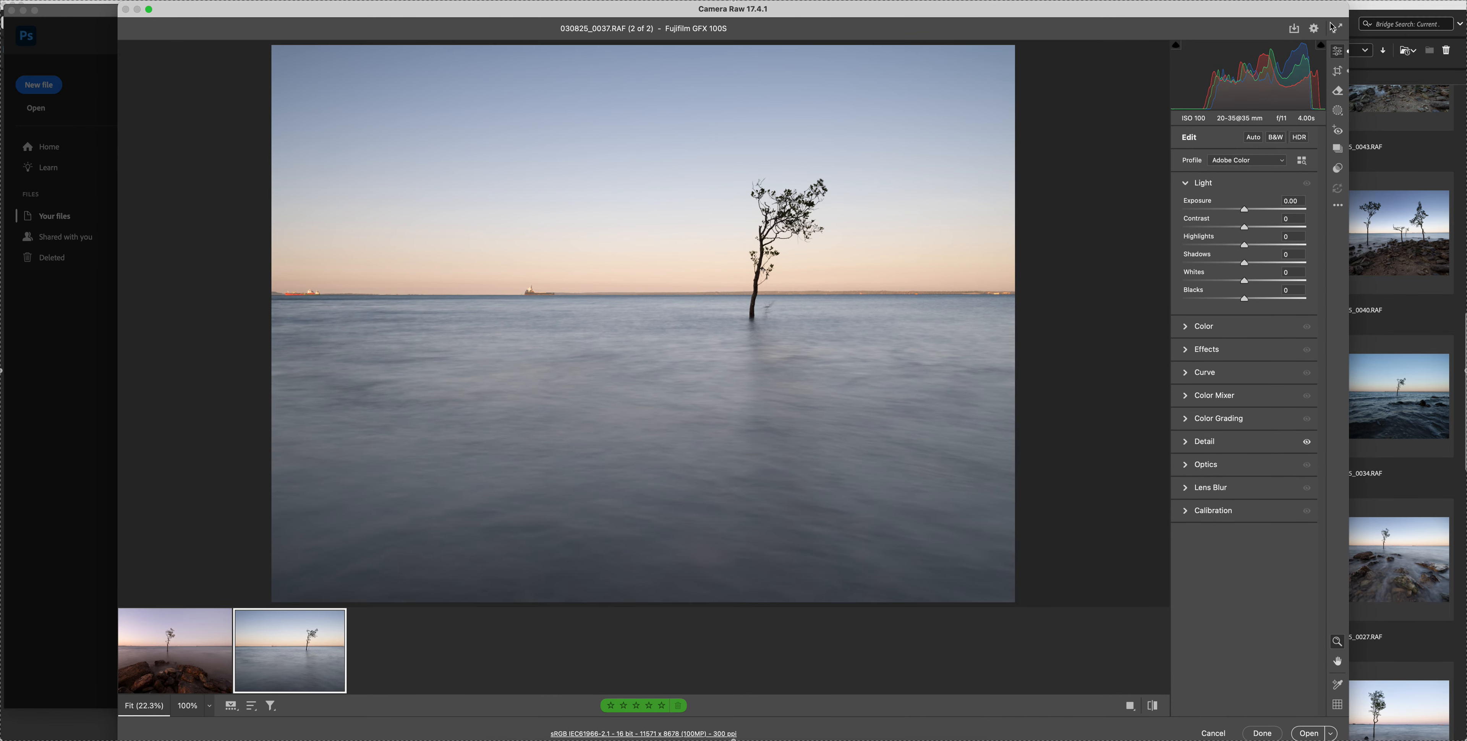
{"action": "left_click_drag", "start_coordinate": [1348, 3], "coordinate": [1316, 11]}
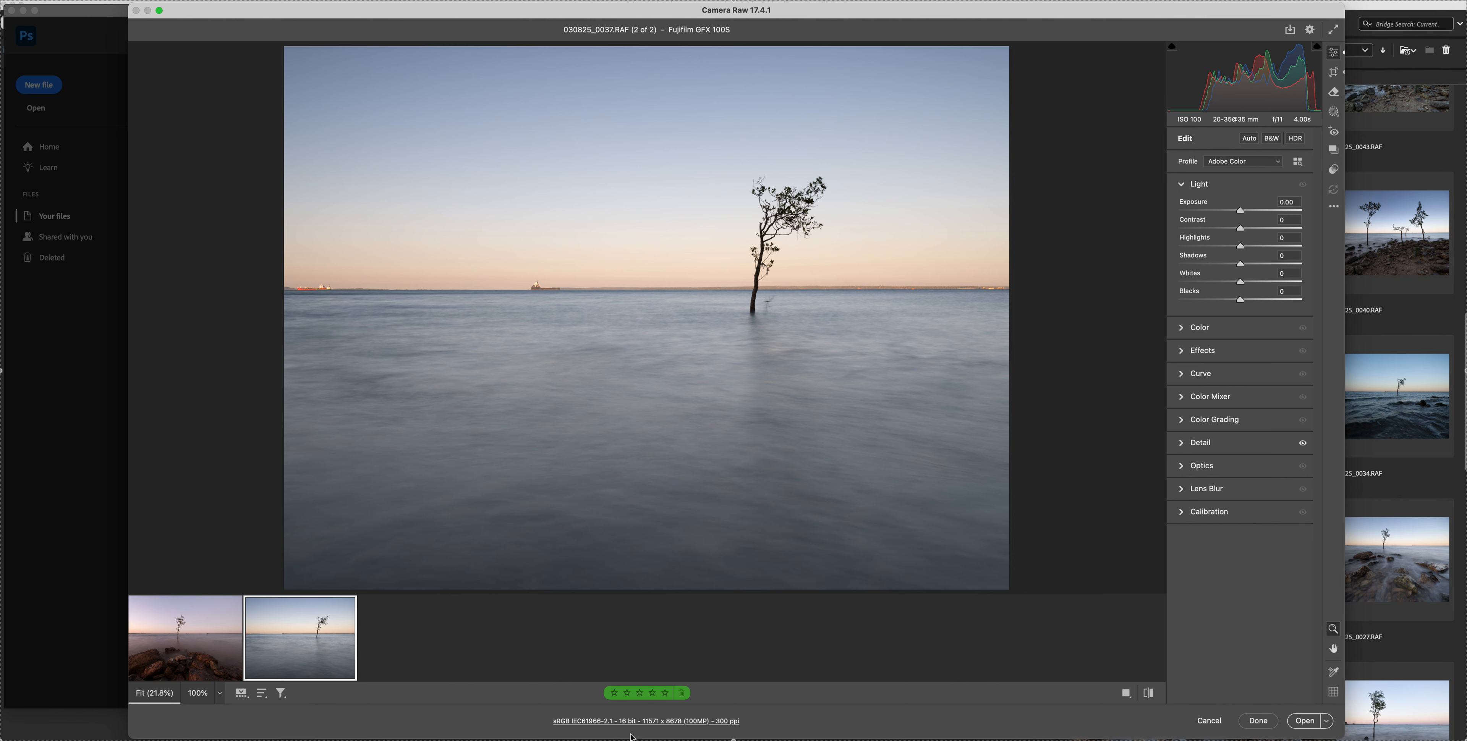
On 030825_0002.RAF, set Whites to -33, Shadows to +32 and Exposure to +0.25
{"action": "left_click", "coordinate": [155, 640]}
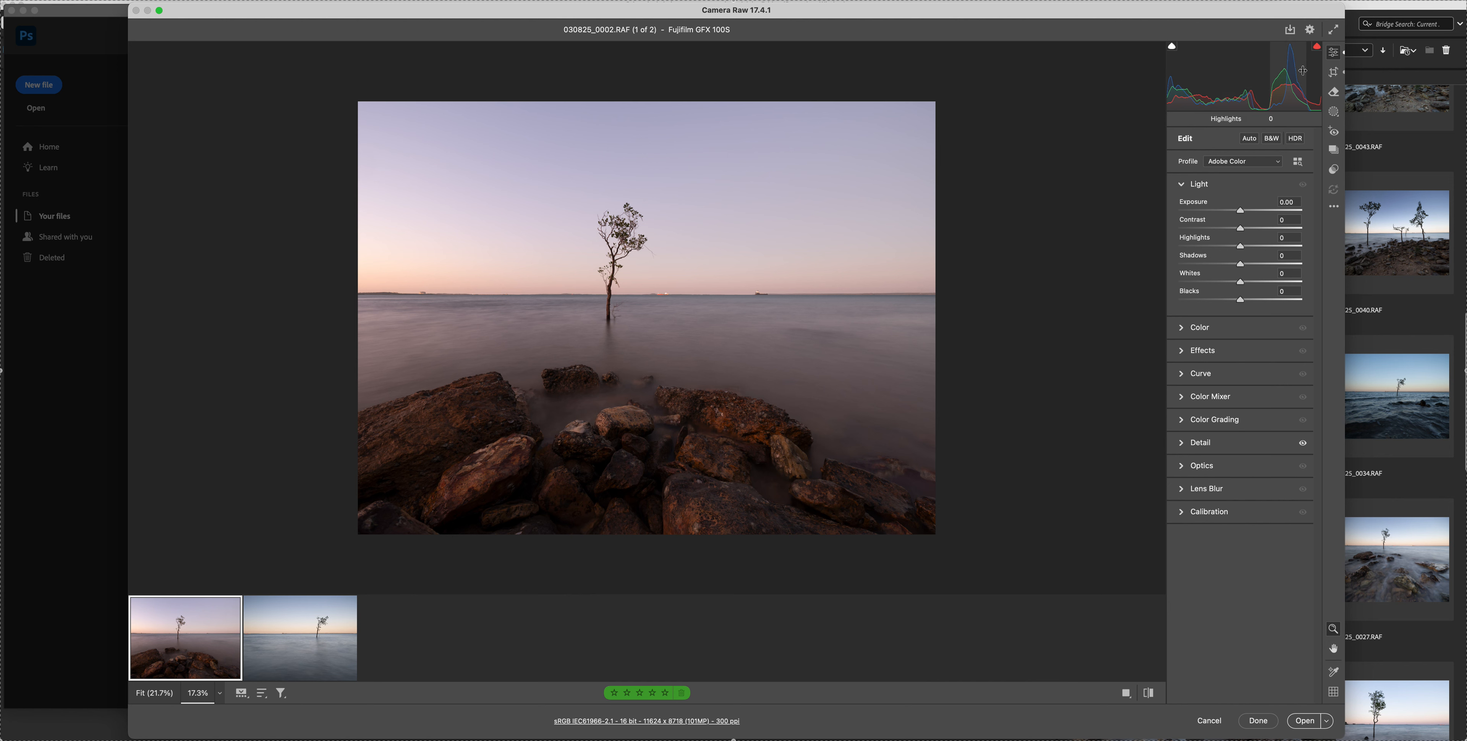
{"action": "left_click", "coordinate": [1223, 282]}
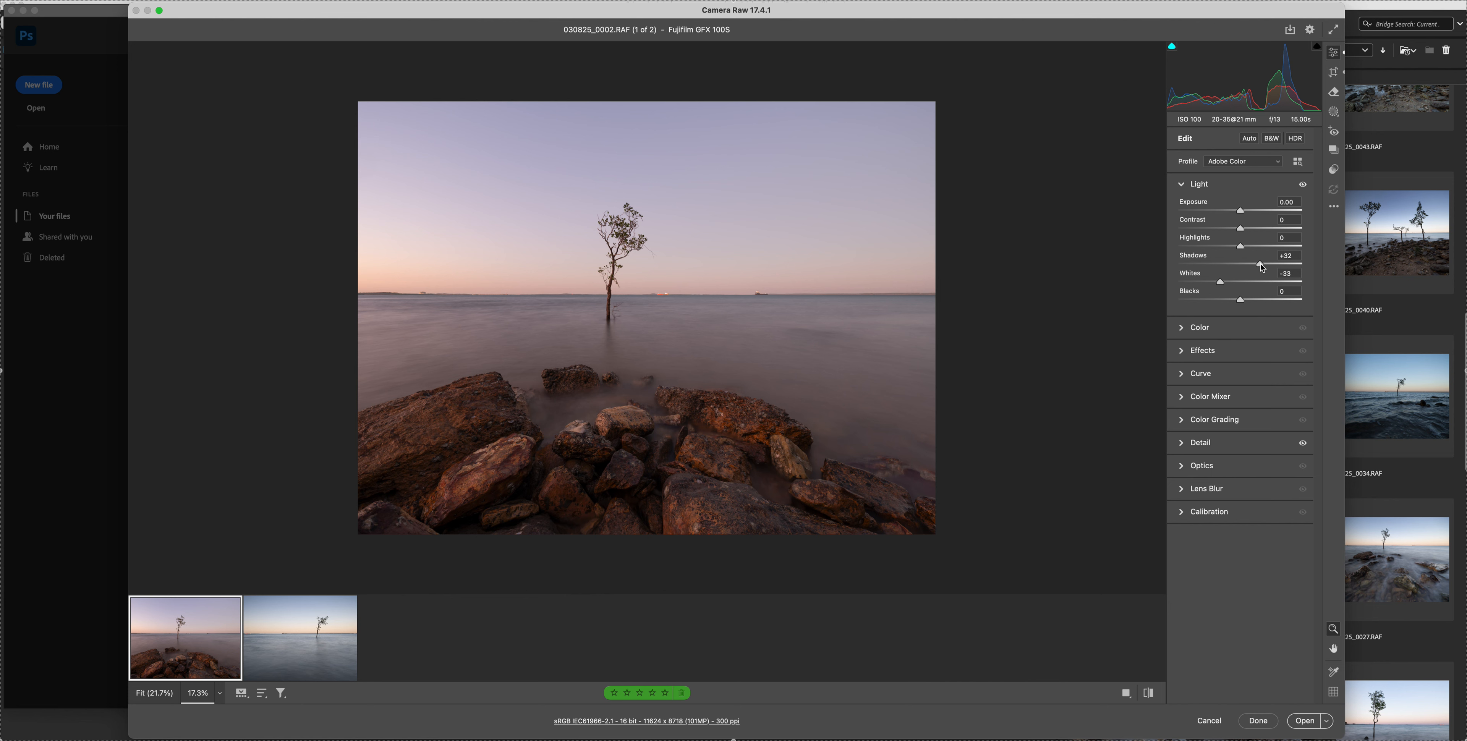
{"action": "left_click_drag", "start_coordinate": [1242, 211], "coordinate": [1247, 213]}
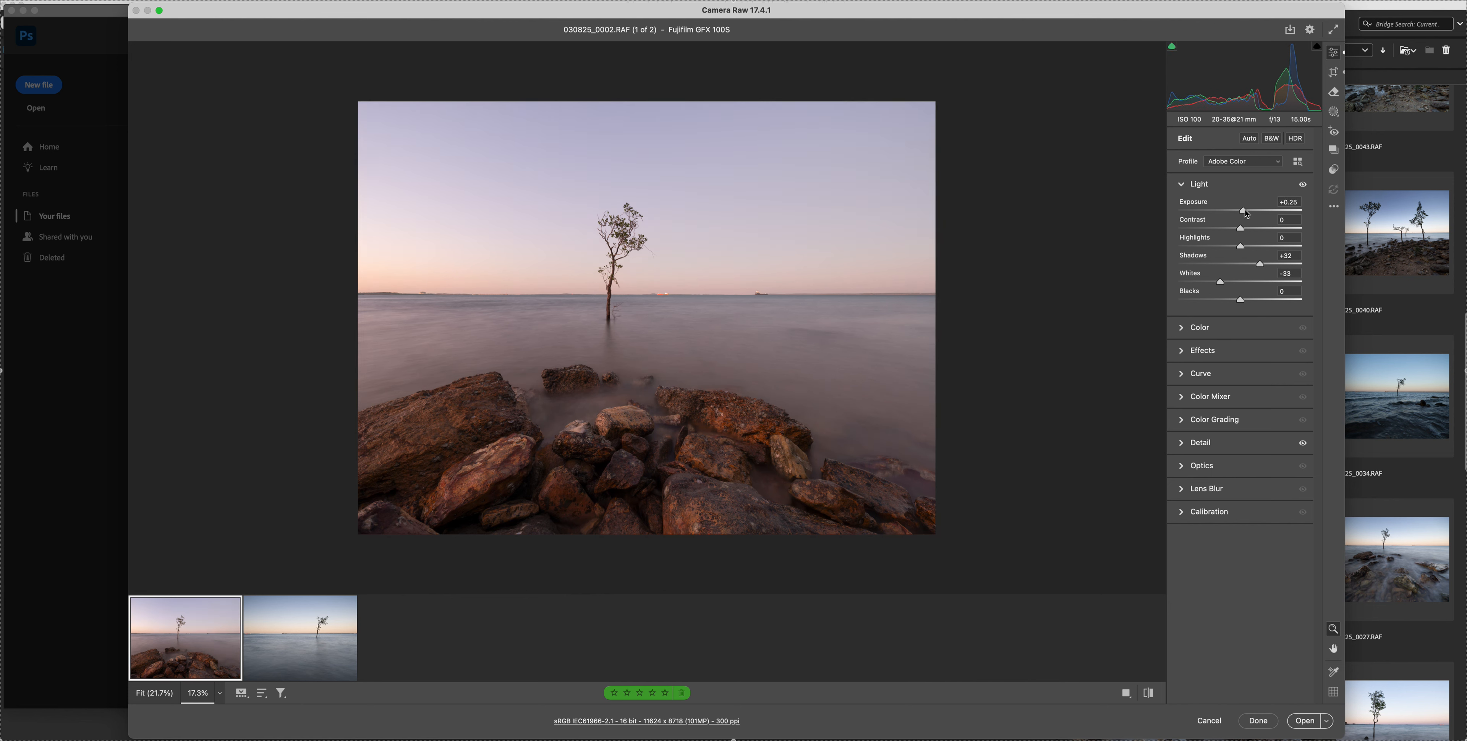
{"action": "key", "text": "F2"}
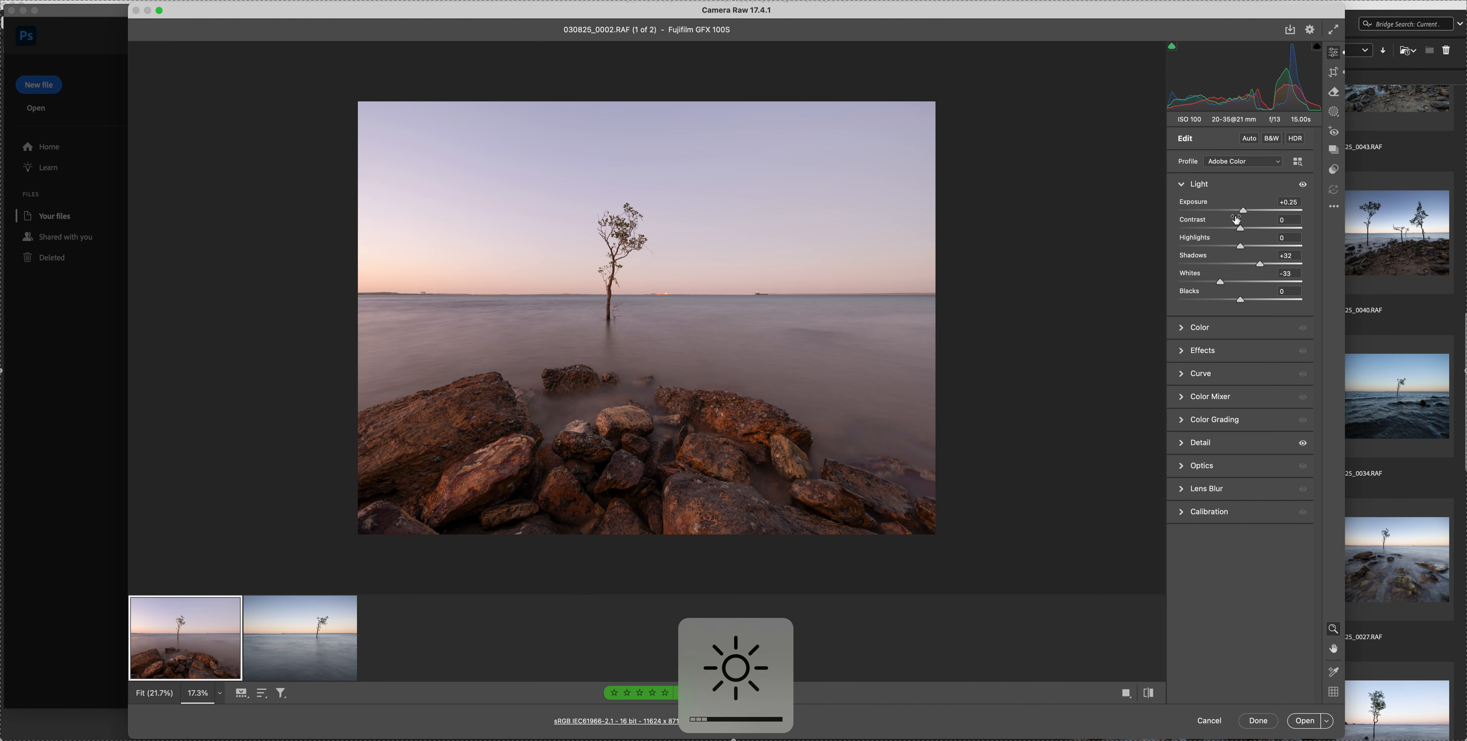
{"action": "left_click", "coordinate": [1247, 214]}
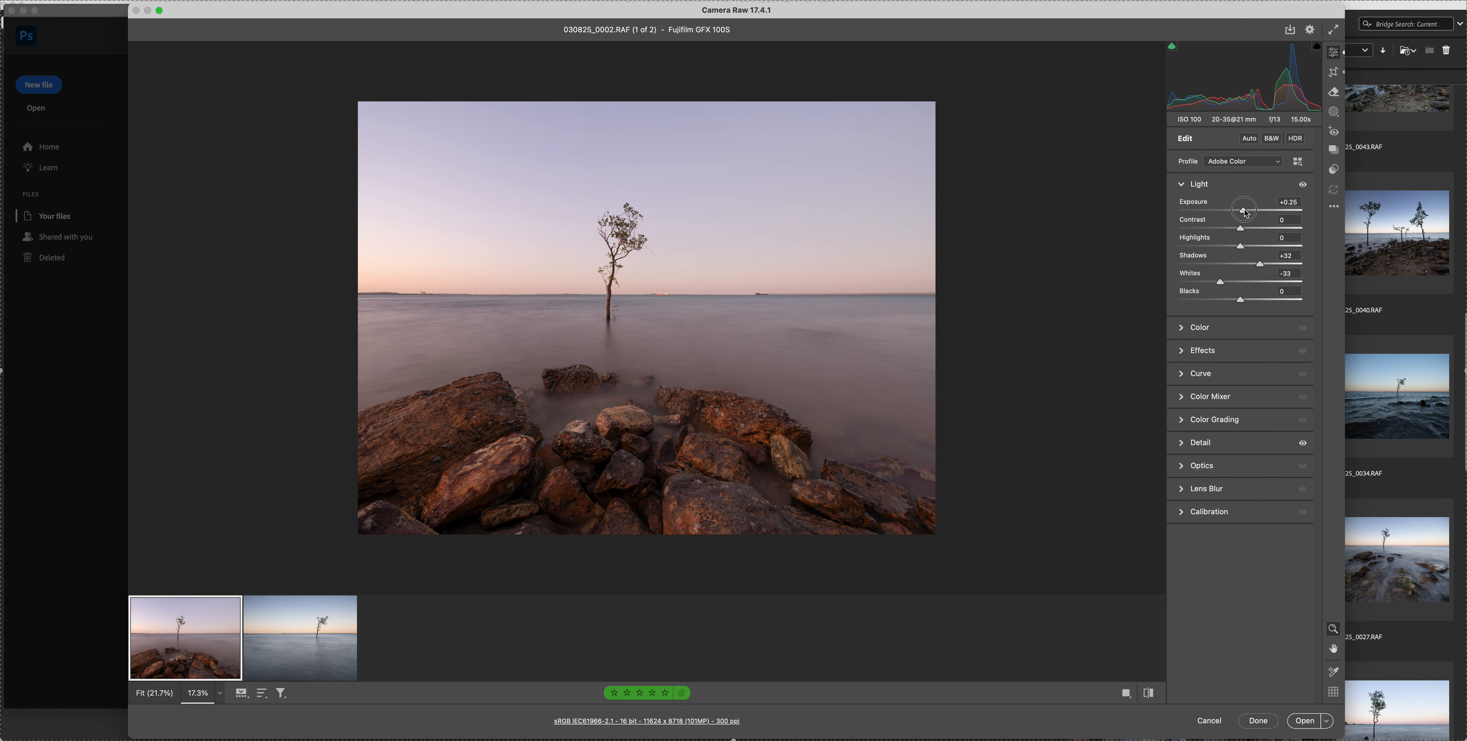
Fine-tune the Exposure of 030825_0002.RAF, lower Highlights and Whites slightly, and raise Contrast a little
{"action": "left_click_drag", "start_coordinate": [1247, 213], "coordinate": [1248, 214]}
{"action": "left_click", "coordinate": [1234, 247]}
{"action": "left_click", "coordinate": [1214, 283]}
{"action": "left_click_drag", "start_coordinate": [1213, 283], "coordinate": [1210, 283]}
{"action": "left_click", "coordinate": [1249, 229]}
Try a different Temperature and Tint on 030825_0002.RAF, and return its white balance to As Shot
{"action": "left_click", "coordinate": [1202, 329]}
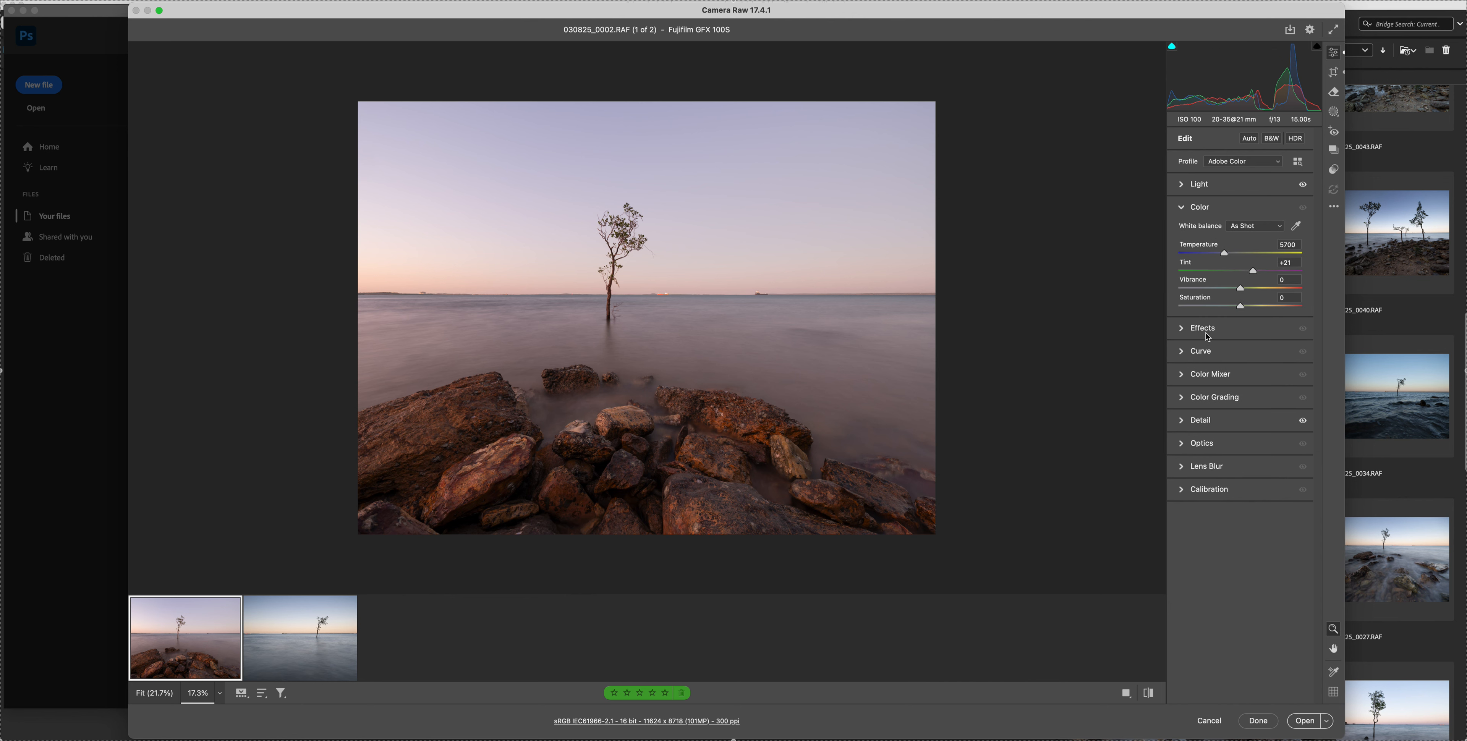
{"action": "left_click", "coordinate": [1225, 254]}
{"action": "left_click_drag", "start_coordinate": [1256, 272], "coordinate": [1252, 274]}
{"action": "left_click", "coordinate": [1247, 228]}
{"action": "left_click", "coordinate": [1256, 135]}
Switch to 030825_0037.RAF and set its white balance to Auto
{"action": "left_click", "coordinate": [301, 640]}
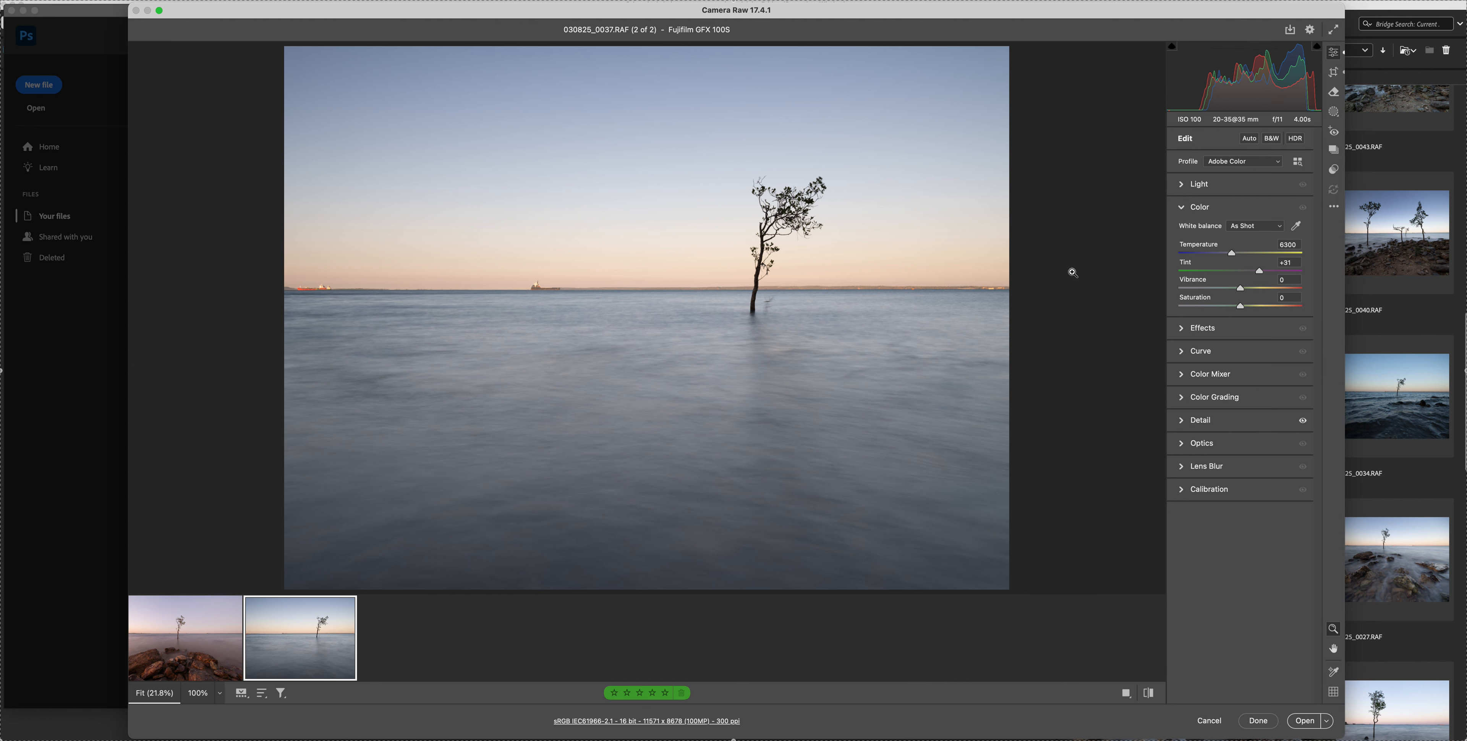
{"action": "left_click", "coordinate": [1244, 227]}
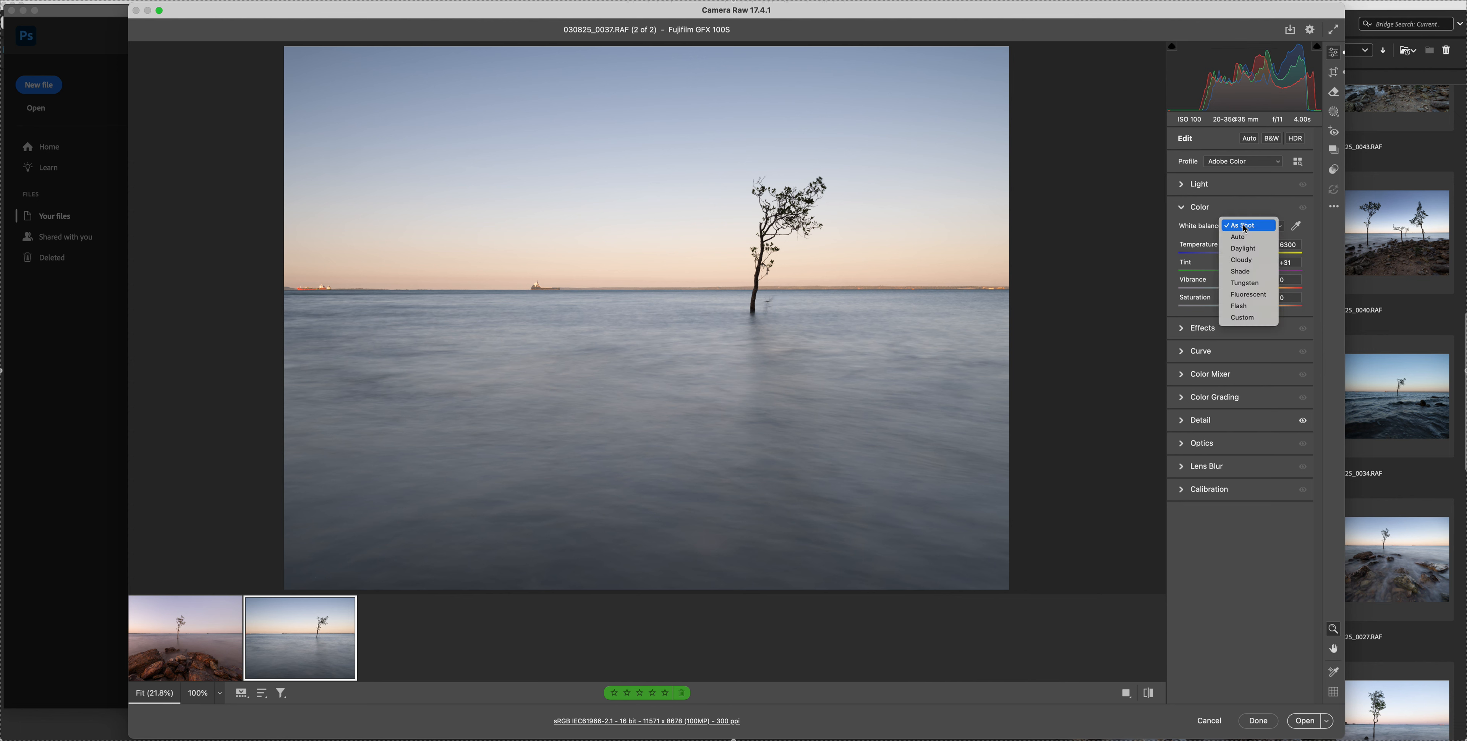
{"action": "left_click", "coordinate": [1242, 237]}
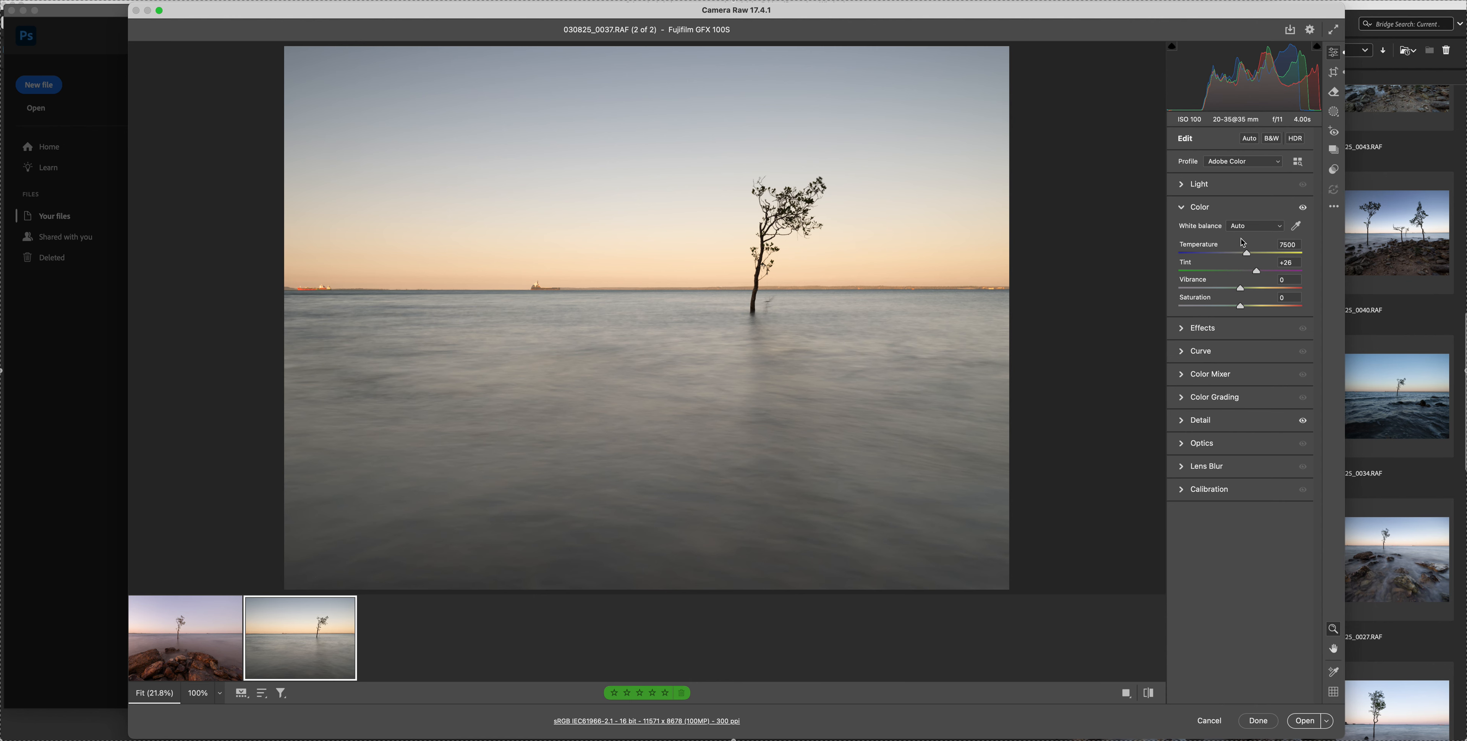
Try the Daylight, Cloudy, Shade and Auto white balance presets on 030825_0037.RAF, and return it to As Shot
{"action": "left_click", "coordinate": [1244, 227]}
{"action": "left_click", "coordinate": [1248, 240]}
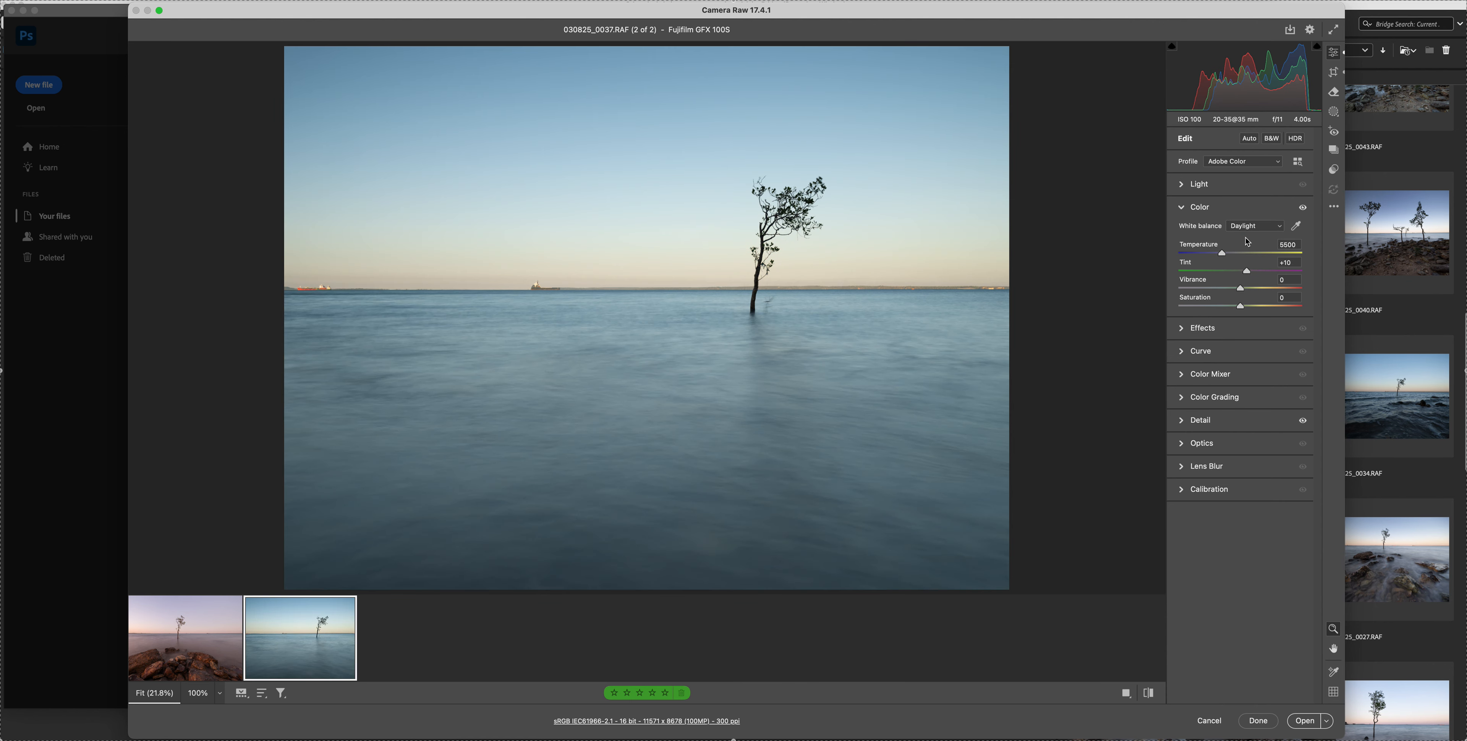
{"action": "left_click", "coordinate": [1245, 226]}
{"action": "left_click", "coordinate": [1246, 238]}
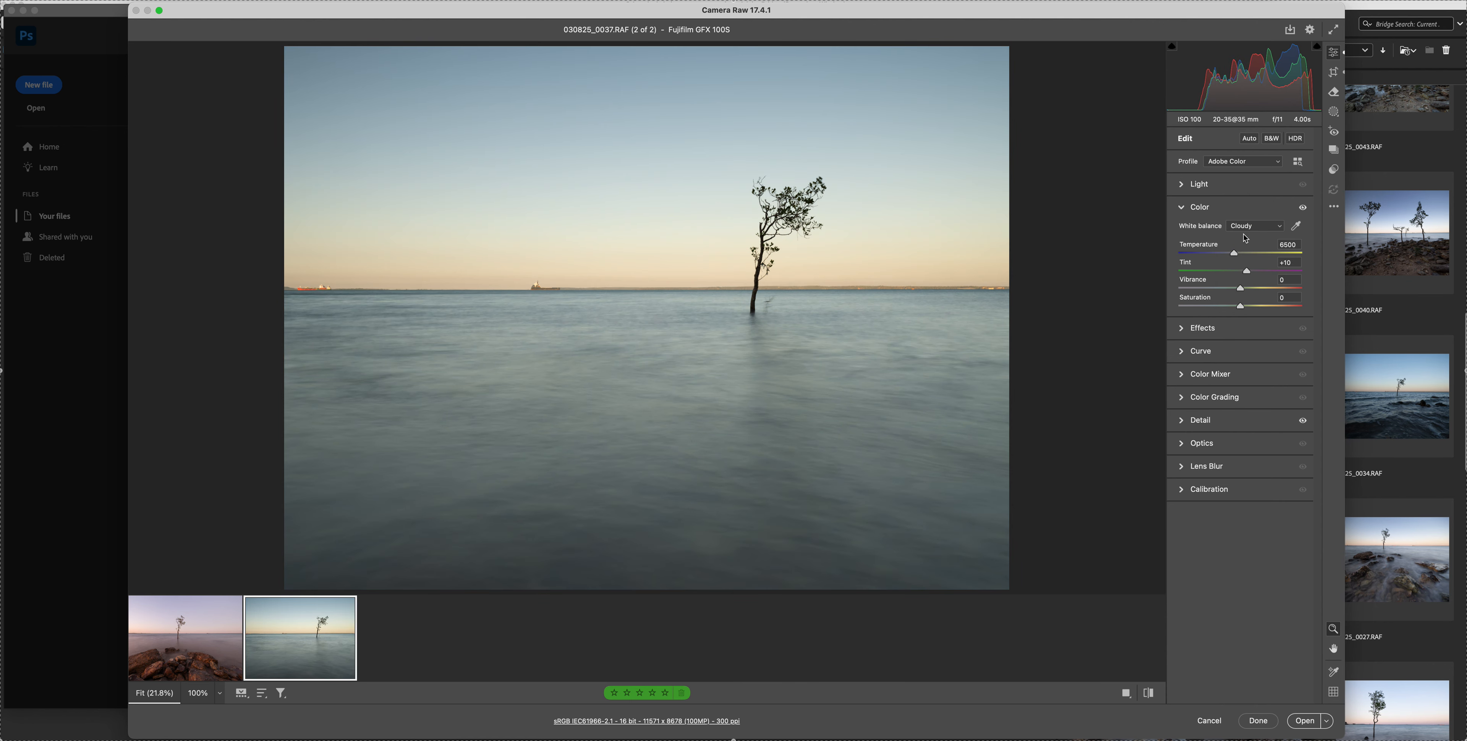
{"action": "left_click", "coordinate": [1246, 228]}
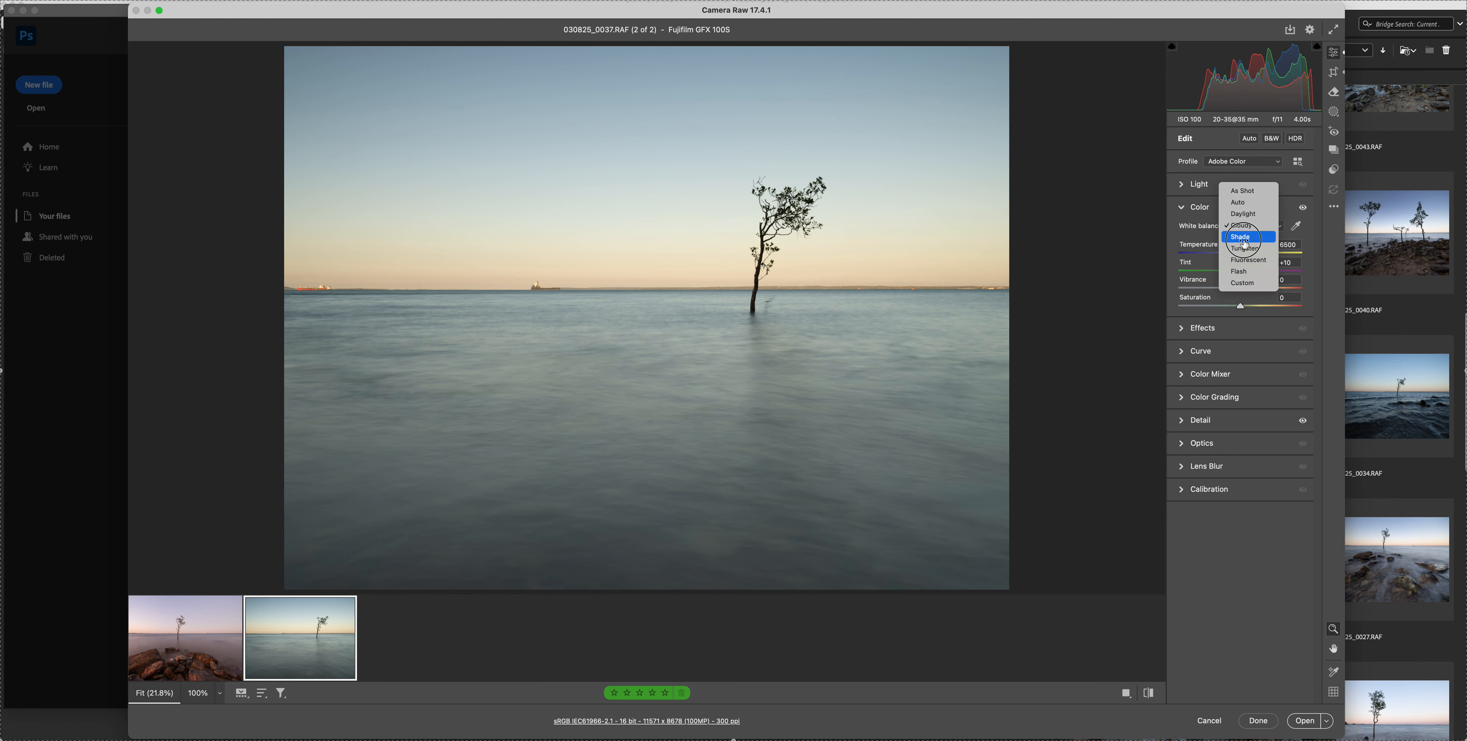
{"action": "left_click", "coordinate": [1246, 242]}
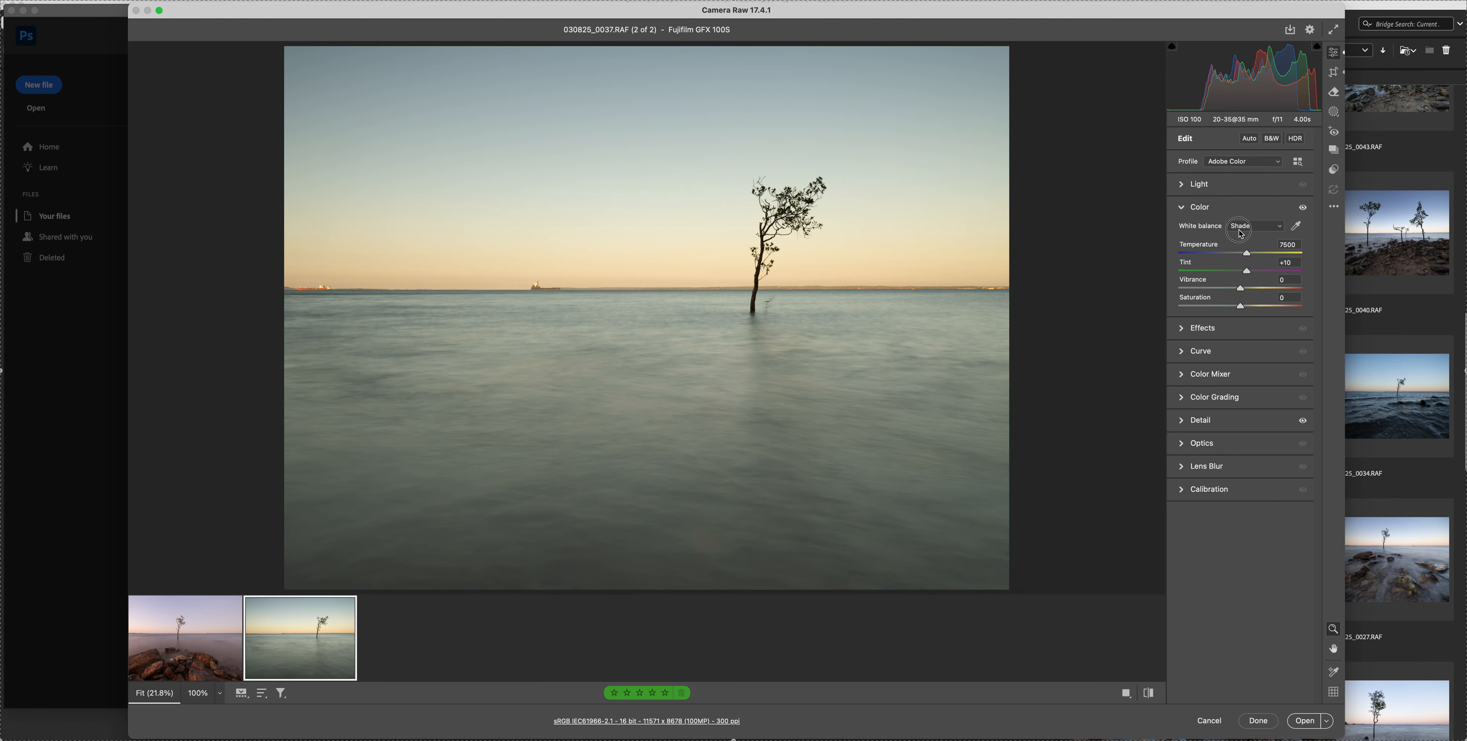
{"action": "left_click", "coordinate": [1245, 226]}
{"action": "left_click", "coordinate": [1240, 197]}
{"action": "left_click", "coordinate": [1245, 226]}
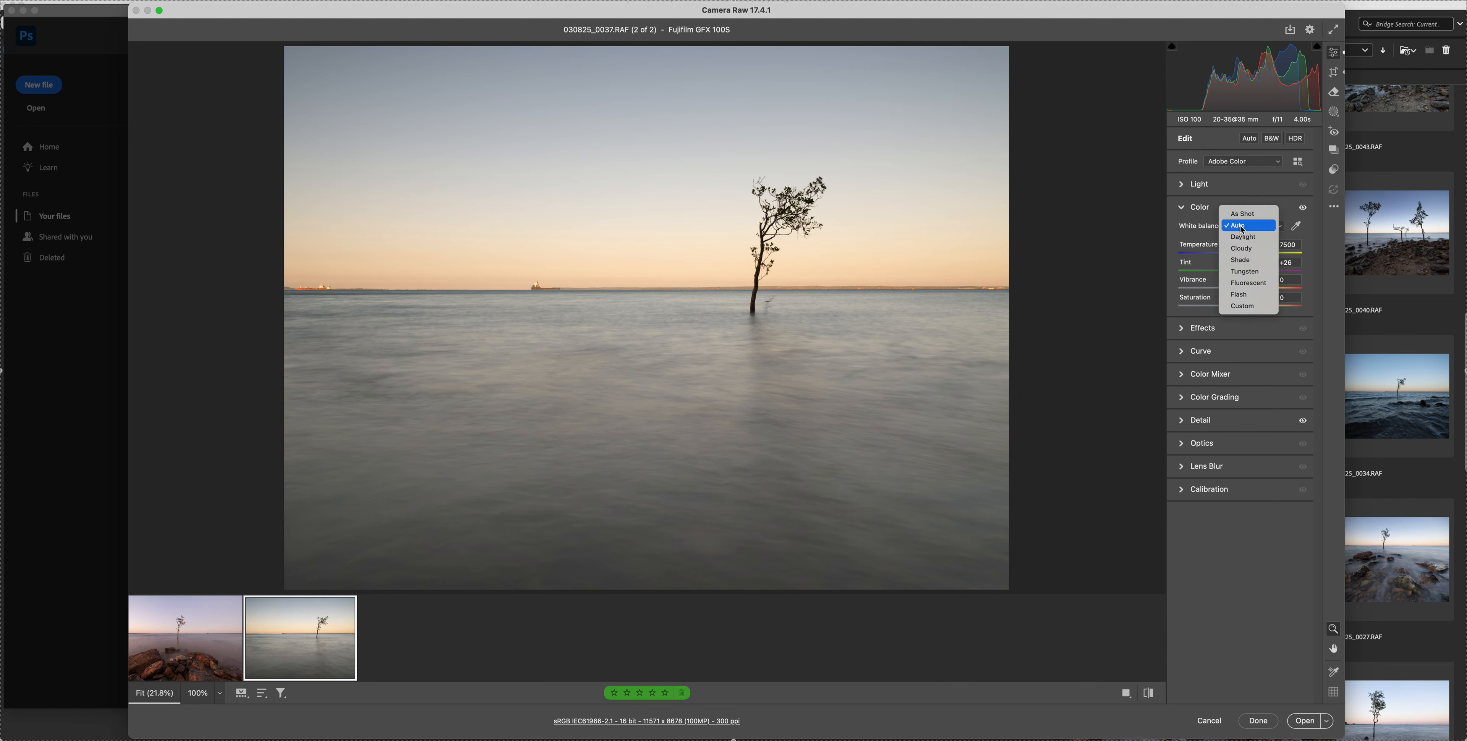
{"action": "left_click", "coordinate": [1243, 215]}
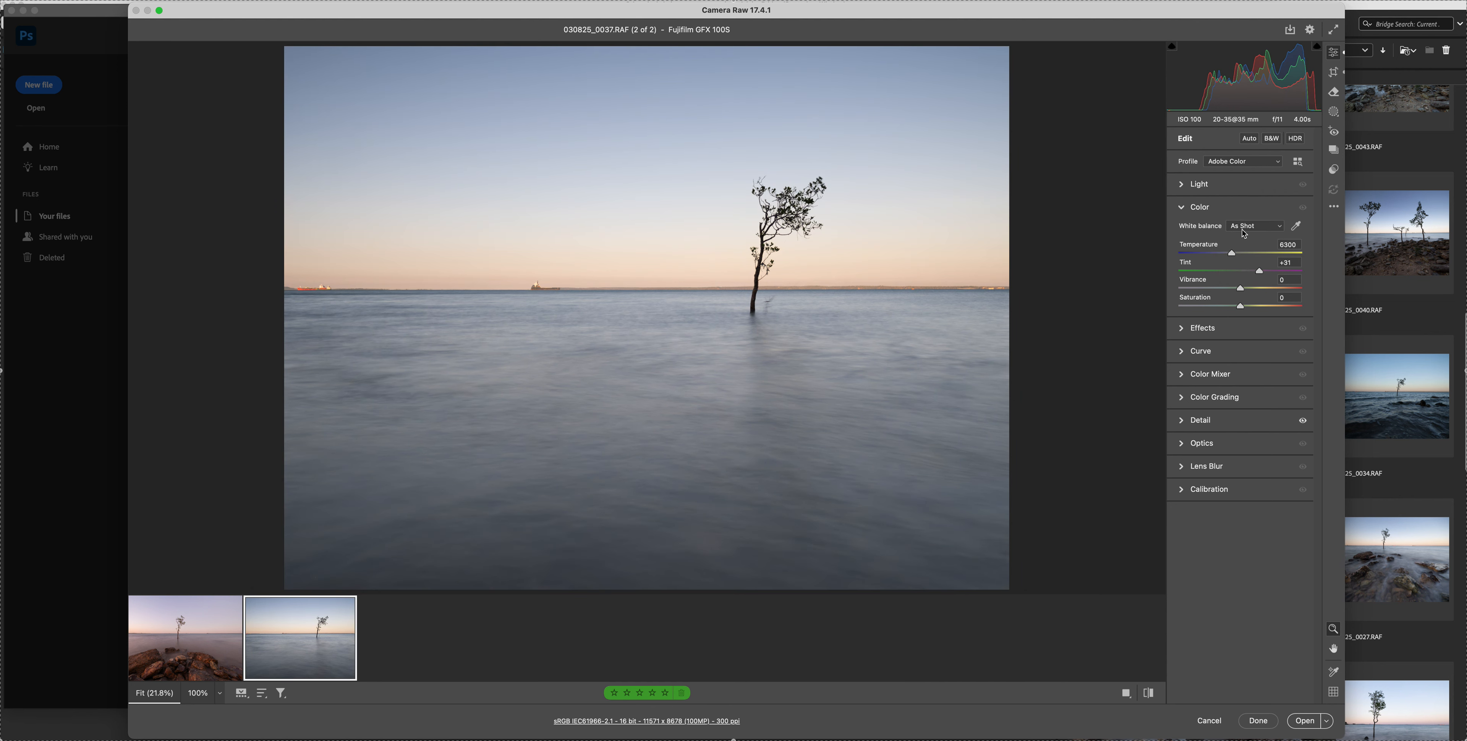
Apply the Auto white balance to 030825_0037.RAF, and fine-tune it to Temperature 7550 and Tint +38
{"action": "left_click", "coordinate": [1245, 227]}
{"action": "left_click", "coordinate": [1241, 236]}
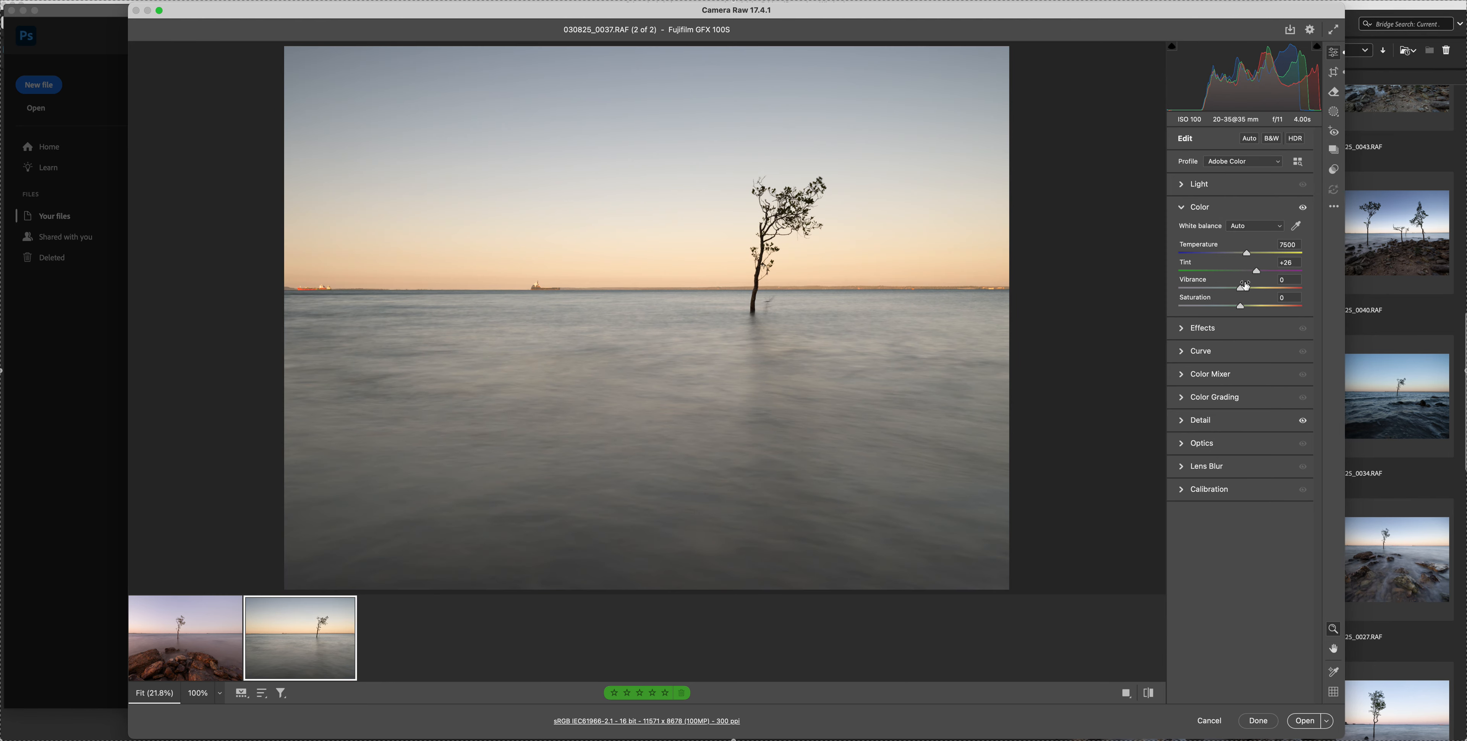
{"action": "left_click_drag", "start_coordinate": [1257, 272], "coordinate": [1262, 274]}
{"action": "left_click_drag", "start_coordinate": [1248, 256], "coordinate": [1252, 256]}
{"action": "left_click_drag", "start_coordinate": [1251, 255], "coordinate": [1251, 254]}
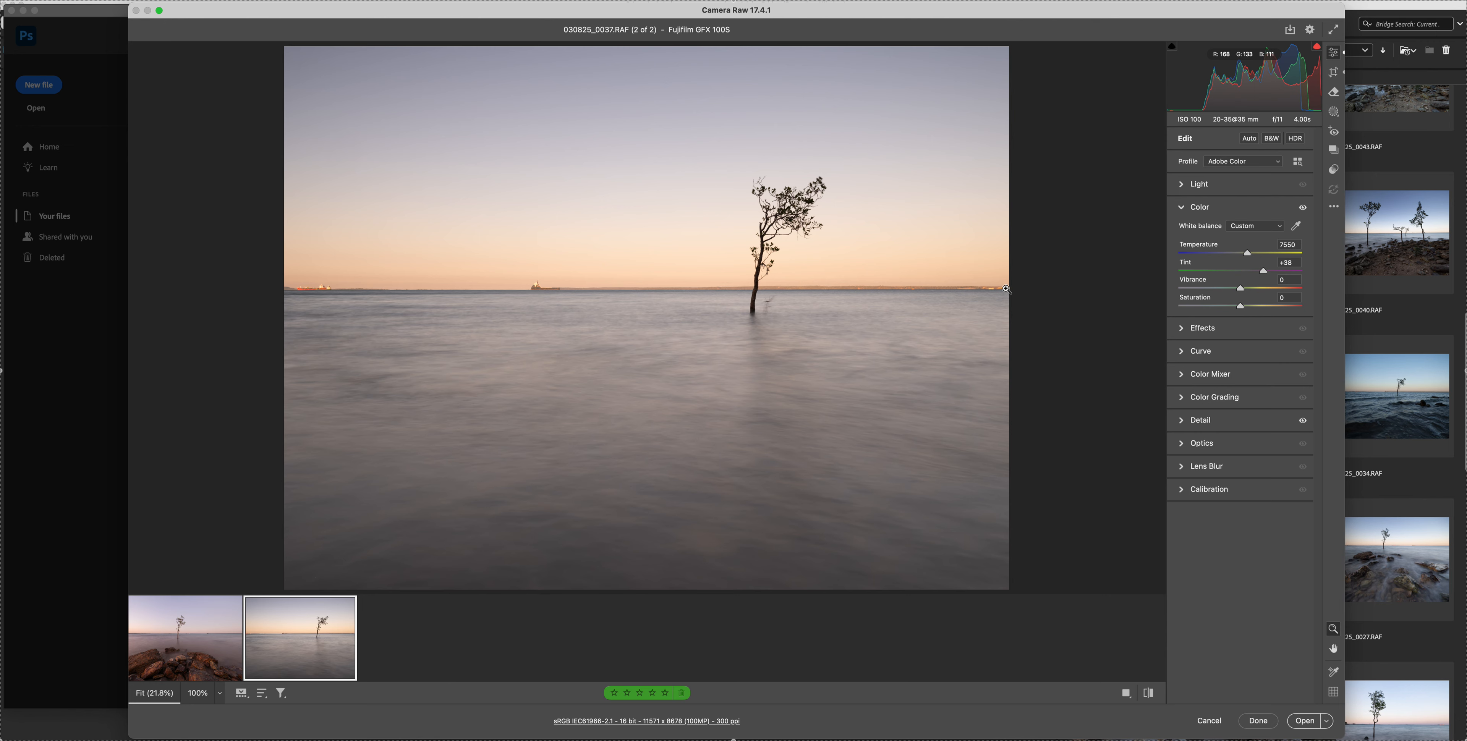
On 030825_0037.RAF, set Exposure to -0.25, Contrast to +14, Shadows to +36 and Whites to -11
{"action": "left_click", "coordinate": [1199, 183]}
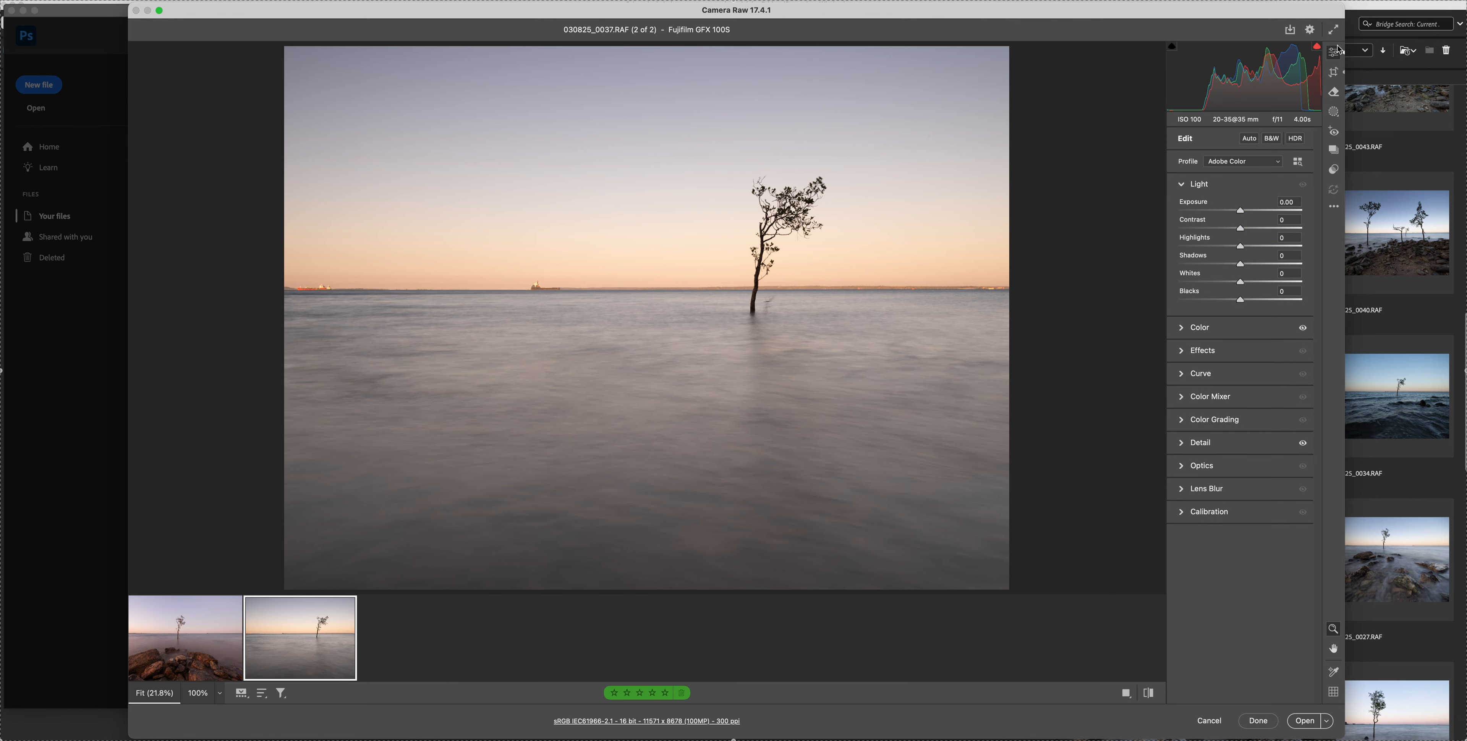
{"action": "left_click_drag", "start_coordinate": [1244, 211], "coordinate": [1241, 213]}
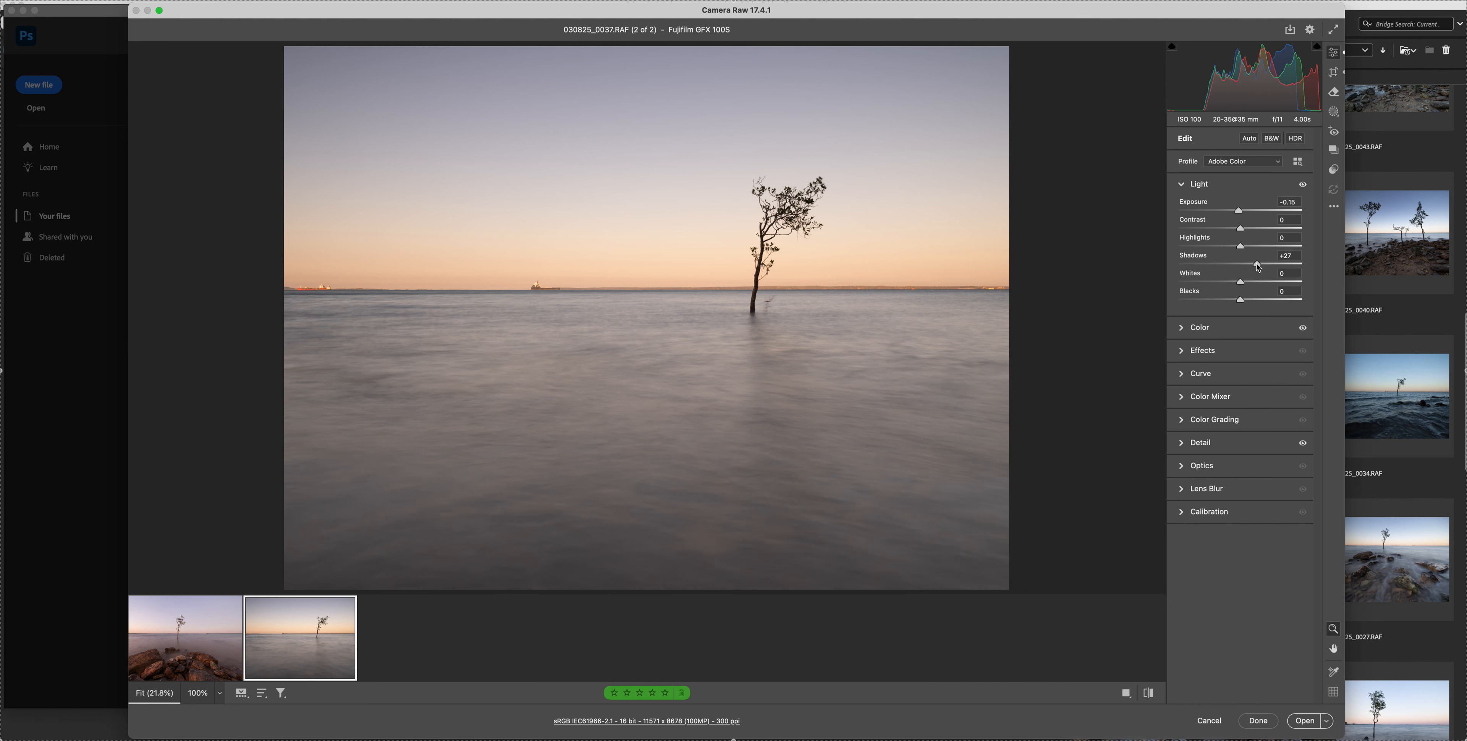
{"action": "left_click", "coordinate": [1250, 230]}
{"action": "left_click", "coordinate": [1241, 211]}
{"action": "left_click_drag", "start_coordinate": [1240, 212], "coordinate": [1240, 213]}
{"action": "left_click_drag", "start_coordinate": [1240, 212], "coordinate": [1238, 213]}
{"action": "left_click_drag", "start_coordinate": [1237, 285], "coordinate": [1263, 263]}
{"action": "left_click", "coordinate": [1261, 265]}
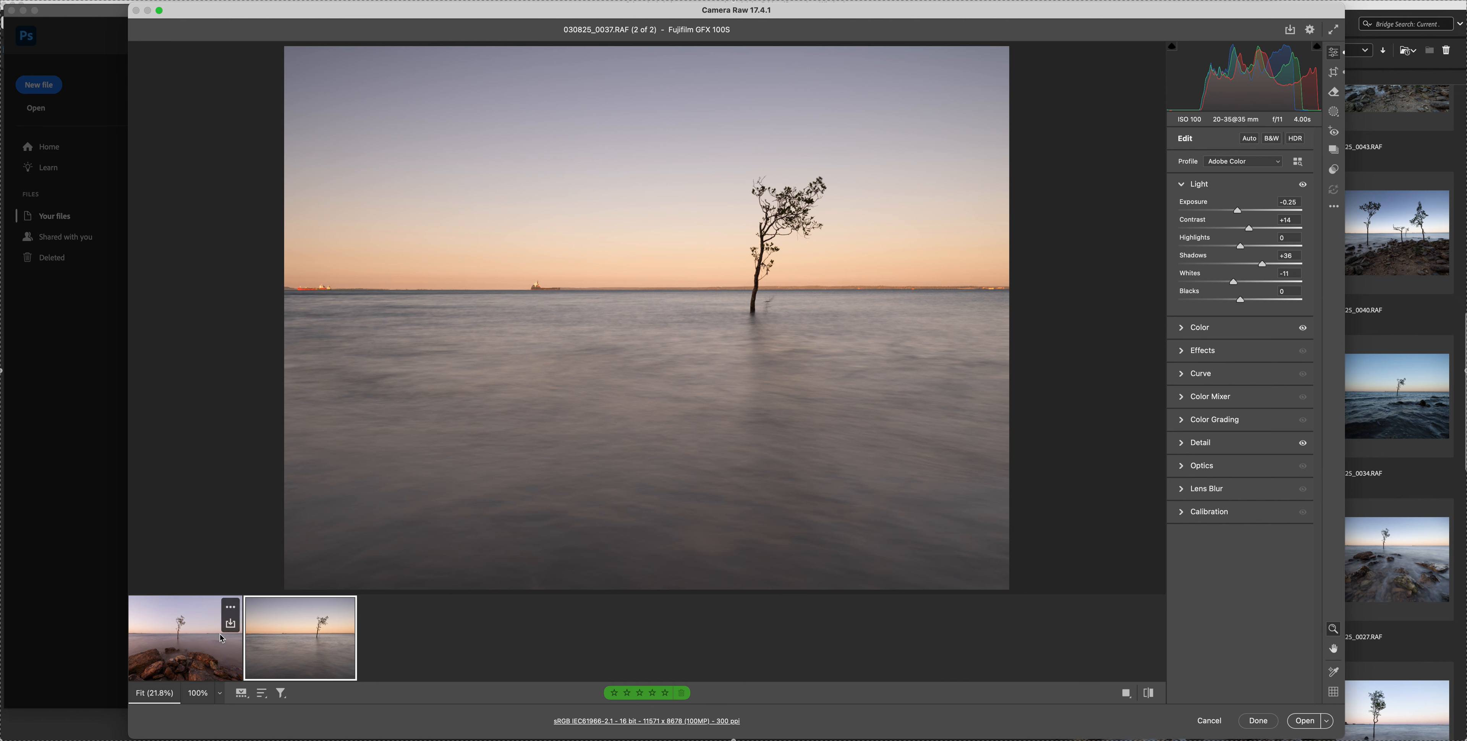
Open both photos in Photoshop, and duplicate the Background of 030825_0037.RAF as a layer named Cloning
{"action": "left_click", "coordinate": [207, 644]}
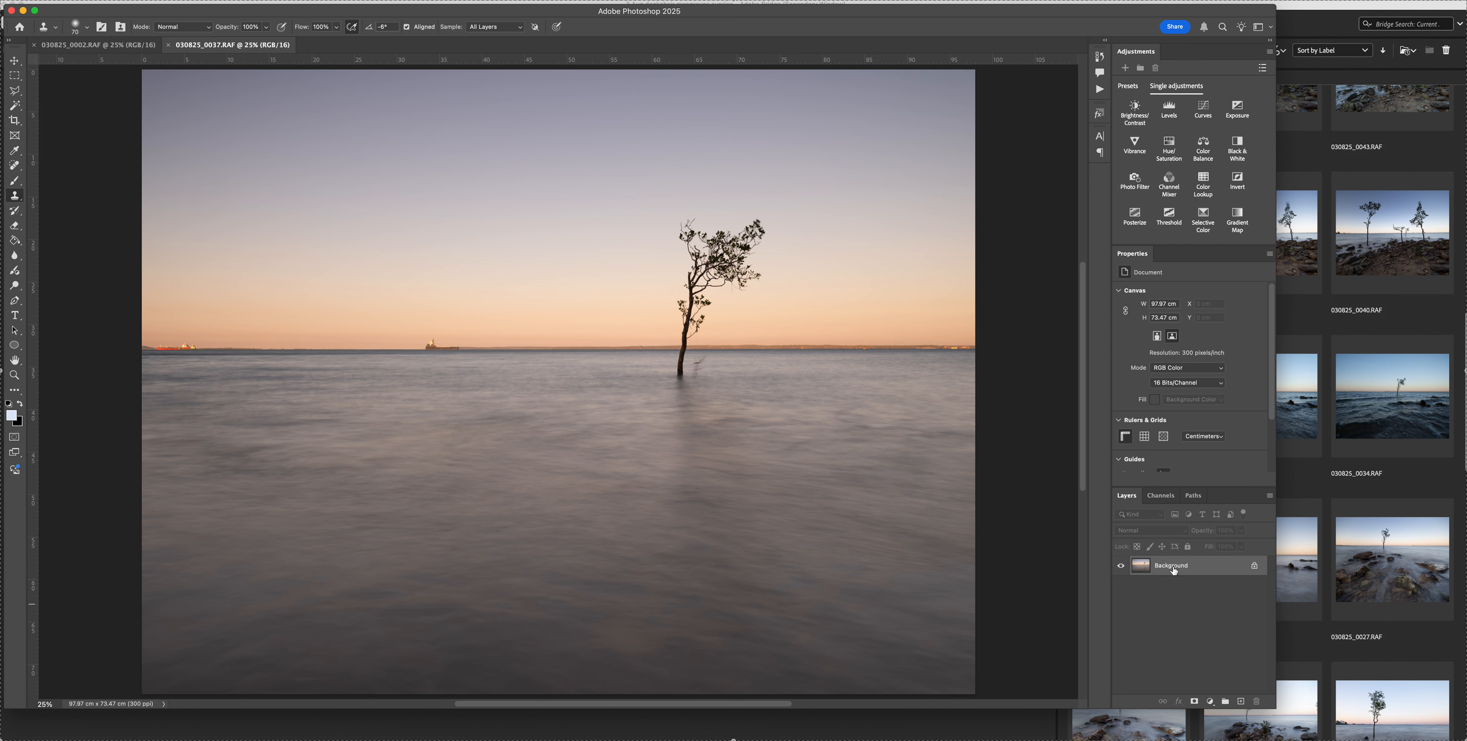
{"action": "key", "text": "super+j"}
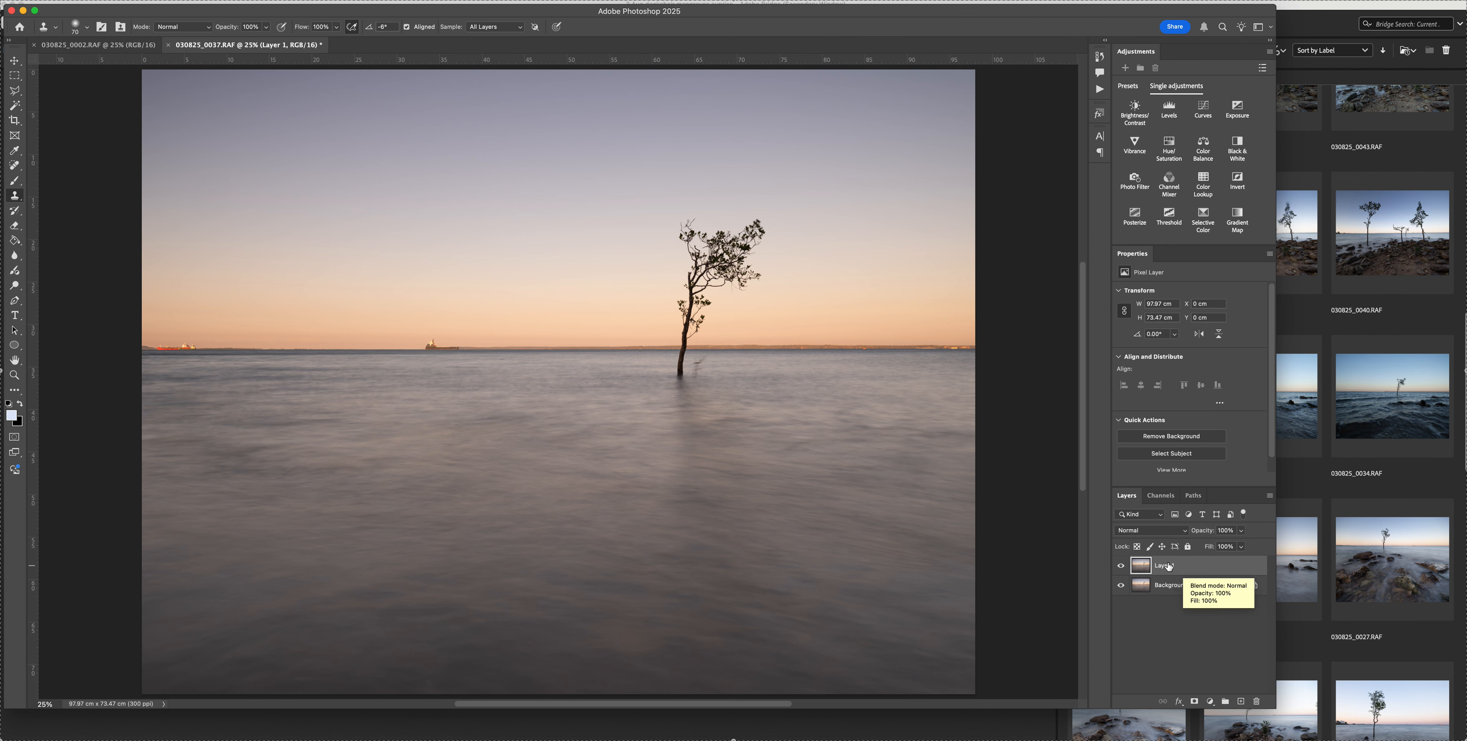
{"action": "double_click", "coordinate": [1167, 566]}
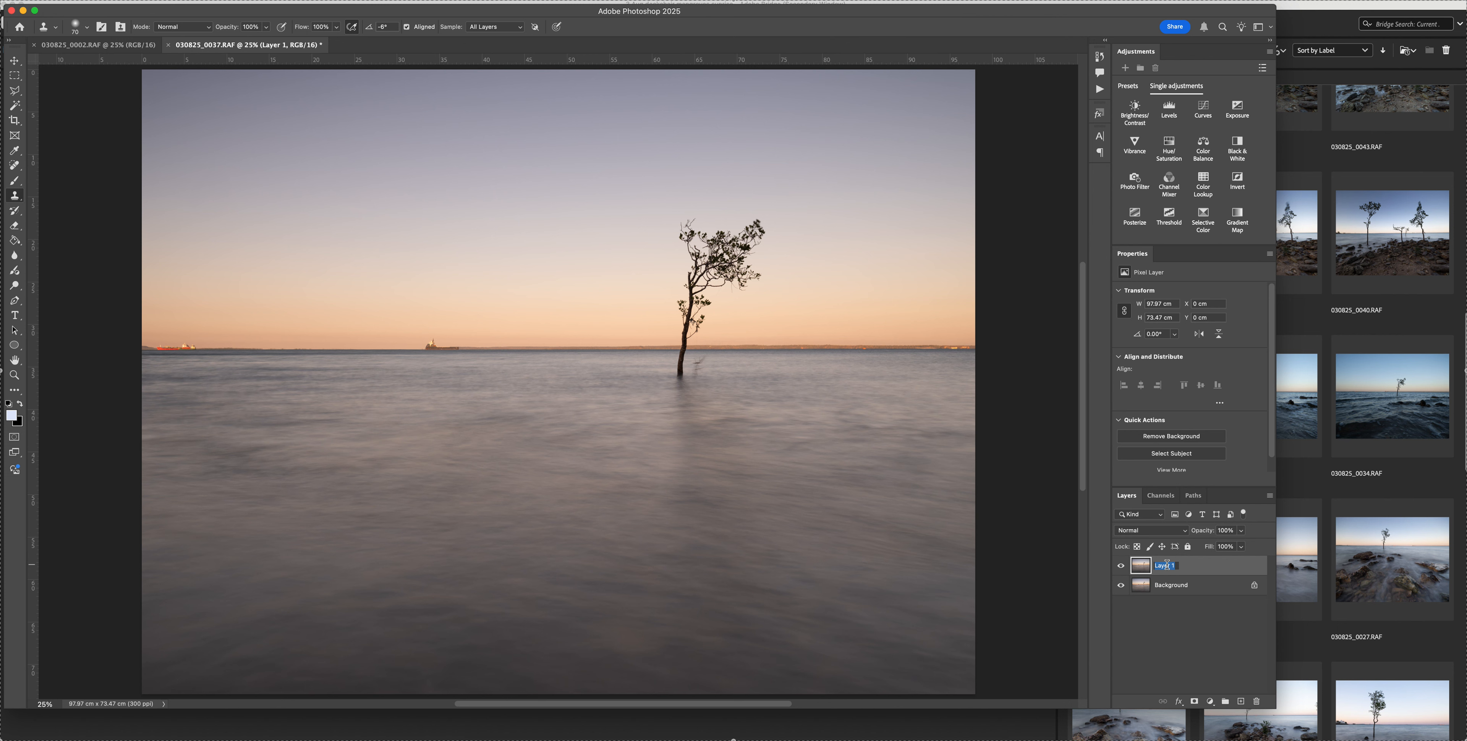
{"action": "type", "text": "Cli"}
{"action": "type", "text": "ning"}
{"action": "key", "text": "BackSpace"}
{"action": "key", "text": "BackSpace"}
{"action": "key", "text": "Return"}
Examine the tree, the horizon and the water around the trunk at up to 100% zoom for distractions to retouch
{"action": "key", "text": "super+equal"}
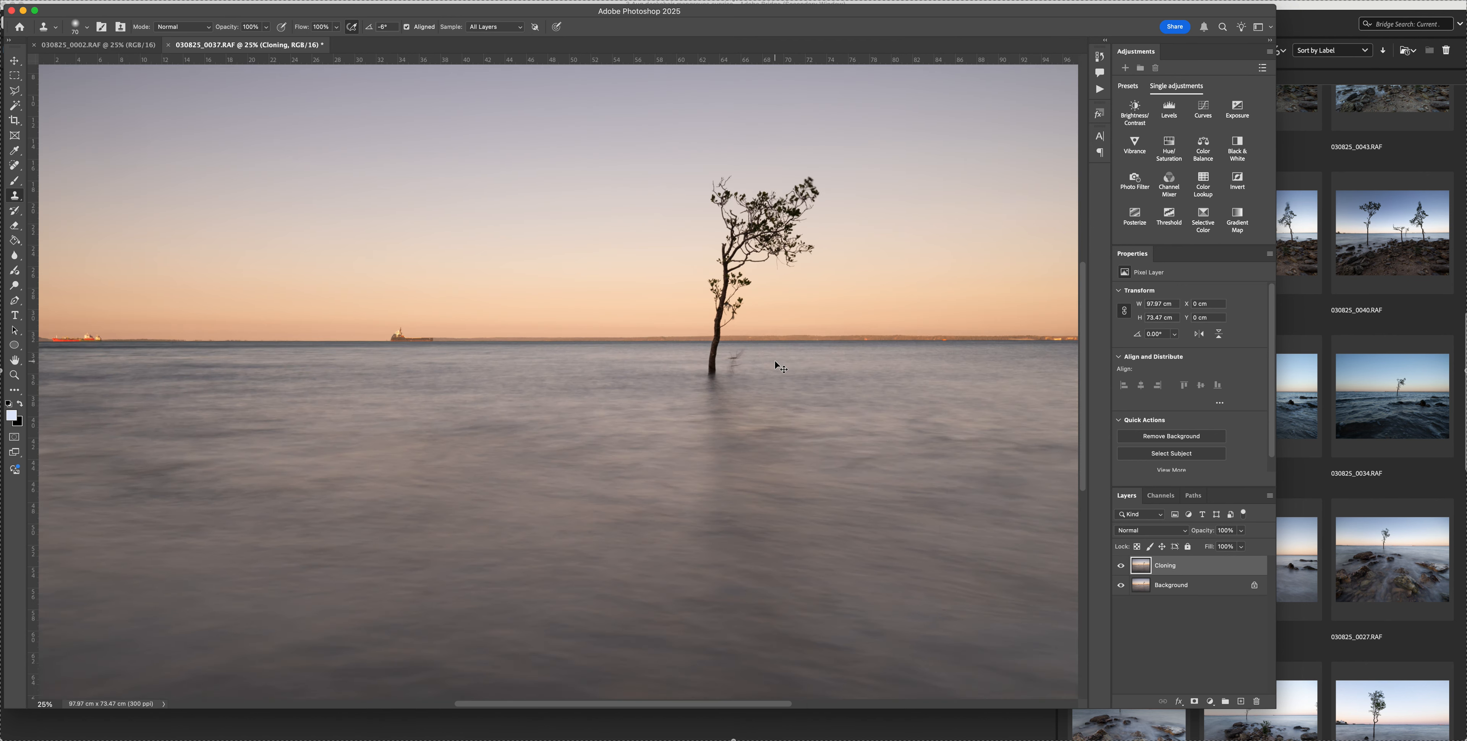
{"action": "scroll", "coordinate": [828, 405], "scroll_direction": "left", "scroll_amount": 6}
{"action": "scroll", "coordinate": [827, 405], "scroll_direction": "up", "scroll_amount": 5}
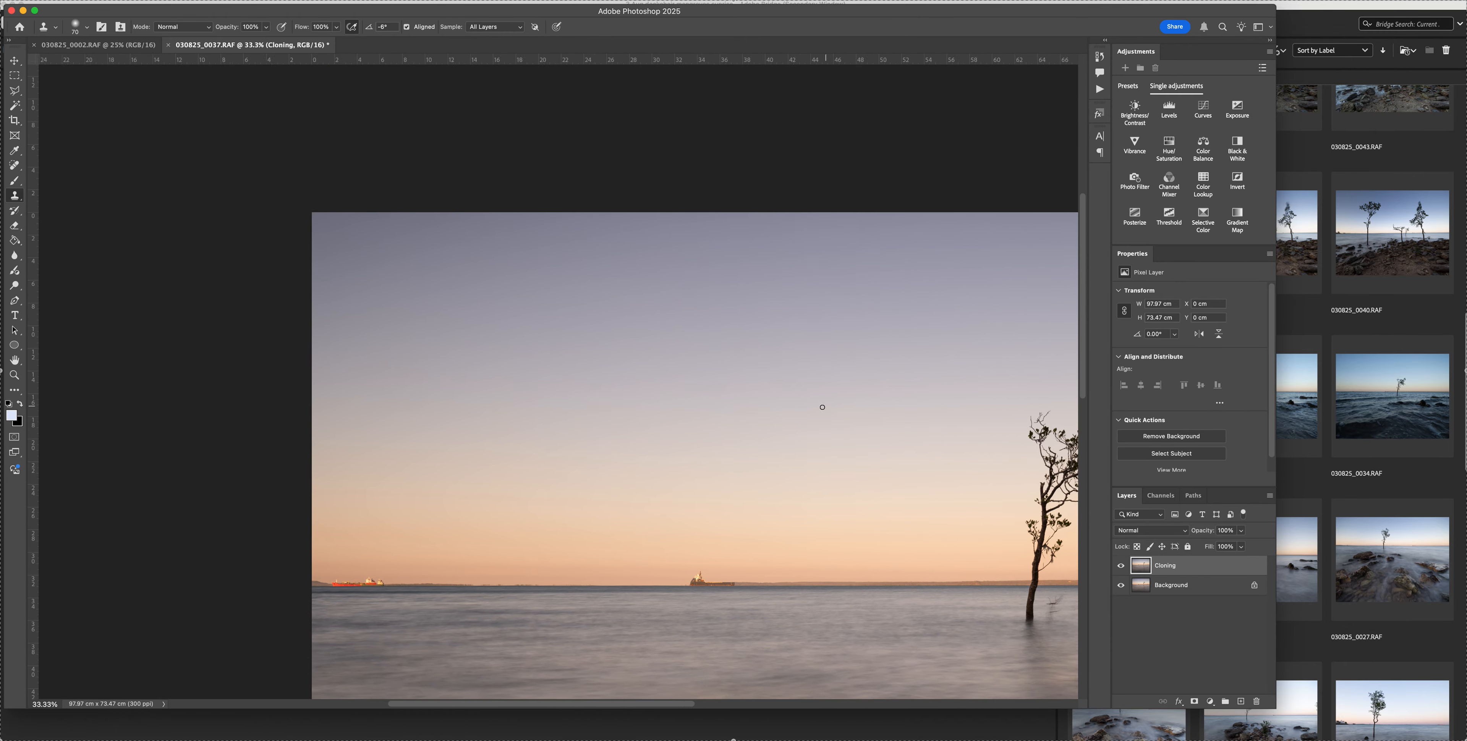
{"action": "scroll", "coordinate": [820, 405], "scroll_direction": "right", "scroll_amount": 5}
{"action": "scroll", "coordinate": [821, 404], "scroll_direction": "down", "scroll_amount": 4}
{"action": "scroll", "coordinate": [811, 404], "scroll_direction": "right", "scroll_amount": 5}
{"action": "scroll", "coordinate": [810, 404], "scroll_direction": "down", "scroll_amount": 2}
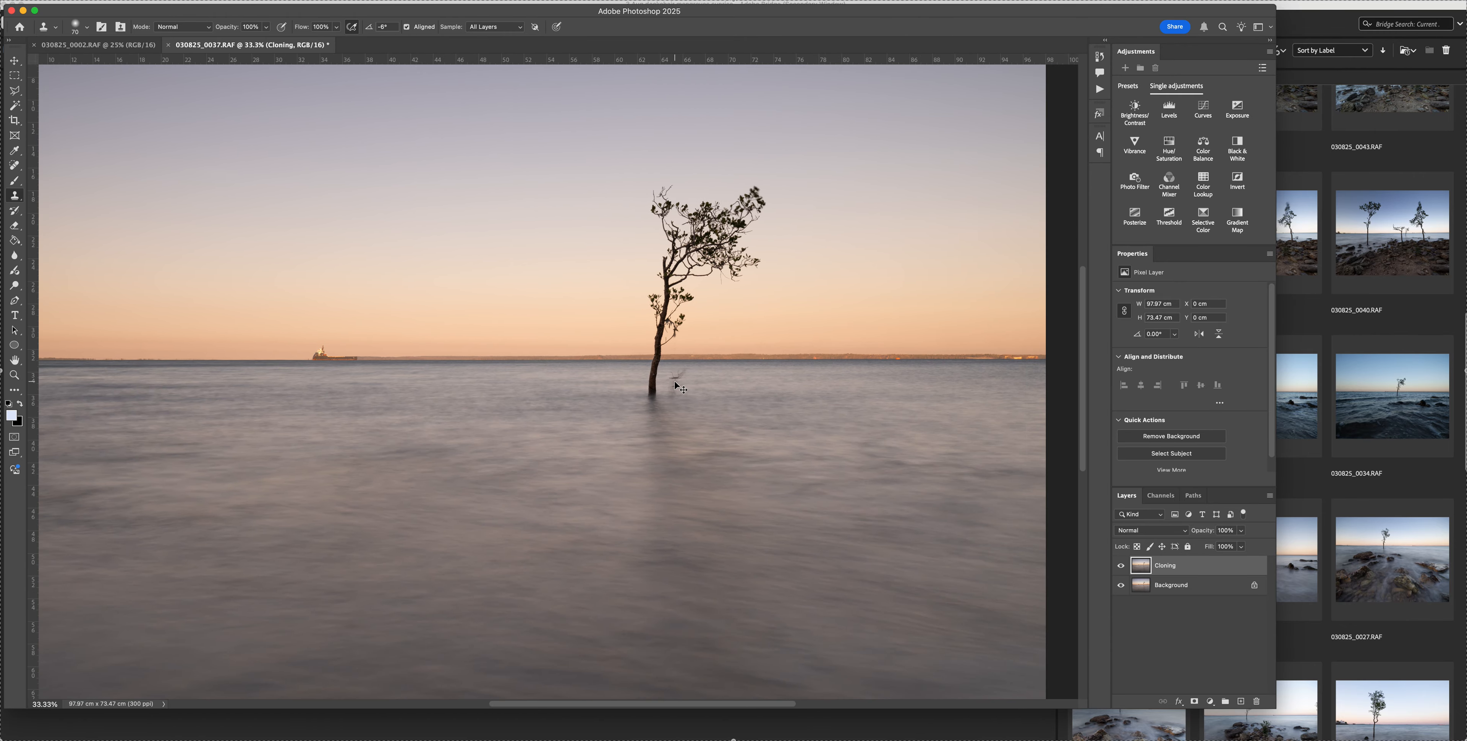
{"action": "key", "text": "super+equal"}
{"action": "key", "text": "super+equal"}
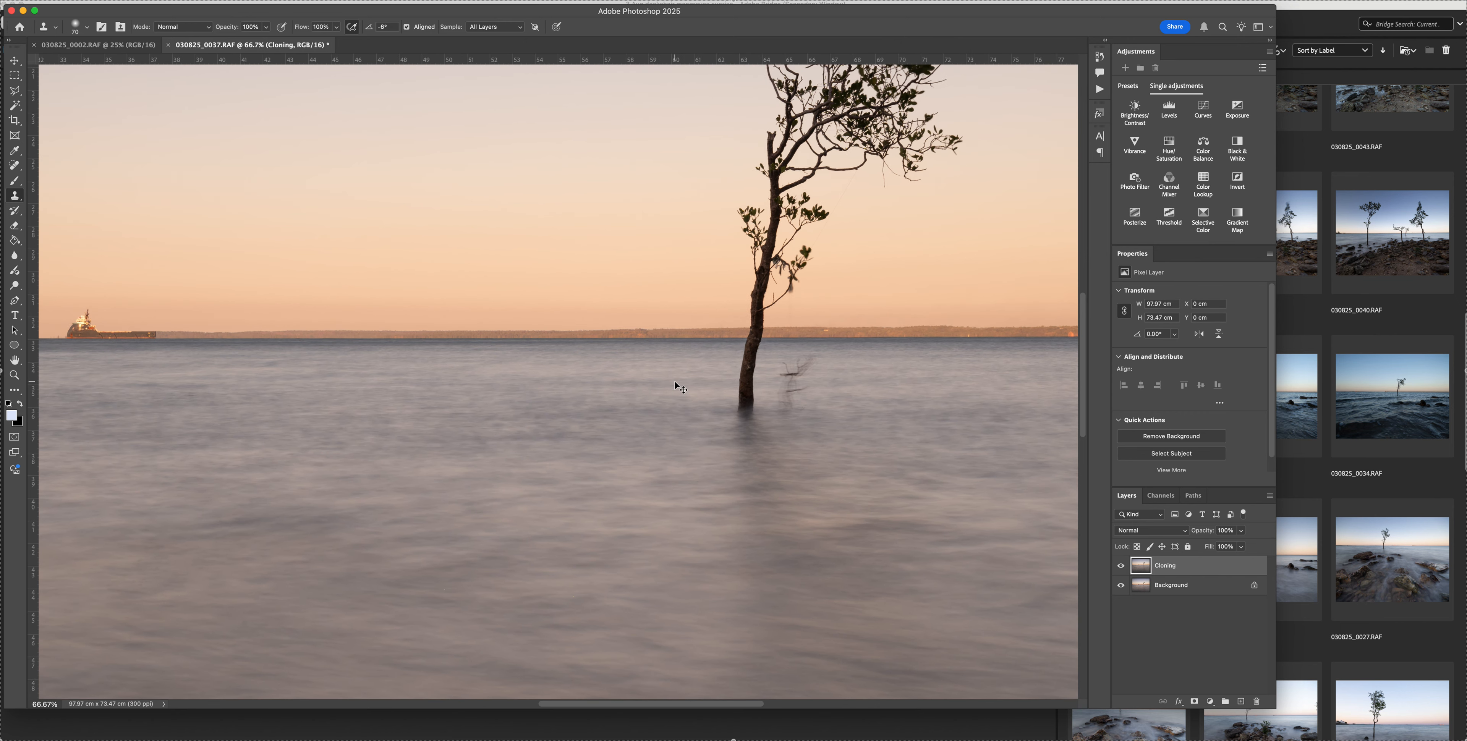
{"action": "key", "text": "super+equal"}
{"action": "scroll", "coordinate": [674, 382], "scroll_direction": "right", "scroll_amount": 7}
{"action": "scroll", "coordinate": [675, 382], "scroll_direction": "down", "scroll_amount": 5}
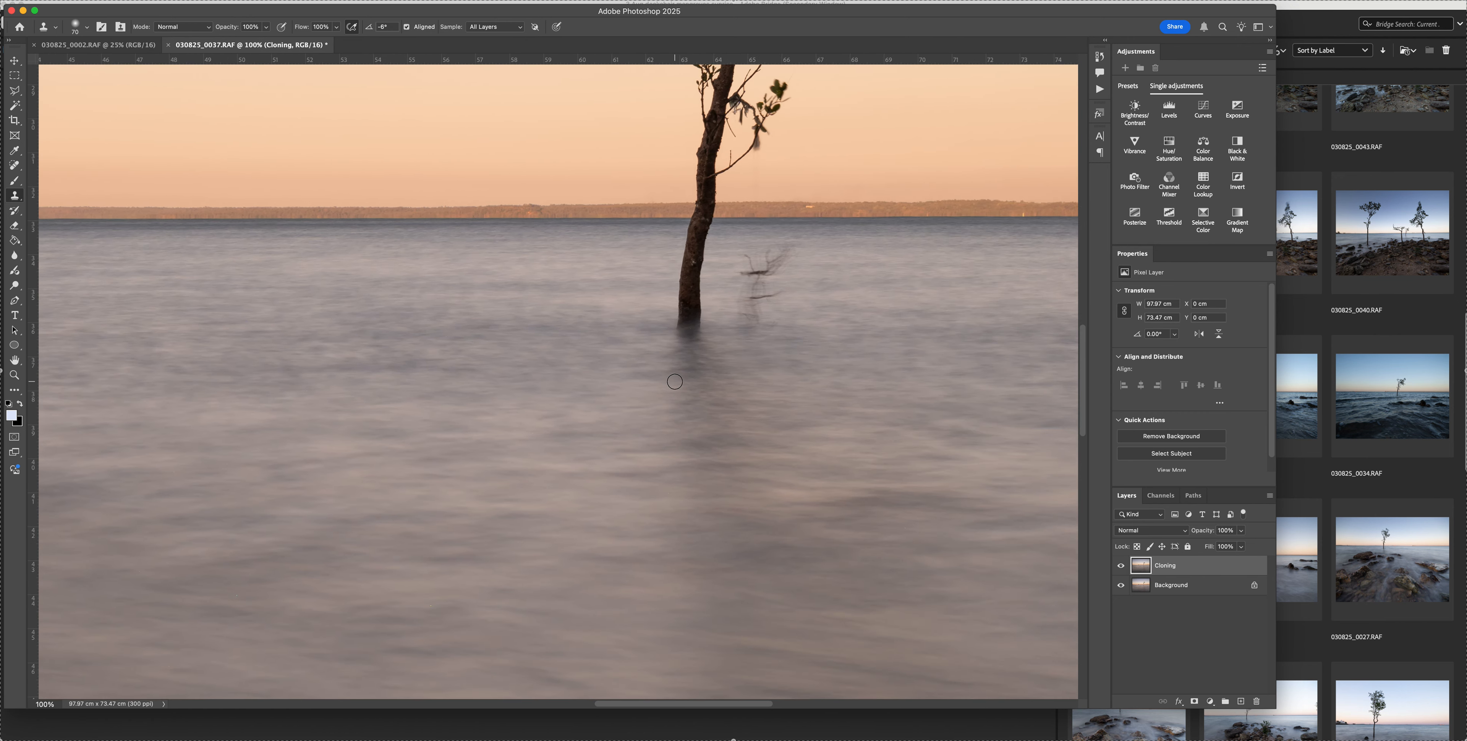
{"action": "scroll", "coordinate": [675, 382], "scroll_direction": "up", "scroll_amount": 14}
{"action": "scroll", "coordinate": [675, 382], "scroll_direction": "up", "scroll_amount": 5}
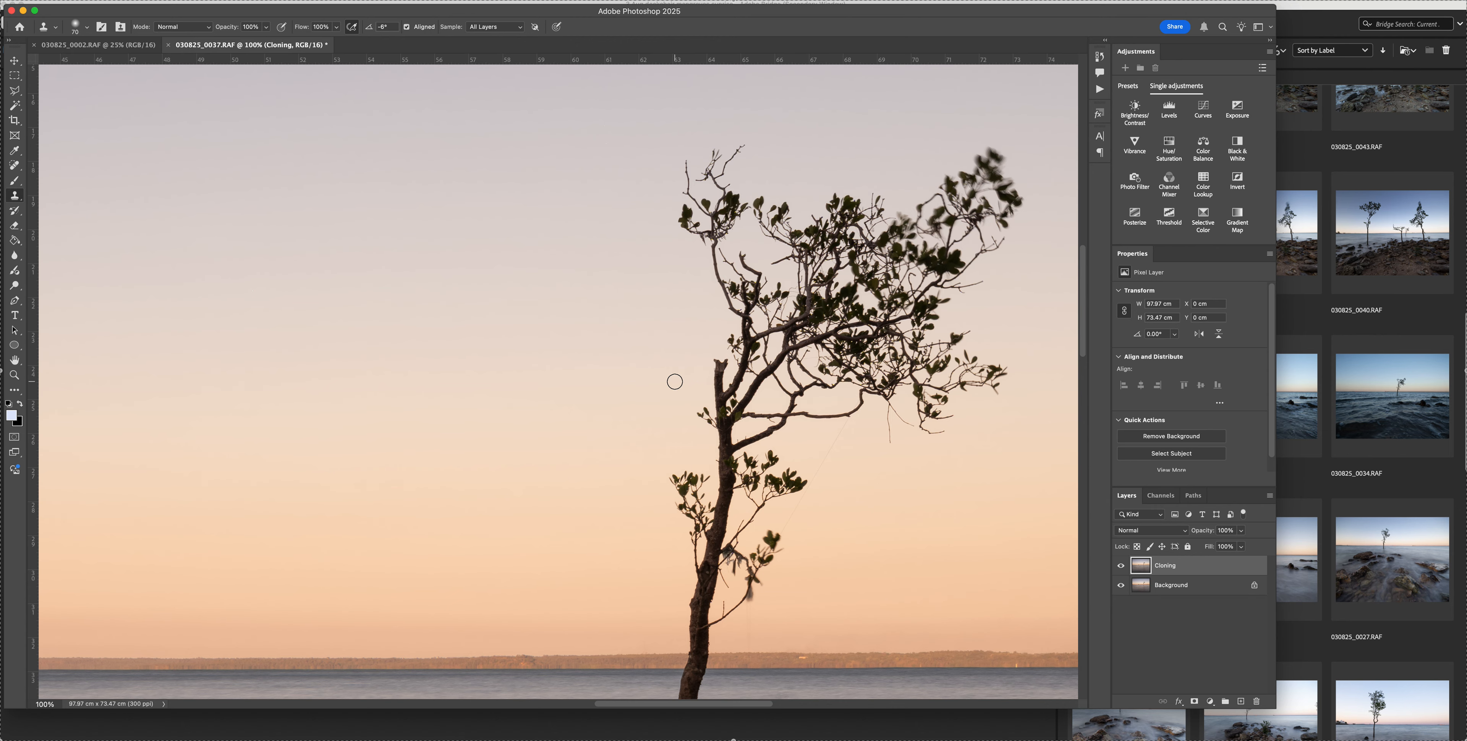
{"action": "scroll", "coordinate": [675, 382], "scroll_direction": "right", "scroll_amount": 4}
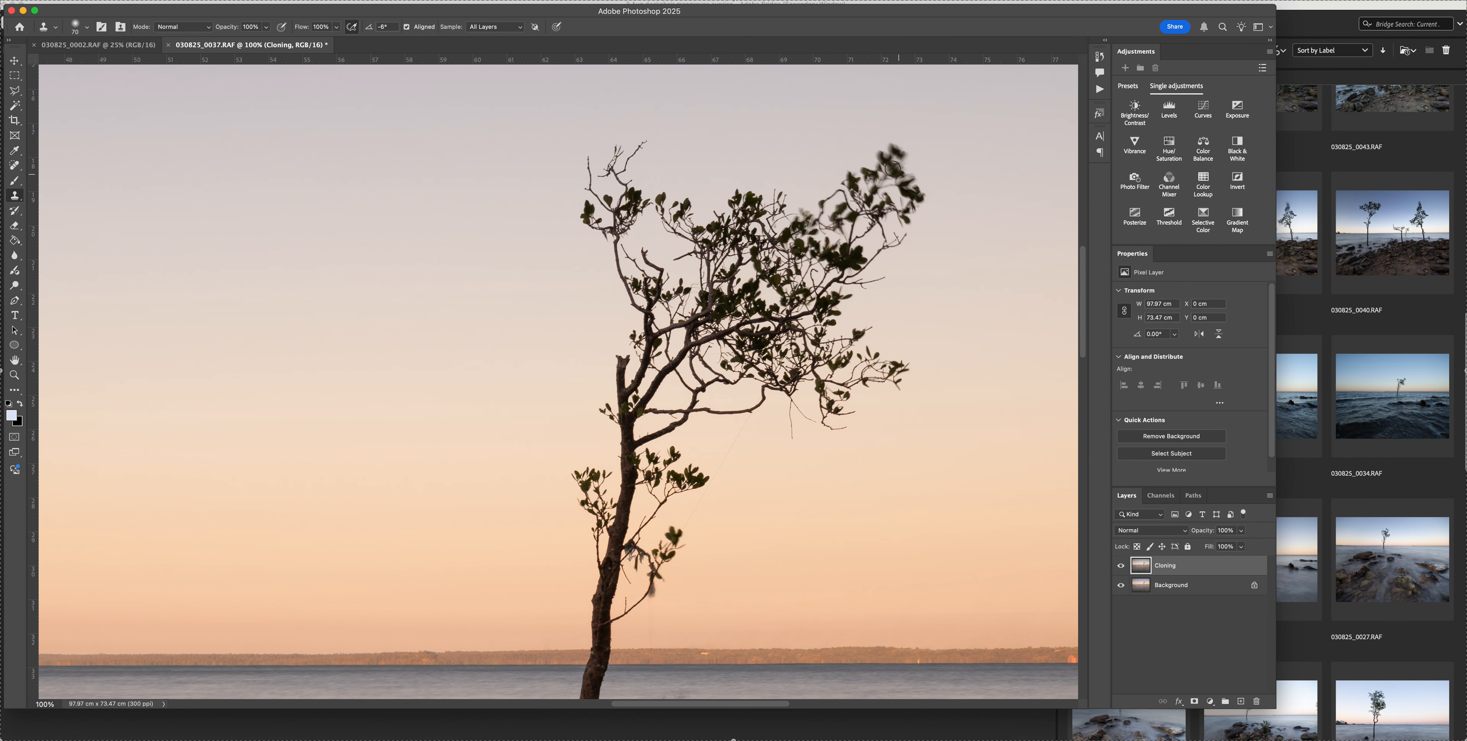
{"action": "scroll", "coordinate": [843, 338], "scroll_direction": "down", "scroll_amount": 2}
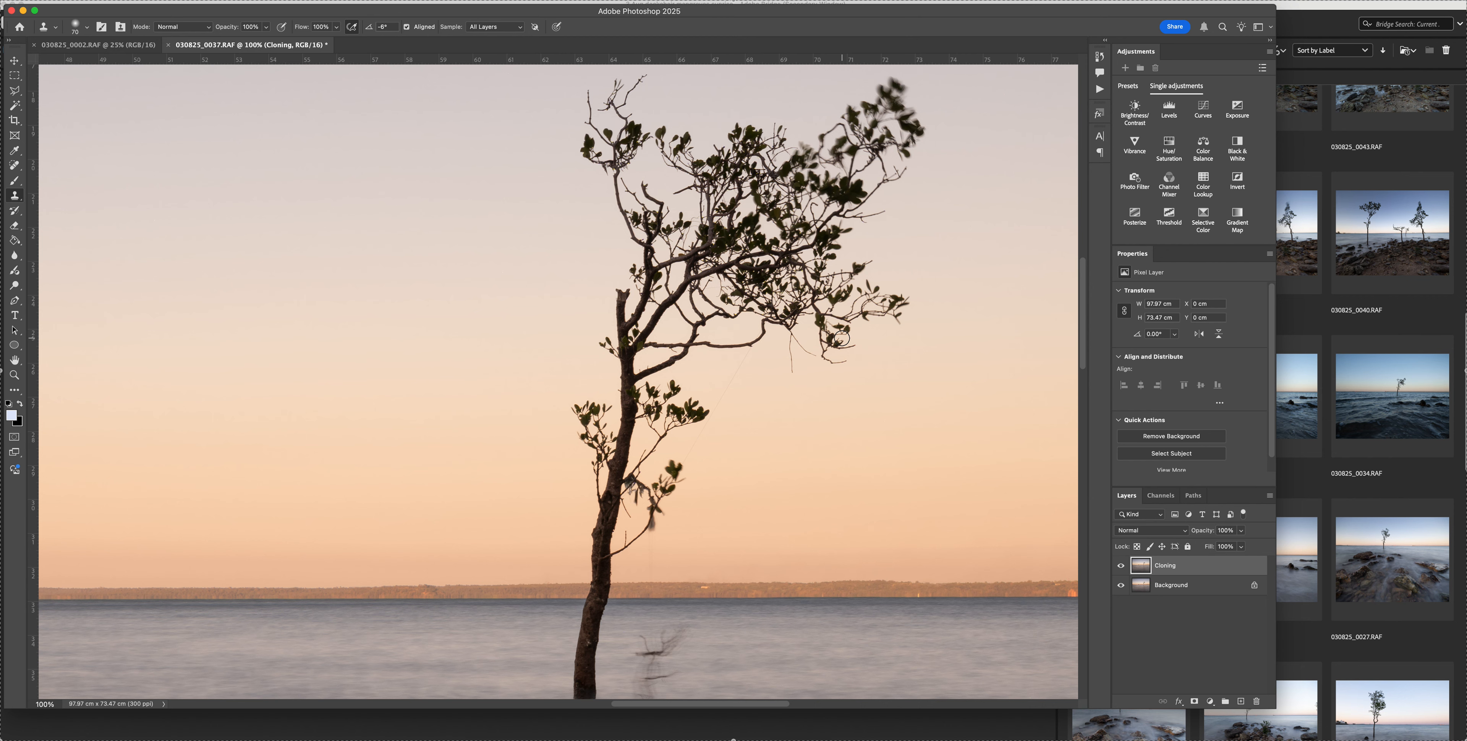
{"action": "scroll", "coordinate": [842, 338], "scroll_direction": "down", "scroll_amount": 1}
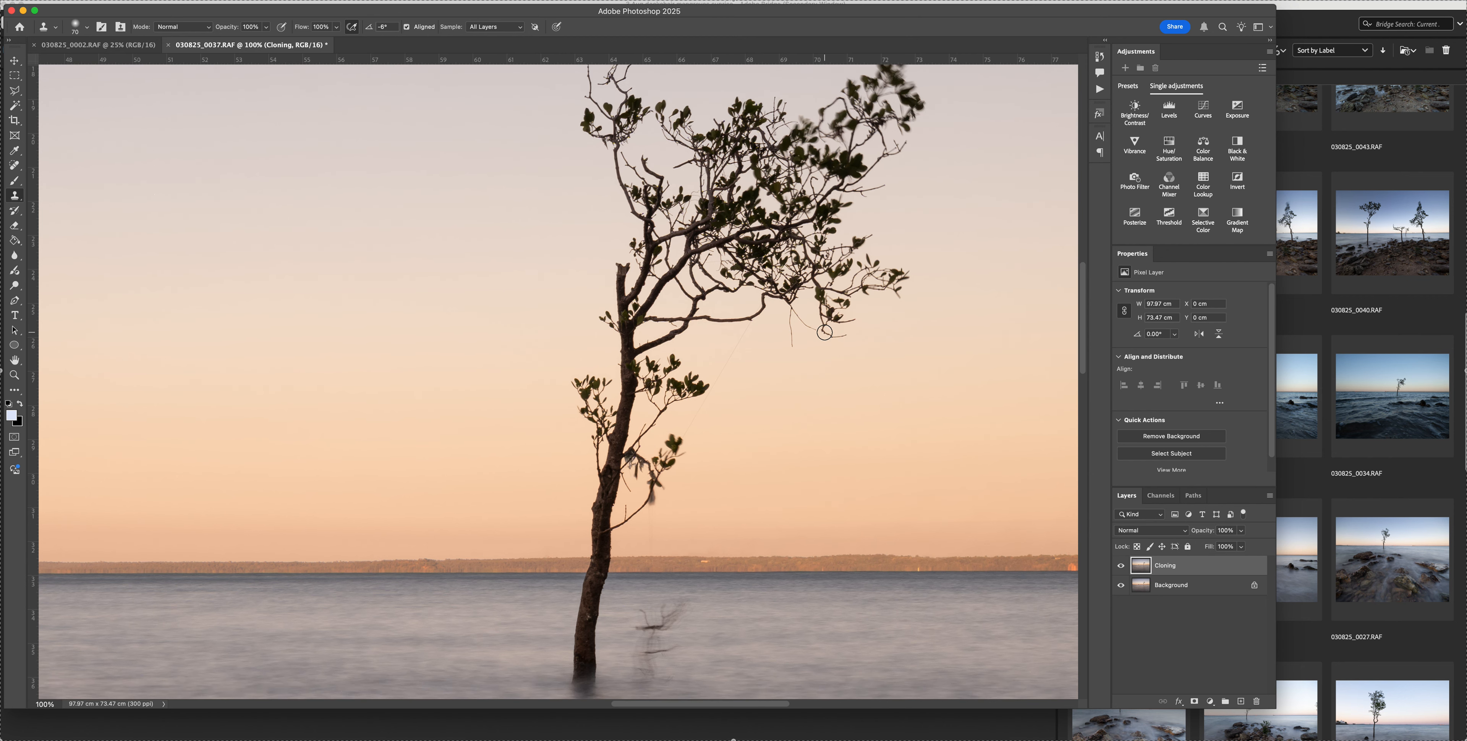
{"action": "scroll", "coordinate": [819, 178], "scroll_direction": "up", "scroll_amount": 3}
{"action": "scroll", "coordinate": [811, 329], "scroll_direction": "down", "scroll_amount": 6}
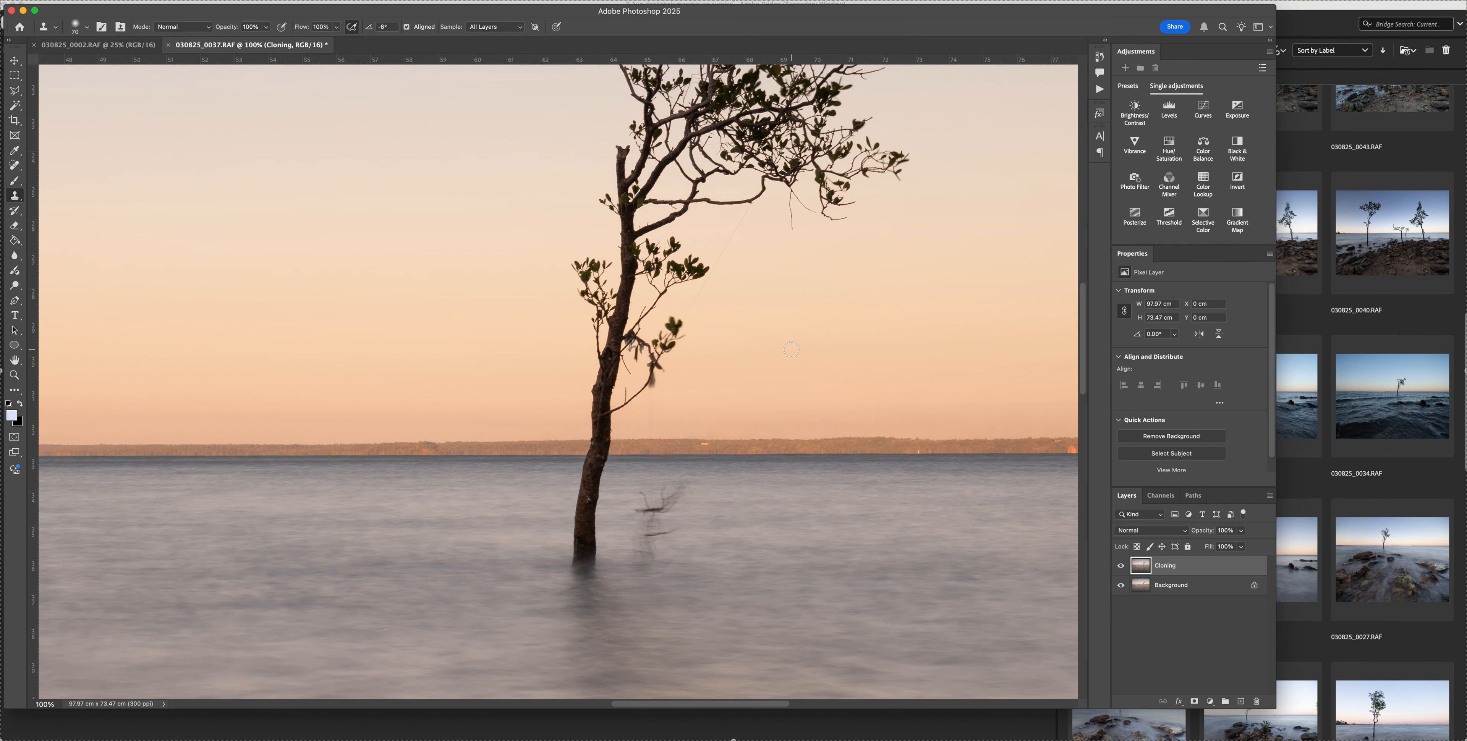
{"action": "scroll", "coordinate": [651, 477], "scroll_direction": "down", "scroll_amount": 2}
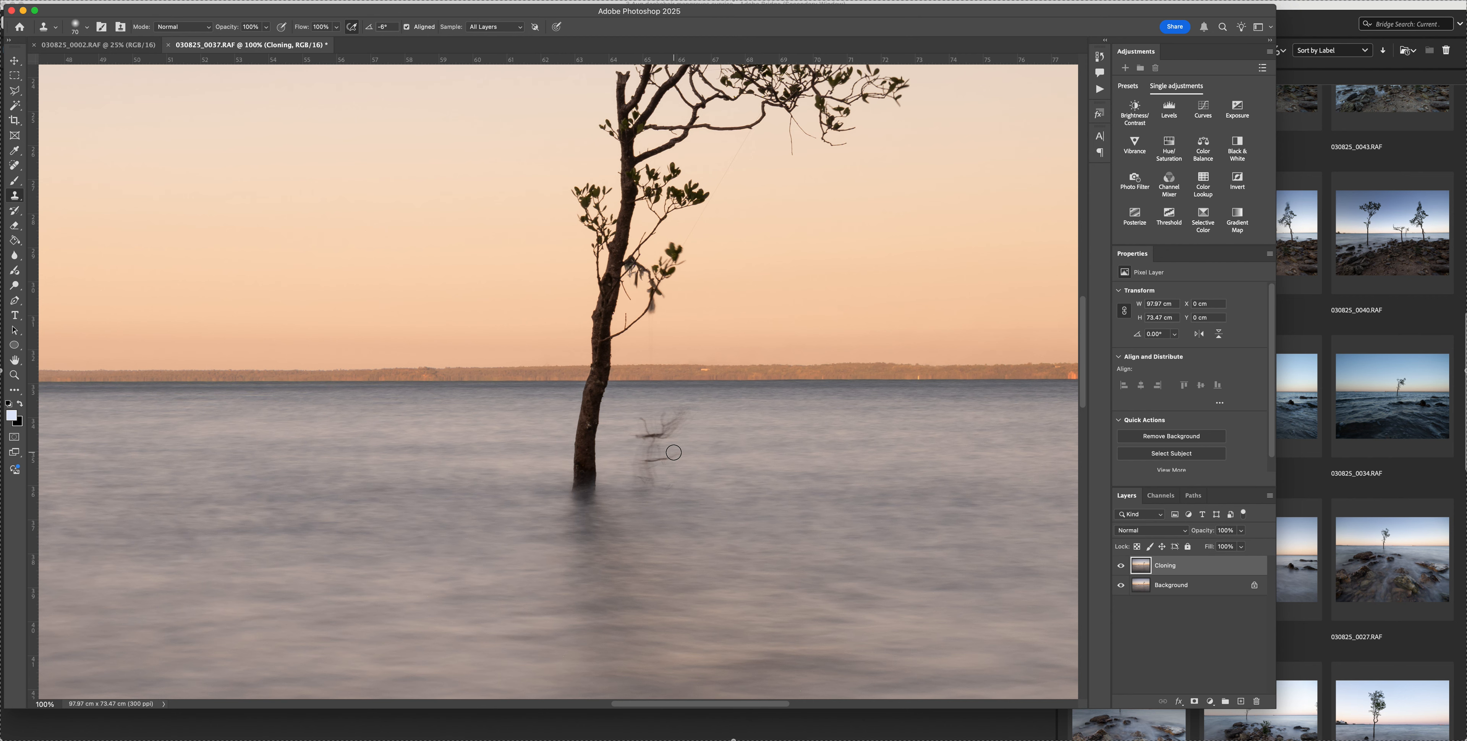
With the Content-Aware Spot Healing Brush, heal the small mark and the dark upper twig in the water beside the trunk on the Cloning layer
{"action": "key", "text": "super+equal"}
{"action": "scroll", "coordinate": [674, 452], "scroll_direction": "down", "scroll_amount": 5}
{"action": "scroll", "coordinate": [674, 453], "scroll_direction": "right", "scroll_amount": 3}
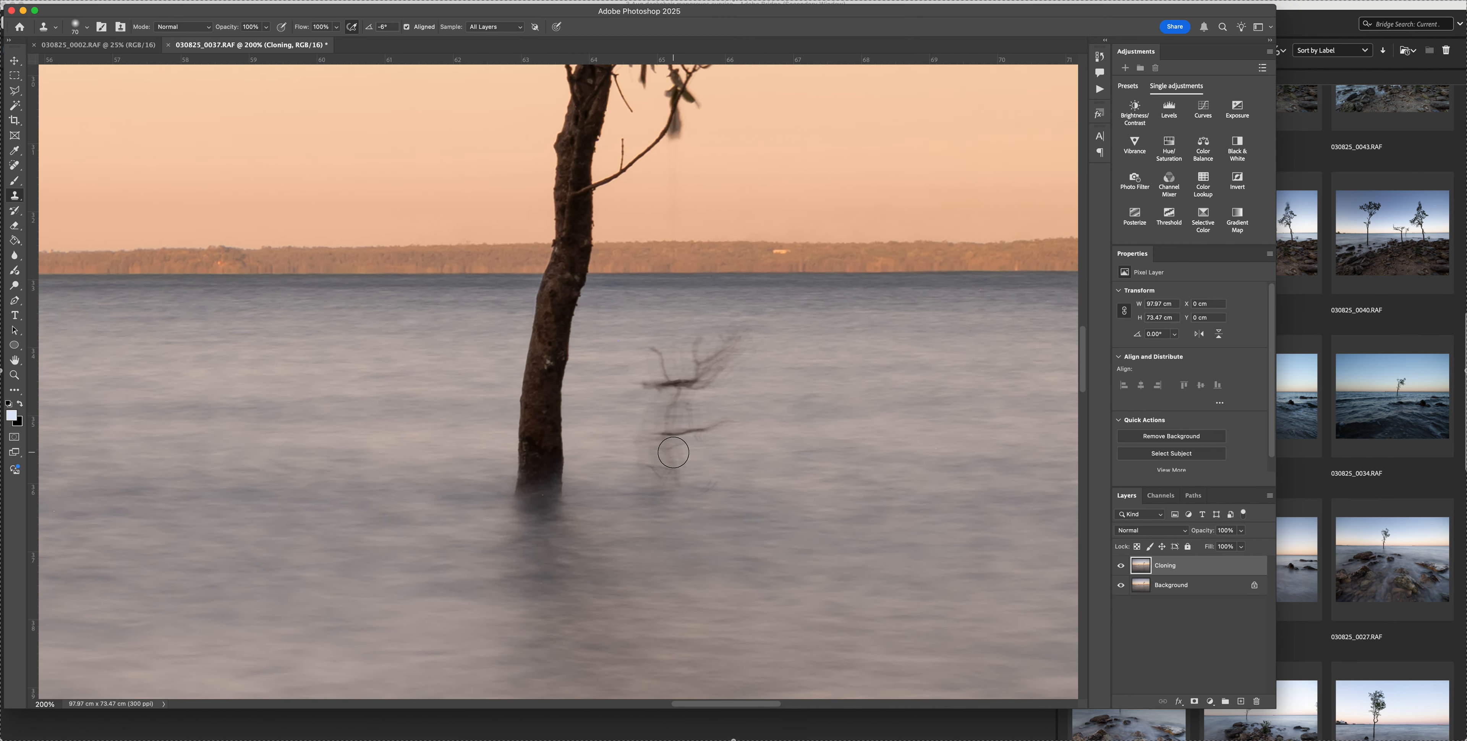
{"action": "key", "text": "j"}
{"action": "key", "text": "bracketright"}
{"action": "key", "text": "bracketright"}
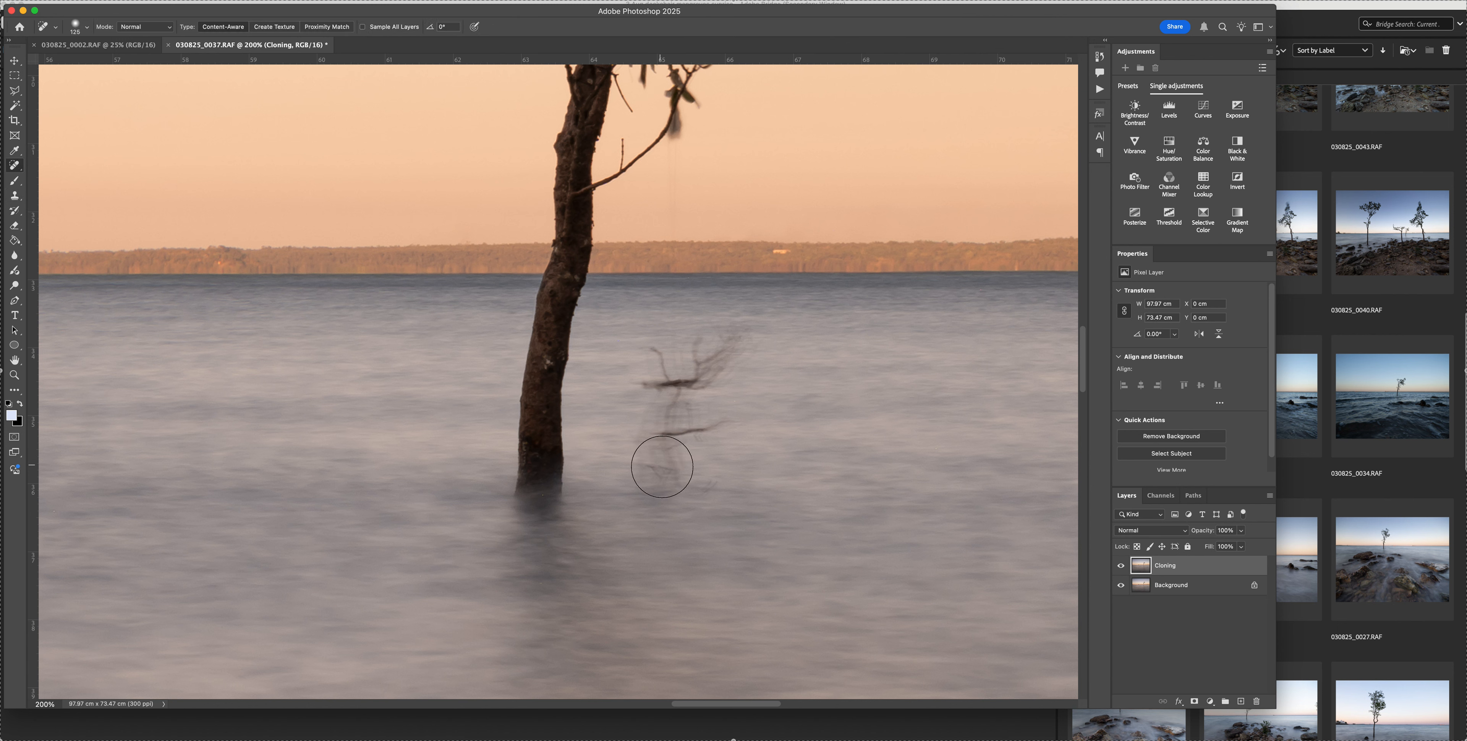
{"action": "key", "text": "bracketleft"}
{"action": "key", "text": "bracketleft"}
{"action": "key", "text": "bracketleft"}
{"action": "key", "text": "bracketleft"}
{"action": "key", "text": "bracketleft"}
{"action": "left_click", "coordinate": [705, 485]}
{"action": "key", "text": "bracketleft"}
{"action": "key", "text": "bracketleft"}
{"action": "key", "text": "bracketleft"}
{"action": "key", "text": "bracketleft"}
{"action": "mouse_move", "coordinate": [652, 353]}
{"action": "left_mouse_down"}
{"action": "mouse_move", "coordinate": [668, 383]}
{"action": "mouse_move", "coordinate": [635, 382]}
{"action": "mouse_move", "coordinate": [712, 382]}
{"action": "left_mouse_up"}
Spot-heal the remaining faint branches in the water beside the trunk, using a brush of at least 160 px
{"action": "key", "text": "bracketright"}
{"action": "key", "text": "bracketright"}
{"action": "key", "text": "bracketright"}
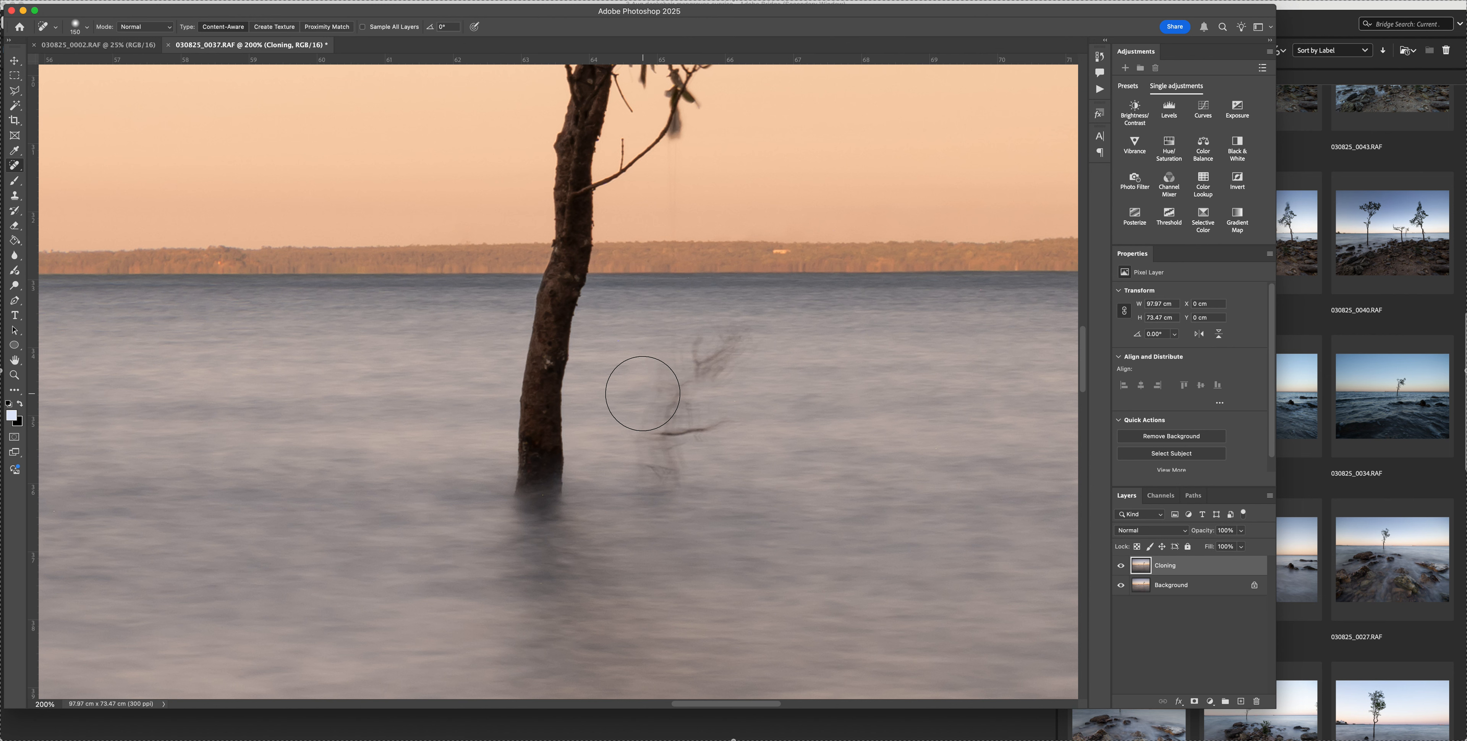
{"action": "mouse_move", "coordinate": [662, 491]}
{"action": "left_mouse_down"}
{"action": "mouse_move", "coordinate": [678, 393]}
{"action": "mouse_move", "coordinate": [731, 350]}
{"action": "mouse_move", "coordinate": [691, 415]}
{"action": "mouse_move", "coordinate": [726, 443]}
{"action": "left_mouse_up"}
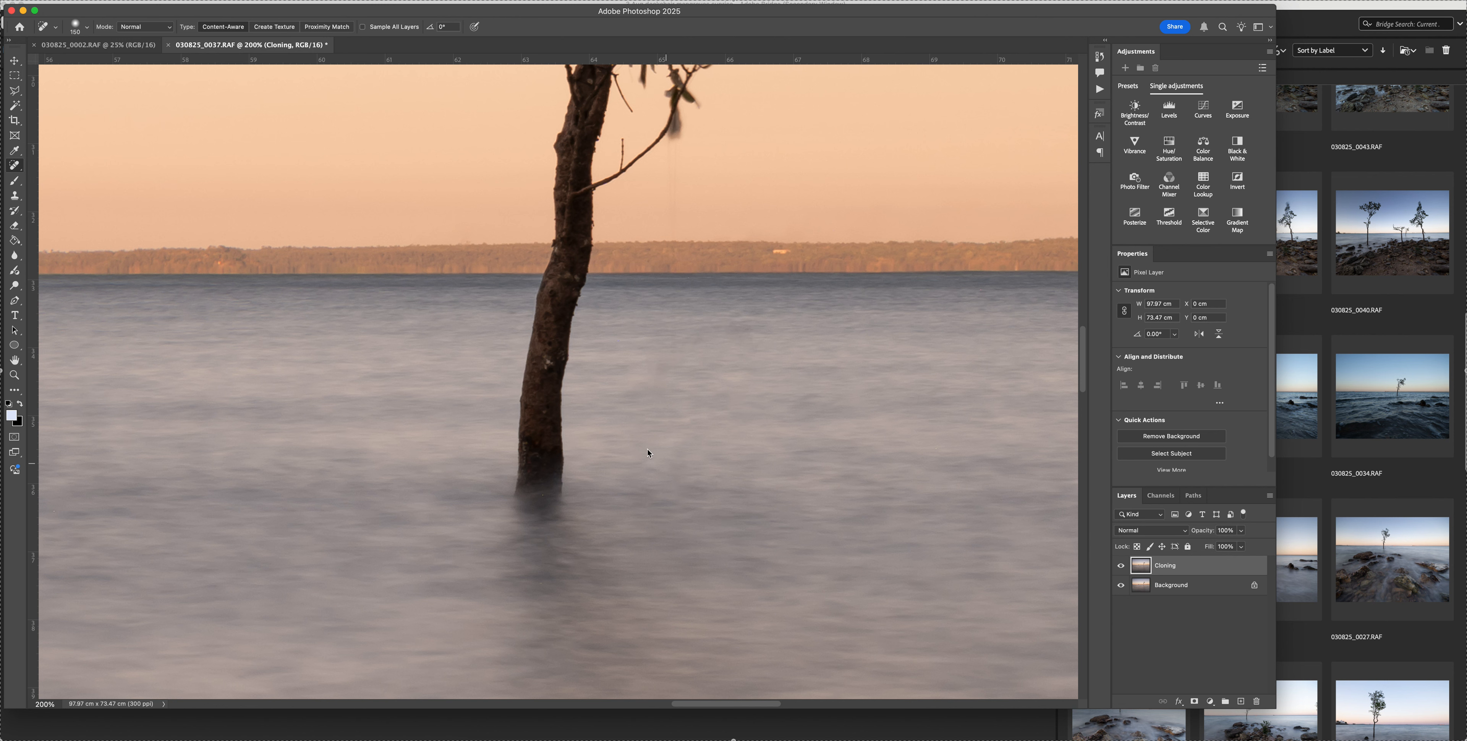
{"action": "key", "text": "bracketright"}
{"action": "key", "text": "bracketright"}
{"action": "key", "text": "bracketright"}
{"action": "left_click", "coordinate": [656, 389]}
Switch to the Clone Stamp, sample clean water beside the trunk, and enlarge the brush to 175 px
{"action": "key", "text": "s"}
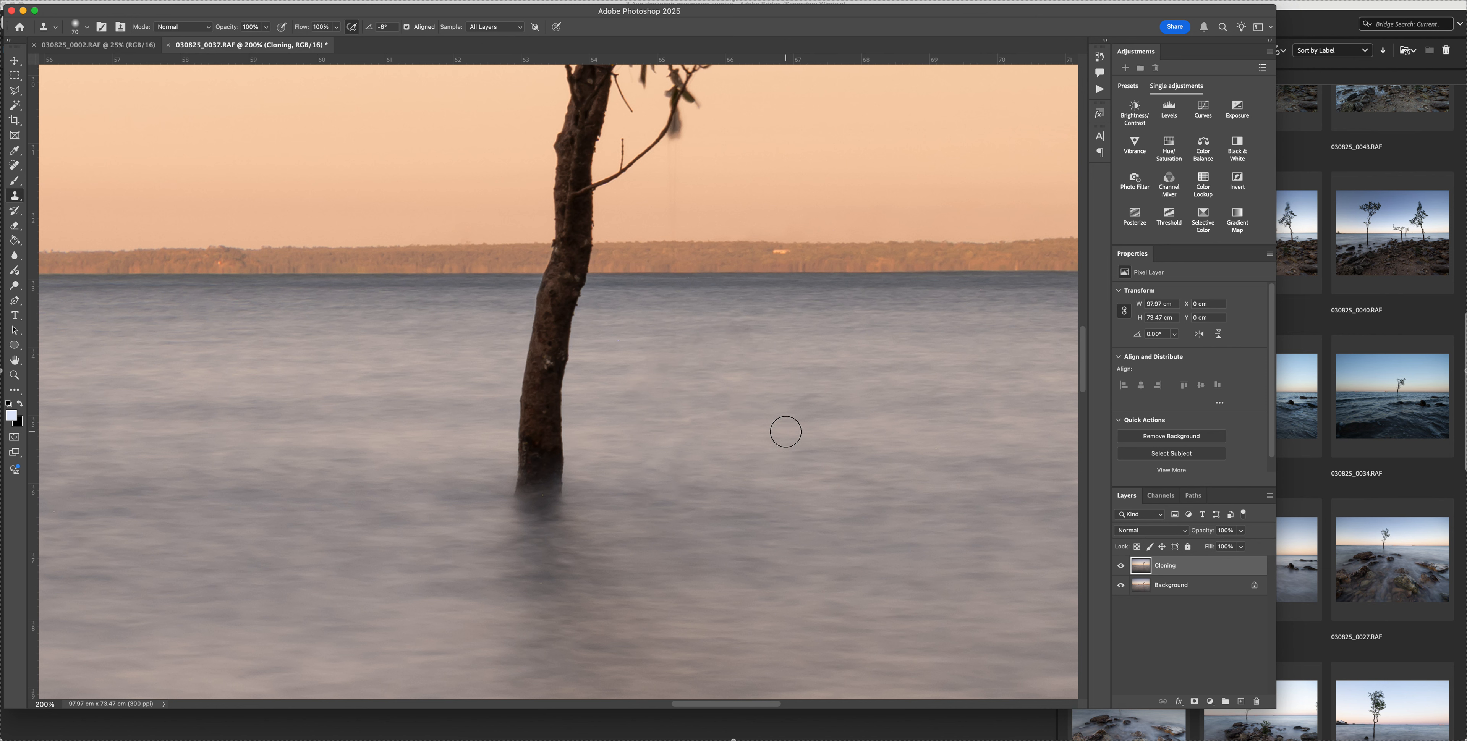
{"action": "left_click", "coordinate": [787, 417], "text": "alt"}
{"action": "key", "text": "bracketright"}
{"action": "key", "text": "bracketright"}
{"action": "key", "text": "bracketright"}
{"action": "key", "text": "bracketright"}
{"action": "key", "text": "bracketright"}
{"action": "key", "text": "bracketright"}
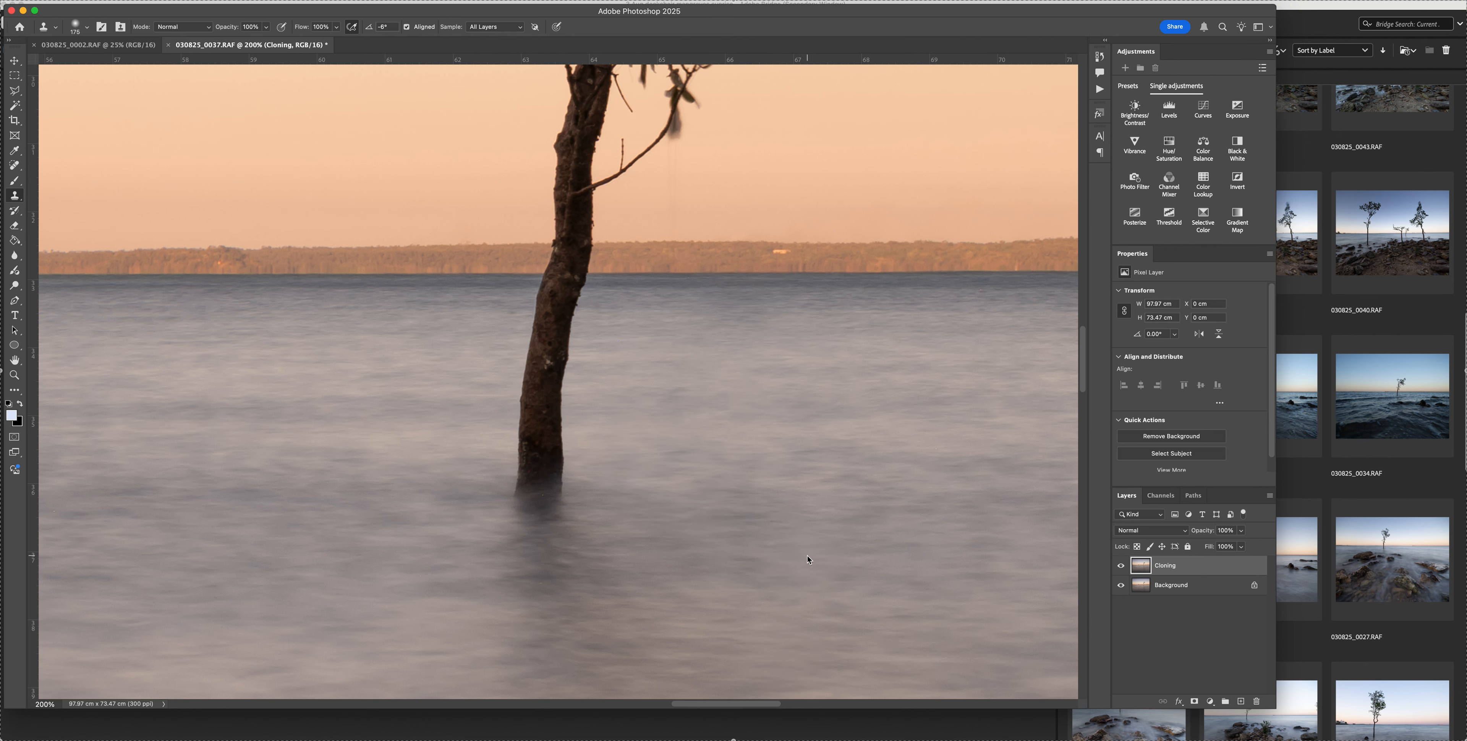
Examine the water around the trunk and the whole horizon out to the red ship for remaining distractions
{"action": "scroll", "coordinate": [807, 556], "scroll_direction": "down", "scroll_amount": 1}
{"action": "key", "text": "super+minus"}
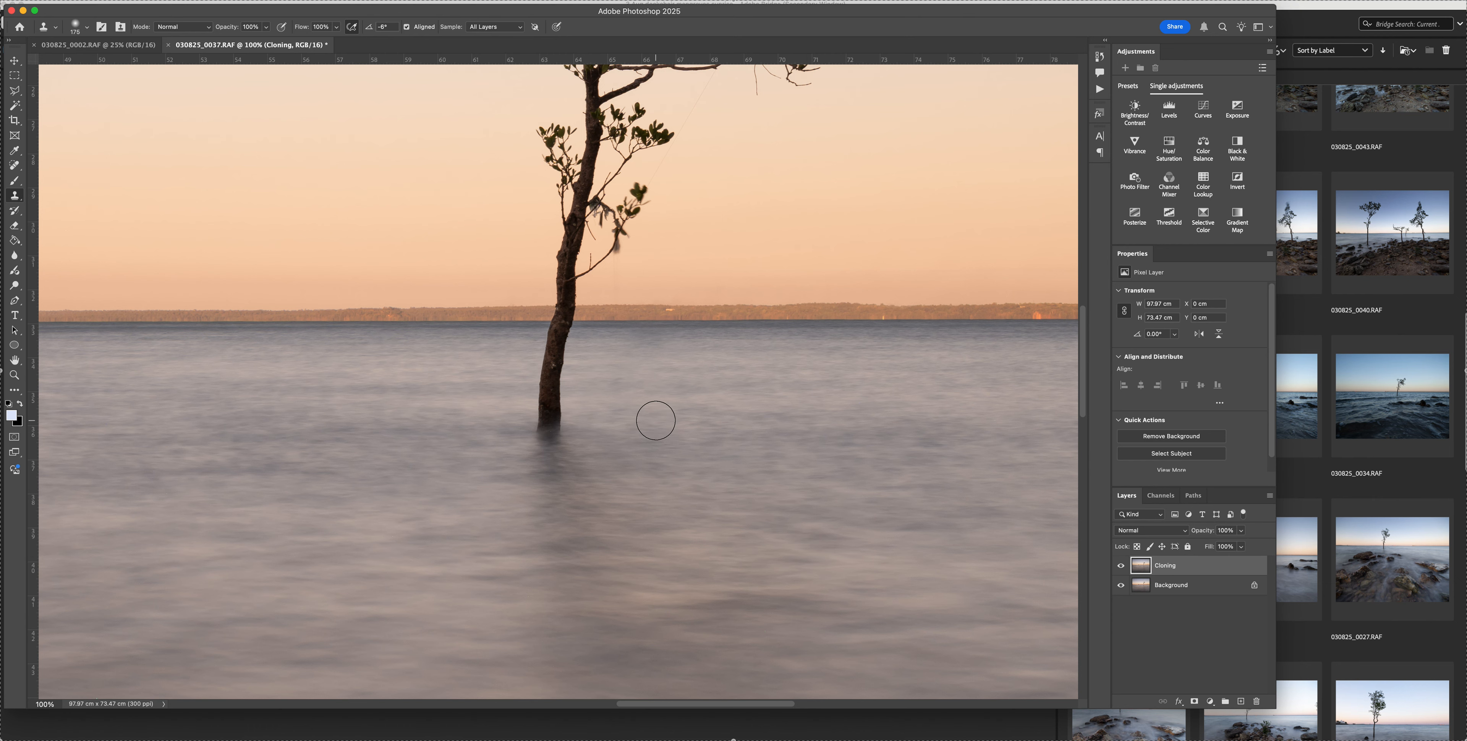
{"action": "key", "text": "super+plus"}
{"action": "key", "text": "super+plus"}
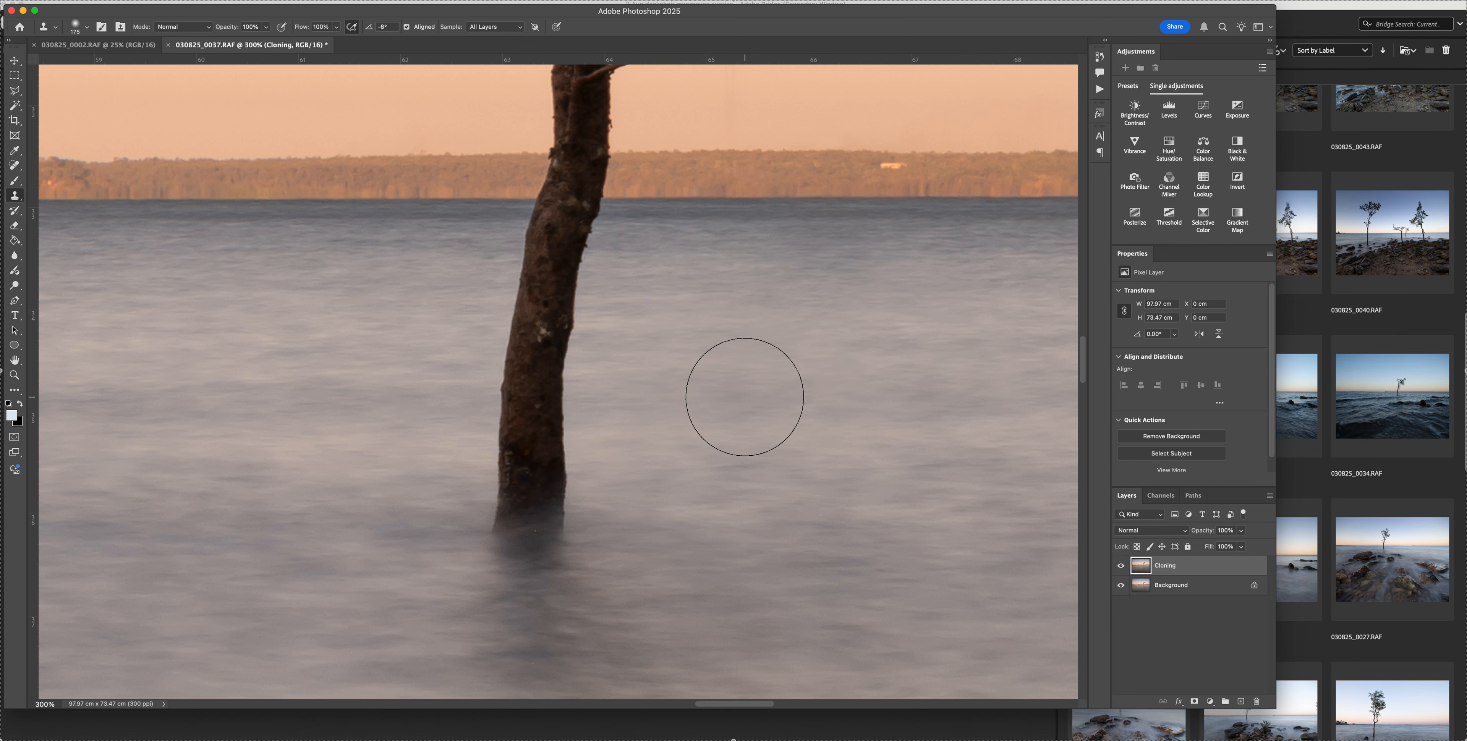
{"action": "key", "text": "super+minus"}
{"action": "key", "text": "super+minus"}
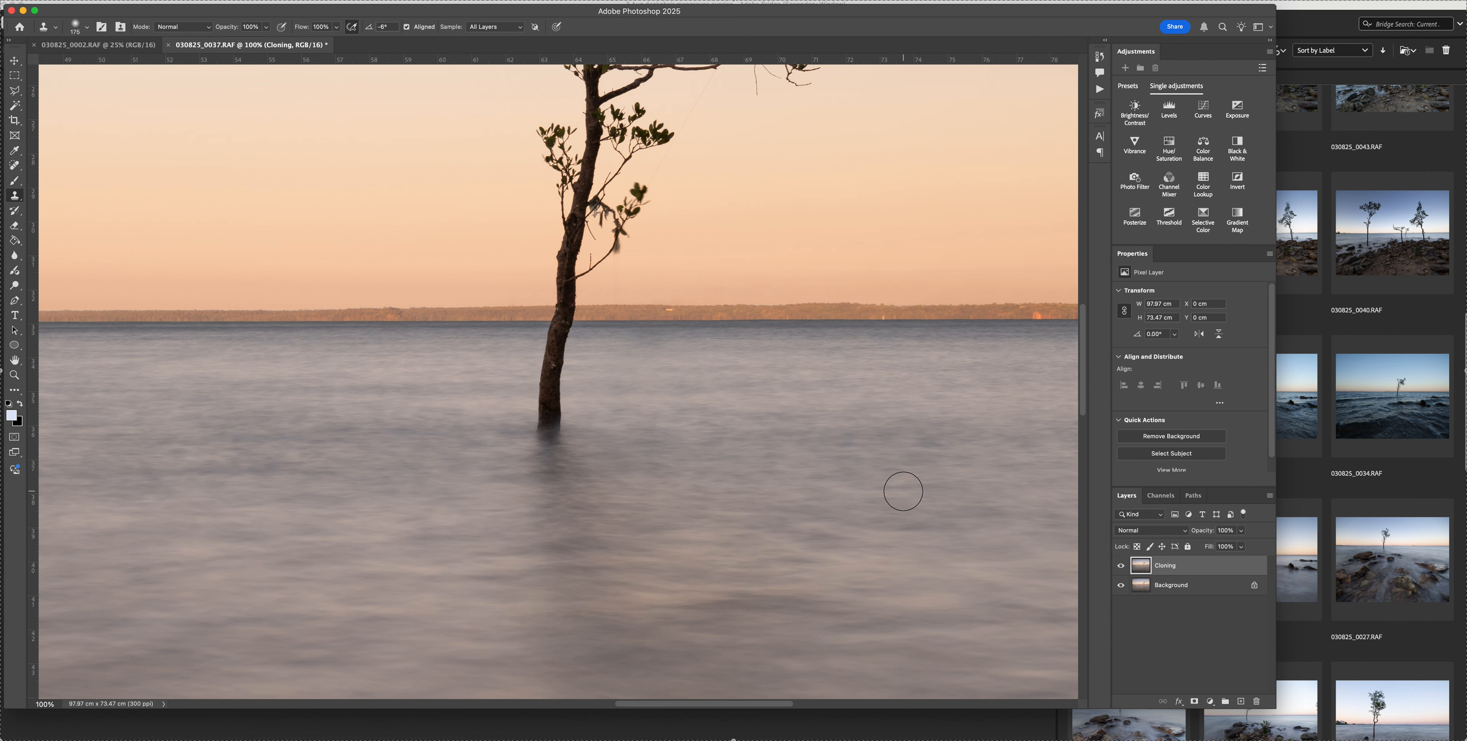
{"action": "scroll", "coordinate": [787, 490], "scroll_direction": "left", "scroll_amount": 5}
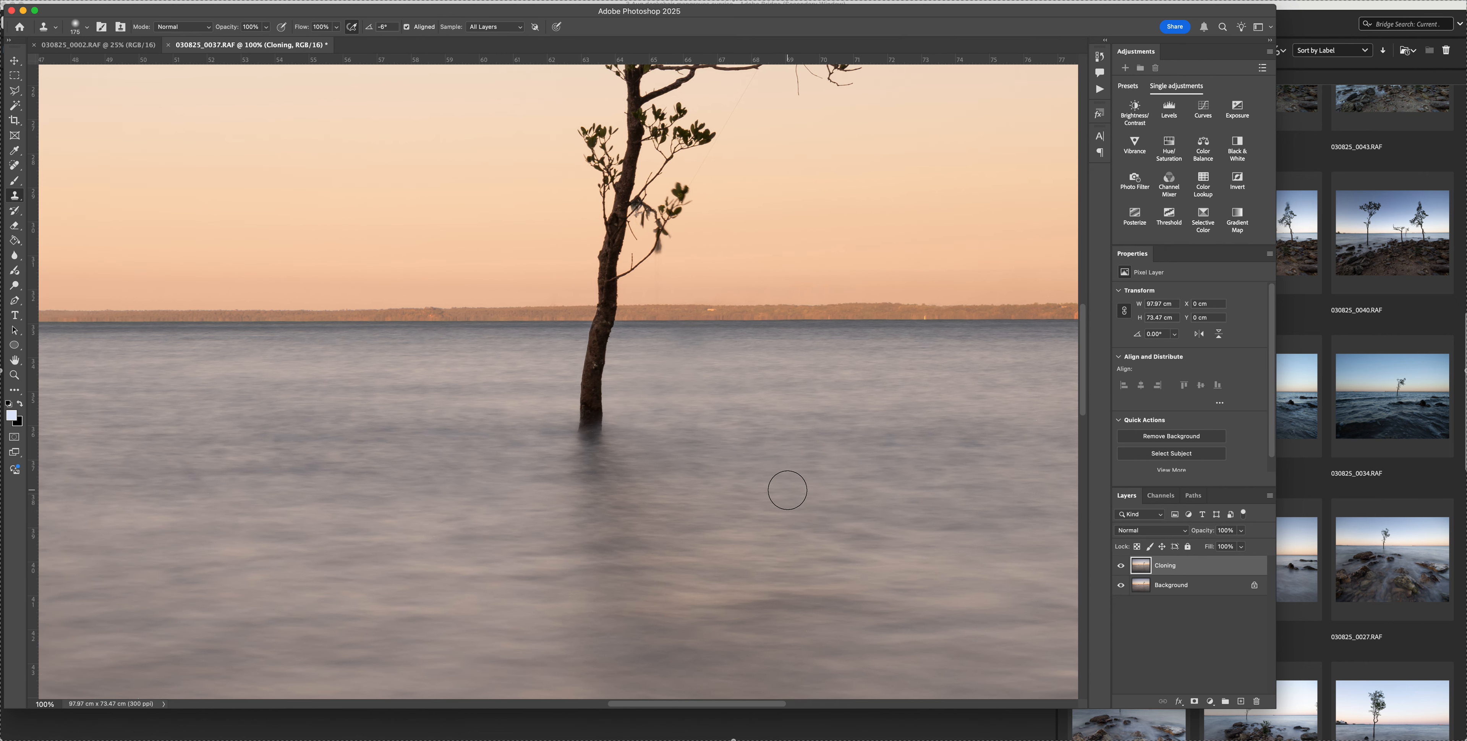
{"action": "scroll", "coordinate": [788, 490], "scroll_direction": "left", "scroll_amount": 20}
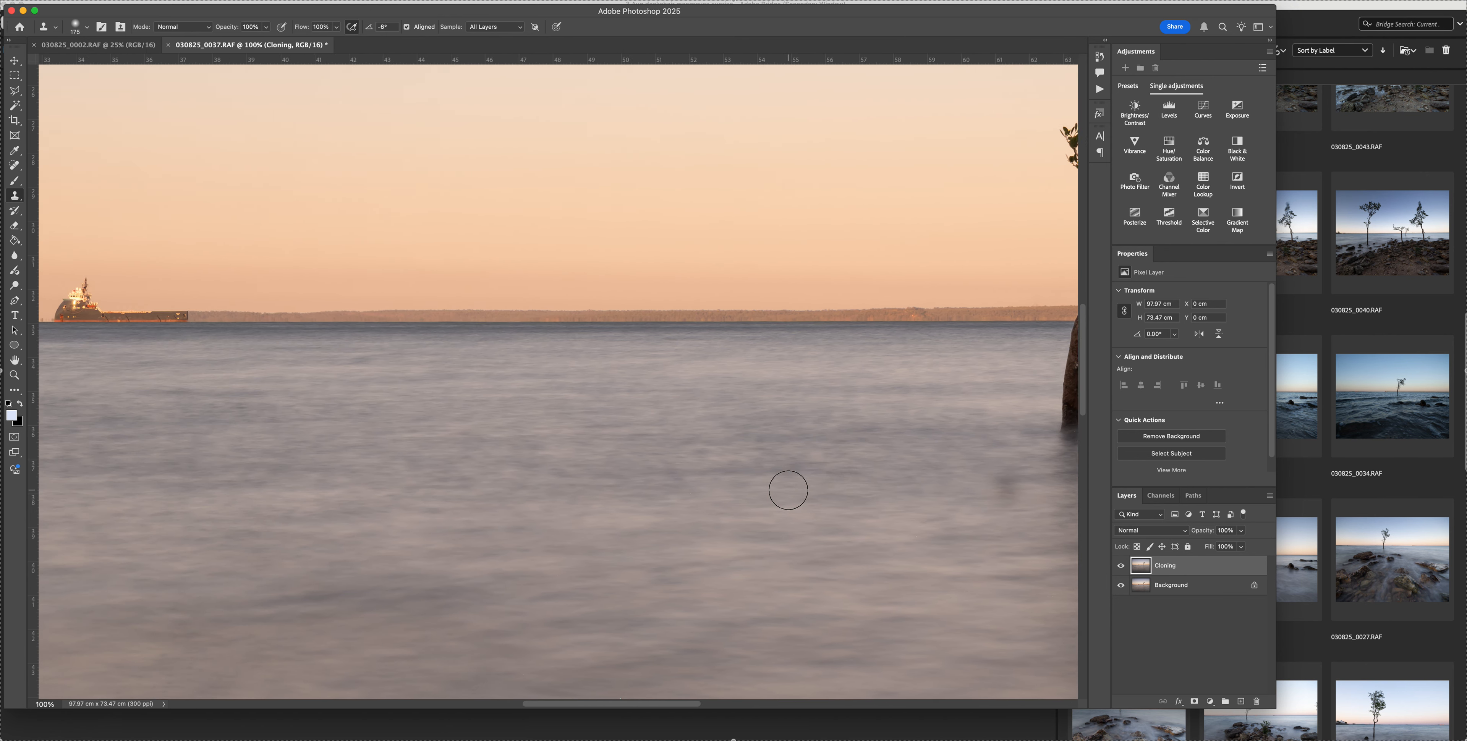
{"action": "scroll", "coordinate": [788, 490], "scroll_direction": "left", "scroll_amount": 2}
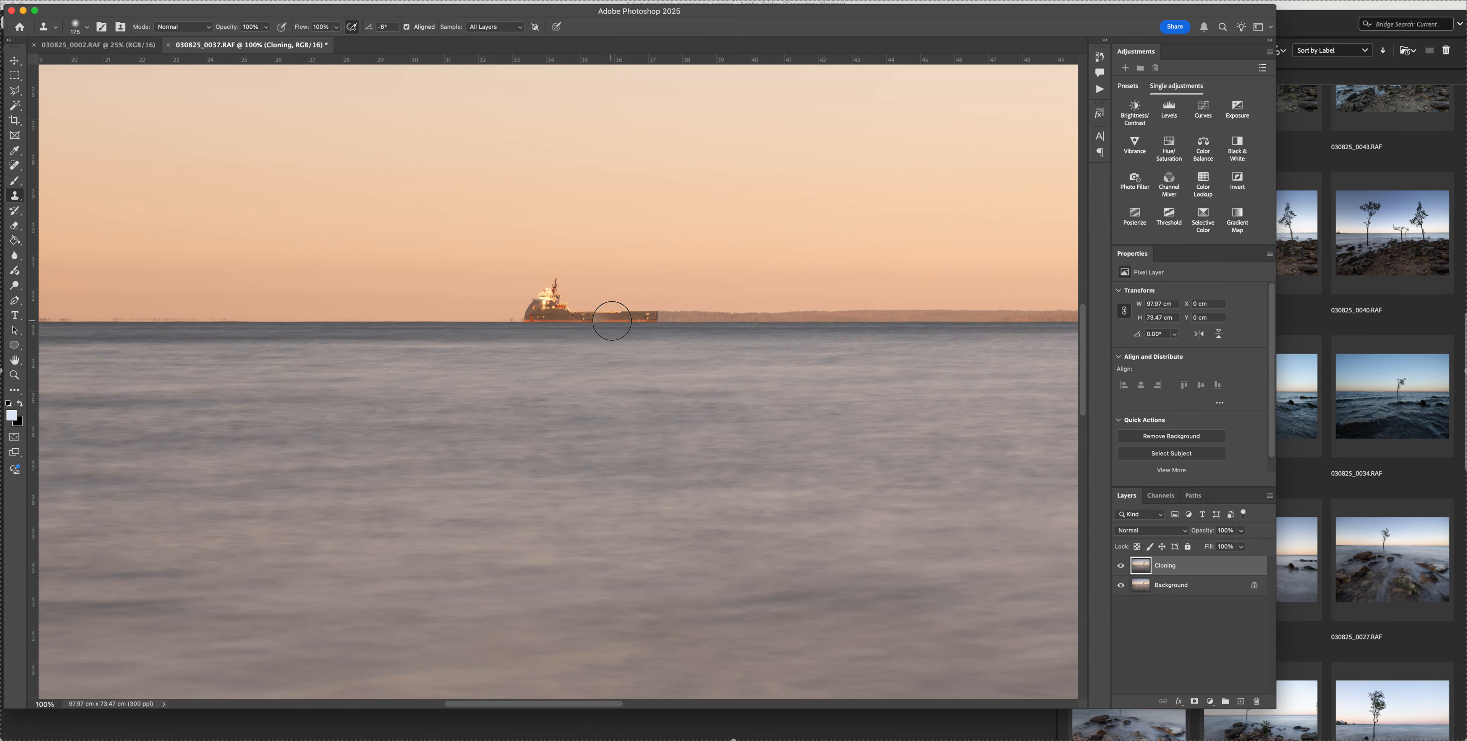
{"action": "scroll", "coordinate": [632, 356], "scroll_direction": "right", "scroll_amount": 10}
{"action": "scroll", "coordinate": [631, 355], "scroll_direction": "down", "scroll_amount": 1}
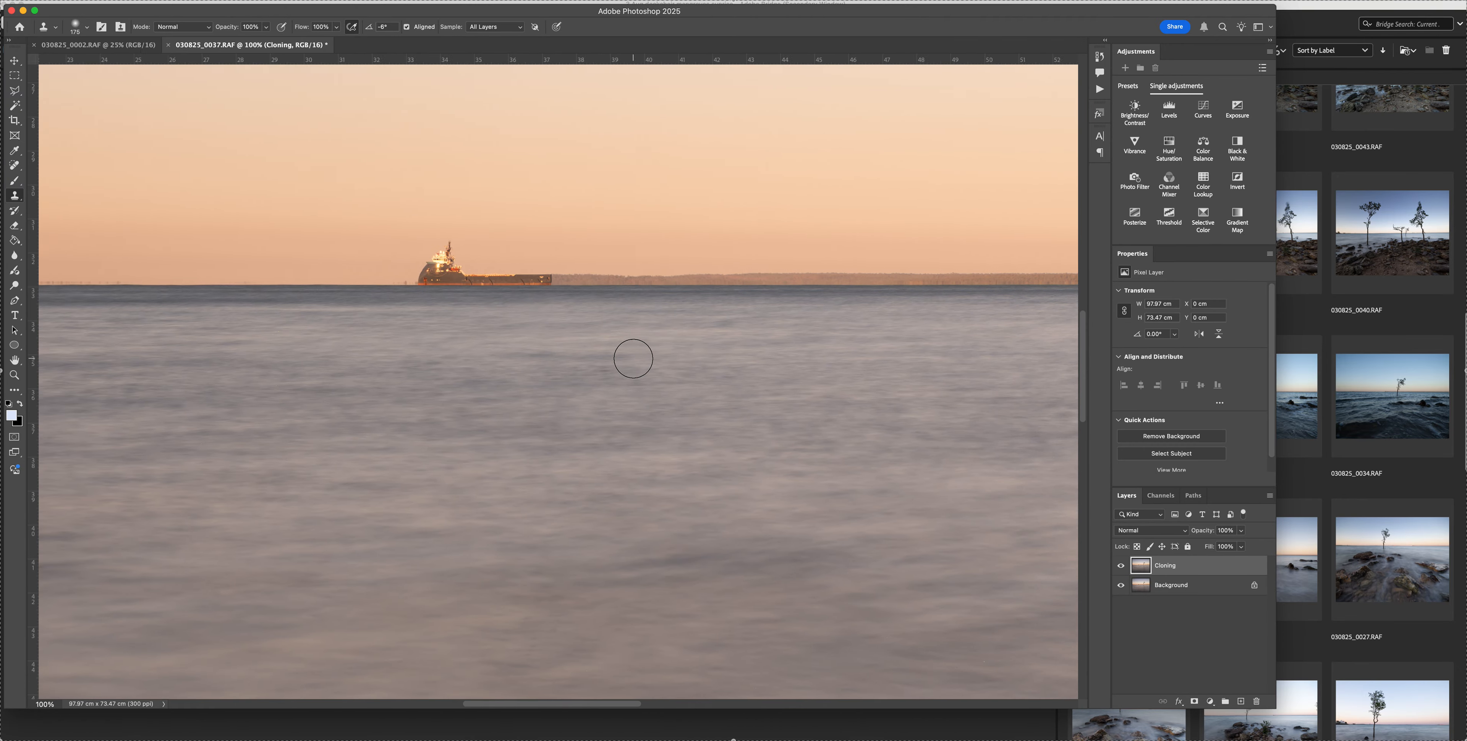
{"action": "scroll", "coordinate": [632, 360], "scroll_direction": "left", "scroll_amount": 15}
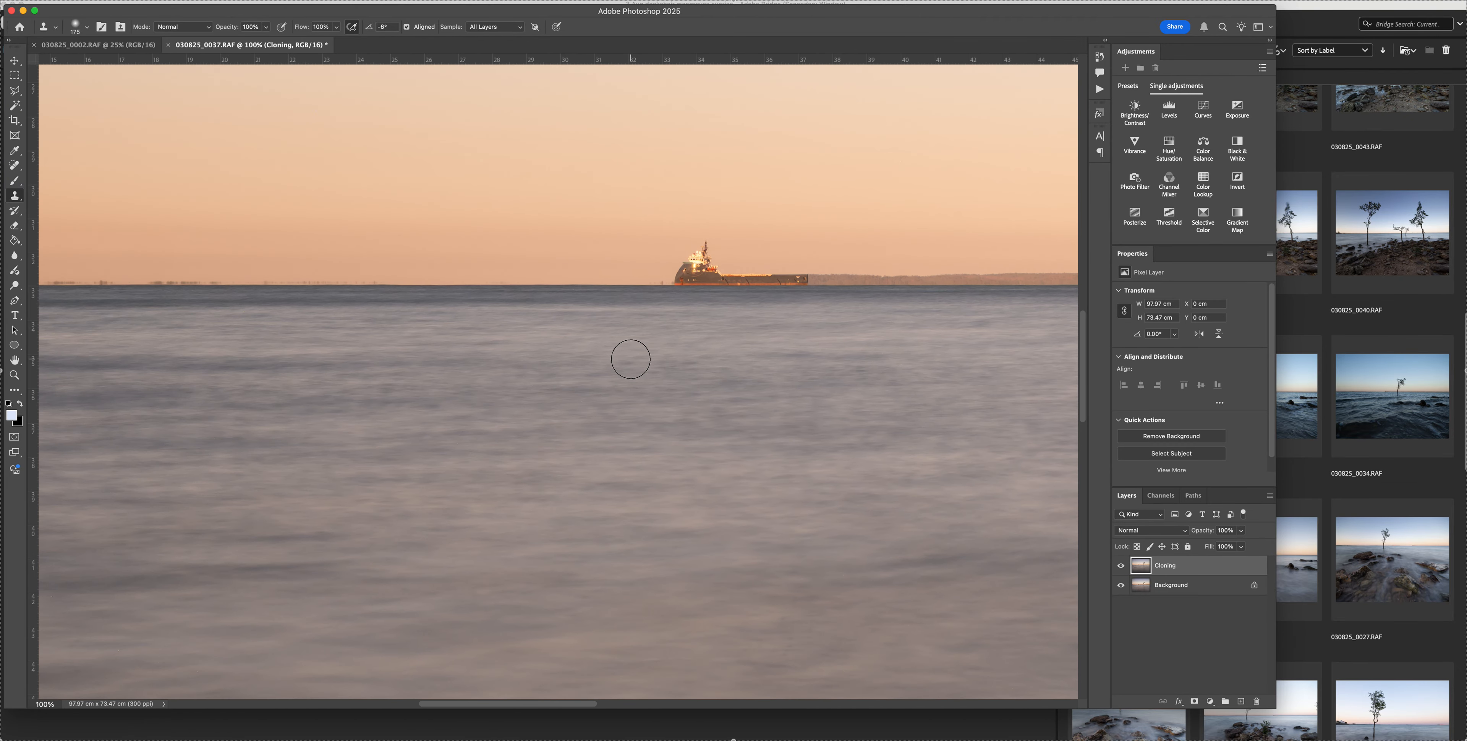
{"action": "scroll", "coordinate": [630, 360], "scroll_direction": "left", "scroll_amount": 9}
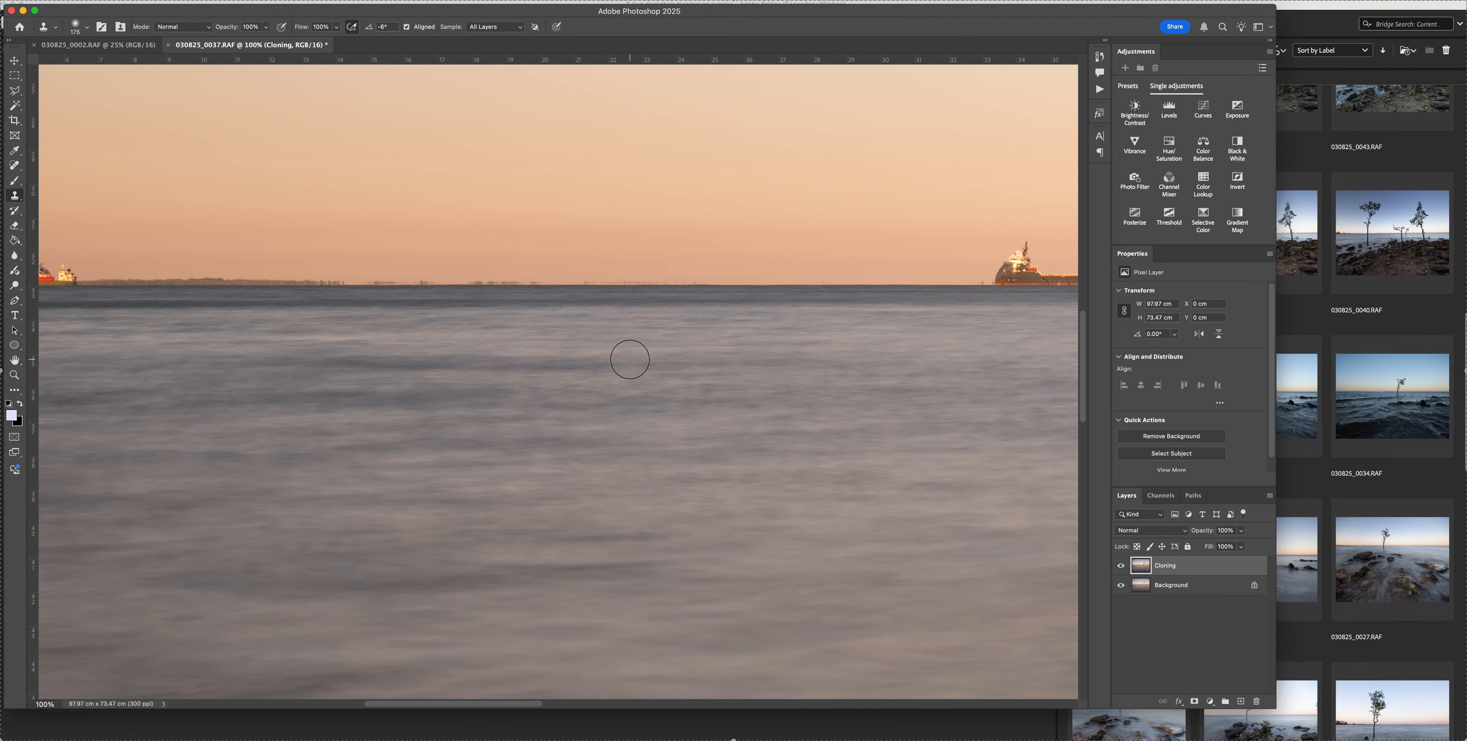
{"action": "scroll", "coordinate": [630, 360], "scroll_direction": "left", "scroll_amount": 12}
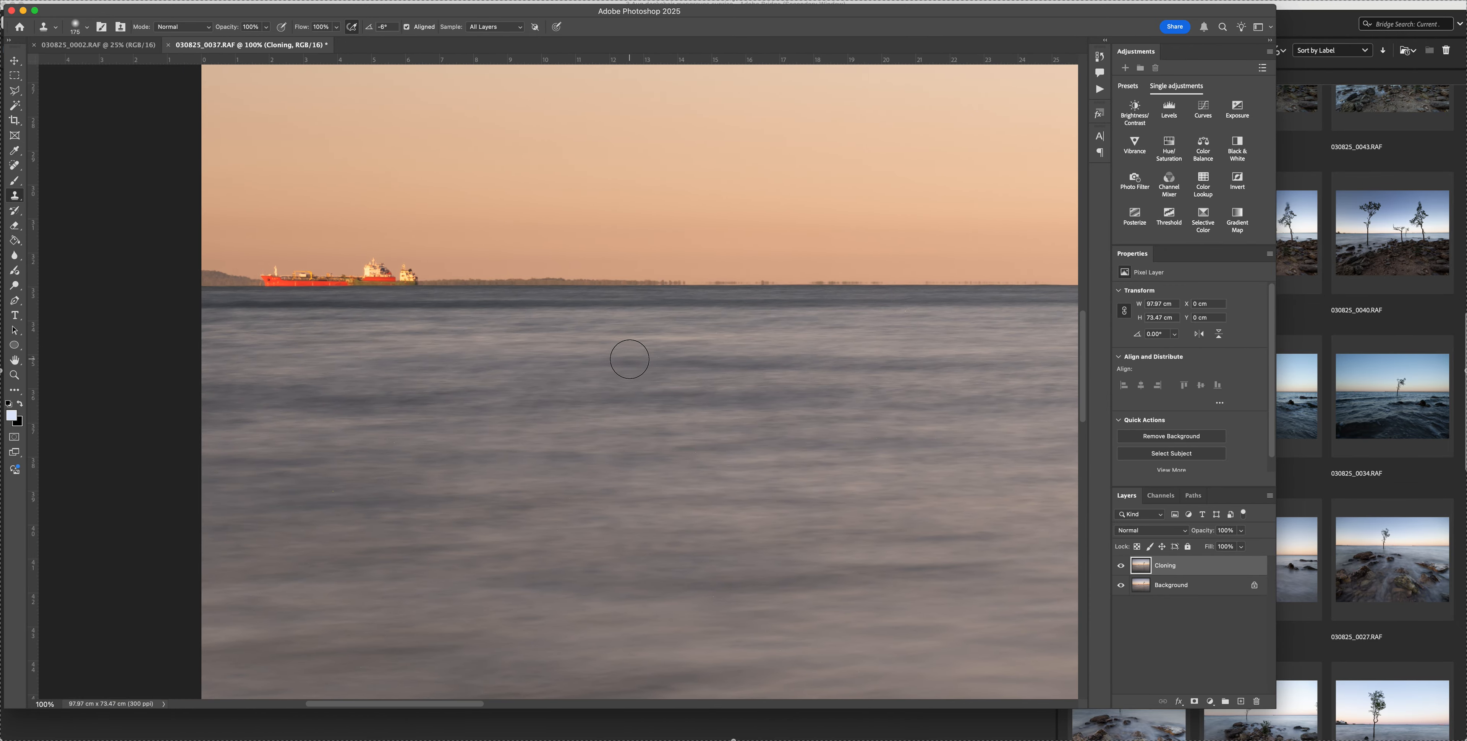
{"action": "scroll", "coordinate": [629, 360], "scroll_direction": "left", "scroll_amount": 1}
{"action": "scroll", "coordinate": [629, 360], "scroll_direction": "up", "scroll_amount": 1}
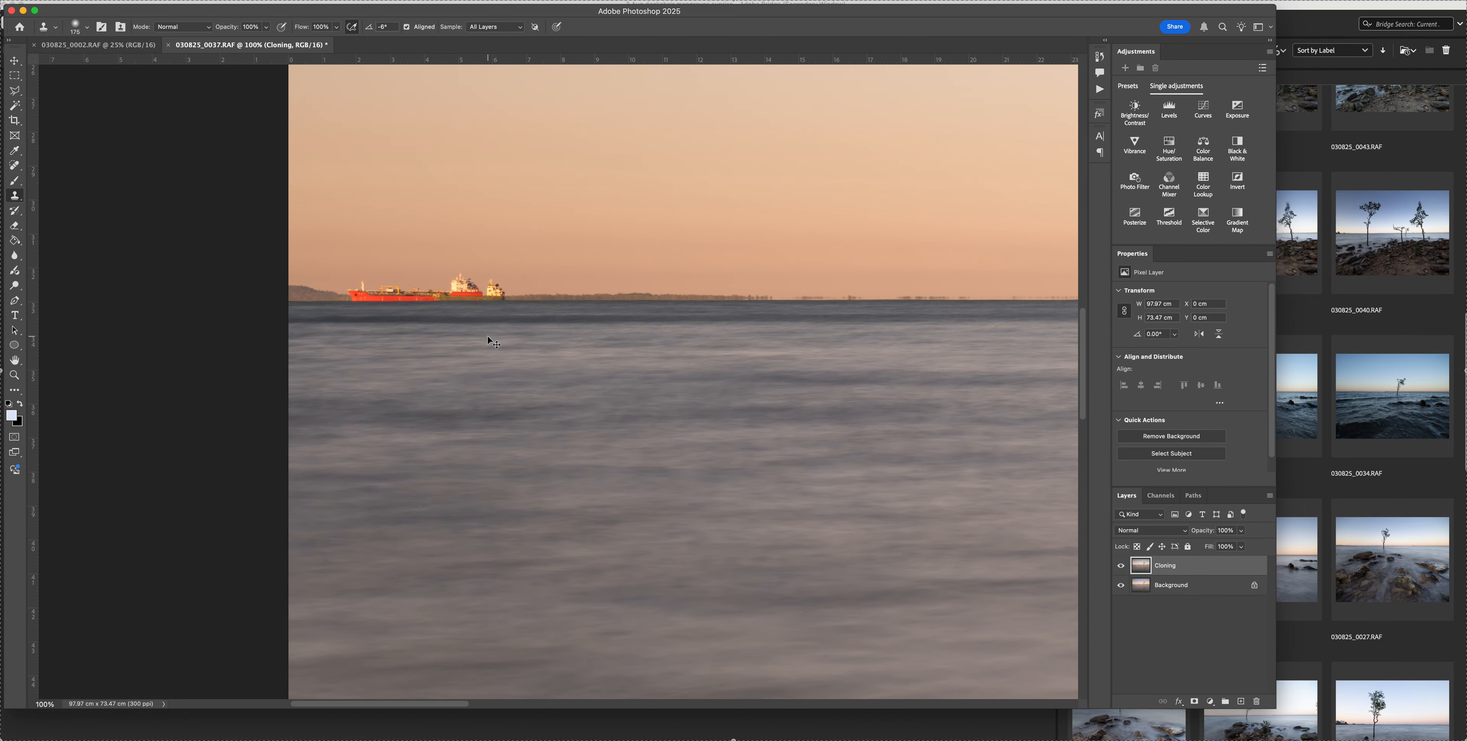
With a smaller Clone Stamp brush, cover the small vessel and the rear half of the red ship with distant treeline
{"action": "key", "text": "super+equal"}
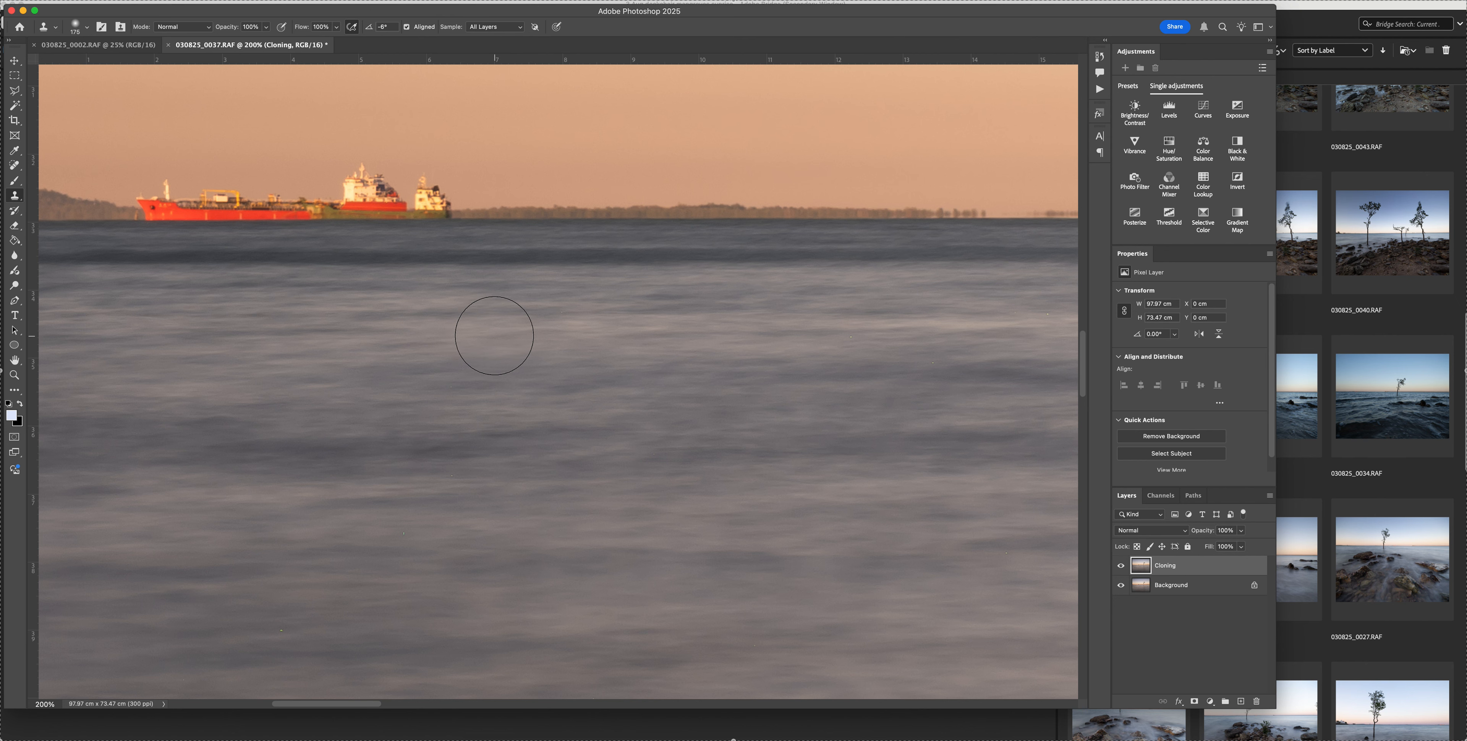
{"action": "scroll", "coordinate": [492, 352], "scroll_direction": "up", "scroll_amount": 5}
{"action": "scroll", "coordinate": [493, 352], "scroll_direction": "left", "scroll_amount": 4}
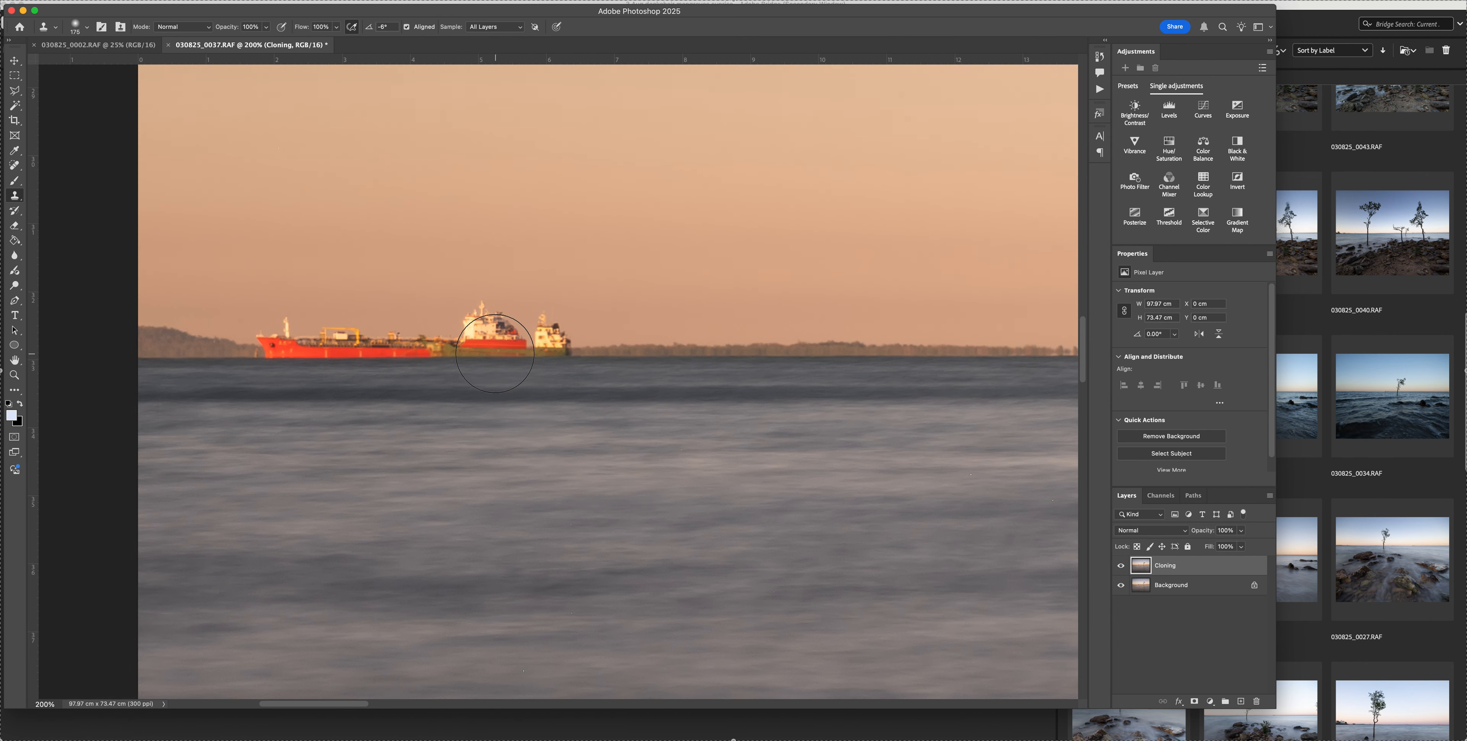
{"action": "scroll", "coordinate": [494, 353], "scroll_direction": "left", "scroll_amount": 1}
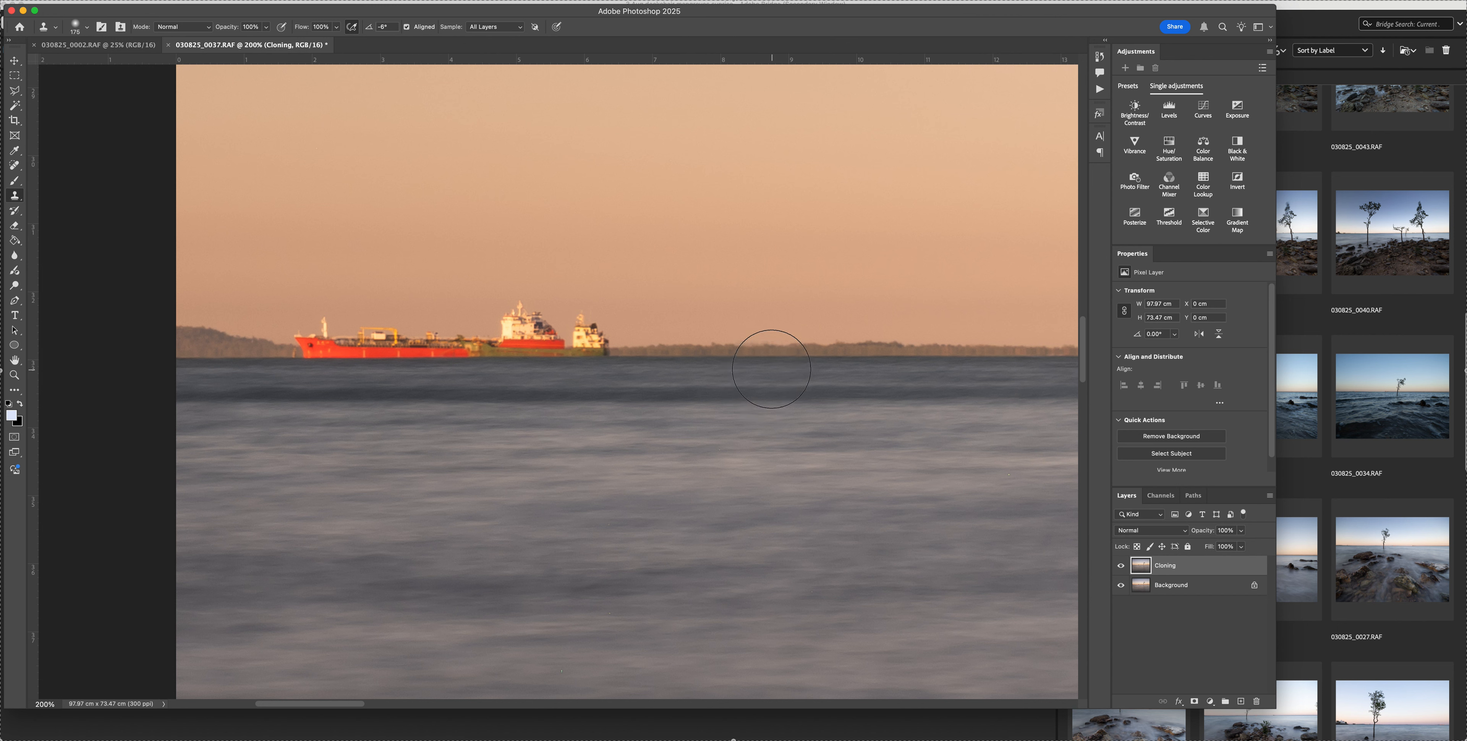
{"action": "key", "text": "bracketleft"}
{"action": "key", "text": "bracketleft"}
{"action": "key", "text": "bracketleft"}
{"action": "key", "text": "bracketleft"}
{"action": "left_click", "coordinate": [1023, 357], "text": "alt"}
{"action": "left_click_drag", "start_coordinate": [615, 357], "coordinate": [622, 357]}
{"action": "mouse_move", "coordinate": [620, 356]}
{"action": "left_mouse_down"}
{"action": "mouse_move", "coordinate": [574, 355]}
{"action": "mouse_move", "coordinate": [613, 348]}
{"action": "mouse_move", "coordinate": [560, 347]}
{"action": "mouse_move", "coordinate": [618, 340]}
{"action": "mouse_move", "coordinate": [554, 340]}
{"action": "mouse_move", "coordinate": [597, 333]}
{"action": "mouse_move", "coordinate": [538, 324]}
{"action": "mouse_move", "coordinate": [570, 323]}
{"action": "mouse_move", "coordinate": [502, 337]}
{"action": "mouse_move", "coordinate": [562, 347]}
{"action": "mouse_move", "coordinate": [499, 347]}
{"action": "mouse_move", "coordinate": [573, 345]}
{"action": "mouse_move", "coordinate": [512, 332]}
{"action": "mouse_move", "coordinate": [517, 315]}
{"action": "mouse_move", "coordinate": [556, 308]}
{"action": "mouse_move", "coordinate": [494, 310]}
{"action": "mouse_move", "coordinate": [539, 338]}
{"action": "mouse_move", "coordinate": [451, 338]}
{"action": "mouse_move", "coordinate": [488, 339]}
{"action": "mouse_move", "coordinate": [449, 350]}
{"action": "mouse_move", "coordinate": [488, 355]}
{"action": "mouse_move", "coordinate": [452, 346]}
{"action": "left_mouse_up"}
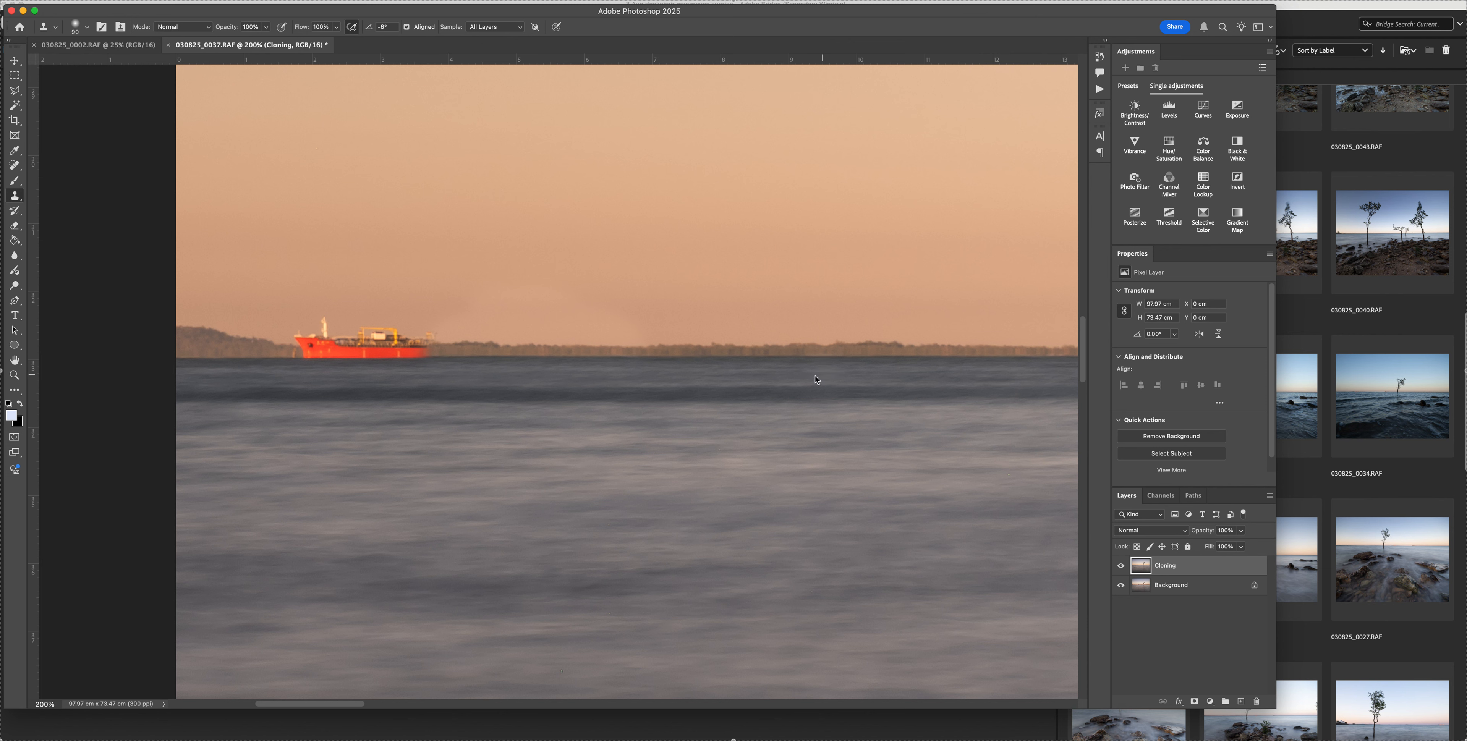
Resample the horizon treeline and clone it over most of the red ship's remaining front half
{"action": "scroll", "coordinate": [791, 366], "scroll_direction": "right", "scroll_amount": 5}
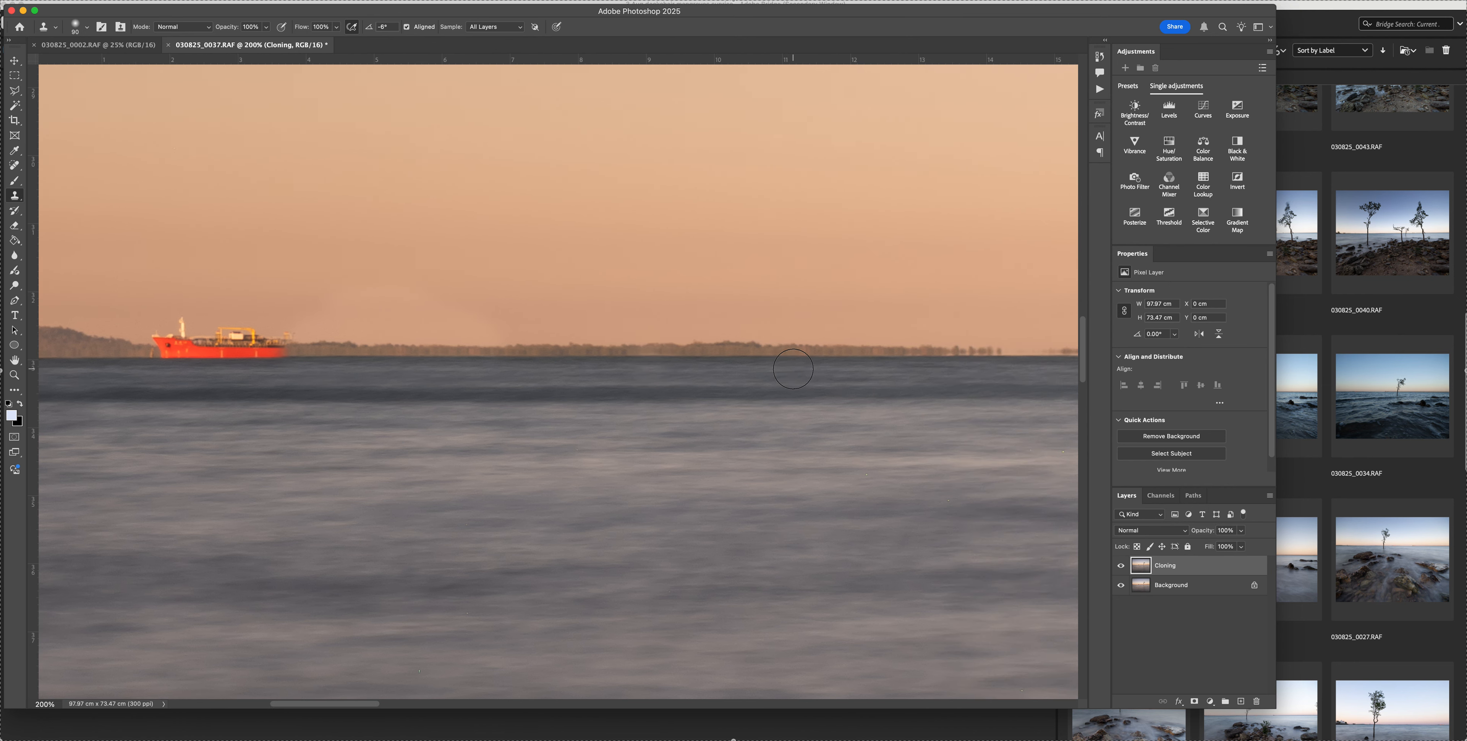
{"action": "scroll", "coordinate": [791, 368], "scroll_direction": "left", "scroll_amount": 5}
{"action": "scroll", "coordinate": [793, 369], "scroll_direction": "left", "scroll_amount": 2}
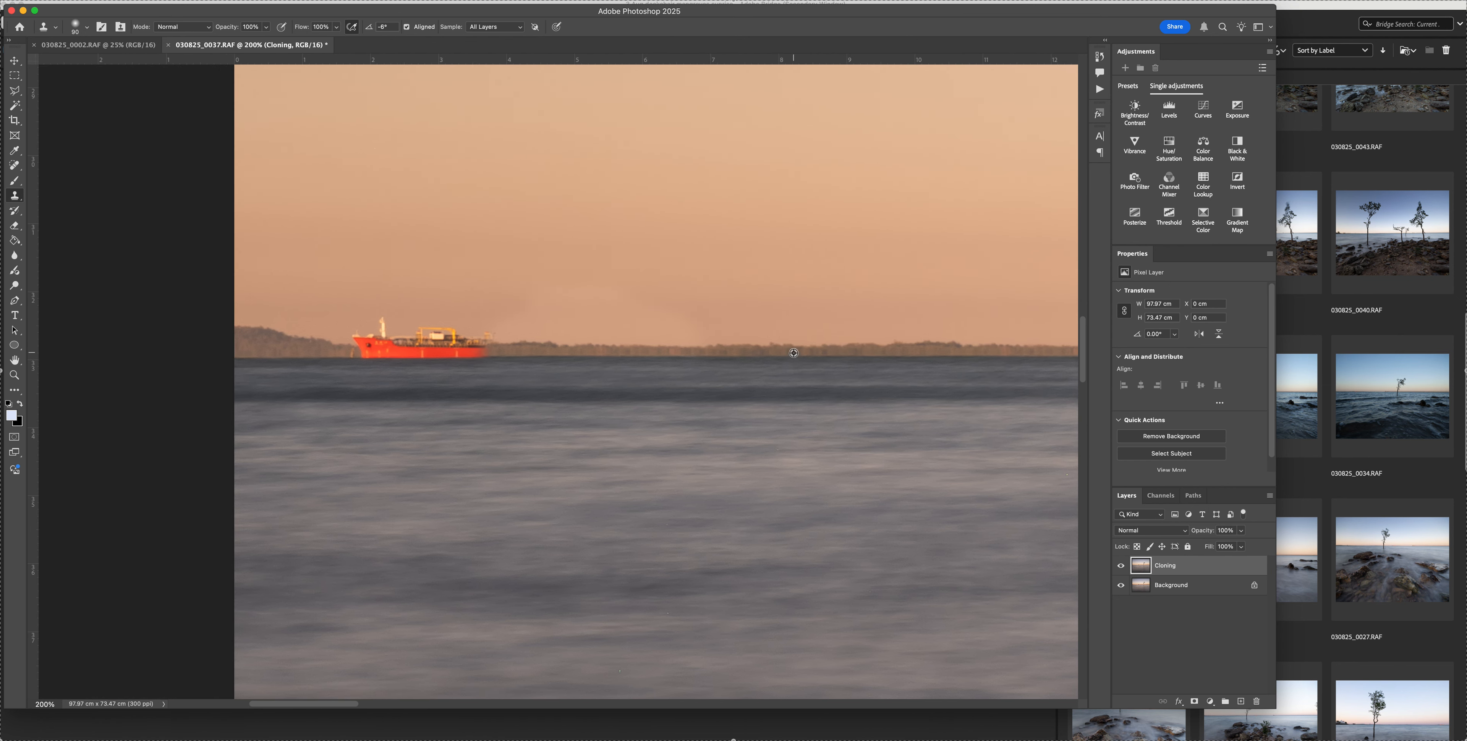
{"action": "left_click", "coordinate": [785, 357], "text": "alt"}
{"action": "mouse_move", "coordinate": [496, 342]}
{"action": "left_mouse_down"}
{"action": "mouse_move", "coordinate": [475, 329]}
{"action": "mouse_move", "coordinate": [481, 357]}
{"action": "left_mouse_up"}
{"action": "mouse_move", "coordinate": [476, 357]}
{"action": "left_mouse_down"}
{"action": "mouse_move", "coordinate": [485, 329]}
{"action": "mouse_move", "coordinate": [475, 344]}
{"action": "mouse_move", "coordinate": [448, 330]}
{"action": "mouse_move", "coordinate": [409, 343]}
{"action": "mouse_move", "coordinate": [388, 312]}
{"action": "mouse_move", "coordinate": [367, 321]}
{"action": "mouse_move", "coordinate": [391, 314]}
{"action": "mouse_move", "coordinate": [365, 367]}
{"action": "left_mouse_up"}
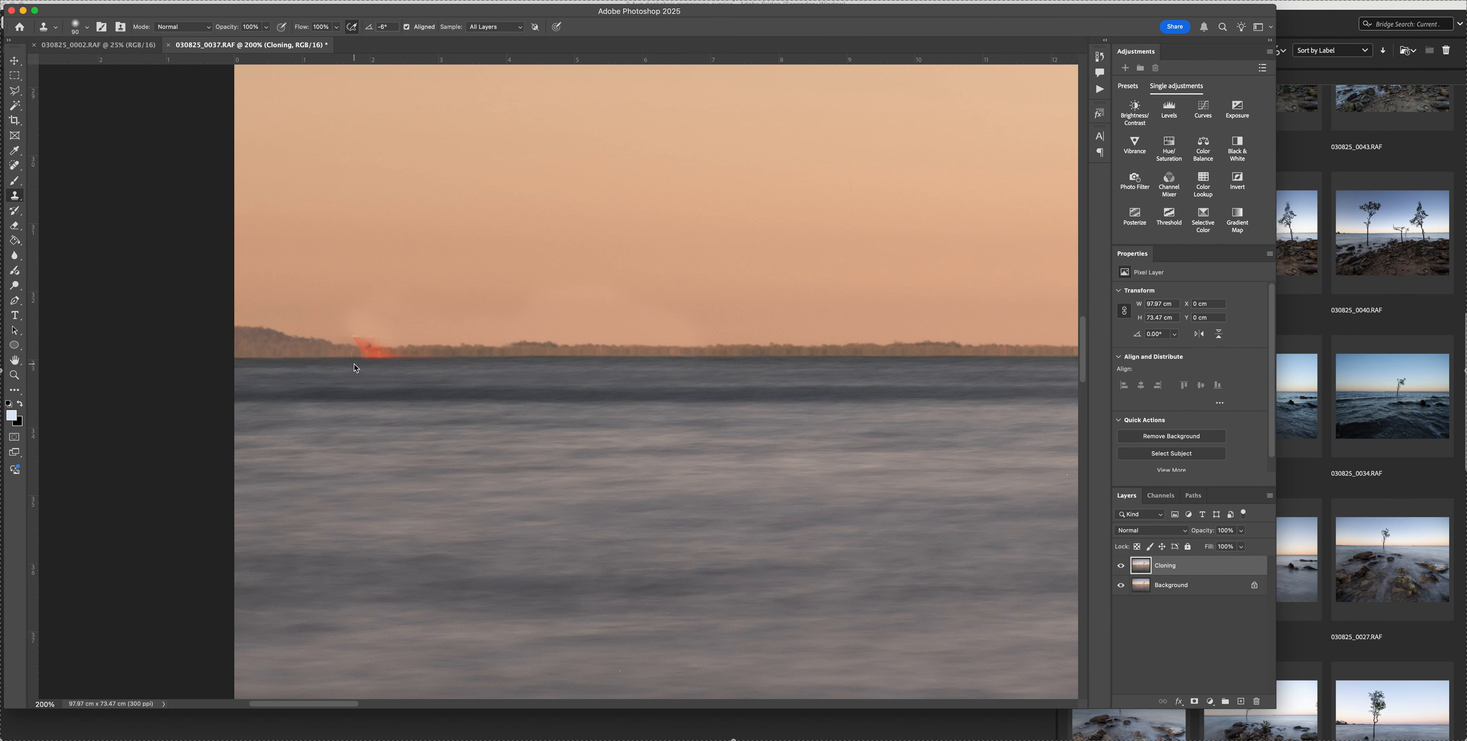
Undo the misplaced clone strokes, then clone out the last red bow remnants and rebuild the treeline beside the headland with a smaller brush
{"action": "mouse_move", "coordinate": [353, 365]}
{"action": "left_mouse_down"}
{"action": "mouse_move", "coordinate": [360, 351]}
{"action": "mouse_move", "coordinate": [390, 367]}
{"action": "left_mouse_up"}
{"action": "key", "text": "super+z"}
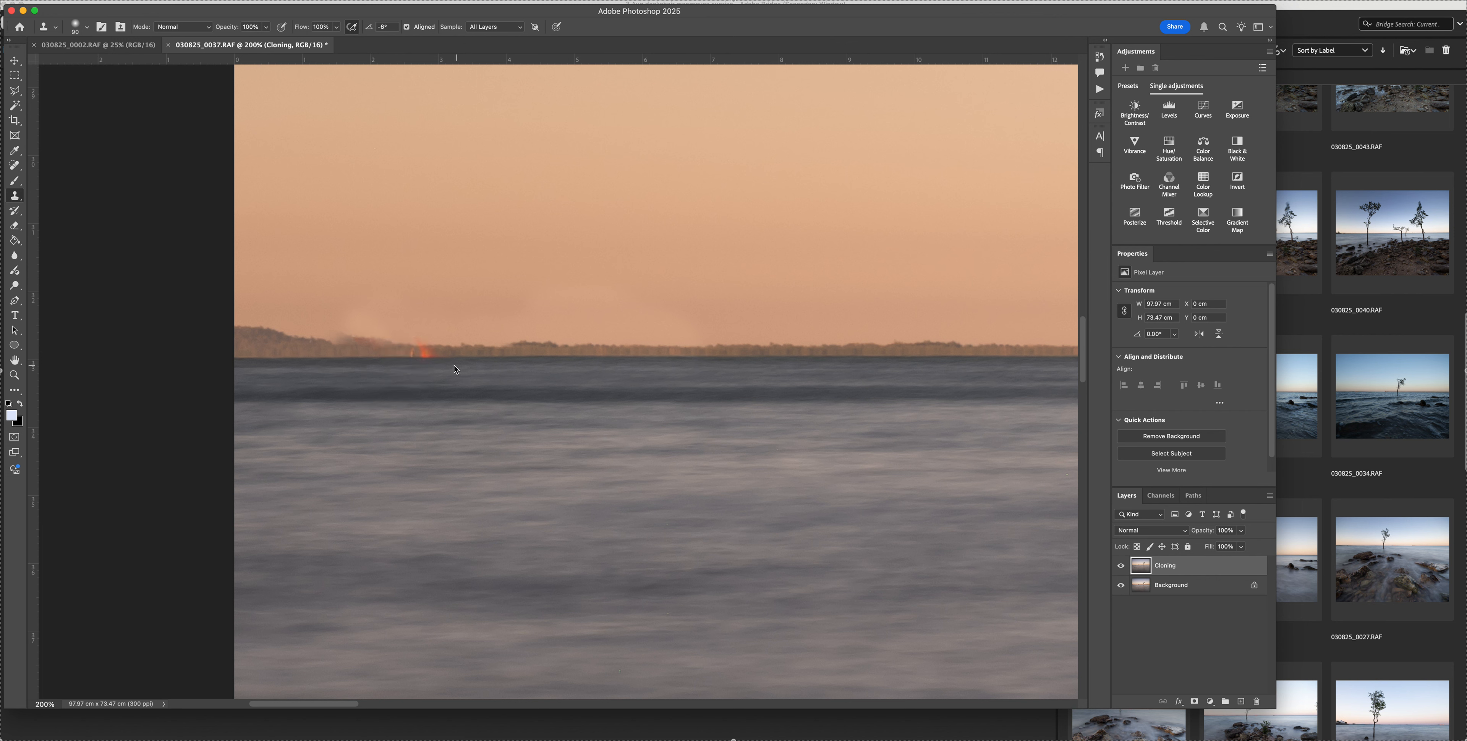
{"action": "key", "text": "super+z"}
{"action": "left_click", "coordinate": [426, 359]}
{"action": "key", "text": "bracketleft"}
{"action": "key", "text": "bracketleft"}
{"action": "key", "text": "bracketleft"}
{"action": "key", "text": "bracketleft"}
{"action": "left_click", "coordinate": [361, 331]}
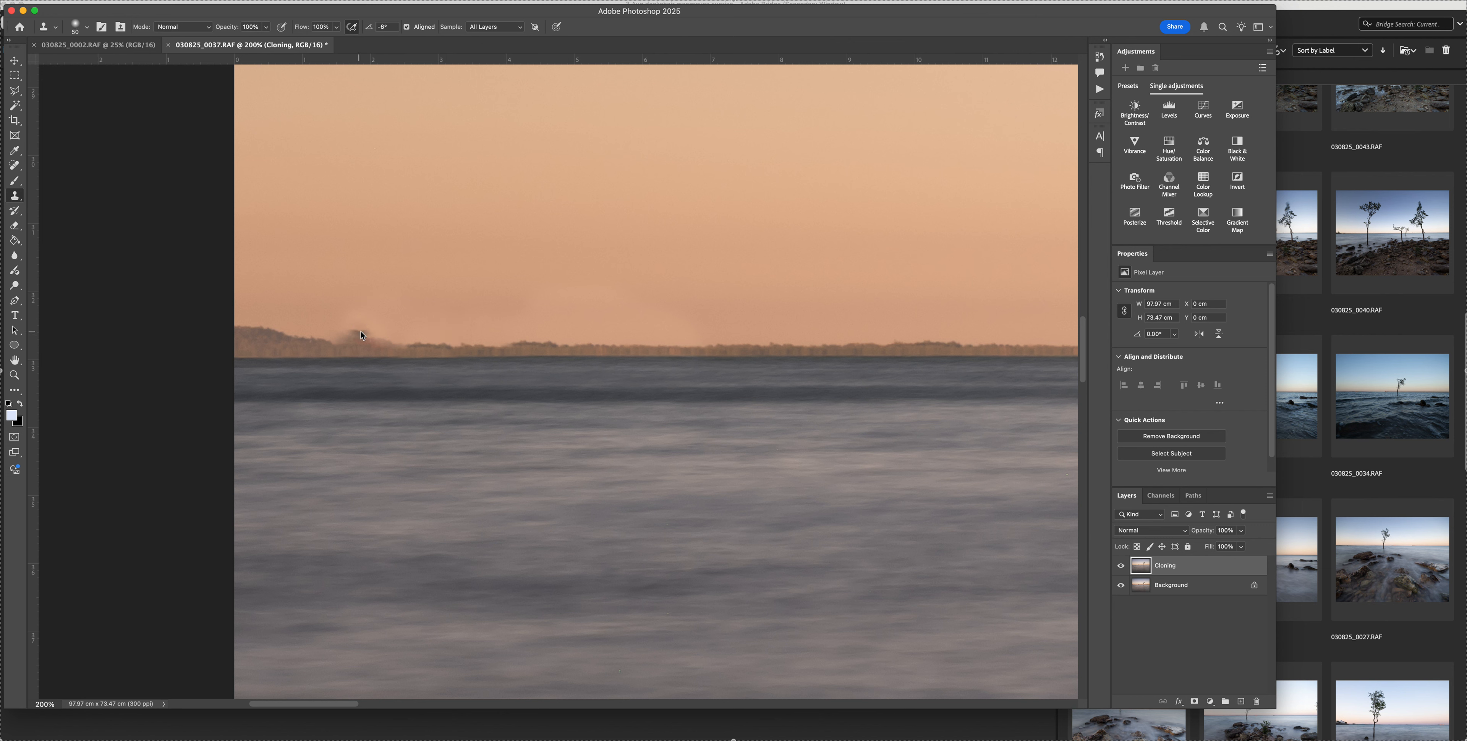
{"action": "left_click", "coordinate": [269, 325]}
{"action": "left_click_drag", "start_coordinate": [348, 341], "coordinate": [397, 342]}
{"action": "left_click_drag", "start_coordinate": [397, 342], "coordinate": [353, 342]}
{"action": "left_click_drag", "start_coordinate": [364, 340], "coordinate": [347, 341]}
Clone over rough spots along the treeline, and blend the waterline near the headland at 40% flow
{"action": "scroll", "coordinate": [592, 314], "scroll_direction": "up", "scroll_amount": 1}
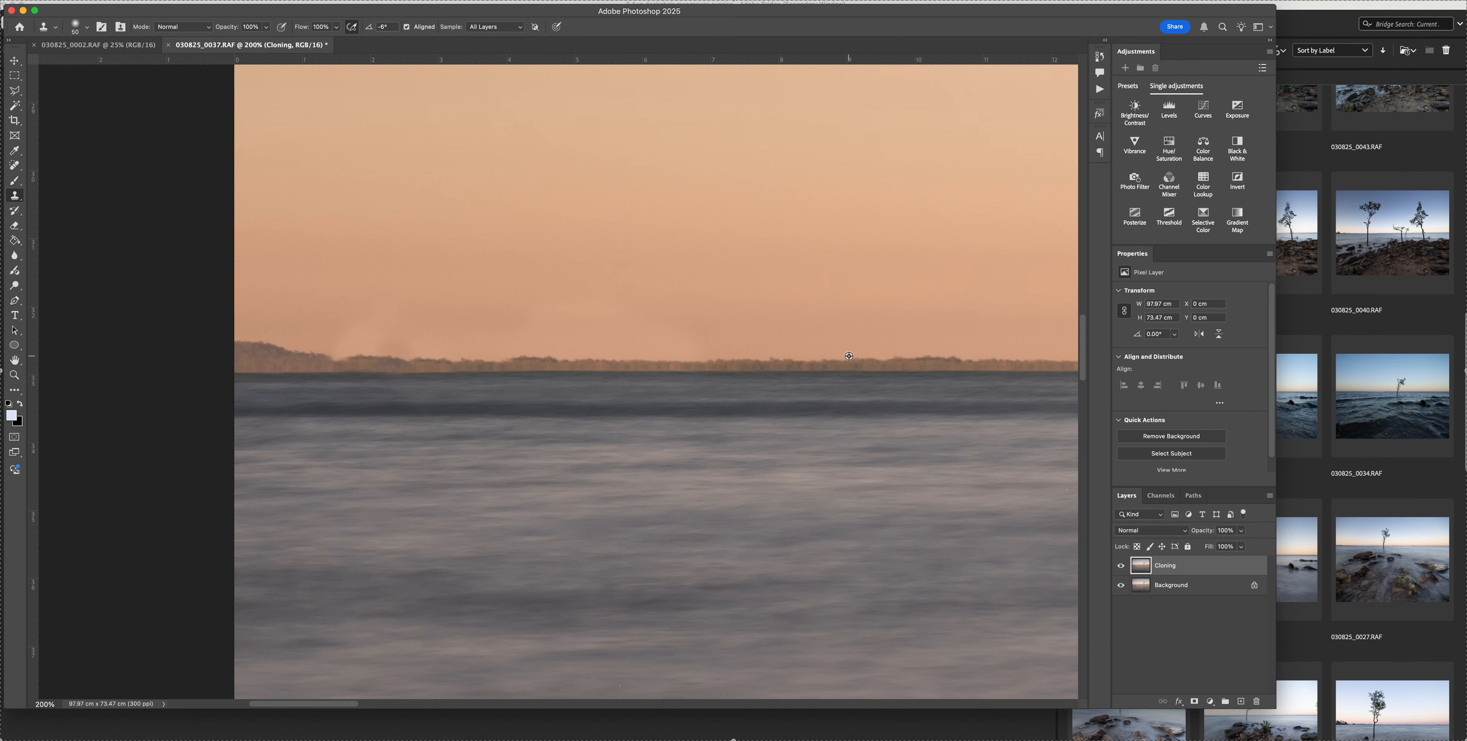
{"action": "left_click", "coordinate": [534, 358], "text": "alt"}
{"action": "left_click_drag", "start_coordinate": [523, 355], "coordinate": [553, 341]}
{"action": "key", "text": "shift+4"}
{"action": "mouse_move", "coordinate": [378, 382]}
{"action": "left_mouse_down"}
{"action": "mouse_move", "coordinate": [310, 380]}
{"action": "mouse_move", "coordinate": [328, 383]}
{"action": "left_mouse_up"}
Blend the patchy sky above the removed ship with a larger Clone Stamp brush at 50% flow
{"action": "key", "text": "bracketright"}
{"action": "key", "text": "bracketright"}
{"action": "key", "text": "bracketright"}
{"action": "key", "text": "bracketright"}
{"action": "key", "text": "bracketright"}
{"action": "key", "text": "shift+5"}
{"action": "key", "text": "bracketright"}
{"action": "key", "text": "bracketright"}
{"action": "key", "text": "bracketright"}
{"action": "key", "text": "bracketright"}
{"action": "left_click_drag", "start_coordinate": [590, 297], "coordinate": [715, 302]}
{"action": "mouse_move", "coordinate": [638, 300]}
{"action": "left_mouse_down"}
{"action": "mouse_move", "coordinate": [472, 298]}
{"action": "mouse_move", "coordinate": [341, 273]}
{"action": "left_mouse_up"}
{"action": "left_click", "coordinate": [301, 295], "text": "alt"}
{"action": "left_click_drag", "start_coordinate": [339, 307], "coordinate": [352, 302]}
Clone smooth sky over the pale patches just above the treeline beside the headland, using a smaller brush at 30% flow
{"action": "key", "text": "["}
{"action": "left_click", "coordinate": [463, 350]}
{"action": "key", "text": "["}
{"action": "key", "text": "["}
{"action": "key", "text": "["}
{"action": "key", "text": "["}
{"action": "scroll", "coordinate": [544, 302], "scroll_direction": "up", "scroll_amount": 1}
{"action": "key", "text": "["}
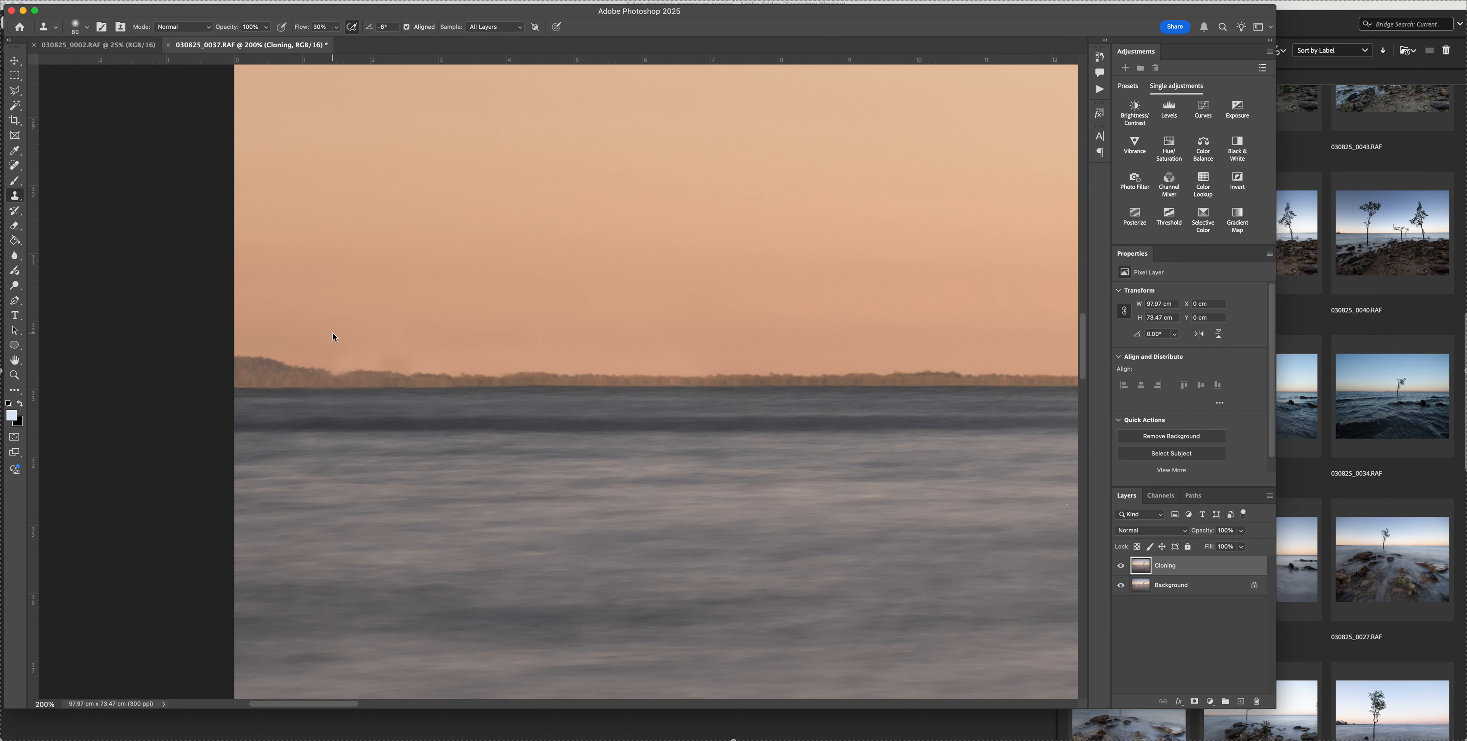
{"action": "left_click_drag", "start_coordinate": [334, 340], "coordinate": [453, 340]}
{"action": "left_click_drag", "start_coordinate": [333, 346], "coordinate": [437, 339]}
{"action": "scroll", "coordinate": [584, 276], "scroll_direction": "up", "scroll_amount": 5}
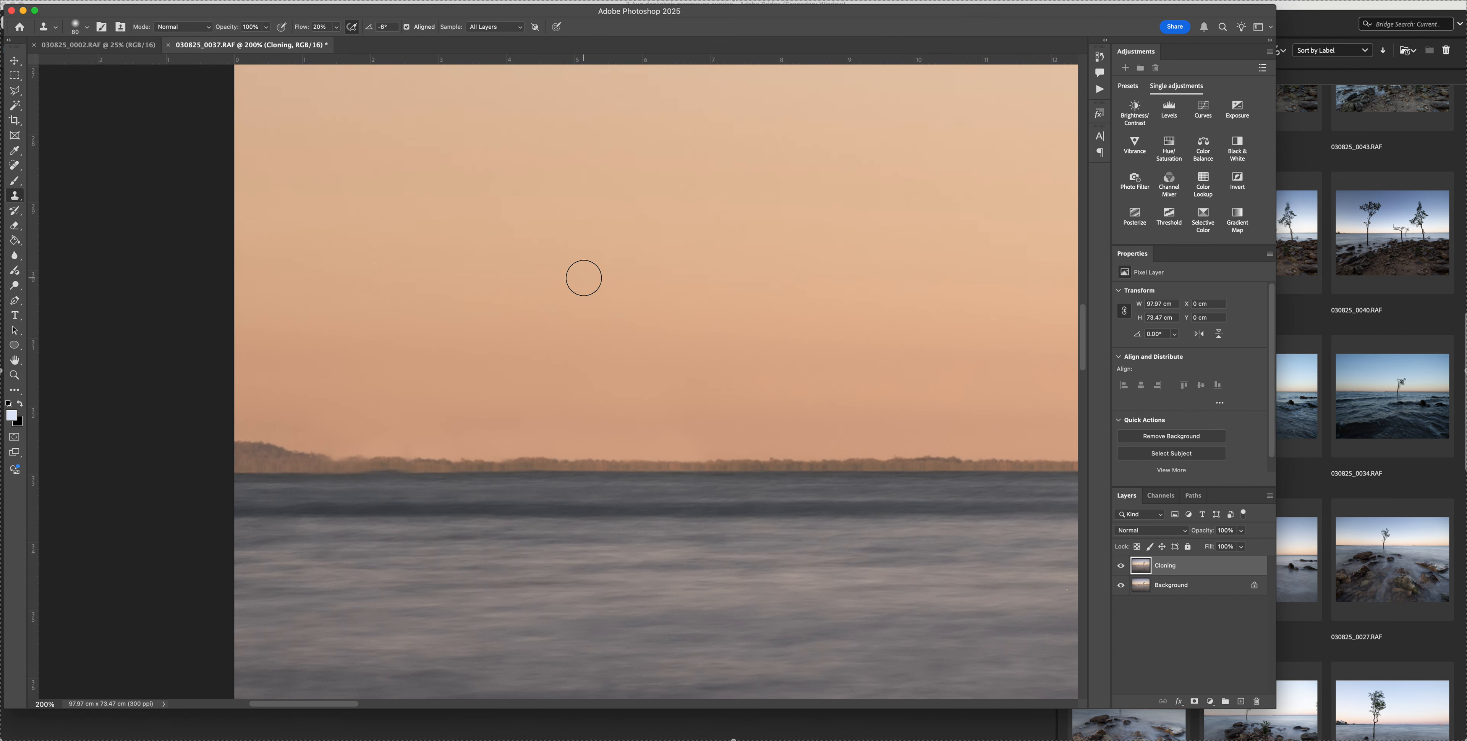
Blend the sky above the headland using a 175 px Clone Stamp at 40% flow, and reduce the flow to 20%
{"action": "key", "text": "shift+4"}
{"action": "key", "text": "bracketright"}
{"action": "key", "text": "bracketright"}
{"action": "key", "text": "bracketright"}
{"action": "key", "text": "bracketright"}
{"action": "key", "text": "bracketright"}
{"action": "left_click", "coordinate": [593, 405], "text": "alt"}
{"action": "left_click_drag", "start_coordinate": [349, 400], "coordinate": [302, 398]}
{"action": "scroll", "coordinate": [673, 360], "scroll_direction": "down", "scroll_amount": 2}
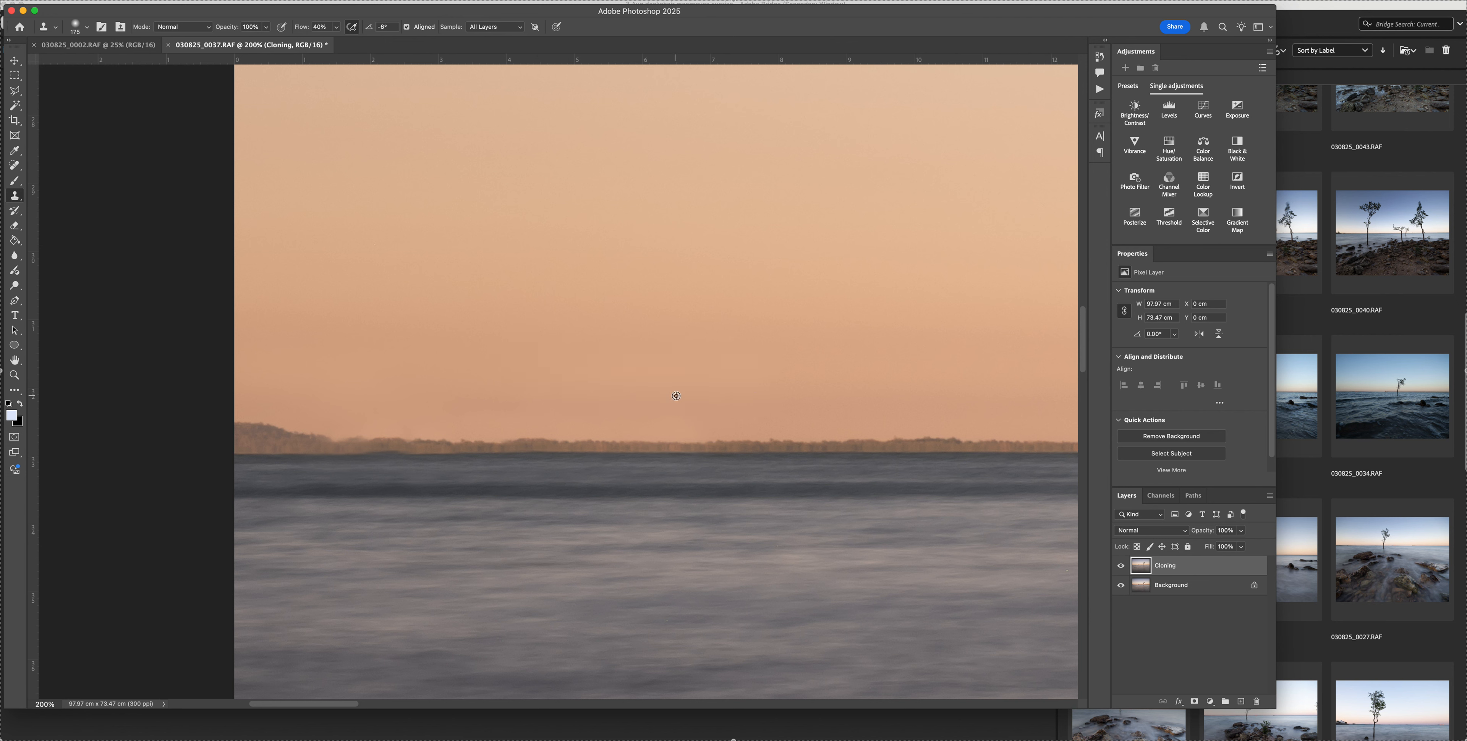
{"action": "key", "text": "shift+2"}
Examine the retouched sky, treeline and waterline at 100% and 300% zoom for leftover clone marks
{"action": "key", "text": "super+minus"}
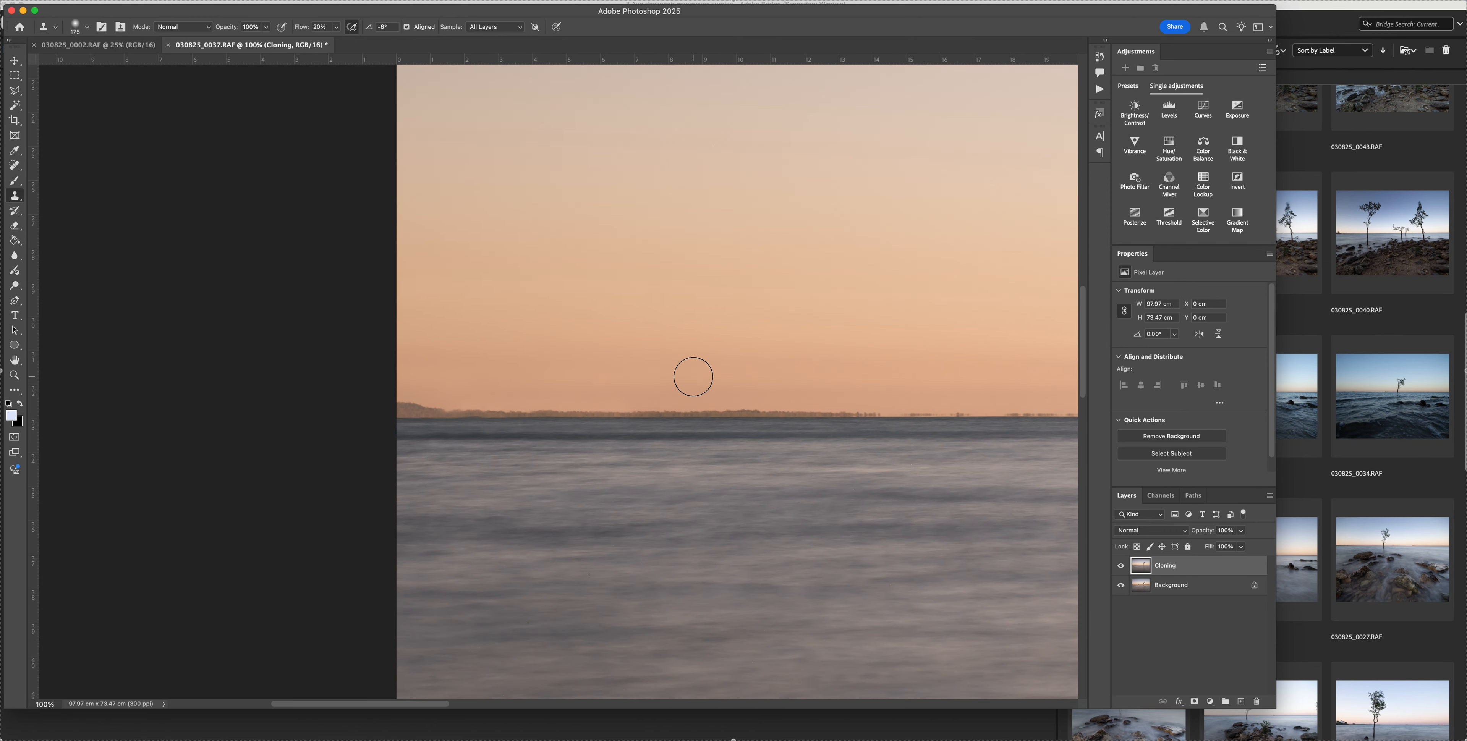
{"action": "scroll", "coordinate": [693, 377], "scroll_direction": "right", "scroll_amount": 5}
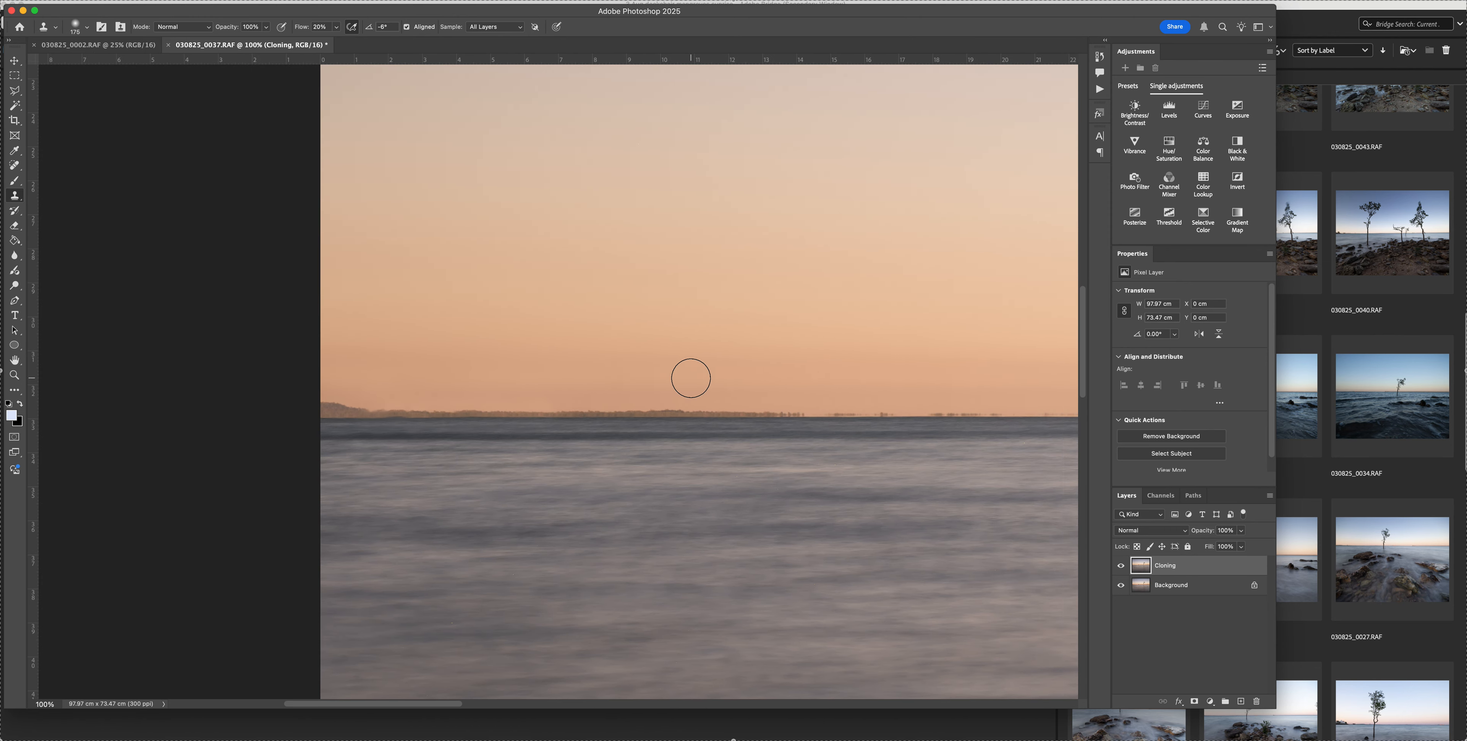
{"action": "scroll", "coordinate": [691, 378], "scroll_direction": "down", "scroll_amount": 1}
{"action": "scroll", "coordinate": [689, 378], "scroll_direction": "left", "scroll_amount": 3}
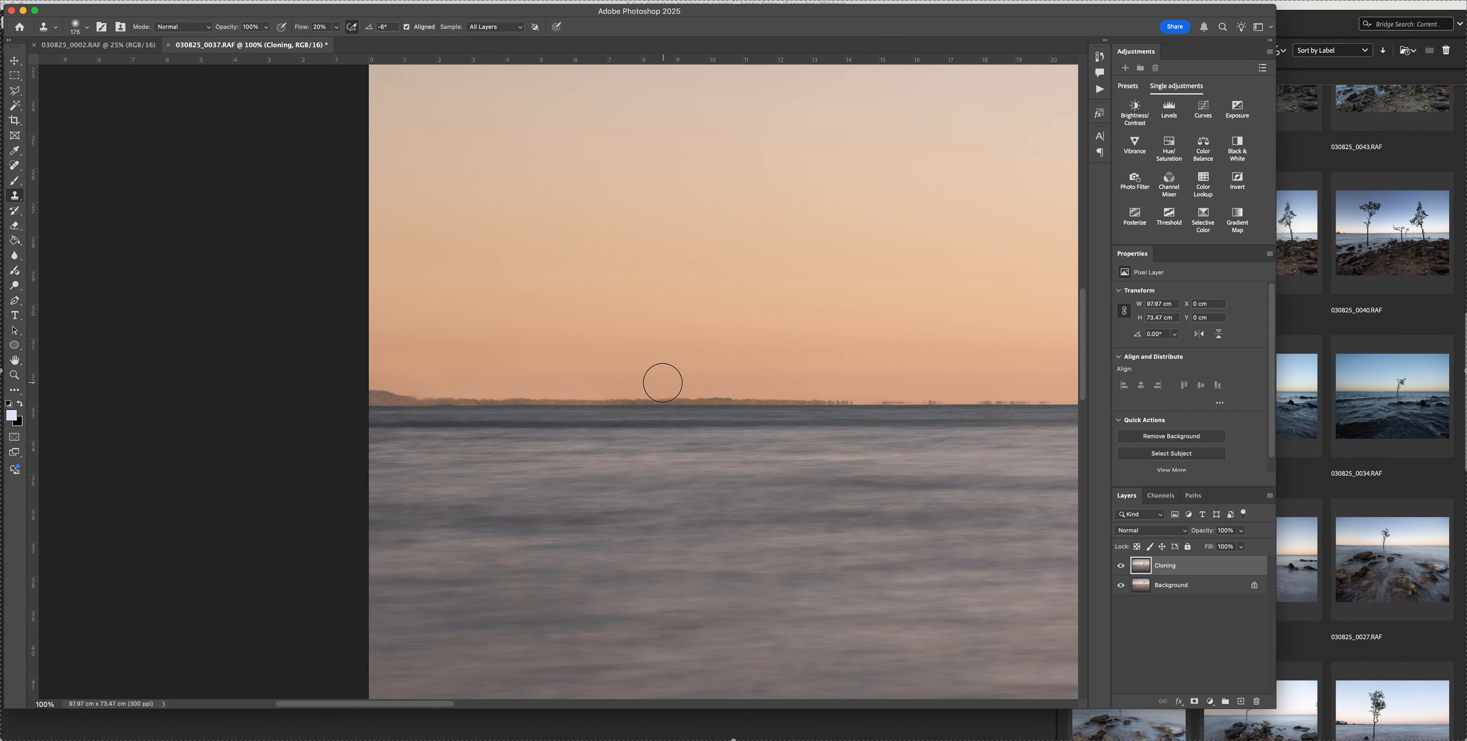
{"action": "key", "text": "super+plus"}
{"action": "key", "text": "super+plus"}
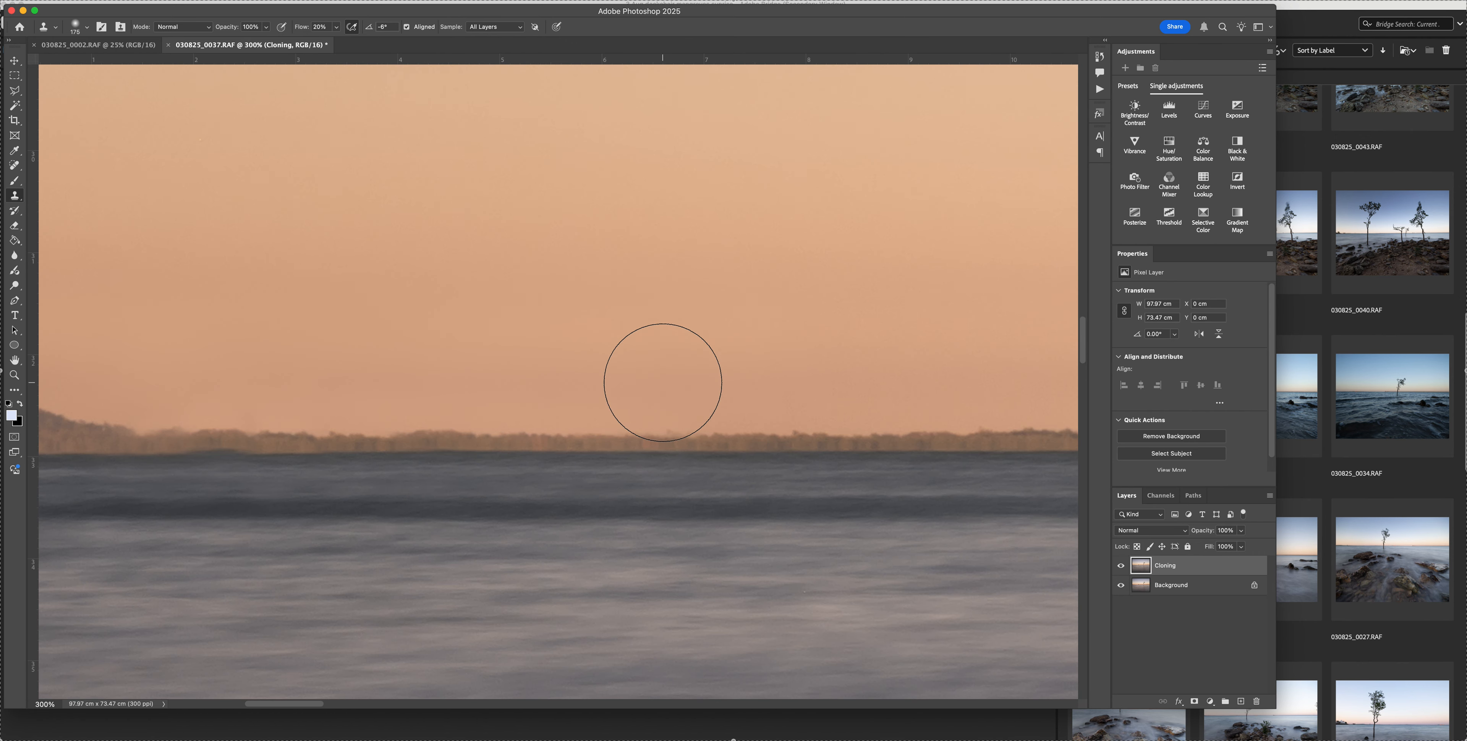
{"action": "scroll", "coordinate": [661, 380], "scroll_direction": "left", "scroll_amount": 2}
{"action": "scroll", "coordinate": [664, 377], "scroll_direction": "left", "scroll_amount": 2}
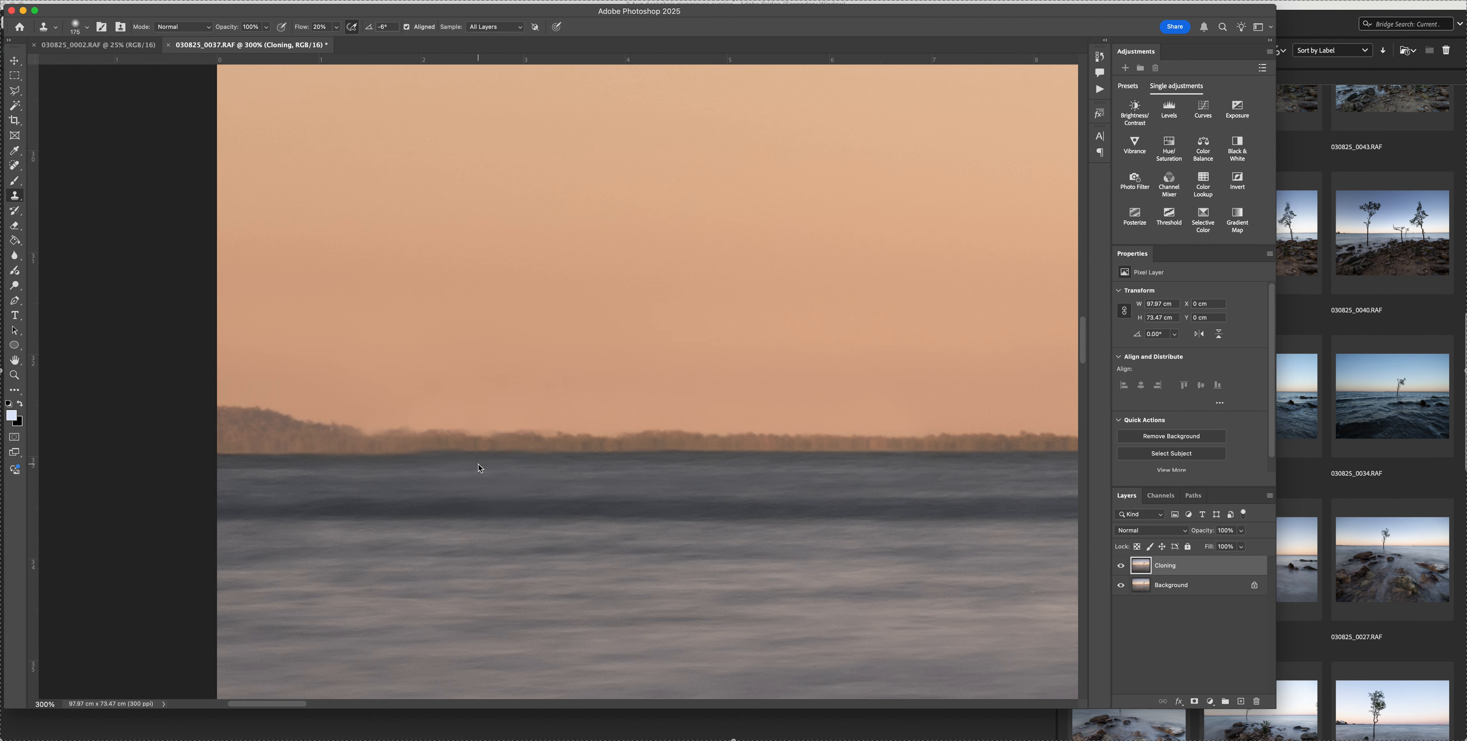
Straighten the uneven waterline below the rebuilt treeline with a small Clone Stamp brush at 100% flow
{"action": "key", "text": "shift+0"}
{"action": "key", "text": "bracketleft"}
{"action": "key", "text": "bracketleft"}
{"action": "key", "text": "bracketleft"}
{"action": "key", "text": "bracketleft"}
{"action": "key", "text": "bracketleft"}
{"action": "key", "text": "bracketleft"}
{"action": "key", "text": "bracketleft"}
{"action": "key", "text": "bracketleft"}
{"action": "key", "text": "bracketleft"}
{"action": "key", "text": "bracketleft"}
{"action": "left_click", "coordinate": [407, 454]}
{"action": "left_click_drag", "start_coordinate": [405, 459], "coordinate": [432, 459]}
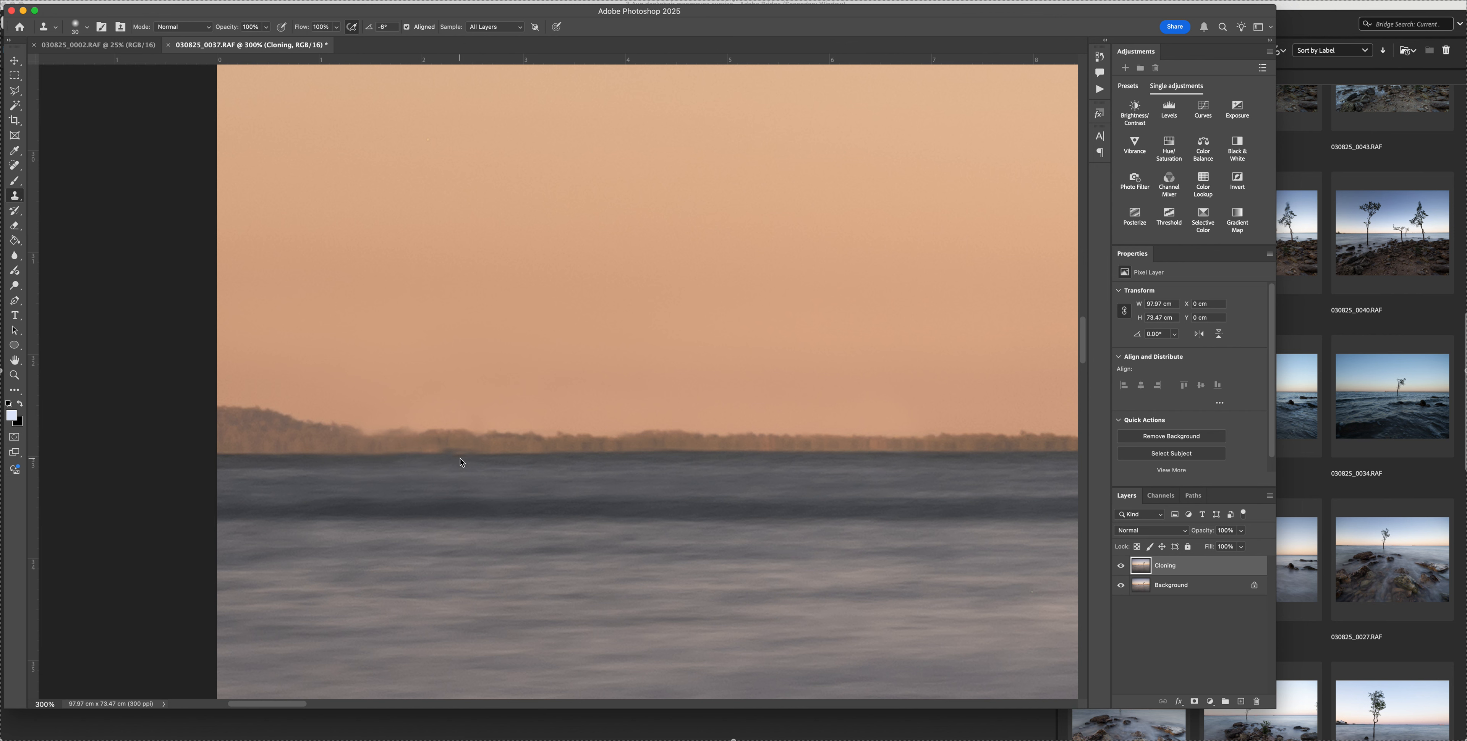
{"action": "left_click_drag", "start_coordinate": [458, 458], "coordinate": [434, 458]}
{"action": "left_click", "coordinate": [408, 457]}
Examine the horizon at 300% from the rebuilt headland along the distant trees to the large ship for remaining distractions
{"action": "scroll", "coordinate": [618, 494], "scroll_direction": "left", "scroll_amount": 5}
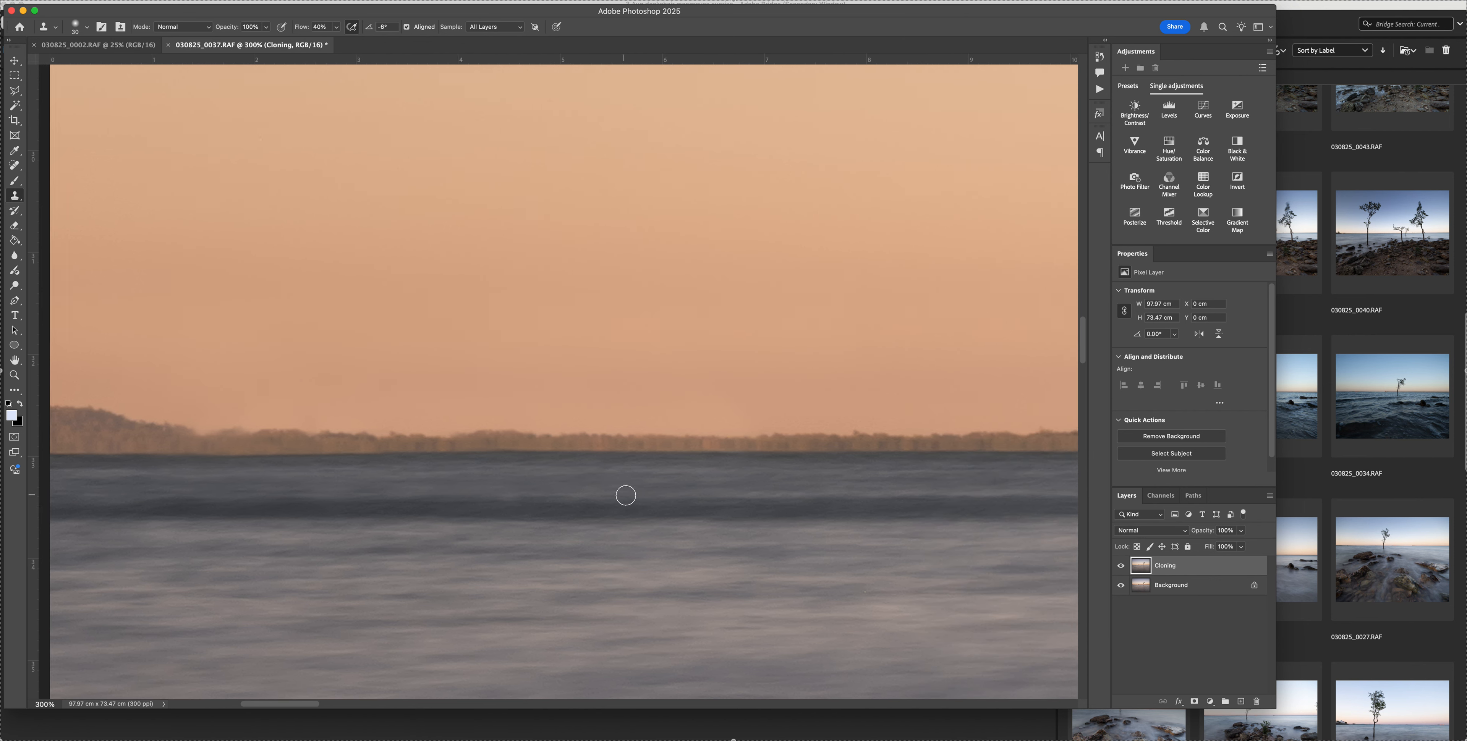
{"action": "scroll", "coordinate": [628, 496], "scroll_direction": "right", "scroll_amount": 10}
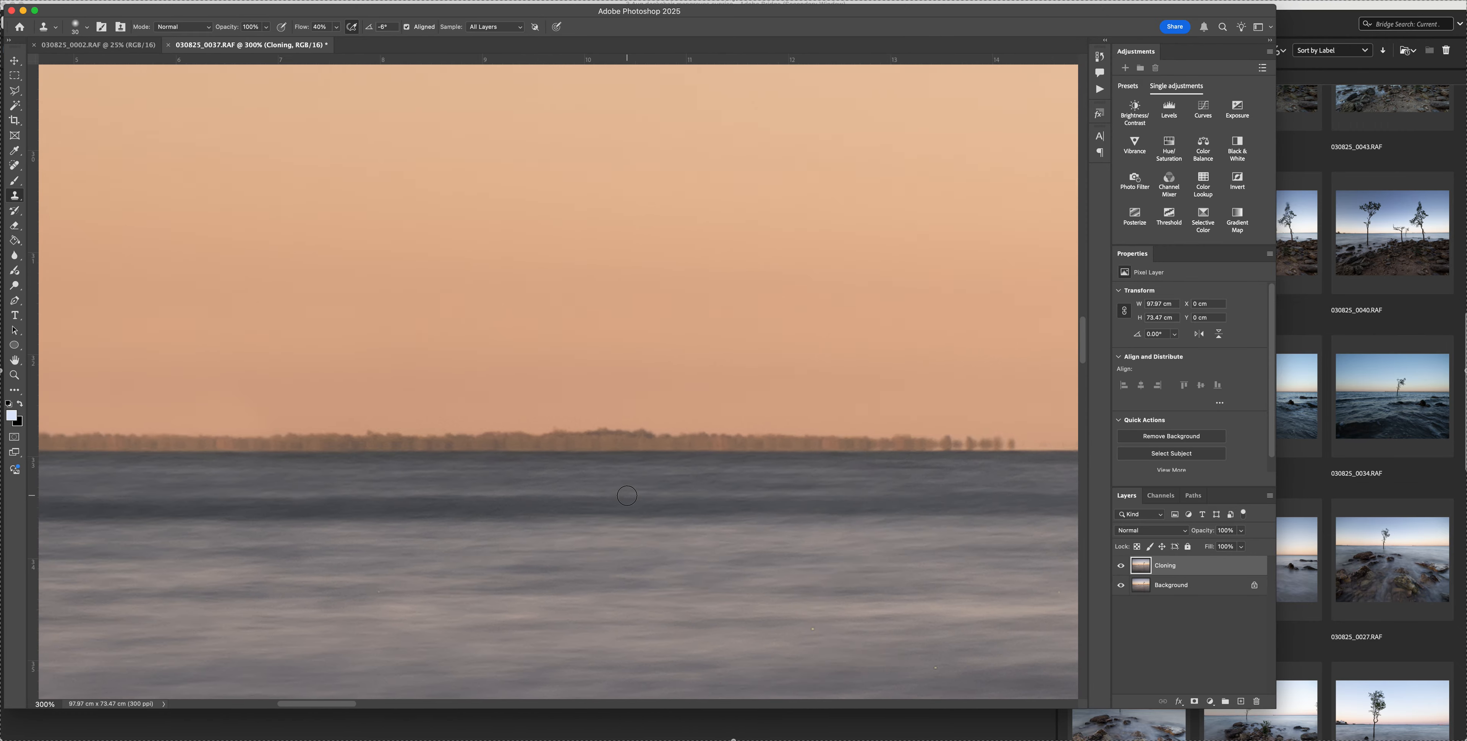
{"action": "scroll", "coordinate": [627, 496], "scroll_direction": "right", "scroll_amount": 10}
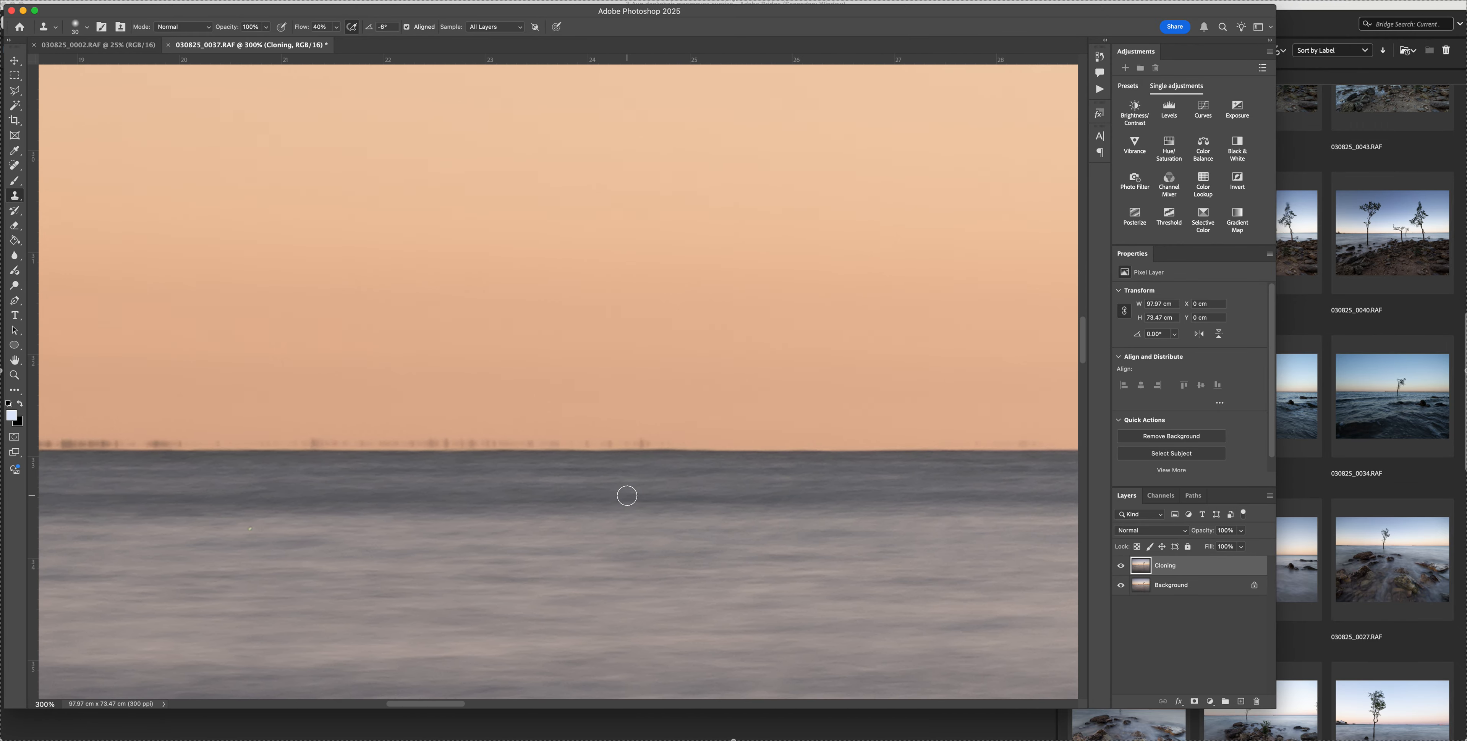
{"action": "scroll", "coordinate": [627, 496], "scroll_direction": "right", "scroll_amount": 8}
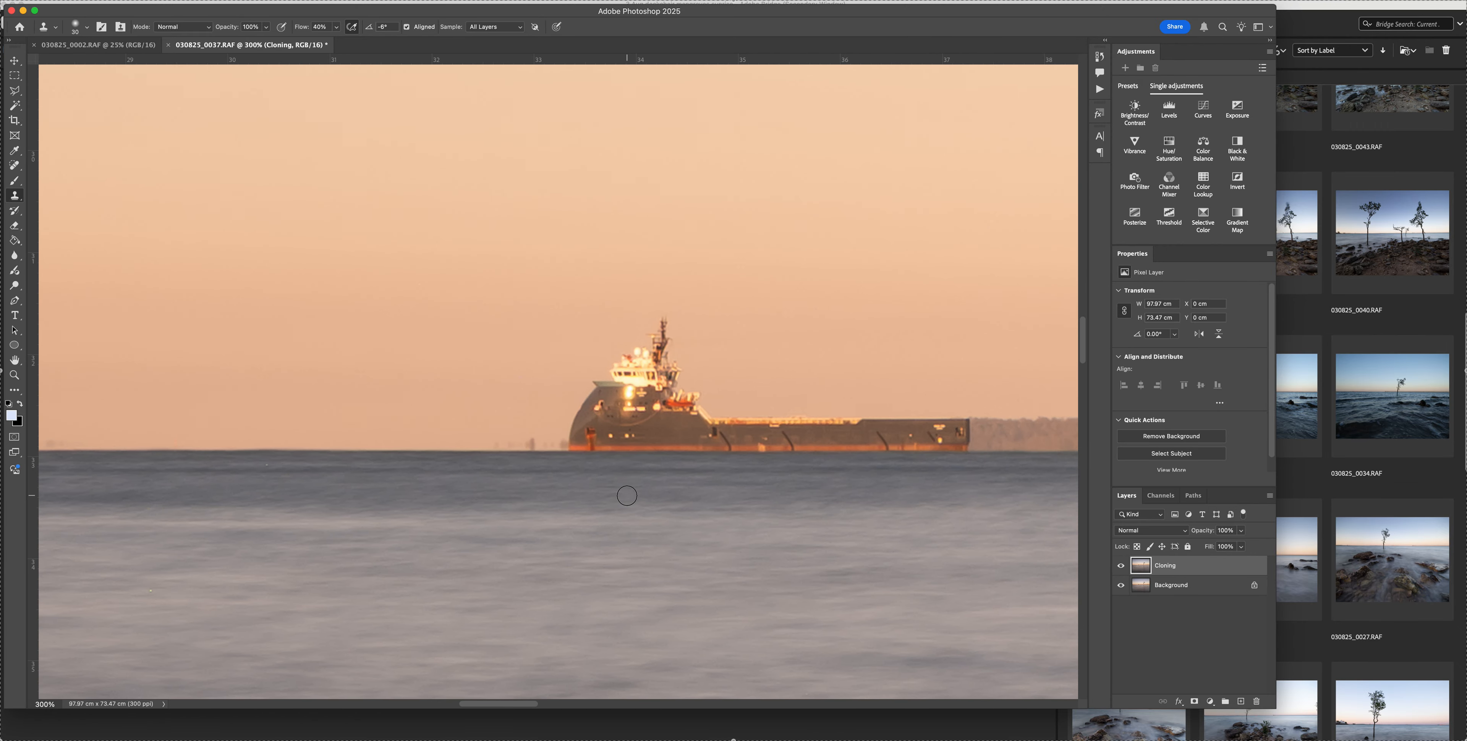
{"action": "scroll", "coordinate": [627, 496], "scroll_direction": "right", "scroll_amount": 1}
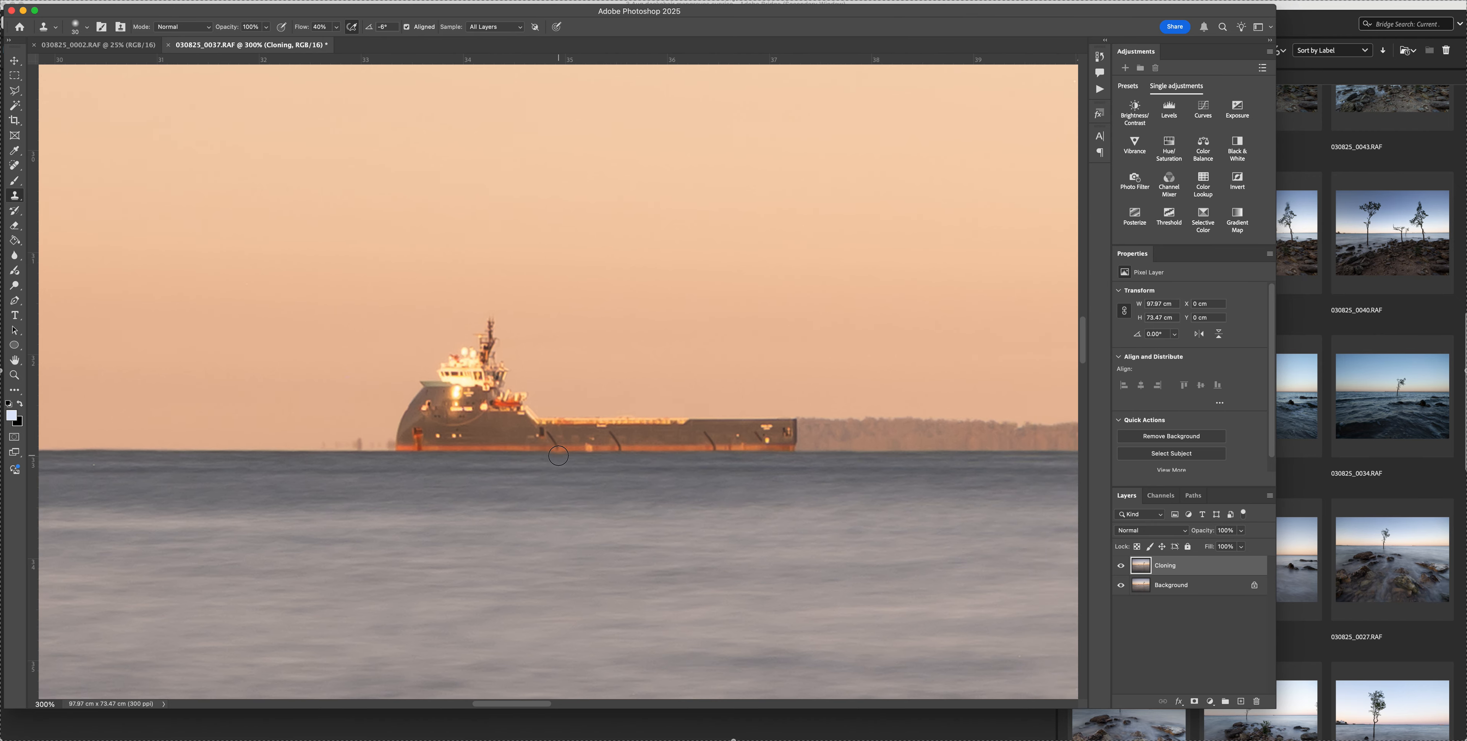
{"action": "scroll", "coordinate": [440, 430], "scroll_direction": "left", "scroll_amount": 1}
{"action": "scroll", "coordinate": [440, 429], "scroll_direction": "left", "scroll_amount": 10}
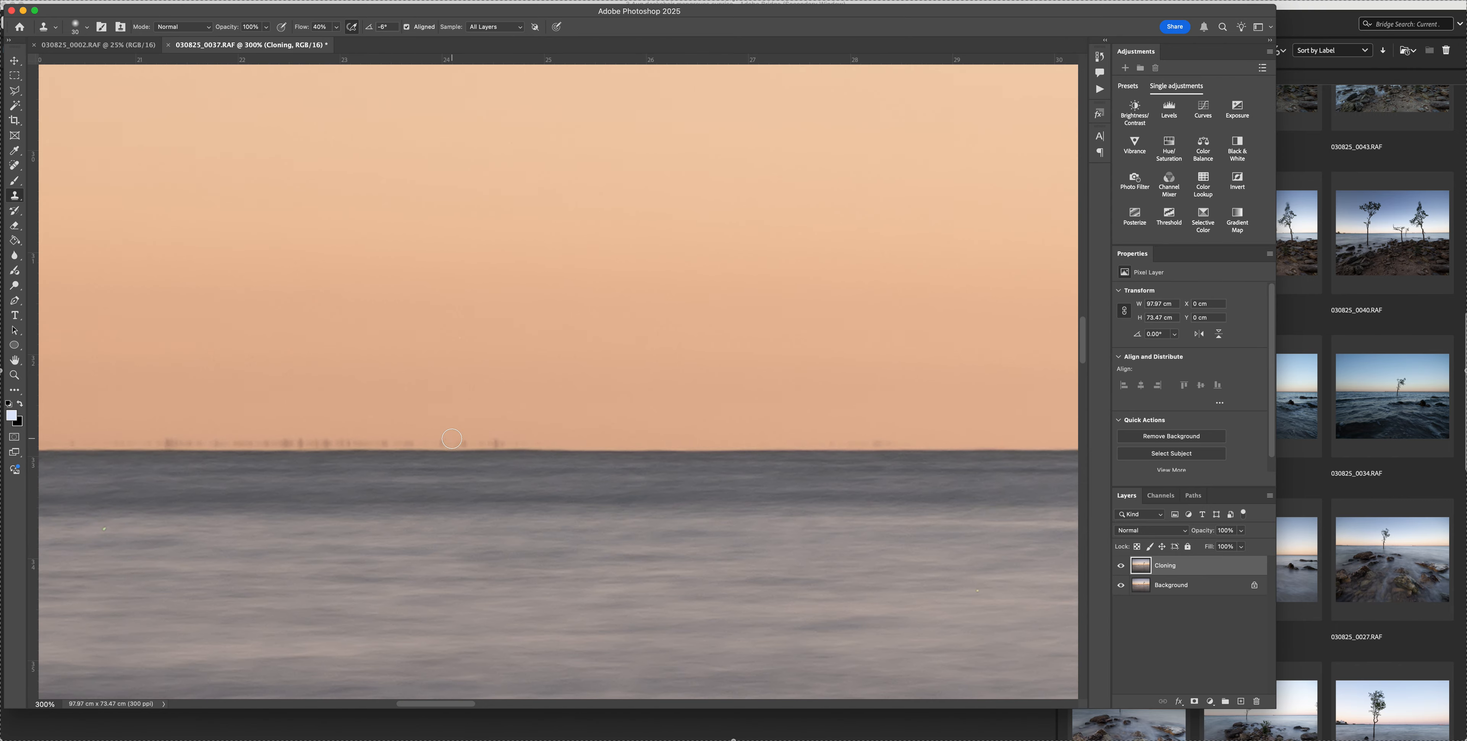
{"action": "scroll", "coordinate": [453, 439], "scroll_direction": "left", "scroll_amount": 5}
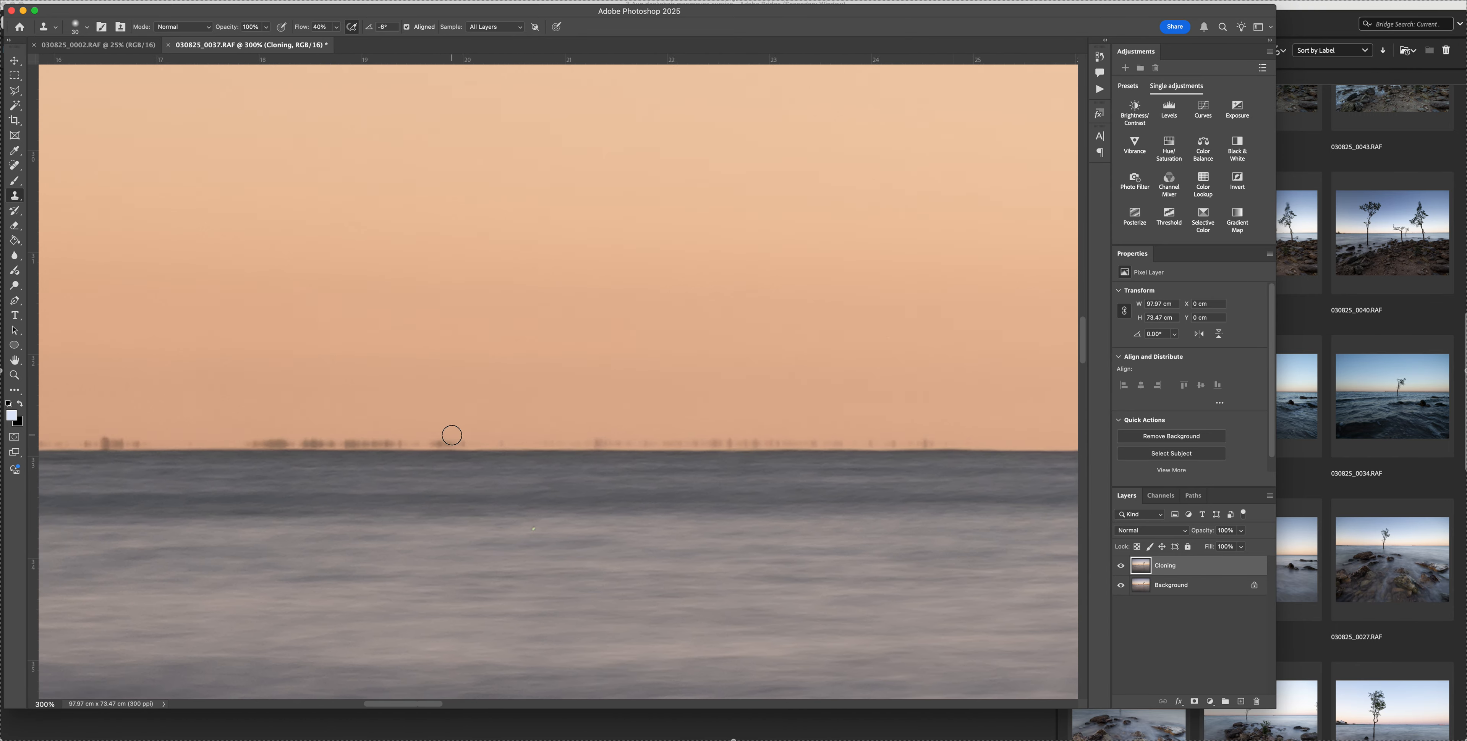
{"action": "scroll", "coordinate": [452, 435], "scroll_direction": "right", "scroll_amount": 11}
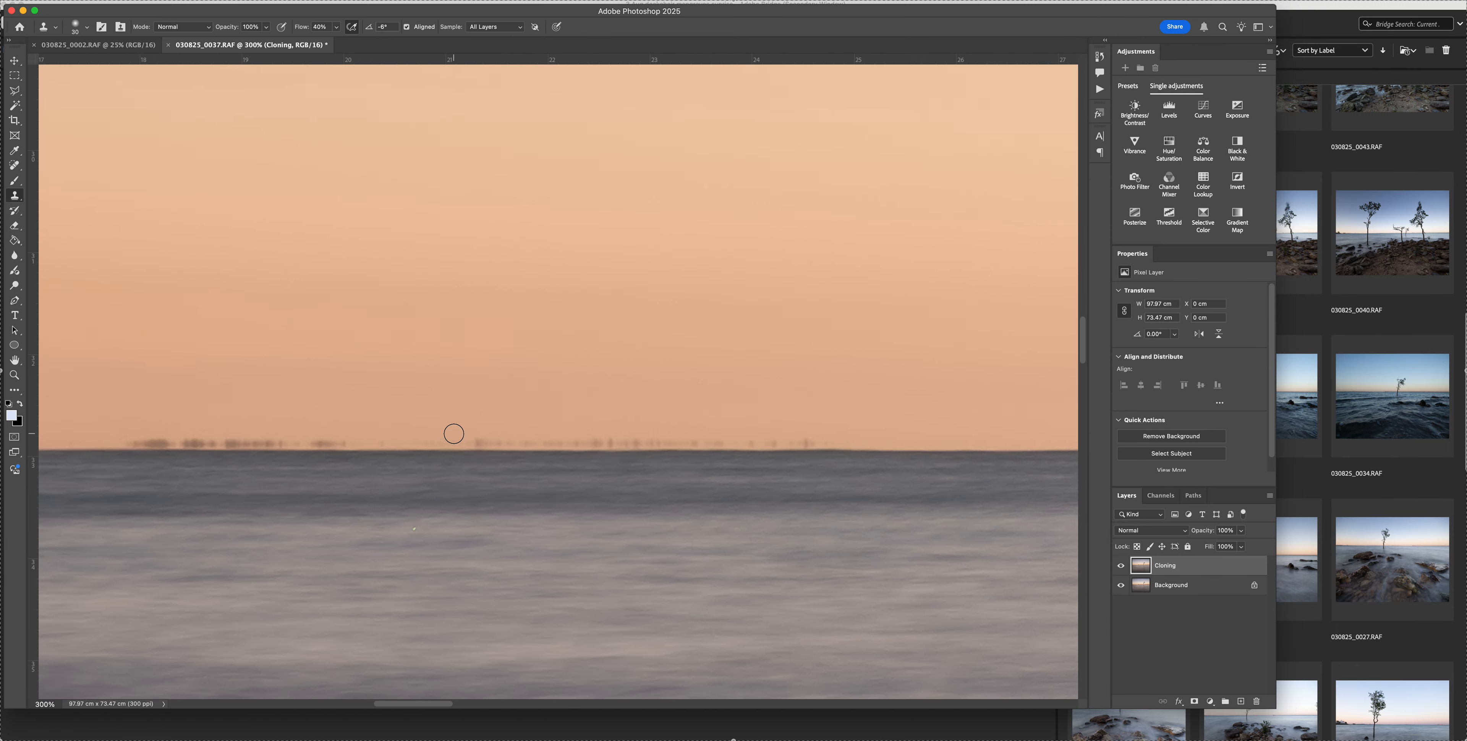
{"action": "scroll", "coordinate": [453, 433], "scroll_direction": "right", "scroll_amount": 3}
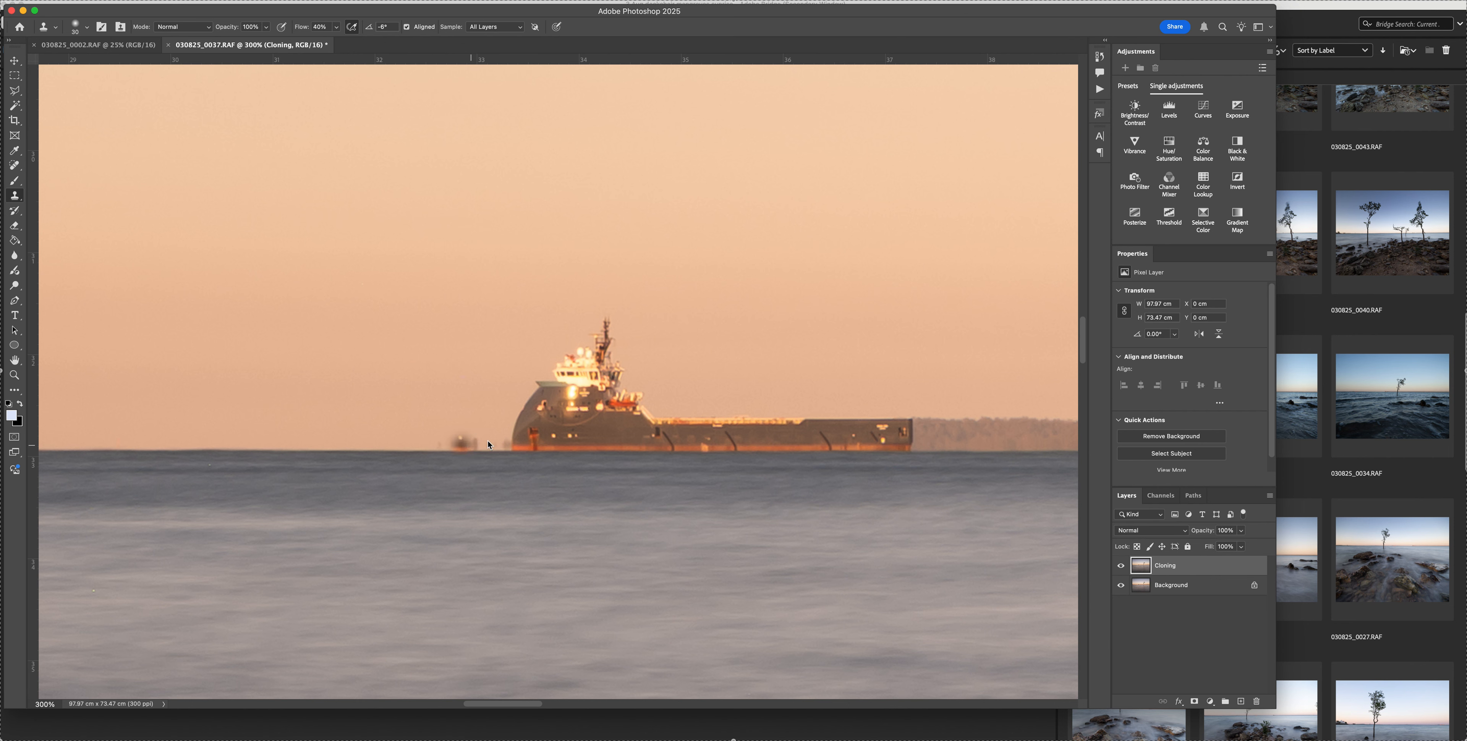
{"action": "scroll", "coordinate": [655, 446], "scroll_direction": "right", "scroll_amount": 1}
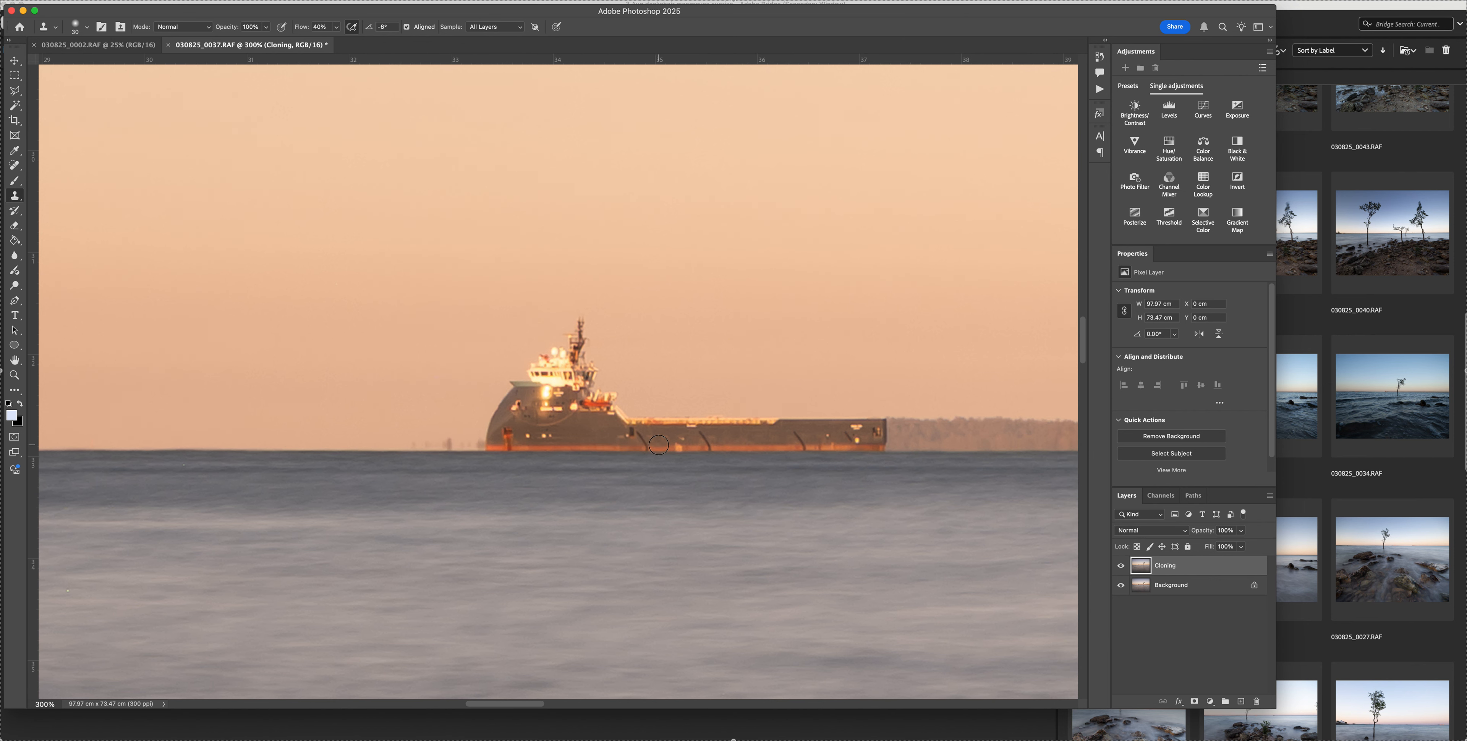
Remove the large ship from the horizon using a 100 px Content-Aware Spot Healing Brush
{"action": "key", "text": "j"}
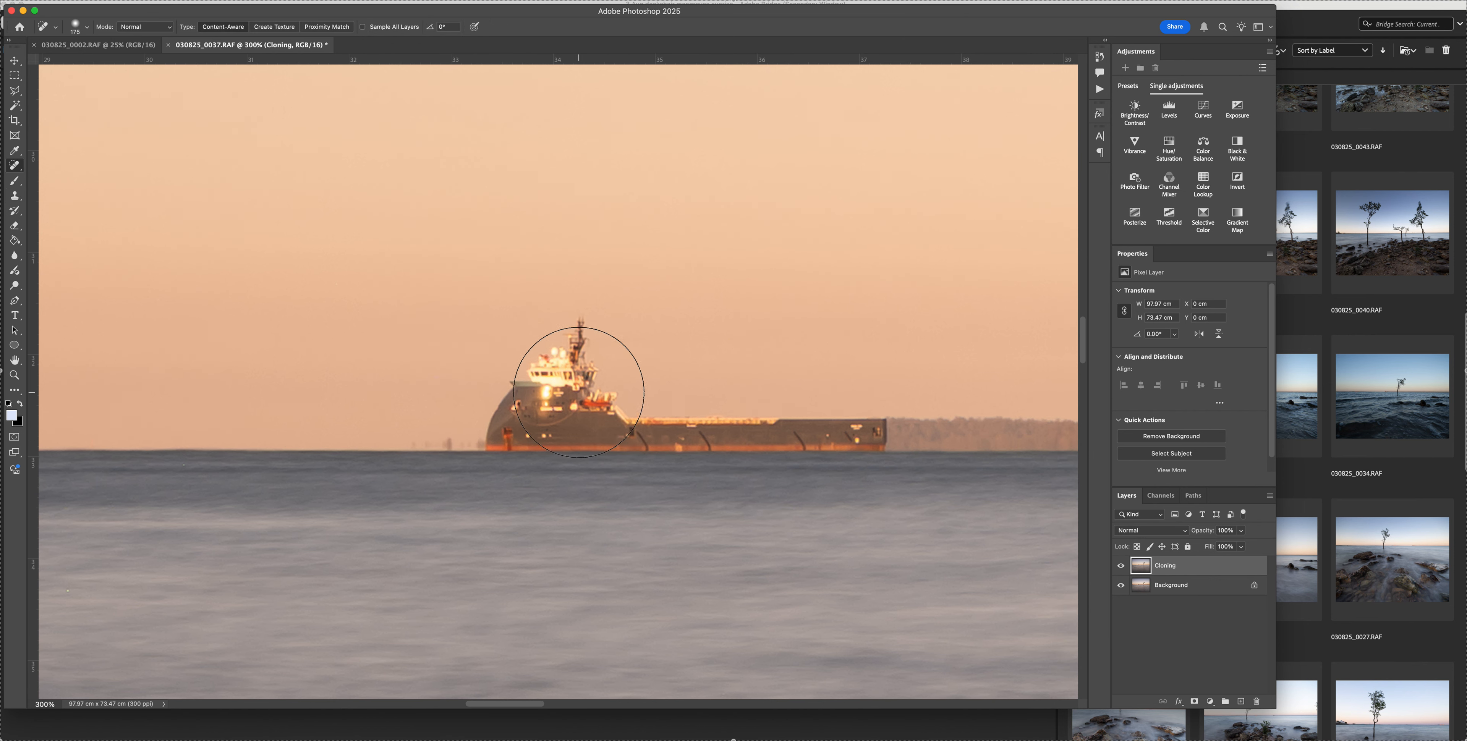
{"action": "key", "text": "bracketleft"}
{"action": "key", "text": "bracketleft"}
{"action": "key", "text": "bracketleft"}
{"action": "mouse_move", "coordinate": [872, 433]}
{"action": "left_mouse_down"}
{"action": "mouse_move", "coordinate": [477, 424]}
{"action": "mouse_move", "coordinate": [588, 327]}
{"action": "mouse_move", "coordinate": [612, 373]}
{"action": "mouse_move", "coordinate": [602, 414]}
{"action": "left_mouse_up"}
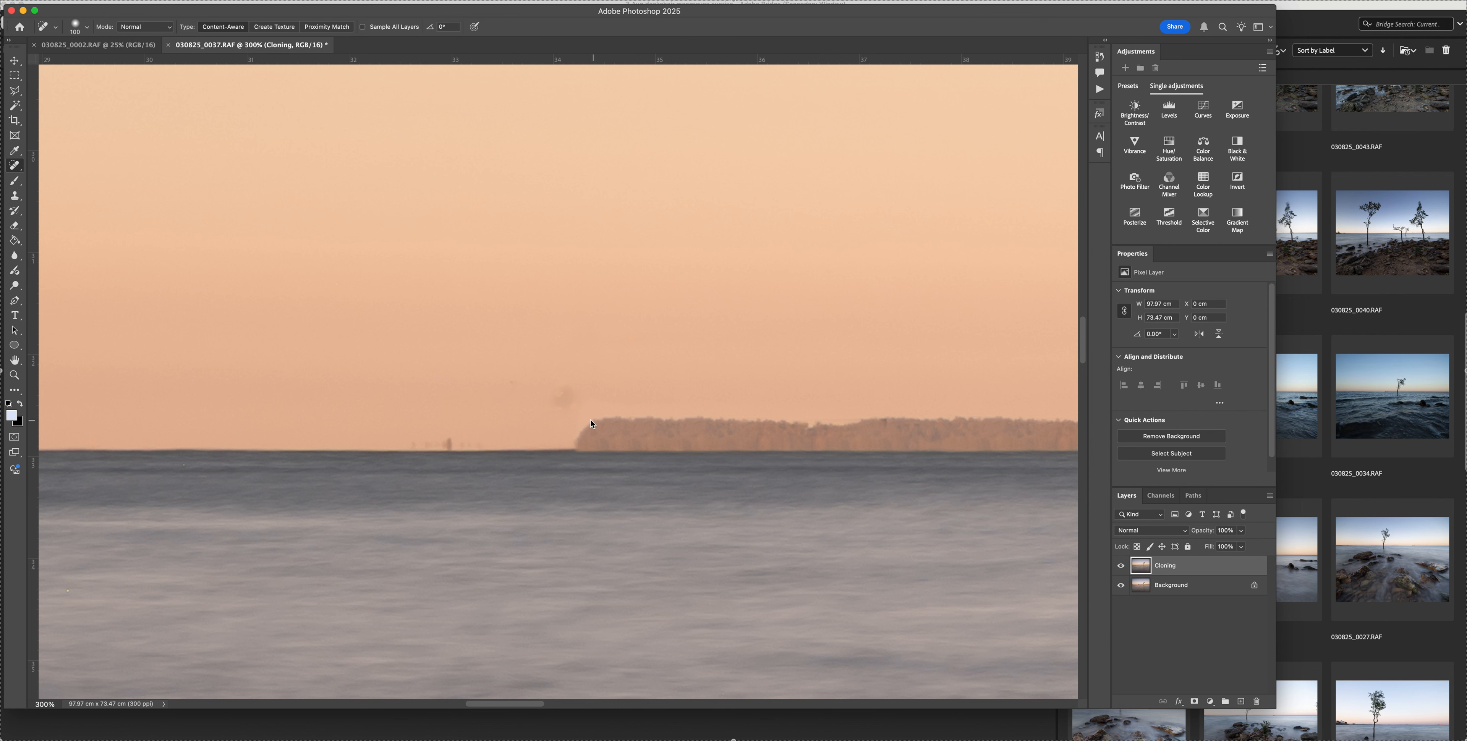
Heal the faint smudge left in the sky where the ship's superstructure stood, using a smaller Spot Healing Brush
{"action": "key", "text": "bracketleft"}
{"action": "key", "text": "bracketleft"}
{"action": "key", "text": "bracketleft"}
{"action": "key", "text": "bracketleft"}
{"action": "left_click", "coordinate": [564, 400]}
{"action": "left_click", "coordinate": [565, 393]}
Remove the small dark specks on the horizon beside the headland with a smaller Spot Healing Brush
{"action": "key", "text": "bracketleft"}
{"action": "key", "text": "bracketleft"}
{"action": "key", "text": "bracketleft"}
{"action": "left_click_drag", "start_coordinate": [408, 446], "coordinate": [501, 437]}
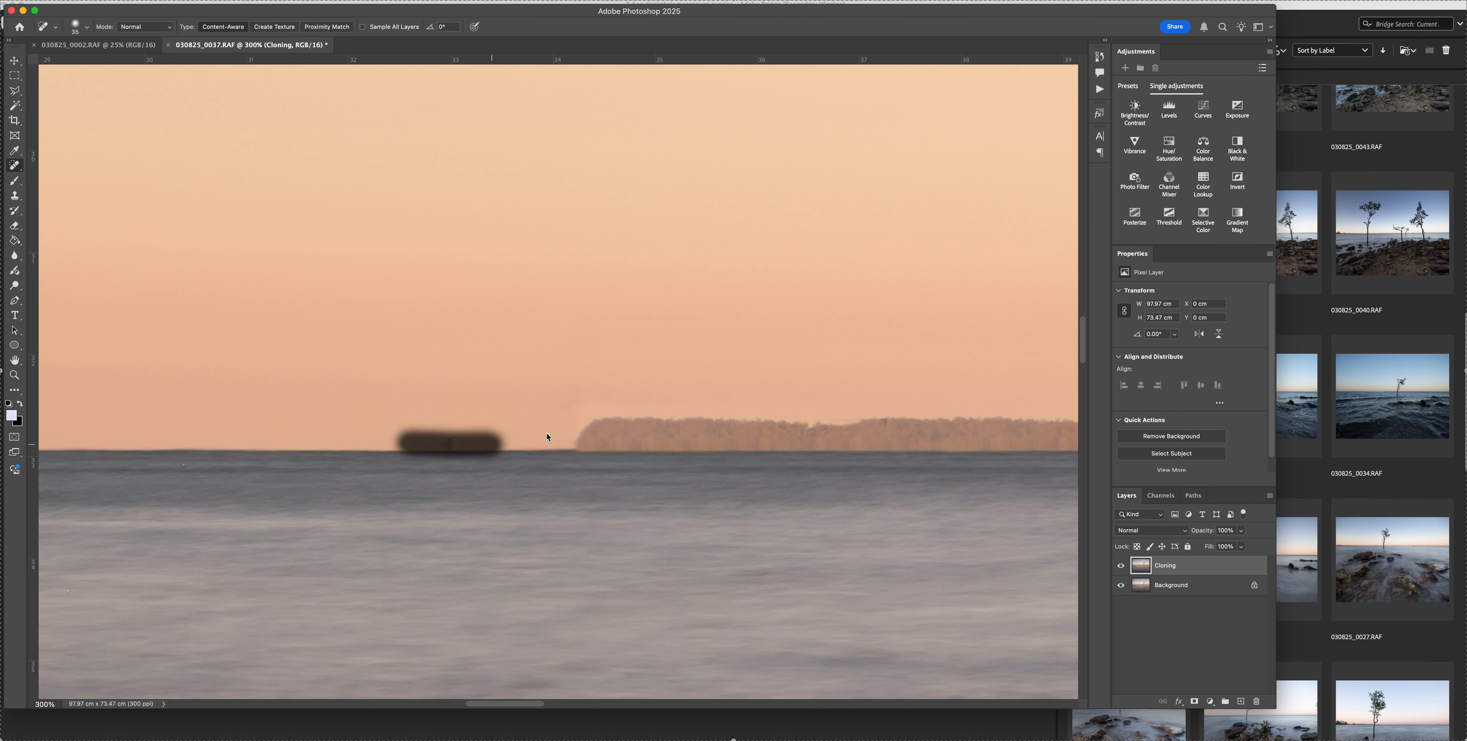
Heal the traces around the headland's tip, enlarging the Spot Healing Brush for the sky beside it
{"action": "scroll", "coordinate": [549, 421], "scroll_direction": "up", "scroll_amount": 2}
{"action": "left_click", "coordinate": [559, 447]}
{"action": "key", "text": "bracketright"}
{"action": "key", "text": "bracketright"}
{"action": "key", "text": "bracketright"}
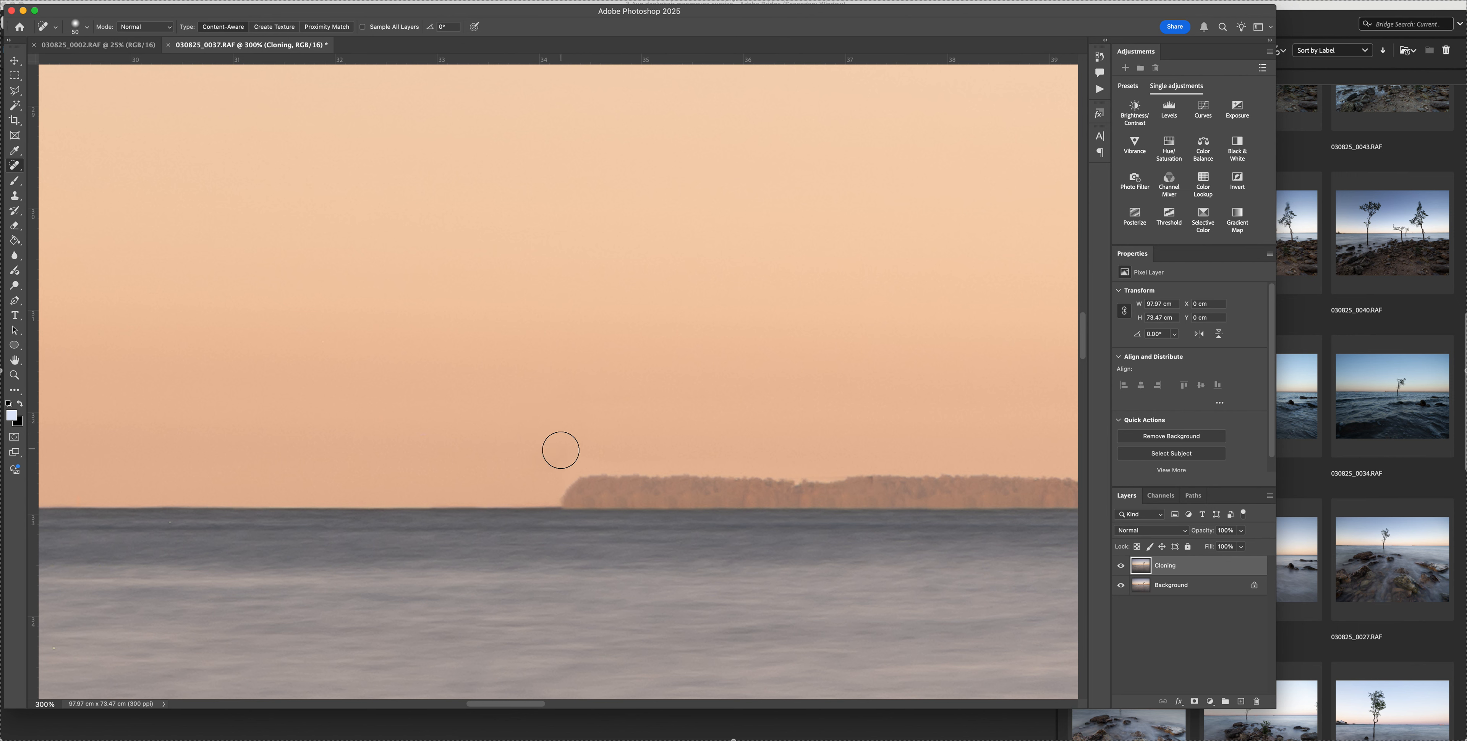
{"action": "left_click", "coordinate": [545, 454]}
Smooth the sky just above the headland's tip with further Spot Healing dabs at 400% zoom
{"action": "key", "text": "super+minus"}
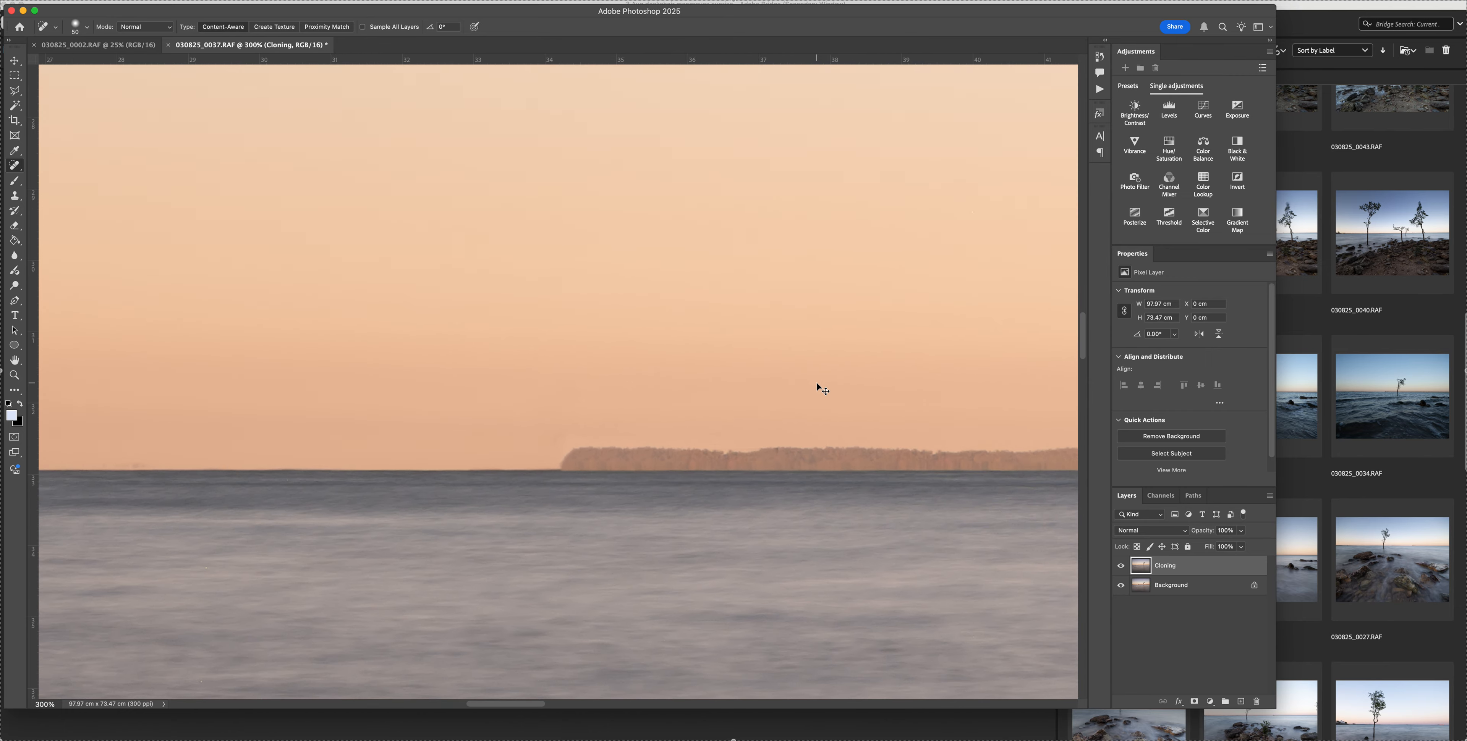
{"action": "key", "text": "super+minus"}
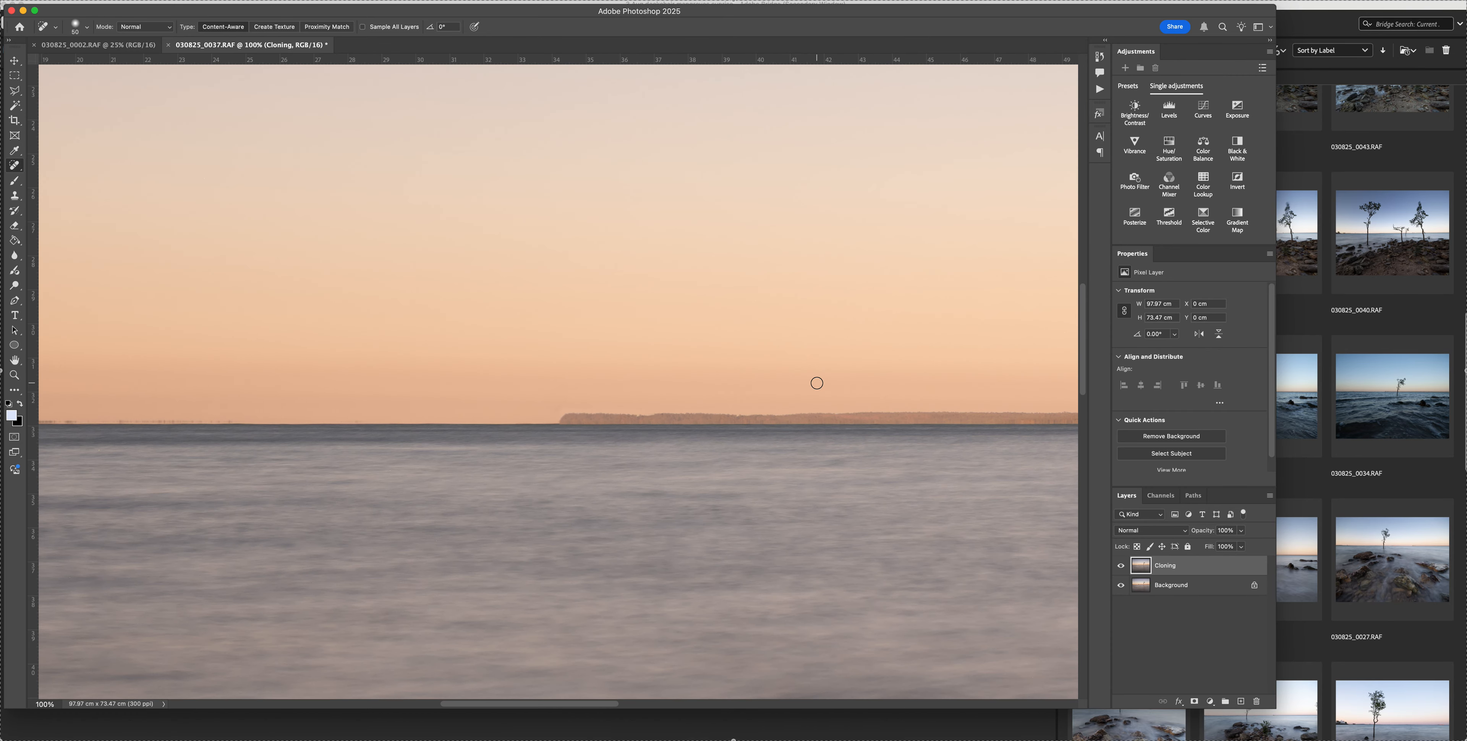
{"action": "key", "text": "super+plus"}
{"action": "key", "text": "super+plus"}
{"action": "key", "text": "super+plus"}
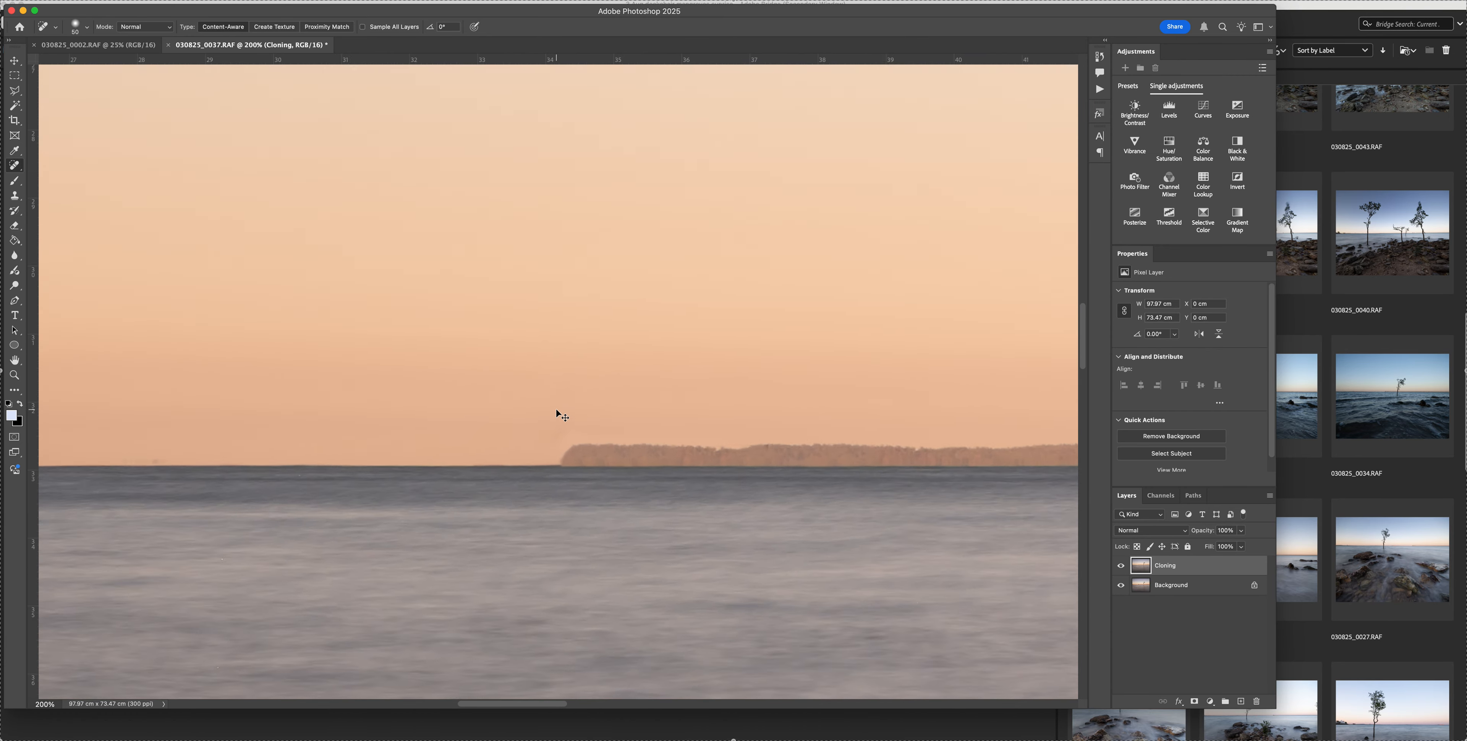
{"action": "left_click", "coordinate": [553, 469]}
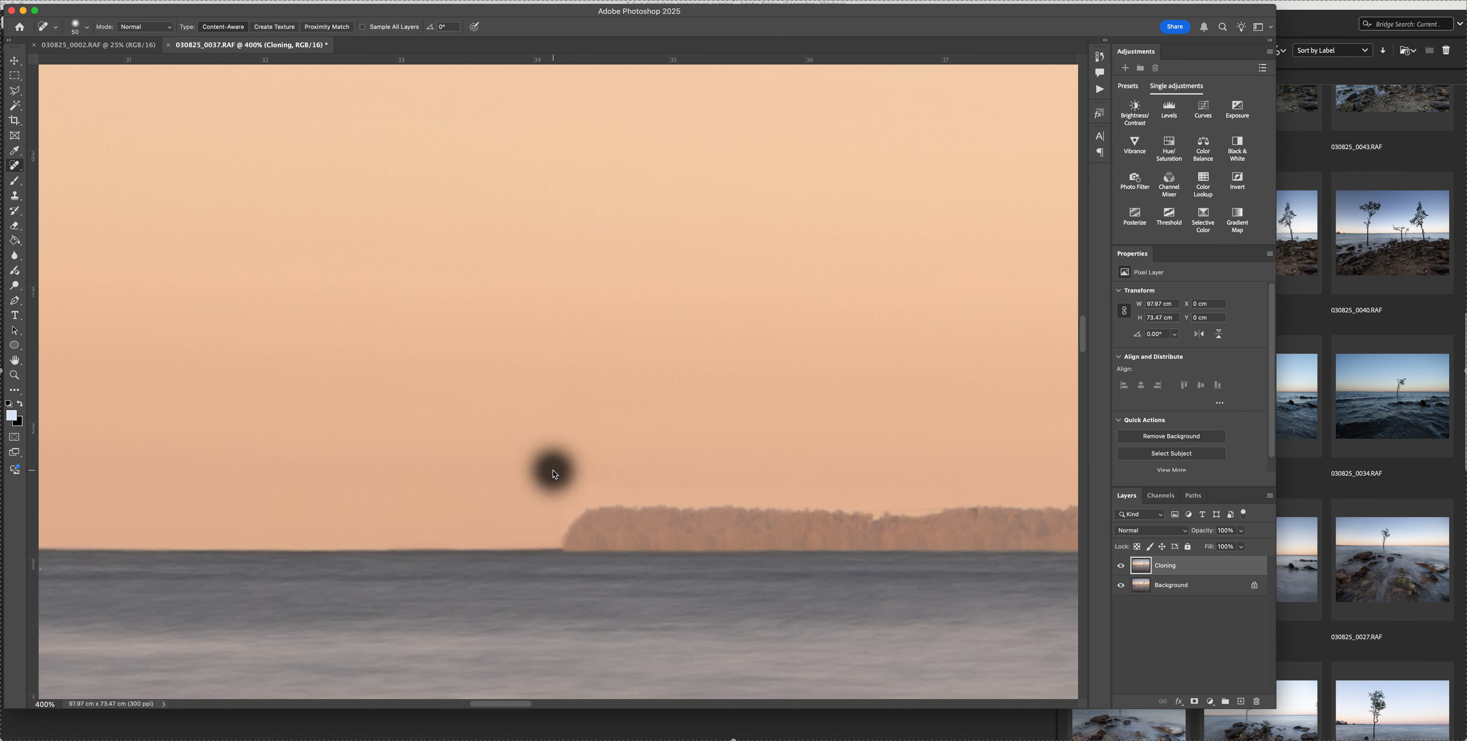
{"action": "left_click", "coordinate": [556, 491]}
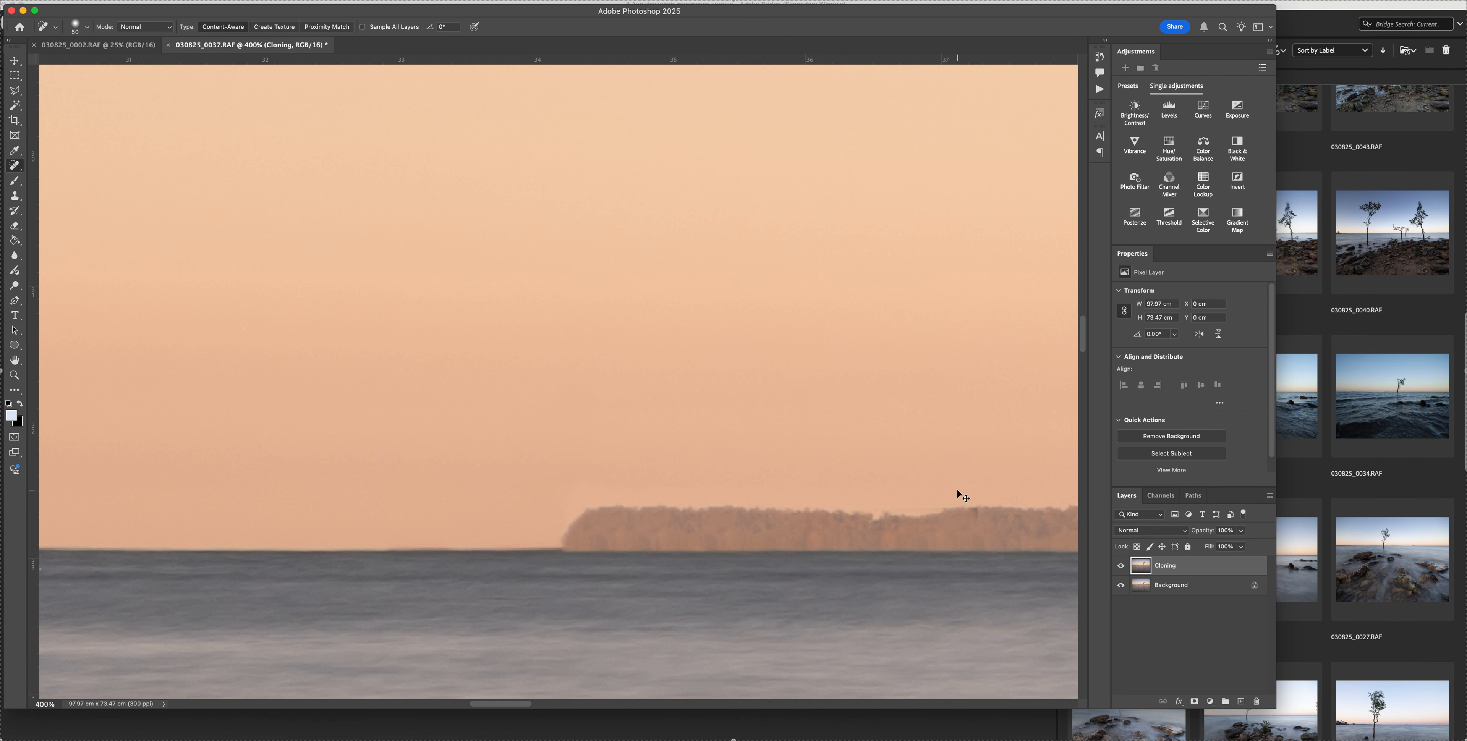
Check the ship removal in the full image, reduce the healing brush, and examine the horizon at 300% back to the rebuilt headland
{"action": "key", "text": "super+minus"}
{"action": "key", "text": "super+minus"}
{"action": "key", "text": "super+minus"}
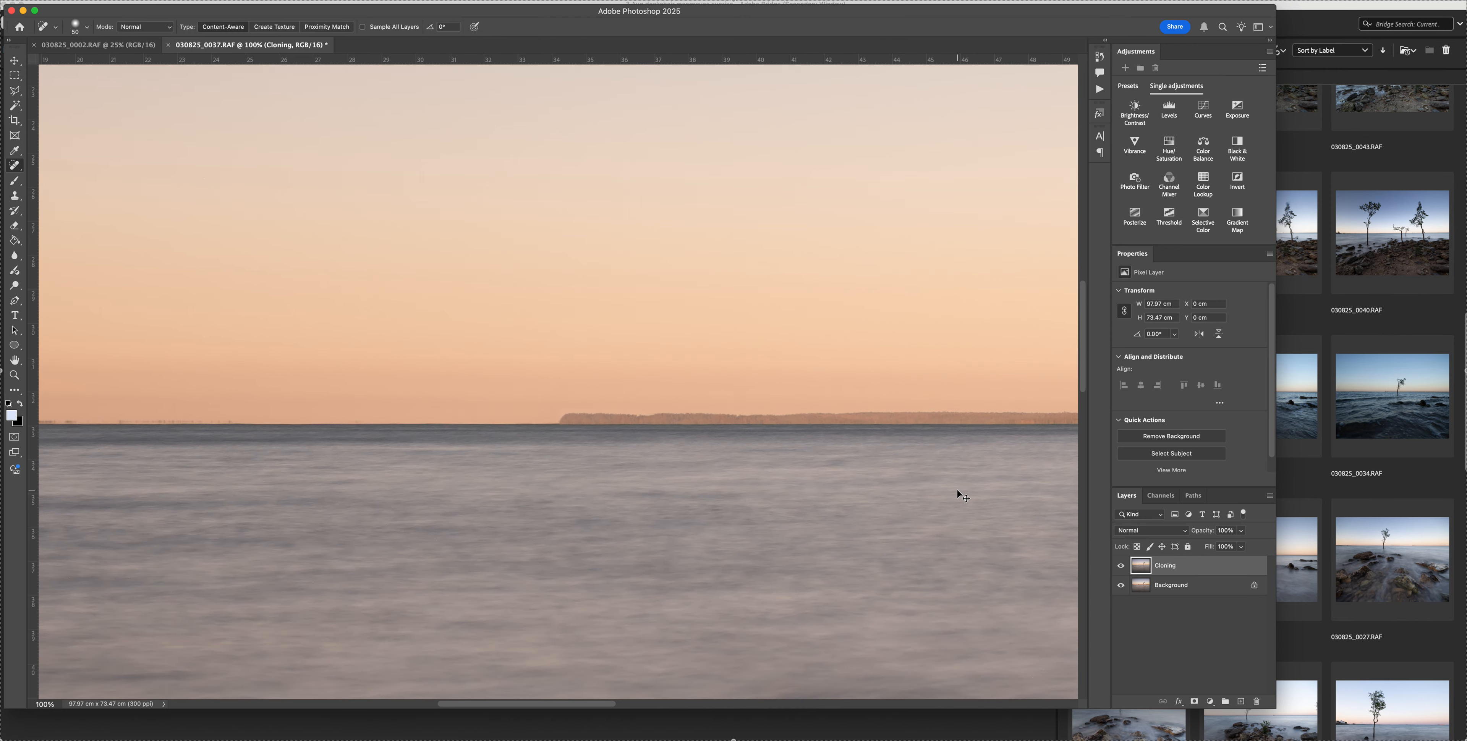
{"action": "key", "text": "super+0"}
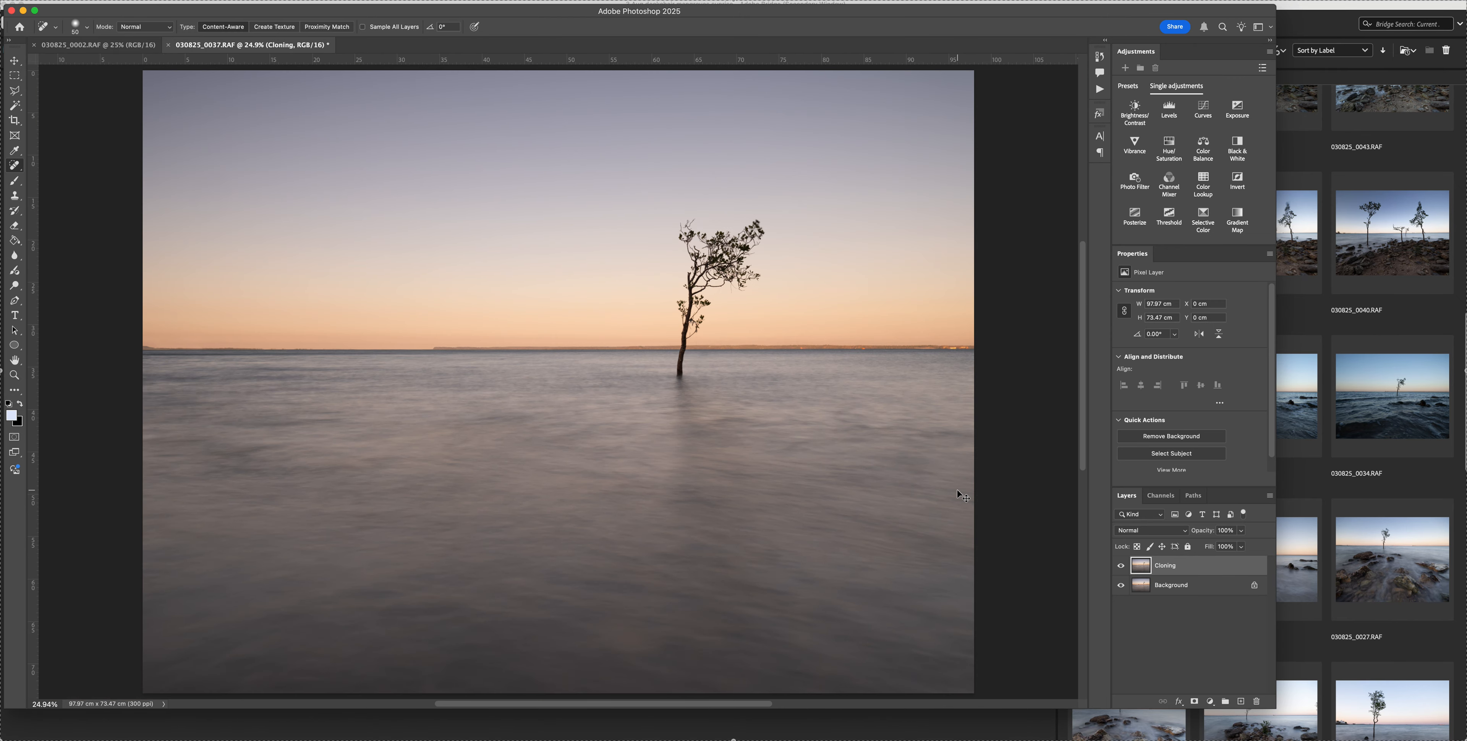
{"action": "scroll", "coordinate": [957, 488], "scroll_direction": "up", "scroll_amount": 7}
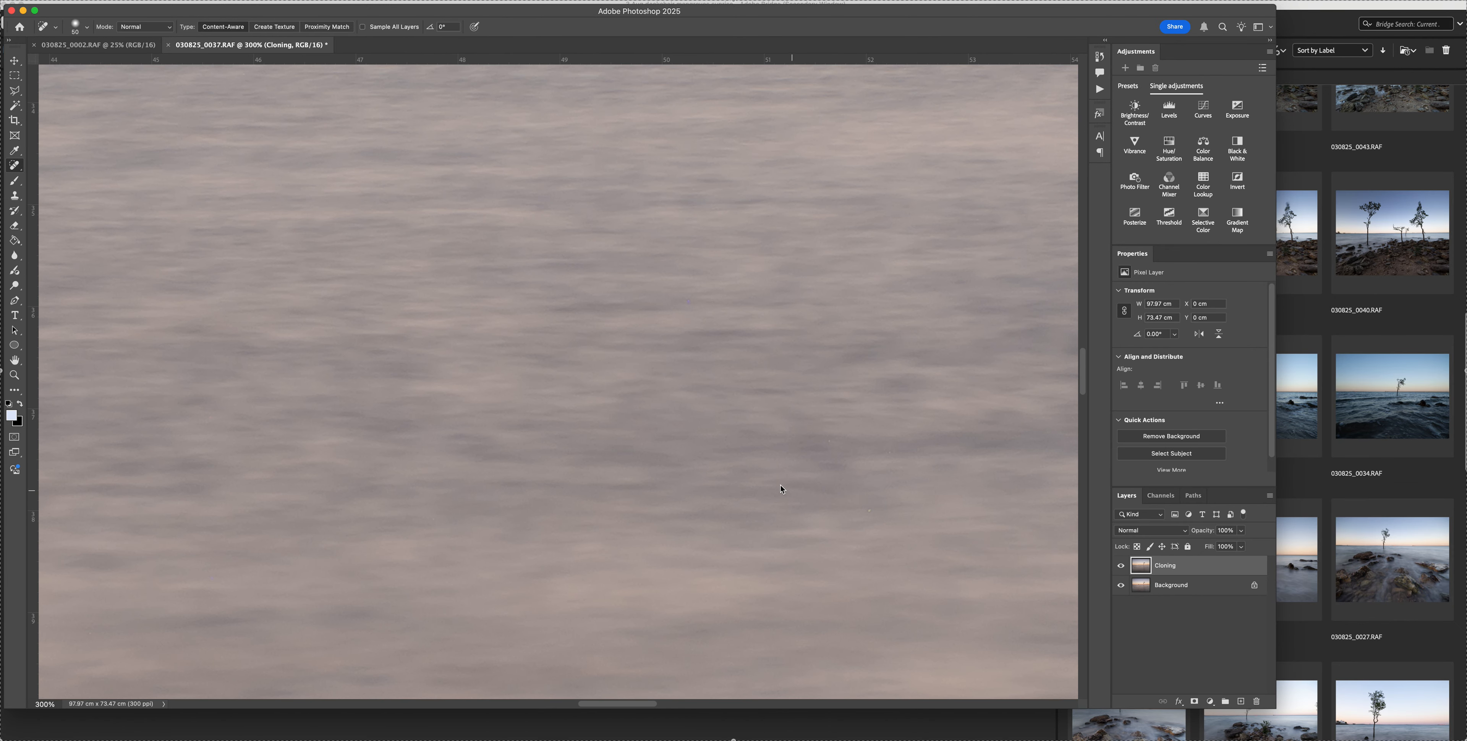
{"action": "scroll", "coordinate": [671, 426], "scroll_direction": "up", "scroll_amount": 10}
{"action": "scroll", "coordinate": [665, 426], "scroll_direction": "left", "scroll_amount": 6}
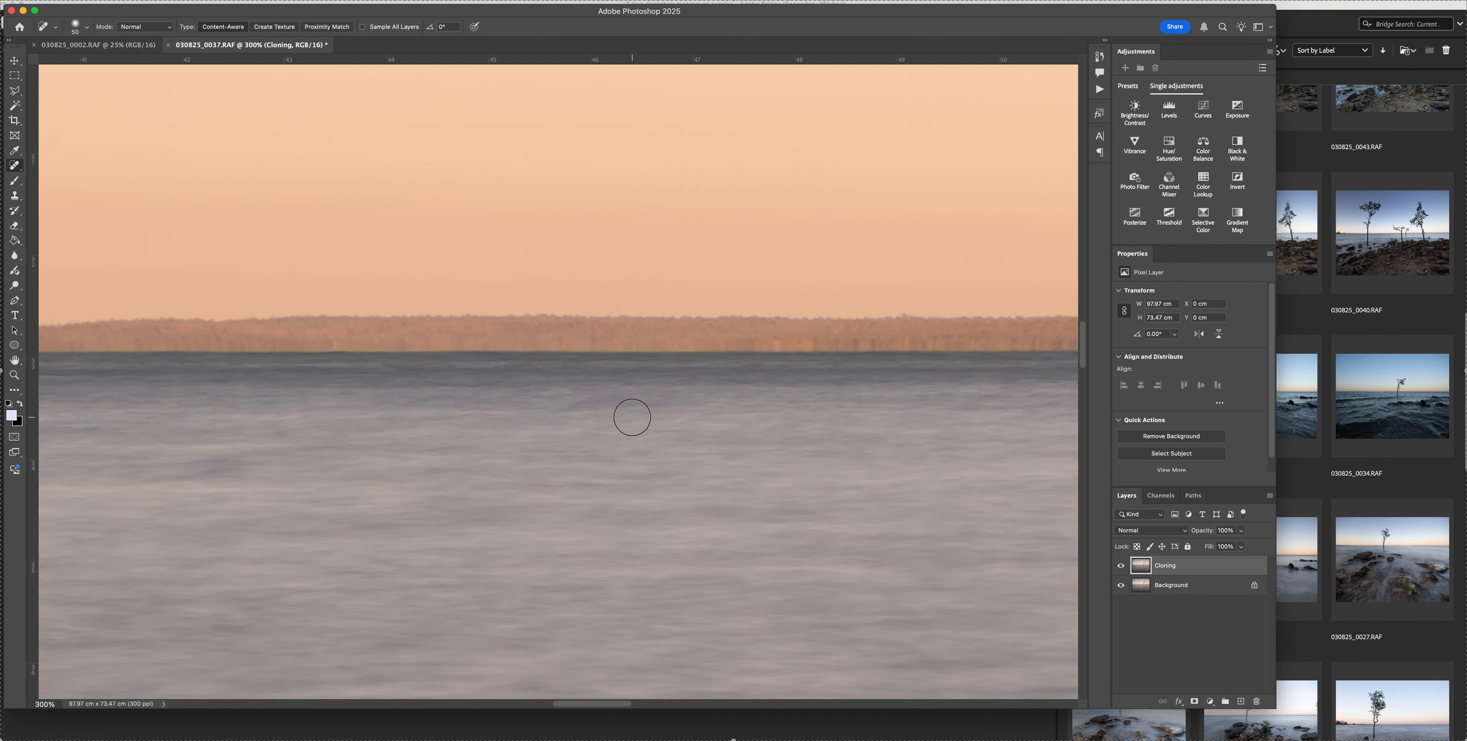
{"action": "scroll", "coordinate": [629, 417], "scroll_direction": "left", "scroll_amount": 12}
{"action": "scroll", "coordinate": [627, 417], "scroll_direction": "left", "scroll_amount": 20}
{"action": "scroll", "coordinate": [622, 415], "scroll_direction": "left", "scroll_amount": 1}
{"action": "key", "text": "bracketleft"}
{"action": "key", "text": "bracketleft"}
{"action": "key", "text": "bracketleft"}
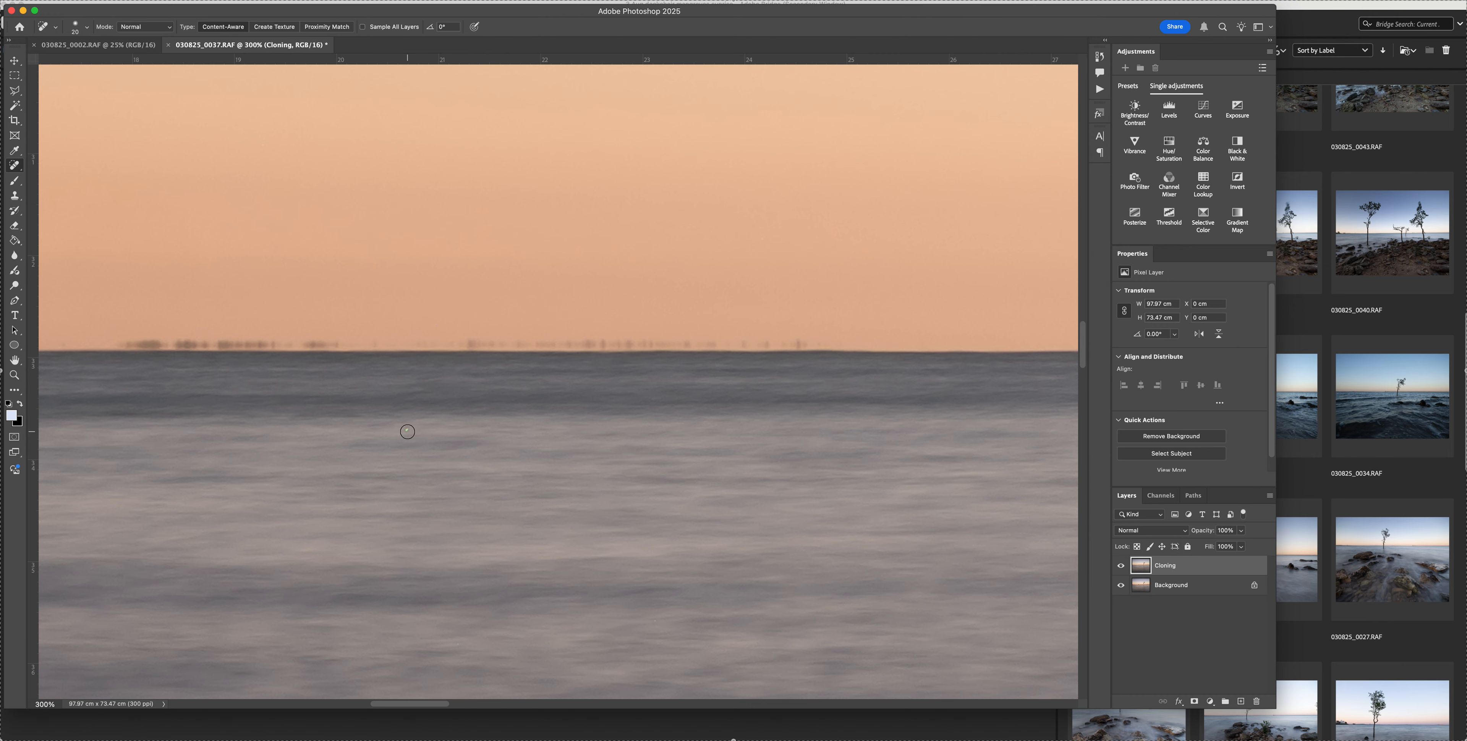
{"action": "scroll", "coordinate": [446, 426], "scroll_direction": "left", "scroll_amount": 20}
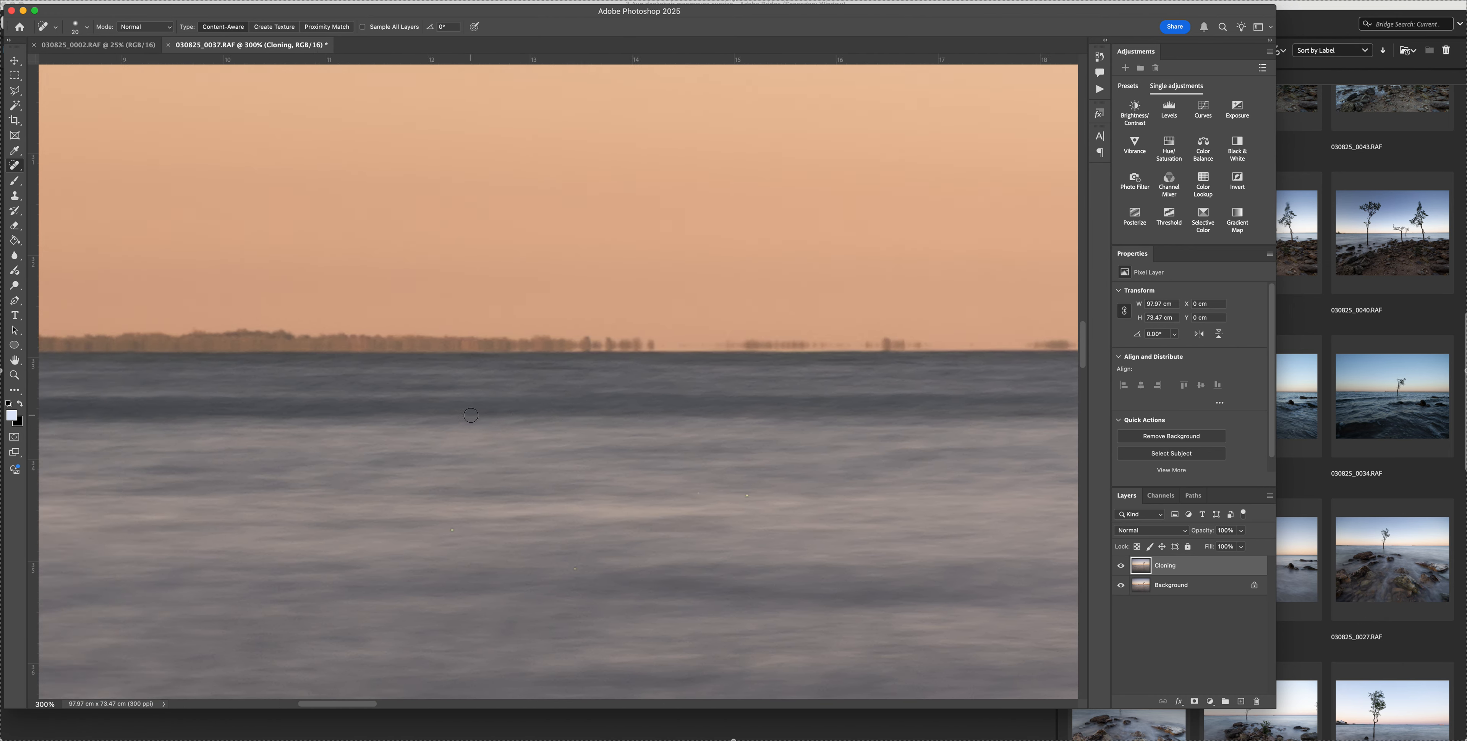
{"action": "scroll", "coordinate": [470, 415], "scroll_direction": "left", "scroll_amount": 8}
{"action": "scroll", "coordinate": [452, 406], "scroll_direction": "right", "scroll_amount": 15}
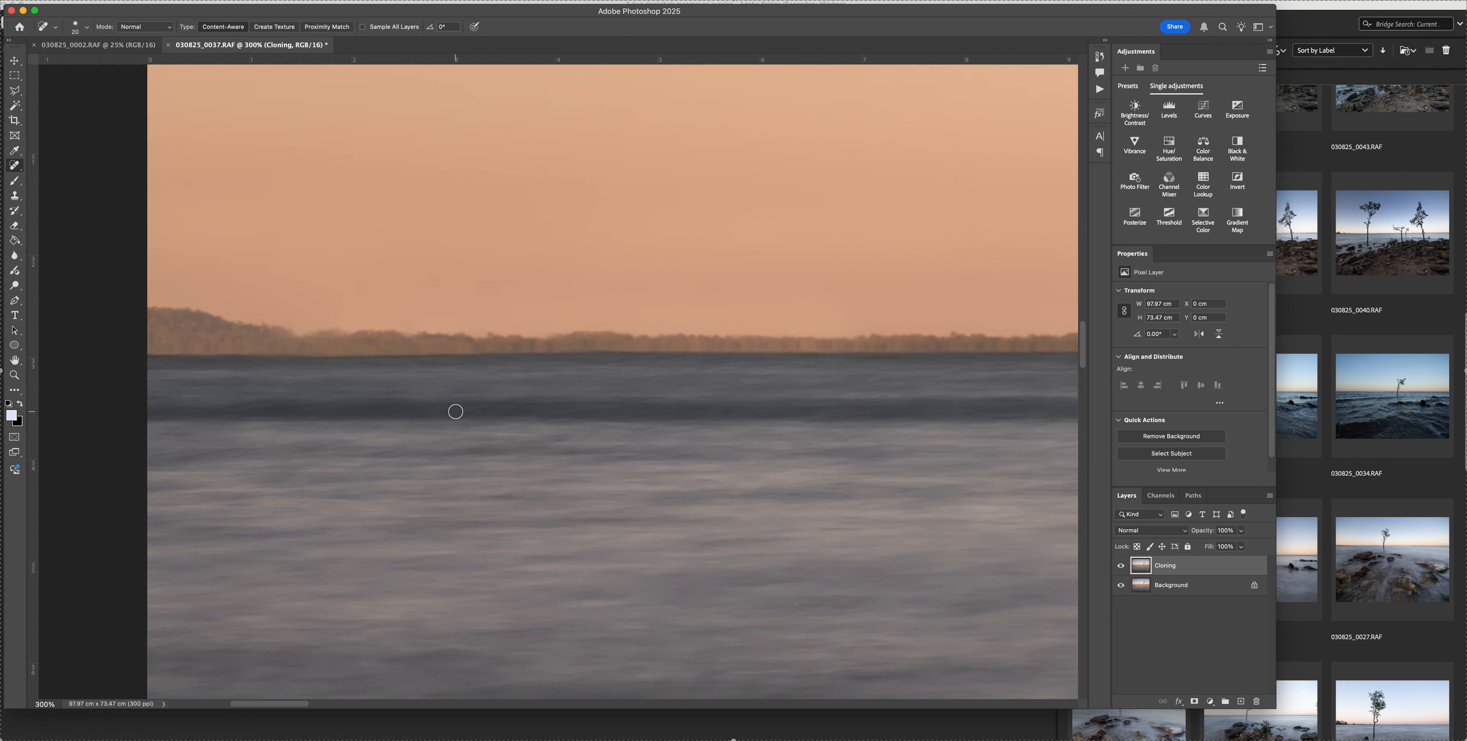
Examine the open water below the horizon at 300% for bright specks and other blemishes
{"action": "scroll", "coordinate": [455, 411], "scroll_direction": "down", "scroll_amount": 10}
{"action": "scroll", "coordinate": [450, 410], "scroll_direction": "right", "scroll_amount": 12}
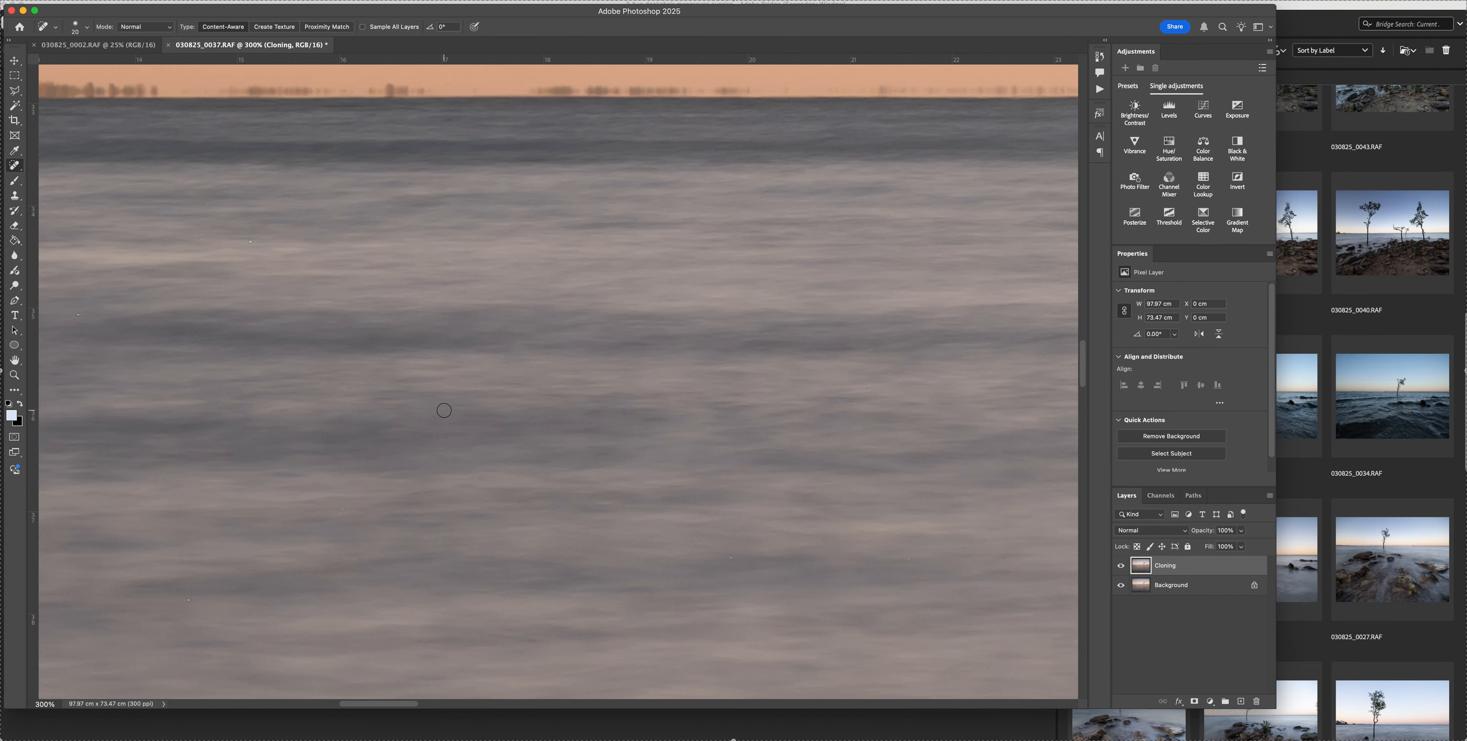
{"action": "scroll", "coordinate": [444, 410], "scroll_direction": "down", "scroll_amount": 10}
{"action": "scroll", "coordinate": [443, 407], "scroll_direction": "right", "scroll_amount": 12}
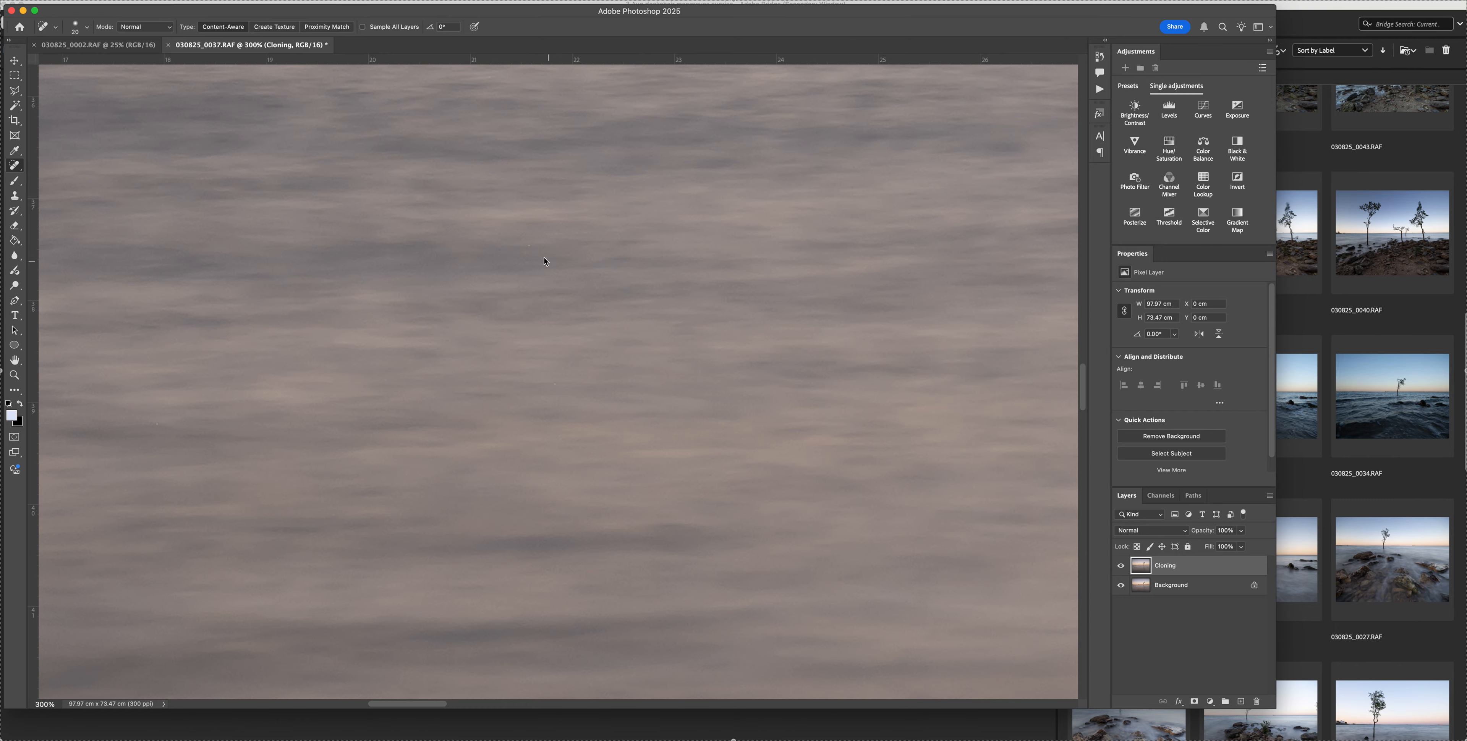
{"action": "scroll", "coordinate": [695, 317], "scroll_direction": "right", "scroll_amount": 20}
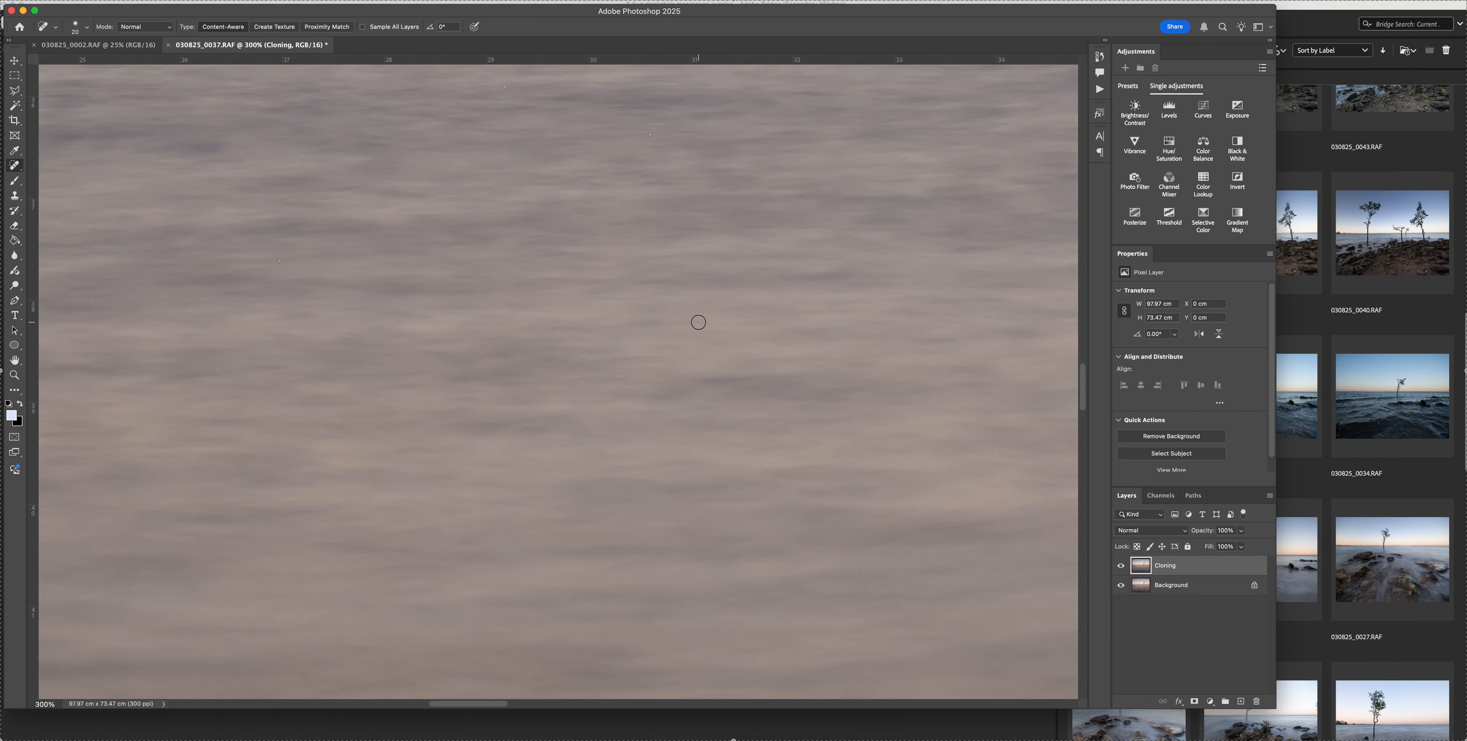
{"action": "scroll", "coordinate": [677, 326], "scroll_direction": "right", "scroll_amount": 10}
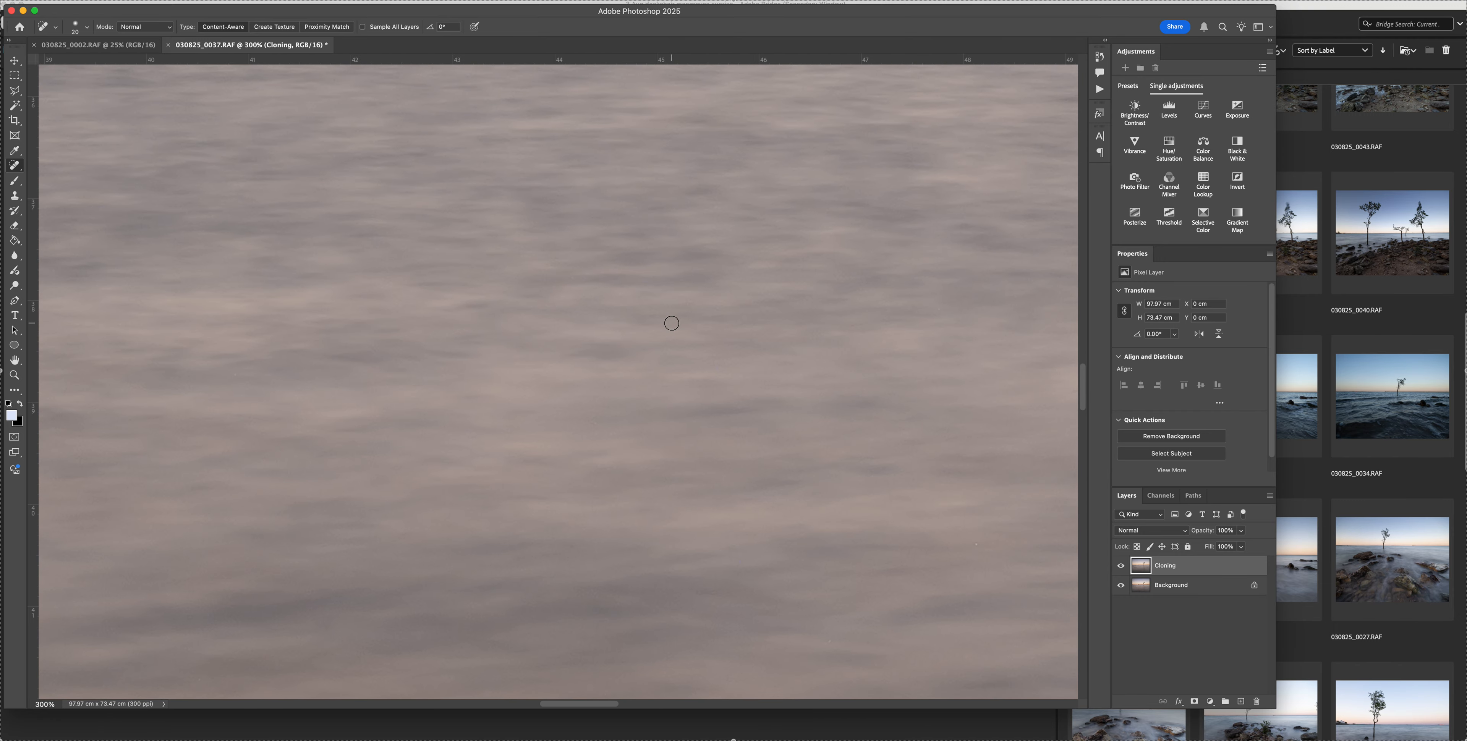
{"action": "key", "text": "super+minus"}
{"action": "key", "text": "super+minus"}
Inspect the mangrove trunk, its hanging leaves and the treeline behind it for remaining distractions
{"action": "scroll", "coordinate": [672, 323], "scroll_direction": "up", "scroll_amount": 10}
{"action": "scroll", "coordinate": [669, 333], "scroll_direction": "down", "scroll_amount": 15}
{"action": "scroll", "coordinate": [666, 345], "scroll_direction": "right", "scroll_amount": 10}
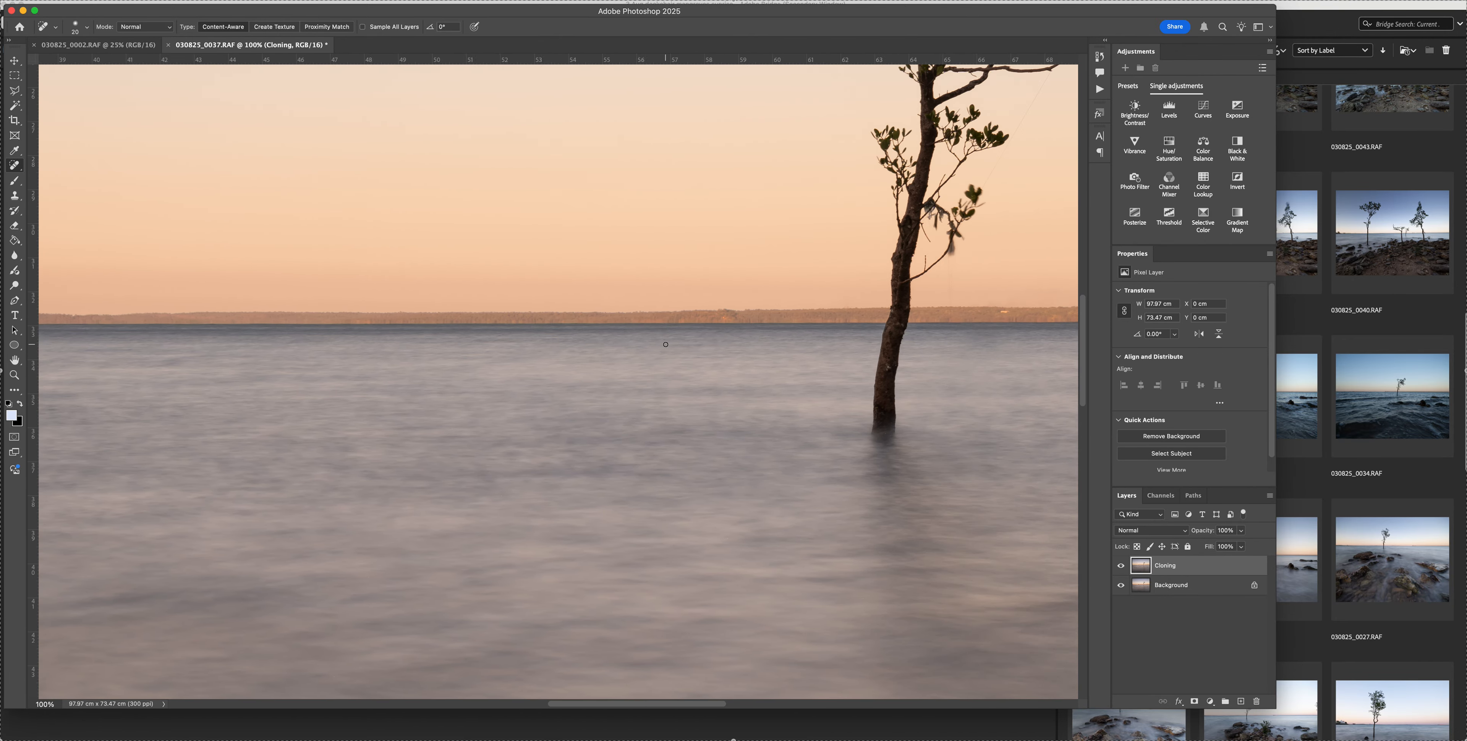
{"action": "scroll", "coordinate": [661, 336], "scroll_direction": "right", "scroll_amount": 8}
{"action": "scroll", "coordinate": [661, 336], "scroll_direction": "down", "scroll_amount": 3}
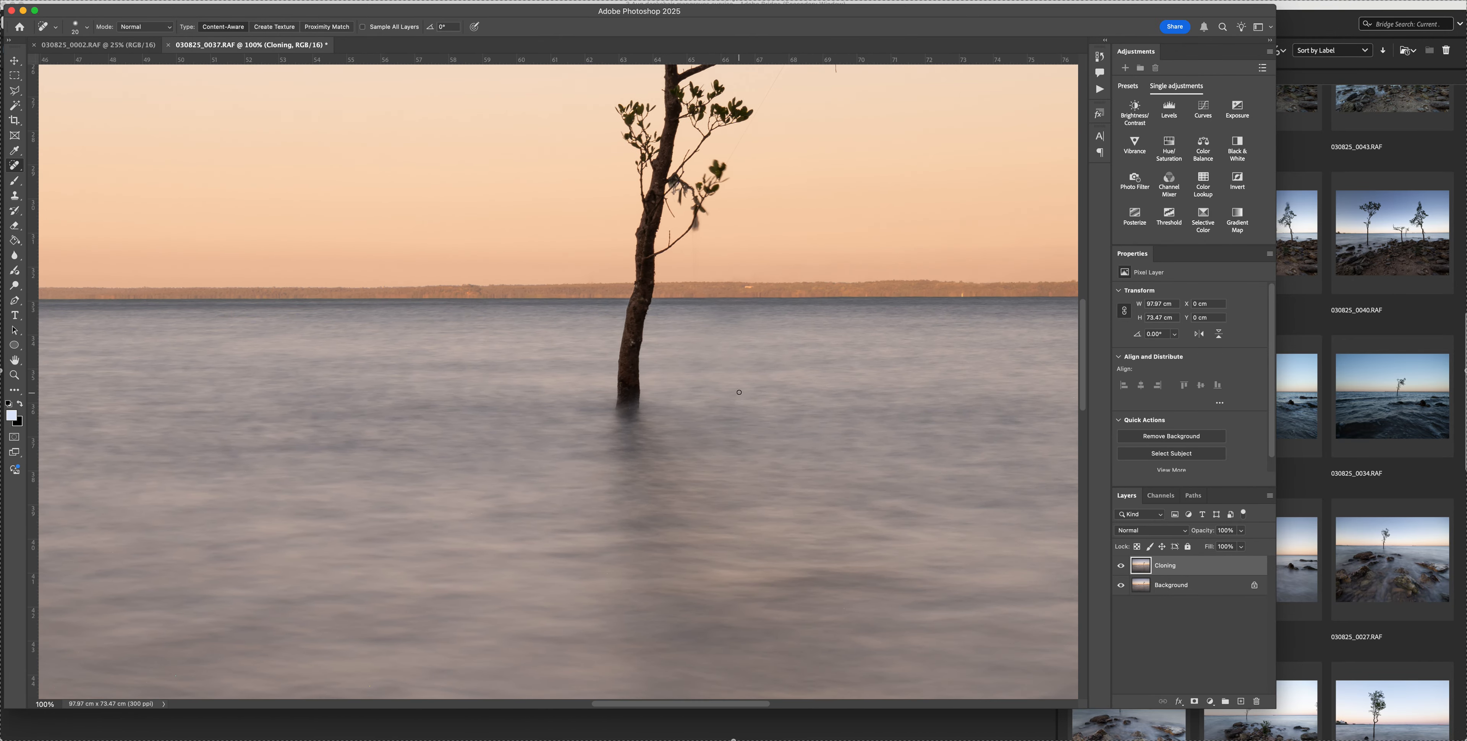
{"action": "scroll", "coordinate": [728, 388], "scroll_direction": "up", "scroll_amount": 5}
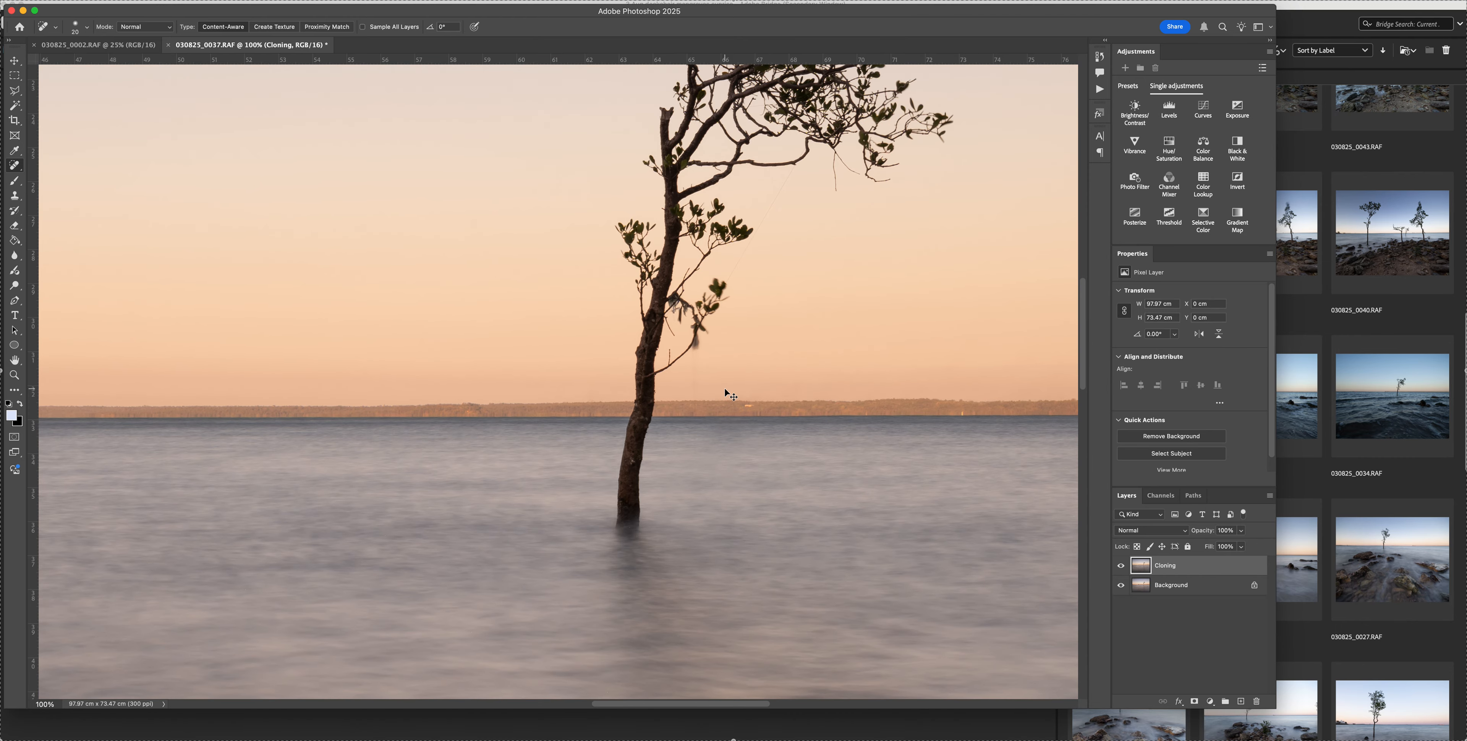
{"action": "scroll", "coordinate": [725, 389], "scroll_direction": "up", "scroll_amount": 6}
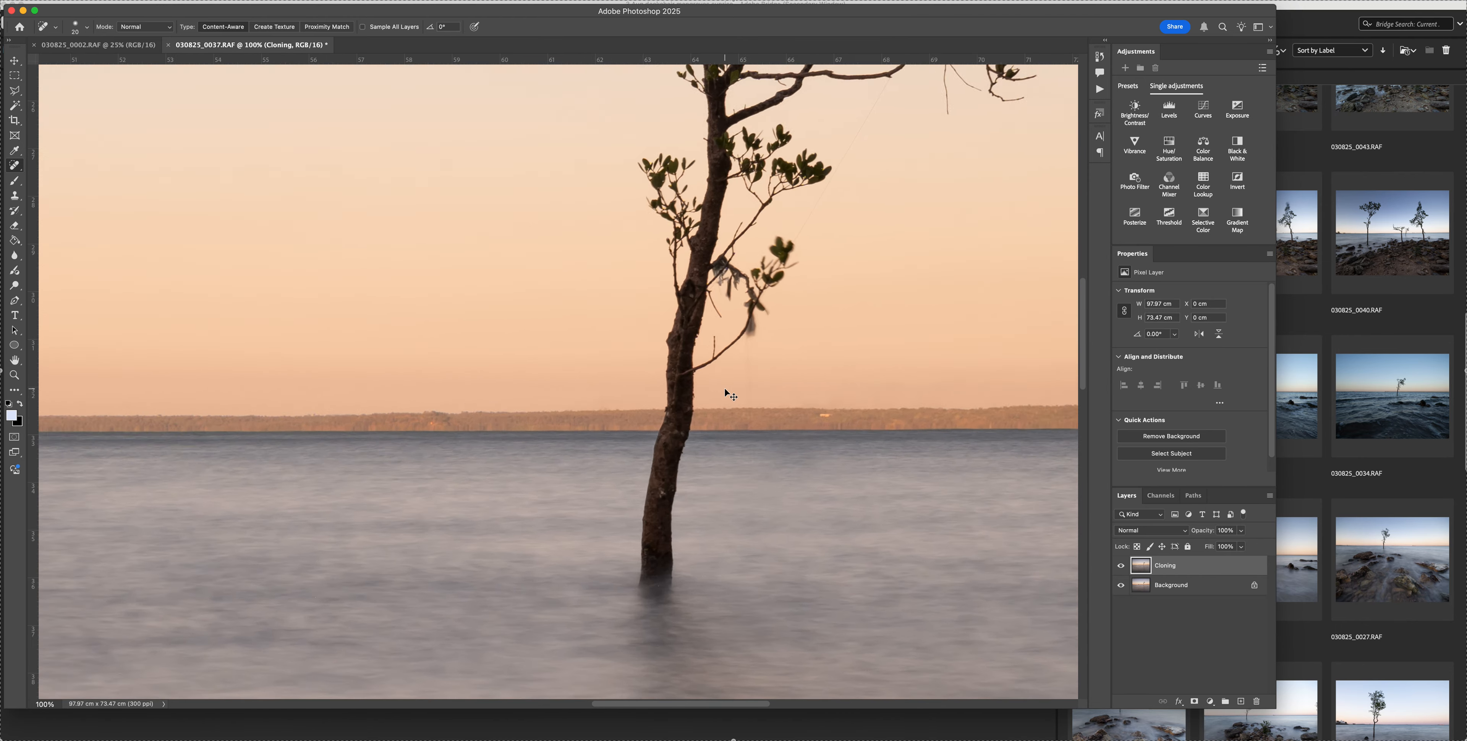
{"action": "scroll", "coordinate": [724, 388], "scroll_direction": "right", "scroll_amount": 3}
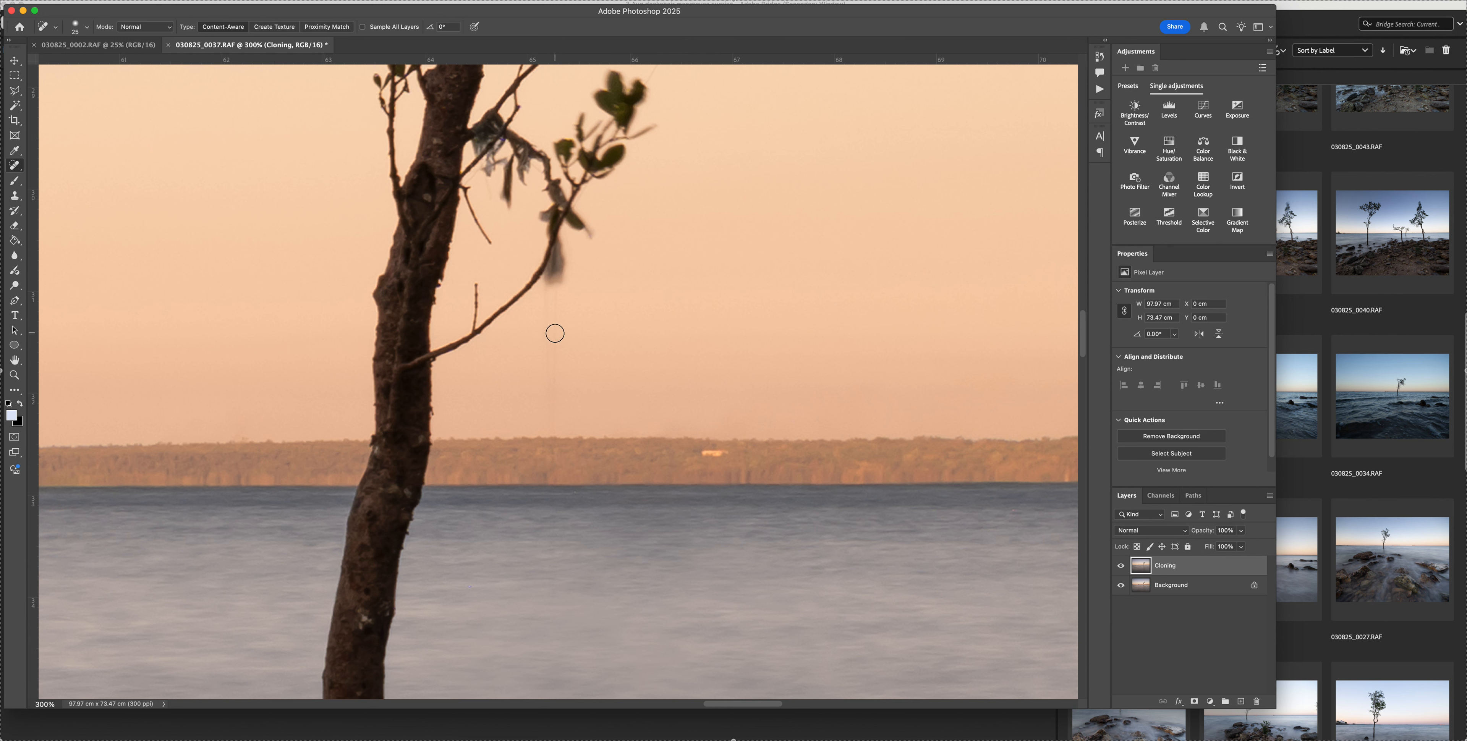
Heal out the faint vertical line in the sky between the hanging leaves and the treeline
{"action": "key", "text": "bracketright"}
{"action": "left_click_drag", "start_coordinate": [546, 297], "coordinate": [547, 419]}
{"action": "scroll", "coordinate": [579, 414], "scroll_direction": "down", "scroll_amount": 2}
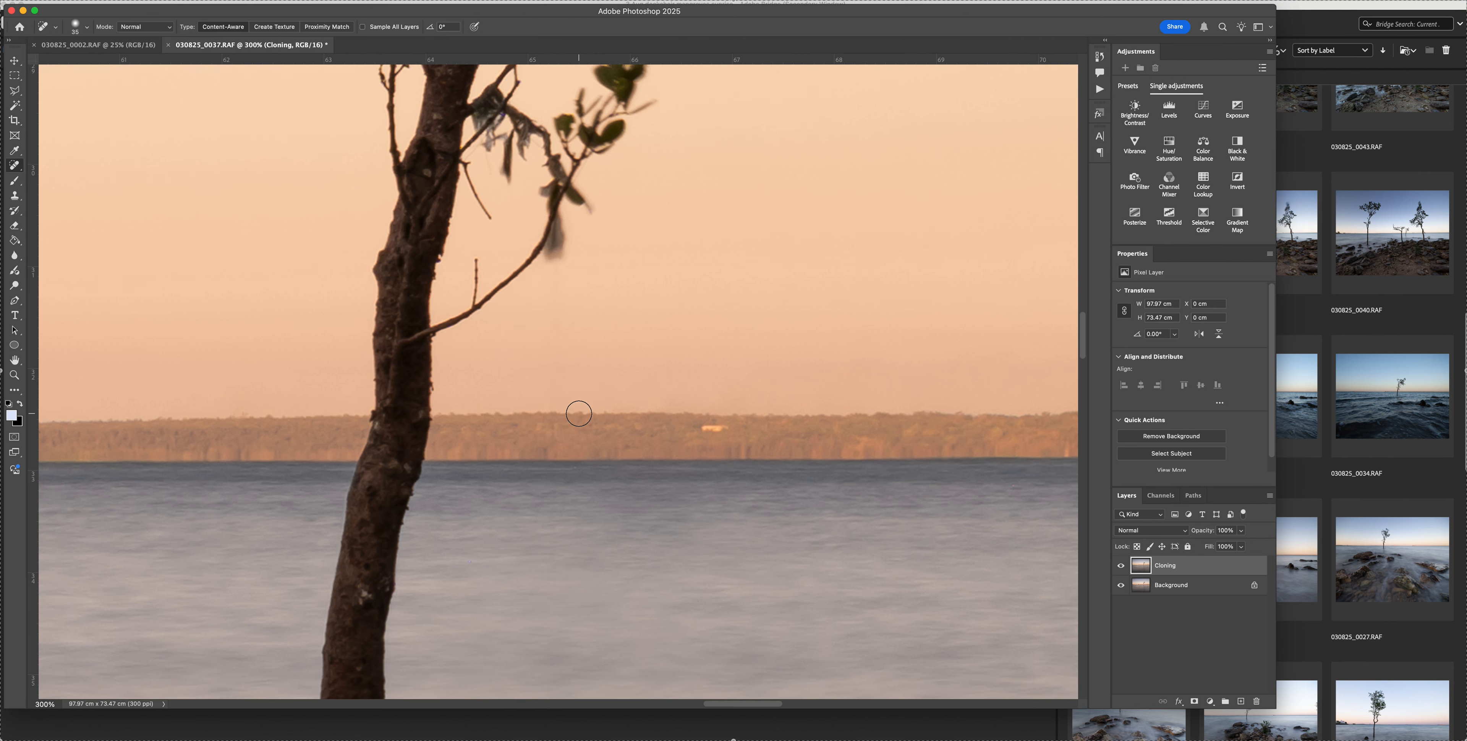
{"action": "scroll", "coordinate": [579, 414], "scroll_direction": "up", "scroll_amount": 1}
{"action": "left_click_drag", "start_coordinate": [557, 282], "coordinate": [560, 309]}
{"action": "scroll", "coordinate": [621, 356], "scroll_direction": "down", "scroll_amount": 7}
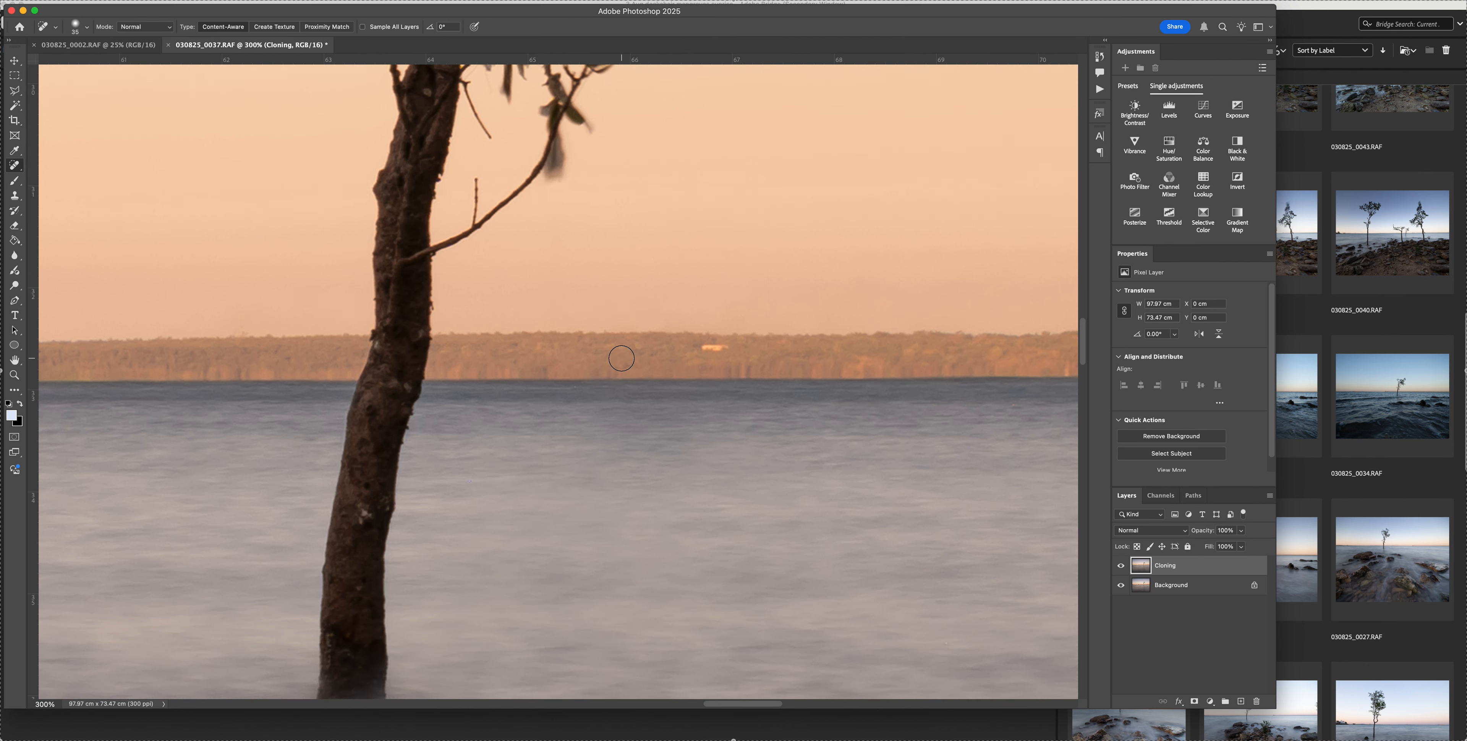
{"action": "scroll", "coordinate": [622, 359], "scroll_direction": "down", "scroll_amount": 10}
{"action": "scroll", "coordinate": [621, 359], "scroll_direction": "up", "scroll_amount": 10}
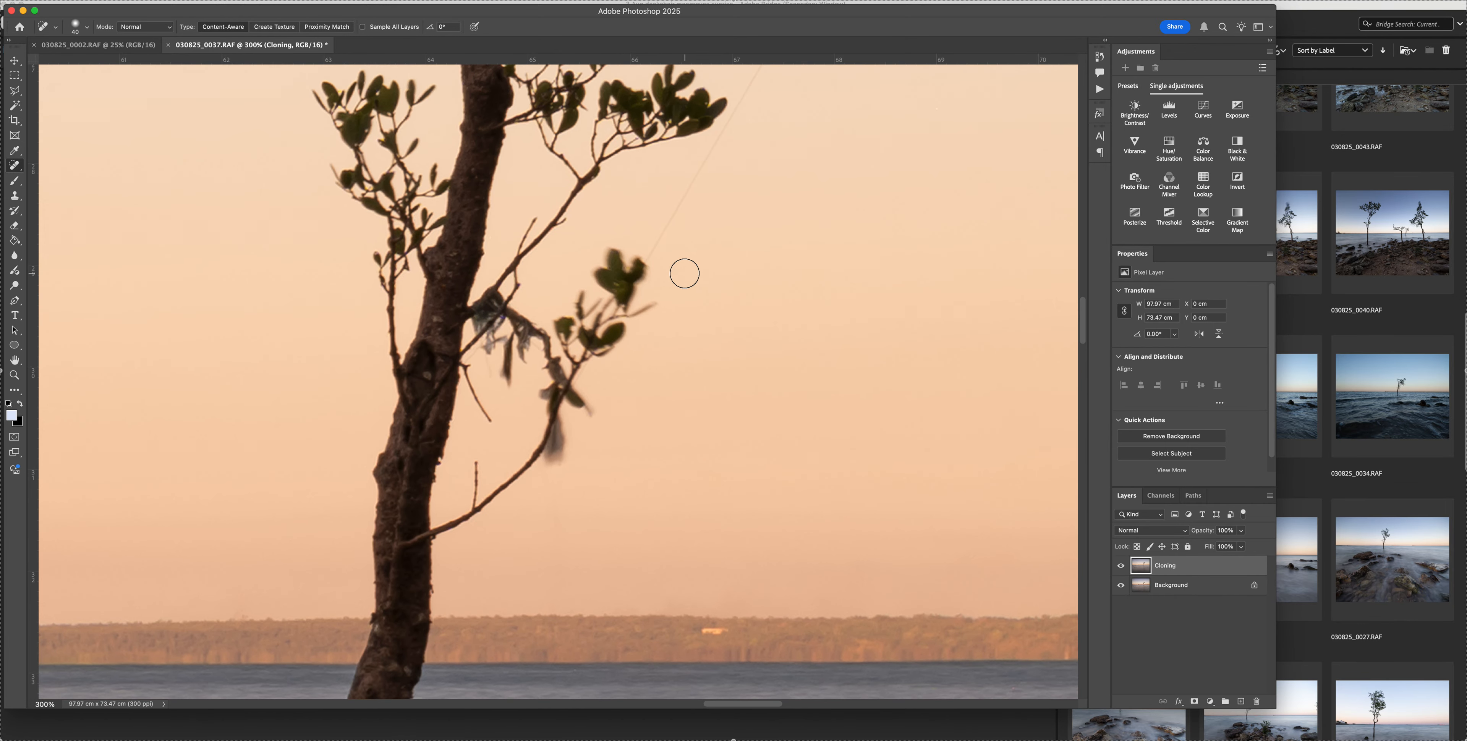
Heal away the lower stretch of the thin diagonal thread rising from the small leaf cluster right of the trunk
{"action": "key", "text": "bracketleft"}
{"action": "scroll", "coordinate": [674, 274], "scroll_direction": "up", "scroll_amount": 2}
{"action": "scroll", "coordinate": [675, 274], "scroll_direction": "right", "scroll_amount": 2}
{"action": "scroll", "coordinate": [675, 273], "scroll_direction": "up", "scroll_amount": 2}
{"action": "scroll", "coordinate": [675, 273], "scroll_direction": "right", "scroll_amount": 2}
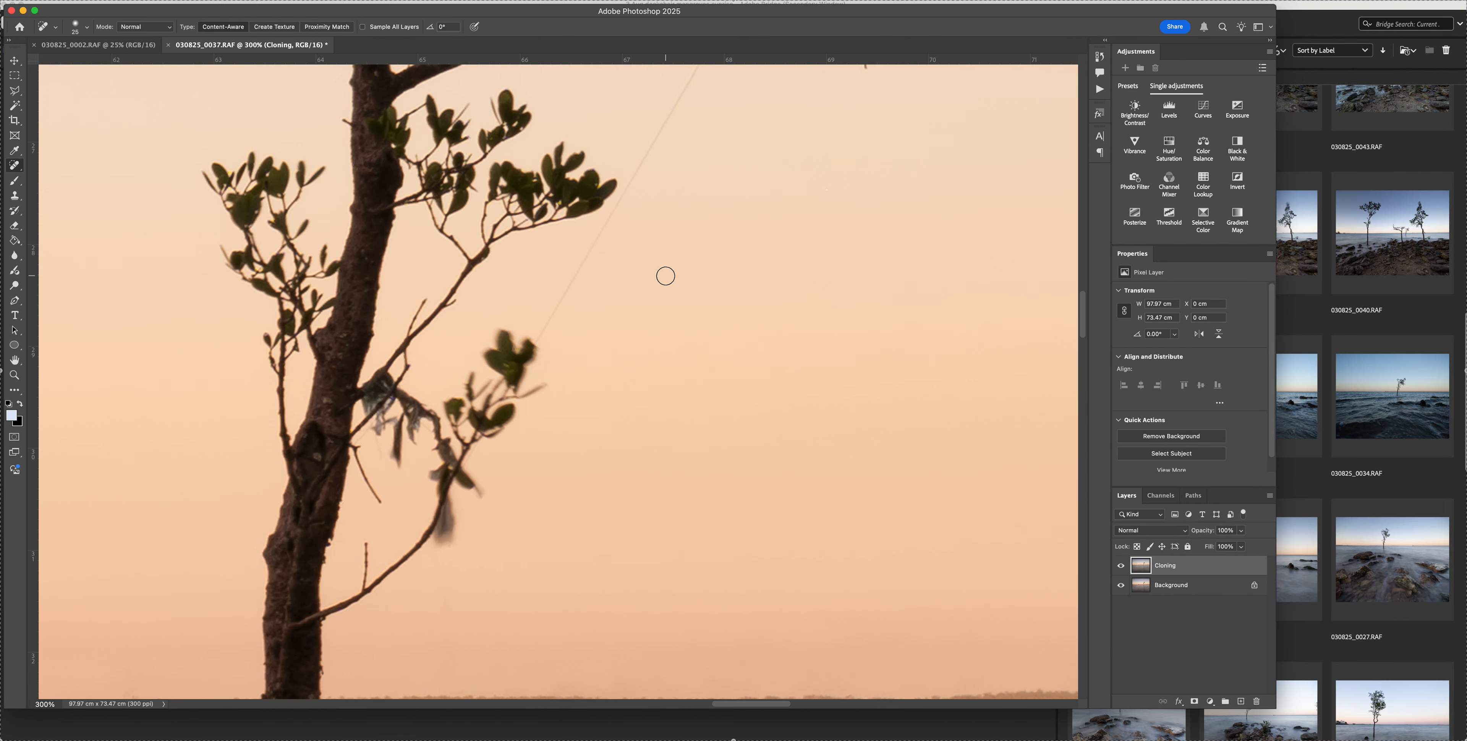
{"action": "left_click_drag", "start_coordinate": [483, 392], "coordinate": [529, 309]}
{"action": "scroll", "coordinate": [574, 312], "scroll_direction": "up", "scroll_amount": 4}
{"action": "scroll", "coordinate": [574, 312], "scroll_direction": "right", "scroll_amount": 2}
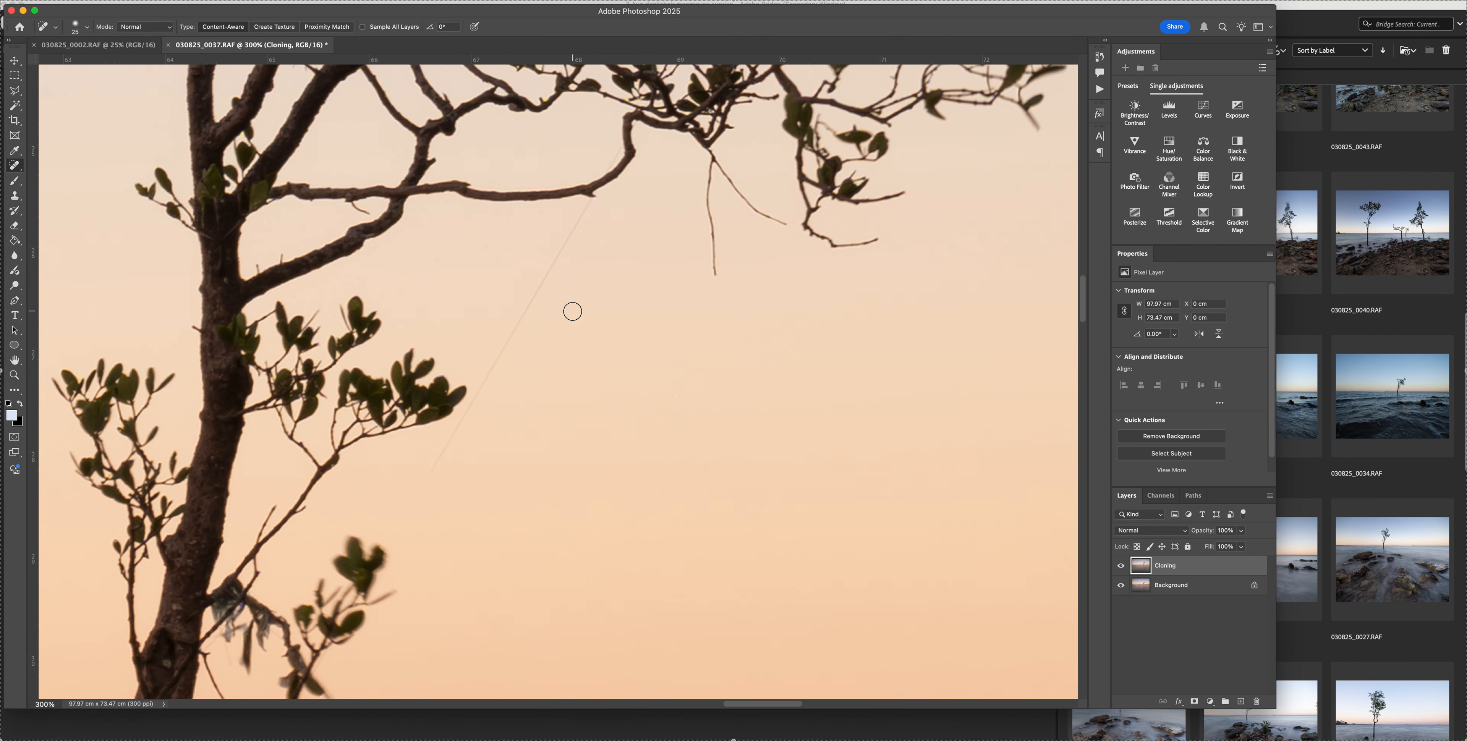
Heal away the rest of the diagonal thread up to the long horizontal branch
{"action": "mouse_move", "coordinate": [429, 501]}
{"action": "left_mouse_down"}
{"action": "mouse_move", "coordinate": [508, 351]}
{"action": "mouse_move", "coordinate": [561, 287]}
{"action": "left_mouse_up"}
{"action": "scroll", "coordinate": [570, 342], "scroll_direction": "up", "scroll_amount": 2}
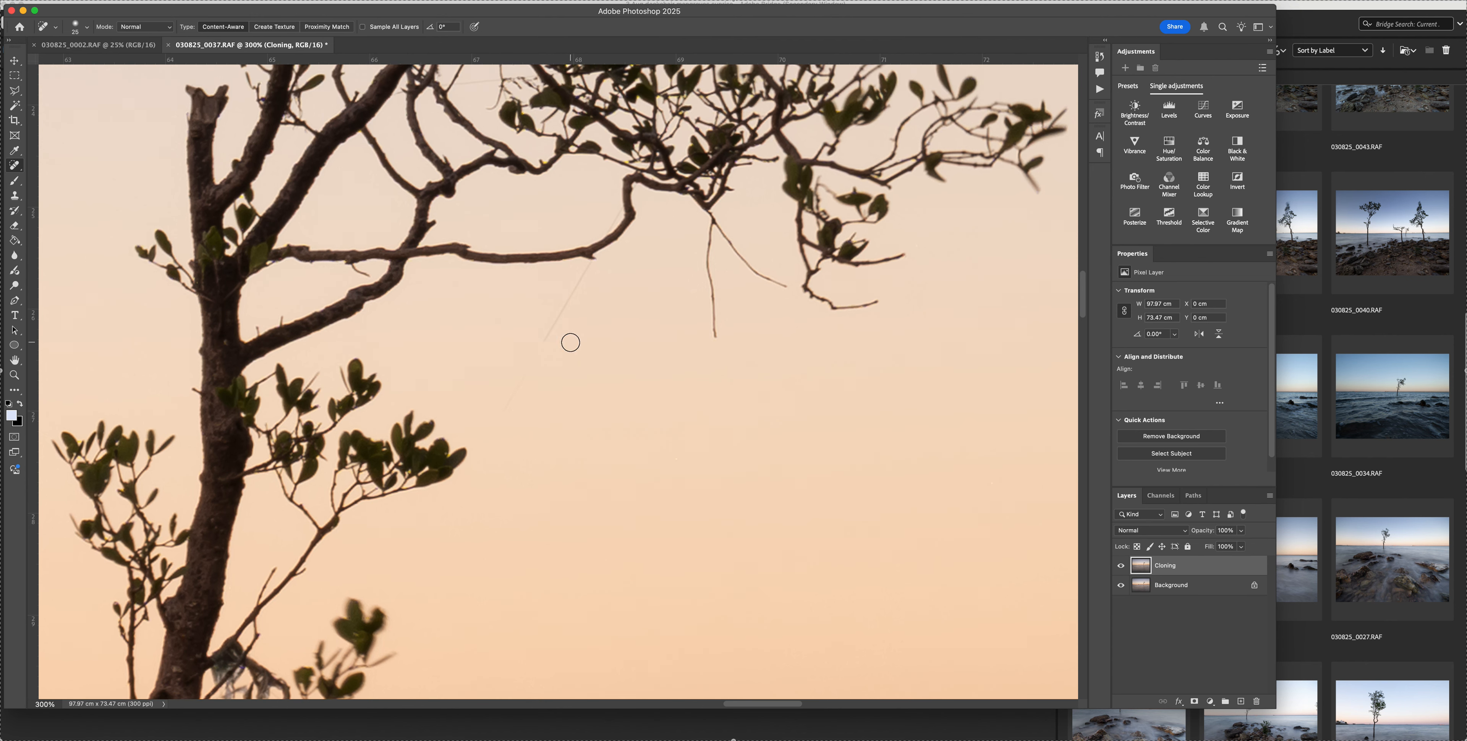
{"action": "left_click_drag", "start_coordinate": [532, 374], "coordinate": [495, 412]}
{"action": "scroll", "coordinate": [593, 361], "scroll_direction": "up", "scroll_amount": 5}
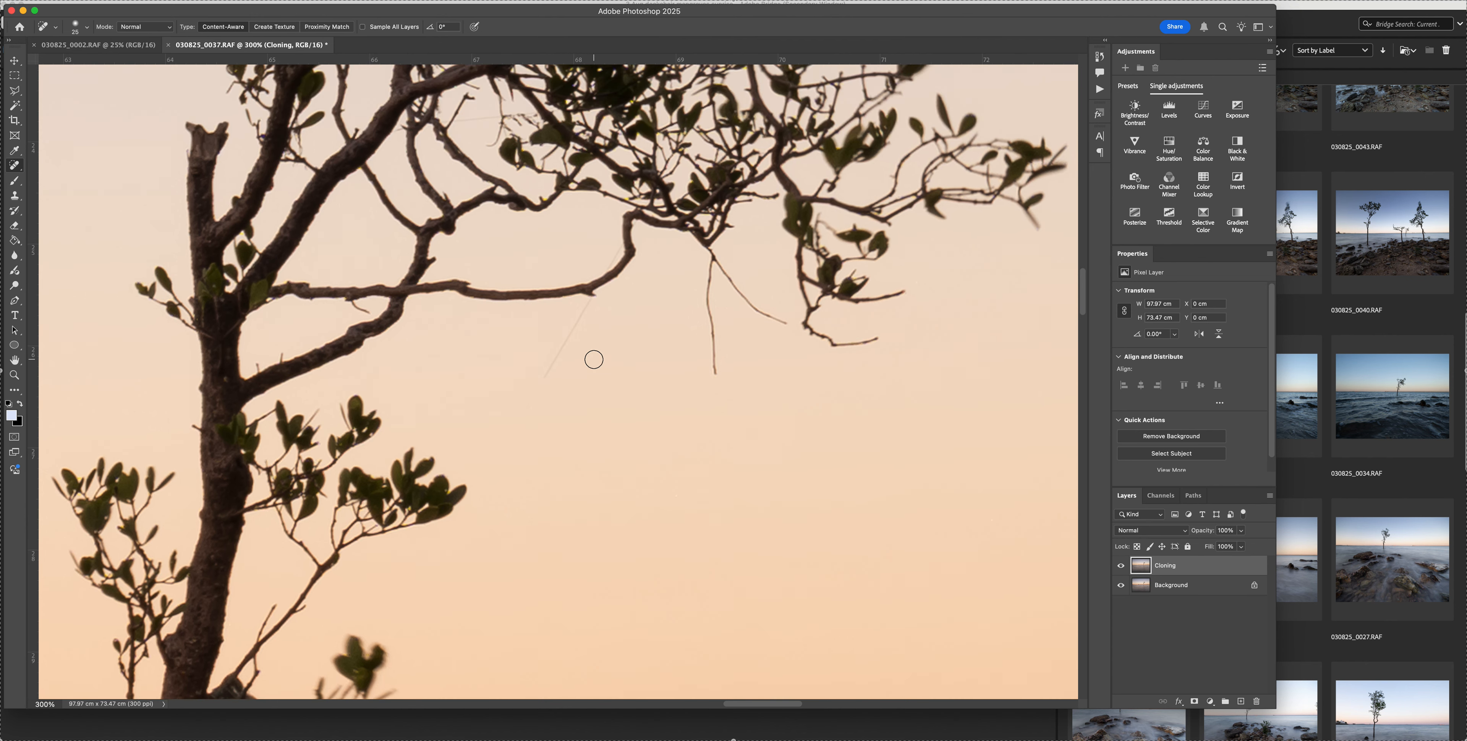
{"action": "left_click_drag", "start_coordinate": [542, 451], "coordinate": [627, 310]}
{"action": "scroll", "coordinate": [642, 418], "scroll_direction": "up", "scroll_amount": 10}
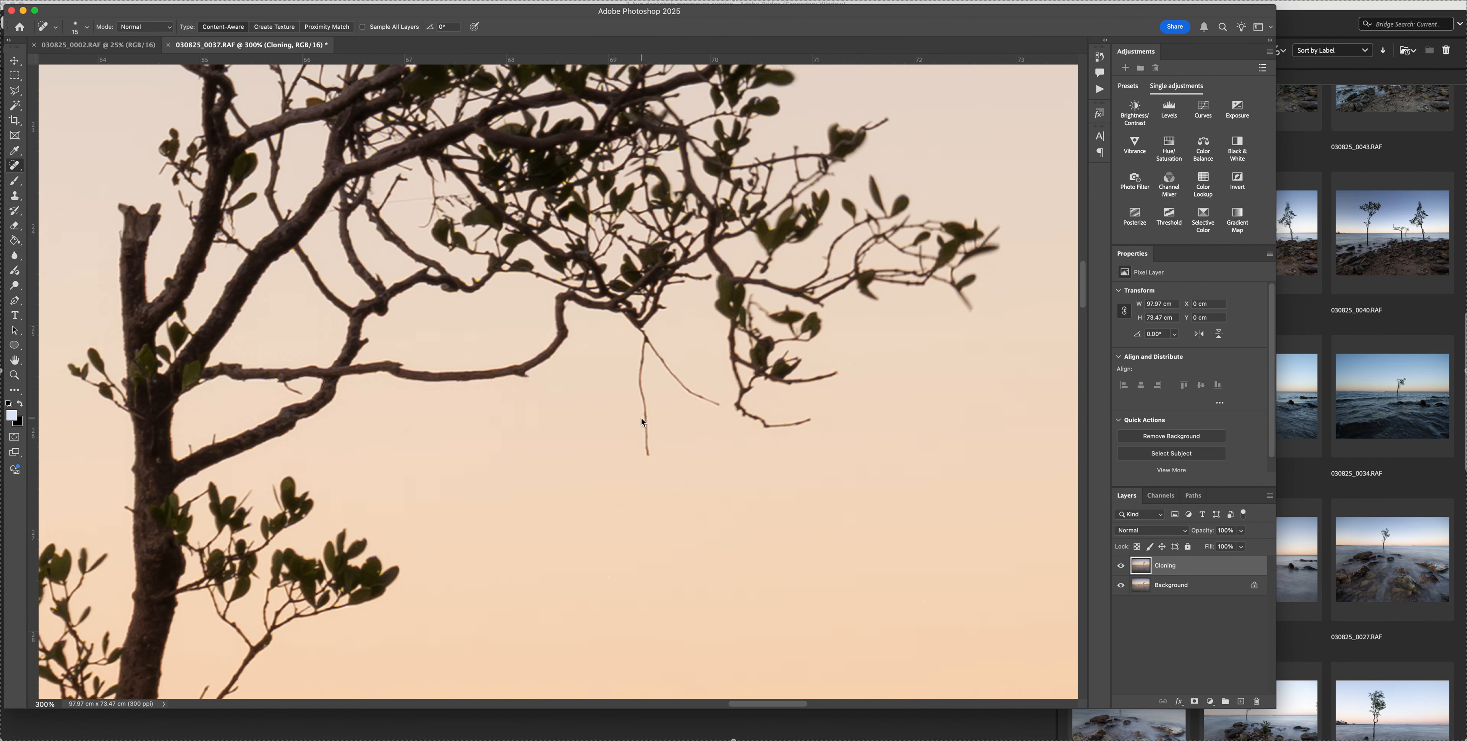
Heal out the blurred leaves and the arching twig at the canopy's upper right edge with a small brush
{"action": "scroll", "coordinate": [639, 419], "scroll_direction": "up", "scroll_amount": 5}
{"action": "scroll", "coordinate": [639, 419], "scroll_direction": "right", "scroll_amount": 3}
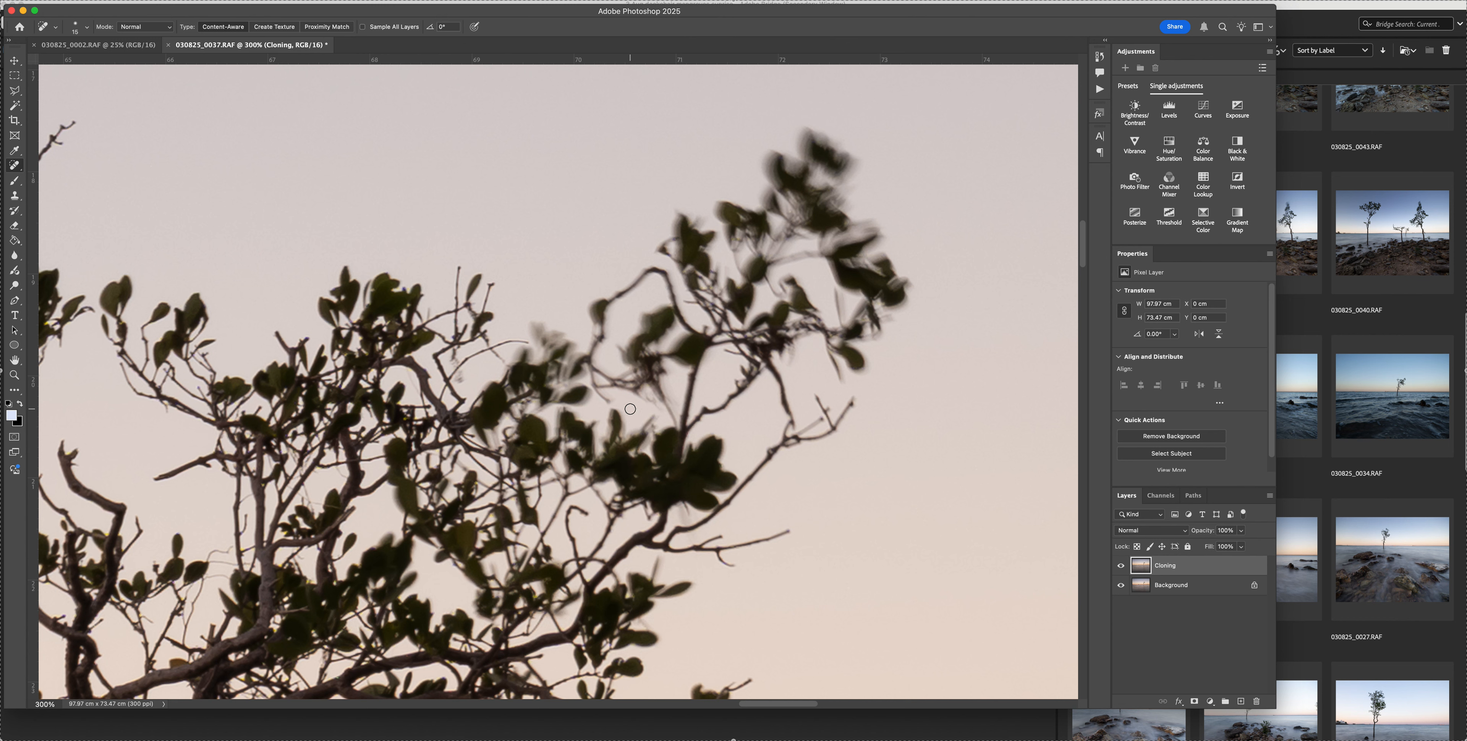
{"action": "mouse_move", "coordinate": [547, 345]}
{"action": "left_mouse_down"}
{"action": "mouse_move", "coordinate": [547, 328]}
{"action": "mouse_move", "coordinate": [539, 347]}
{"action": "mouse_move", "coordinate": [564, 335]}
{"action": "mouse_move", "coordinate": [543, 356]}
{"action": "mouse_move", "coordinate": [535, 325]}
{"action": "mouse_move", "coordinate": [548, 324]}
{"action": "mouse_move", "coordinate": [536, 354]}
{"action": "mouse_move", "coordinate": [553, 331]}
{"action": "mouse_move", "coordinate": [529, 334]}
{"action": "left_mouse_up"}
{"action": "mouse_move", "coordinate": [581, 405]}
{"action": "left_mouse_down"}
{"action": "mouse_move", "coordinate": [586, 371]}
{"action": "mouse_move", "coordinate": [570, 361]}
{"action": "left_mouse_up"}
{"action": "scroll", "coordinate": [643, 383], "scroll_direction": "right", "scroll_amount": 5}
{"action": "scroll", "coordinate": [643, 384], "scroll_direction": "up", "scroll_amount": 1}
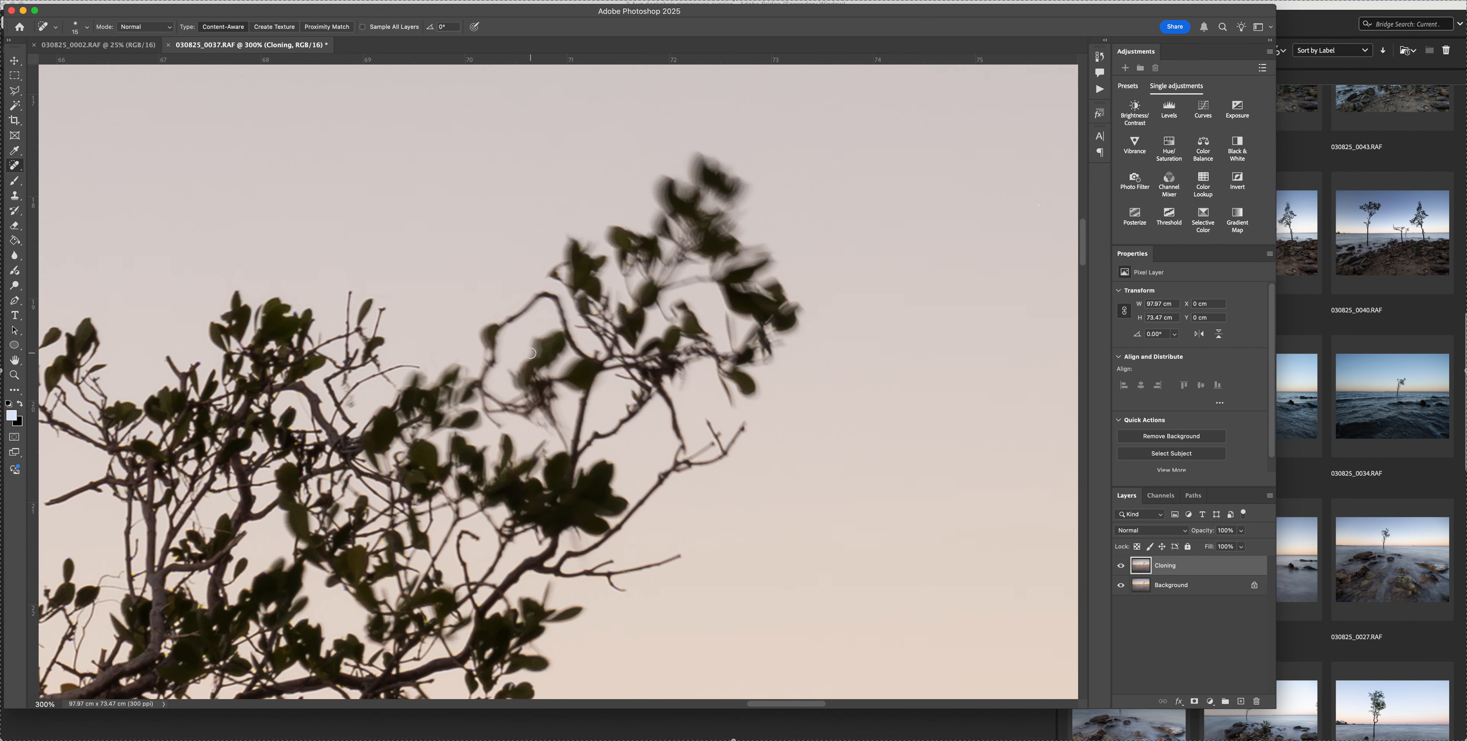
{"action": "mouse_move", "coordinate": [488, 375]}
{"action": "left_mouse_down"}
{"action": "mouse_move", "coordinate": [485, 328]}
{"action": "mouse_move", "coordinate": [543, 293]}
{"action": "mouse_move", "coordinate": [567, 366]}
{"action": "left_mouse_up"}
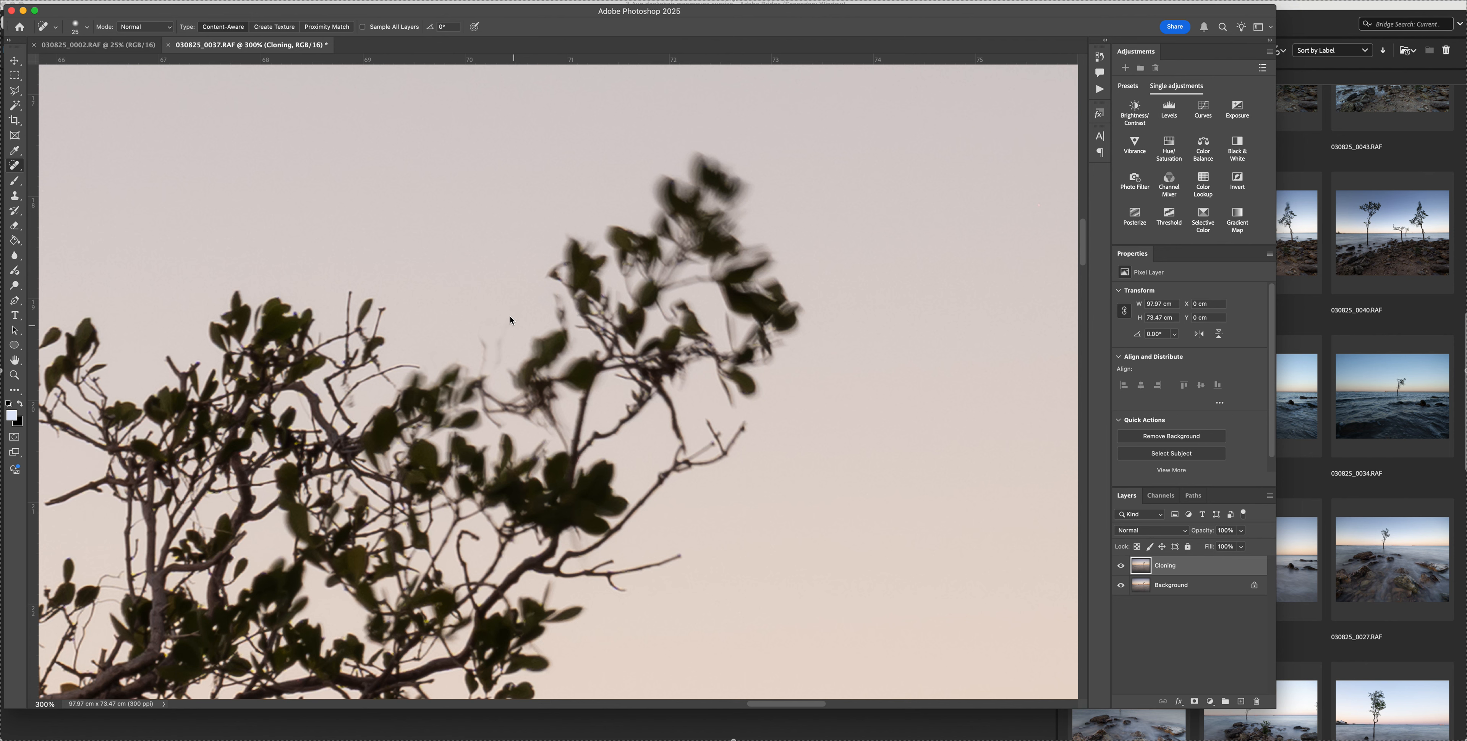
Save the layered image as 030825_0037.psd in Photoshop format with the sRGB profile embedded
{"action": "left_click", "coordinate": [113, 0]}
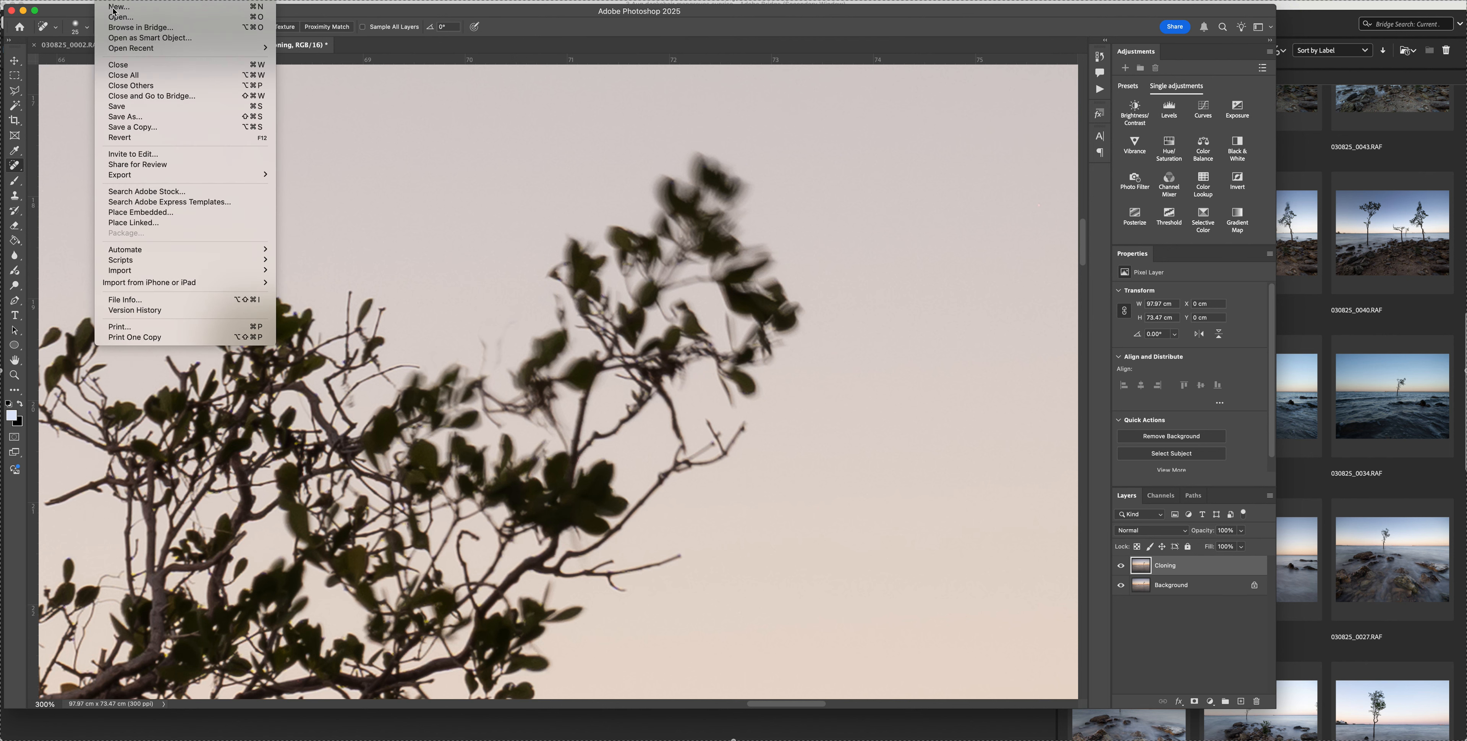
{"action": "left_click", "coordinate": [143, 117]}
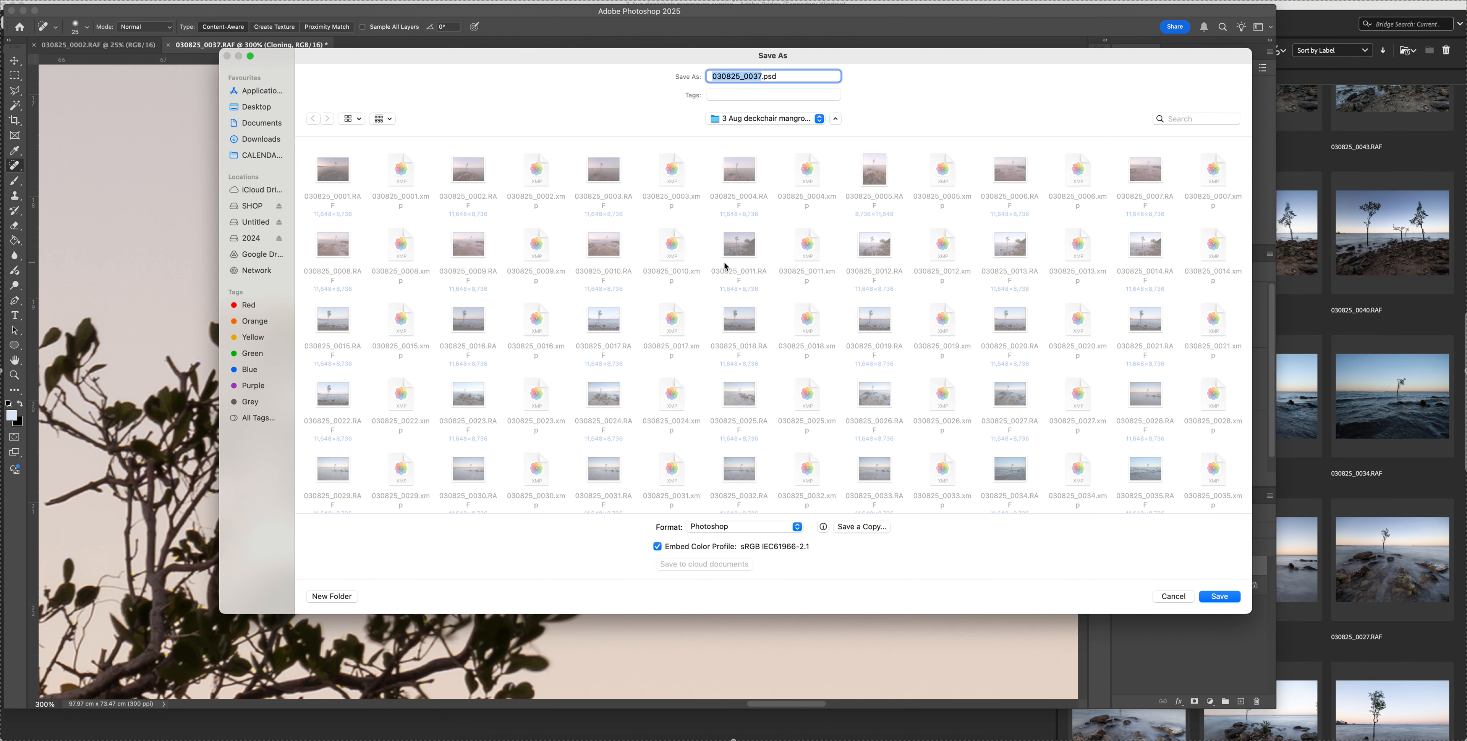
{"action": "key", "text": "Return"}
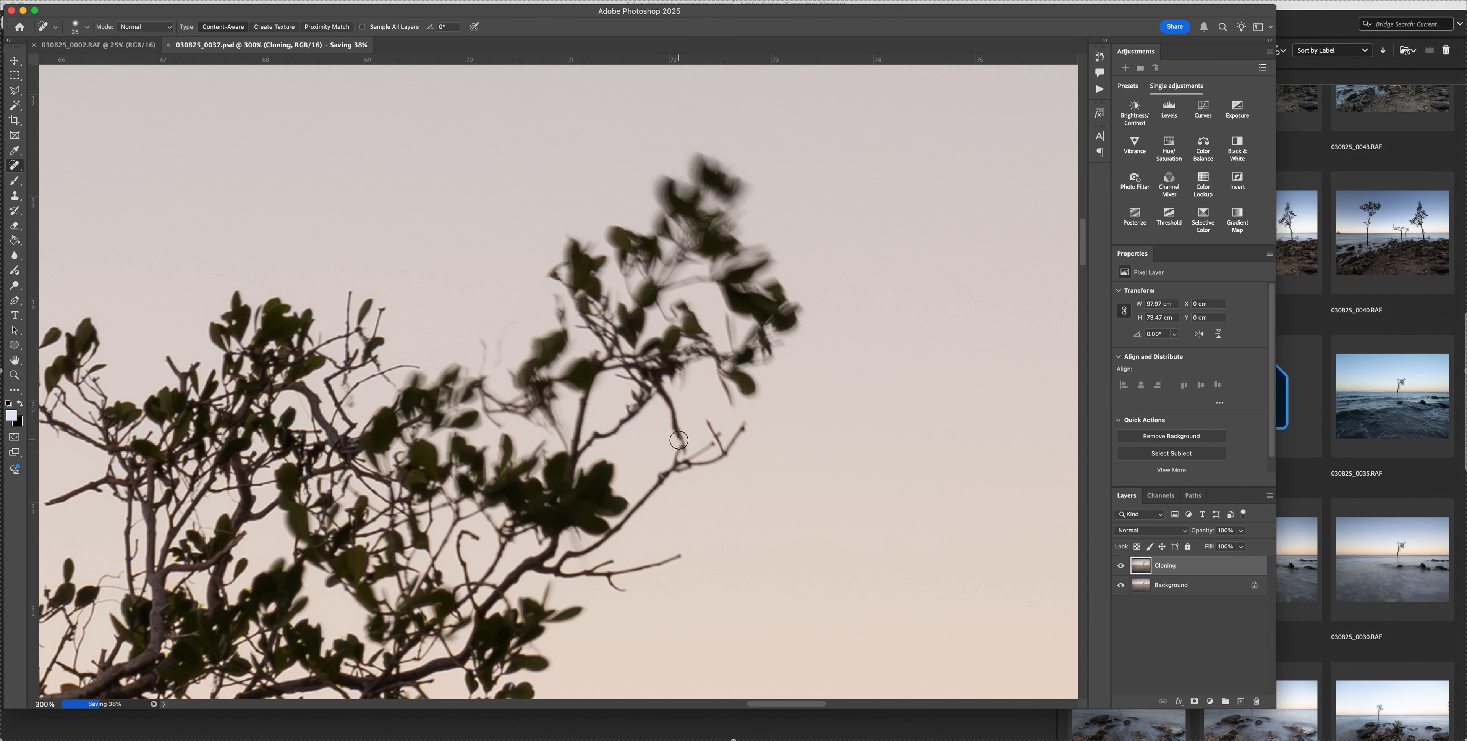
Remove the wind-blurred leafy branch at the treetop's upper right, starting with its thin stem, using an enlarged Spot Healing brush
{"action": "left_click_drag", "start_coordinate": [684, 449], "coordinate": [664, 397]}
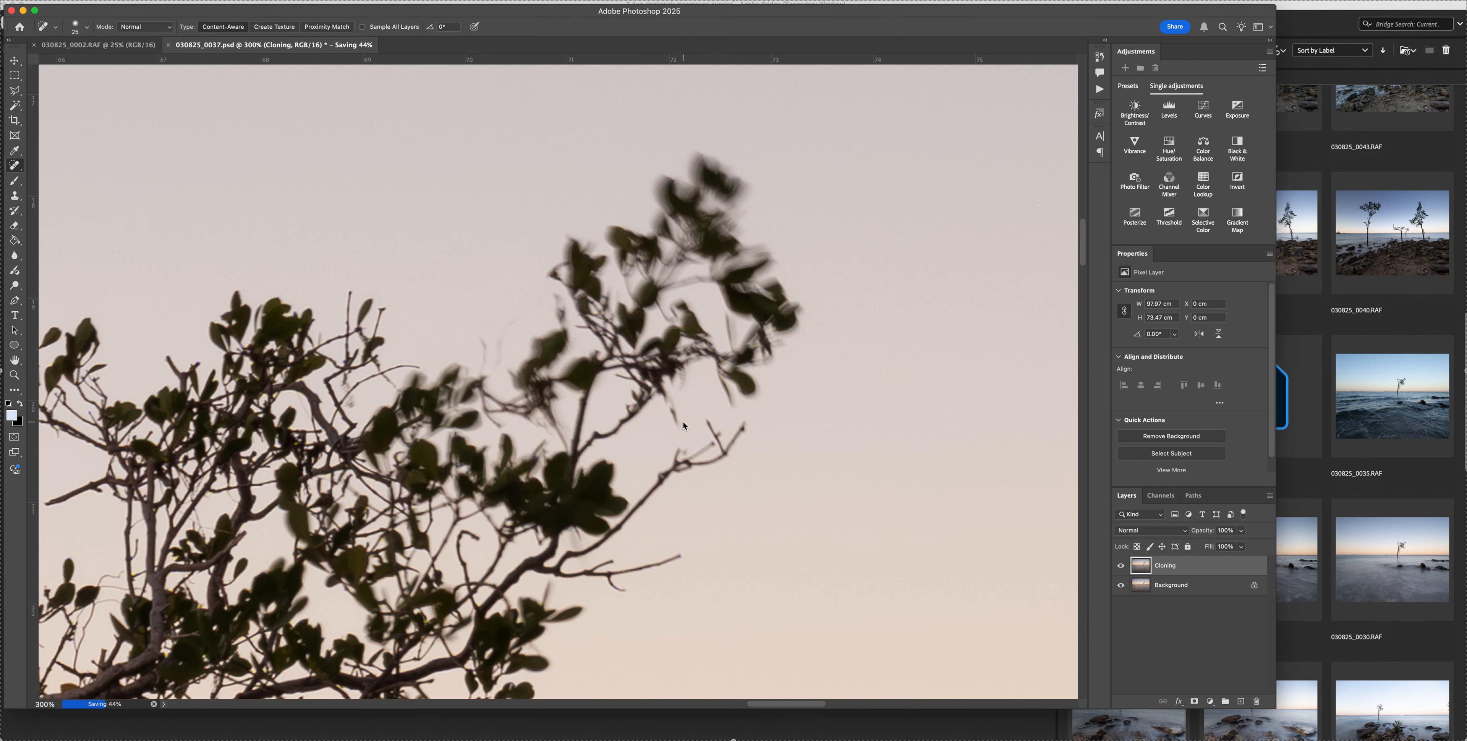
{"action": "left_click_drag", "start_coordinate": [683, 451], "coordinate": [673, 405]}
{"action": "key", "text": "bracketright"}
{"action": "key", "text": "bracketright"}
{"action": "mouse_move", "coordinate": [500, 351]}
{"action": "left_mouse_down"}
{"action": "mouse_move", "coordinate": [536, 282]}
{"action": "mouse_move", "coordinate": [701, 164]}
{"action": "mouse_move", "coordinate": [721, 180]}
{"action": "mouse_move", "coordinate": [685, 206]}
{"action": "mouse_move", "coordinate": [691, 225]}
{"action": "mouse_move", "coordinate": [764, 246]}
{"action": "mouse_move", "coordinate": [786, 313]}
{"action": "mouse_move", "coordinate": [750, 377]}
{"action": "mouse_move", "coordinate": [729, 390]}
{"action": "mouse_move", "coordinate": [715, 353]}
{"action": "mouse_move", "coordinate": [732, 308]}
{"action": "mouse_move", "coordinate": [666, 340]}
{"action": "mouse_move", "coordinate": [712, 331]}
{"action": "mouse_move", "coordinate": [641, 296]}
{"action": "mouse_move", "coordinate": [675, 239]}
{"action": "mouse_move", "coordinate": [609, 256]}
{"action": "mouse_move", "coordinate": [568, 290]}
{"action": "mouse_move", "coordinate": [524, 371]}
{"action": "mouse_move", "coordinate": [575, 376]}
{"action": "mouse_move", "coordinate": [624, 339]}
{"action": "mouse_move", "coordinate": [610, 270]}
{"action": "mouse_move", "coordinate": [603, 324]}
{"action": "mouse_move", "coordinate": [658, 380]}
{"action": "mouse_move", "coordinate": [638, 387]}
{"action": "mouse_move", "coordinate": [701, 376]}
{"action": "left_mouse_up"}
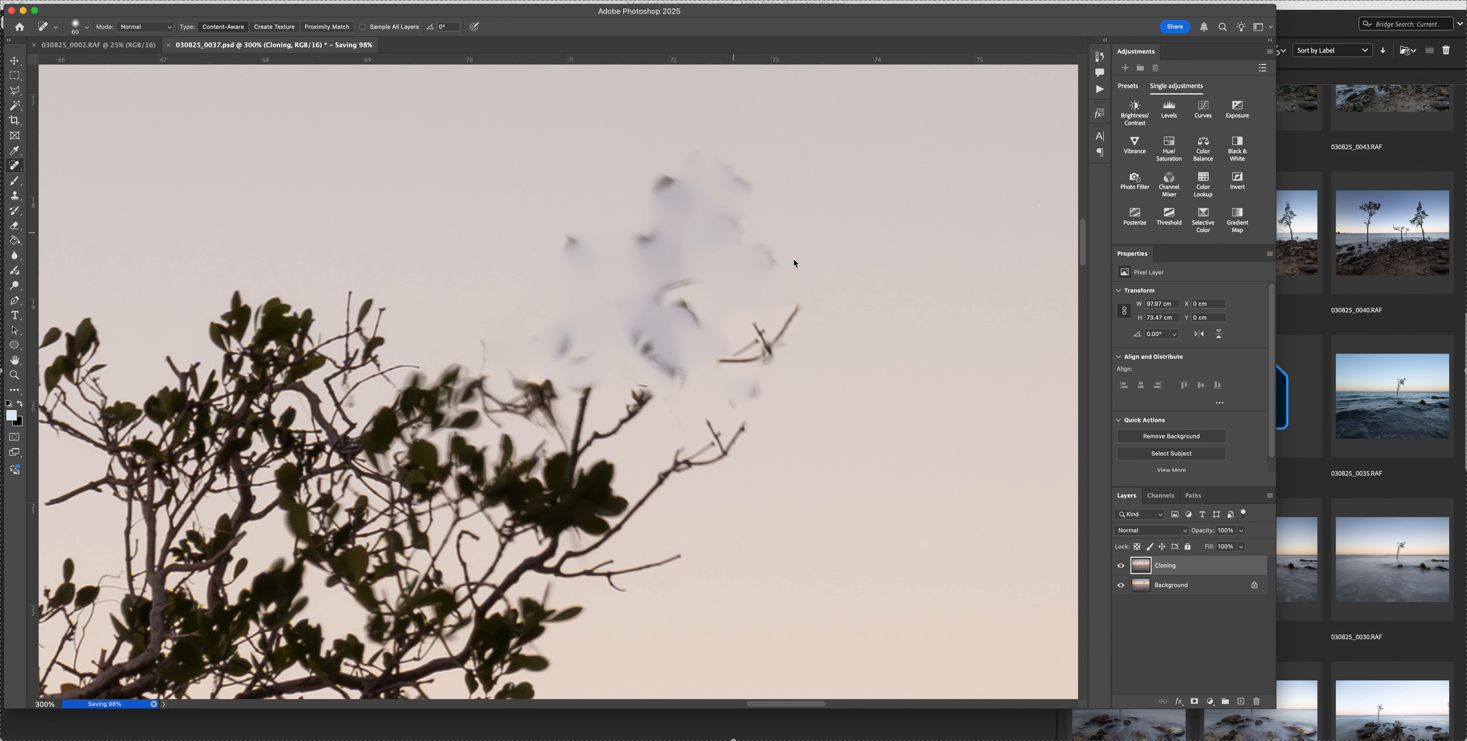
Heal the blurred leaf fragments between the canopy edge and the removed branch with a smaller brush
{"action": "key", "text": "bracketleft"}
{"action": "key", "text": "bracketleft"}
{"action": "mouse_move", "coordinate": [490, 353]}
{"action": "left_mouse_down"}
{"action": "mouse_move", "coordinate": [475, 345]}
{"action": "mouse_move", "coordinate": [497, 419]}
{"action": "mouse_move", "coordinate": [478, 422]}
{"action": "mouse_move", "coordinate": [491, 389]}
{"action": "mouse_move", "coordinate": [476, 381]}
{"action": "mouse_move", "coordinate": [528, 403]}
{"action": "mouse_move", "coordinate": [504, 377]}
{"action": "mouse_move", "coordinate": [516, 371]}
{"action": "mouse_move", "coordinate": [569, 428]}
{"action": "mouse_move", "coordinate": [554, 420]}
{"action": "mouse_move", "coordinate": [556, 390]}
{"action": "mouse_move", "coordinate": [564, 442]}
{"action": "left_mouse_up"}
{"action": "key", "text": "bracketleft"}
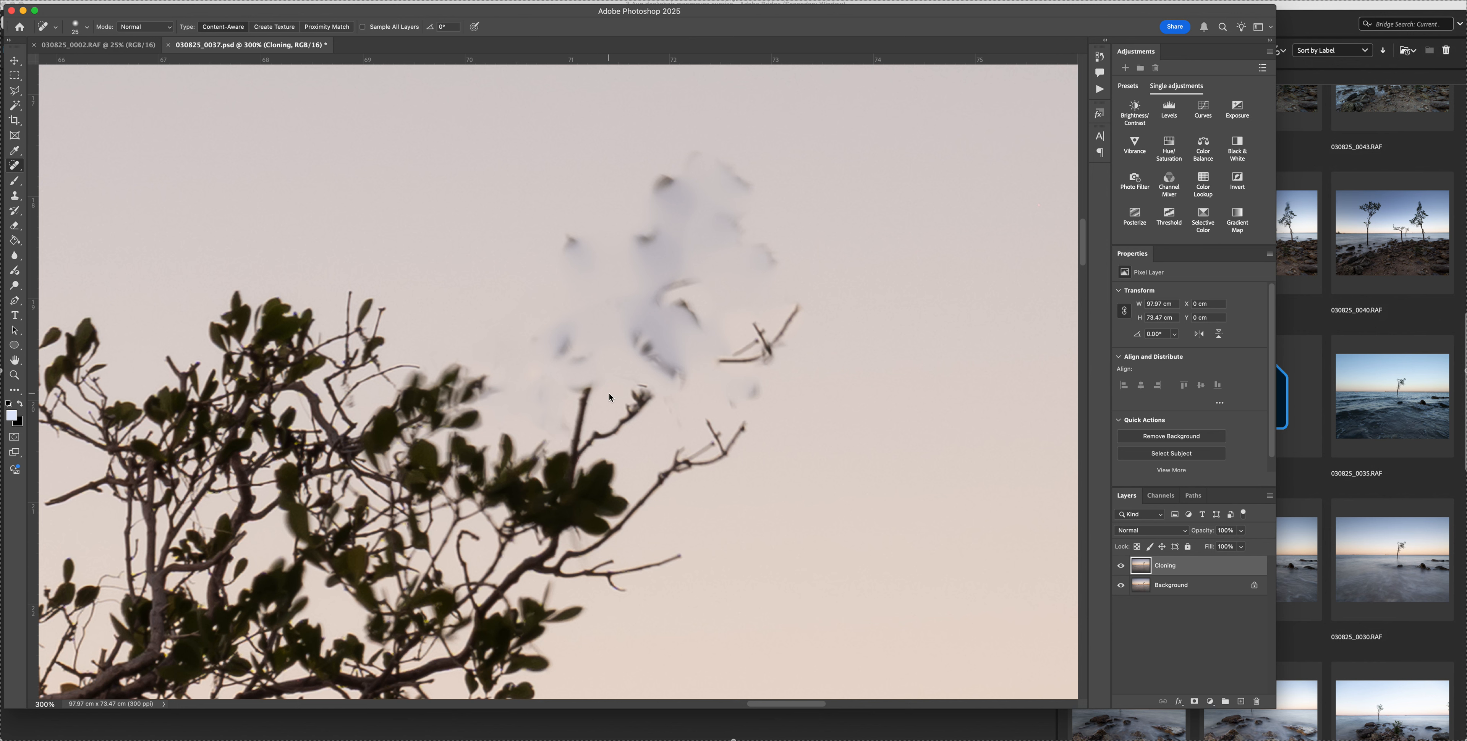
Heal away the cut-off branch stubs rising above the dark leaf cluster
{"action": "key", "text": "bracketright"}
{"action": "mouse_move", "coordinate": [585, 385]}
{"action": "left_mouse_down"}
{"action": "mouse_move", "coordinate": [577, 425]}
{"action": "mouse_move", "coordinate": [576, 393]}
{"action": "mouse_move", "coordinate": [629, 379]}
{"action": "mouse_move", "coordinate": [632, 407]}
{"action": "left_mouse_up"}
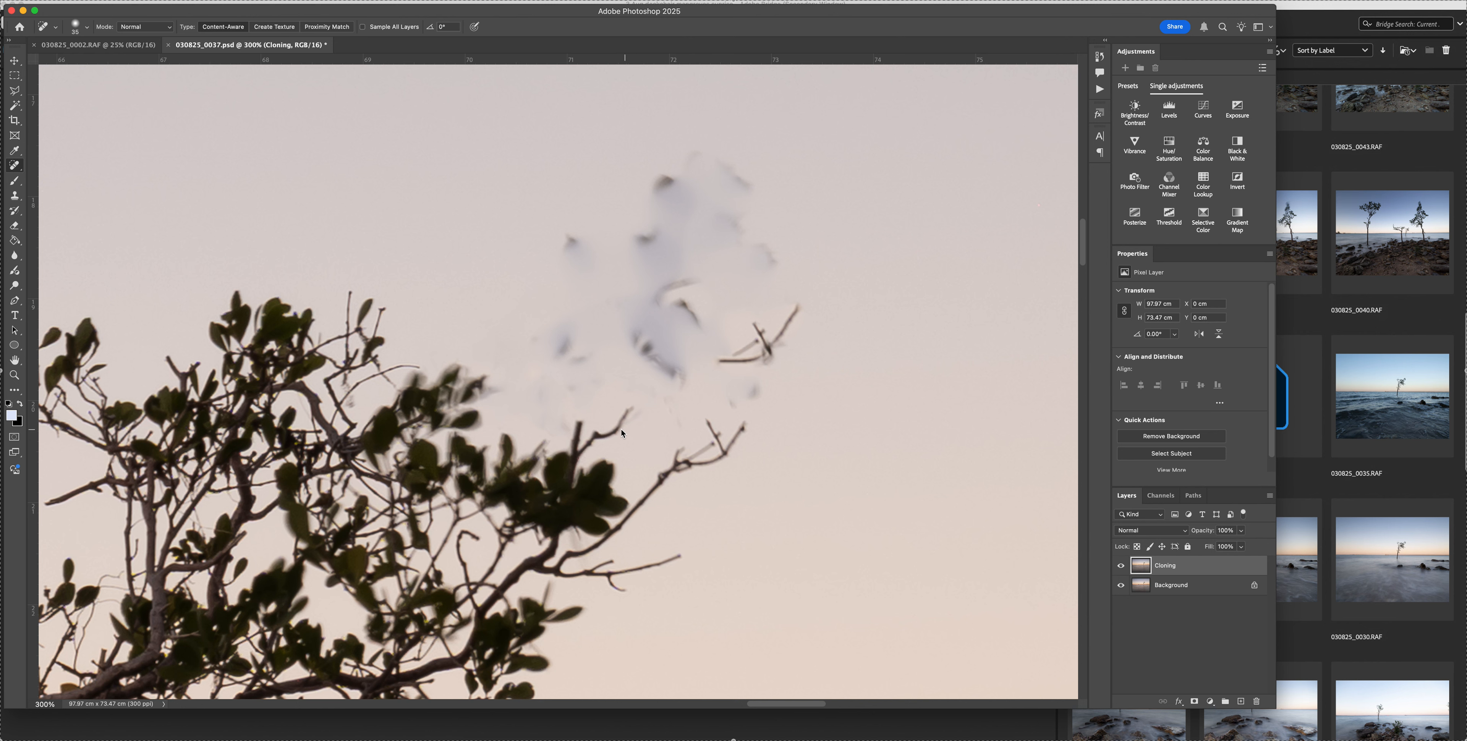
{"action": "mouse_move", "coordinate": [620, 427]}
{"action": "left_mouse_down"}
{"action": "mouse_move", "coordinate": [624, 415]}
{"action": "mouse_move", "coordinate": [577, 422]}
{"action": "left_mouse_up"}
{"action": "key", "text": "bracketleft"}
{"action": "left_click_drag", "start_coordinate": [574, 444], "coordinate": [604, 443]}
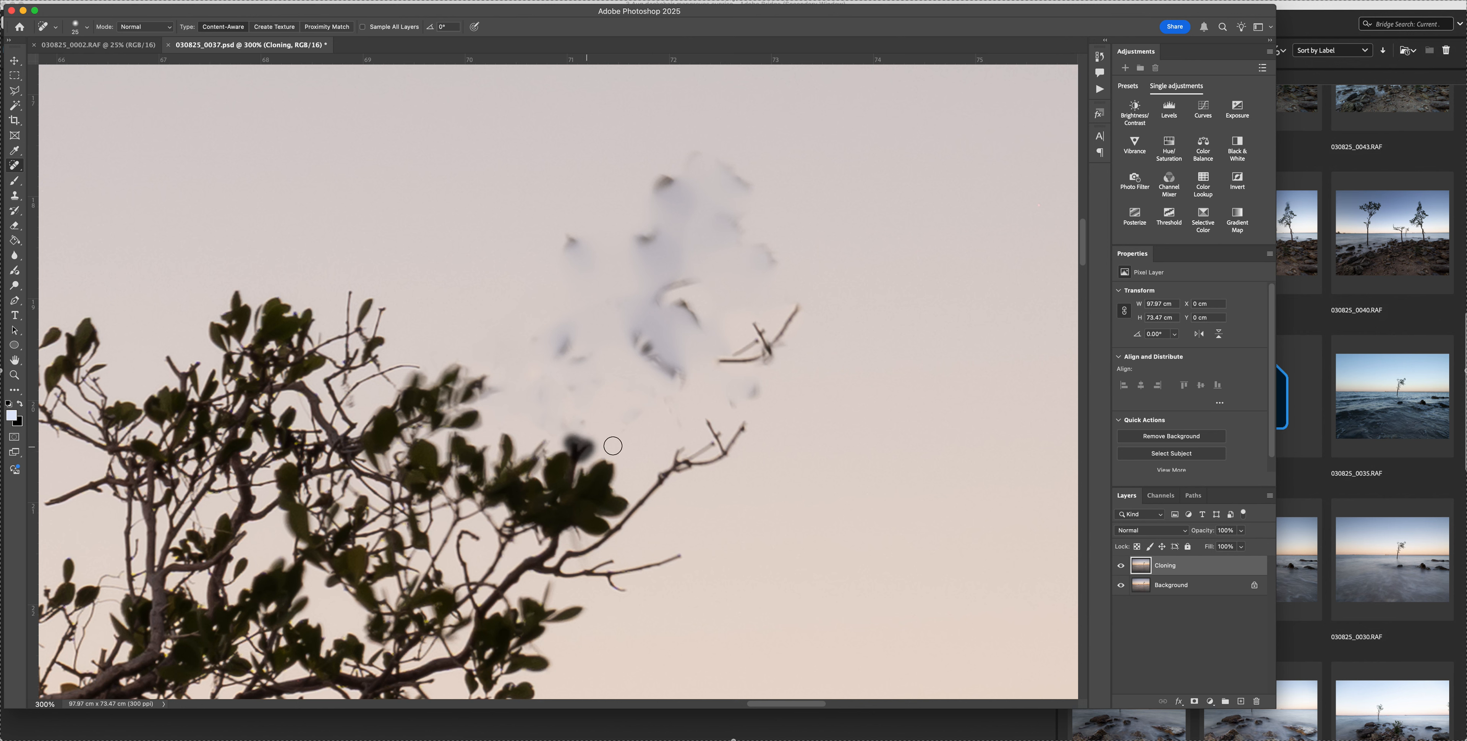
{"action": "left_click", "coordinate": [575, 445]}
{"action": "left_click_drag", "start_coordinate": [576, 451], "coordinate": [576, 451]}
Remove the stray twig left floating in the sky and the upper smudges around it with a progressively larger healing brush
{"action": "scroll", "coordinate": [709, 416], "scroll_direction": "up", "scroll_amount": 3}
{"action": "scroll", "coordinate": [709, 416], "scroll_direction": "right", "scroll_amount": 2}
{"action": "key", "text": "bracketright"}
{"action": "key", "text": "bracketright"}
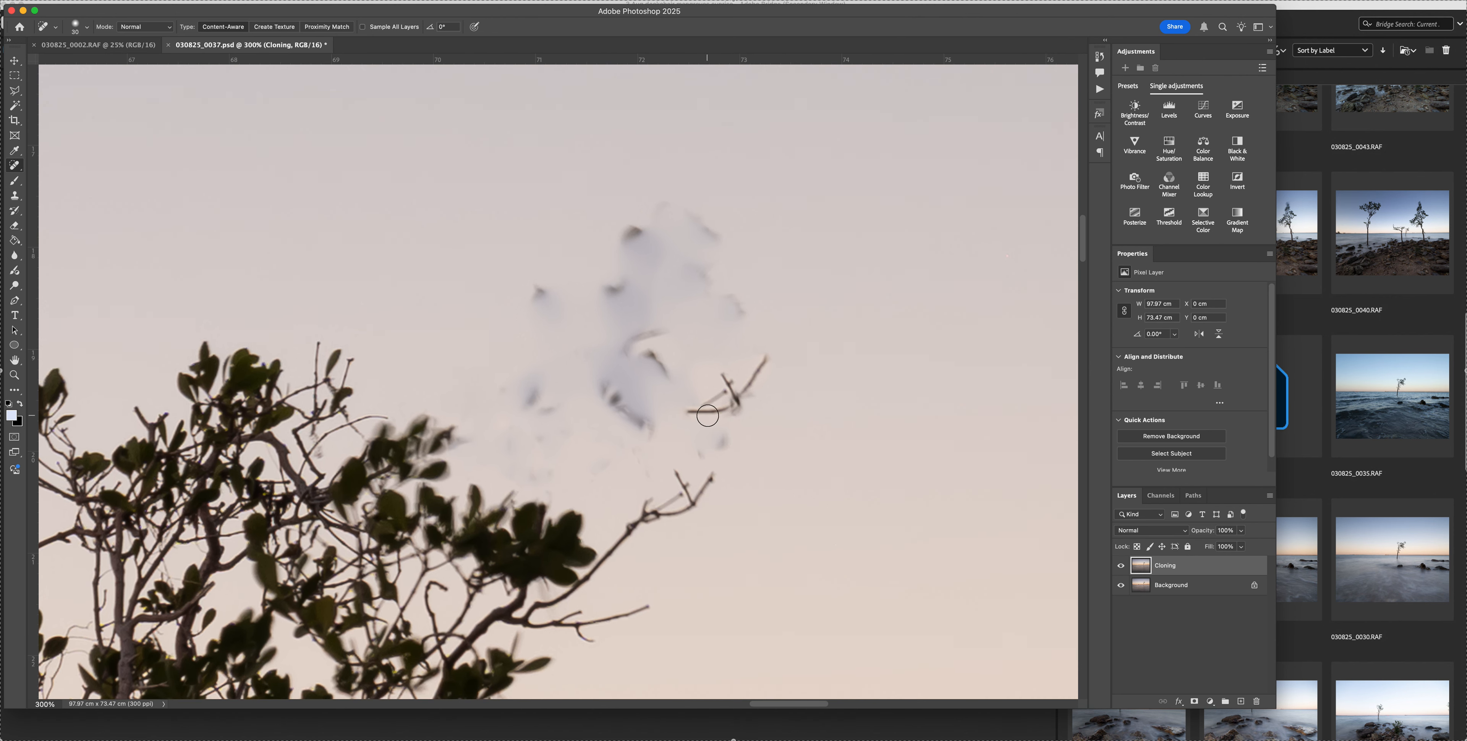
{"action": "mouse_move", "coordinate": [694, 413]}
{"action": "left_mouse_down"}
{"action": "mouse_move", "coordinate": [732, 399]}
{"action": "mouse_move", "coordinate": [772, 345]}
{"action": "mouse_move", "coordinate": [725, 400]}
{"action": "mouse_move", "coordinate": [723, 374]}
{"action": "mouse_move", "coordinate": [625, 343]}
{"action": "mouse_move", "coordinate": [629, 225]}
{"action": "mouse_move", "coordinate": [675, 256]}
{"action": "mouse_move", "coordinate": [654, 241]}
{"action": "mouse_move", "coordinate": [683, 241]}
{"action": "mouse_move", "coordinate": [705, 311]}
{"action": "left_mouse_up"}
{"action": "key", "text": "bracketright"}
{"action": "key", "text": "bracketright"}
{"action": "key", "text": "bracketright"}
{"action": "key", "text": "bracketright"}
{"action": "left_click", "coordinate": [729, 315]}
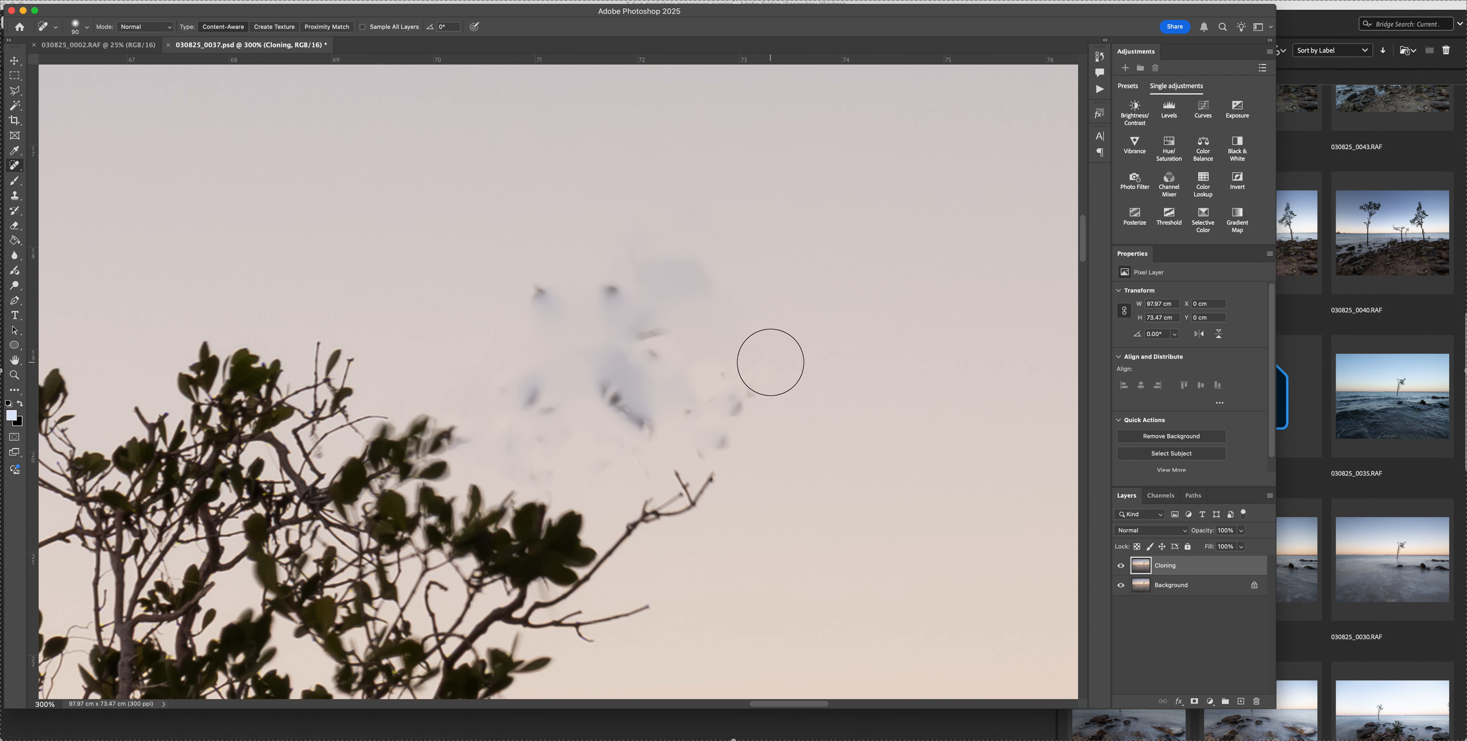
Heal the dark leaf remnants and grey smudges across the middle of the removed branch's sky area
{"action": "left_click", "coordinate": [721, 387]}
{"action": "mouse_move", "coordinate": [561, 318]}
{"action": "left_mouse_down"}
{"action": "mouse_move", "coordinate": [535, 295]}
{"action": "mouse_move", "coordinate": [605, 296]}
{"action": "mouse_move", "coordinate": [632, 330]}
{"action": "left_mouse_up"}
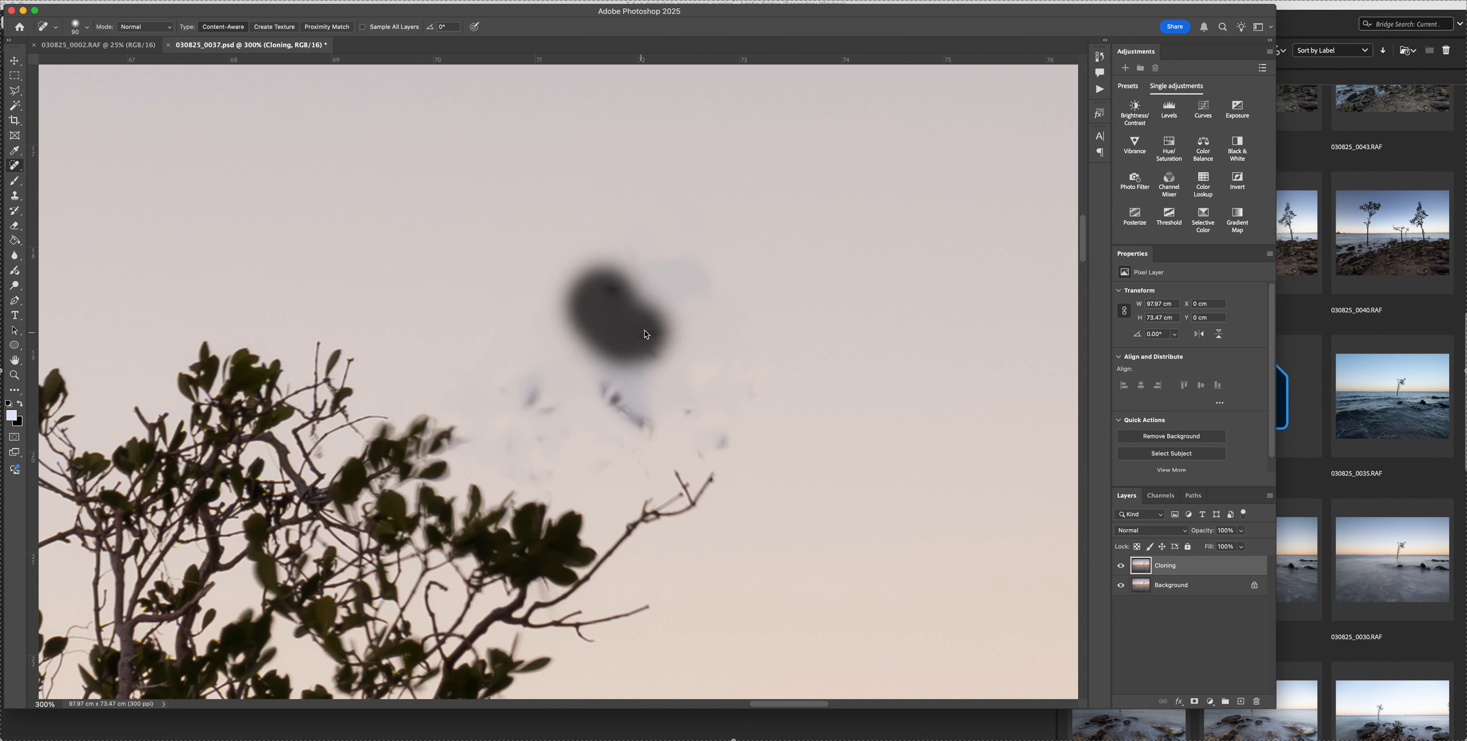
{"action": "left_click", "coordinate": [530, 399]}
{"action": "left_click_drag", "start_coordinate": [524, 409], "coordinate": [639, 413]}
{"action": "mouse_move", "coordinate": [638, 412]}
{"action": "left_mouse_down"}
{"action": "mouse_move", "coordinate": [620, 377]}
{"action": "mouse_move", "coordinate": [646, 314]}
{"action": "left_mouse_up"}
{"action": "left_click", "coordinate": [688, 407]}
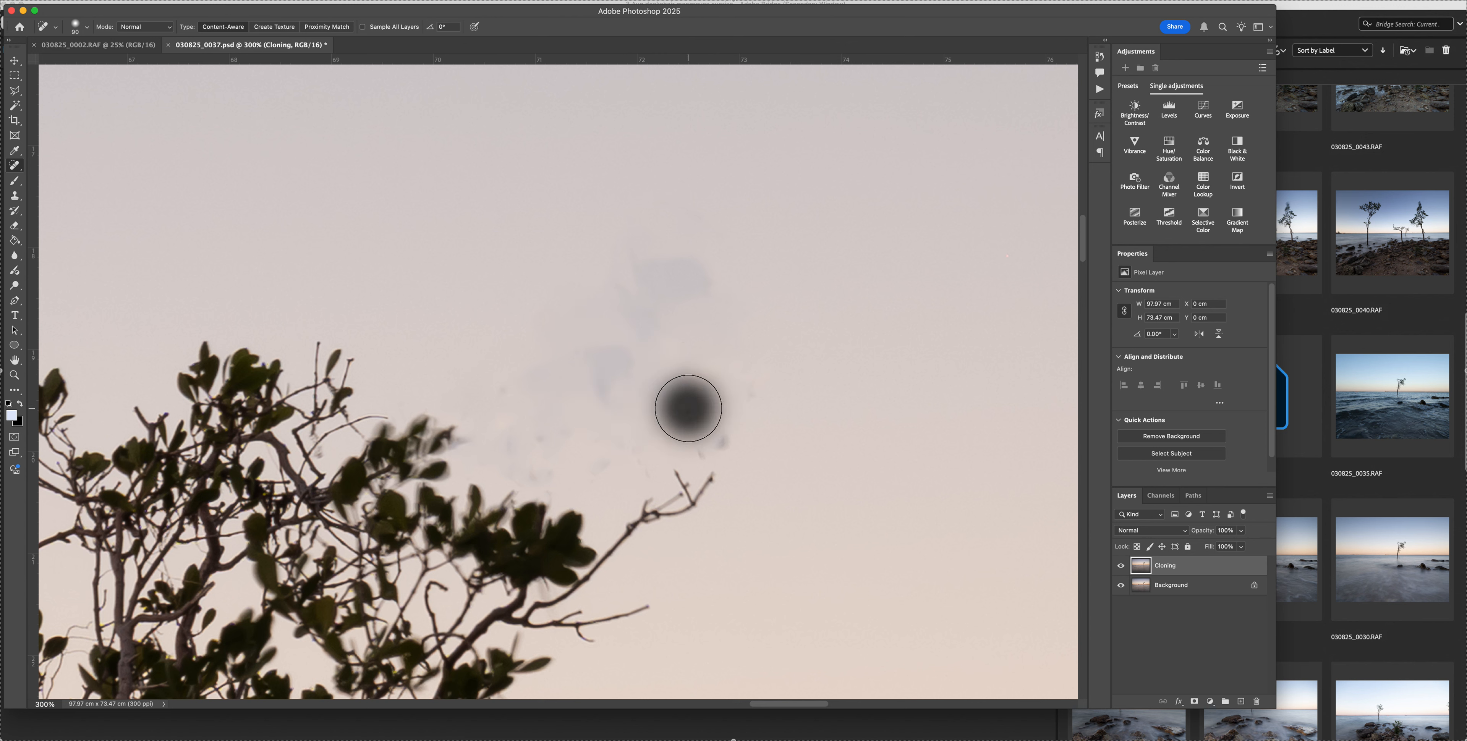
Reduce the healing brush and clear the small specks of sky just above the bare twig tip
{"action": "key", "text": "bracketleft"}
{"action": "key", "text": "bracketleft"}
{"action": "key", "text": "bracketleft"}
{"action": "key", "text": "bracketleft"}
{"action": "key", "text": "bracketleft"}
{"action": "left_click", "coordinate": [716, 435]}
{"action": "left_click", "coordinate": [720, 439]}
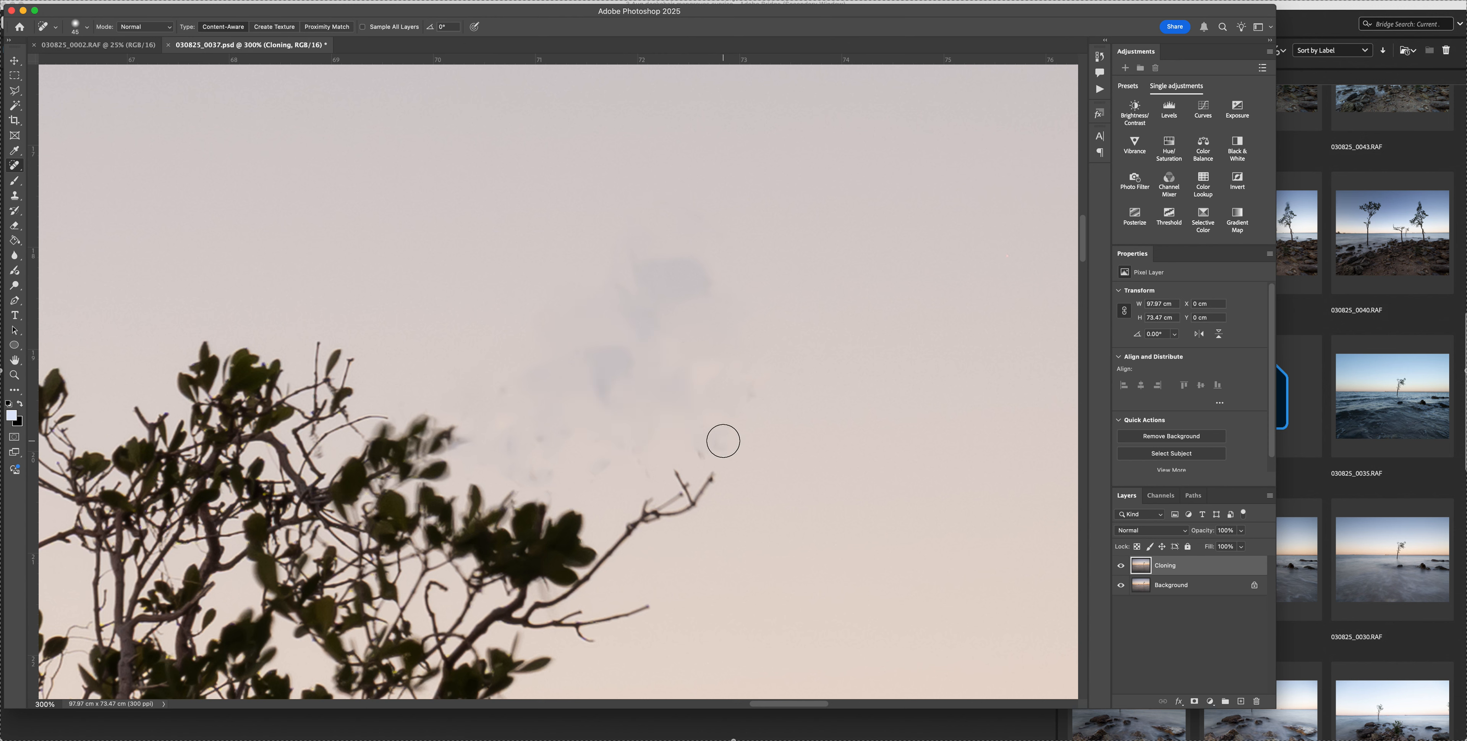
{"action": "key", "text": "bracketleft"}
{"action": "left_click", "coordinate": [701, 451]}
{"action": "scroll", "coordinate": [849, 325], "scroll_direction": "right", "scroll_amount": 3}
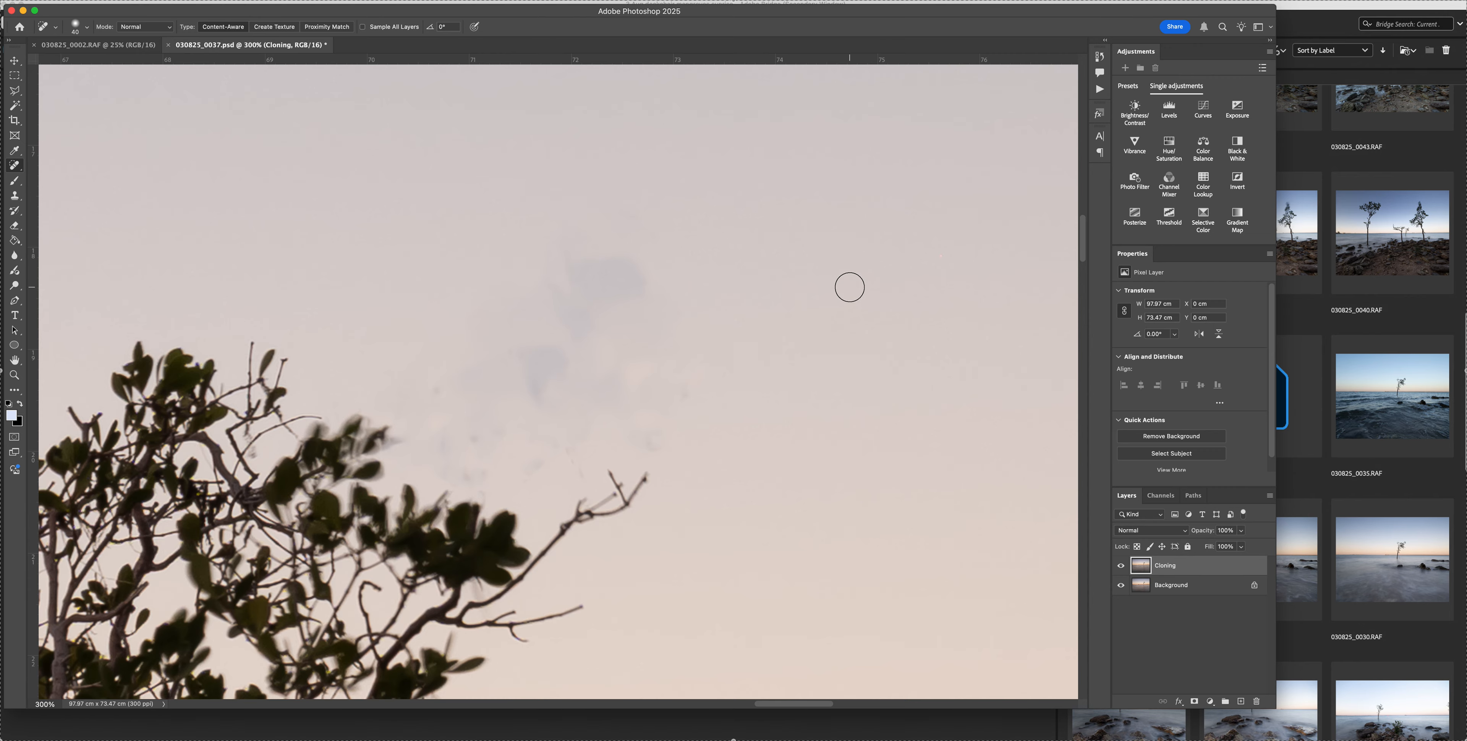
Clone clean sky over the upper bluish patches above the canopy with a 250-pixel Clone Stamp
{"action": "key", "text": "super+minus"}
{"action": "key", "text": "super+minus"}
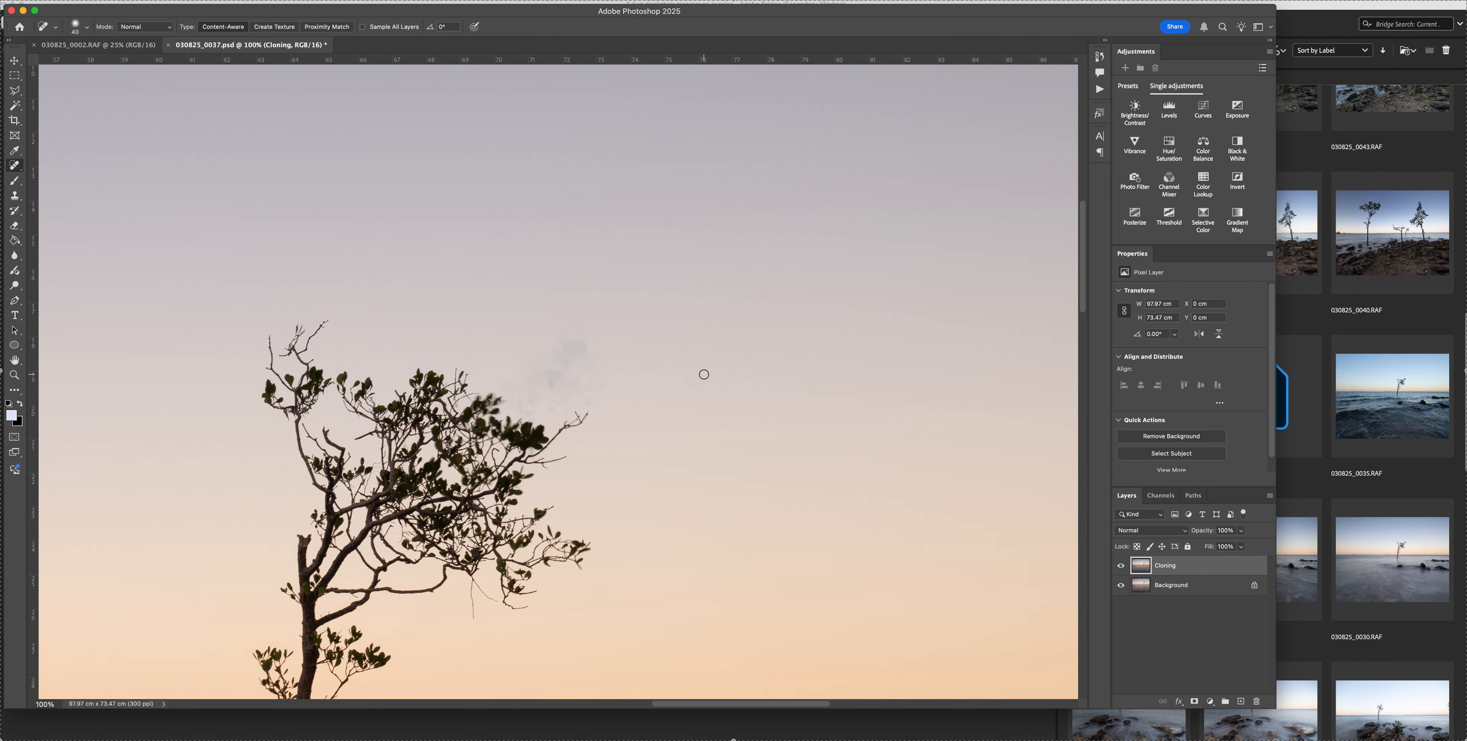
{"action": "key", "text": "super+plus"}
{"action": "key", "text": "s"}
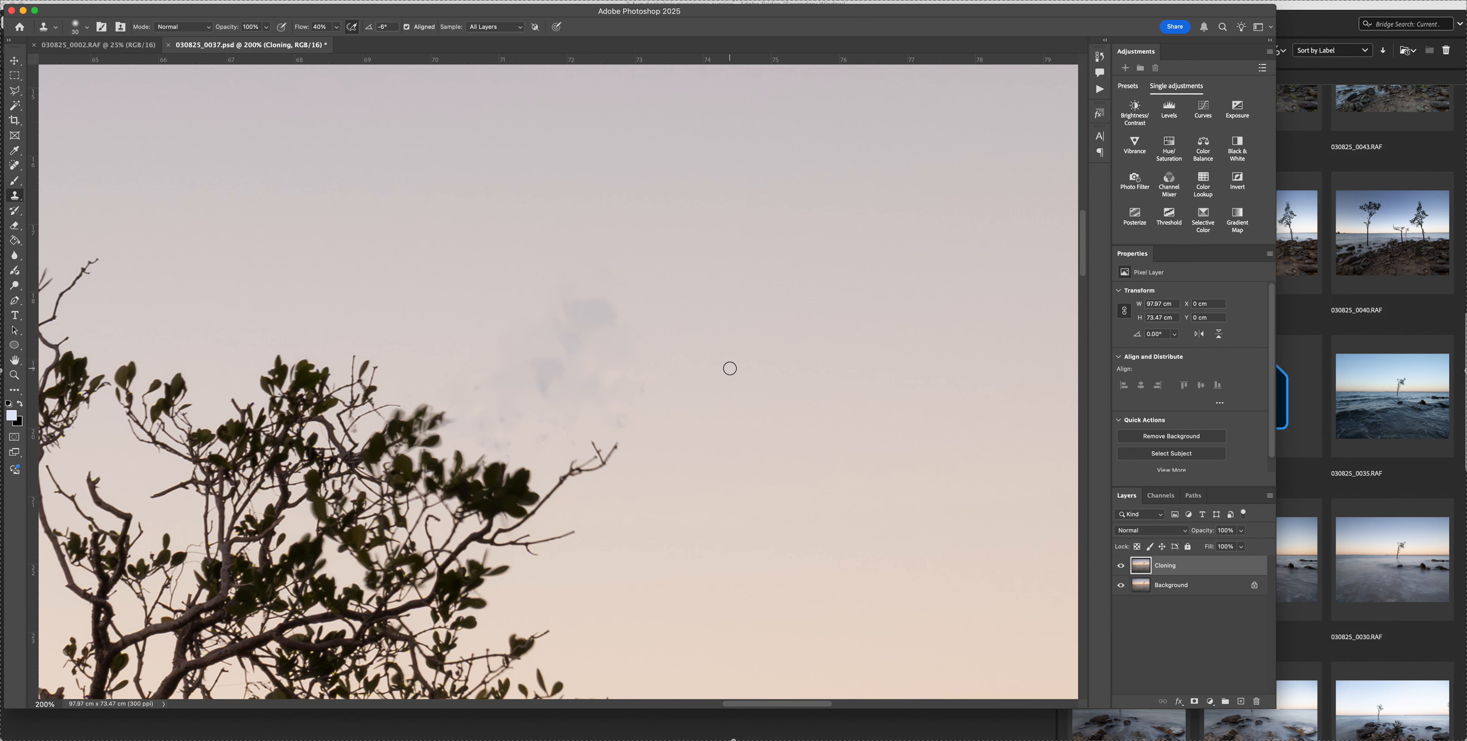
{"action": "key", "text": "bracketright"}
{"action": "key", "text": "bracketright"}
{"action": "key", "text": "bracketright"}
{"action": "key", "text": "bracketright"}
{"action": "key", "text": "bracketright"}
{"action": "key", "text": "bracketright"}
{"action": "key", "text": "bracketright"}
{"action": "key", "text": "bracketright"}
{"action": "key", "text": "bracketright"}
{"action": "key", "text": "bracketright"}
{"action": "key", "text": "bracketright"}
{"action": "key", "text": "bracketright"}
{"action": "key", "text": "bracketright"}
{"action": "key", "text": "bracketright"}
{"action": "left_click", "coordinate": [767, 334], "text": "alt"}
{"action": "left_click", "coordinate": [599, 342]}
{"action": "left_click", "coordinate": [583, 316]}
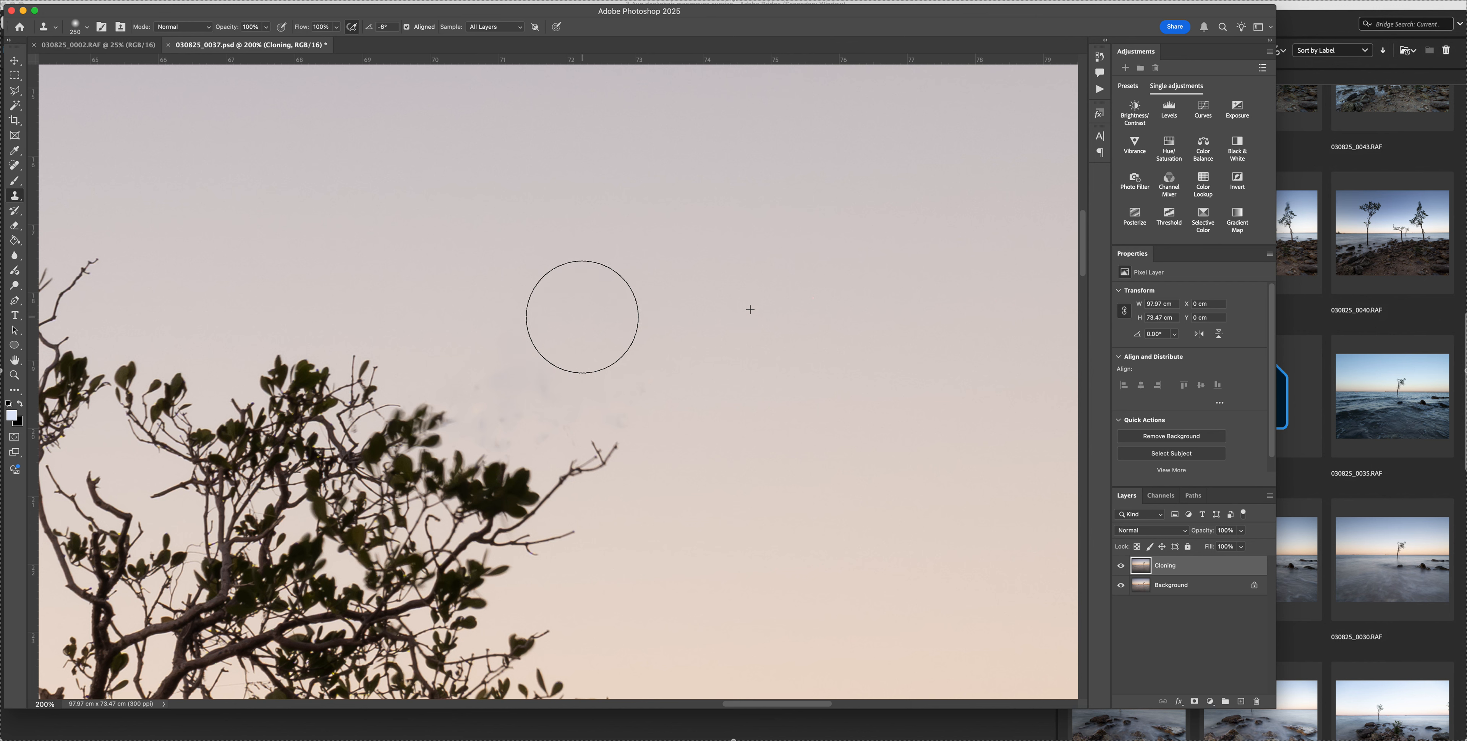
Clone matching sky over the lower blotches beside the canopy, using a 125-pixel brush close to the leaves and twigs
{"action": "left_click", "coordinate": [743, 378], "text": "alt"}
{"action": "left_click", "coordinate": [531, 370]}
{"action": "left_click", "coordinate": [514, 394]}
{"action": "left_click", "coordinate": [513, 394]}
{"action": "left_click", "coordinate": [576, 393]}
{"action": "key", "text": "bracketleft"}
{"action": "key", "text": "bracketleft"}
{"action": "key", "text": "bracketleft"}
{"action": "key", "text": "bracketleft"}
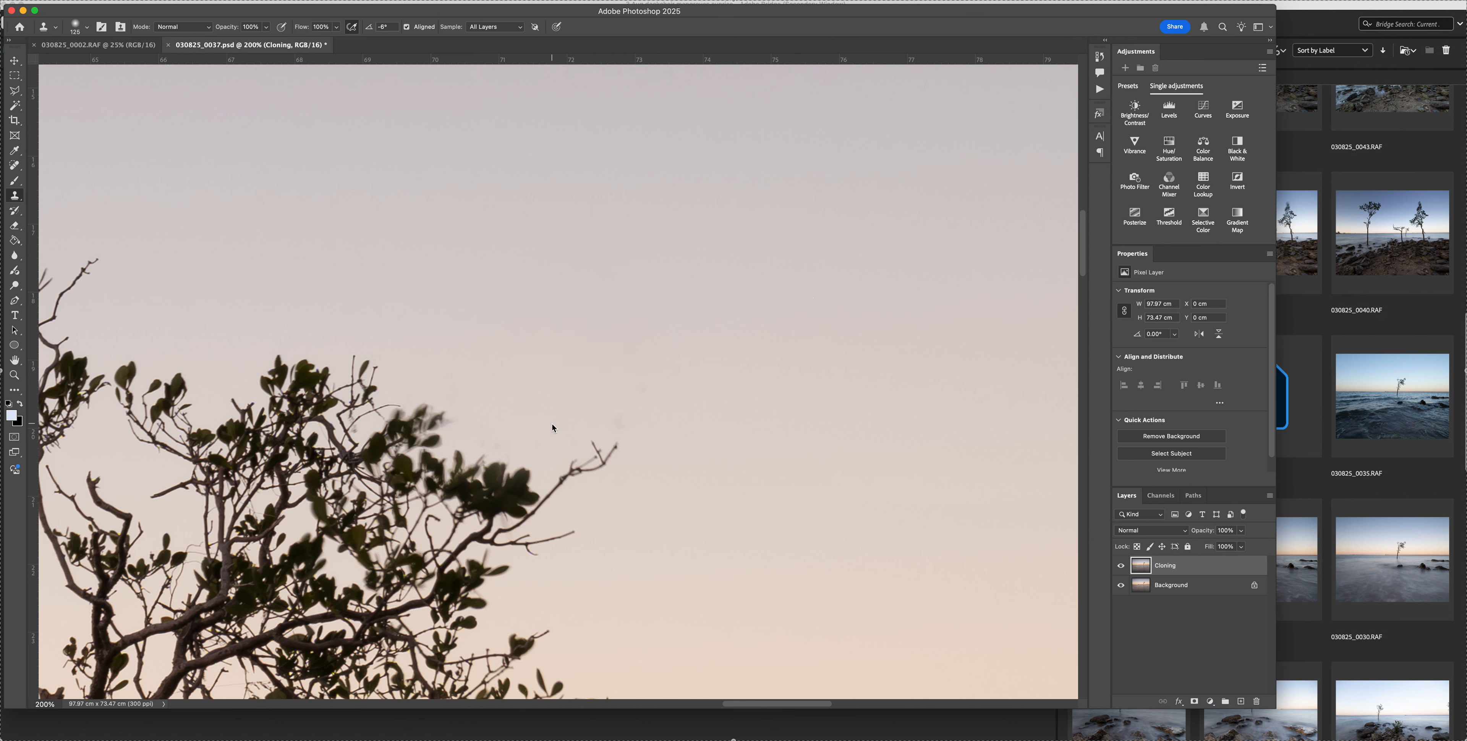
{"action": "left_click", "coordinate": [609, 407]}
{"action": "left_click", "coordinate": [501, 431]}
Check the cloned sky around the treetop close up and in the full image, and save the document
{"action": "scroll", "coordinate": [709, 322], "scroll_direction": "up", "scroll_amount": 5}
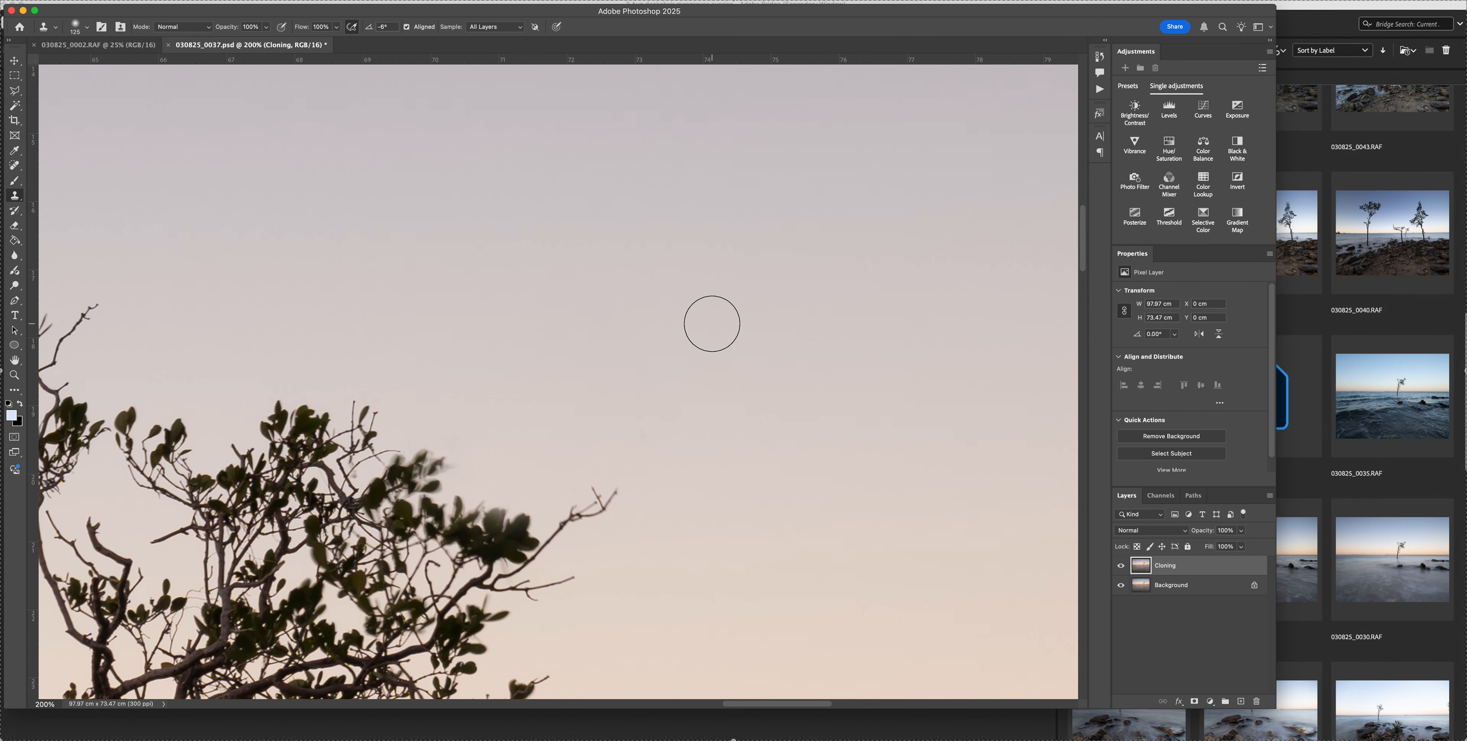
{"action": "scroll", "coordinate": [712, 323], "scroll_direction": "down", "scroll_amount": 3}
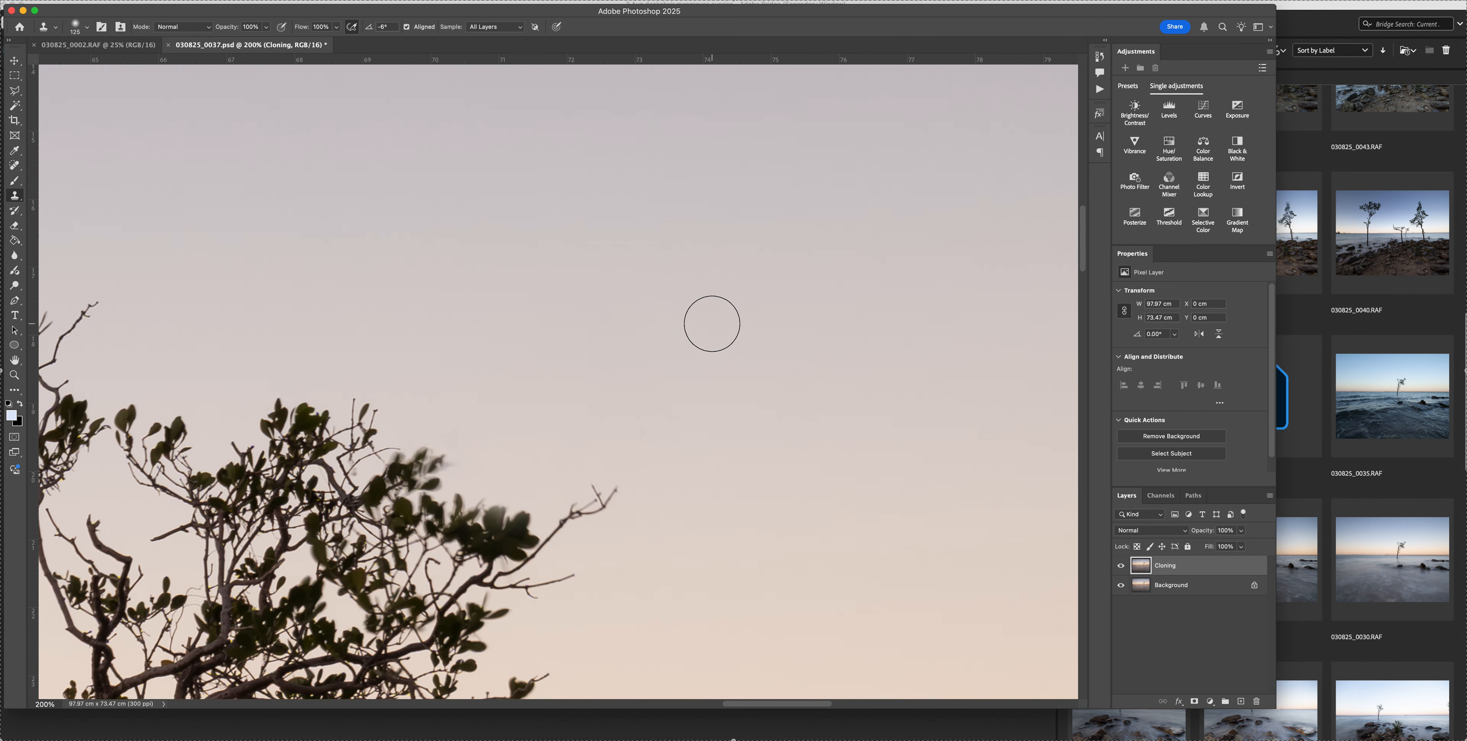
{"action": "key", "text": "super+minus"}
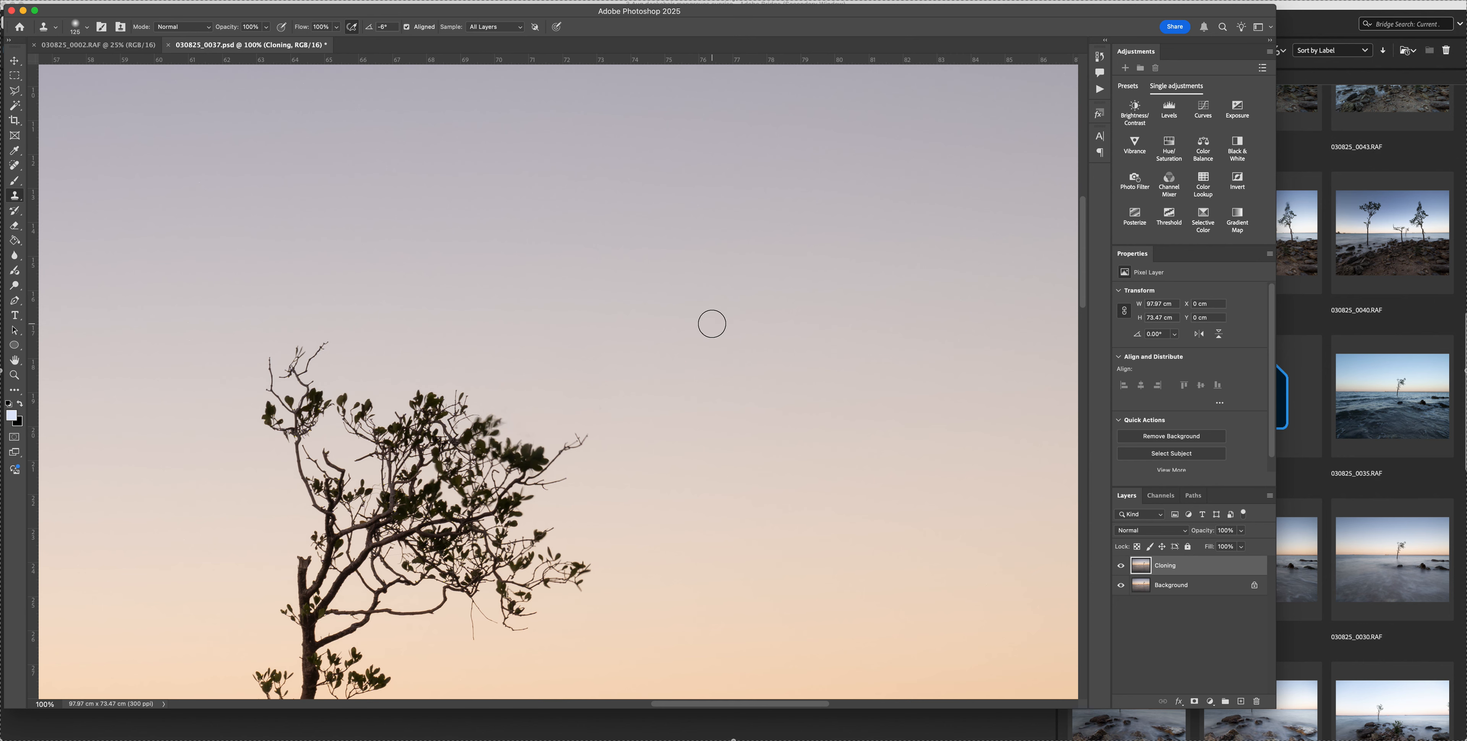
{"action": "key", "text": "super+plus"}
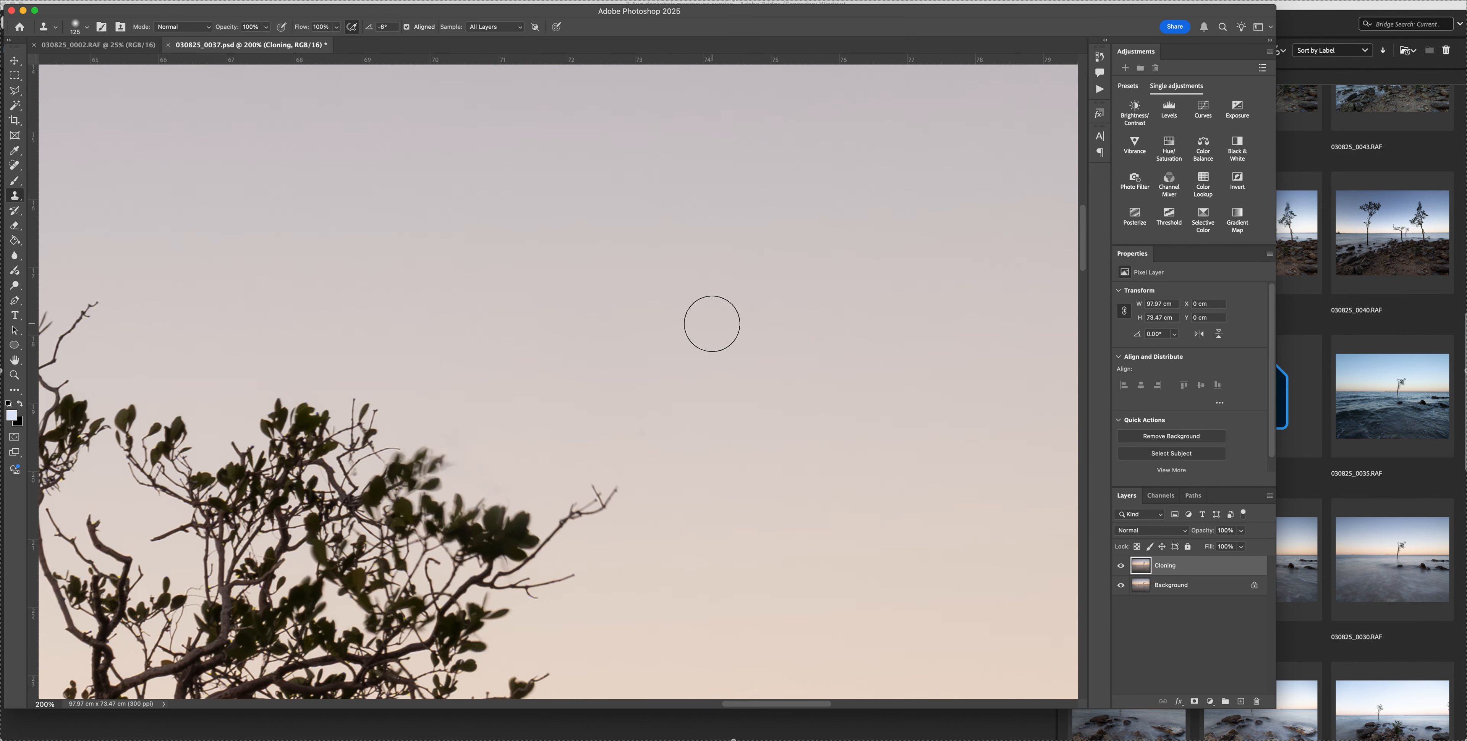
{"action": "key", "text": "bracketleft"}
{"action": "key", "text": "bracketleft"}
{"action": "key", "text": "bracketright"}
{"action": "key", "text": "super+0"}
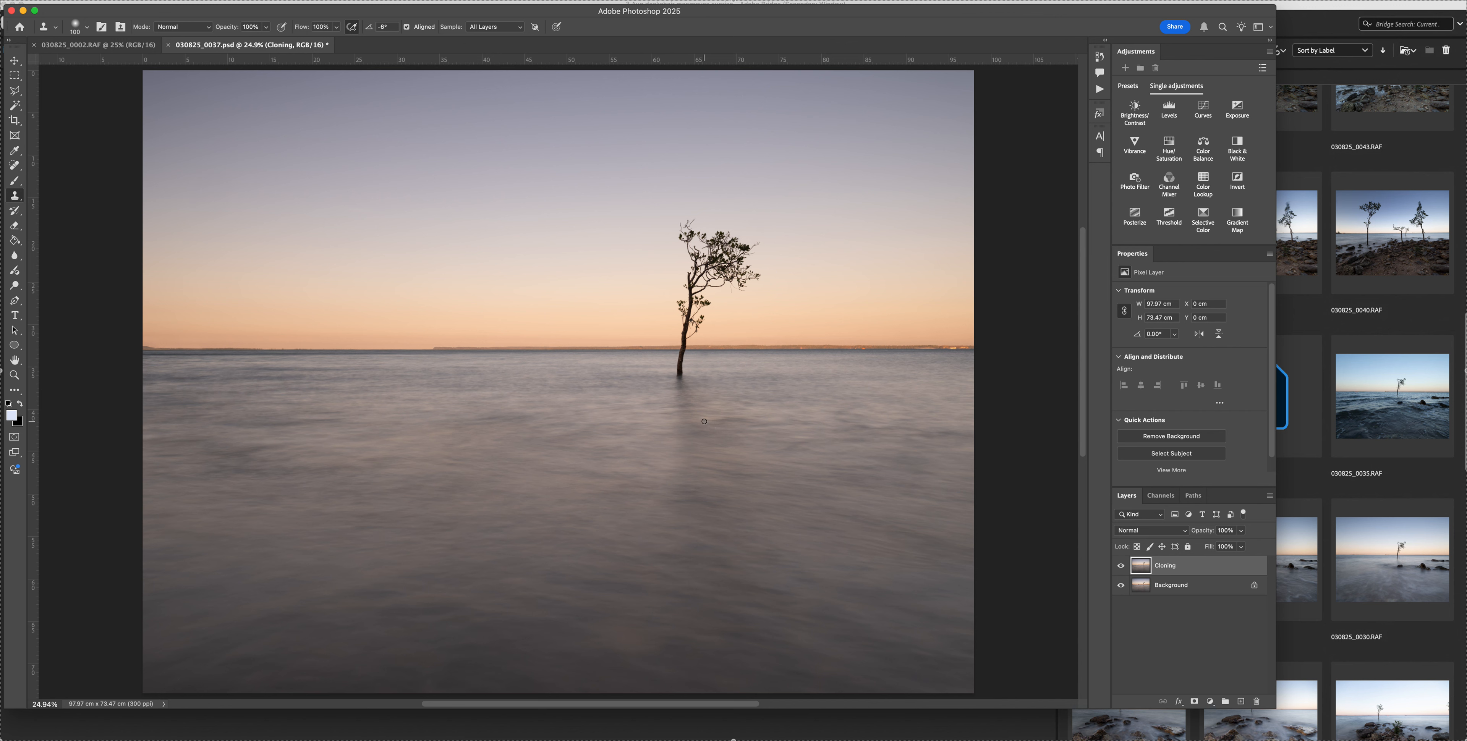
{"action": "key", "text": "super+s"}
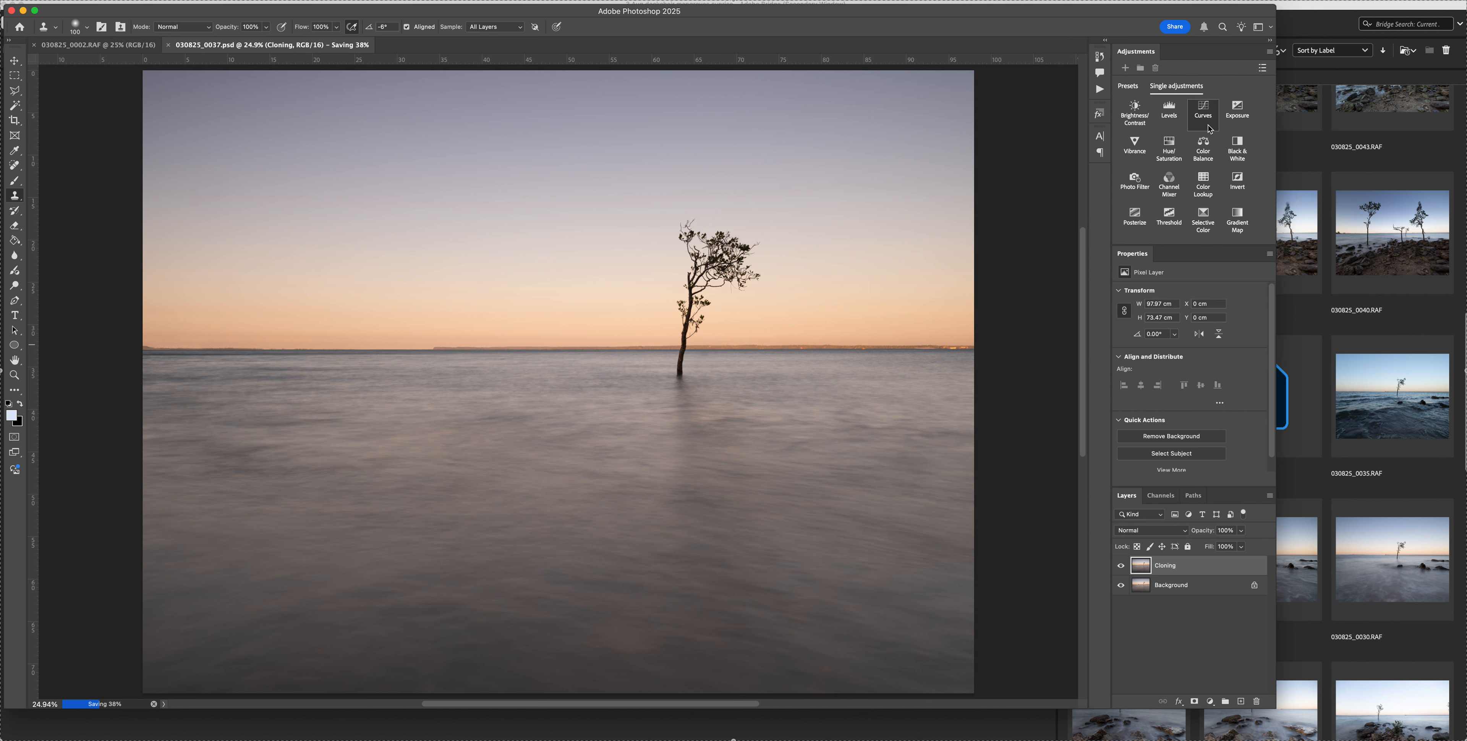
Add a Curves adjustment layer above the Cloning layer and apply the Auto correction
{"action": "left_click", "coordinate": [1203, 109]}
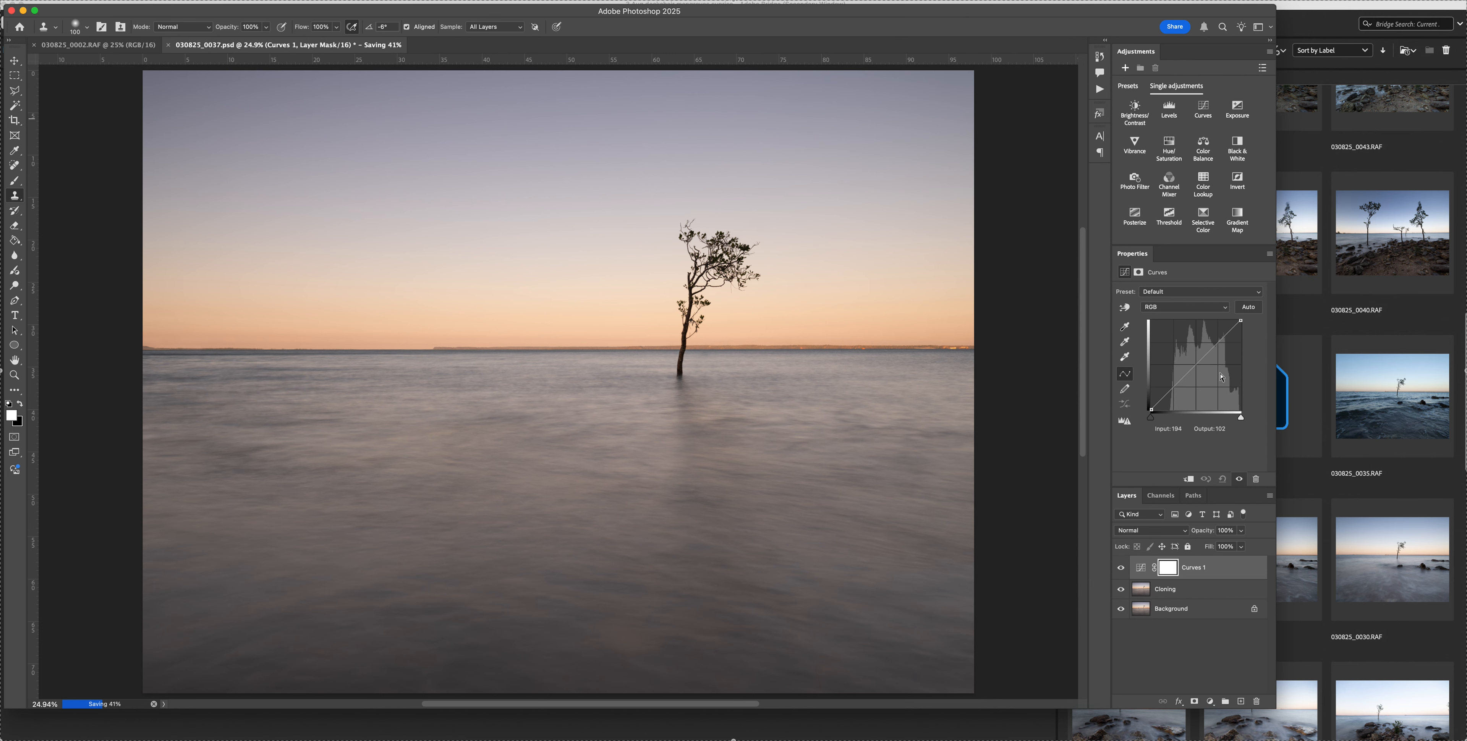
{"action": "left_click", "coordinate": [1253, 308]}
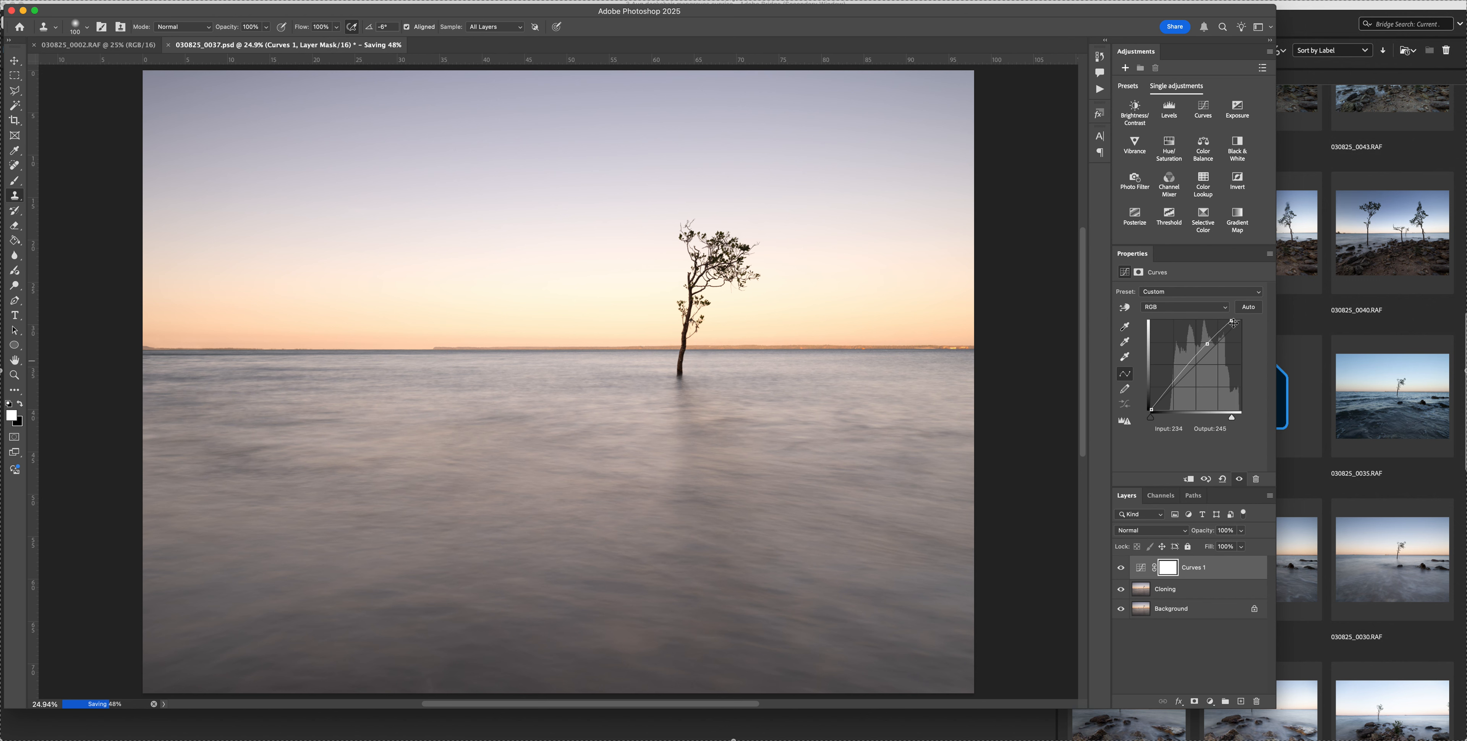
Return the curve's white point to the far corner and set the upper midtone point to input 158, output 180
{"action": "left_click_drag", "start_coordinate": [1232, 321], "coordinate": [1271, 321]}
{"action": "left_click", "coordinate": [1207, 345]}
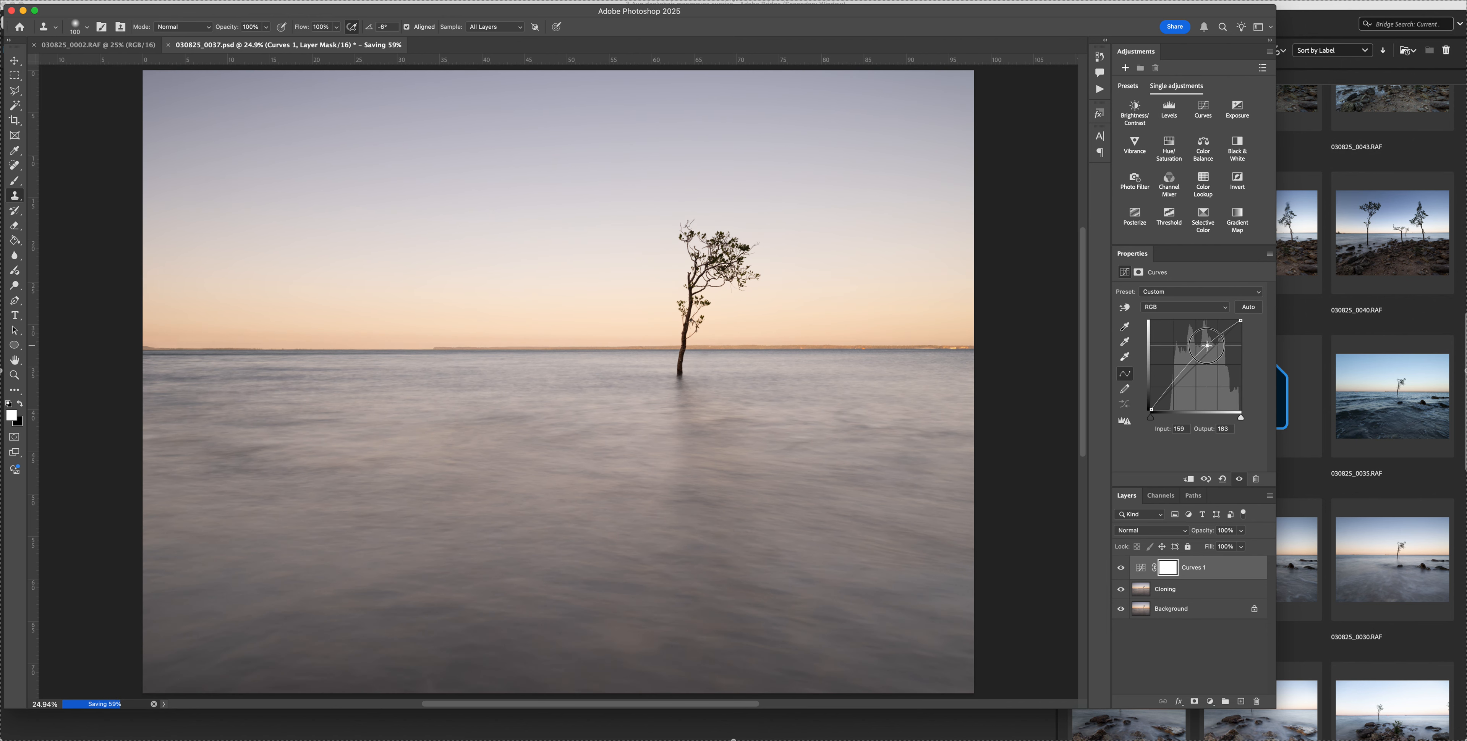
{"action": "left_click_drag", "start_coordinate": [1207, 345], "coordinate": [1207, 346]}
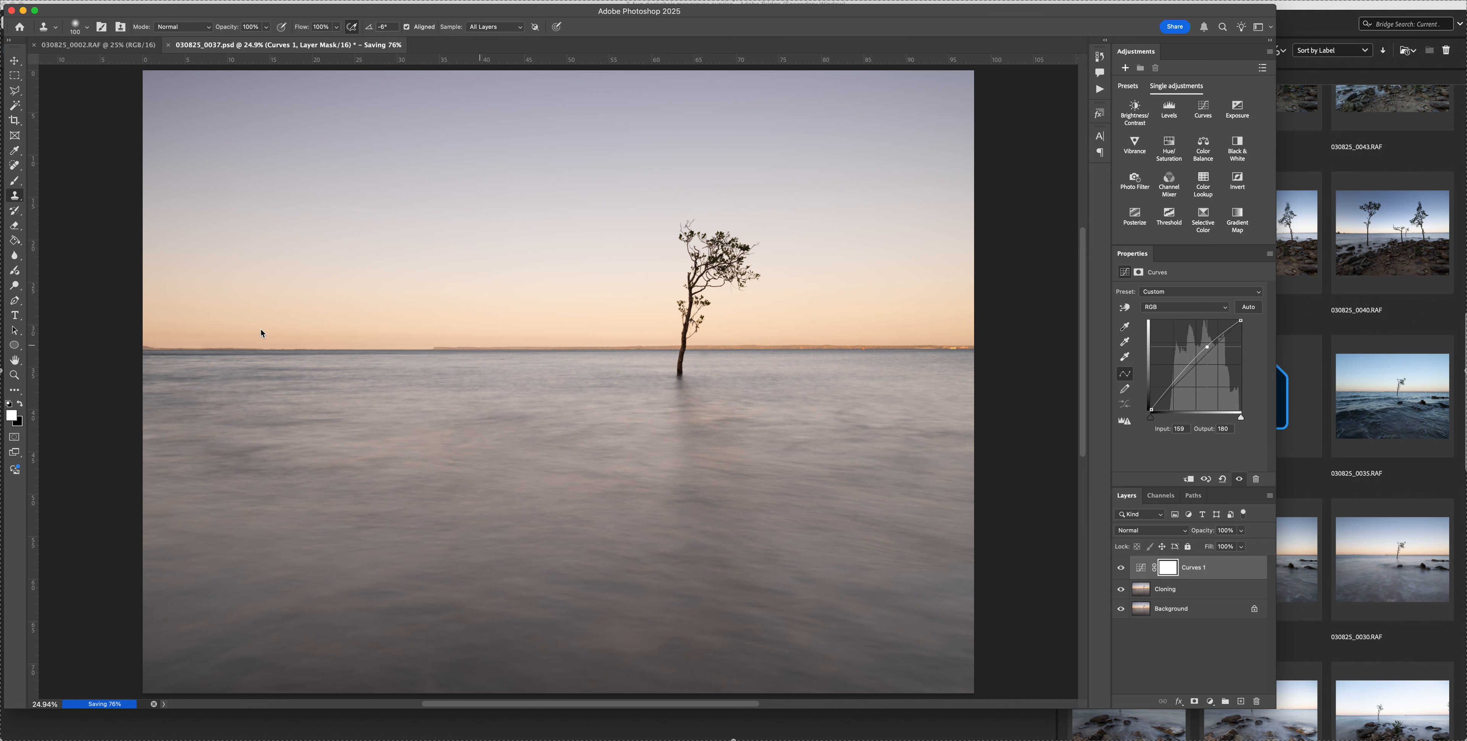
Paint black at 50% opacity with an enlarged soft brush on the Curves 1 mask across the sky above the horizon
{"action": "key", "text": "b"}
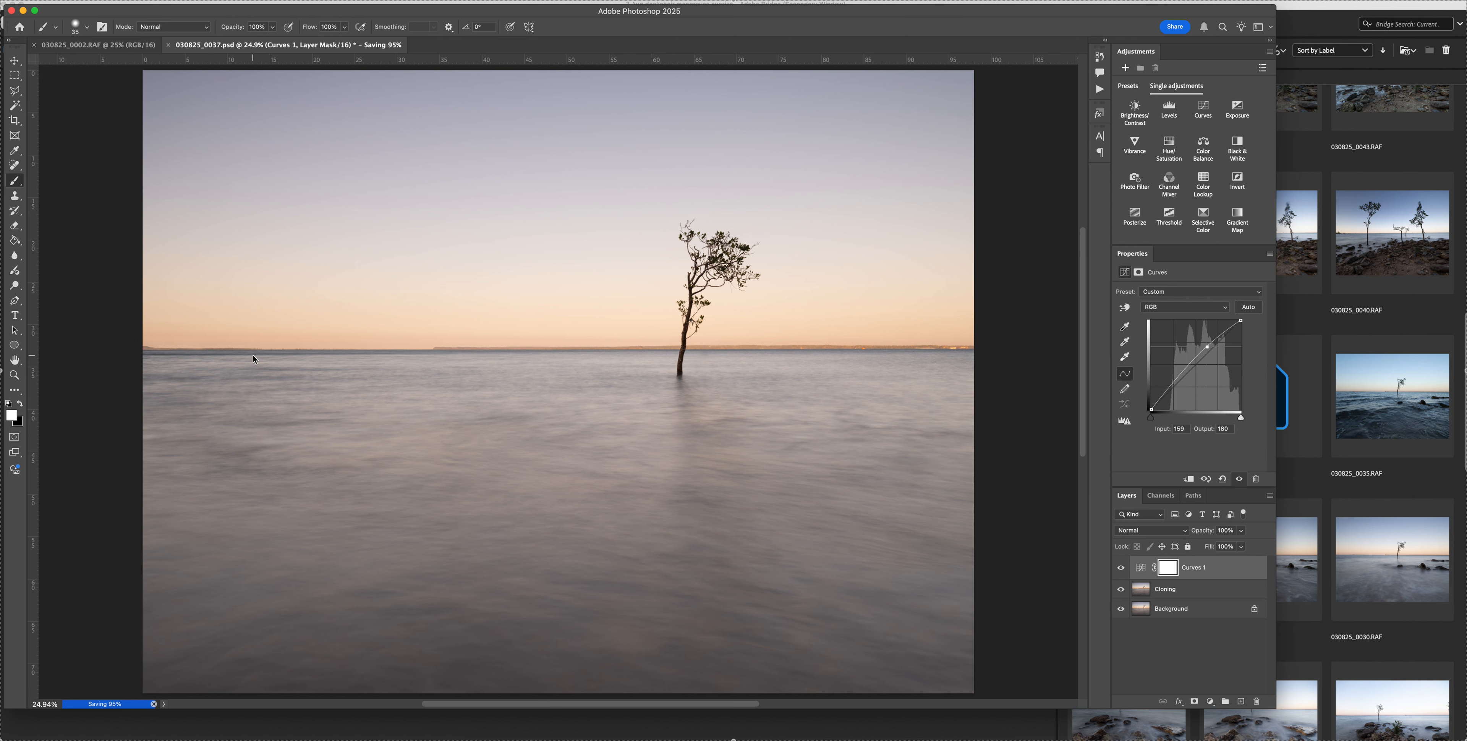
{"action": "key", "text": "5"}
{"action": "key", "text": "bracketright"}
{"action": "key", "text": "bracketright"}
{"action": "key", "text": "bracketright"}
{"action": "key", "text": "bracketright"}
{"action": "key", "text": "x"}
{"action": "left_click_drag", "start_coordinate": [185, 298], "coordinate": [1054, 303]}
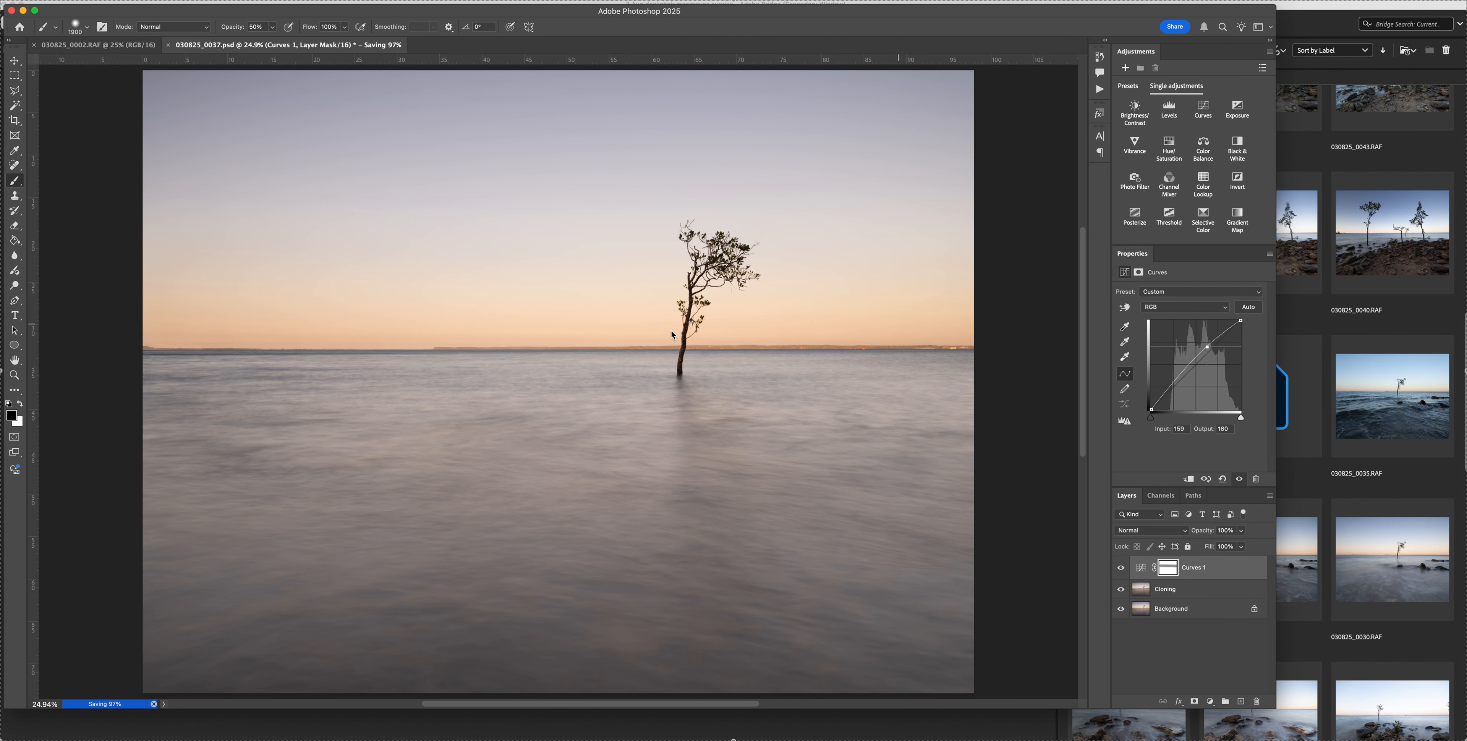
Mask the higher band of sky on Curves 1 with a larger black brush at 30% opacity, and compare the layer hidden and shown
{"action": "key", "text": "bracketright"}
{"action": "key", "text": "bracketright"}
{"action": "key", "text": "bracketright"}
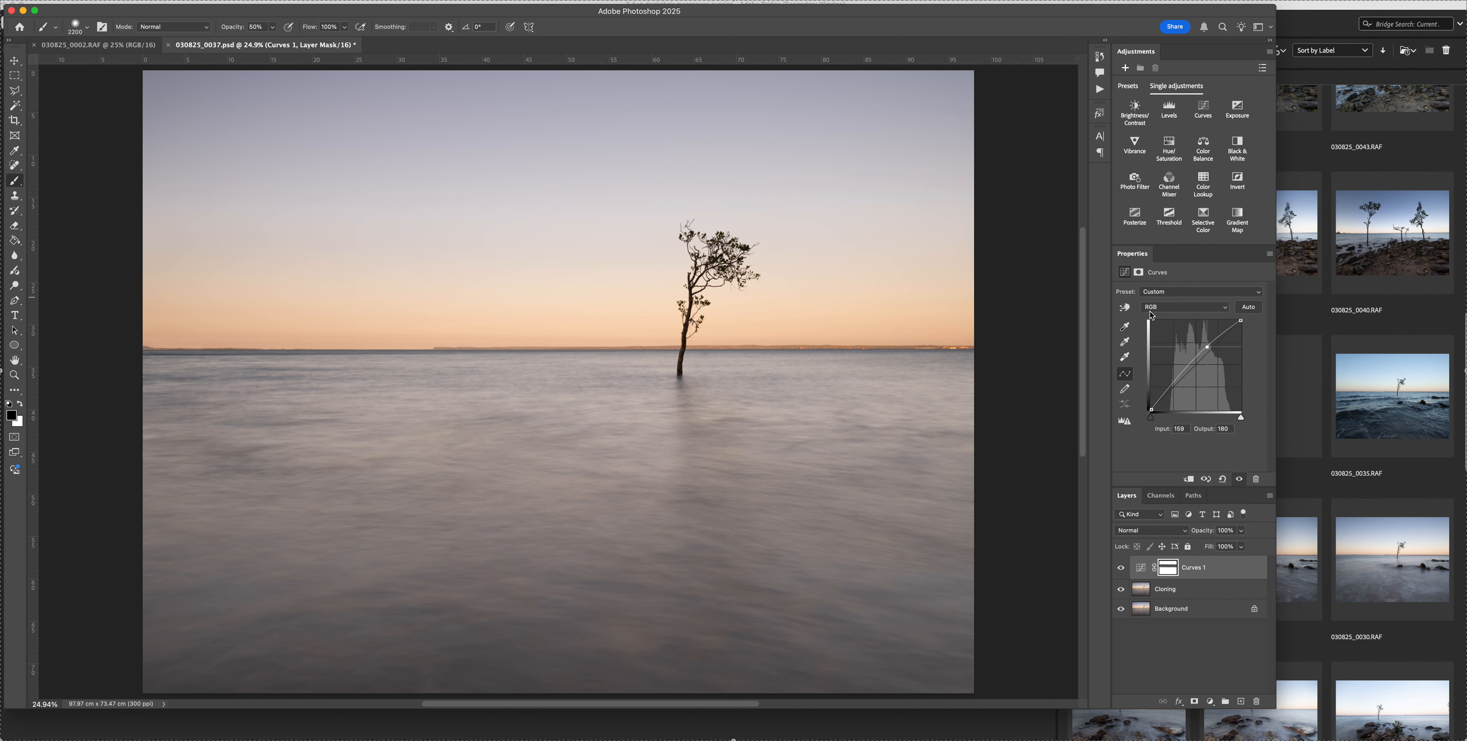
{"action": "key", "text": "3"}
{"action": "left_click_drag", "start_coordinate": [171, 255], "coordinate": [1042, 256]}
{"action": "key", "text": "2"}
{"action": "left_click", "coordinate": [1119, 566]}
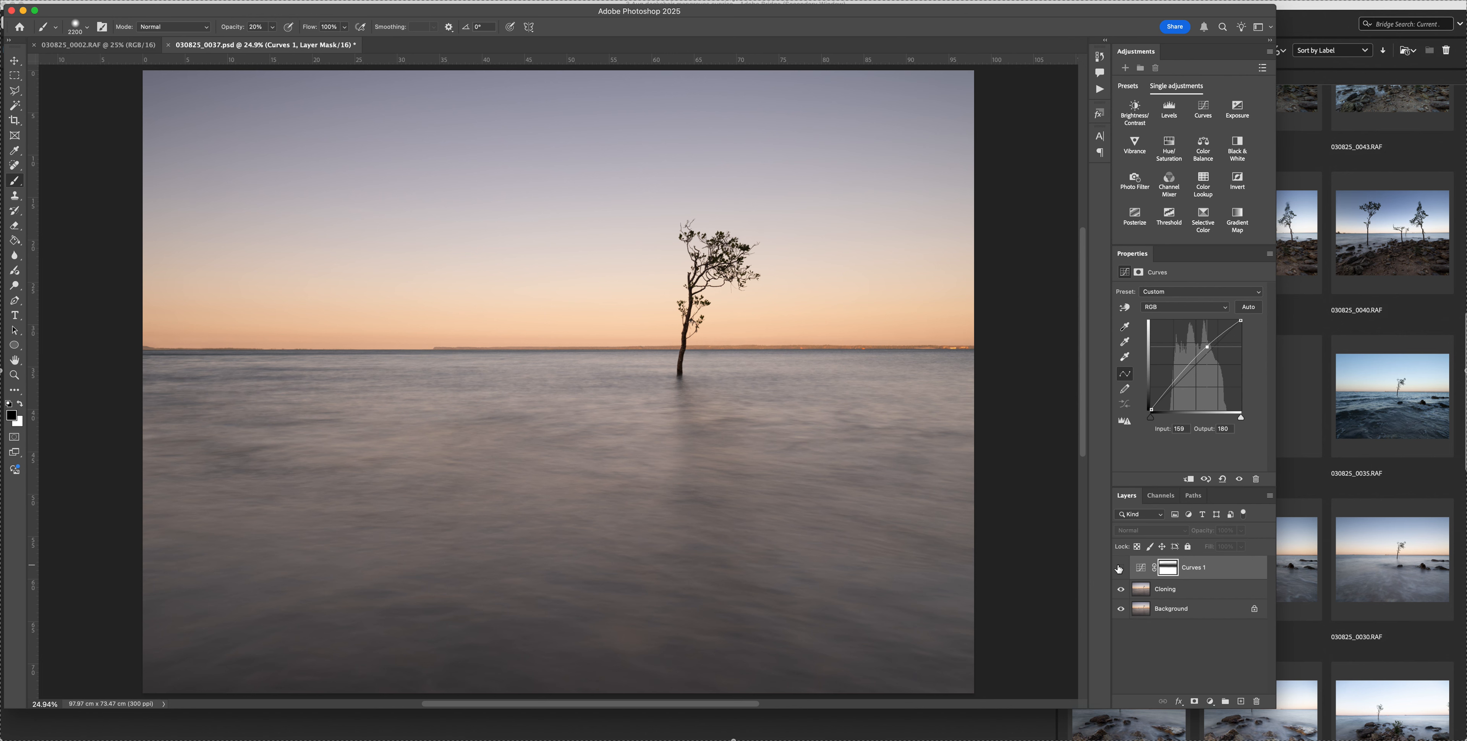
{"action": "left_click", "coordinate": [1119, 568]}
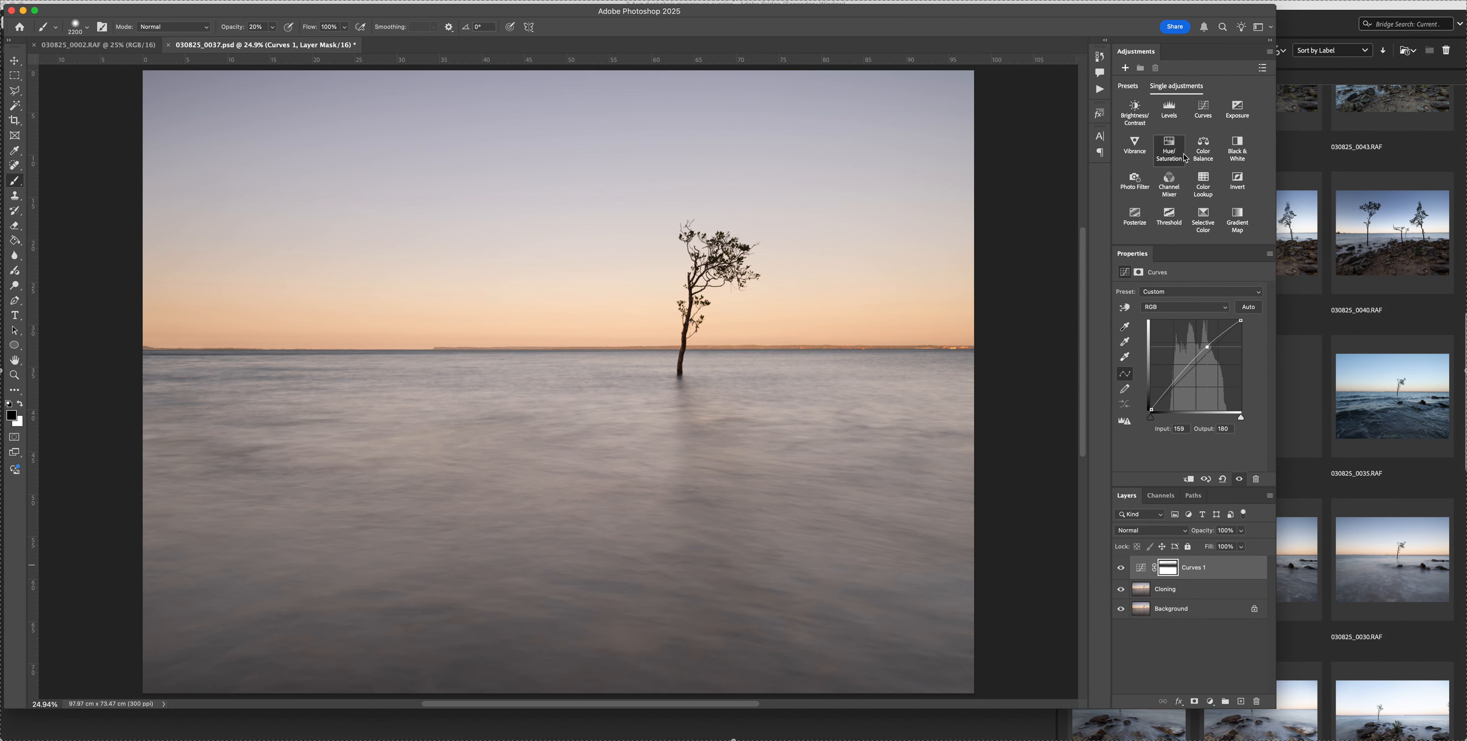
Add a second Curves layer, adjust points in its shadows and midtones, and compare the image with the layer hidden and shown
{"action": "left_click", "coordinate": [1211, 111]}
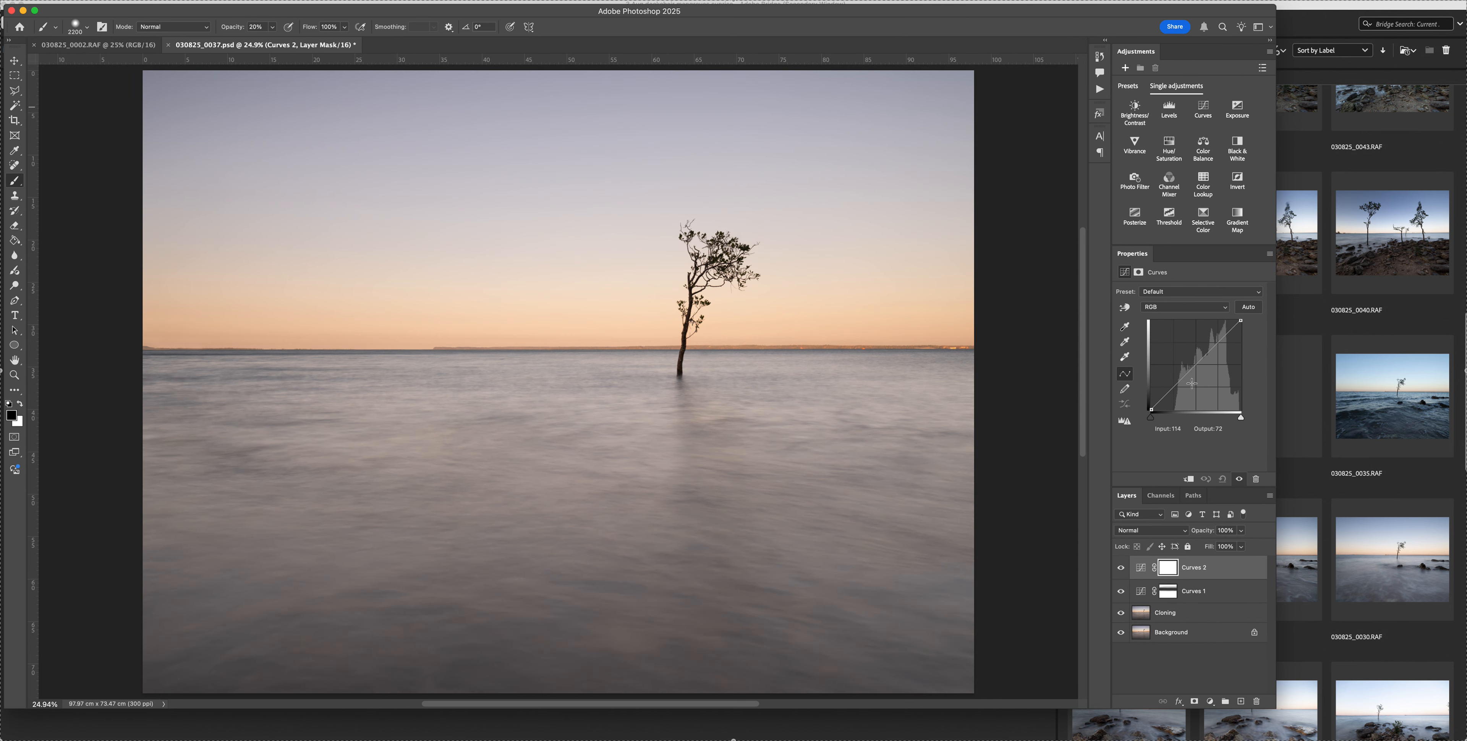
{"action": "left_click", "coordinate": [1175, 388]}
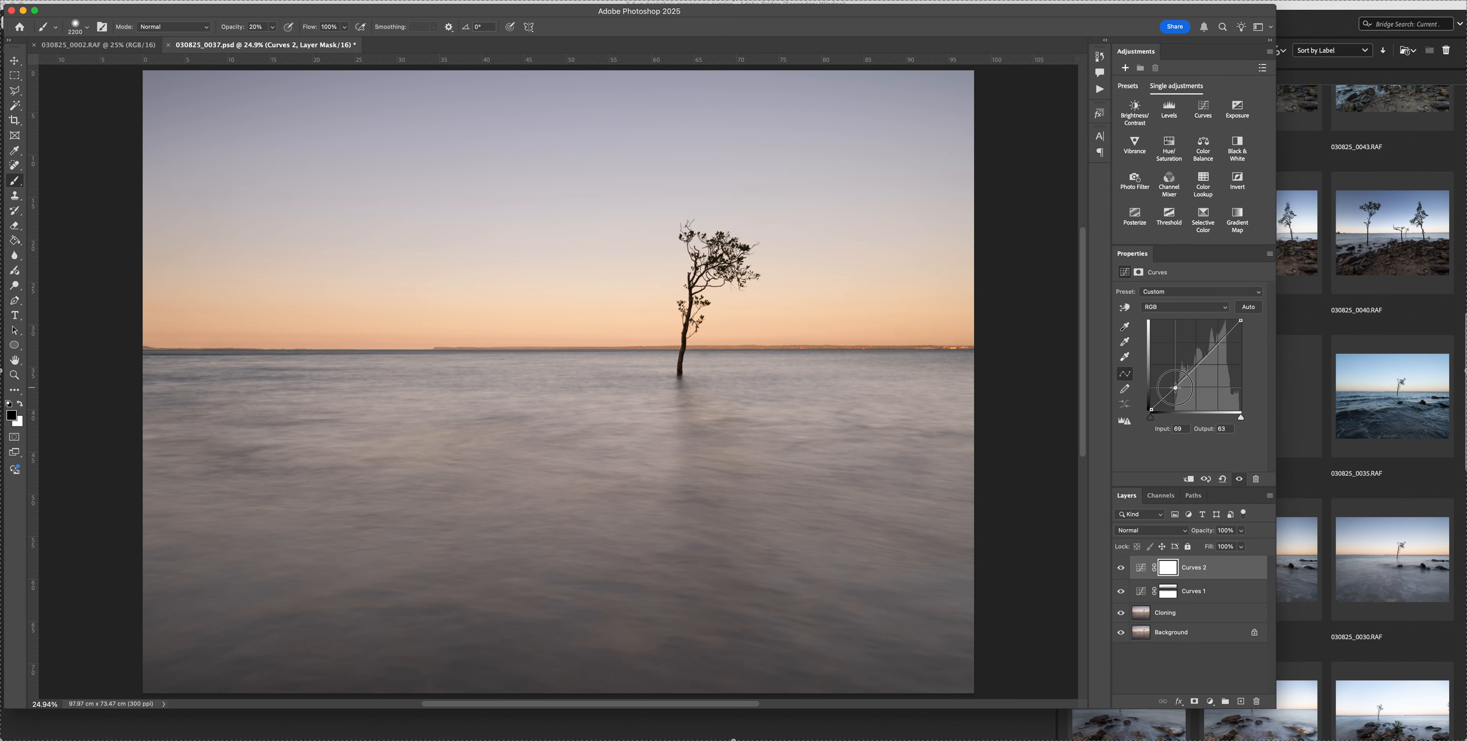
{"action": "left_click", "coordinate": [1197, 364]}
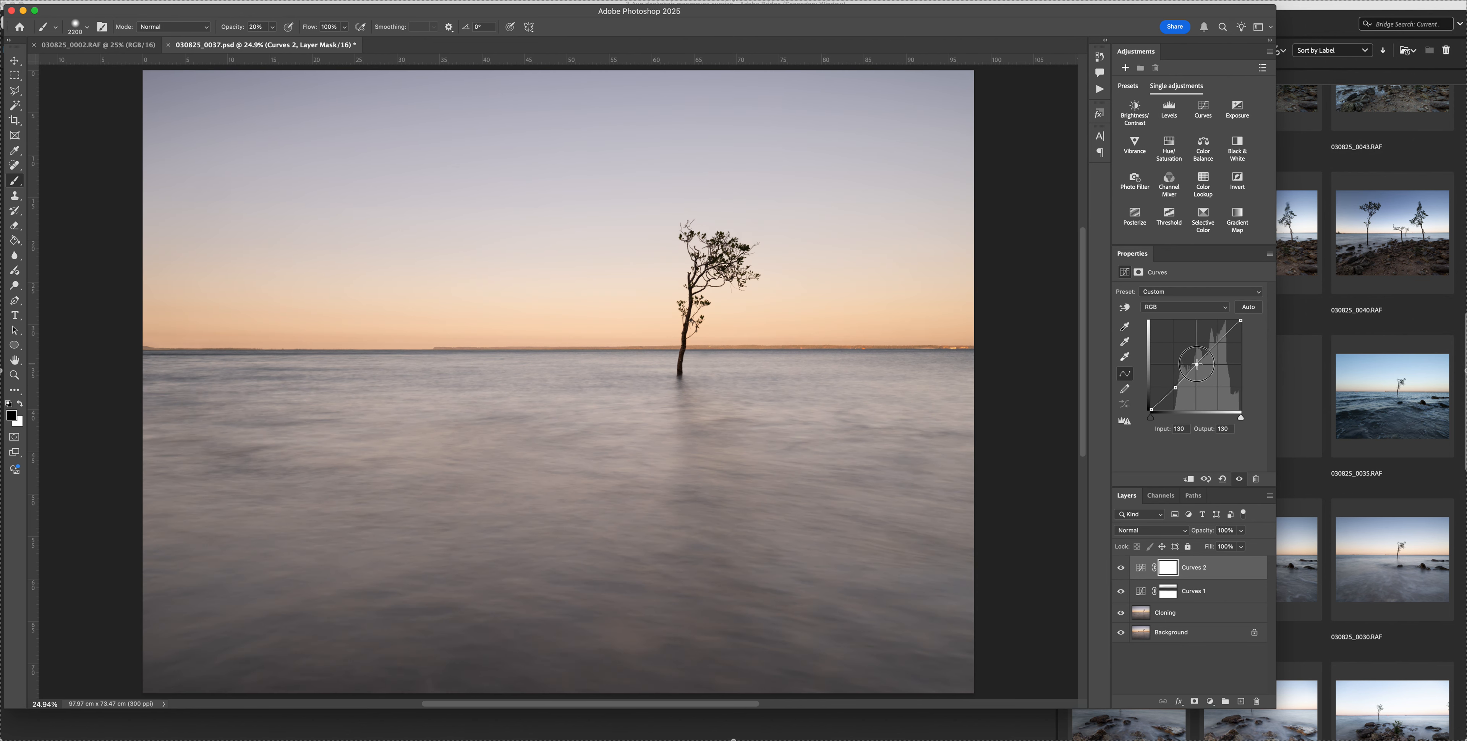
{"action": "left_click_drag", "start_coordinate": [1197, 364], "coordinate": [1176, 388]}
{"action": "left_click_drag", "start_coordinate": [1176, 388], "coordinate": [1211, 354]}
{"action": "left_click_drag", "start_coordinate": [1212, 352], "coordinate": [1212, 351]}
{"action": "key", "text": "XF86MonBrightnessDown"}
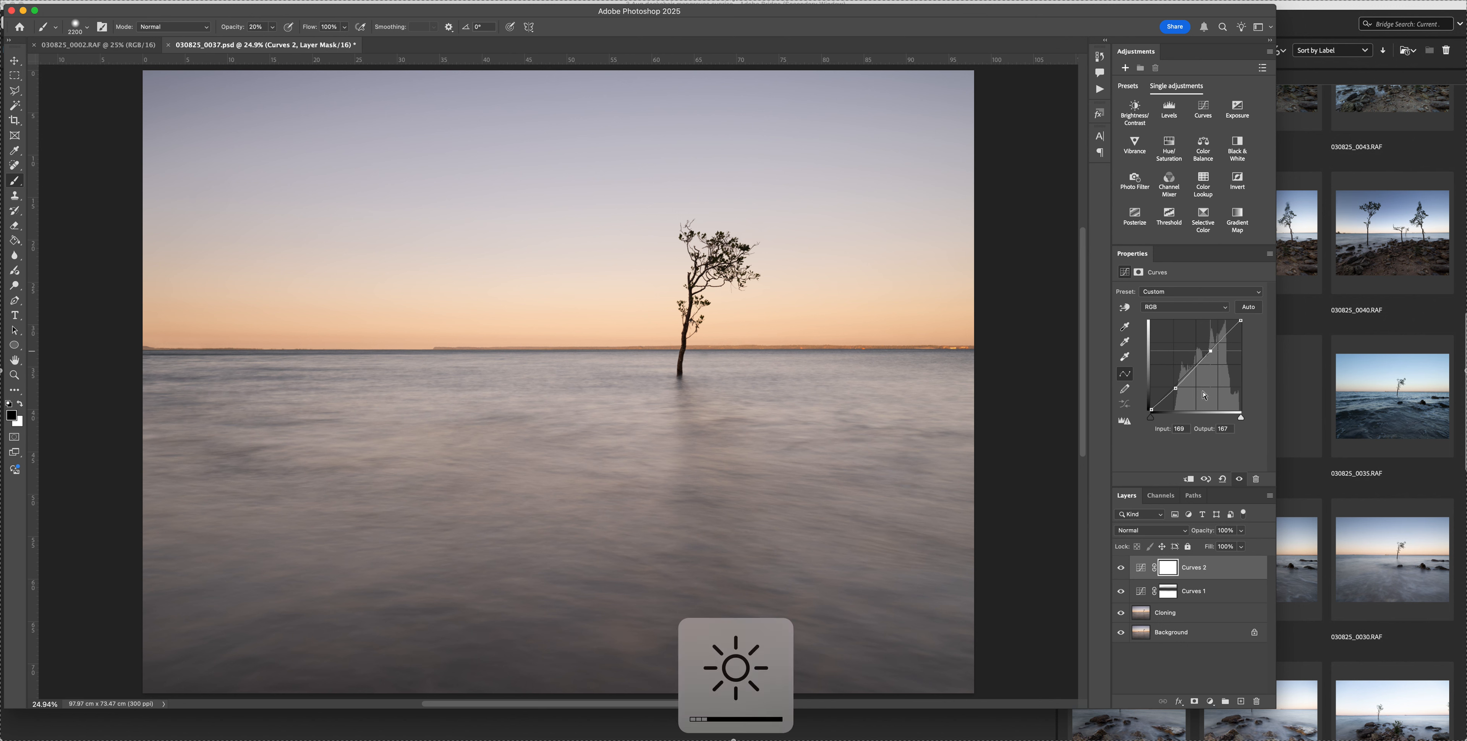
{"action": "left_click", "coordinate": [1120, 568]}
{"action": "left_click", "coordinate": [1120, 567]}
{"action": "left_click", "coordinate": [1121, 567]}
{"action": "left_click", "coordinate": [1120, 568]}
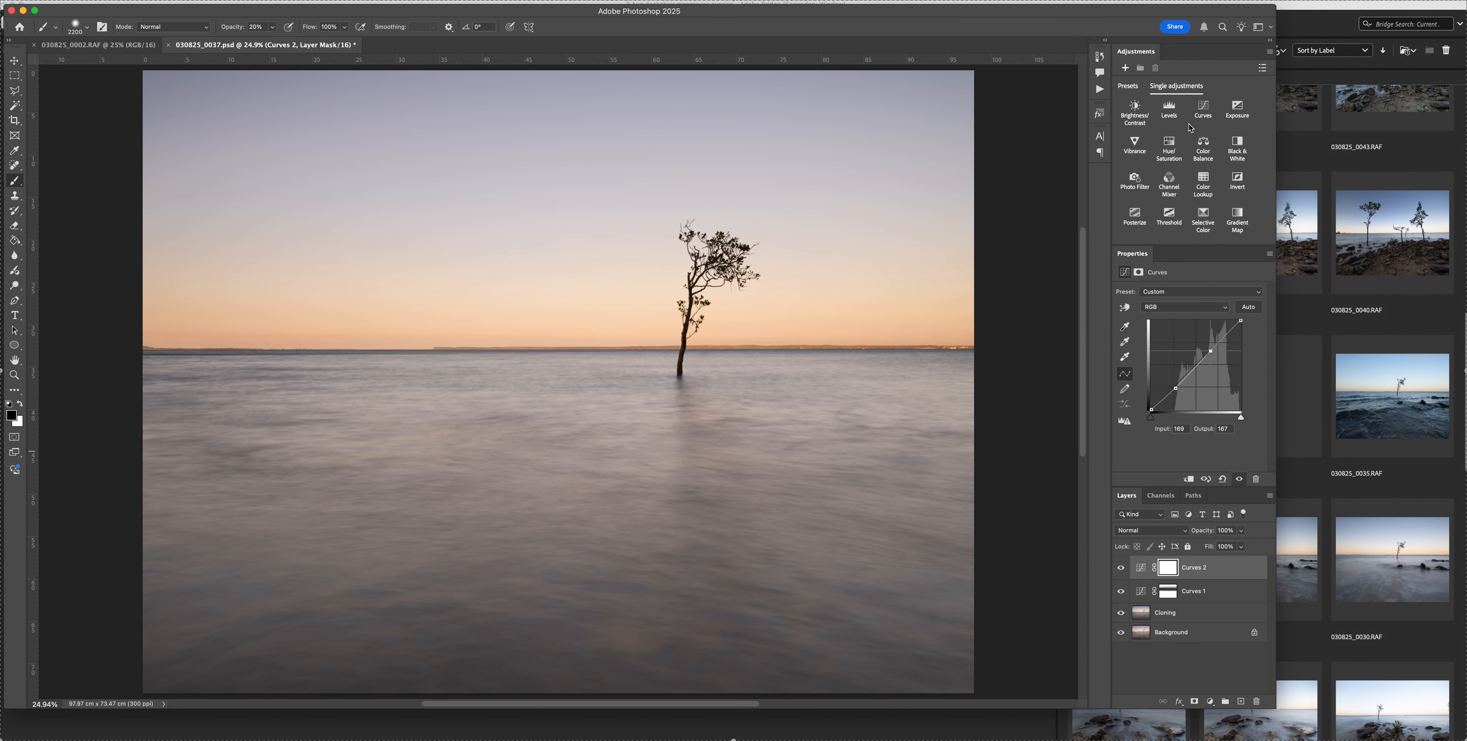
Add a third Curves layer, compare the Auto Color Correction algorithms, and apply Enhance Monochromatic Contrast
{"action": "left_click", "coordinate": [1203, 108]}
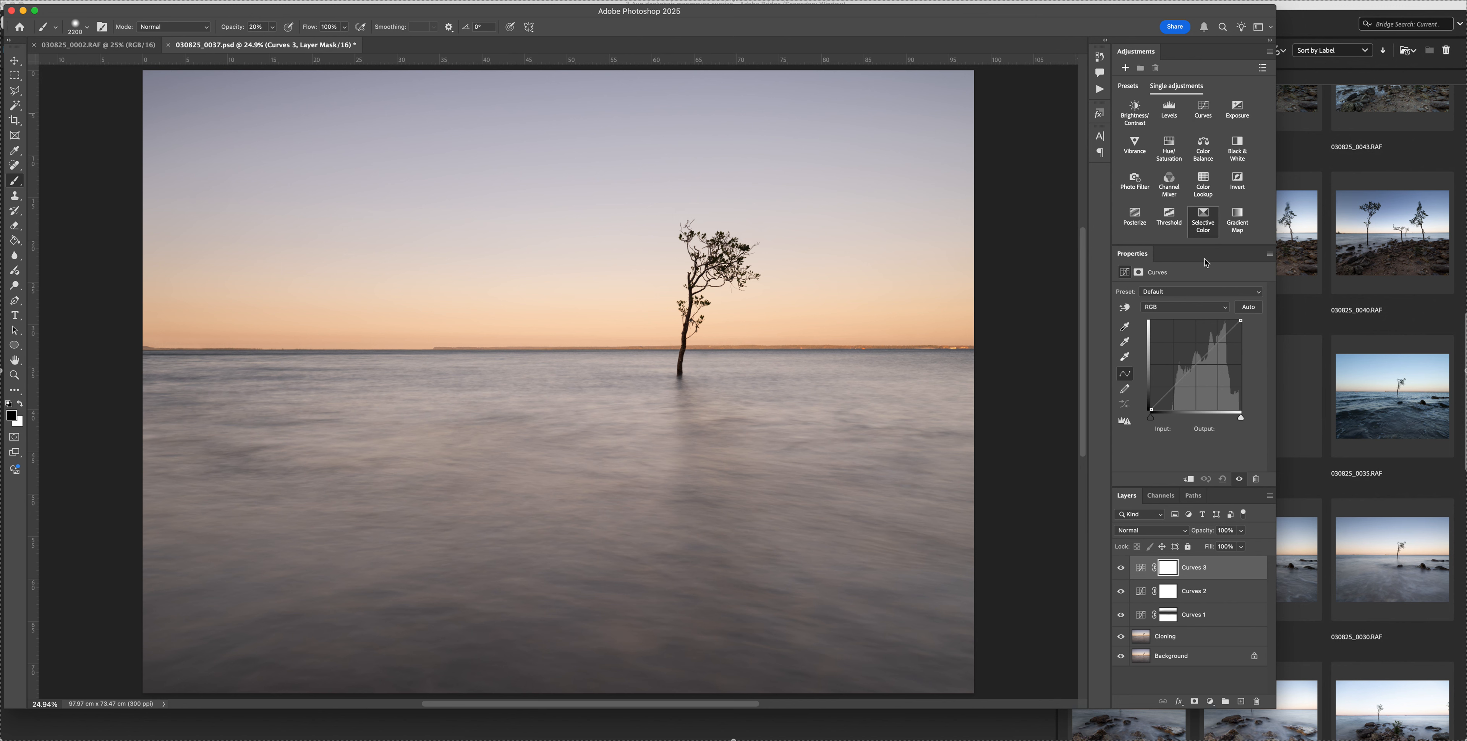
{"action": "left_click", "coordinate": [1245, 309], "text": "alt"}
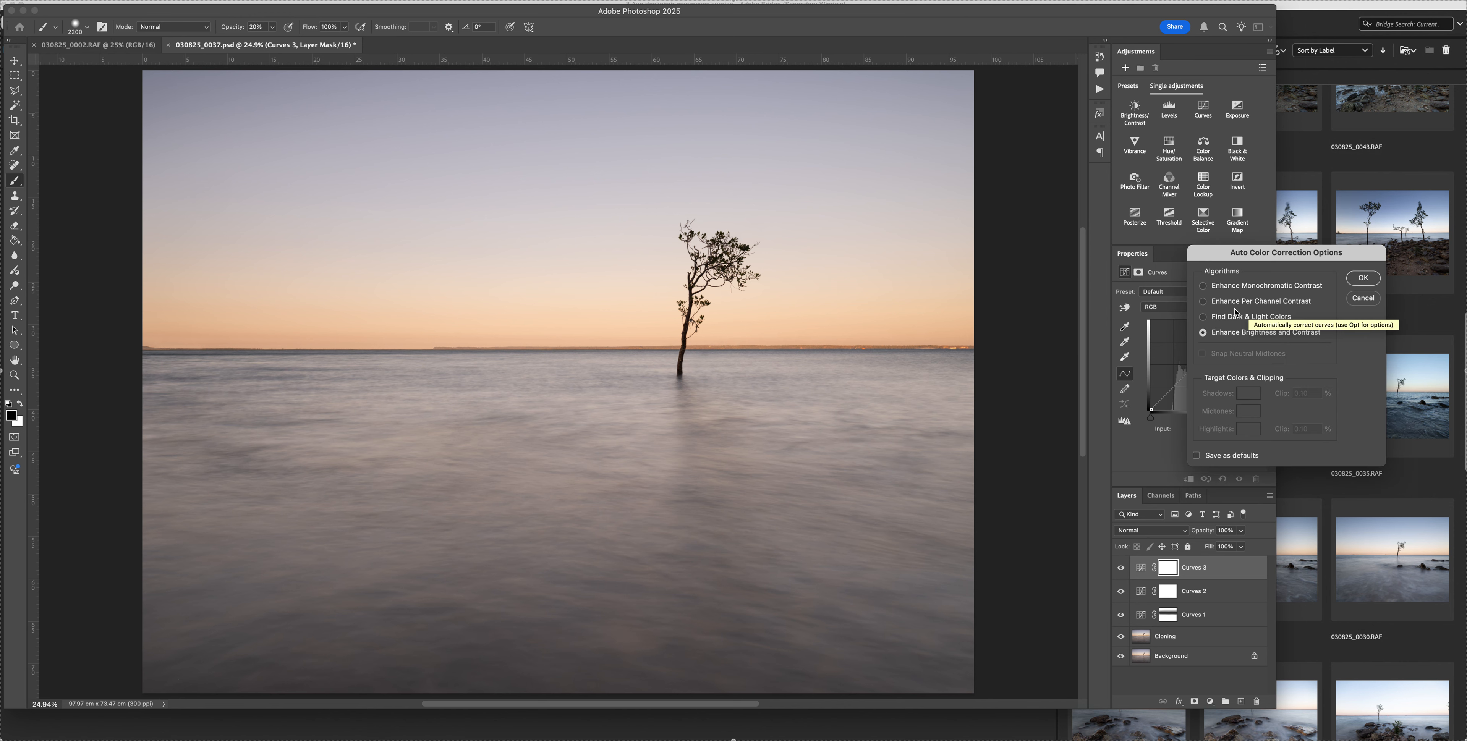
{"action": "left_click", "coordinate": [1209, 320]}
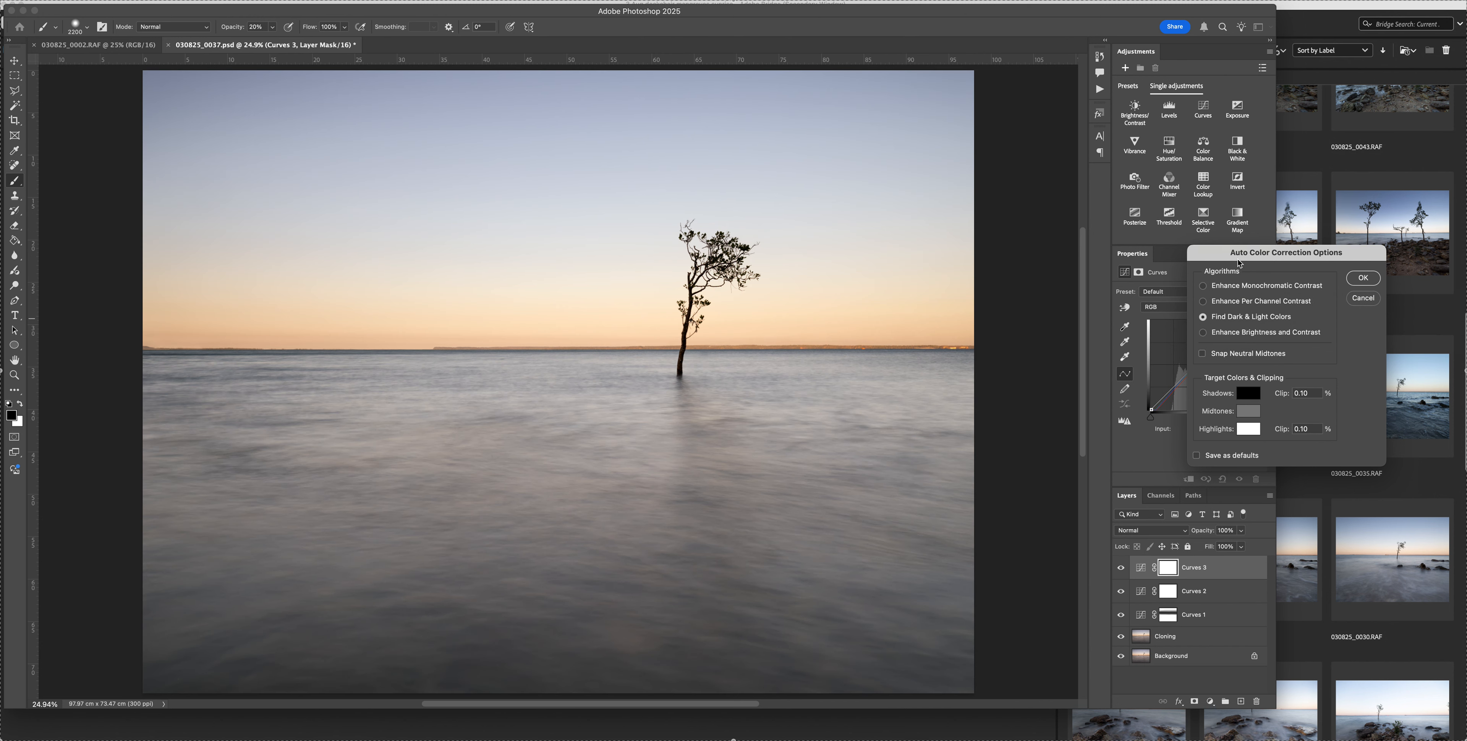
{"action": "left_click_drag", "start_coordinate": [1233, 252], "coordinate": [1102, 130]}
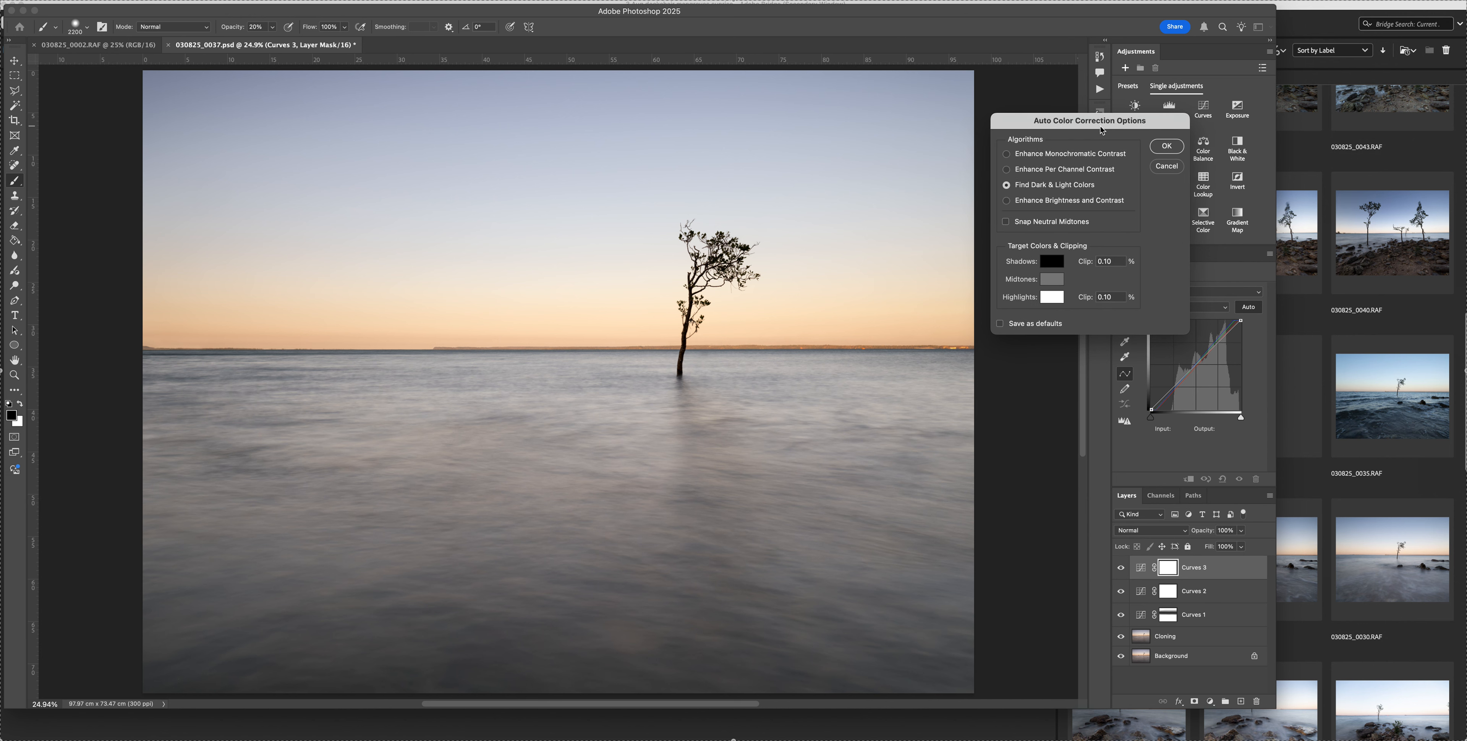
{"action": "left_click", "coordinate": [1009, 172]}
{"action": "left_click", "coordinate": [1007, 155]}
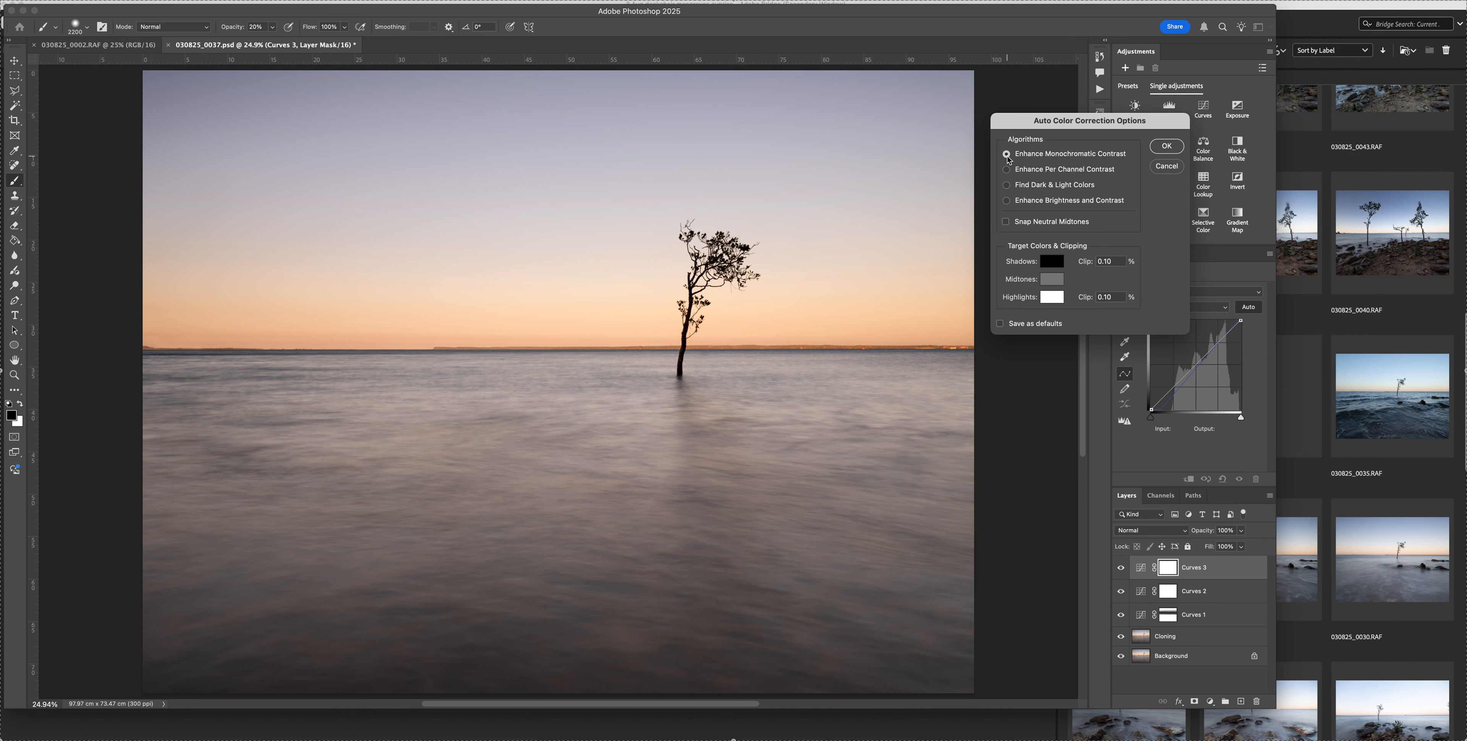
{"action": "left_click", "coordinate": [1007, 201]}
{"action": "left_click", "coordinate": [1008, 155]}
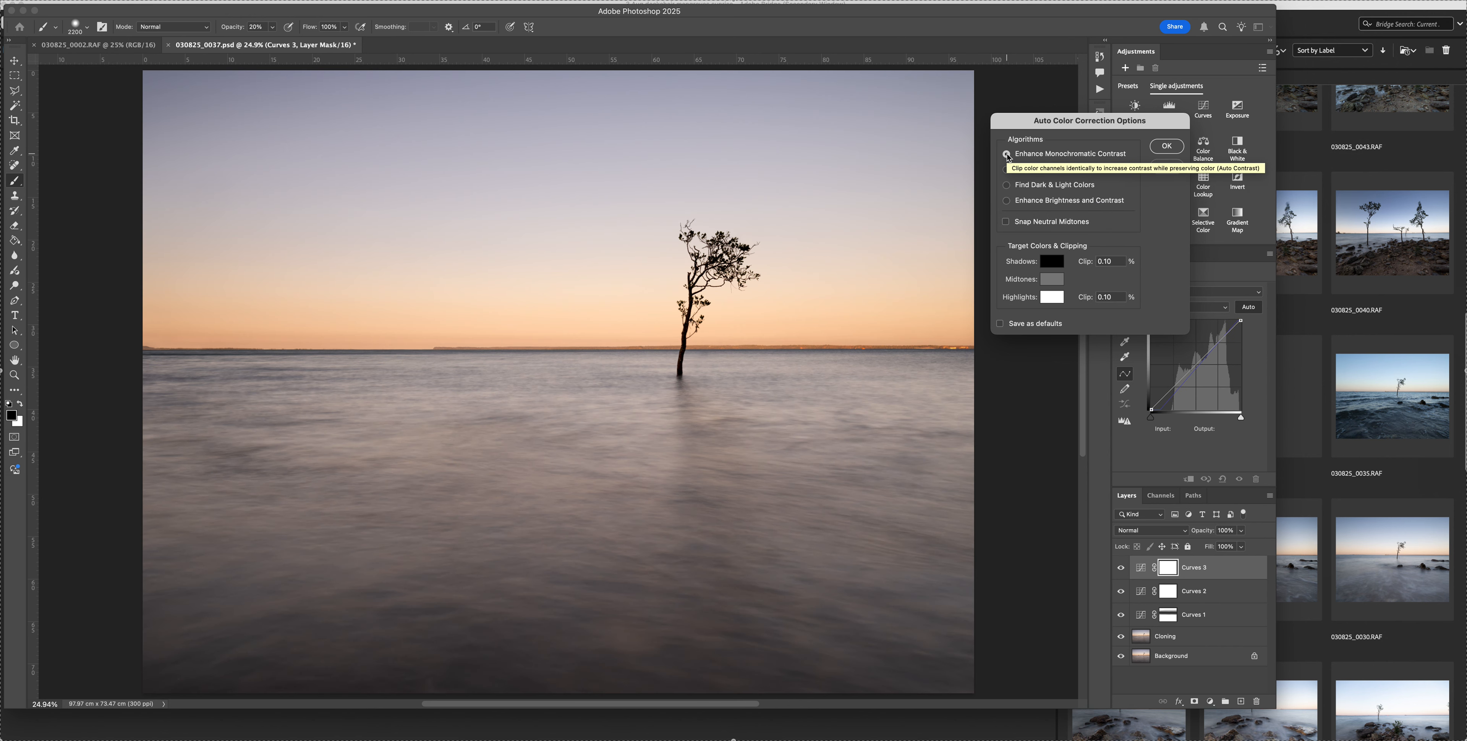
{"action": "left_click", "coordinate": [1168, 149]}
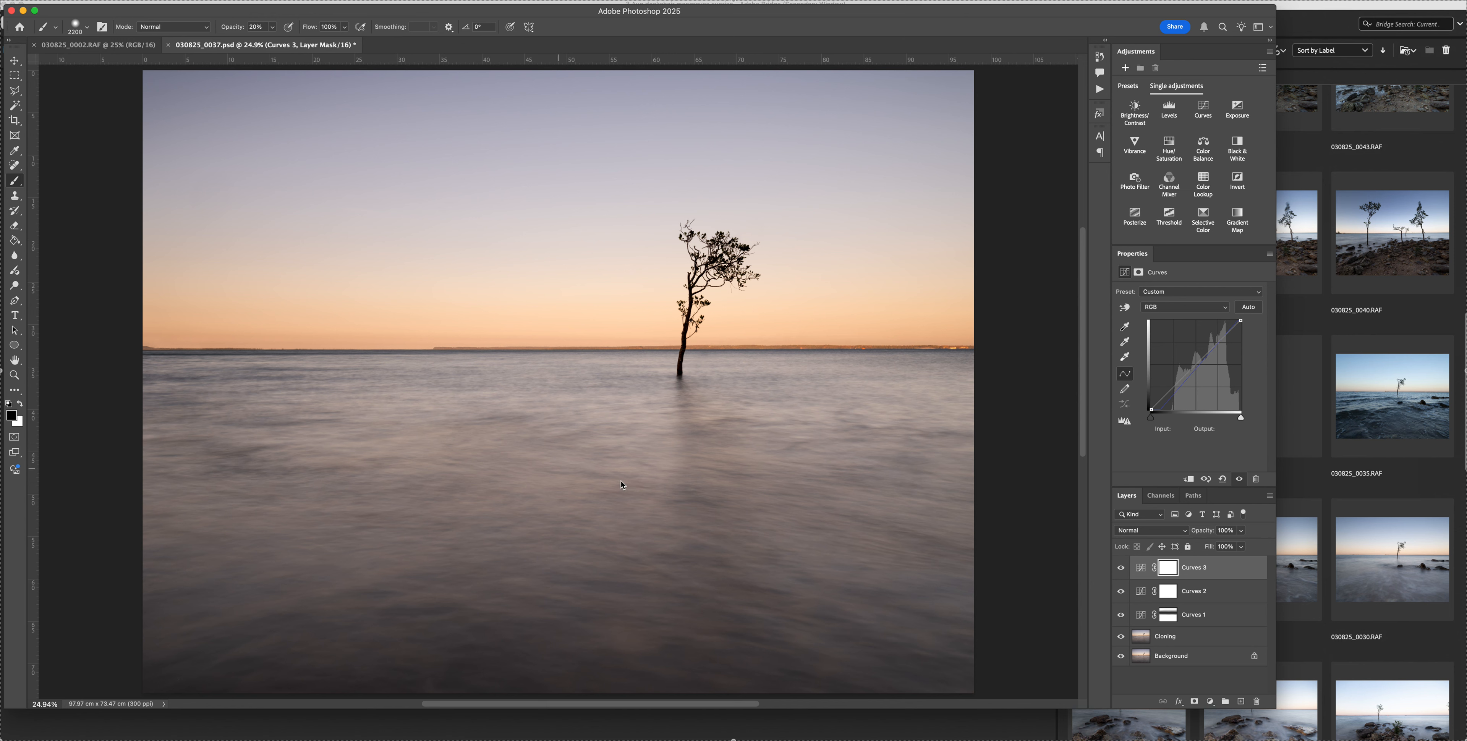
Compare the image with the Curves 3 layer hidden and shown
{"action": "left_click", "coordinate": [1123, 570]}
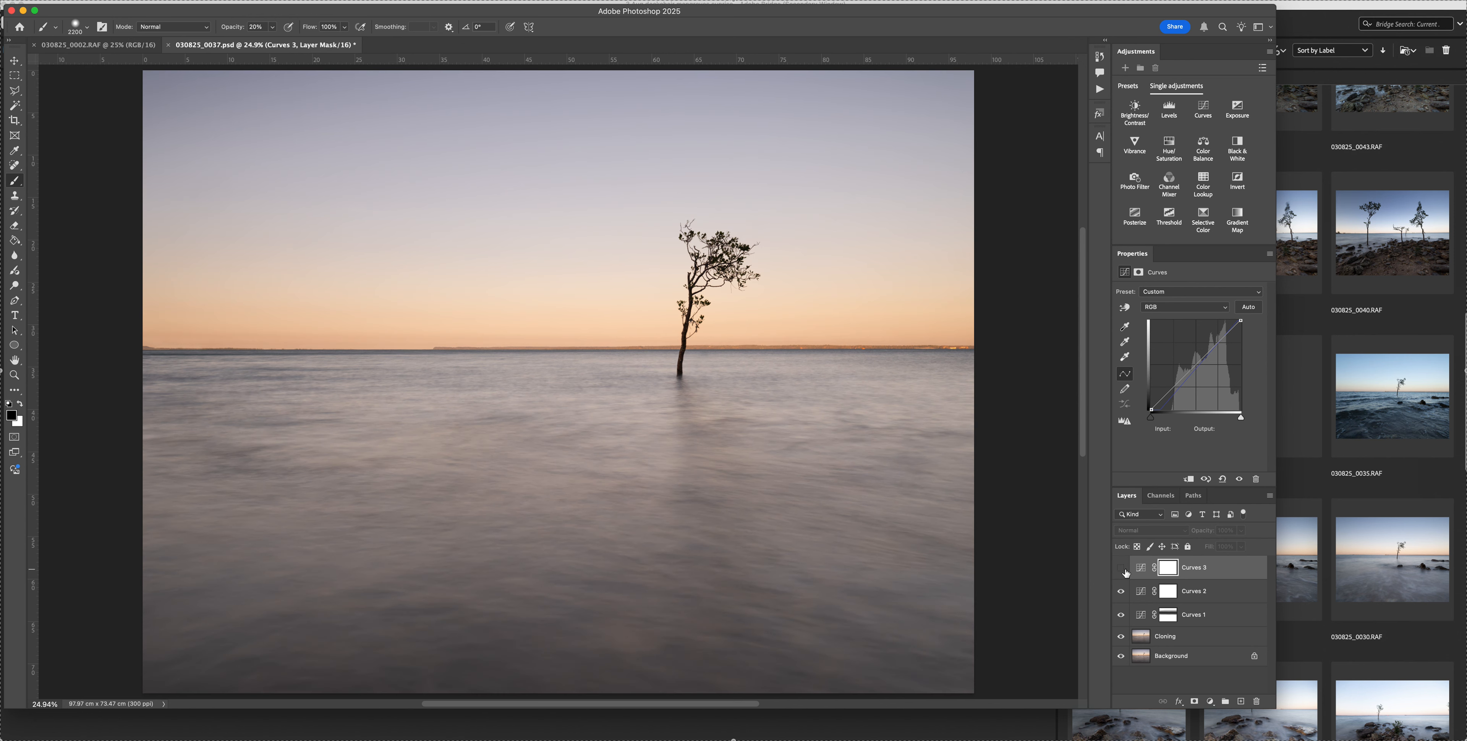
{"action": "left_click", "coordinate": [1122, 568]}
{"action": "left_click", "coordinate": [1122, 569]}
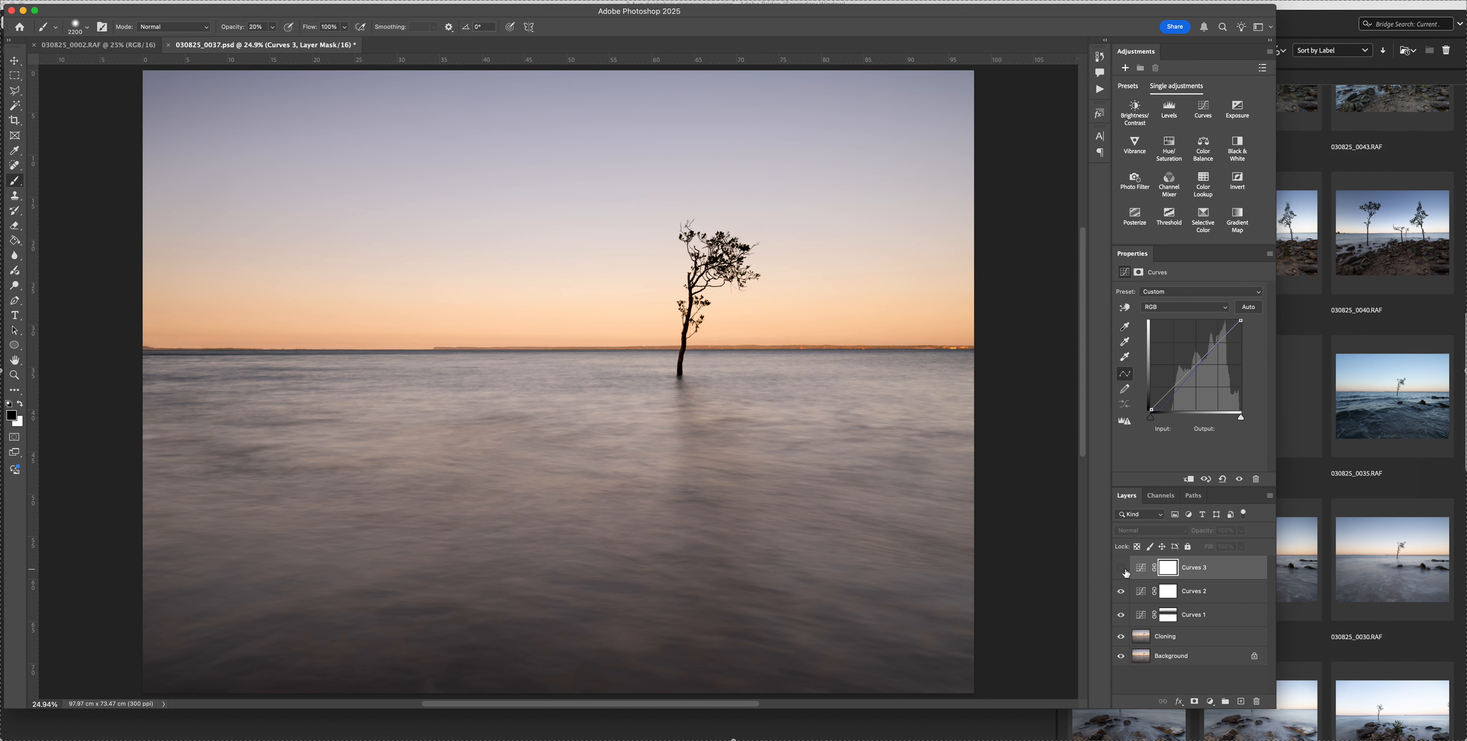
{"action": "left_click", "coordinate": [1122, 569]}
Paint black at 30% opacity with a larger brush on the Curves 3 mask over the sky and the middle water
{"action": "key", "text": "bracketright"}
{"action": "key", "text": "bracketright"}
{"action": "key", "text": "bracketright"}
{"action": "key", "text": "bracketright"}
{"action": "key", "text": "bracketright"}
{"action": "key", "text": "bracketright"}
{"action": "key", "text": "bracketright"}
{"action": "key", "text": "3"}
{"action": "left_click_drag", "start_coordinate": [939, 448], "coordinate": [538, 306]}
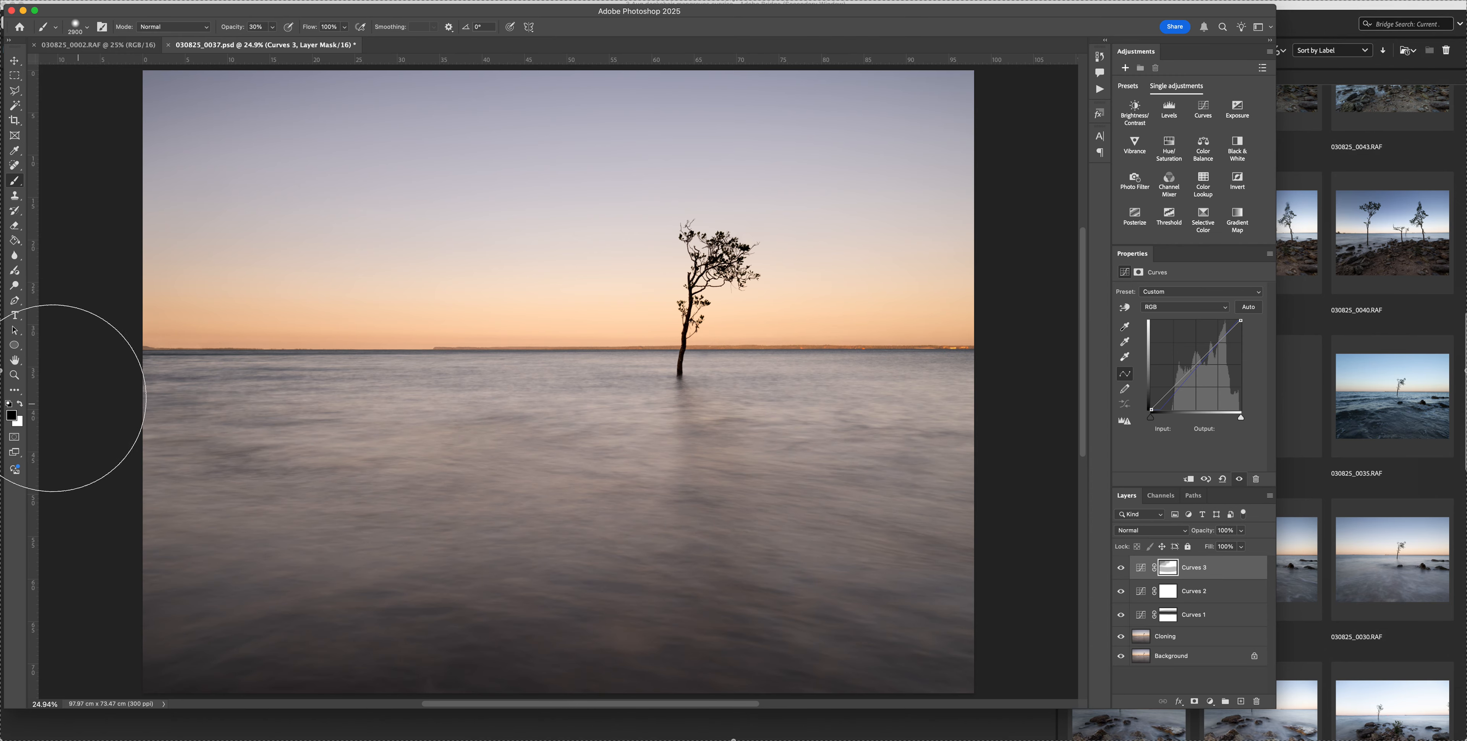
{"action": "mouse_move", "coordinate": [644, 517]}
{"action": "left_mouse_down"}
{"action": "mouse_move", "coordinate": [892, 533]}
{"action": "mouse_move", "coordinate": [171, 527]}
{"action": "left_mouse_up"}
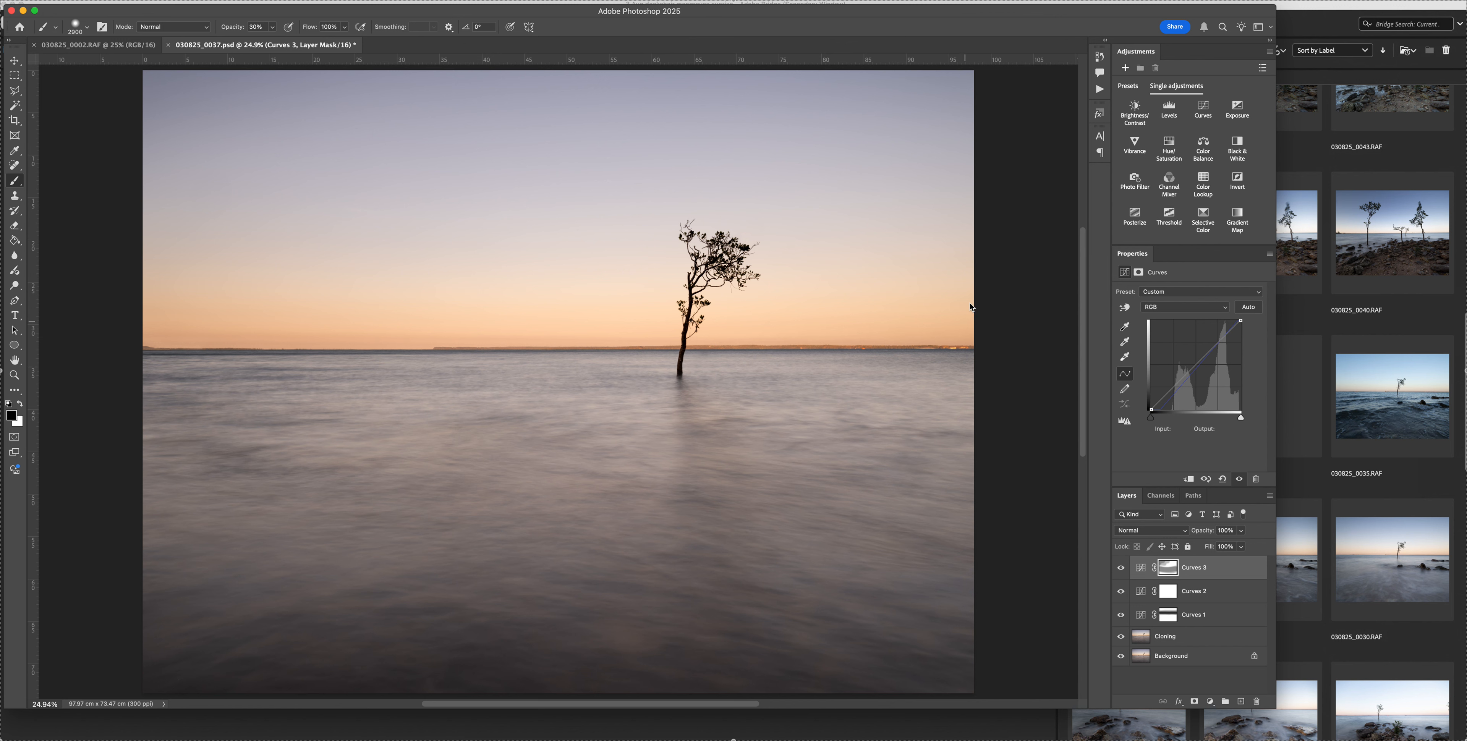
Run the Solid Colour Glow action from the Easy Way set above the Curves layers
{"action": "left_click", "coordinate": [1100, 89]}
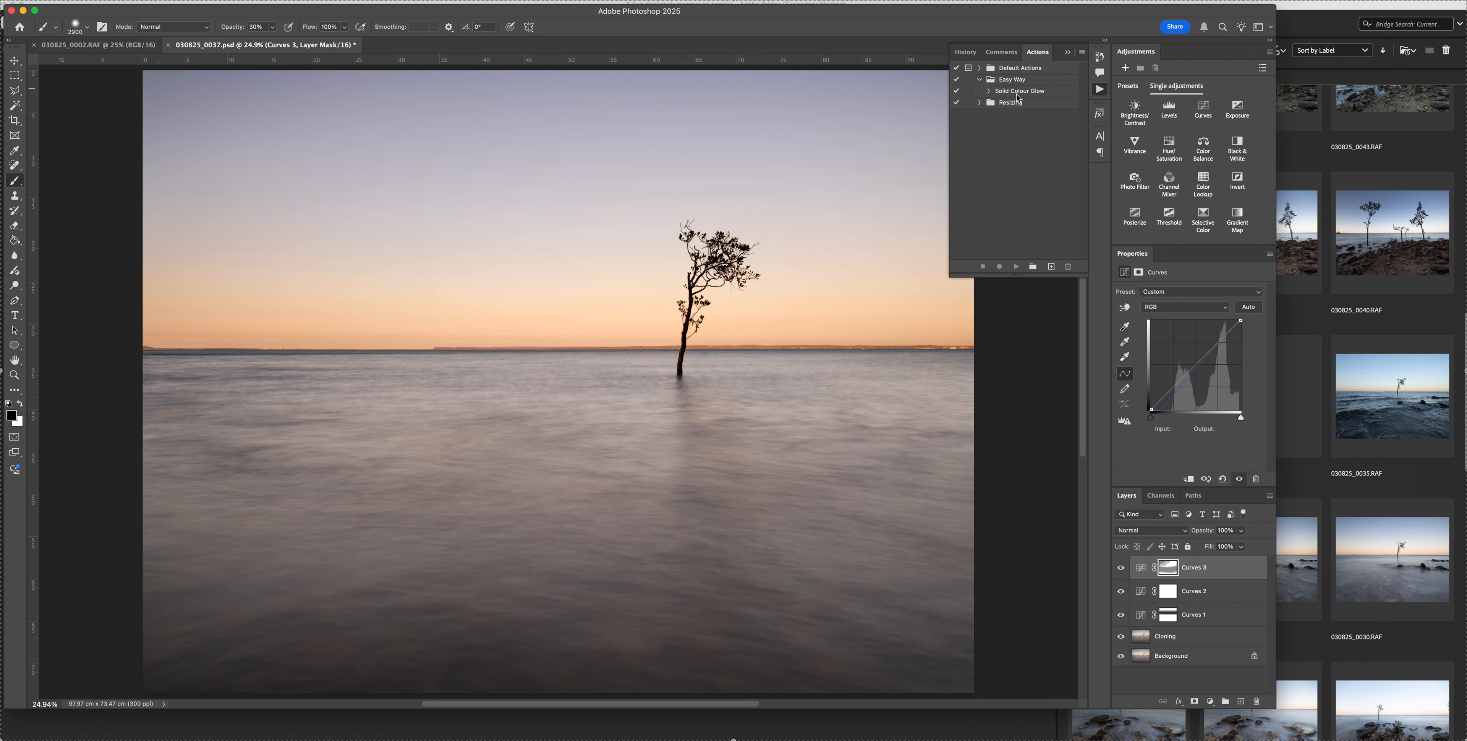
{"action": "left_click", "coordinate": [1013, 91]}
{"action": "left_click", "coordinate": [1016, 268]}
{"action": "left_click", "coordinate": [1075, 55]}
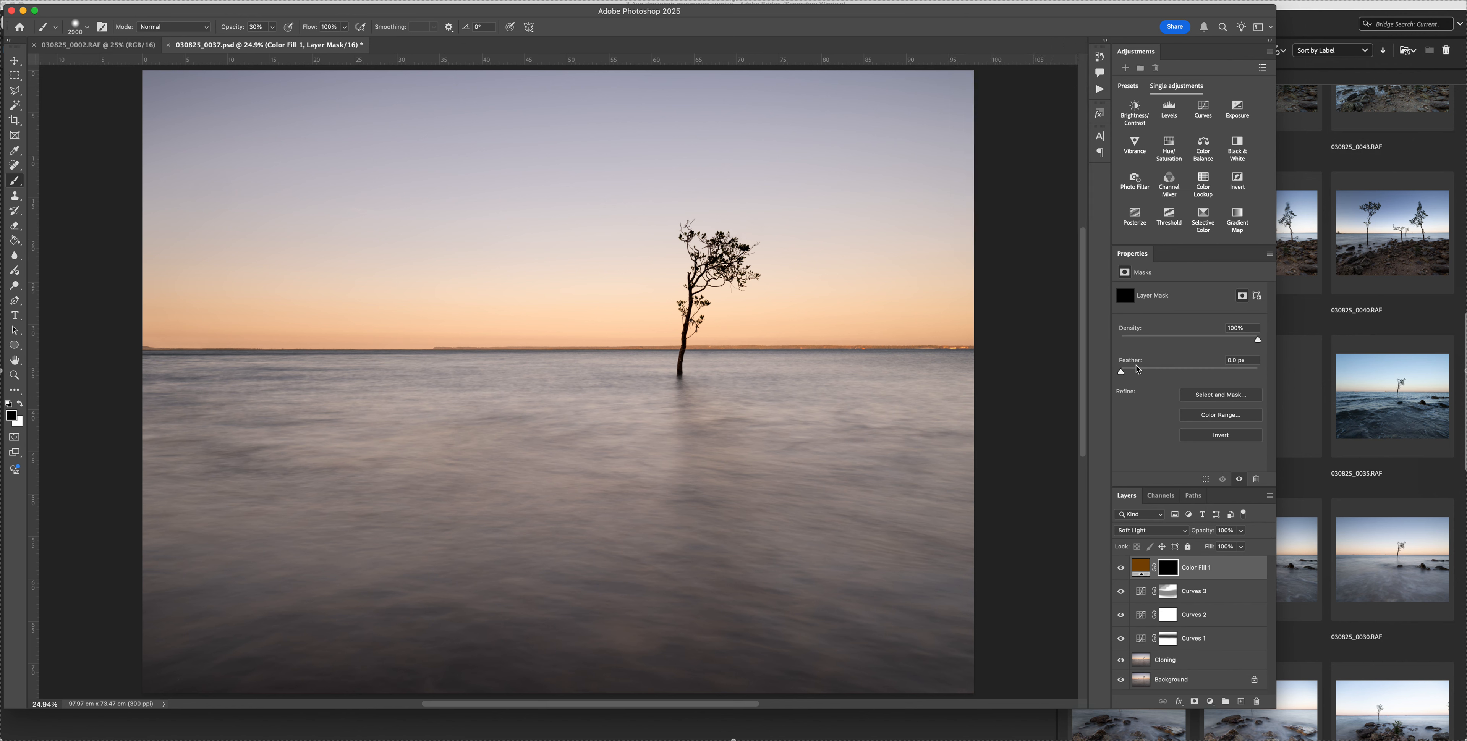
Paint white at 20% opacity with a 2200-pixel brush on the Color Fill 1 mask across the sky just above the horizon
{"action": "left_click", "coordinate": [1141, 568]}
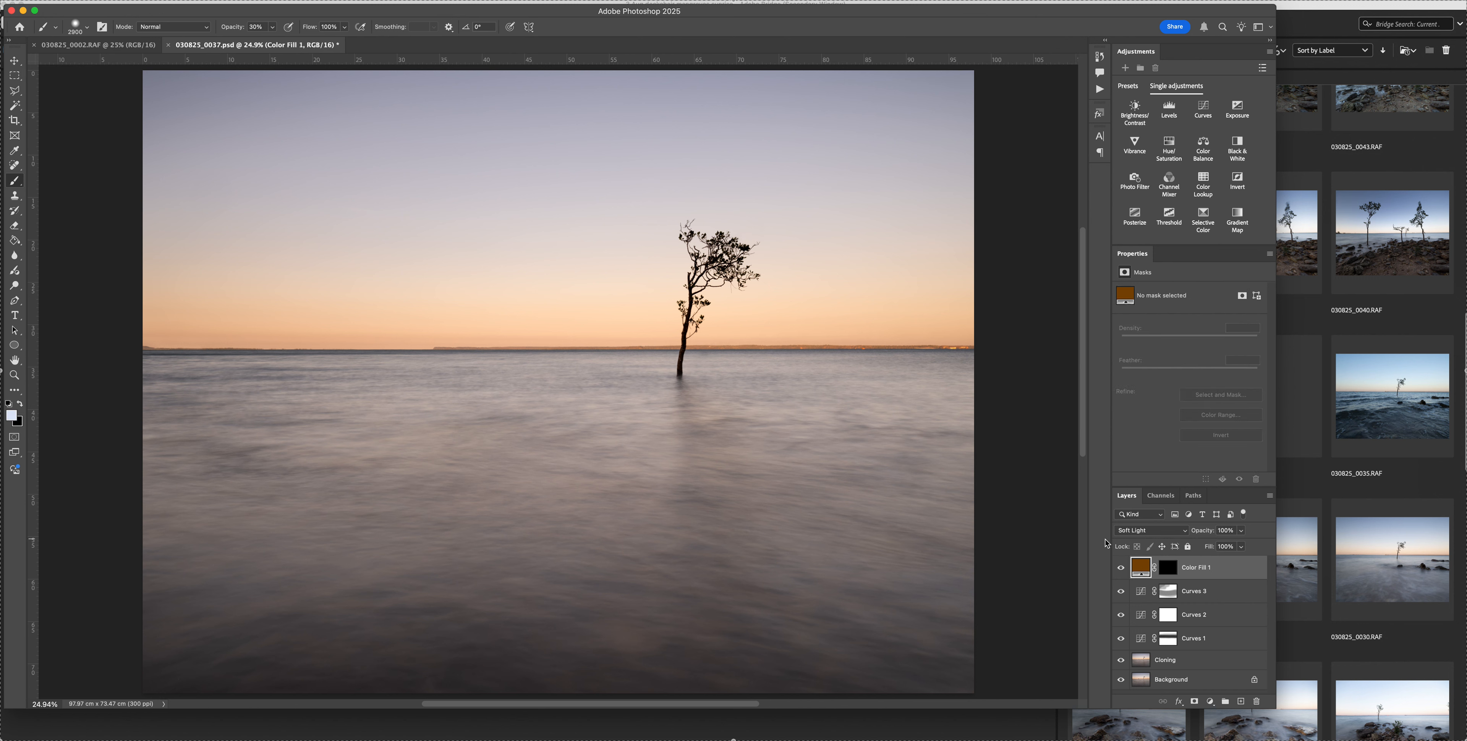
{"action": "left_click", "coordinate": [1169, 569]}
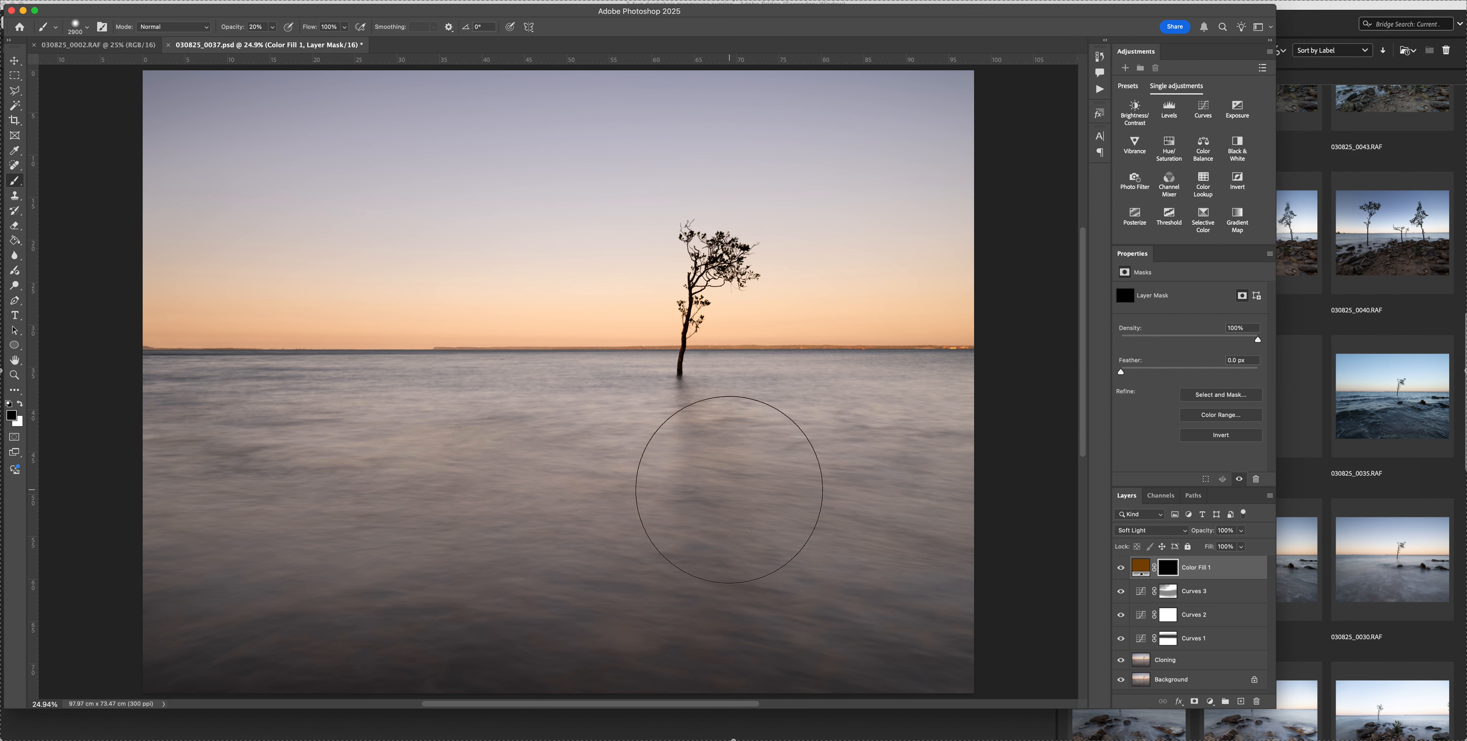
{"action": "key", "text": "x"}
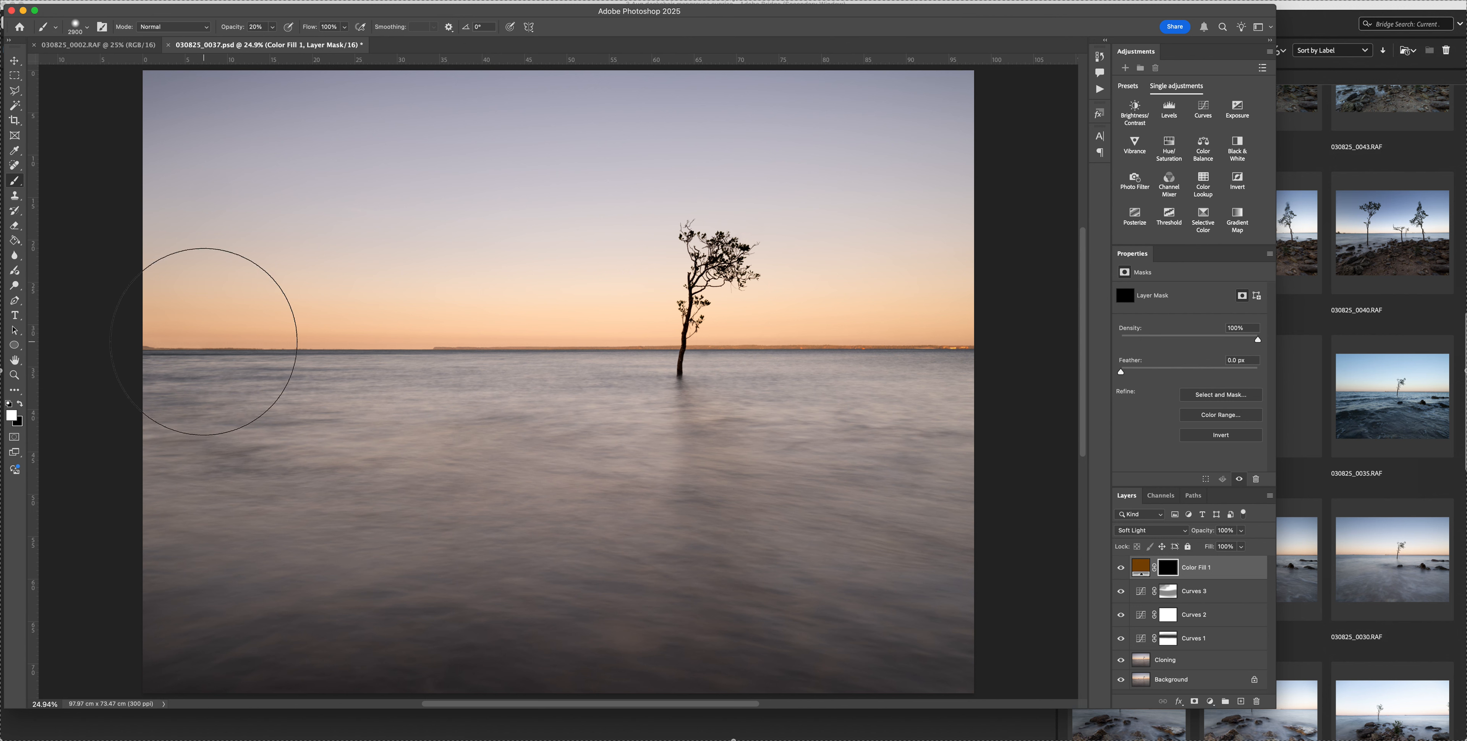
{"action": "key", "text": "bracketleft"}
{"action": "key", "text": "bracketleft"}
{"action": "key", "text": "bracketleft"}
{"action": "key", "text": "bracketleft"}
{"action": "key", "text": "bracketleft"}
{"action": "key", "text": "bracketleft"}
{"action": "key", "text": "bracketleft"}
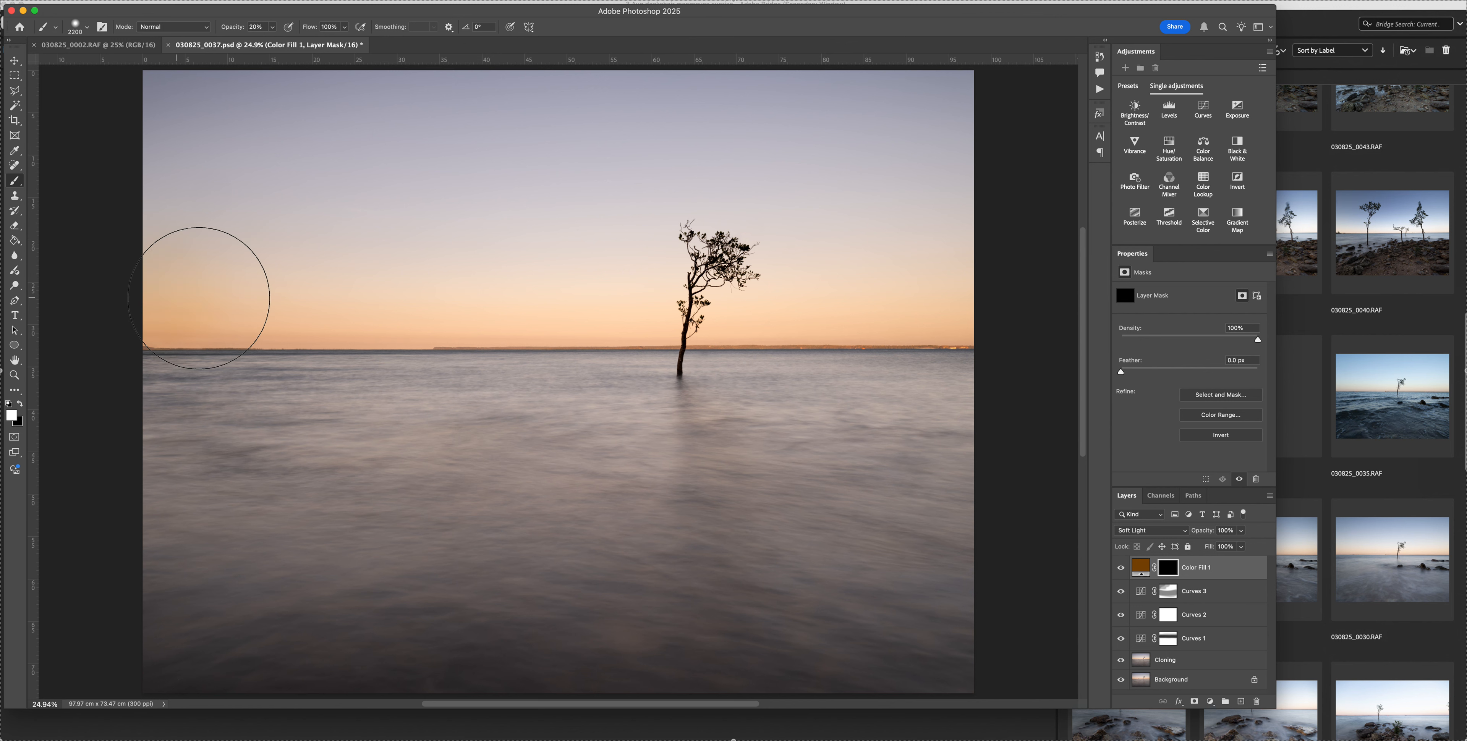
{"action": "mouse_move", "coordinate": [516, 304]}
{"action": "left_mouse_down"}
{"action": "mouse_move", "coordinate": [1037, 307]}
{"action": "mouse_move", "coordinate": [1027, 323]}
{"action": "mouse_move", "coordinate": [765, 323]}
{"action": "left_mouse_up"}
Extend the glow higher into the sky on the Color Fill 1 mask with a 2600-pixel white brush at 10% opacity
{"action": "key", "text": "1"}
{"action": "key", "text": "bracketright"}
{"action": "key", "text": "bracketright"}
{"action": "key", "text": "bracketright"}
{"action": "key", "text": "bracketright"}
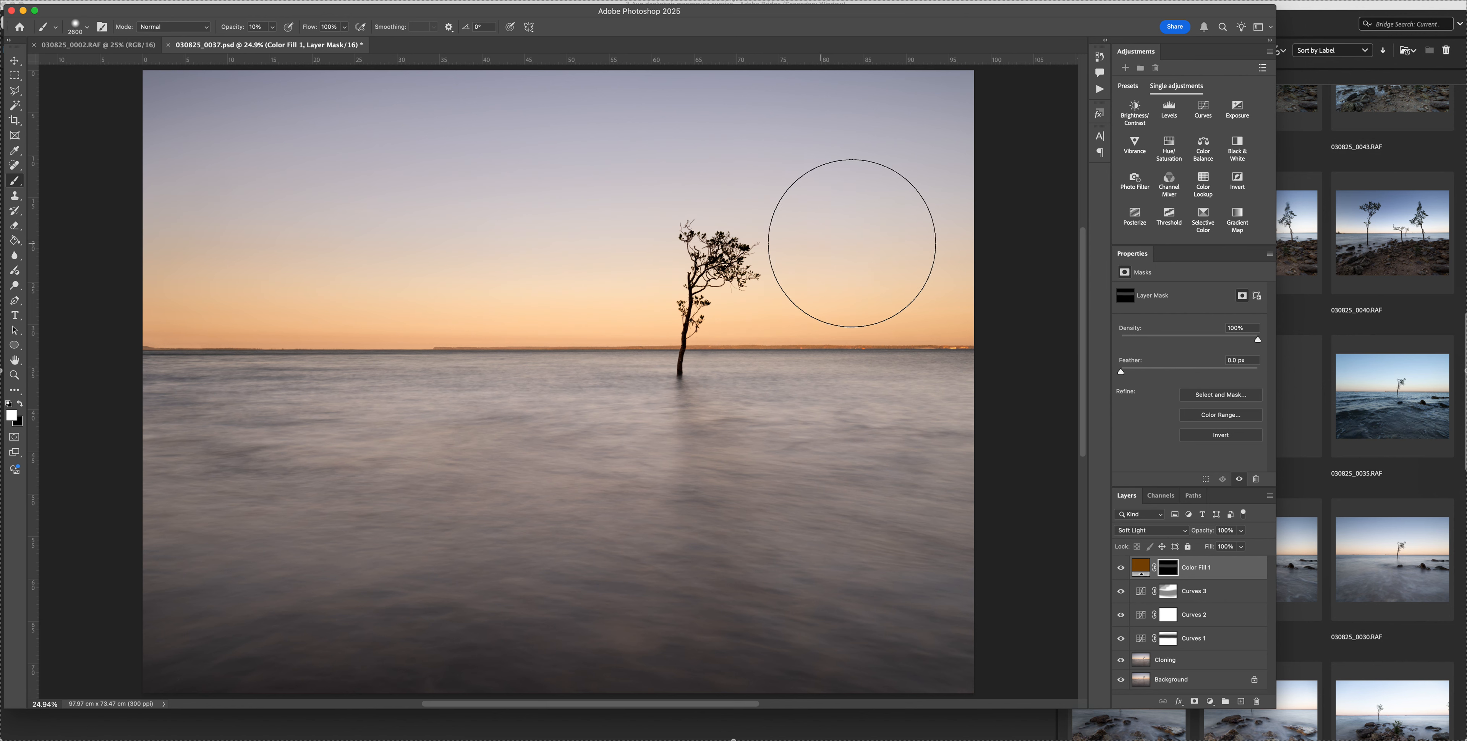
{"action": "mouse_move", "coordinate": [1030, 234]}
{"action": "left_mouse_down"}
{"action": "mouse_move", "coordinate": [598, 240]}
{"action": "mouse_move", "coordinate": [148, 219]}
{"action": "left_mouse_up"}
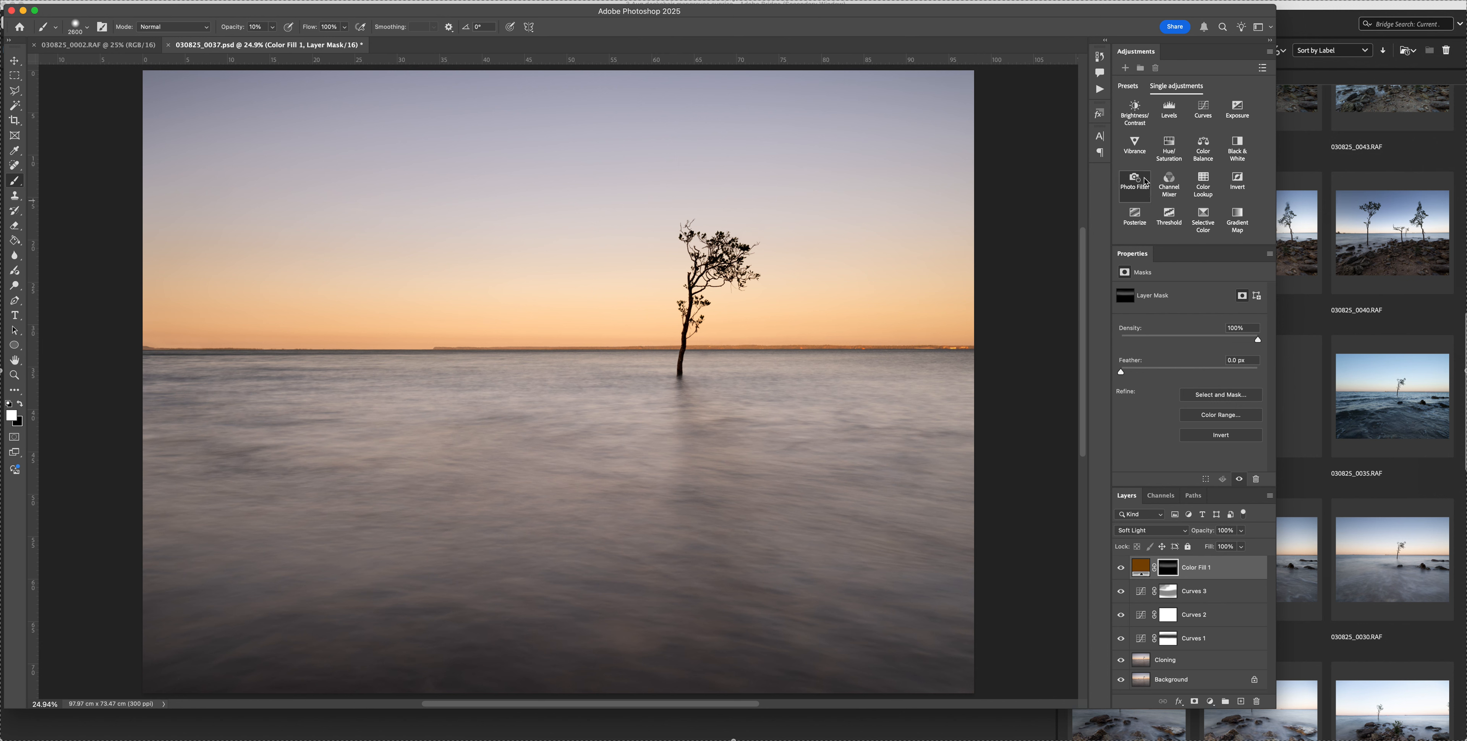
Add a Color Balance layer, shift its shadows toward blue by +8, and compare the image with the layer hidden and shown
{"action": "left_click", "coordinate": [1203, 147]}
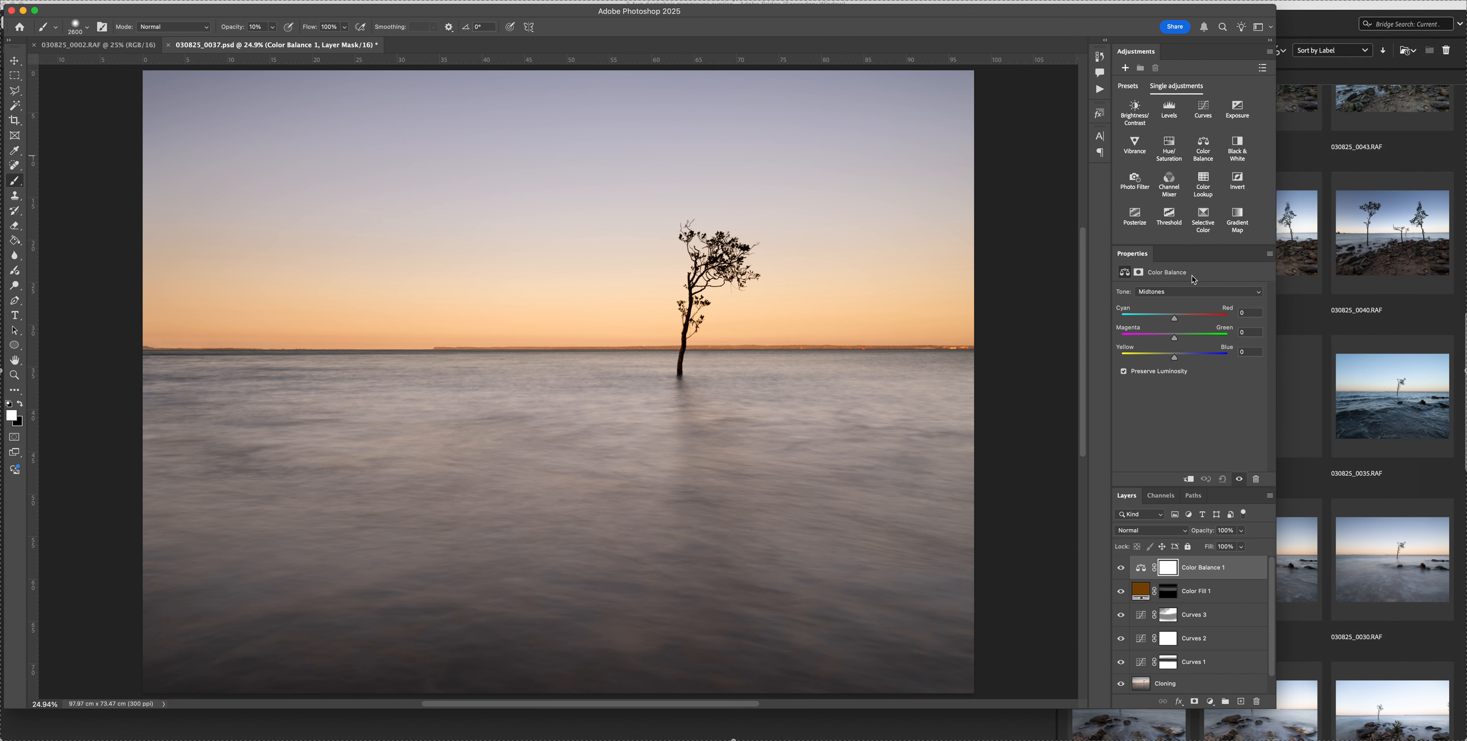
{"action": "left_click", "coordinate": [1168, 292]}
{"action": "left_click", "coordinate": [1162, 280]}
{"action": "left_click_drag", "start_coordinate": [1175, 358], "coordinate": [1177, 357]}
{"action": "left_click", "coordinate": [1120, 568]}
{"action": "left_click", "coordinate": [1120, 569]}
Try shifting the Color Balance highlights toward cyan, and return the highlight sliders to 0
{"action": "left_click", "coordinate": [1154, 293]}
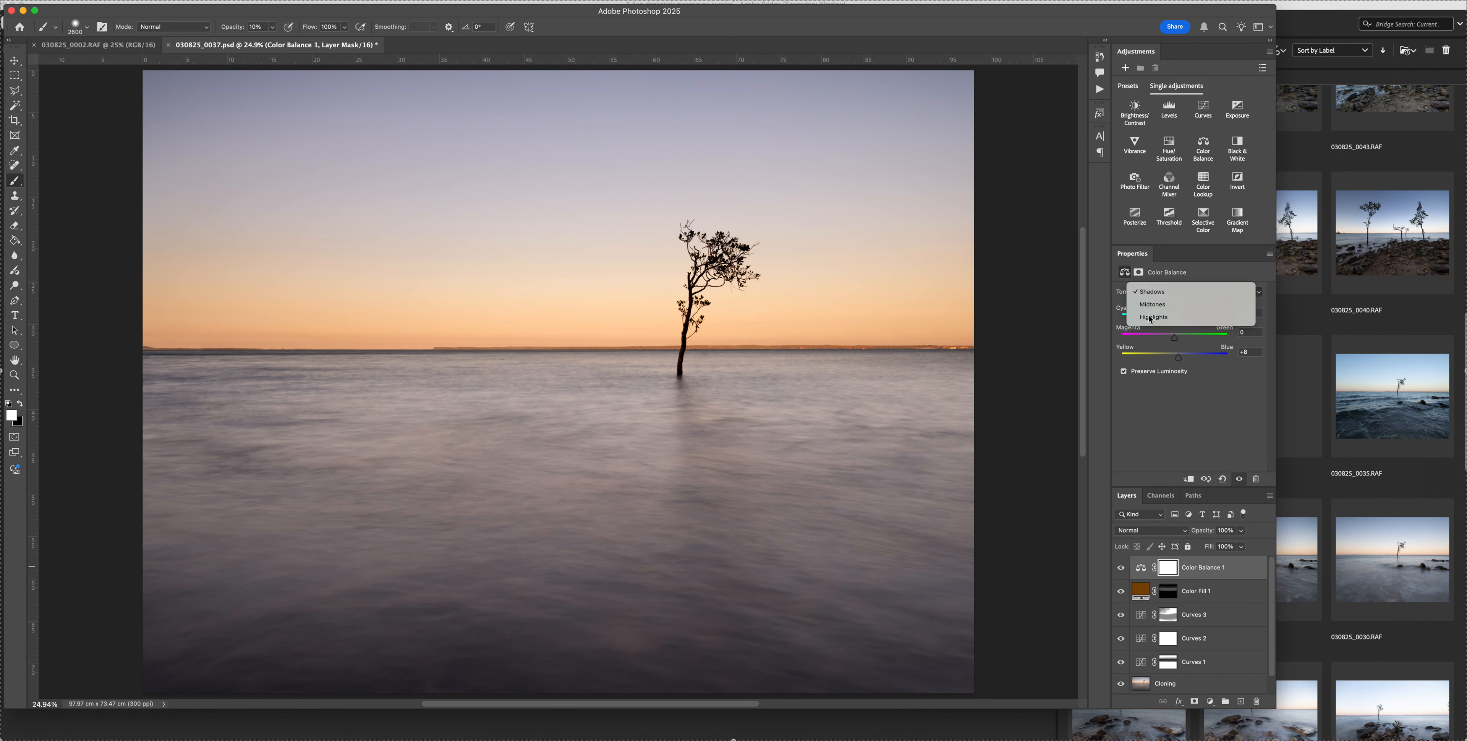
{"action": "left_click", "coordinate": [1173, 318]}
{"action": "left_click", "coordinate": [1174, 319]}
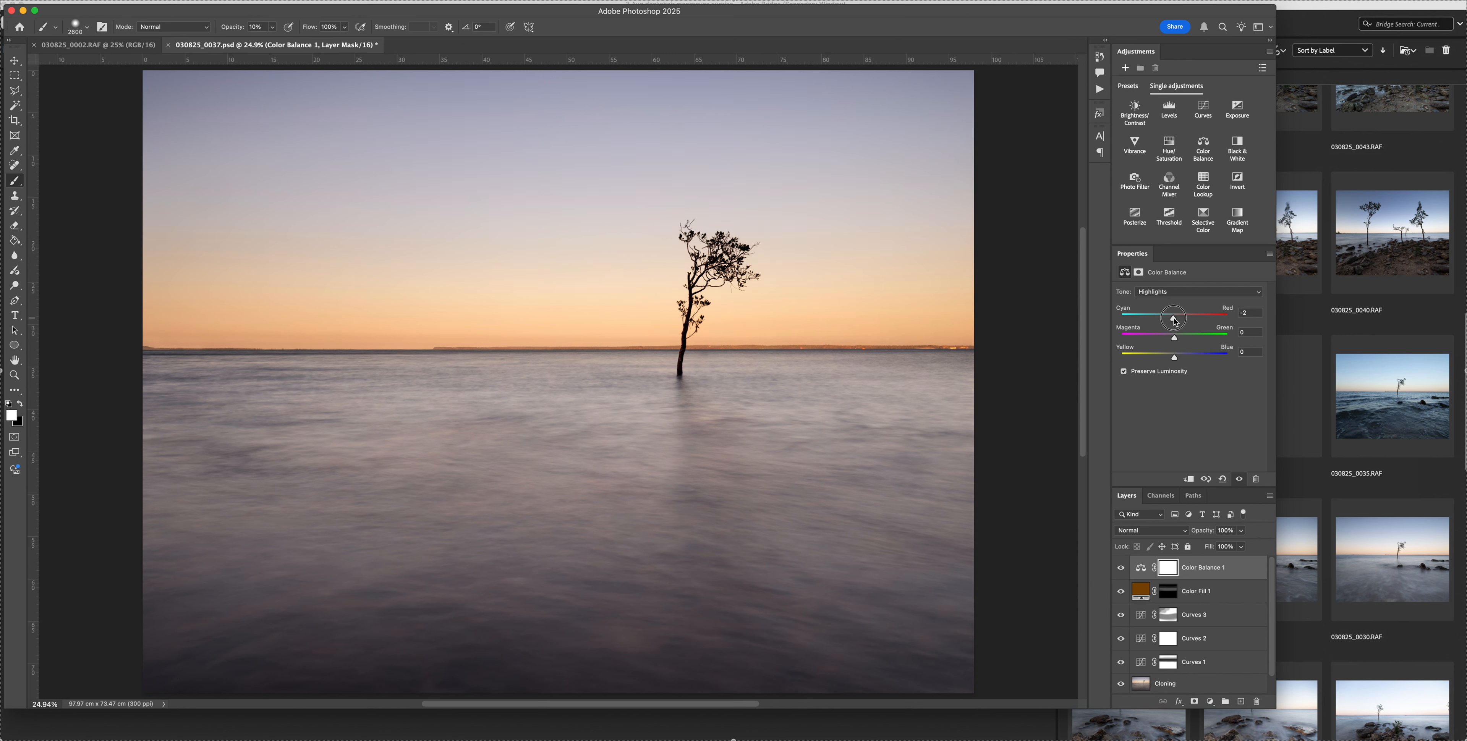
{"action": "left_click_drag", "start_coordinate": [1174, 320], "coordinate": [1174, 357]}
Run the Solid Colour Glow action again above Color Balance 1 and change its fill to a deeper reddish brown
{"action": "left_click", "coordinate": [1100, 88]}
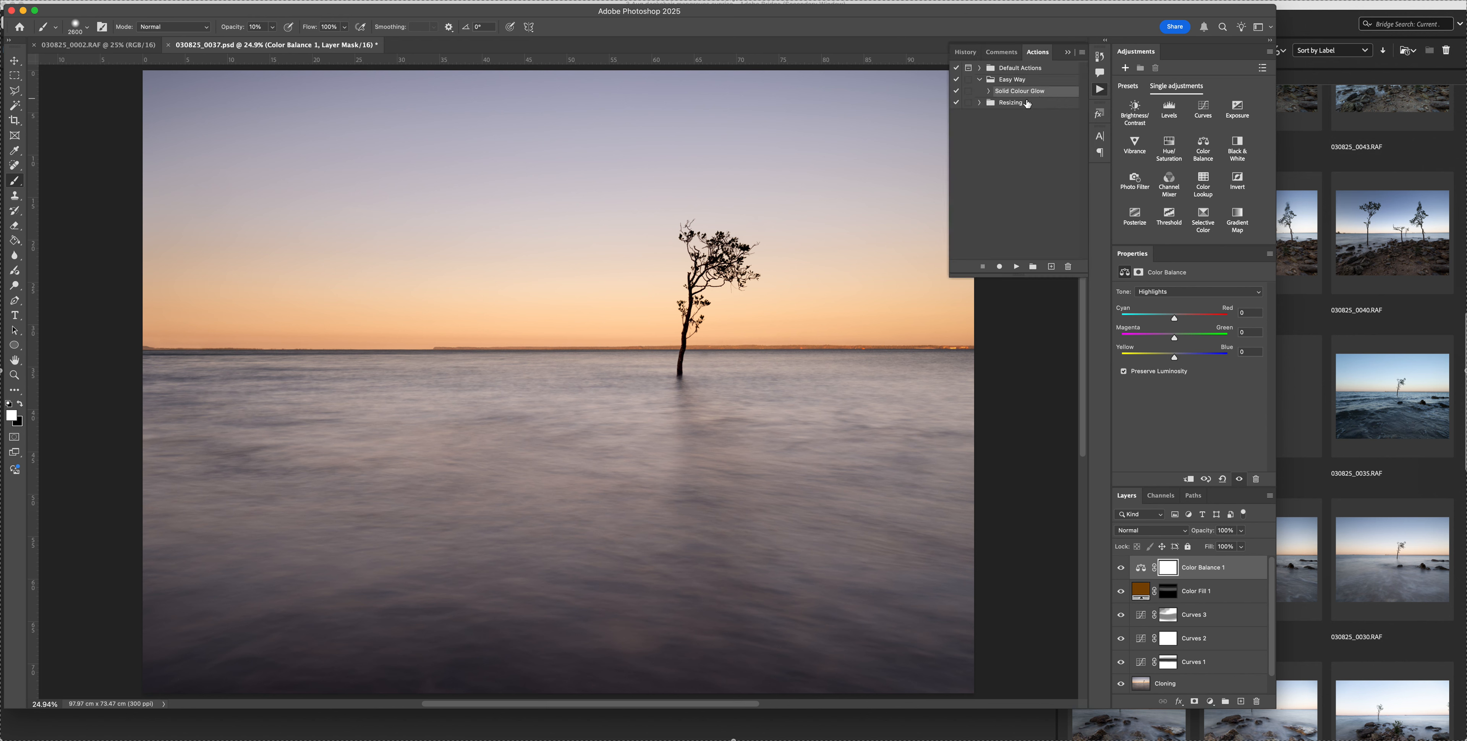
{"action": "left_click", "coordinate": [1016, 268]}
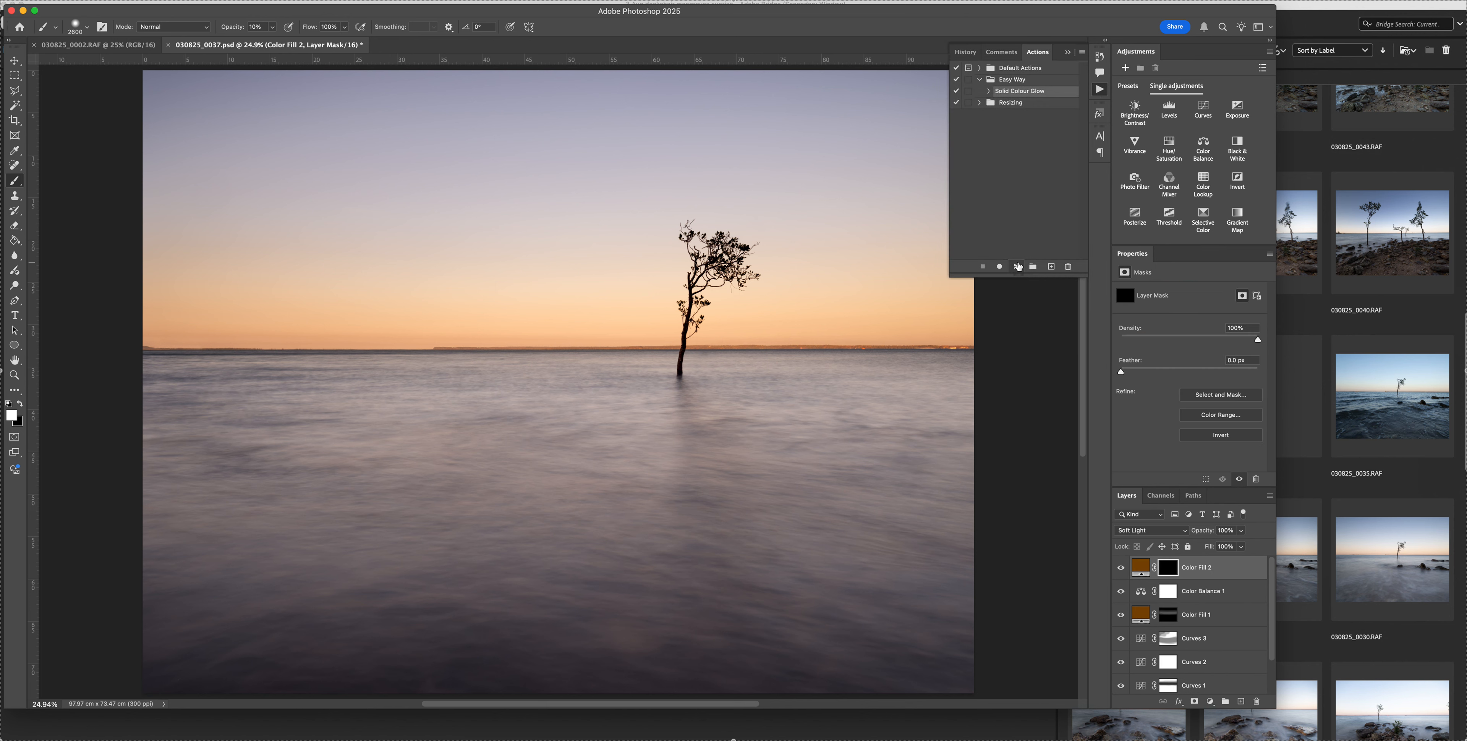
{"action": "double_click", "coordinate": [1137, 568]}
{"action": "mouse_move", "coordinate": [1019, 267]}
{"action": "left_mouse_down"}
{"action": "mouse_move", "coordinate": [1029, 133]}
{"action": "mouse_move", "coordinate": [1030, 316]}
{"action": "mouse_move", "coordinate": [1013, 278]}
{"action": "left_mouse_up"}
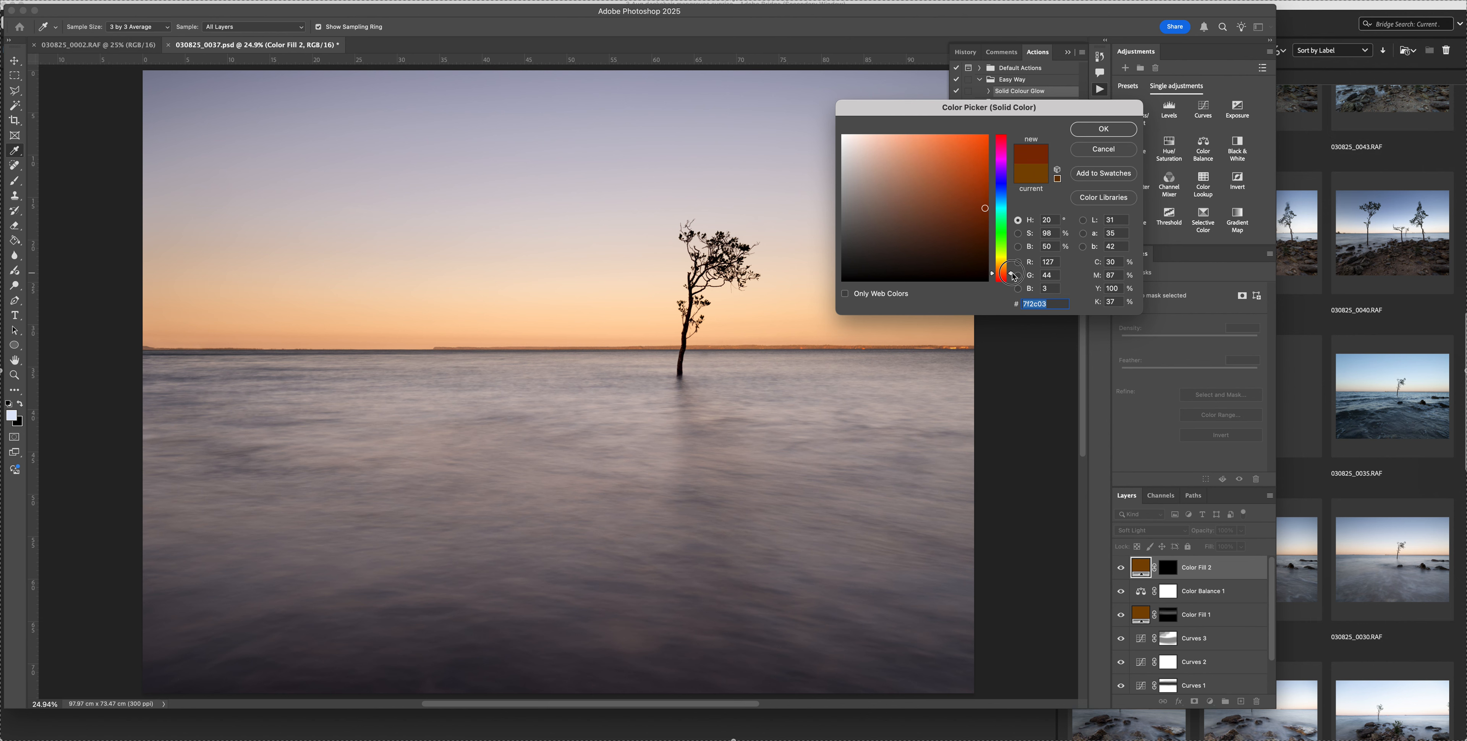
{"action": "mouse_move", "coordinate": [991, 209]}
{"action": "left_mouse_down"}
{"action": "mouse_move", "coordinate": [988, 189]}
{"action": "mouse_move", "coordinate": [996, 220]}
{"action": "left_mouse_up"}
{"action": "left_click", "coordinate": [1103, 129]}
Paint a white glow along the horizon on the Color Fill 2 mask with a 2000-pixel brush, and compare the layer hidden and shown
{"action": "left_click", "coordinate": [1168, 568]}
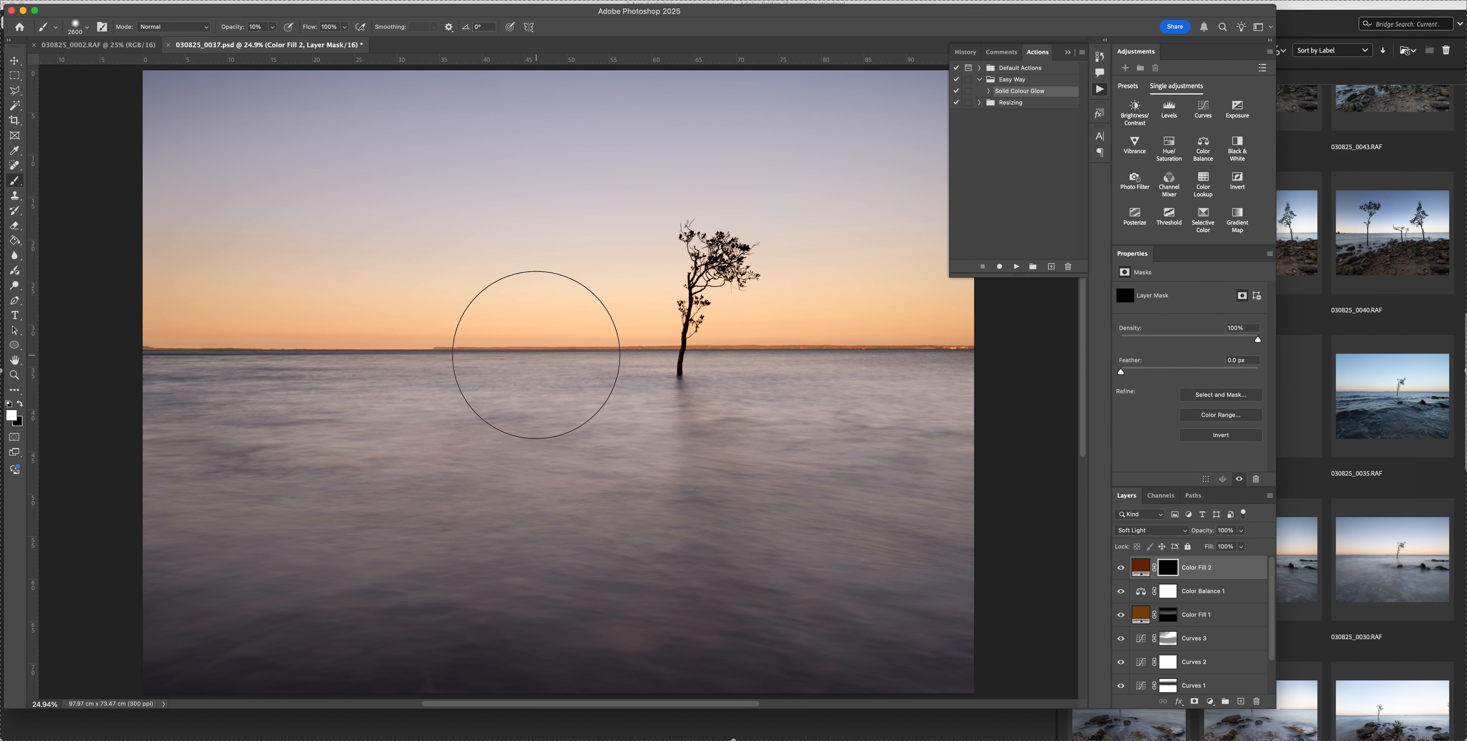
{"action": "key", "text": "bracketleft"}
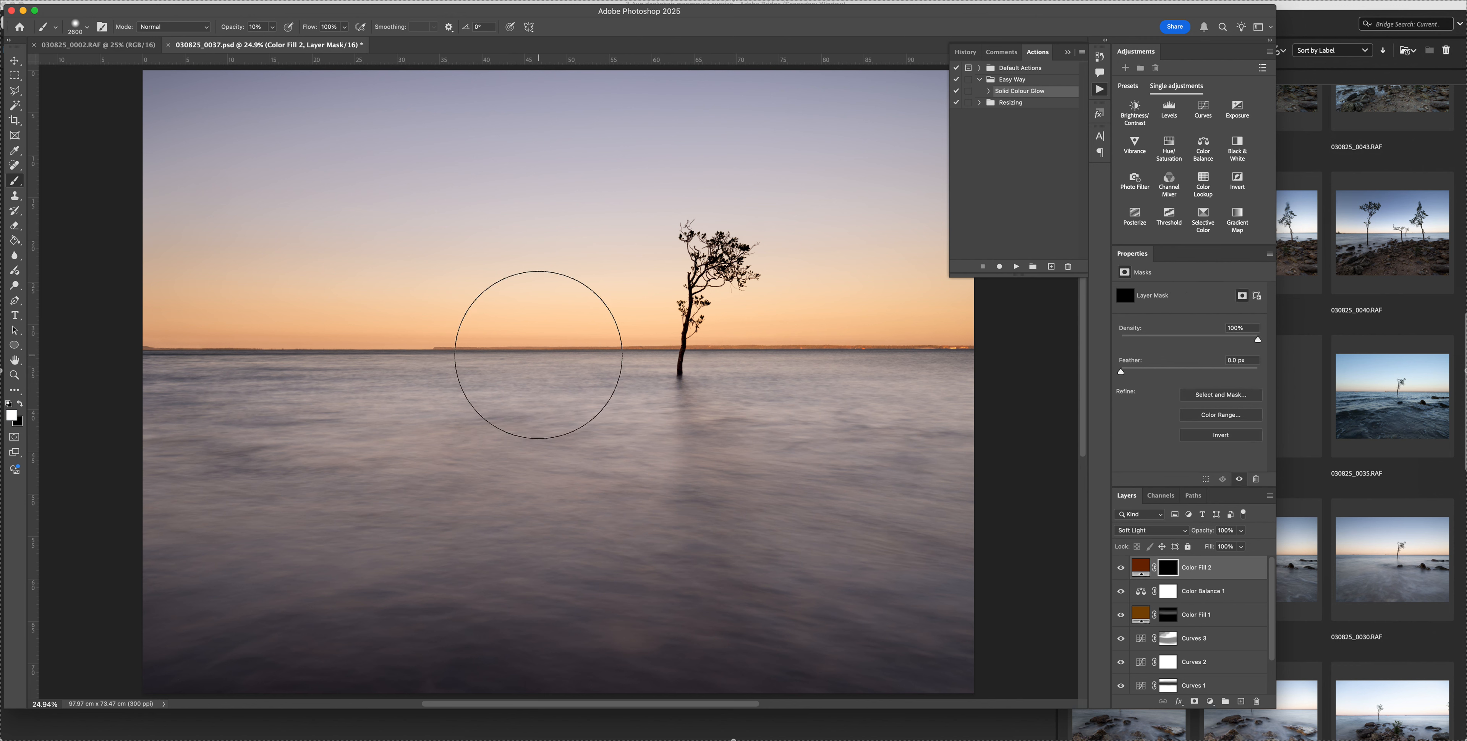
{"action": "key", "text": "bracketleft"}
{"action": "key", "text": "bracketleft"}
{"action": "key", "text": "bracketleft"}
{"action": "key", "text": "bracketleft"}
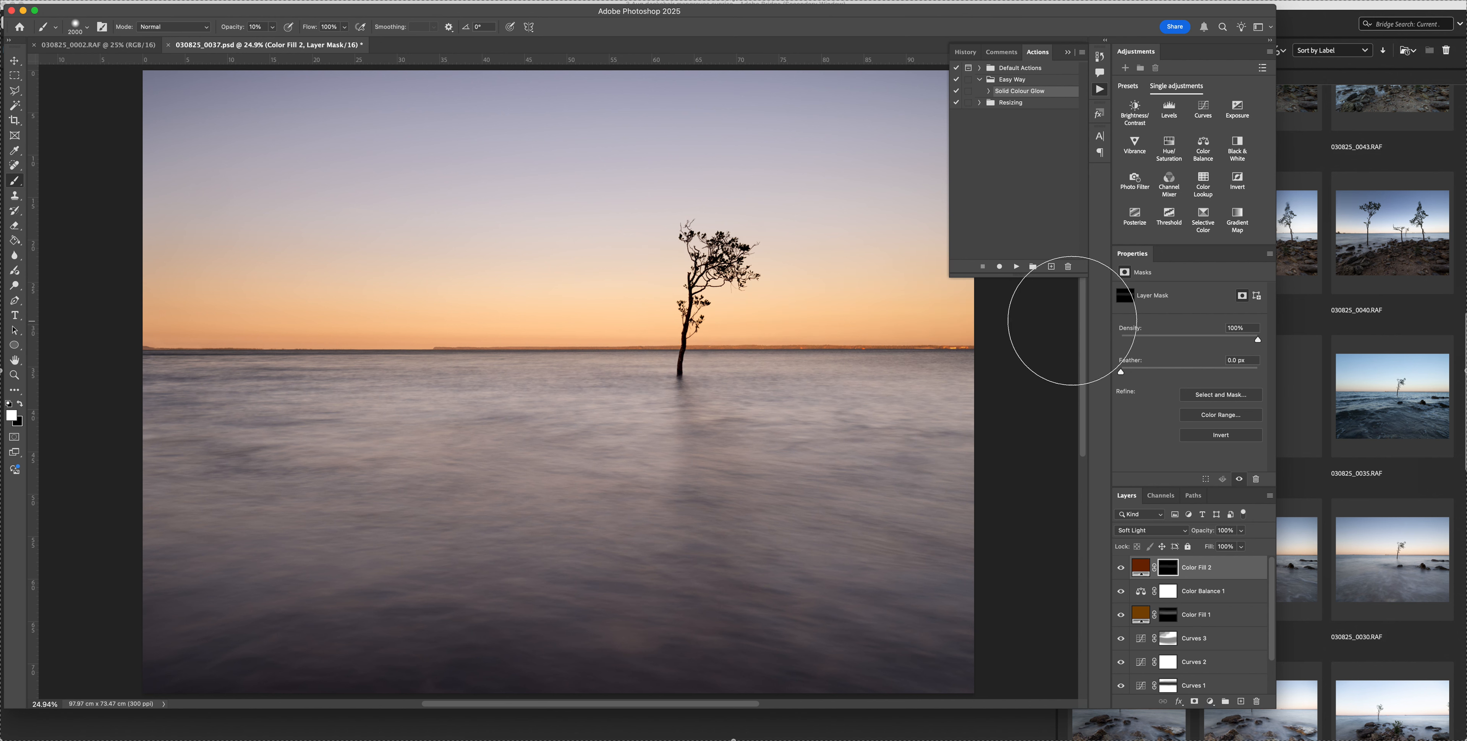
{"action": "left_click", "coordinate": [1122, 572]}
{"action": "left_click", "coordinate": [1121, 569]}
{"action": "left_click", "coordinate": [1123, 571]}
{"action": "left_click", "coordinate": [1122, 571]}
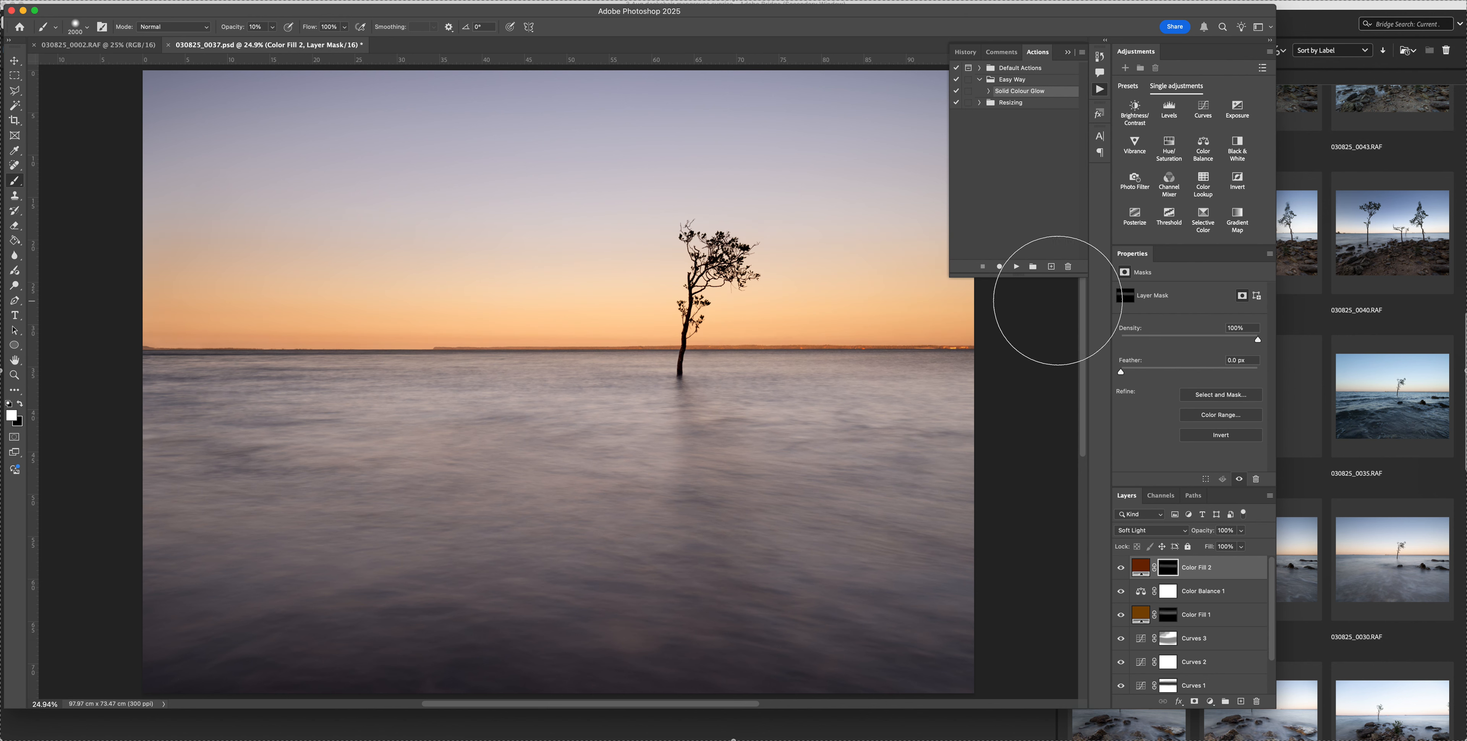
Broaden the reddish glow around the horizon on the Color Fill 2 mask with a larger brush, and collapse the Actions panel
{"action": "key", "text": "bracketright"}
{"action": "key", "text": "bracketright"}
{"action": "key", "text": "bracketright"}
{"action": "key", "text": "bracketright"}
{"action": "key", "text": "bracketright"}
{"action": "key", "text": "bracketright"}
{"action": "key", "text": "bracketright"}
{"action": "key", "text": "bracketright"}
{"action": "left_click", "coordinate": [1068, 53]}
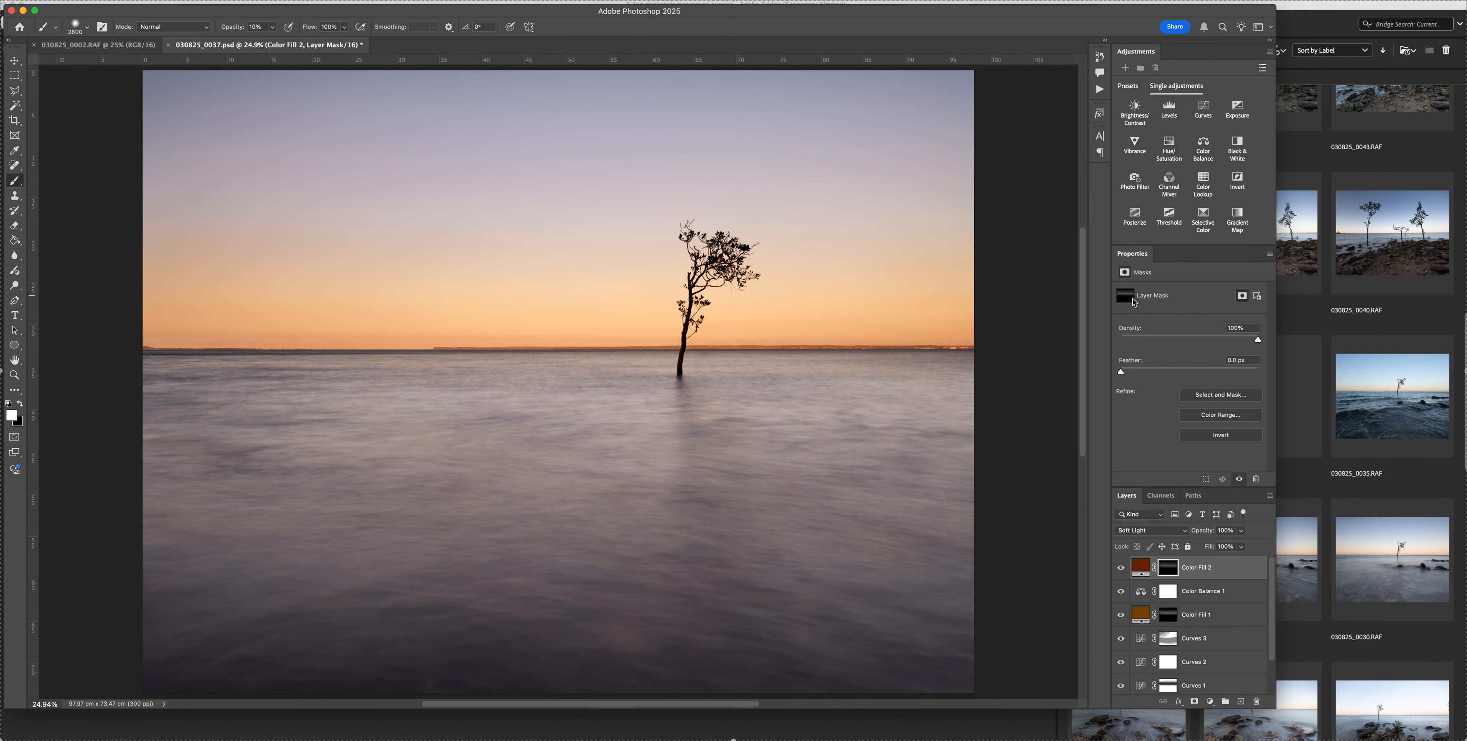
Start a crop with a 3:1 ratio across the full image width and position the tree and horizon inside the frame
{"action": "key", "text": "super+minus"}
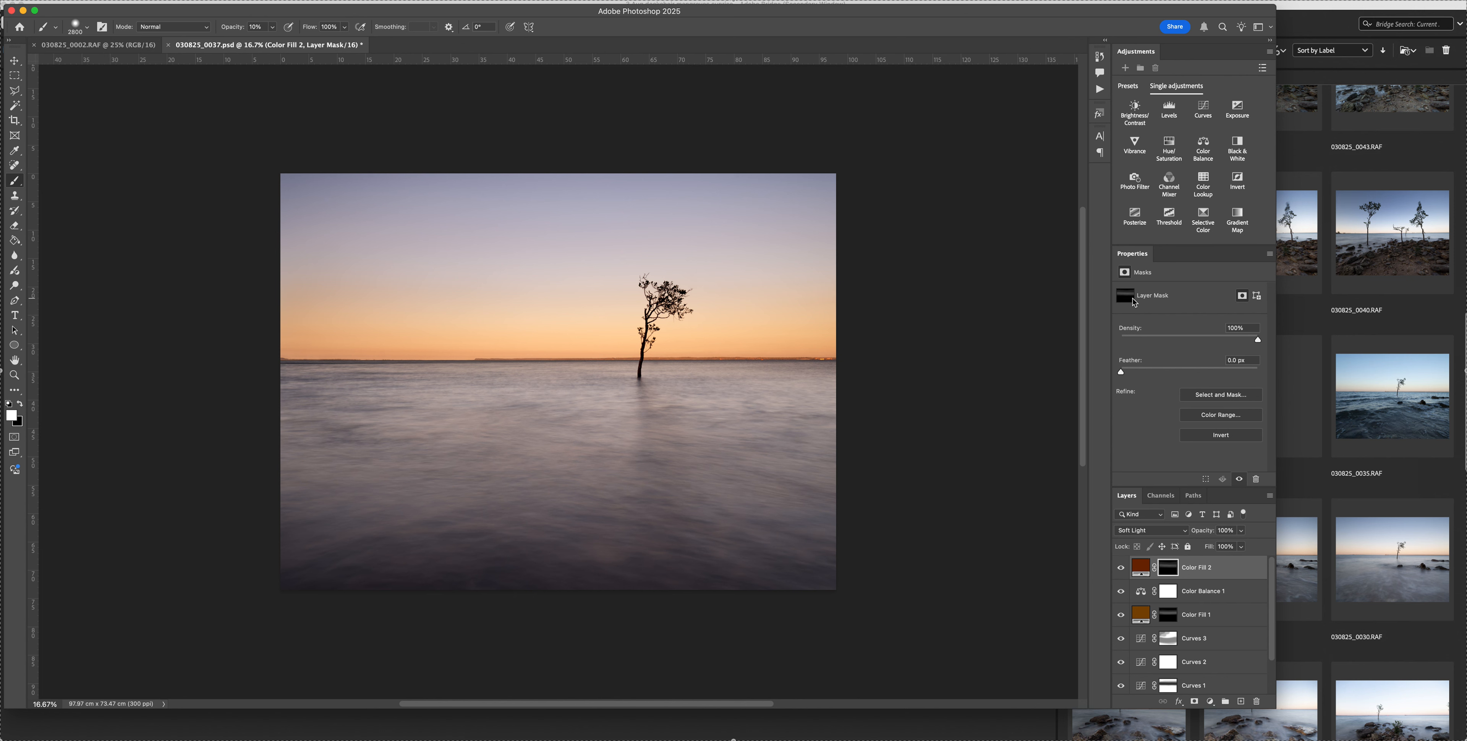
{"action": "key", "text": "c"}
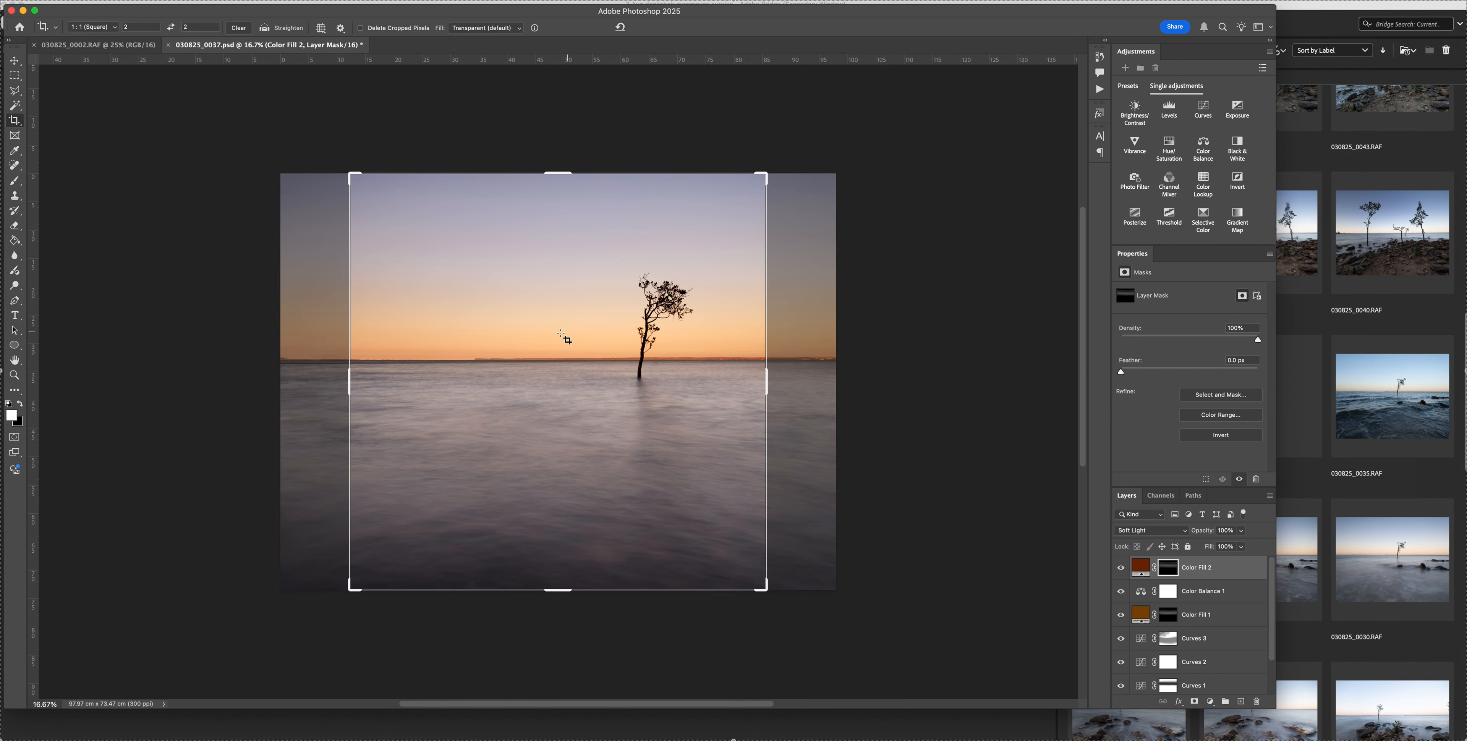
{"action": "left_click", "coordinate": [146, 28]}
{"action": "type", "text": "3"}
{"action": "key", "text": "Tab"}
{"action": "type", "text": "1"}
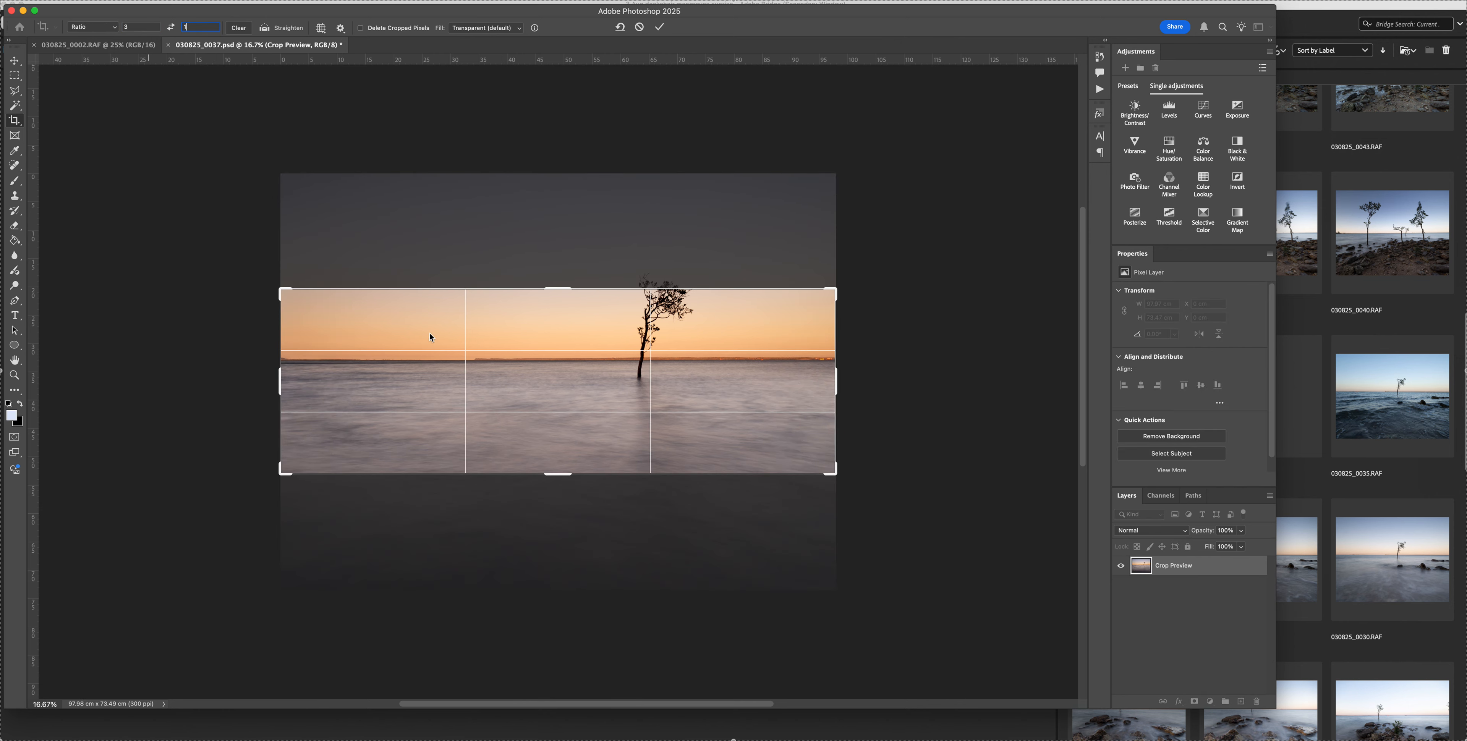
{"action": "left_click_drag", "start_coordinate": [560, 339], "coordinate": [556, 381]}
{"action": "scroll", "coordinate": [556, 381], "scroll_direction": "up", "scroll_amount": 3}
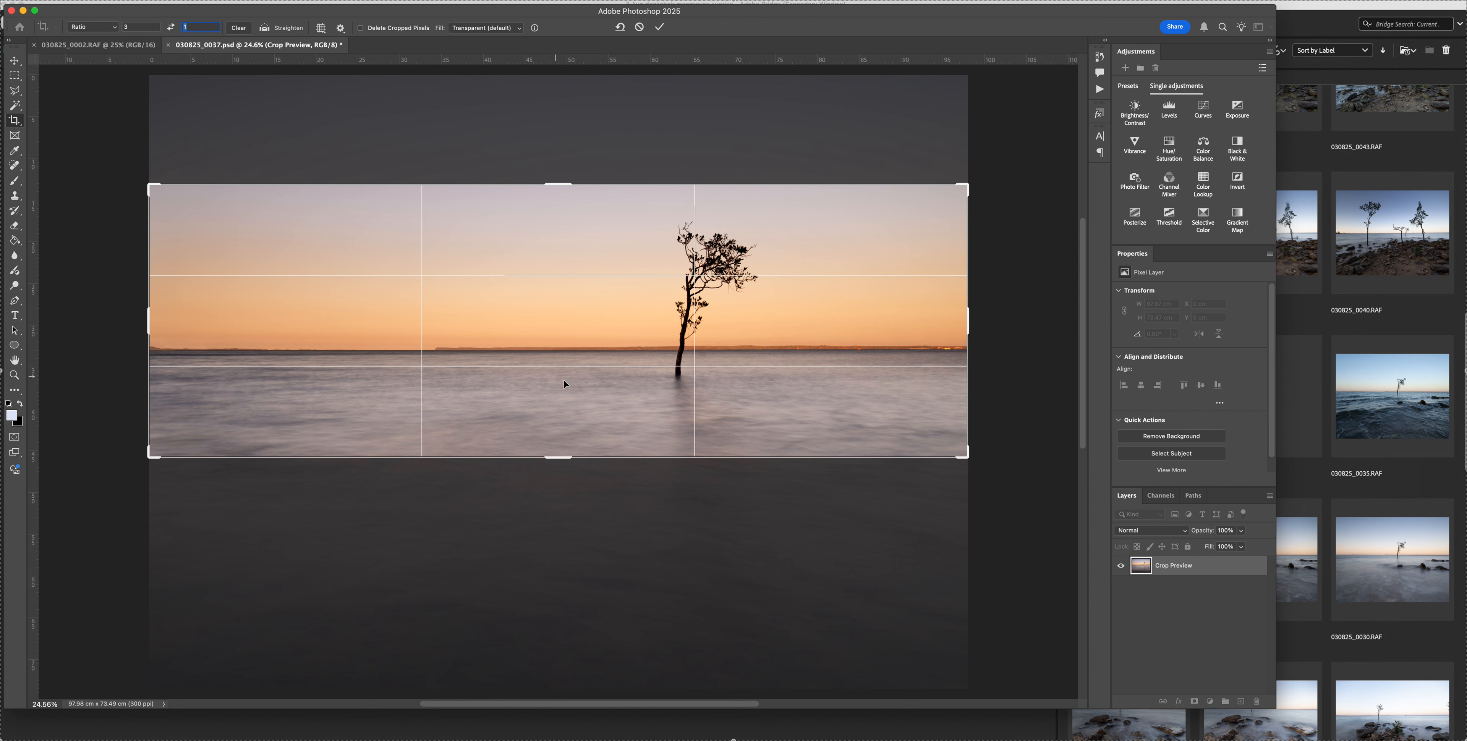
{"action": "mouse_move", "coordinate": [547, 396]}
{"action": "left_mouse_down"}
{"action": "mouse_move", "coordinate": [549, 414]}
{"action": "mouse_move", "coordinate": [547, 402]}
{"action": "left_mouse_up"}
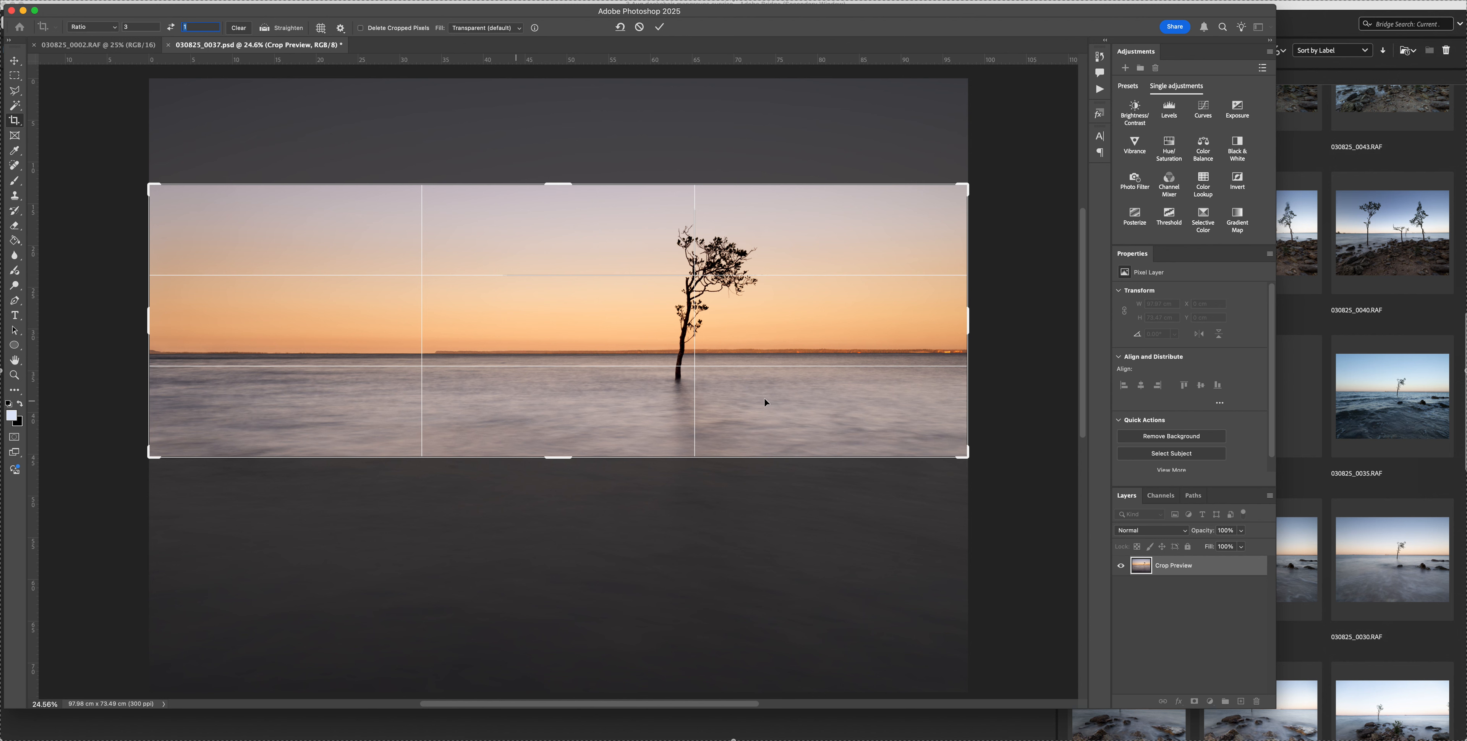
Try a 2:1 crop ratio and resize the frame around the tree and horizon
{"action": "left_click", "coordinate": [143, 27]}
{"action": "type", "text": "2"}
{"action": "left_click_drag", "start_coordinate": [288, 186], "coordinate": [234, 163]}
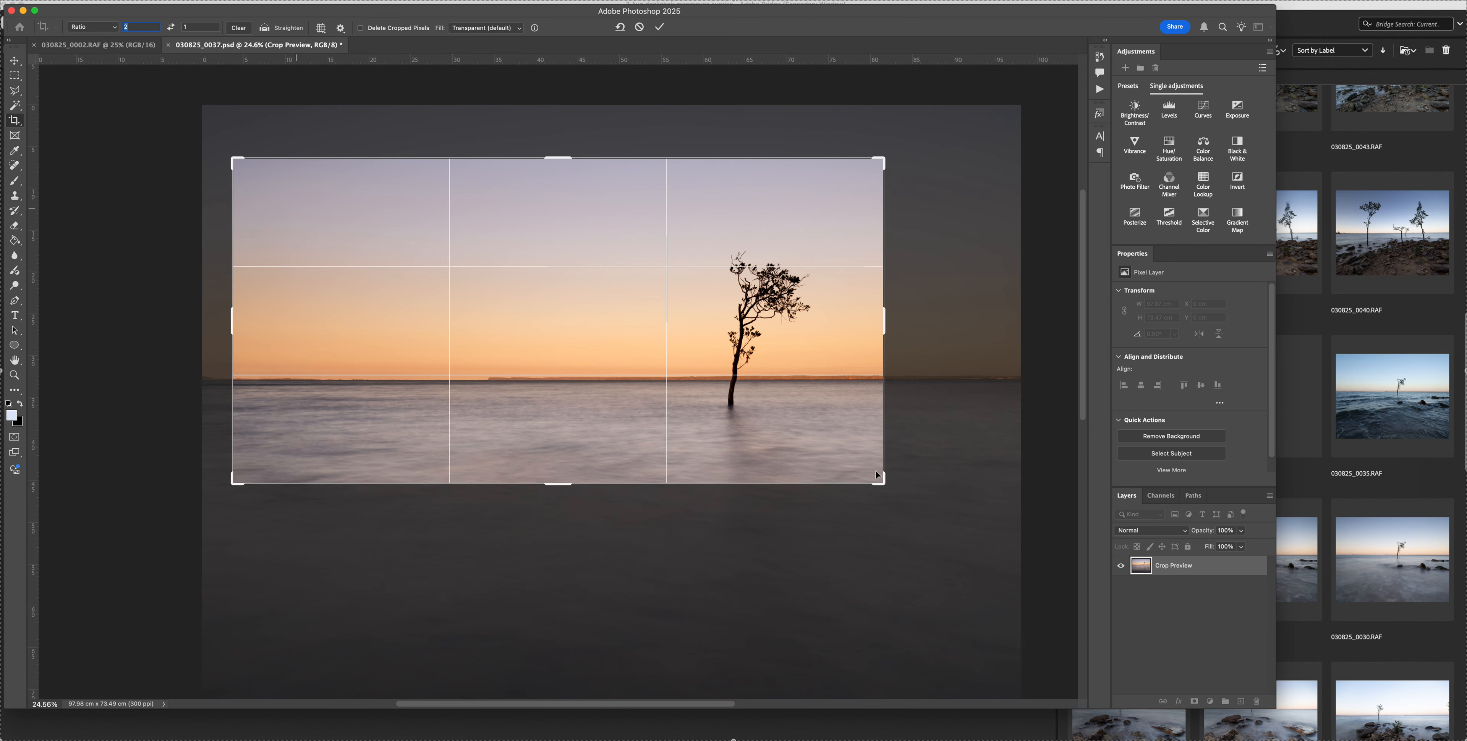
{"action": "left_click_drag", "start_coordinate": [886, 483], "coordinate": [945, 504]}
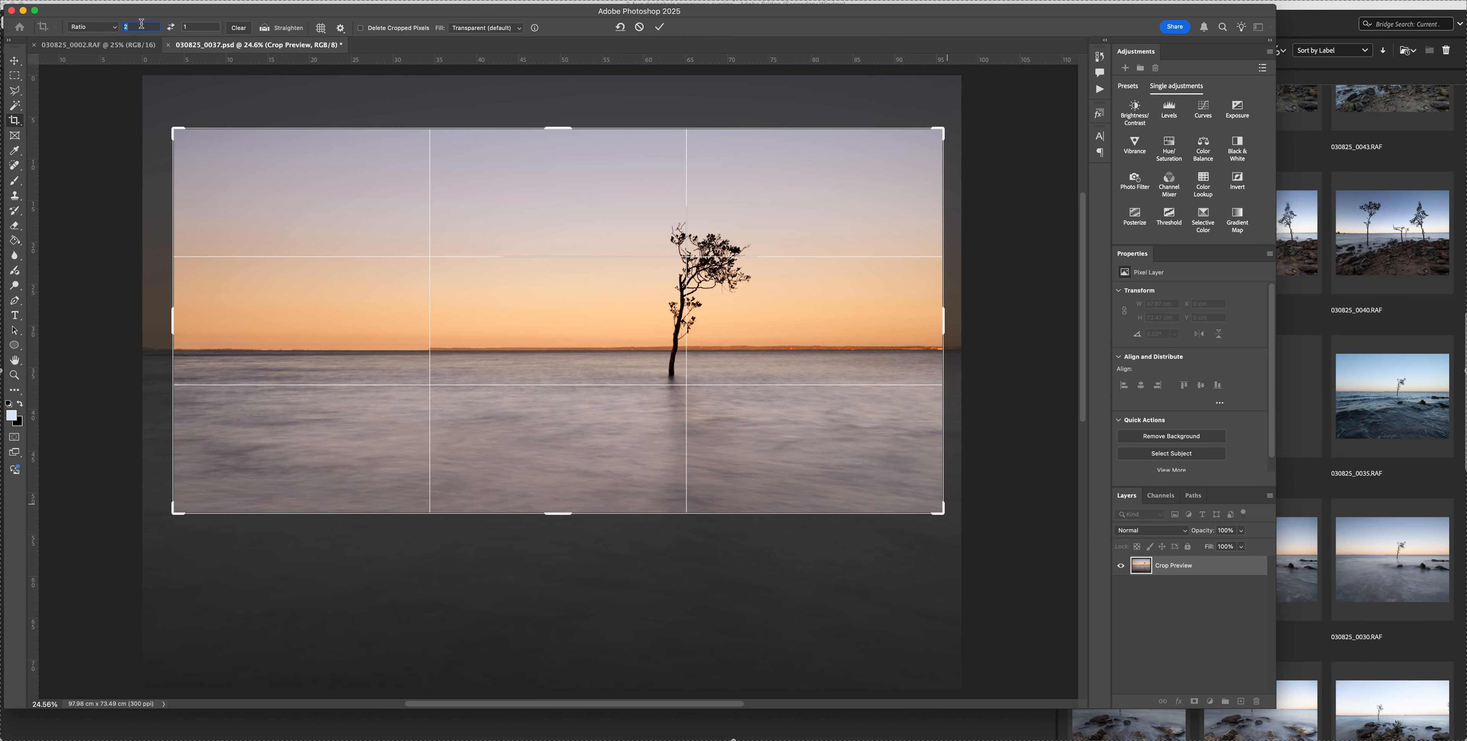
Crop the image to a 3:1 panorama with the horizon shifted slightly lower in the frame, and save the PSD
{"action": "type", "text": "3"}
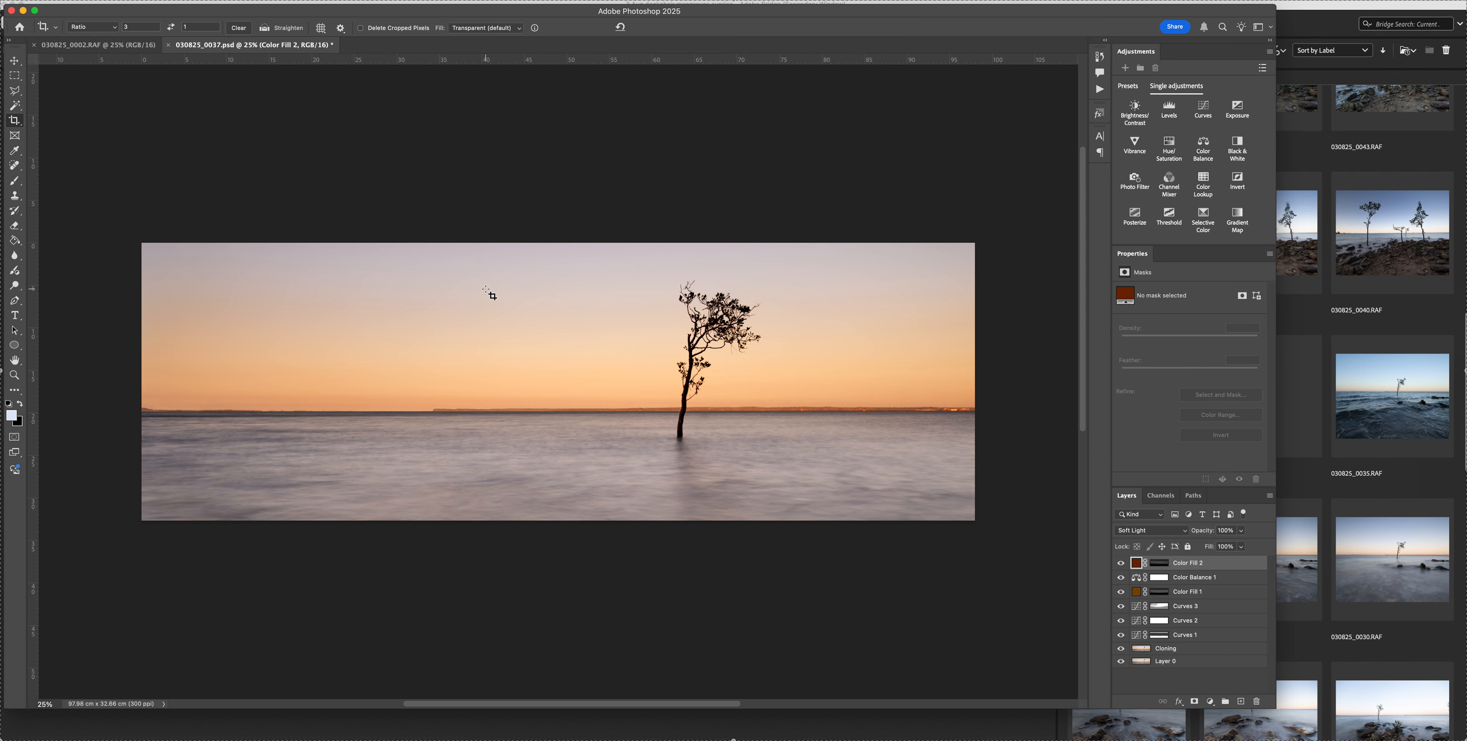
{"action": "left_click", "coordinate": [510, 291]}
{"action": "left_click_drag", "start_coordinate": [513, 293], "coordinate": [509, 308]}
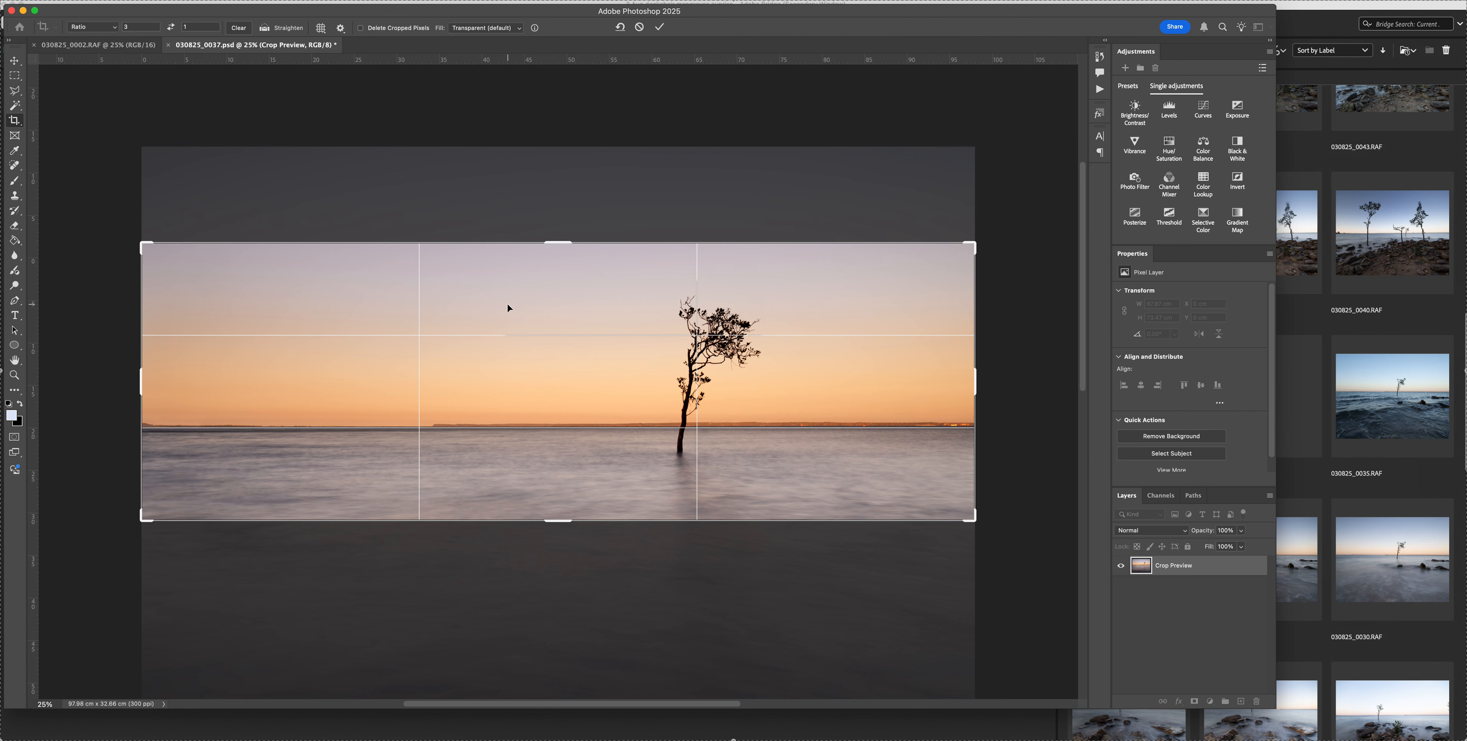
{"action": "key", "text": "Return"}
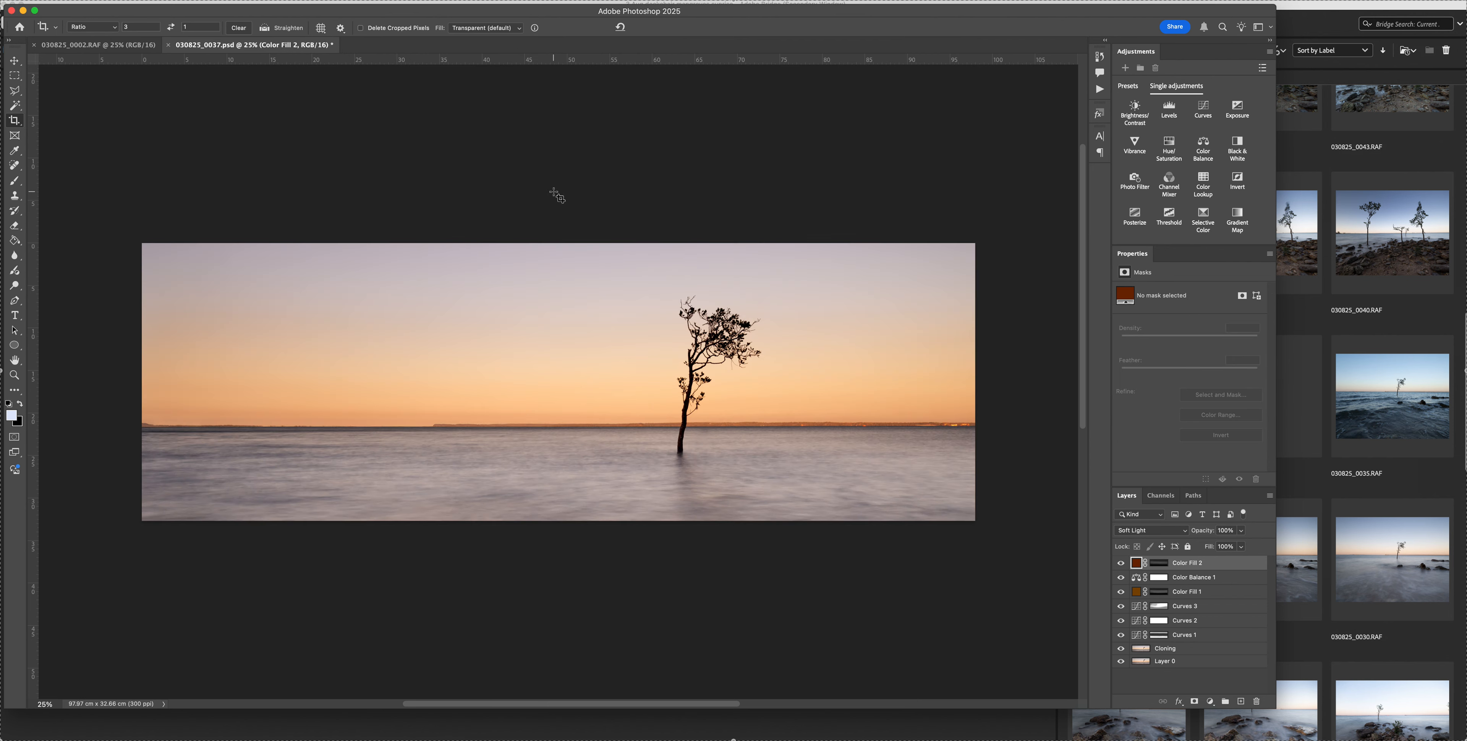
{"action": "key", "text": "super+s"}
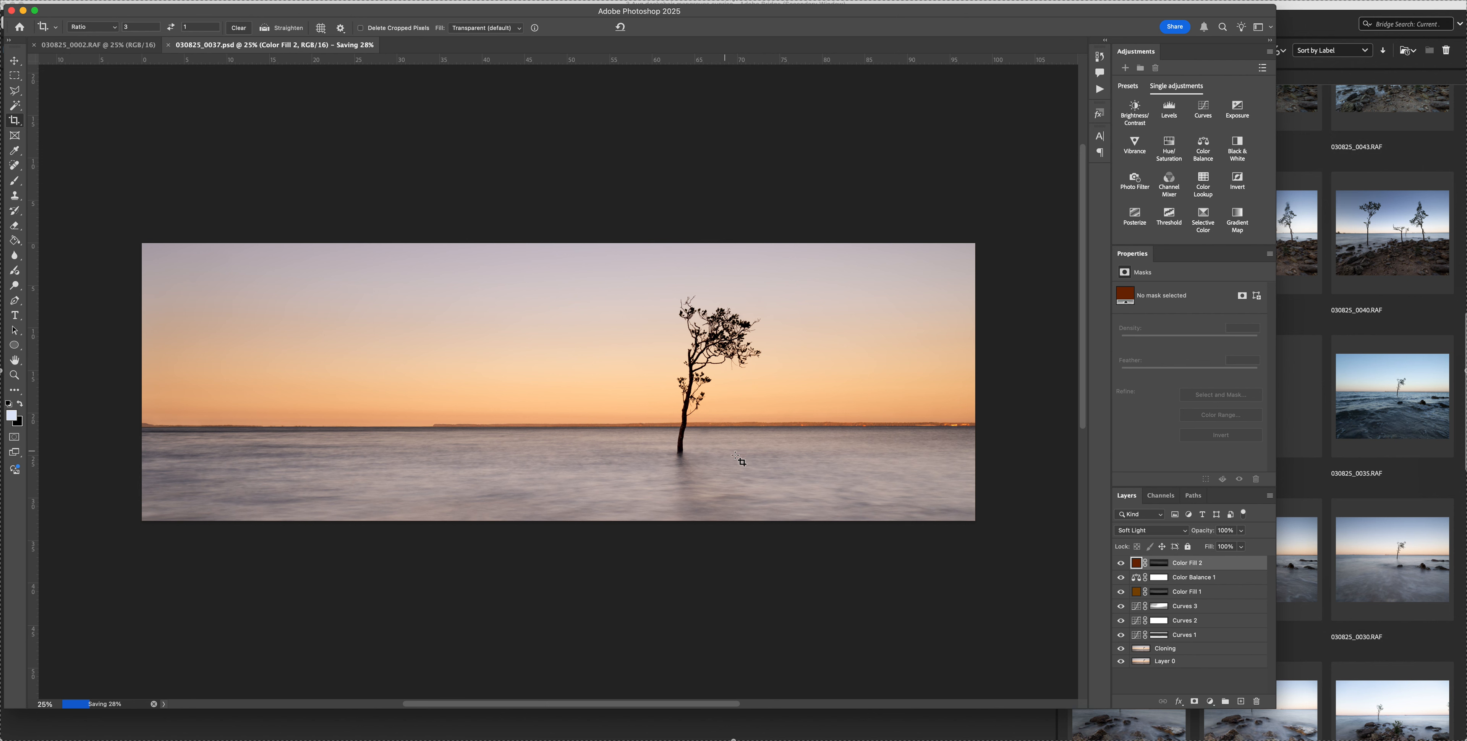
Paint black over the water on the Color Fill 1 and Color Fill 2 masks with the brush reduced to 1400 pixels
{"action": "left_click", "coordinate": [1123, 592]}
{"action": "left_click", "coordinate": [1122, 593]}
{"action": "left_click", "coordinate": [1156, 595]}
{"action": "key", "text": "b"}
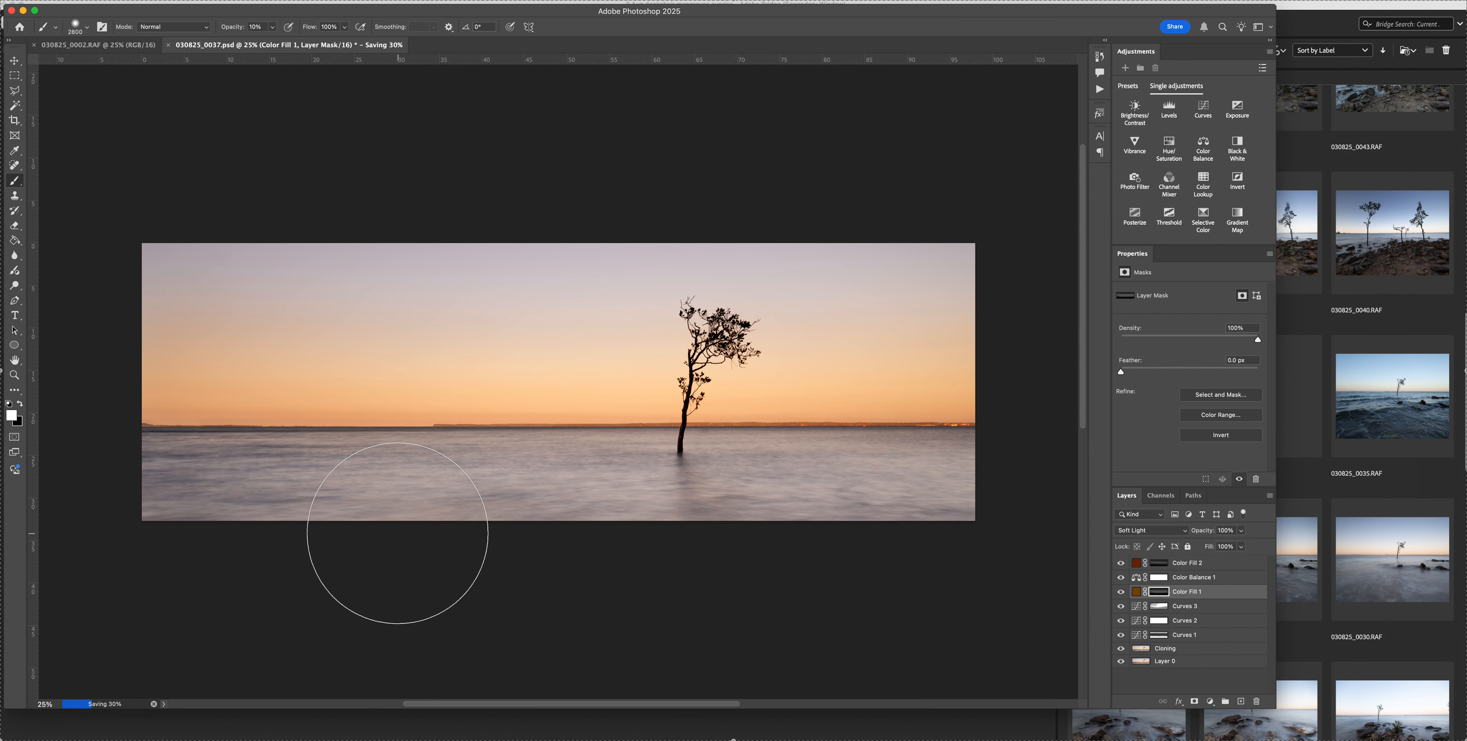
{"action": "key", "text": "x"}
{"action": "key", "text": "bracketleft"}
{"action": "key", "text": "bracketleft"}
{"action": "key", "text": "bracketleft"}
{"action": "key", "text": "bracketleft"}
{"action": "key", "text": "bracketleft"}
{"action": "key", "text": "bracketleft"}
{"action": "key", "text": "bracketleft"}
{"action": "key", "text": "bracketleft"}
{"action": "key", "text": "bracketleft"}
{"action": "key", "text": "bracketleft"}
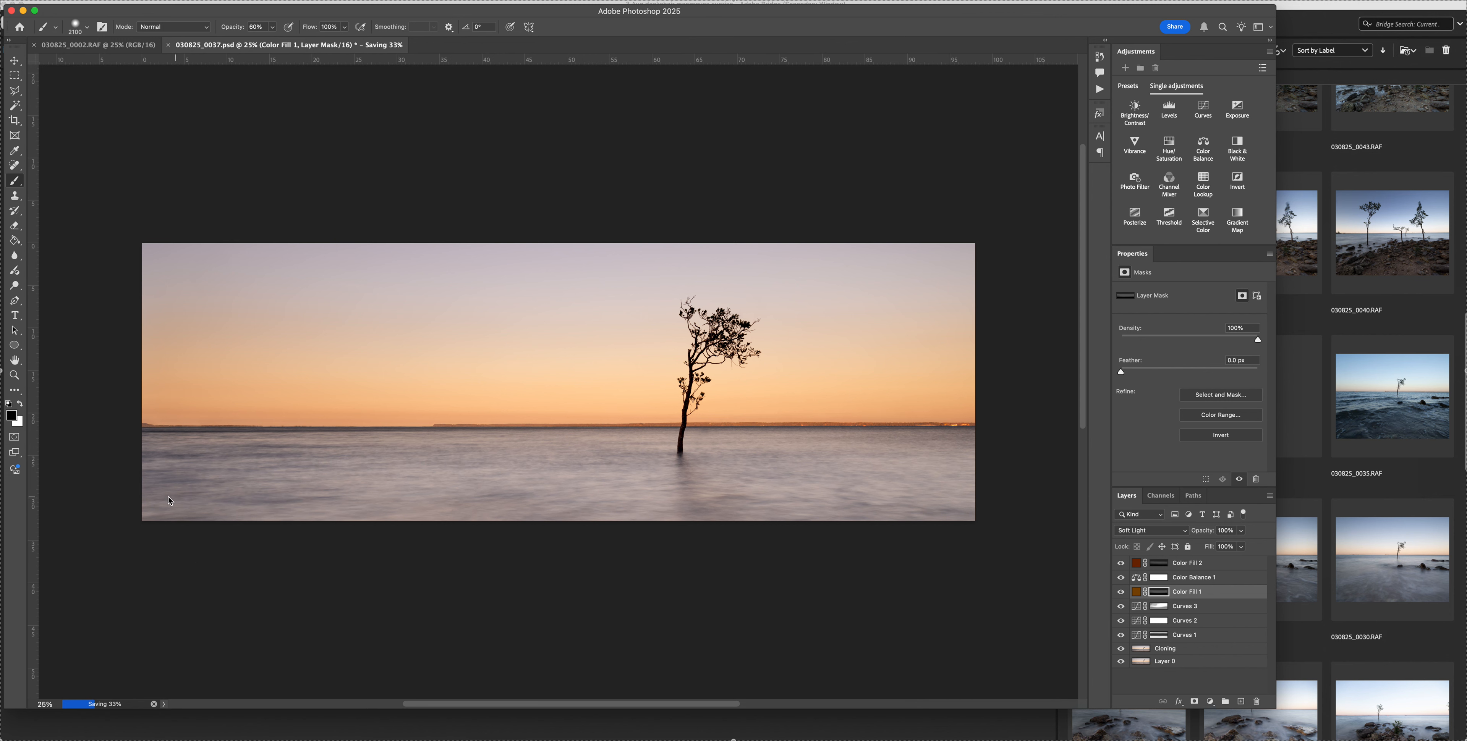
{"action": "key", "text": "bracketleft"}
{"action": "key", "text": "bracketleft"}
{"action": "key", "text": "bracketleft"}
{"action": "key", "text": "bracketleft"}
{"action": "left_click", "coordinate": [1159, 563]}
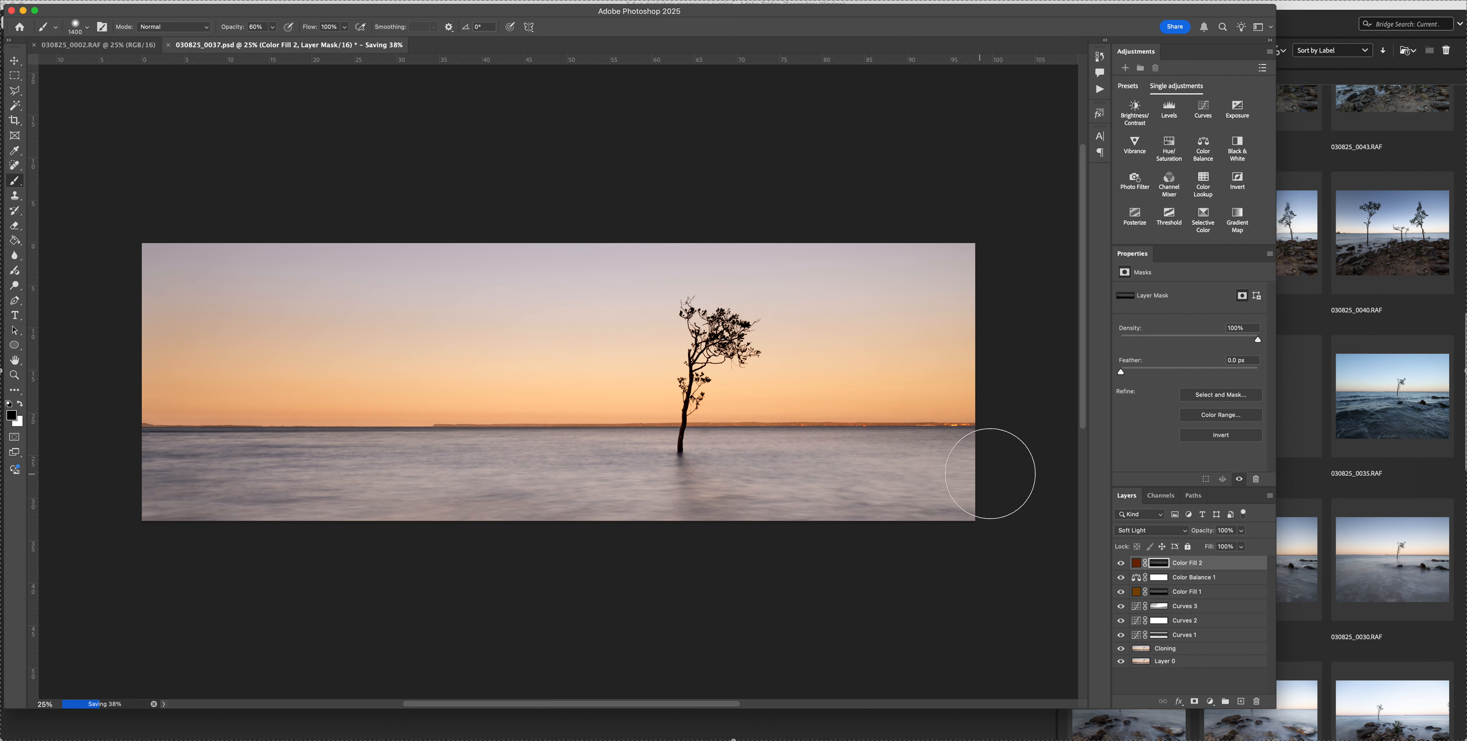
Add a Vibrance layer with vibrance +16 and saturation +6, and compare the image with it hidden and shown
{"action": "left_click", "coordinate": [1134, 146]}
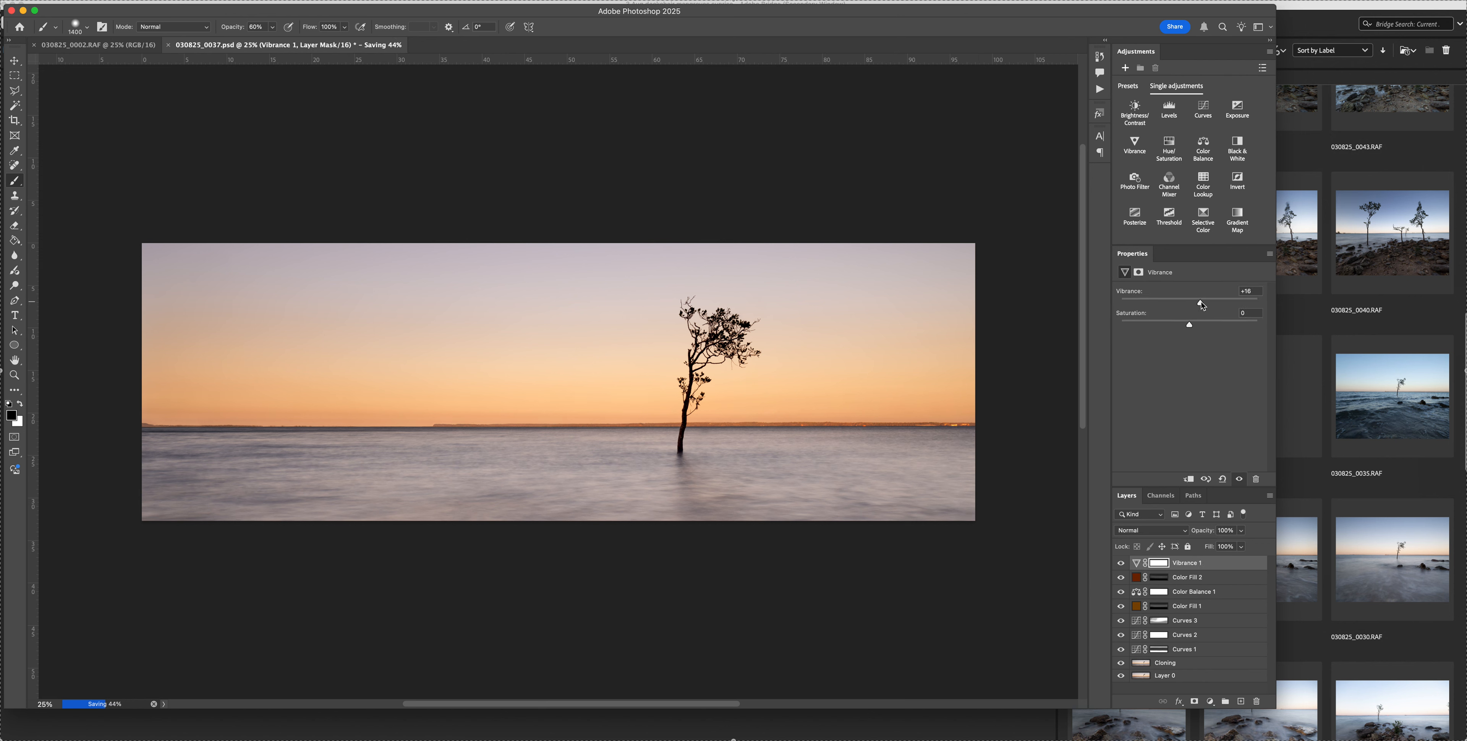
{"action": "left_click_drag", "start_coordinate": [1190, 326], "coordinate": [1196, 325]}
{"action": "left_click", "coordinate": [1122, 564]}
{"action": "left_click", "coordinate": [1122, 565]}
{"action": "left_click", "coordinate": [1123, 565]}
{"action": "left_click", "coordinate": [1122, 565]}
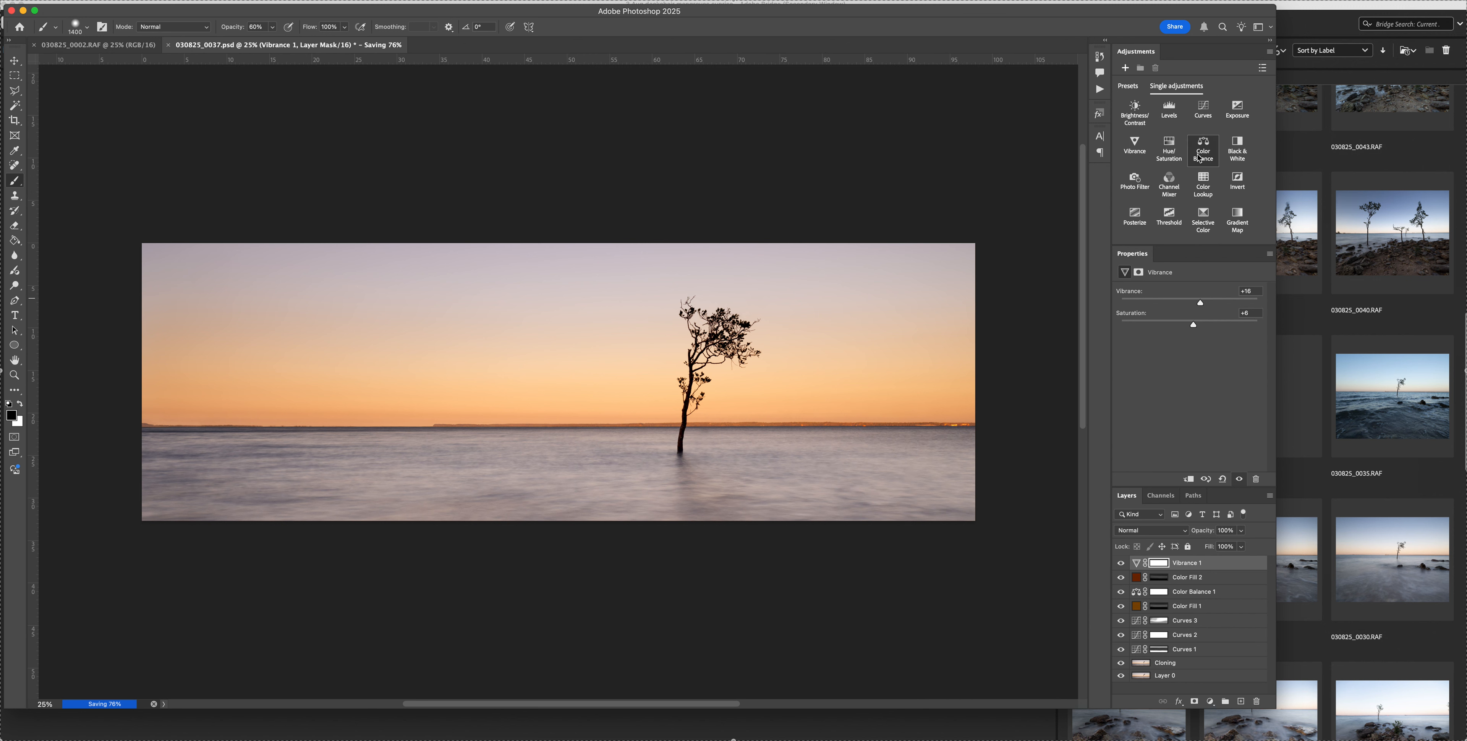
Add a Curves layer, compare its auto correction algorithms, and apply Enhance Brightness and Contrast
{"action": "left_click", "coordinate": [1203, 111]}
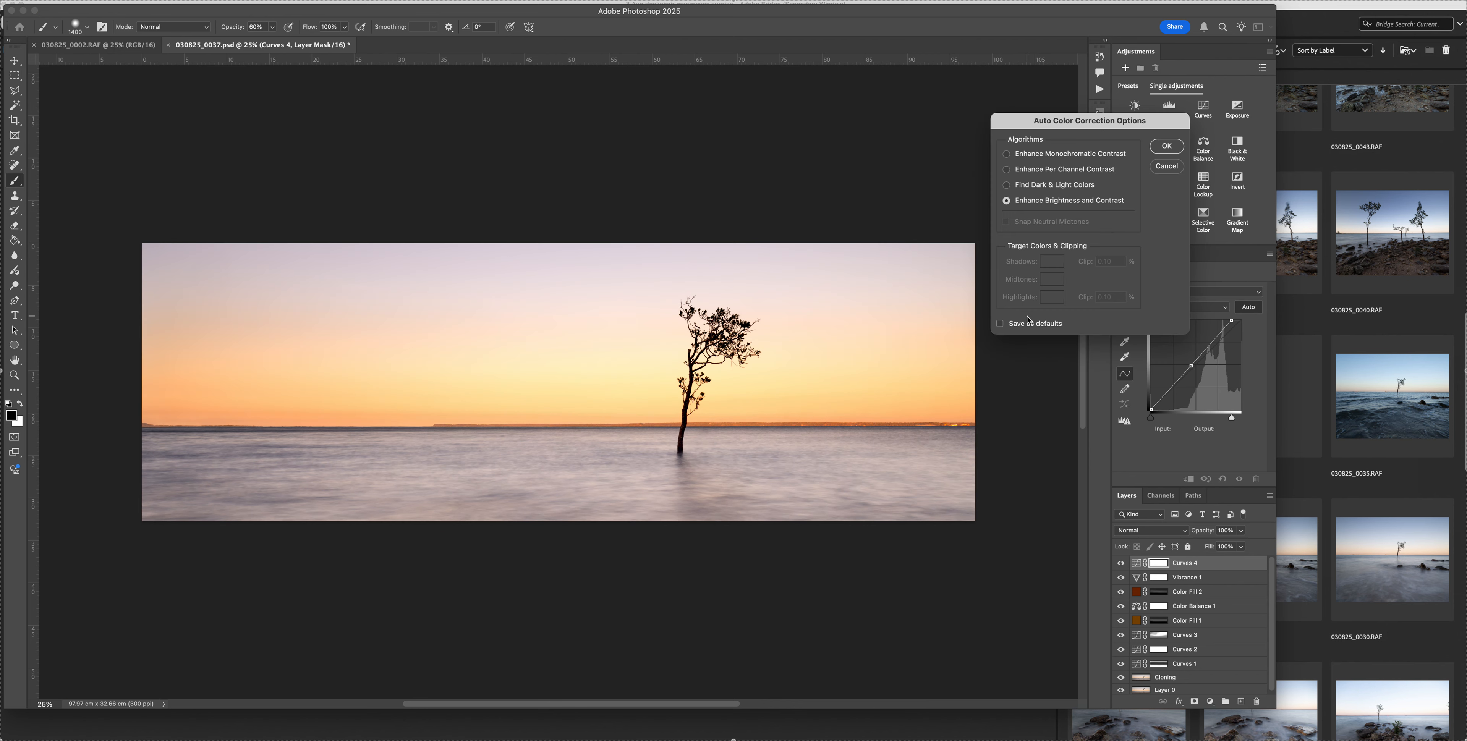
{"action": "left_click", "coordinate": [1008, 185]}
{"action": "left_click", "coordinate": [1007, 169]}
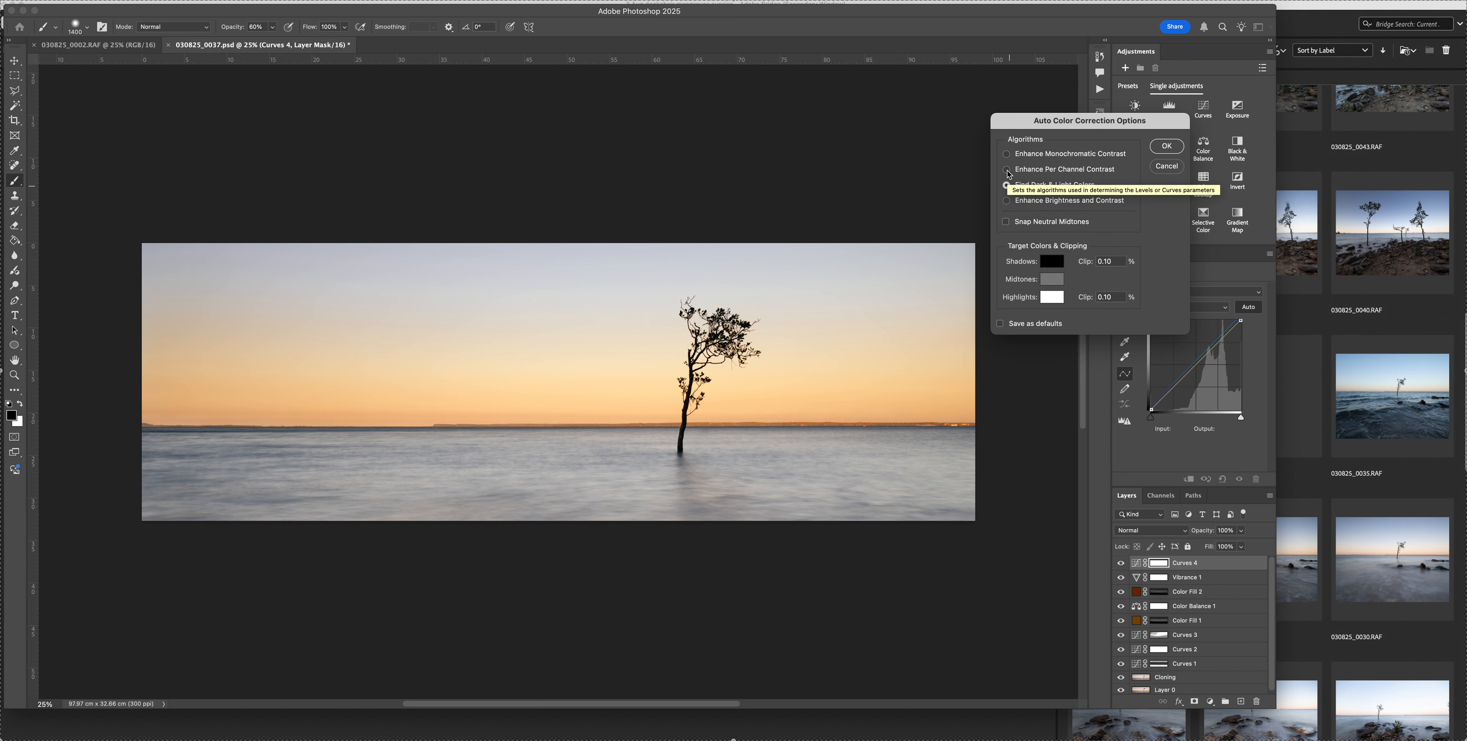
{"action": "left_click", "coordinate": [1007, 155]}
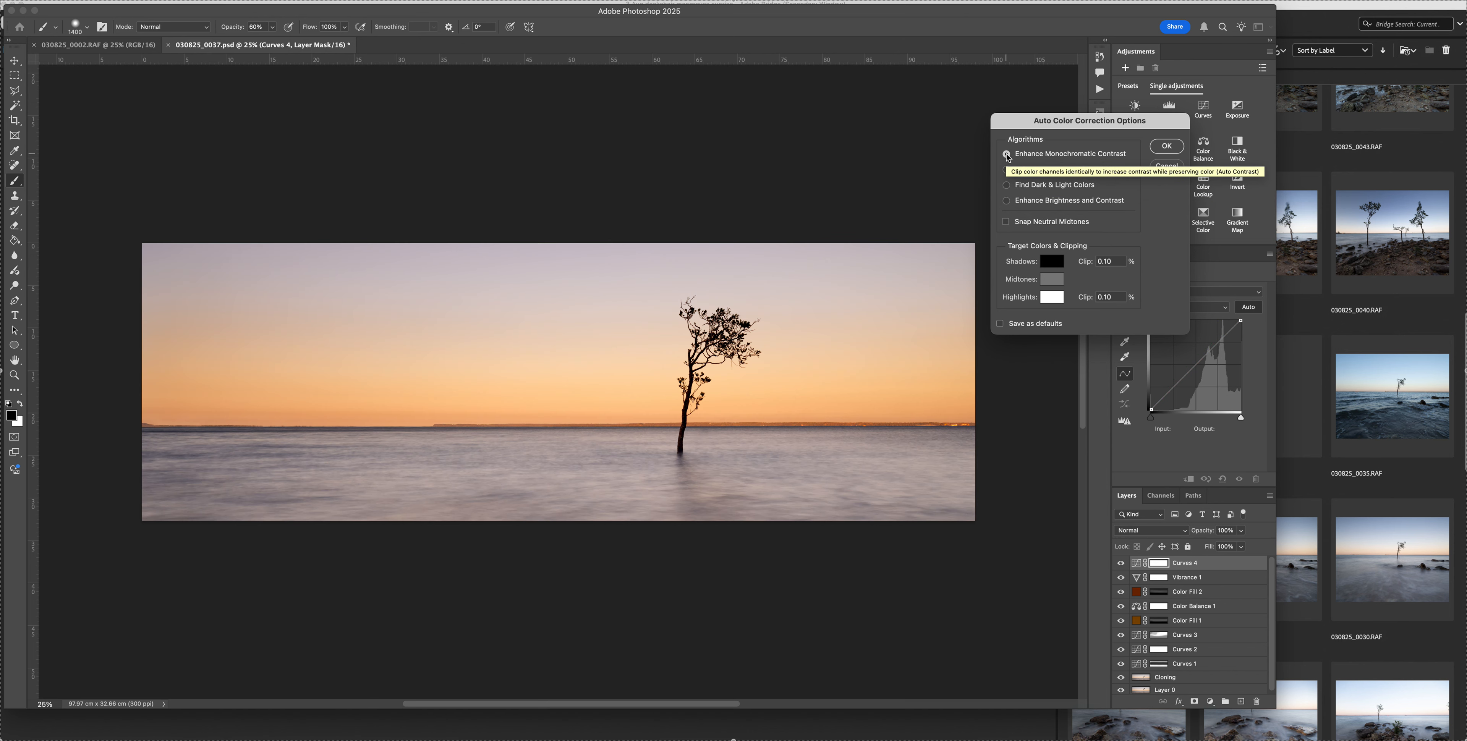
{"action": "left_click", "coordinate": [1007, 201]}
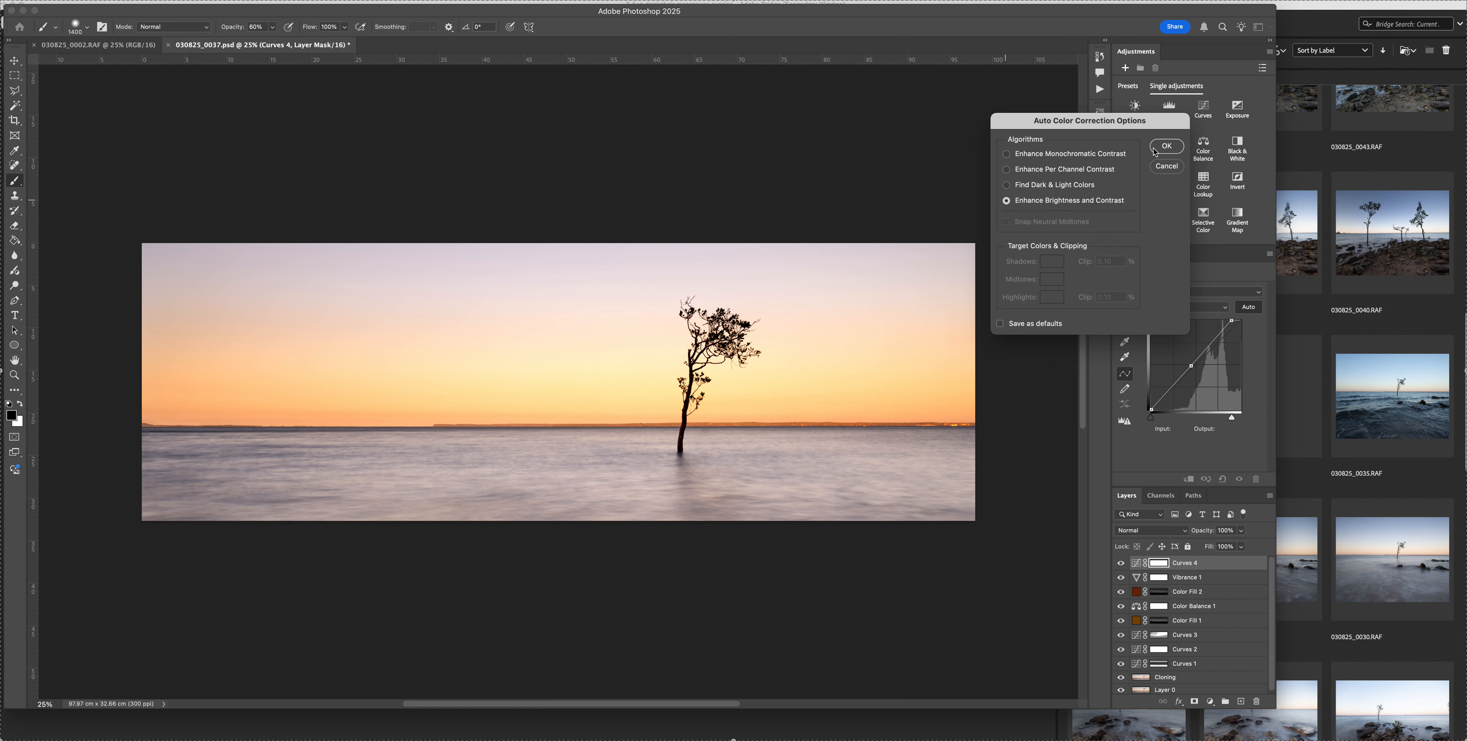
{"action": "left_click", "coordinate": [1166, 146]}
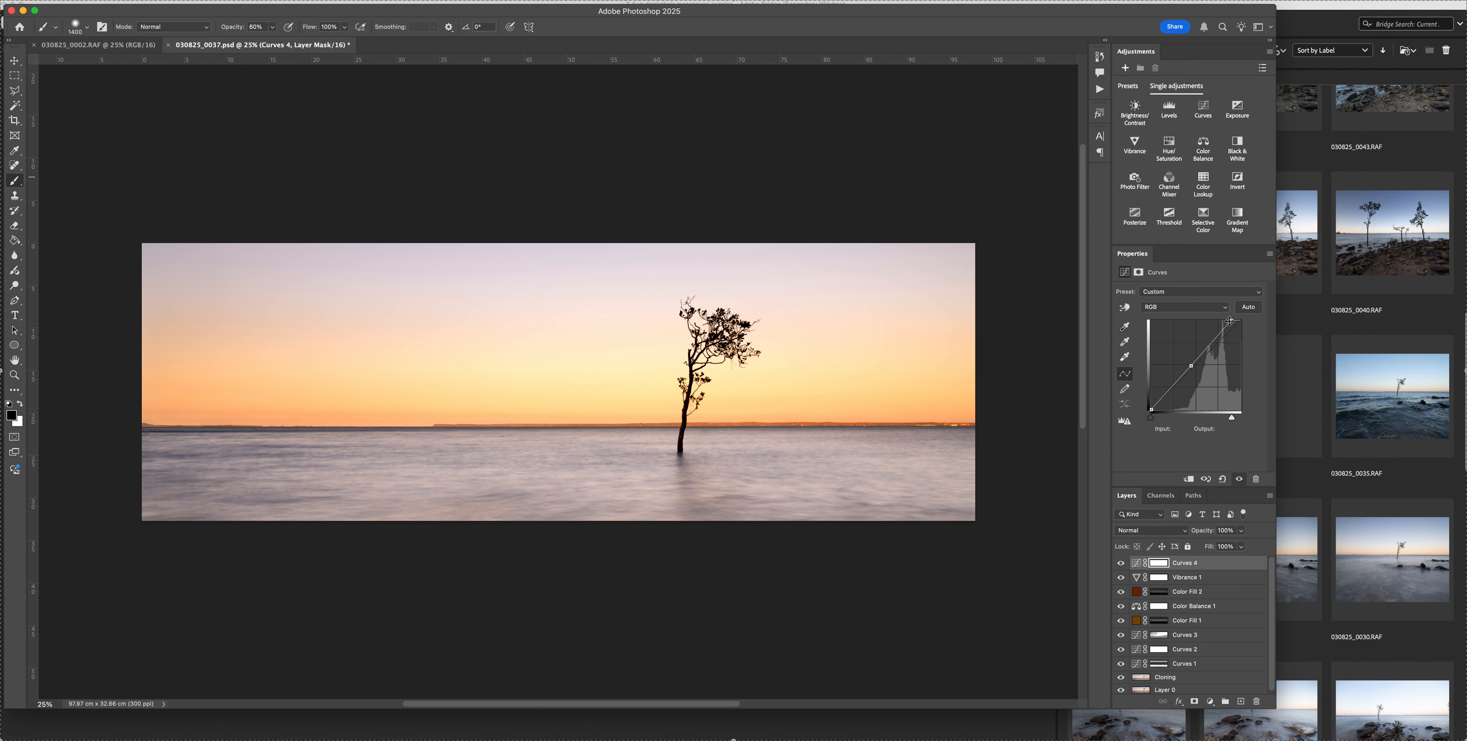
Set the Curves 4 white point to input 255, compare the layer hidden and shown, and reduce its opacity to 77%
{"action": "left_click_drag", "start_coordinate": [1232, 321], "coordinate": [1250, 320]}
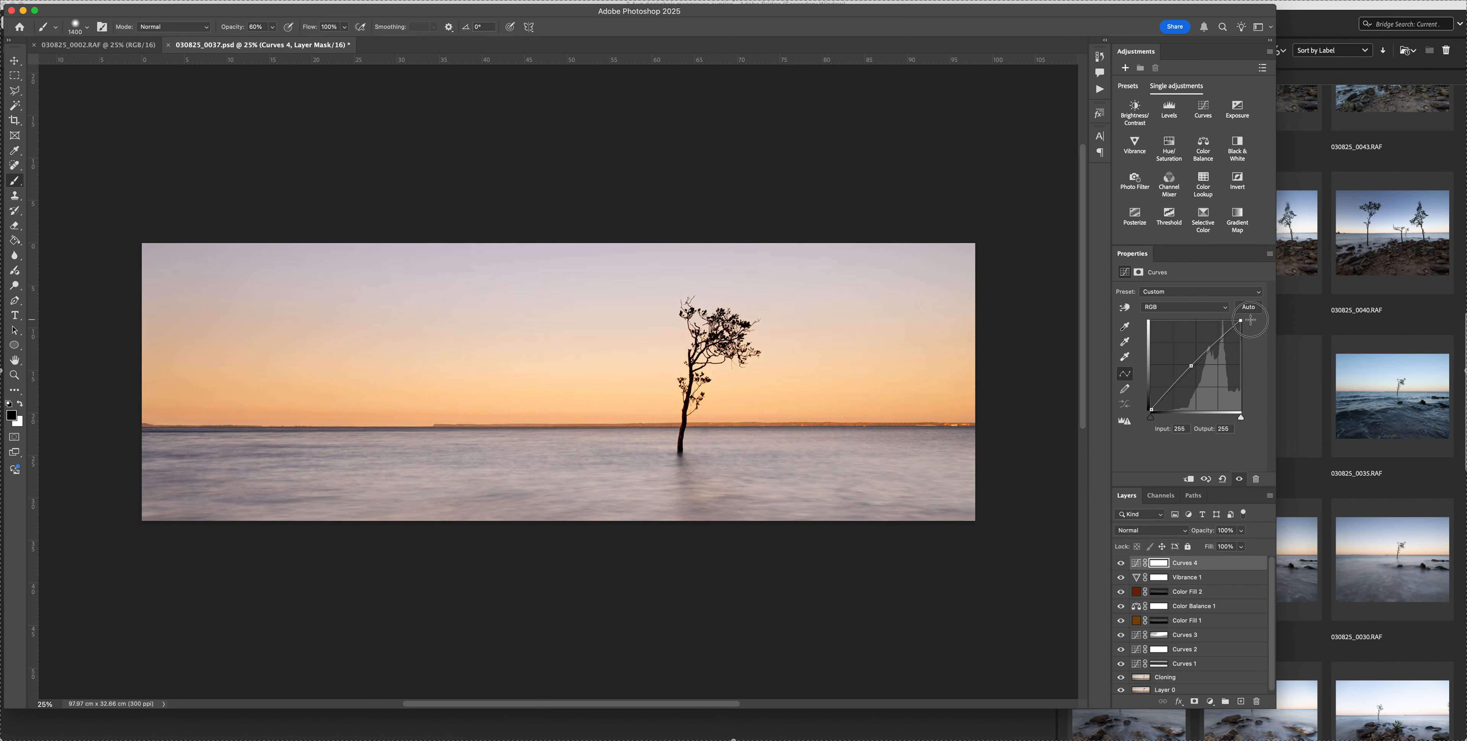
{"action": "left_click", "coordinate": [1120, 563]}
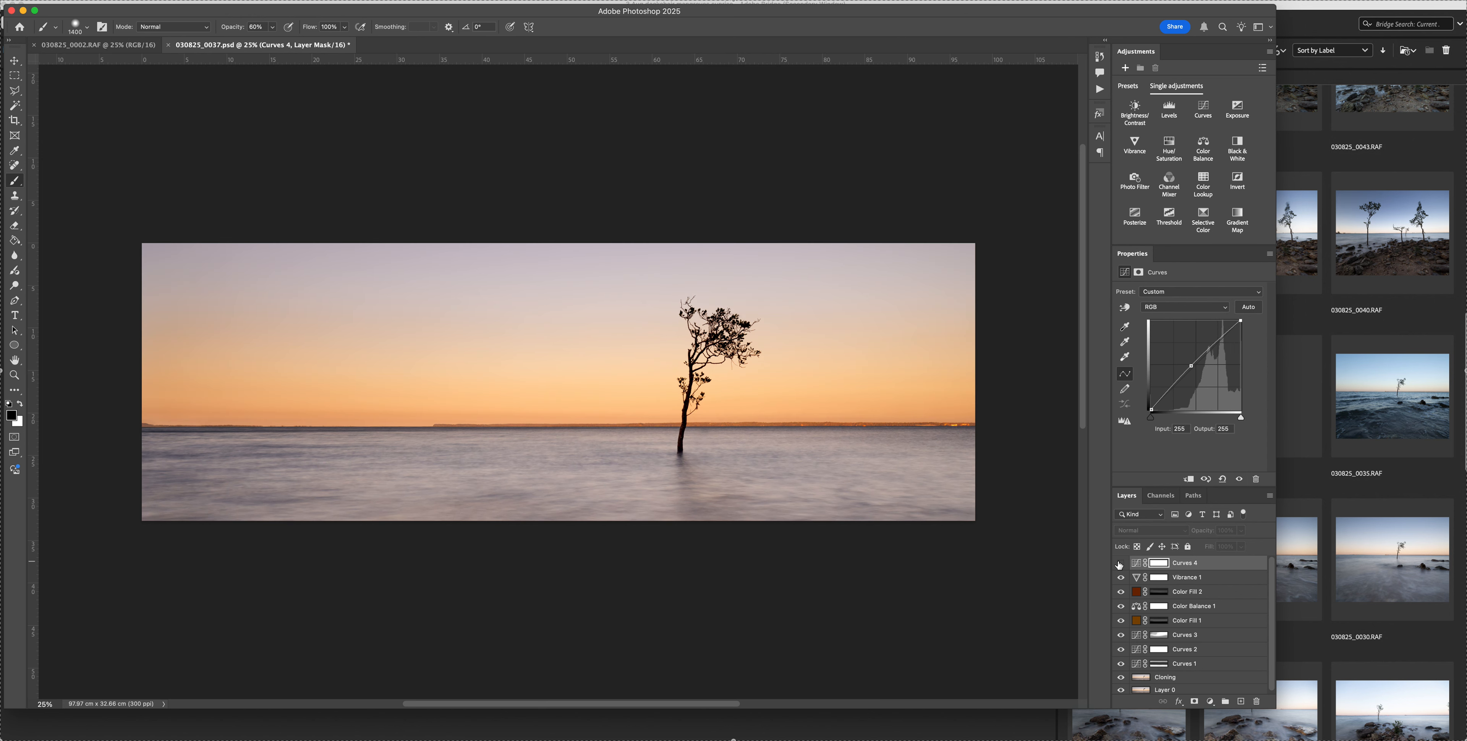
{"action": "left_click", "coordinate": [1120, 565]}
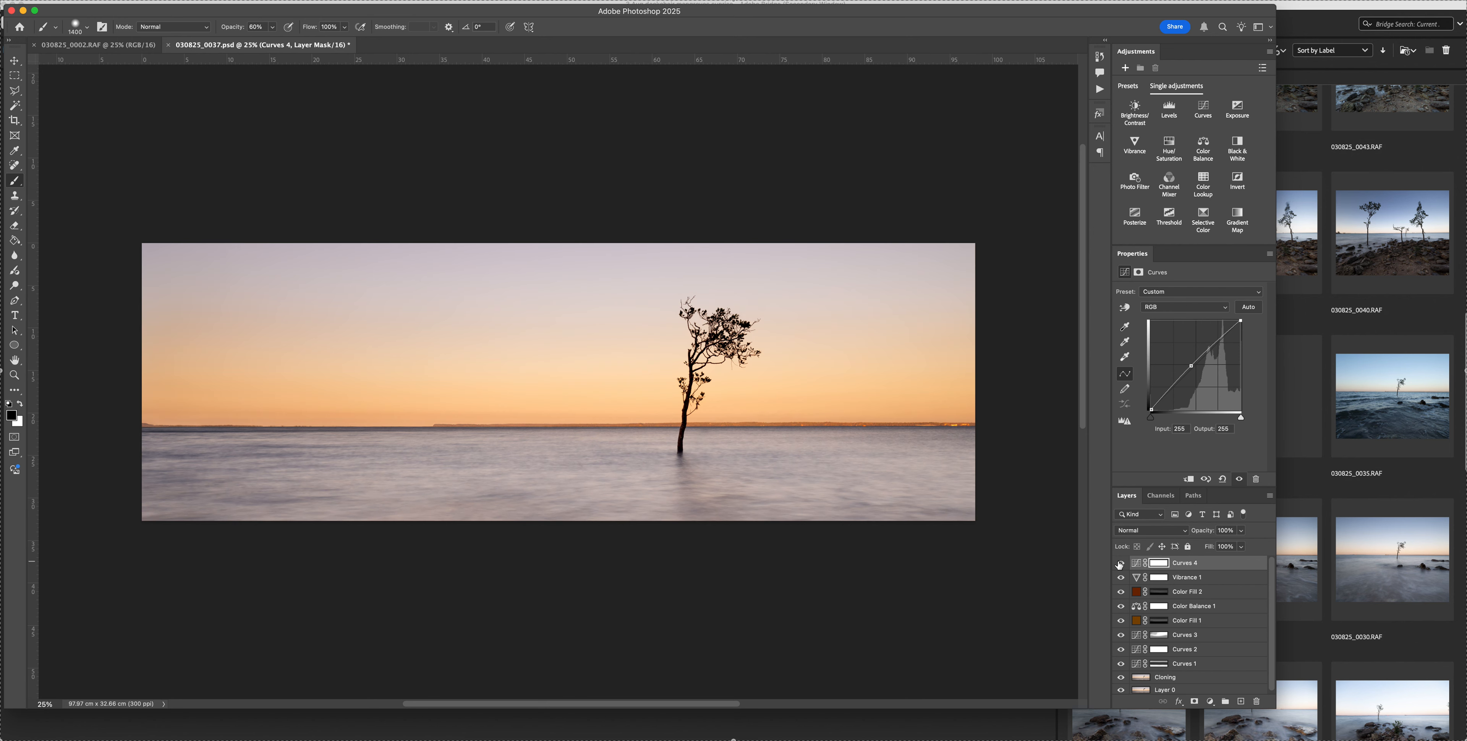
{"action": "left_click", "coordinate": [1120, 564]}
{"action": "left_click", "coordinate": [1120, 565]}
{"action": "left_click_drag", "start_coordinate": [1203, 535], "coordinate": [1177, 536]}
Paint black at 20% opacity on the Curves 4 mask with a 2500-pixel brush to soften its effect locally
{"action": "left_click", "coordinate": [1156, 564]}
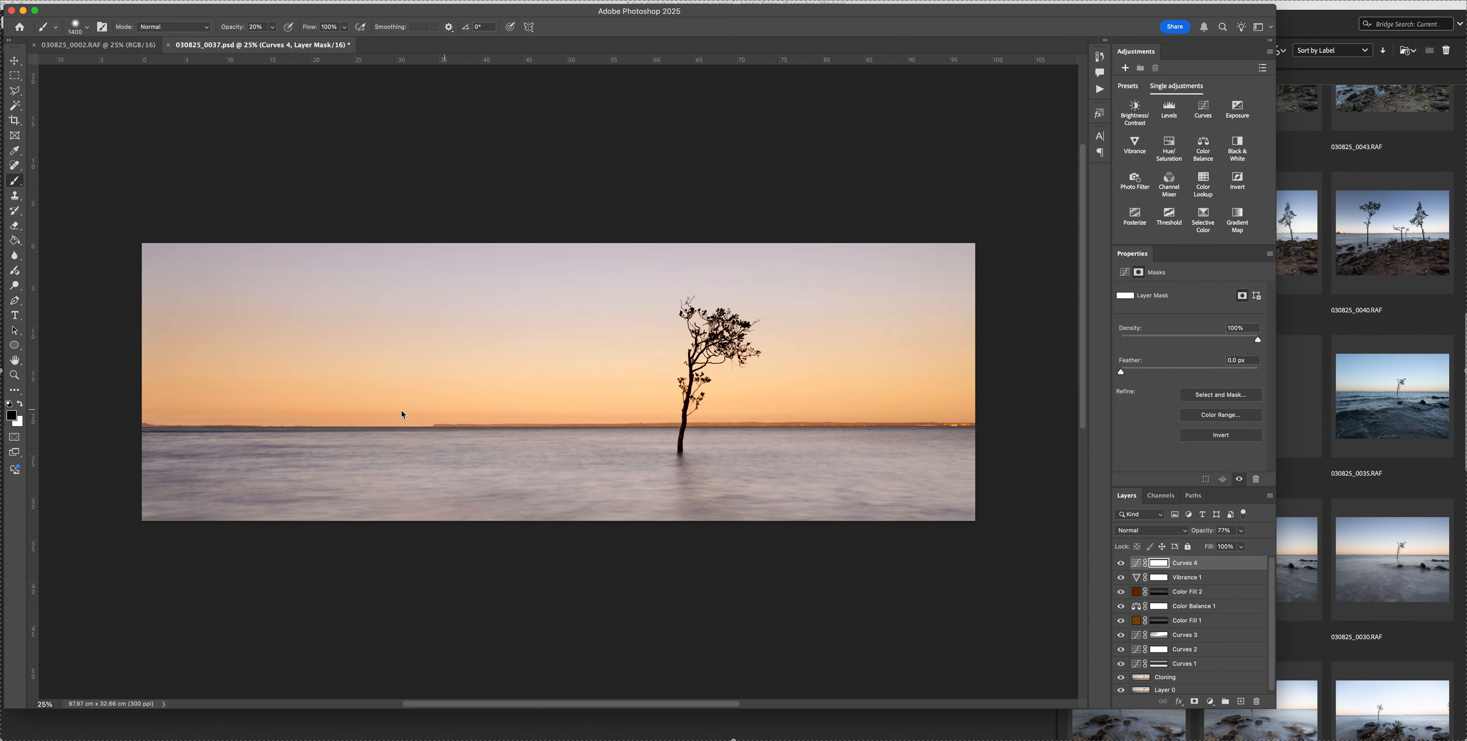
{"action": "key", "text": "bracketright"}
{"action": "key", "text": "bracketright"}
{"action": "key", "text": "bracketright"}
{"action": "key", "text": "bracketright"}
{"action": "key", "text": "bracketright"}
{"action": "key", "text": "bracketright"}
{"action": "key", "text": "bracketright"}
{"action": "key", "text": "bracketright"}
{"action": "key", "text": "bracketright"}
{"action": "key", "text": "bracketright"}
{"action": "key", "text": "bracketright"}
Try another Curves layer with the Enhance Monochromatic Contrast auto correction, and delete it
{"action": "left_click", "coordinate": [1204, 109]}
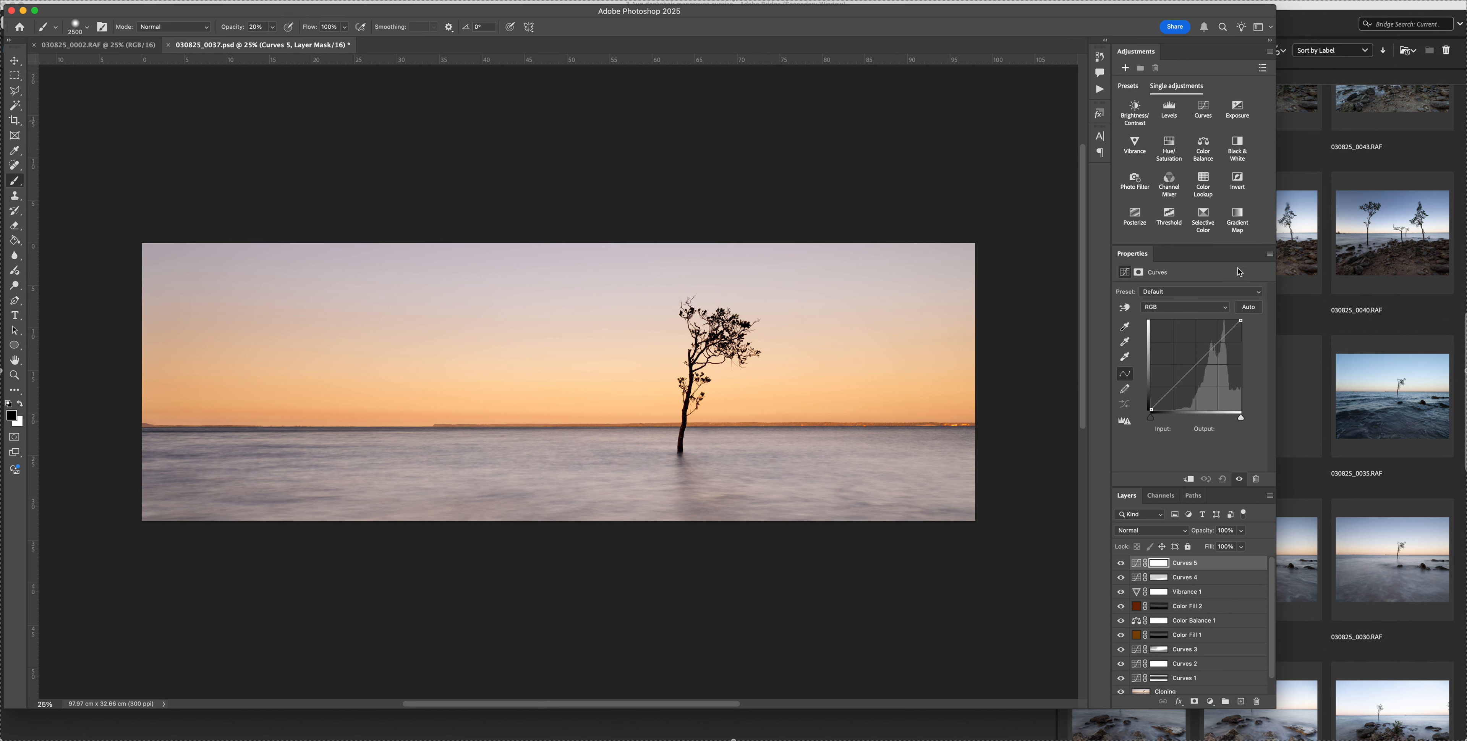
{"action": "left_click", "coordinate": [1249, 308], "text": "alt"}
{"action": "left_click", "coordinate": [1007, 154]}
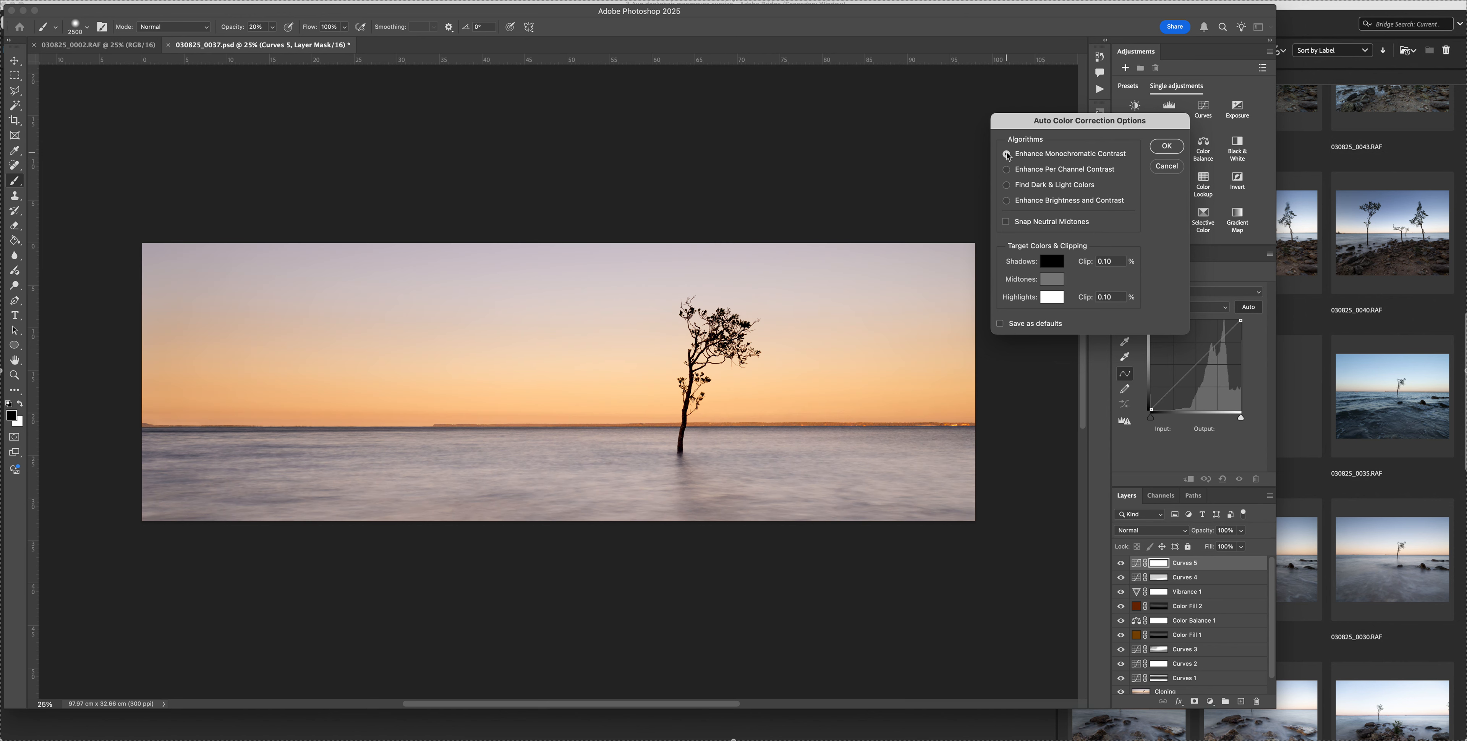
{"action": "left_click", "coordinate": [1167, 147]}
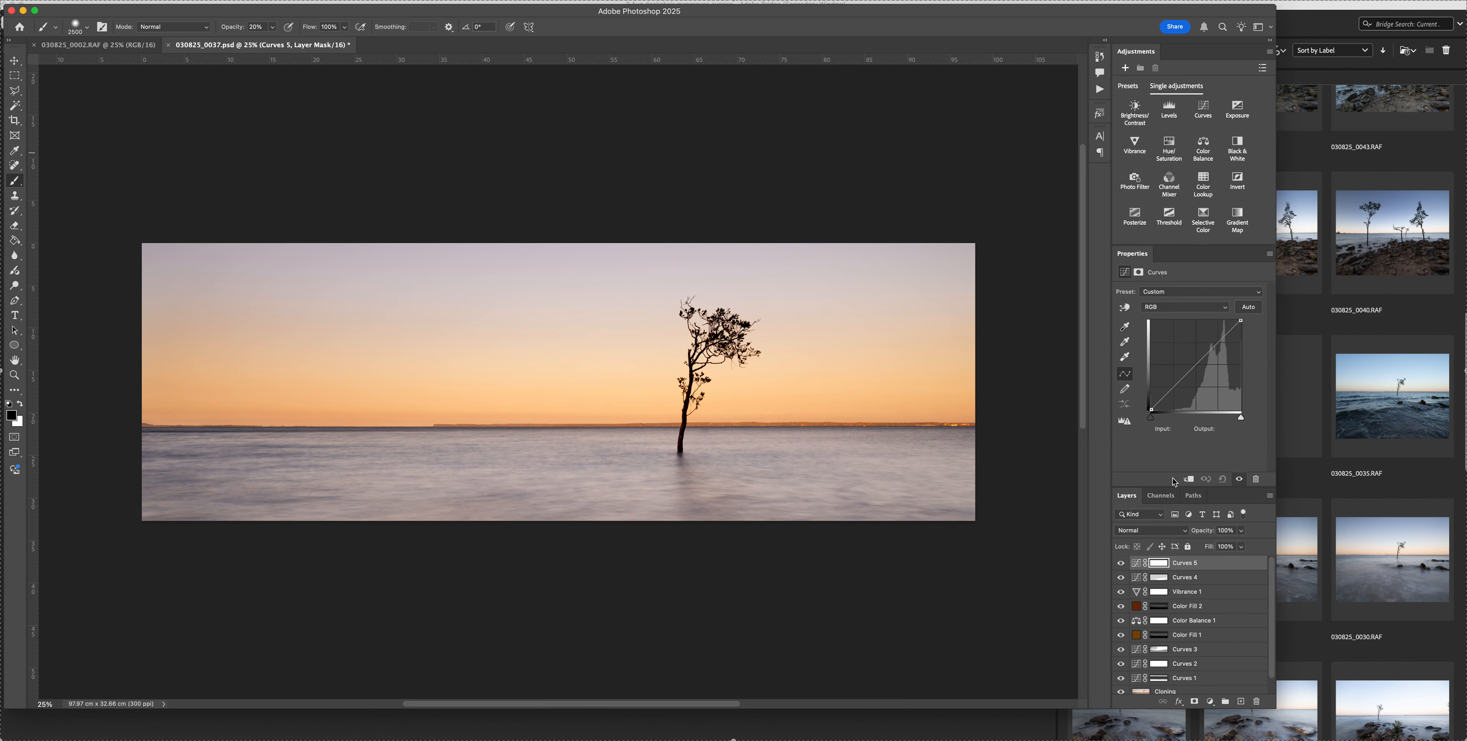
{"action": "left_click", "coordinate": [1121, 564]}
{"action": "key", "text": "Delete"}
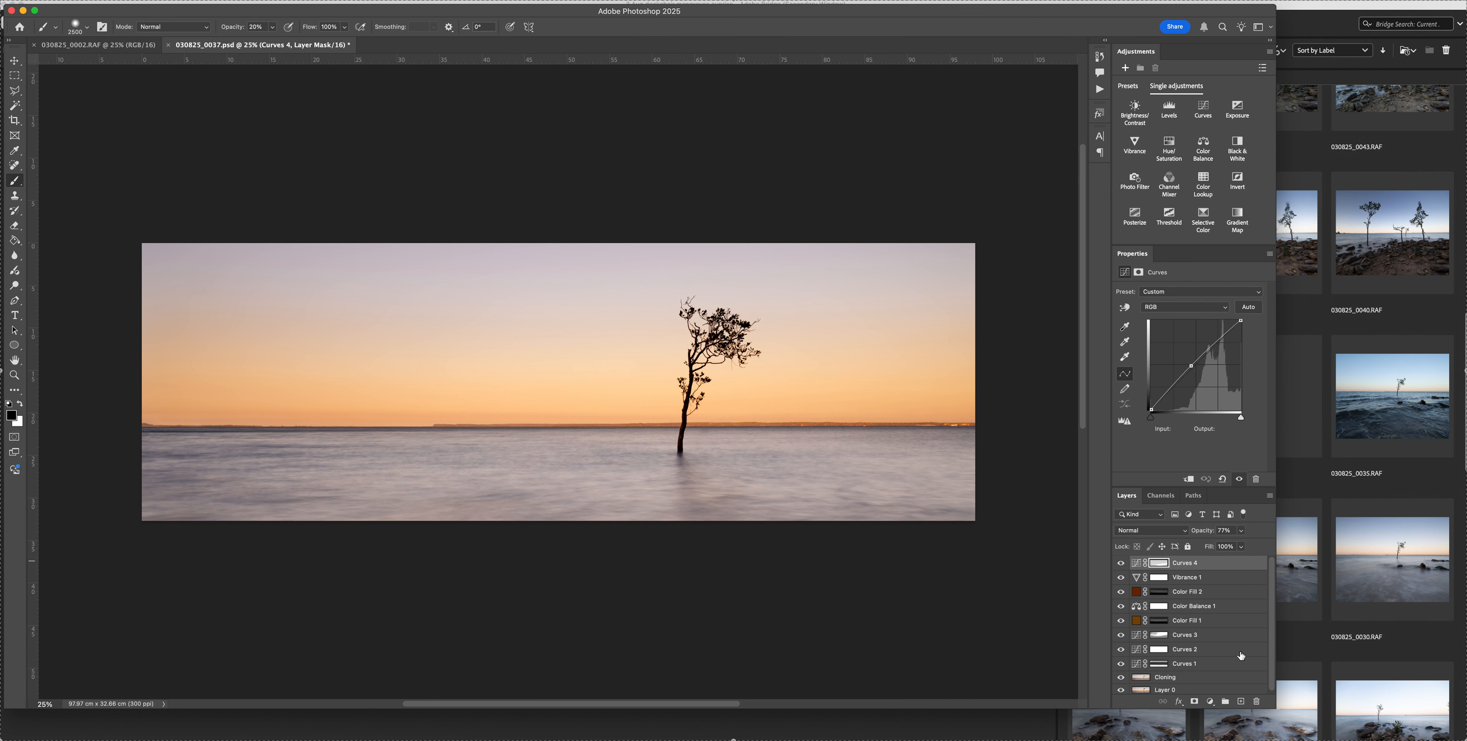
Compare the image with Curves 2 and Color Fill 1 each hidden and shown, and save the PSD
{"action": "left_click", "coordinate": [1121, 649]}
{"action": "left_click", "coordinate": [1121, 650]}
{"action": "left_click", "coordinate": [1121, 621]}
{"action": "left_click", "coordinate": [1122, 622]}
{"action": "key", "text": "super+s"}
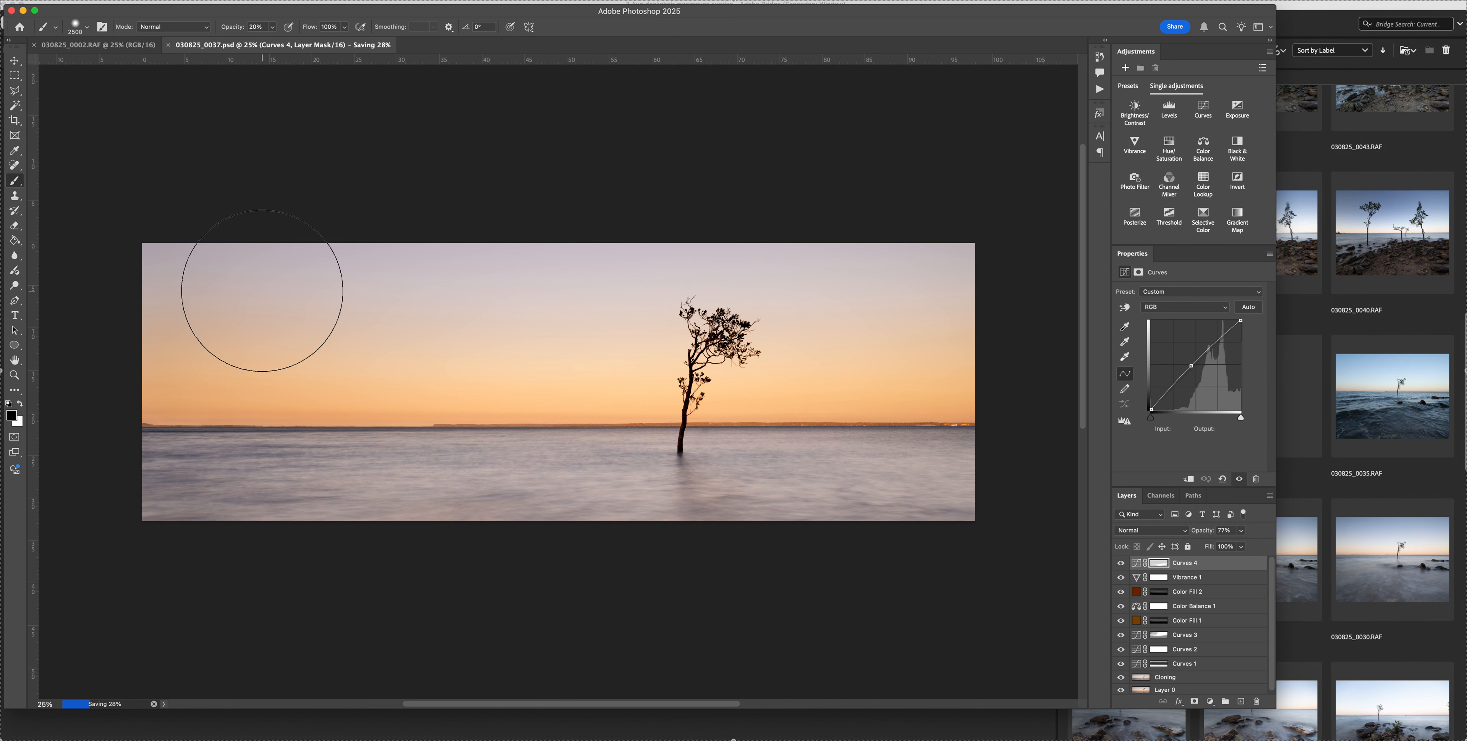
Switch to the open 030825_0002.RAF image and duplicate its Background layer
{"action": "left_click", "coordinate": [133, 46]}
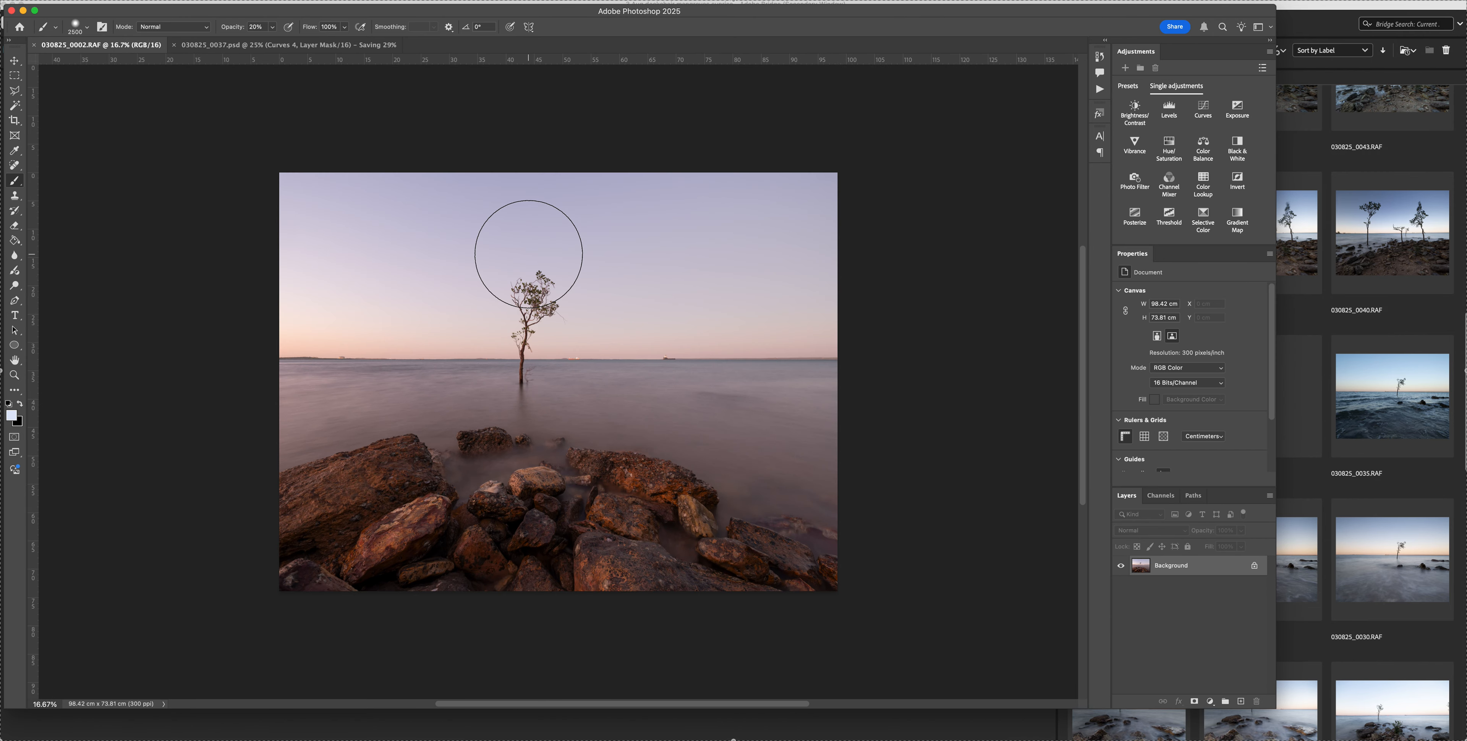
{"action": "key", "text": "super+j"}
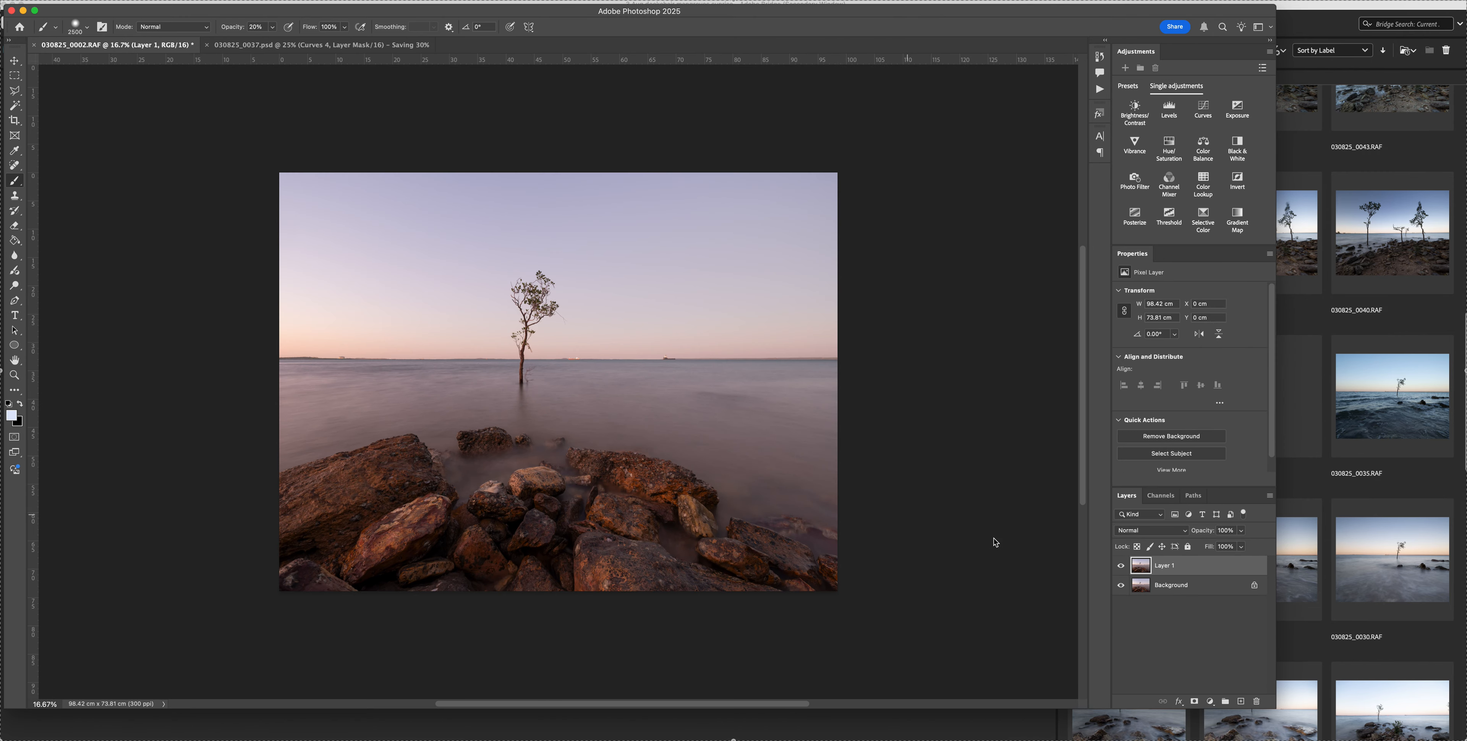
Remove the dark ship on the horizon far right of the tree with a 200-pixel content-aware Spot Healing Brush
{"action": "key", "text": "super+1"}
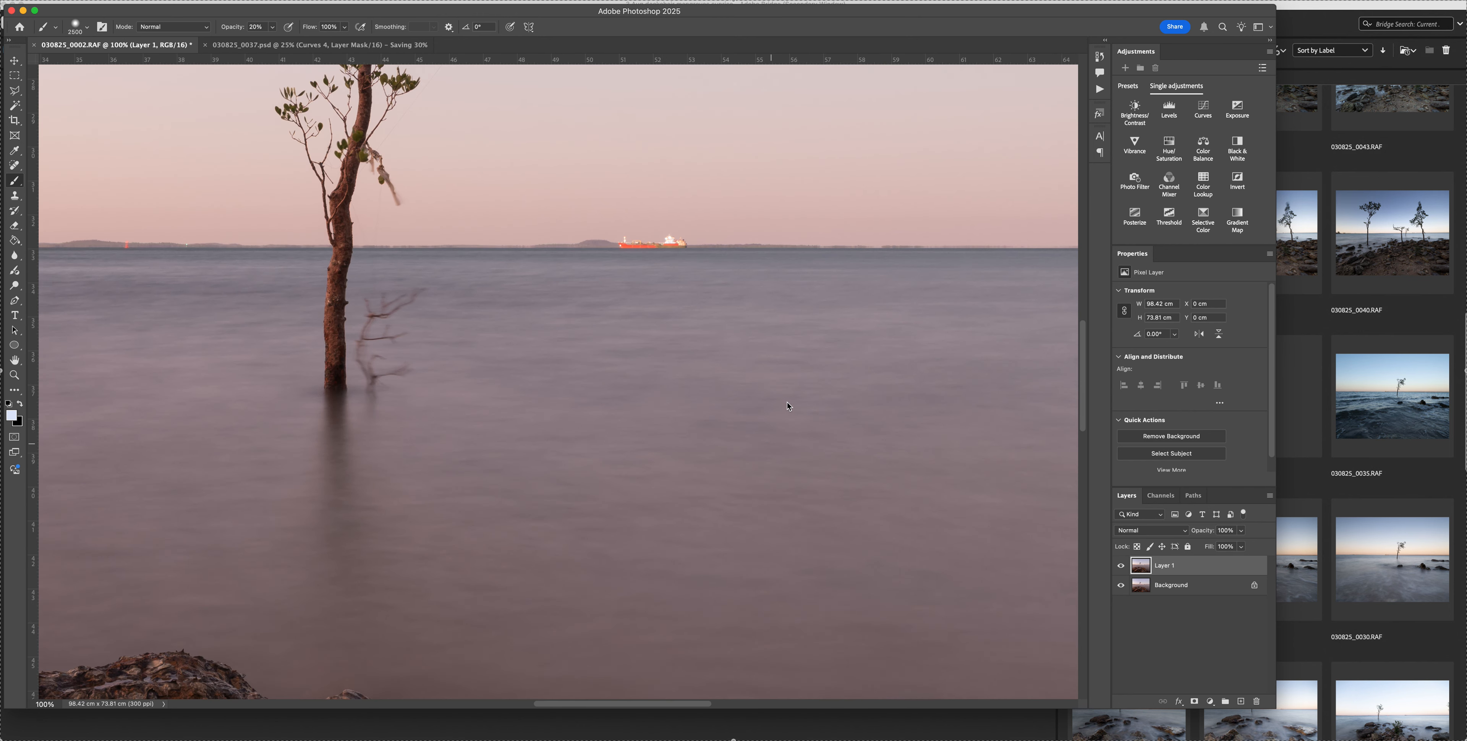
{"action": "scroll", "coordinate": [786, 398], "scroll_direction": "up", "scroll_amount": 5}
{"action": "scroll", "coordinate": [786, 400], "scroll_direction": "right", "scroll_amount": 6}
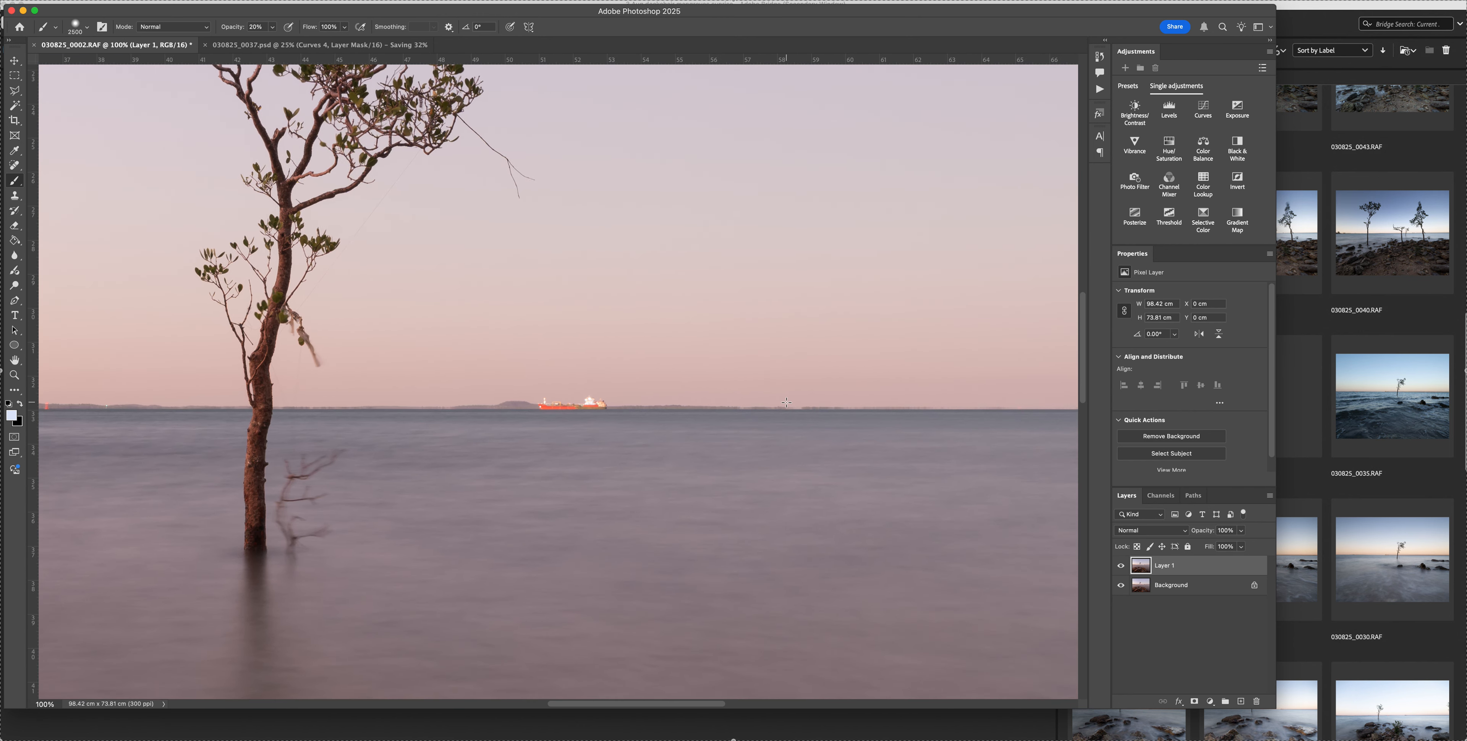
{"action": "scroll", "coordinate": [786, 403], "scroll_direction": "right", "scroll_amount": 5}
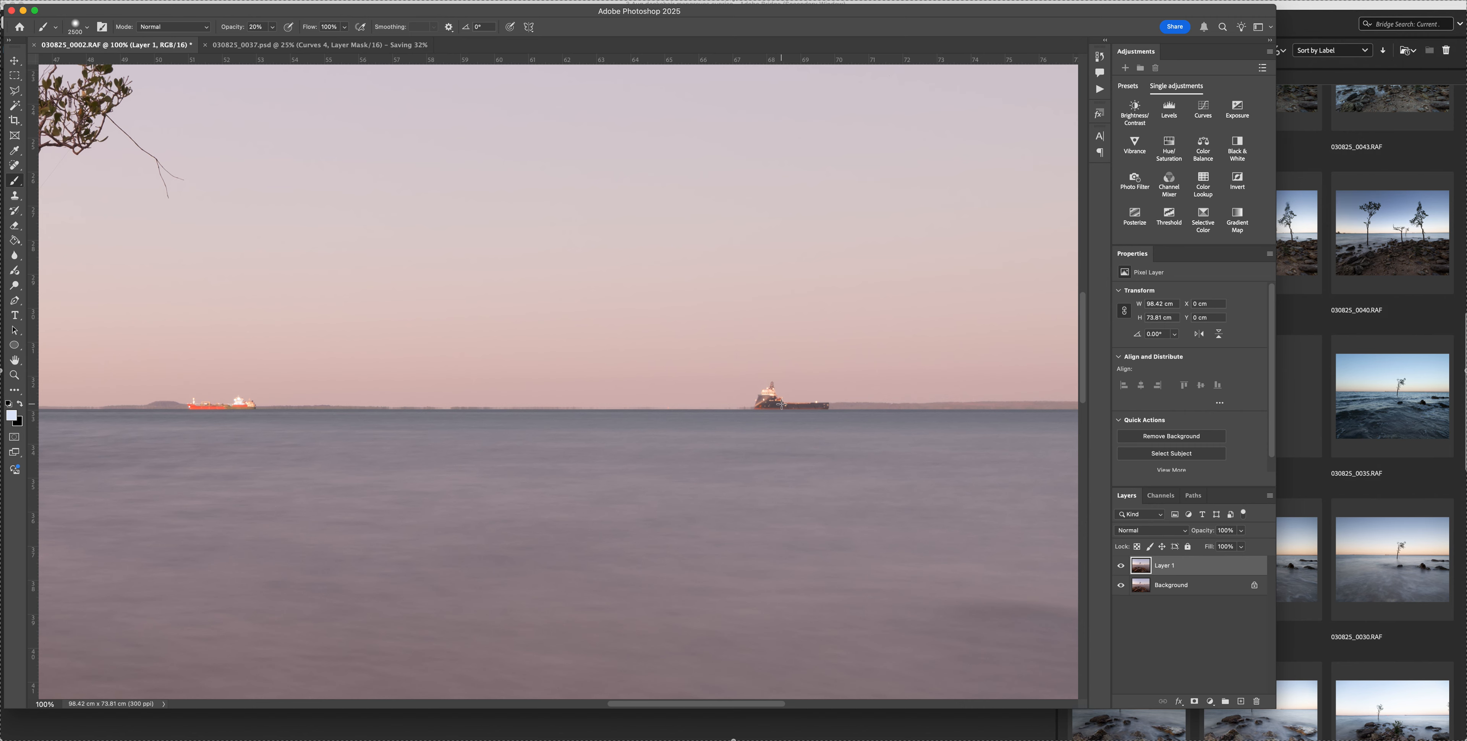
{"action": "key", "text": "super+equal"}
{"action": "key", "text": "super+equal"}
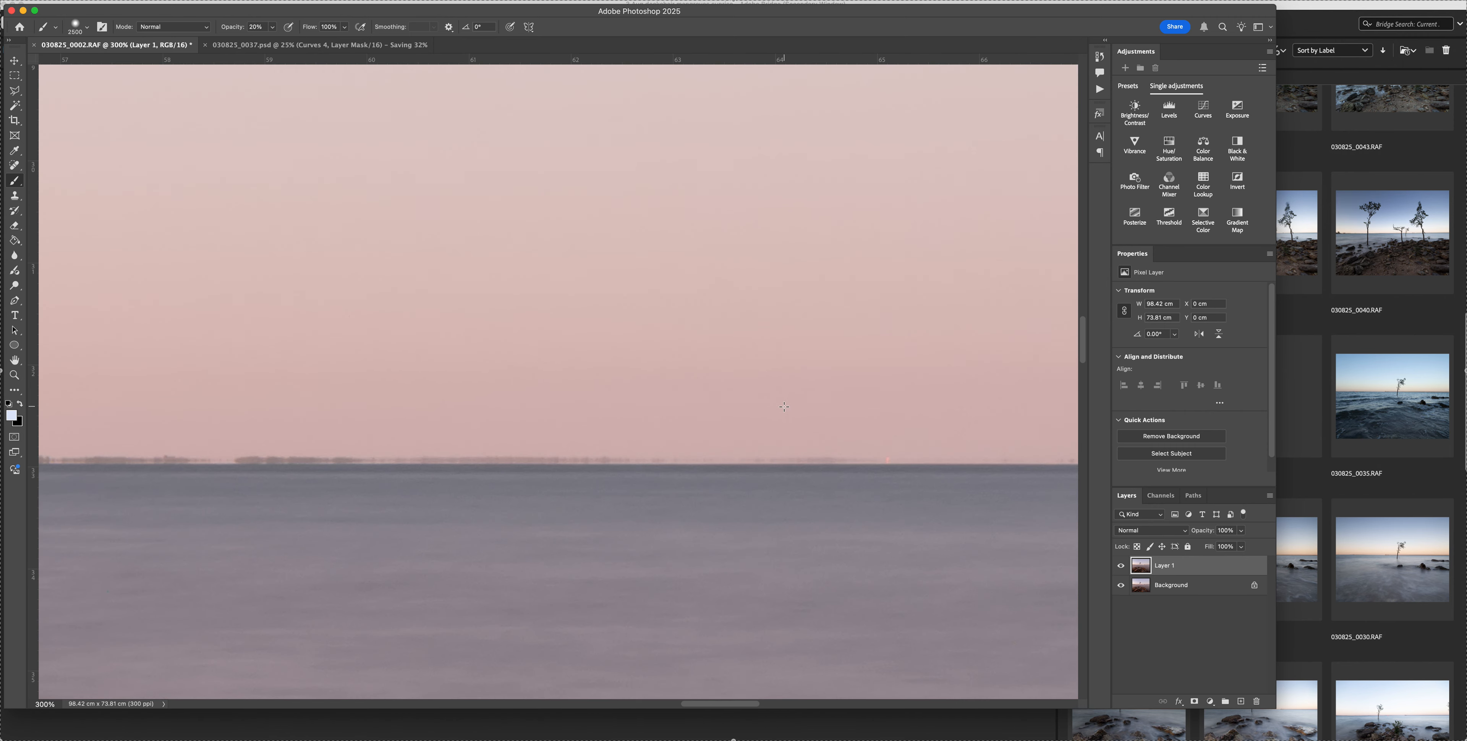
{"action": "scroll", "coordinate": [785, 407], "scroll_direction": "right", "scroll_amount": 10}
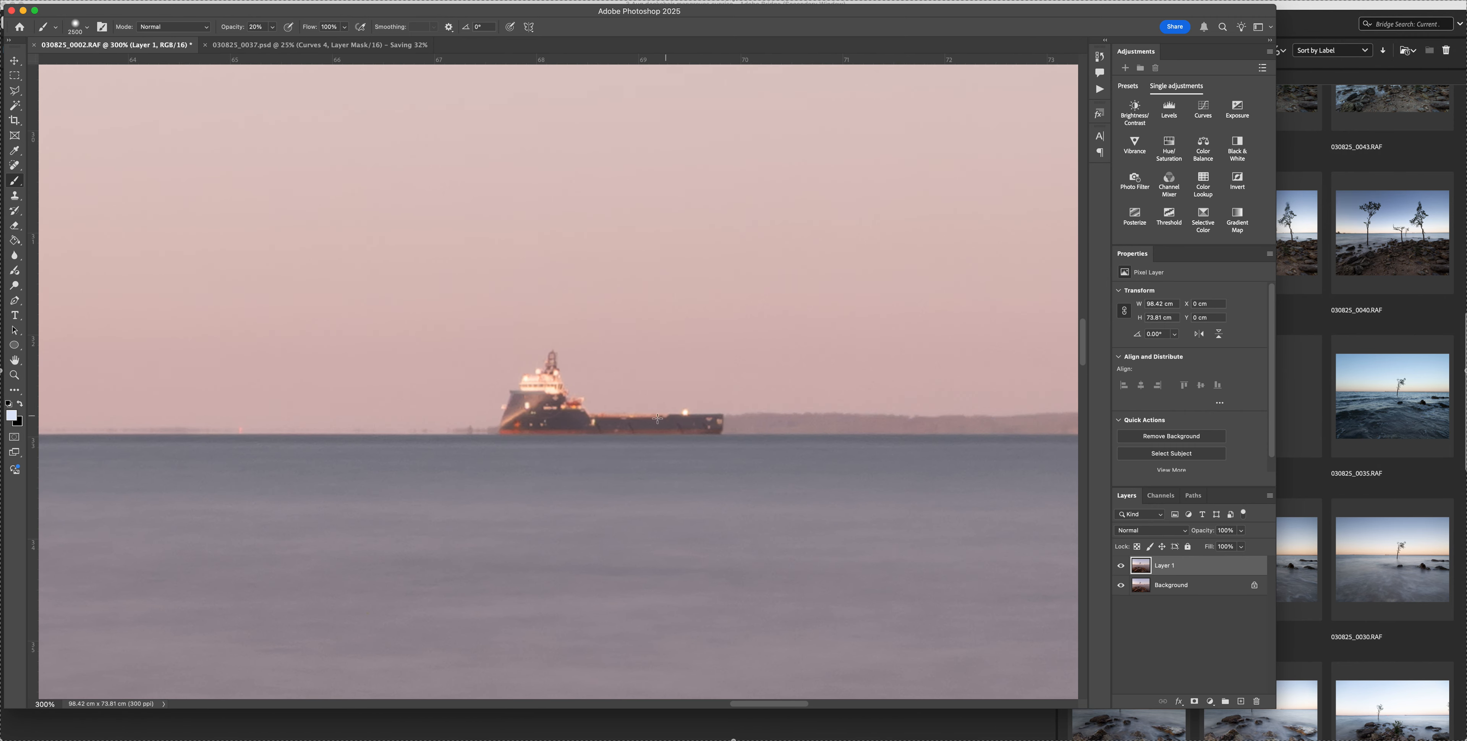
{"action": "key", "text": "j"}
{"action": "key", "text": "bracketright"}
{"action": "key", "text": "bracketright"}
{"action": "key", "text": "bracketright"}
{"action": "key", "text": "bracketright"}
{"action": "key", "text": "bracketright"}
{"action": "key", "text": "bracketright"}
{"action": "key", "text": "bracketright"}
{"action": "key", "text": "bracketright"}
{"action": "key", "text": "bracketright"}
{"action": "key", "text": "bracketright"}
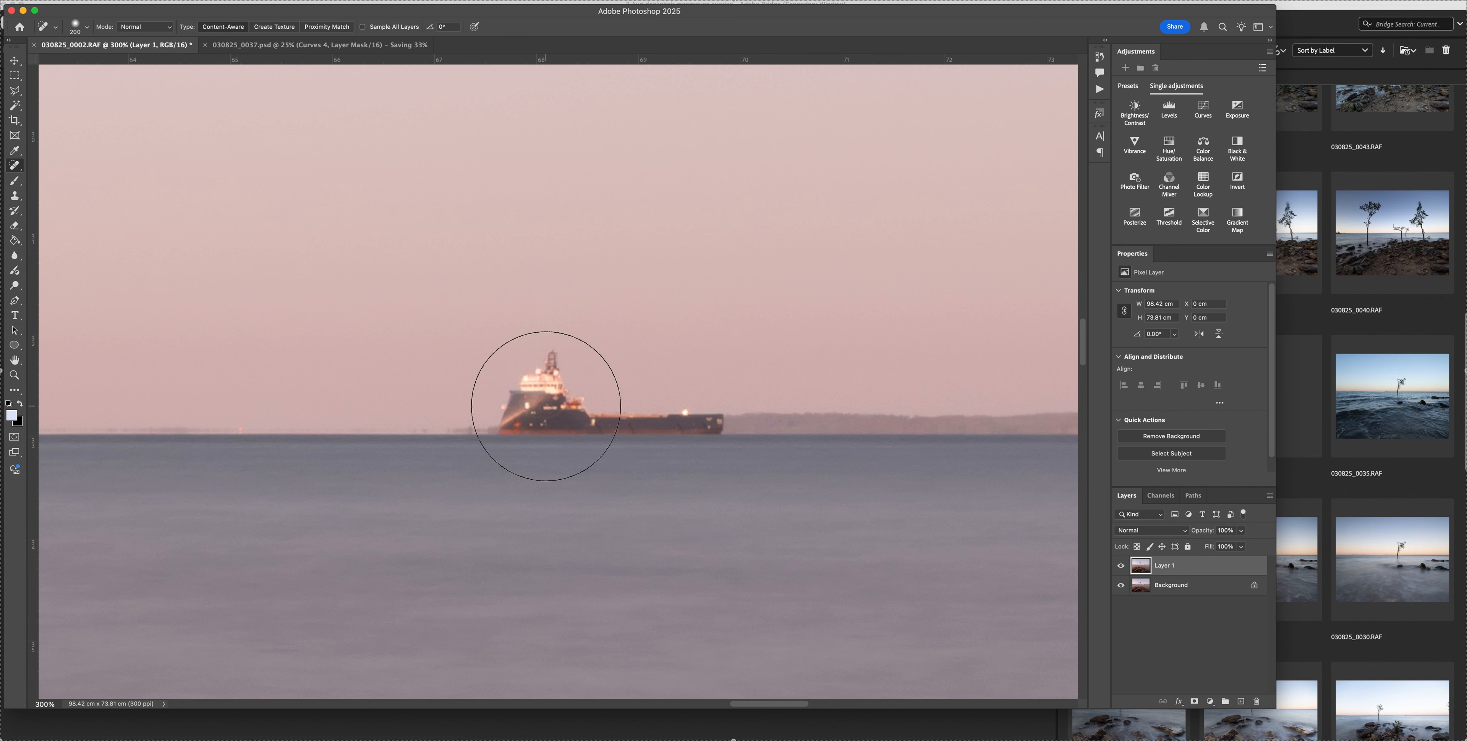
{"action": "mouse_move", "coordinate": [546, 406]}
{"action": "left_mouse_down"}
{"action": "mouse_move", "coordinate": [494, 415]}
{"action": "mouse_move", "coordinate": [687, 417]}
{"action": "left_mouse_up"}
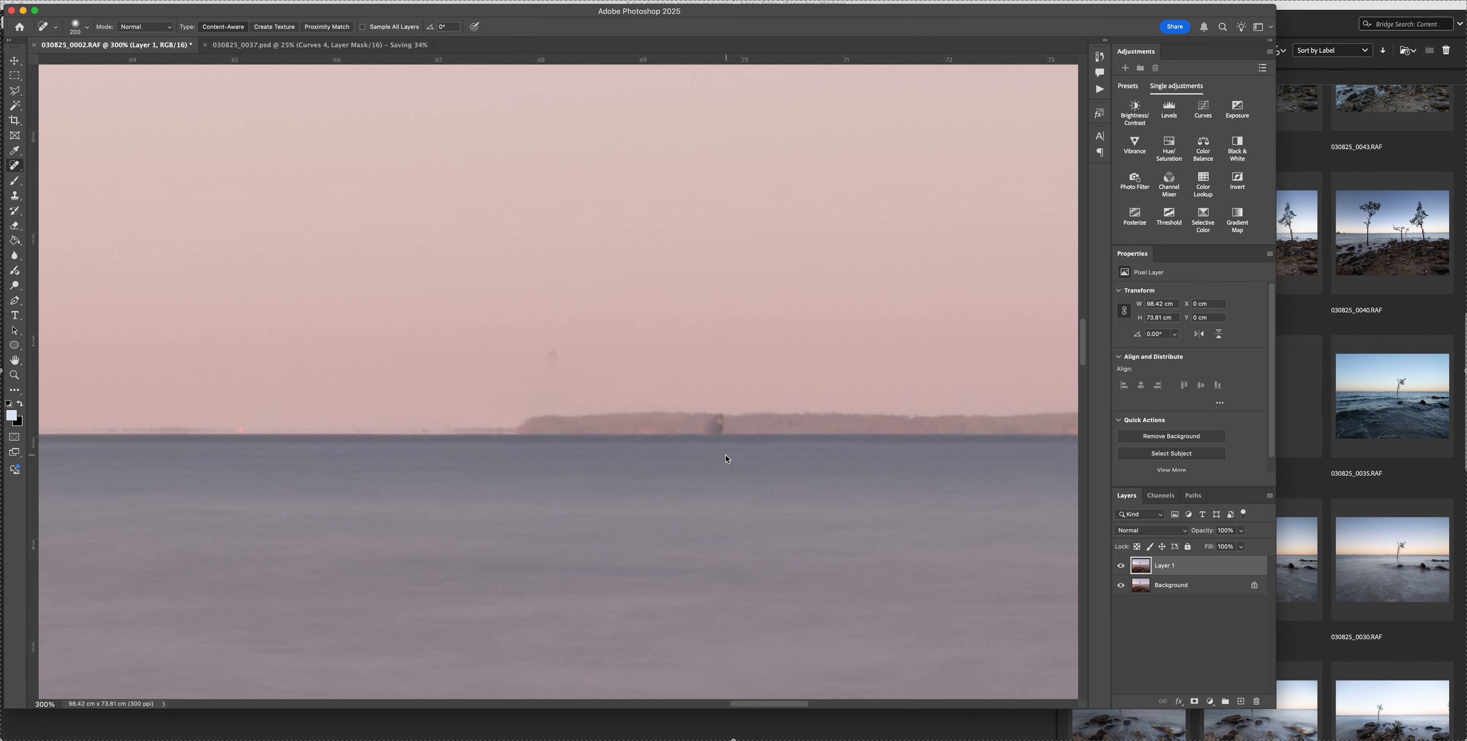
Heal the leftover marks of the dark ship on the shoreline and in the sky with a smaller brush
{"action": "key", "text": "bracketleft"}
{"action": "key", "text": "bracketleft"}
{"action": "key", "text": "bracketleft"}
{"action": "left_click", "coordinate": [709, 442]}
{"action": "key", "text": "bracketleft"}
{"action": "left_click", "coordinate": [549, 359]}
Heal the bright orange spot on the shoreline near the photo's right edge with a 60-pixel brush
{"action": "scroll", "coordinate": [488, 453], "scroll_direction": "right", "scroll_amount": 15}
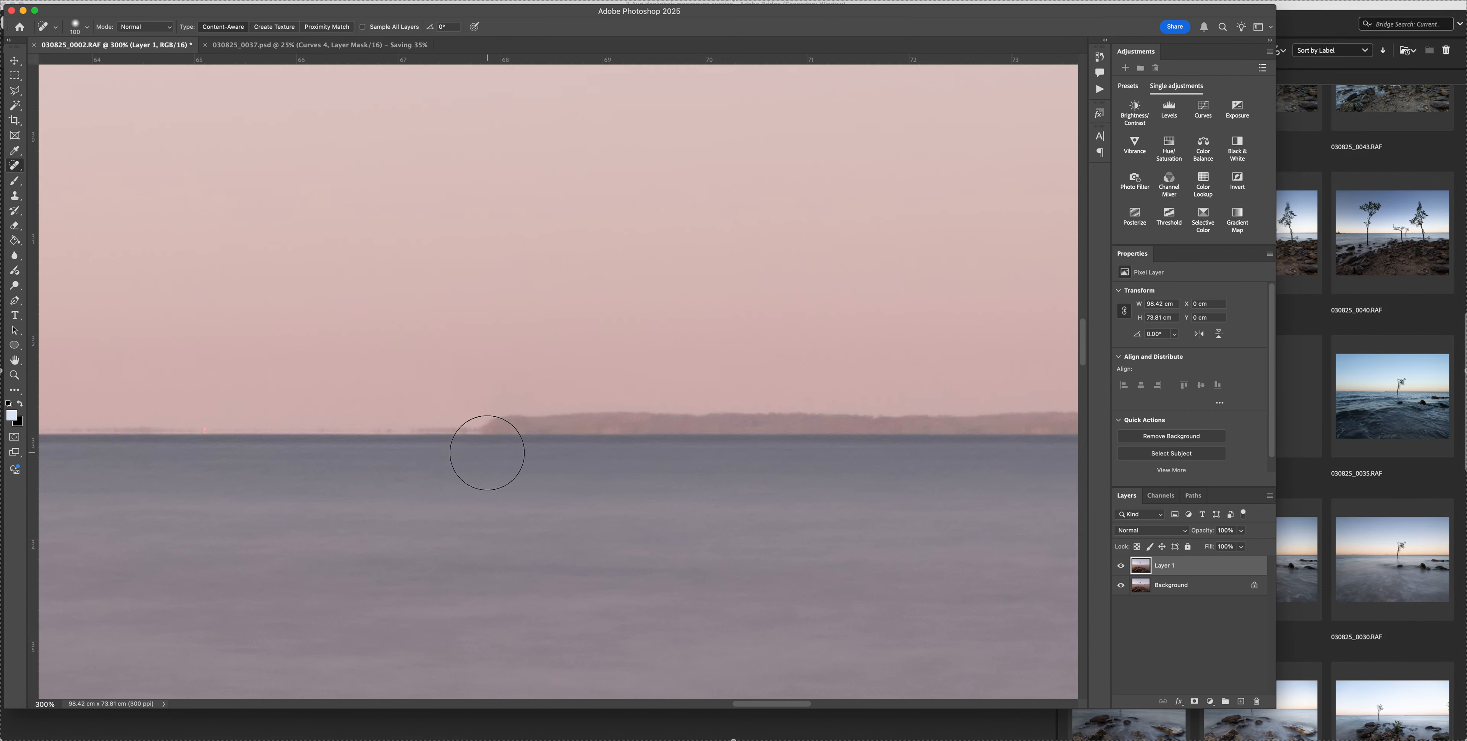
{"action": "scroll", "coordinate": [487, 454], "scroll_direction": "right", "scroll_amount": 20}
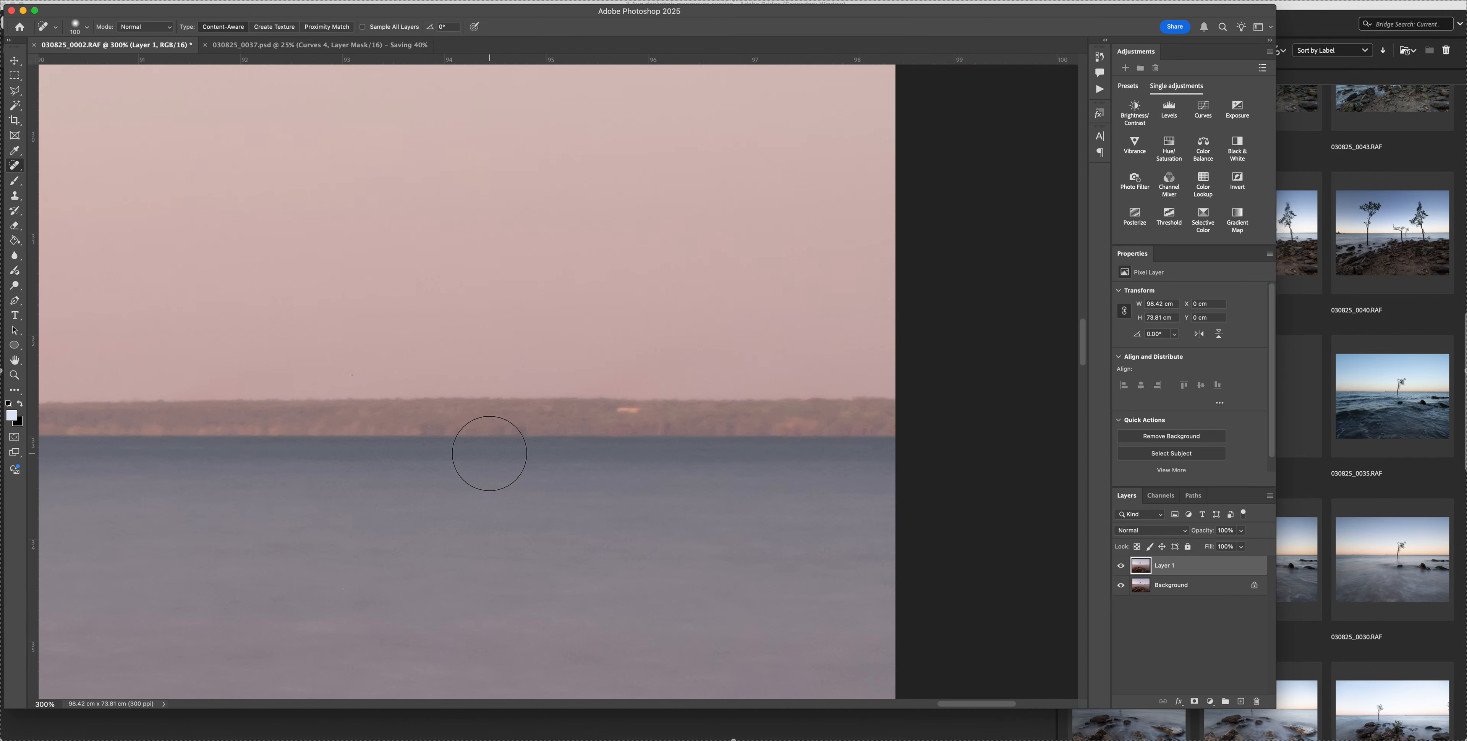
{"action": "scroll", "coordinate": [378, 434], "scroll_direction": "left", "scroll_amount": 12}
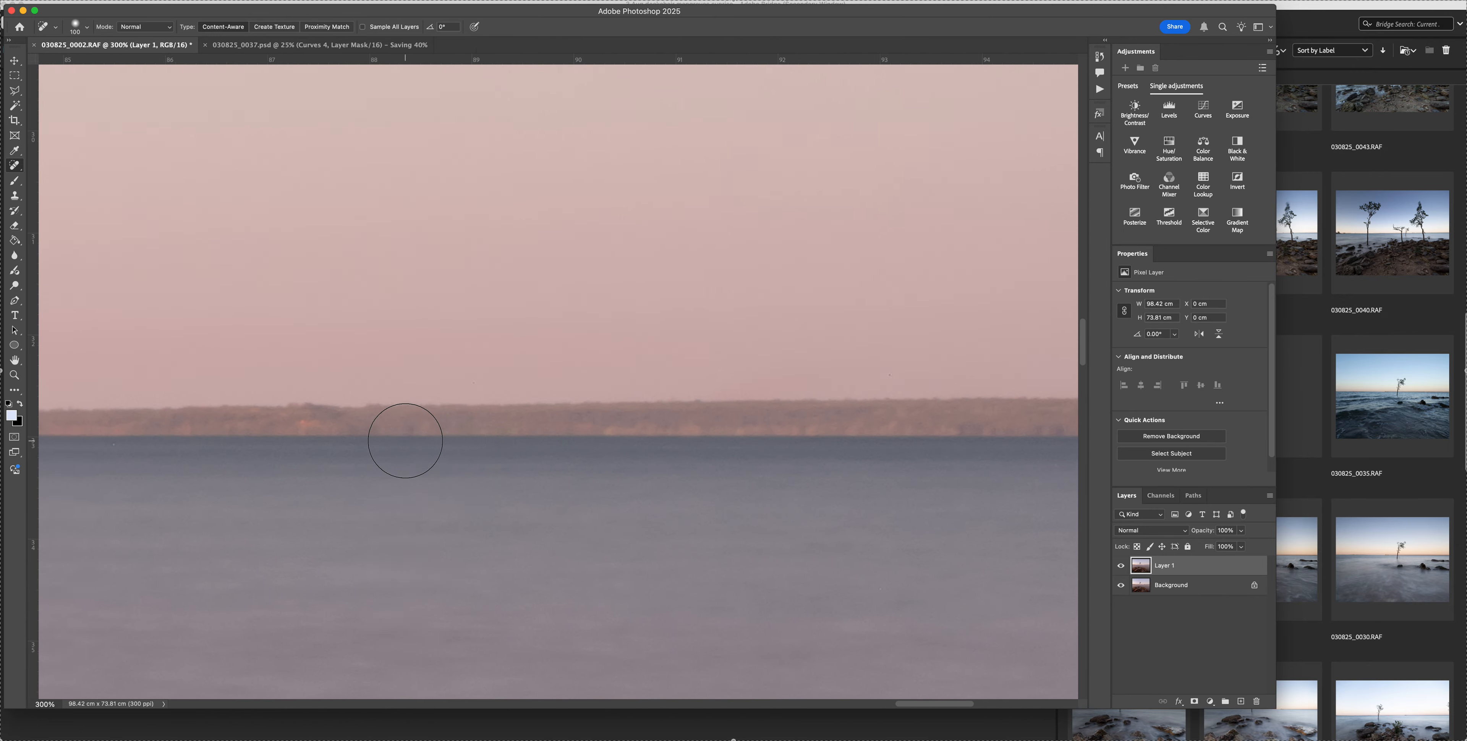
{"action": "scroll", "coordinate": [405, 440], "scroll_direction": "right", "scroll_amount": 12}
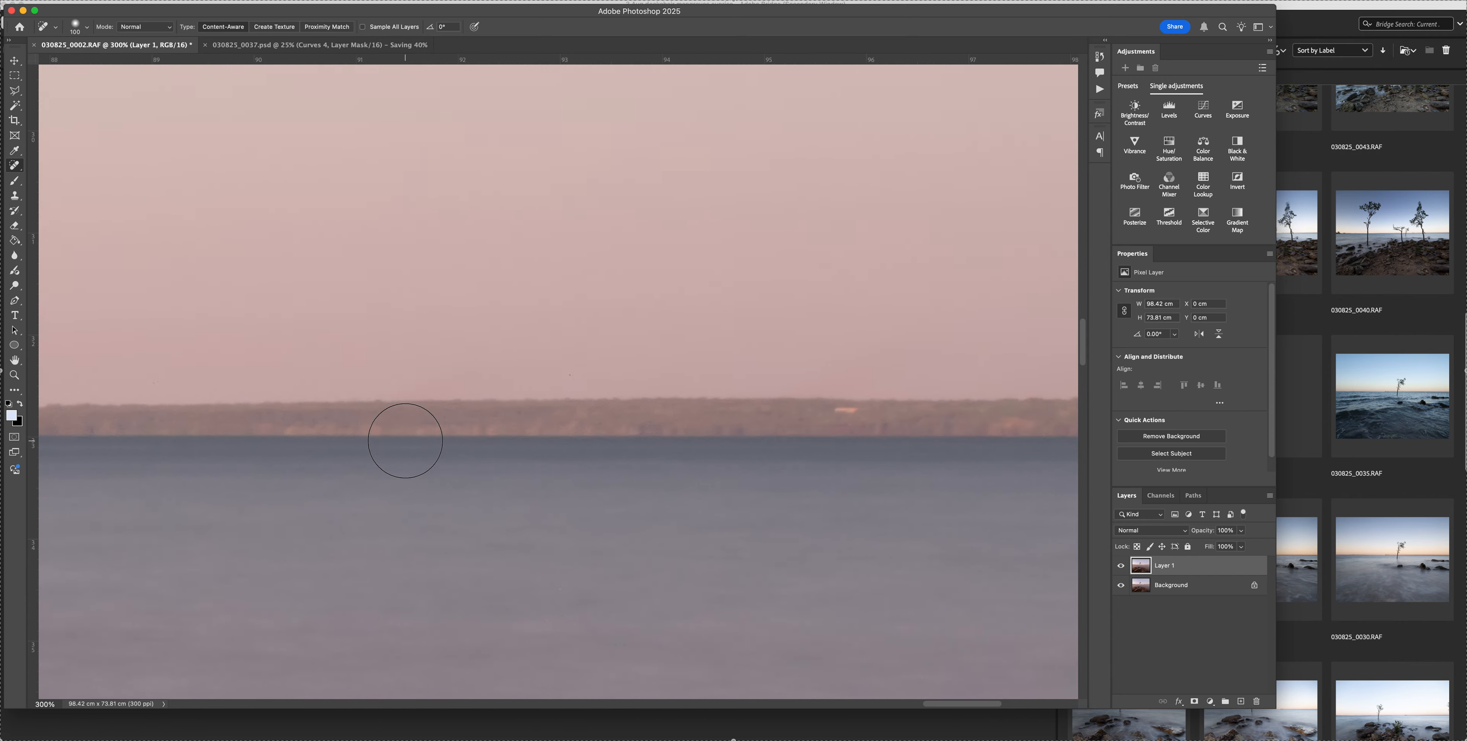
{"action": "key", "text": "bracketleft"}
{"action": "key", "text": "bracketleft"}
{"action": "key", "text": "bracketleft"}
{"action": "key", "text": "bracketleft"}
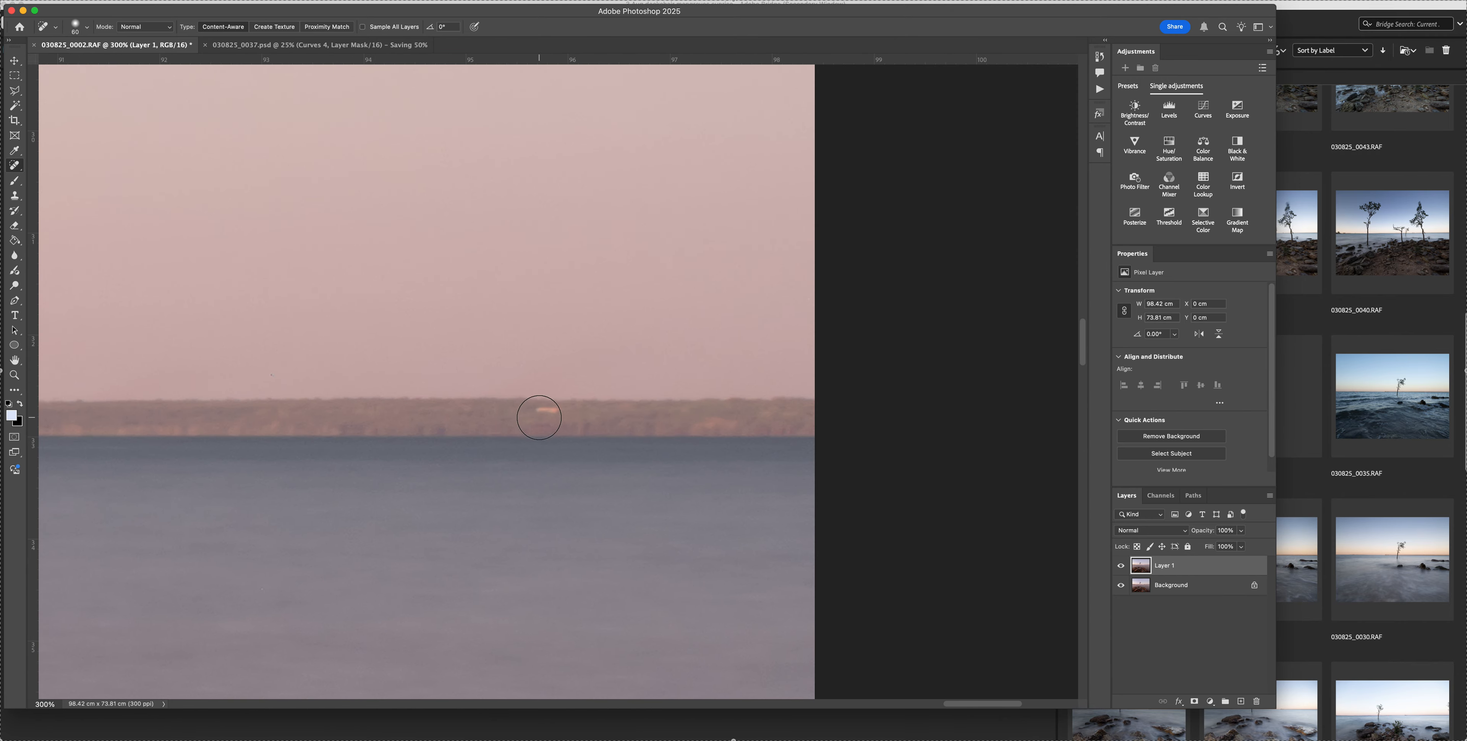
{"action": "left_click_drag", "start_coordinate": [537, 411], "coordinate": [564, 409]}
Remove the red ship beside the small hill on the horizon and heal its leftover traces
{"action": "scroll", "coordinate": [436, 427], "scroll_direction": "left", "scroll_amount": 3}
{"action": "scroll", "coordinate": [437, 427], "scroll_direction": "left", "scroll_amount": 20}
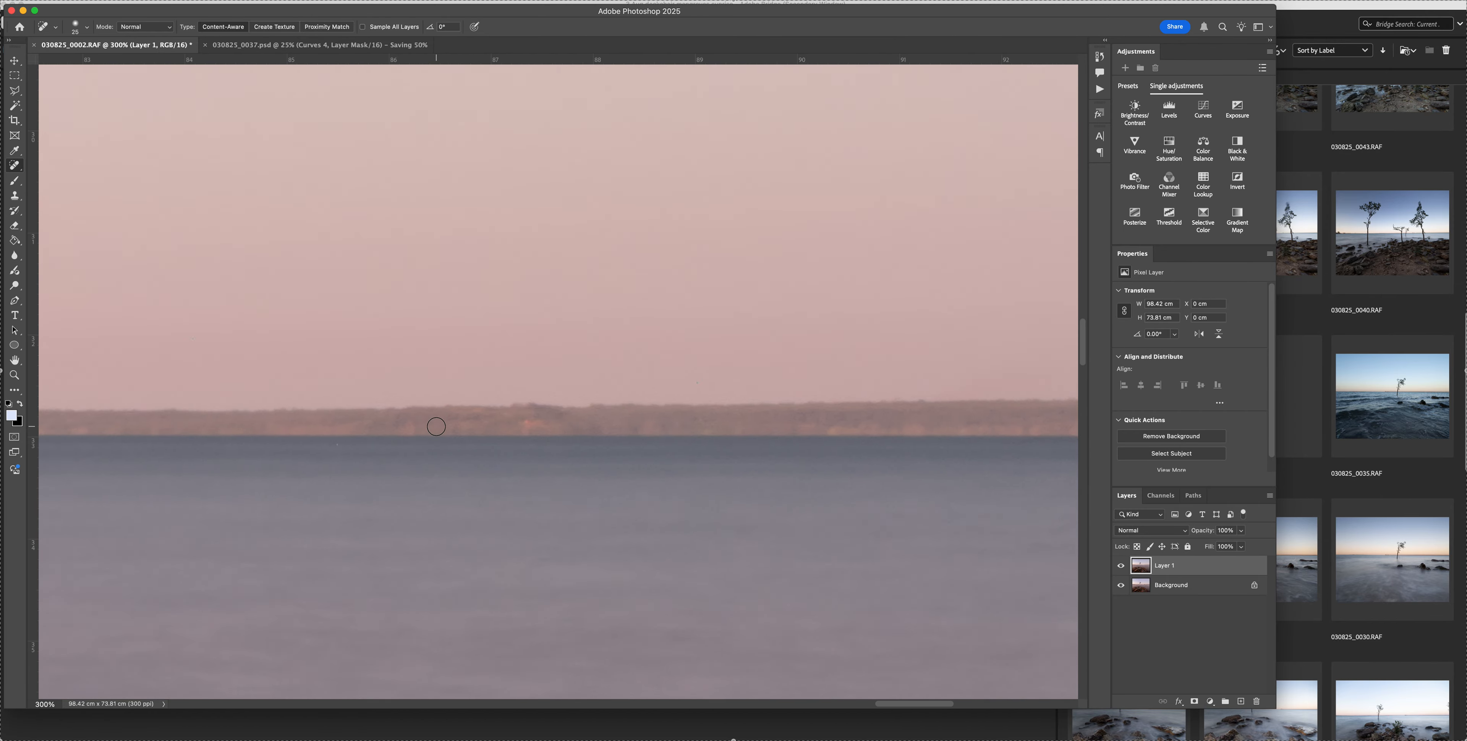
{"action": "scroll", "coordinate": [436, 427], "scroll_direction": "left", "scroll_amount": 20}
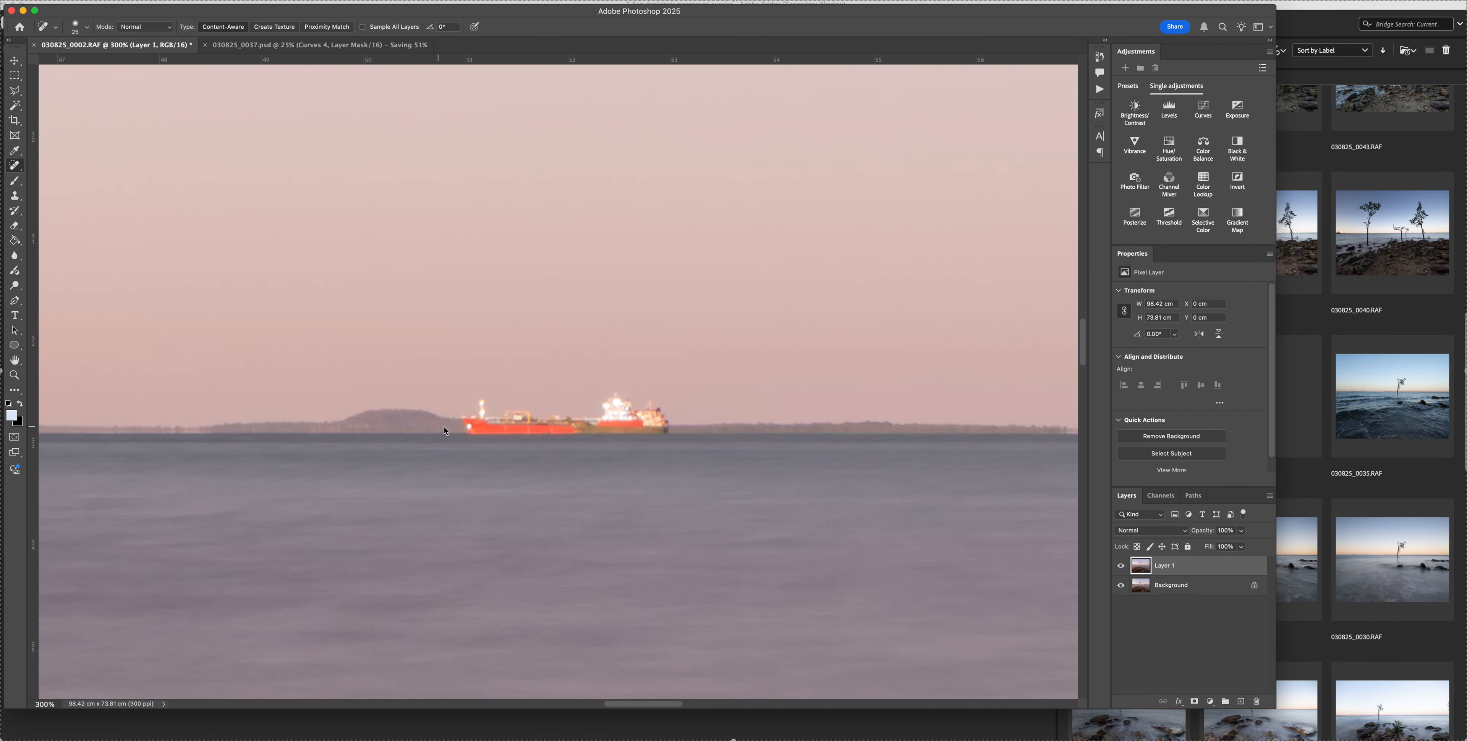
{"action": "mouse_move", "coordinate": [476, 431]}
{"action": "left_mouse_down"}
{"action": "mouse_move", "coordinate": [672, 426]}
{"action": "mouse_move", "coordinate": [606, 416]}
{"action": "mouse_move", "coordinate": [611, 405]}
{"action": "mouse_move", "coordinate": [570, 428]}
{"action": "mouse_move", "coordinate": [470, 410]}
{"action": "left_mouse_up"}
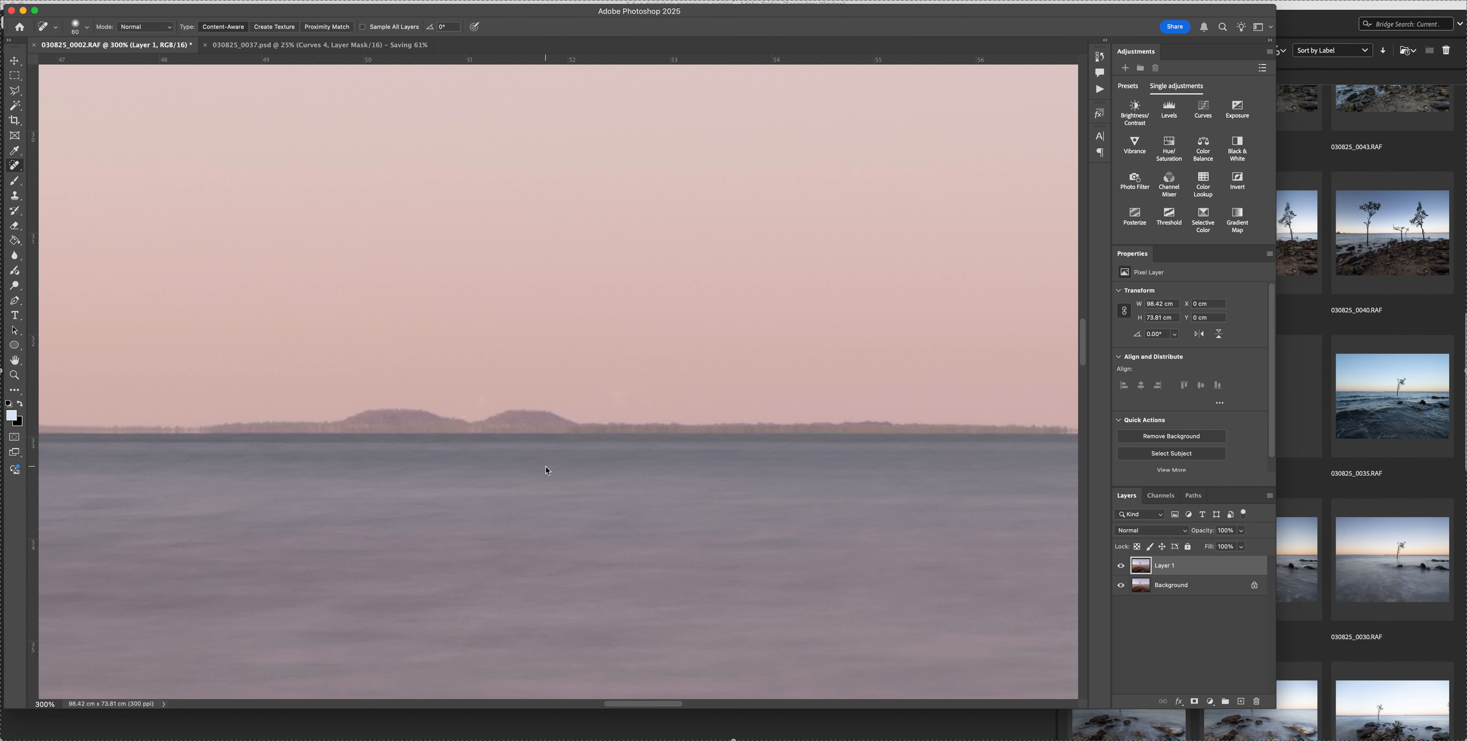
{"action": "left_click", "coordinate": [474, 433]}
{"action": "left_click", "coordinate": [478, 405]}
{"action": "left_click", "coordinate": [463, 421]}
Heal the red and white lights on the horizon left of the tree
{"action": "scroll", "coordinate": [637, 487], "scroll_direction": "left", "scroll_amount": 15}
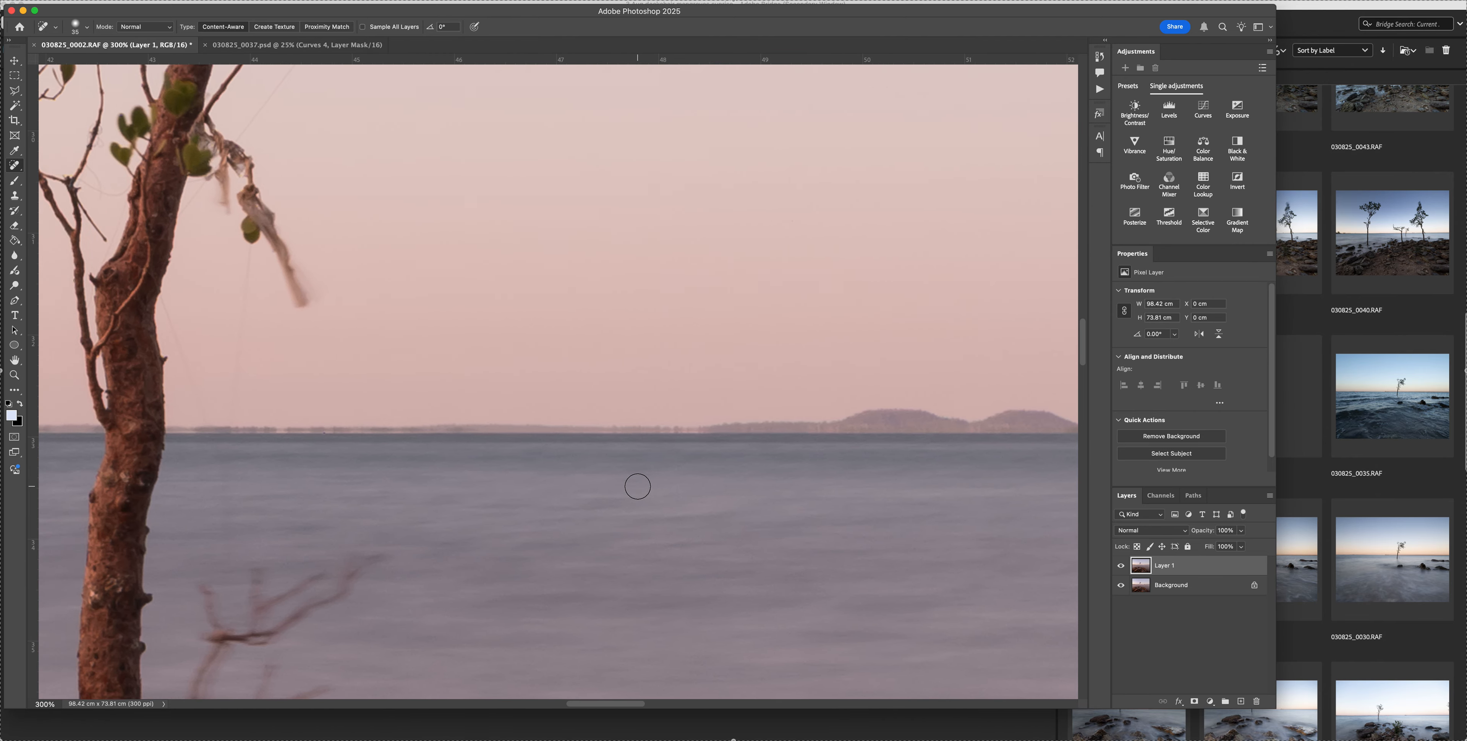
{"action": "scroll", "coordinate": [638, 486], "scroll_direction": "left", "scroll_amount": 8}
{"action": "scroll", "coordinate": [638, 486], "scroll_direction": "right", "scroll_amount": 4}
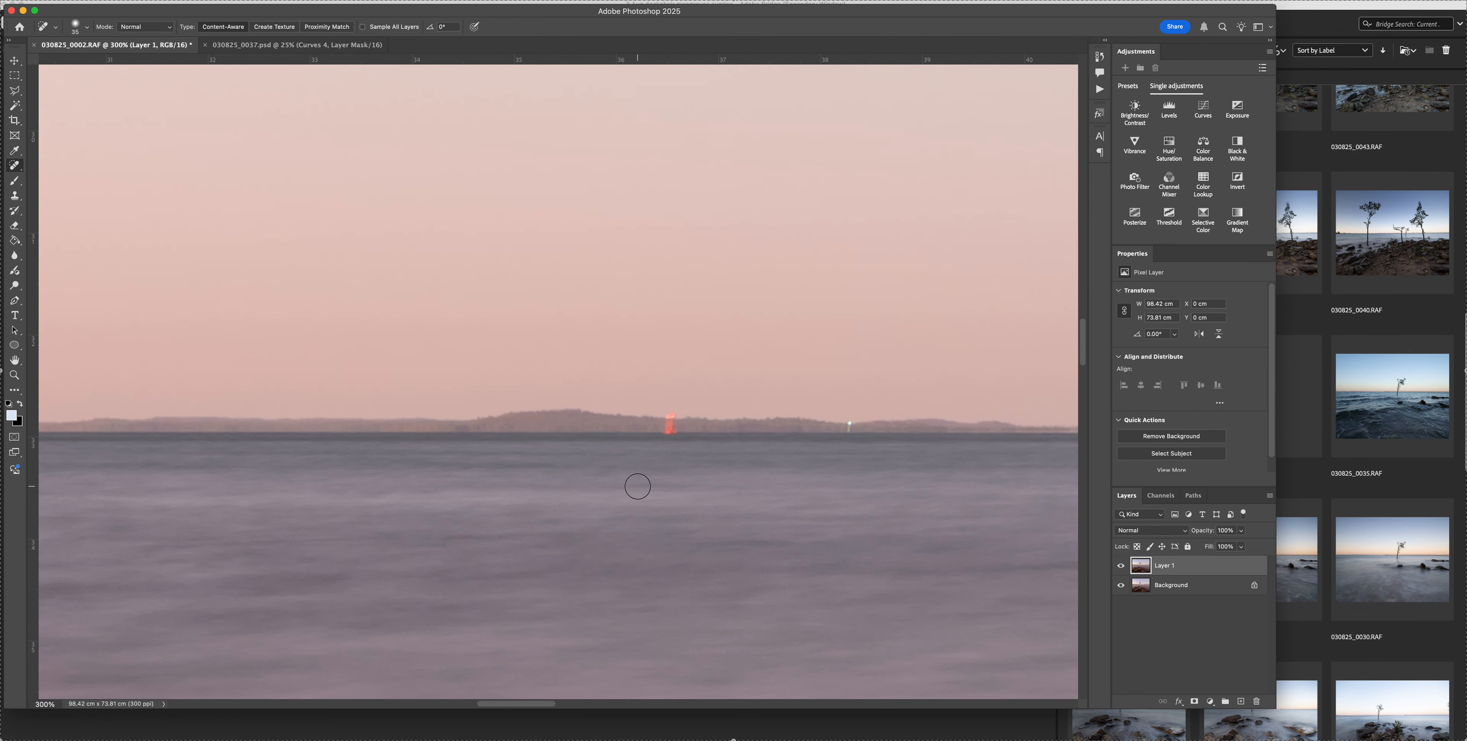
{"action": "left_click_drag", "start_coordinate": [670, 427], "coordinate": [669, 433]}
{"action": "left_click_drag", "start_coordinate": [845, 428], "coordinate": [856, 432]}
Examine the horizon from the tree to the photo's left edge for distracting jetty and industrial structures
{"action": "scroll", "coordinate": [729, 439], "scroll_direction": "left", "scroll_amount": 20}
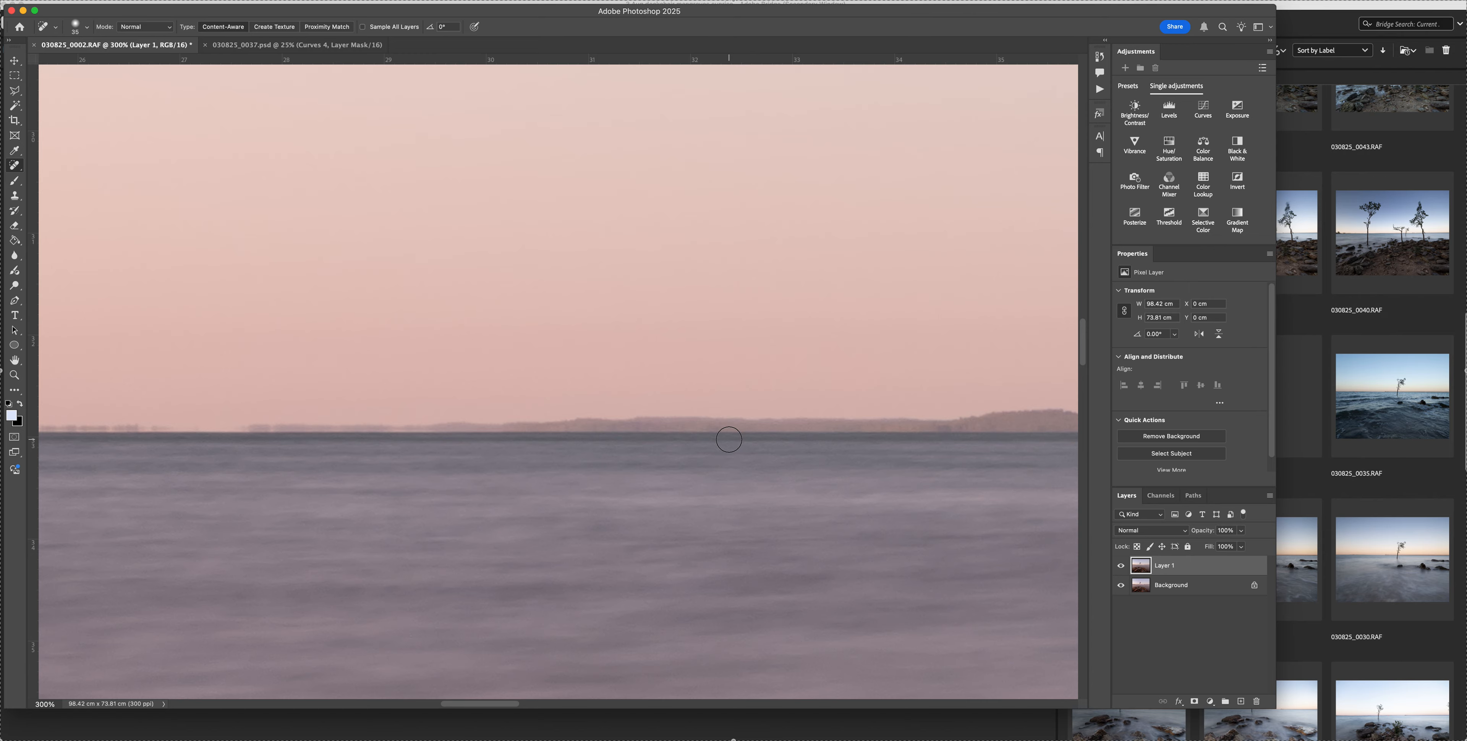
{"action": "scroll", "coordinate": [729, 439], "scroll_direction": "left", "scroll_amount": 16}
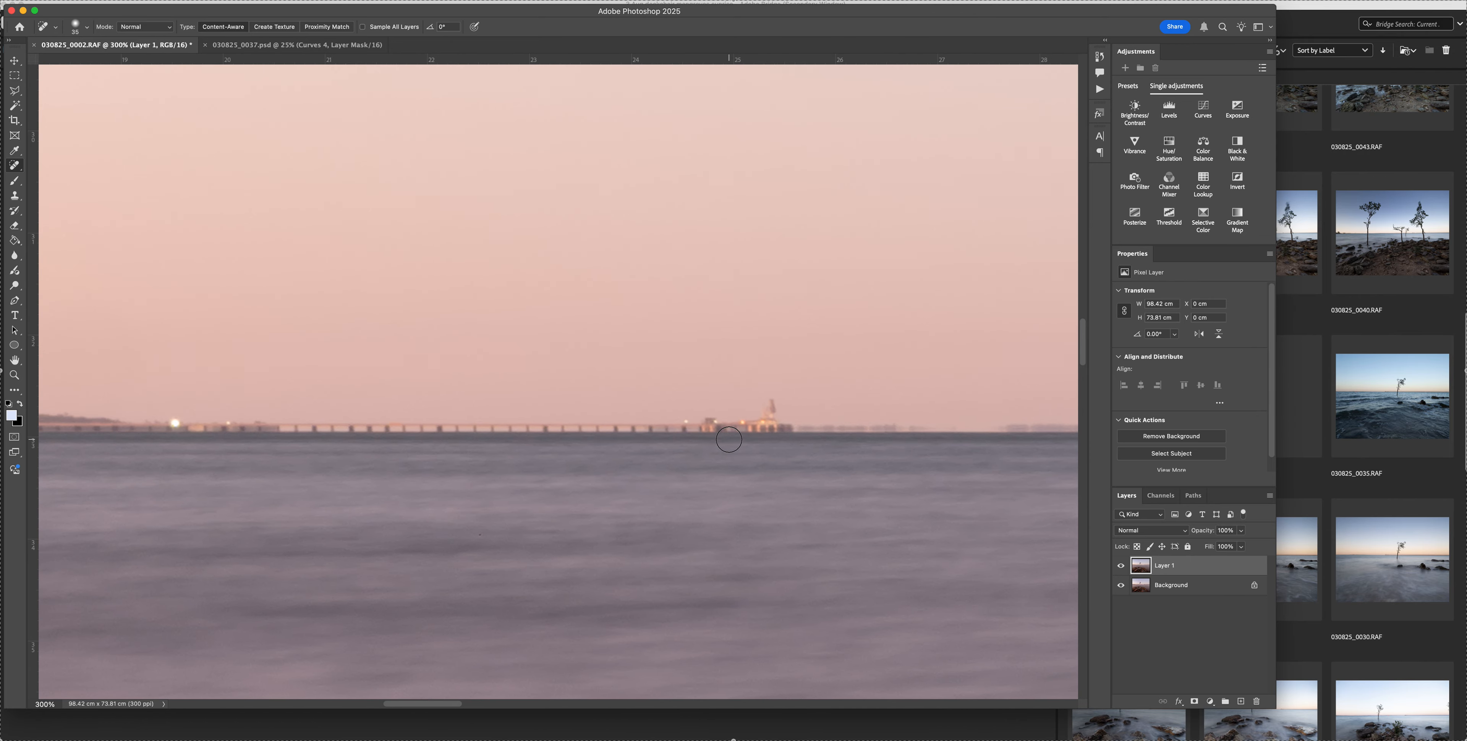
{"action": "scroll", "coordinate": [729, 440], "scroll_direction": "left", "scroll_amount": 14}
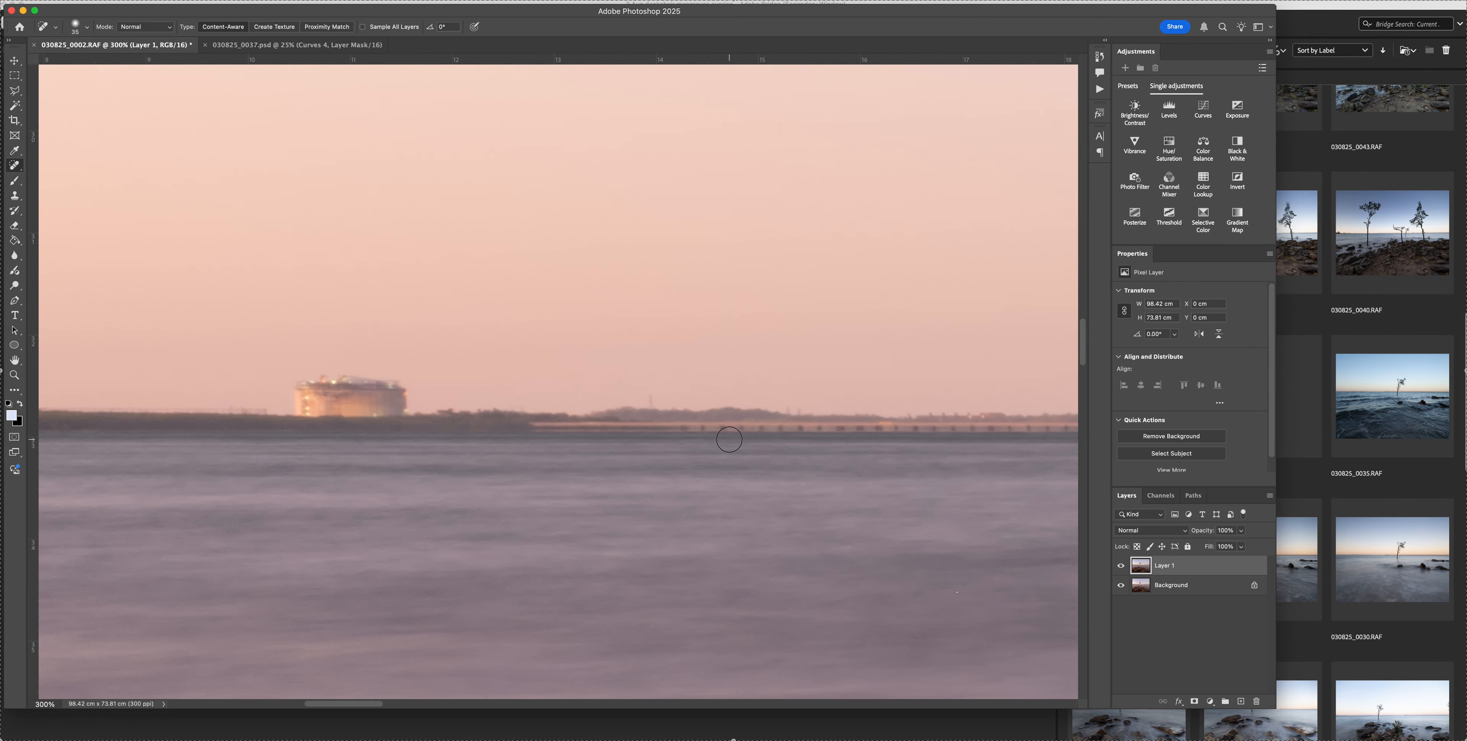
{"action": "scroll", "coordinate": [756, 446], "scroll_direction": "left", "scroll_amount": 9}
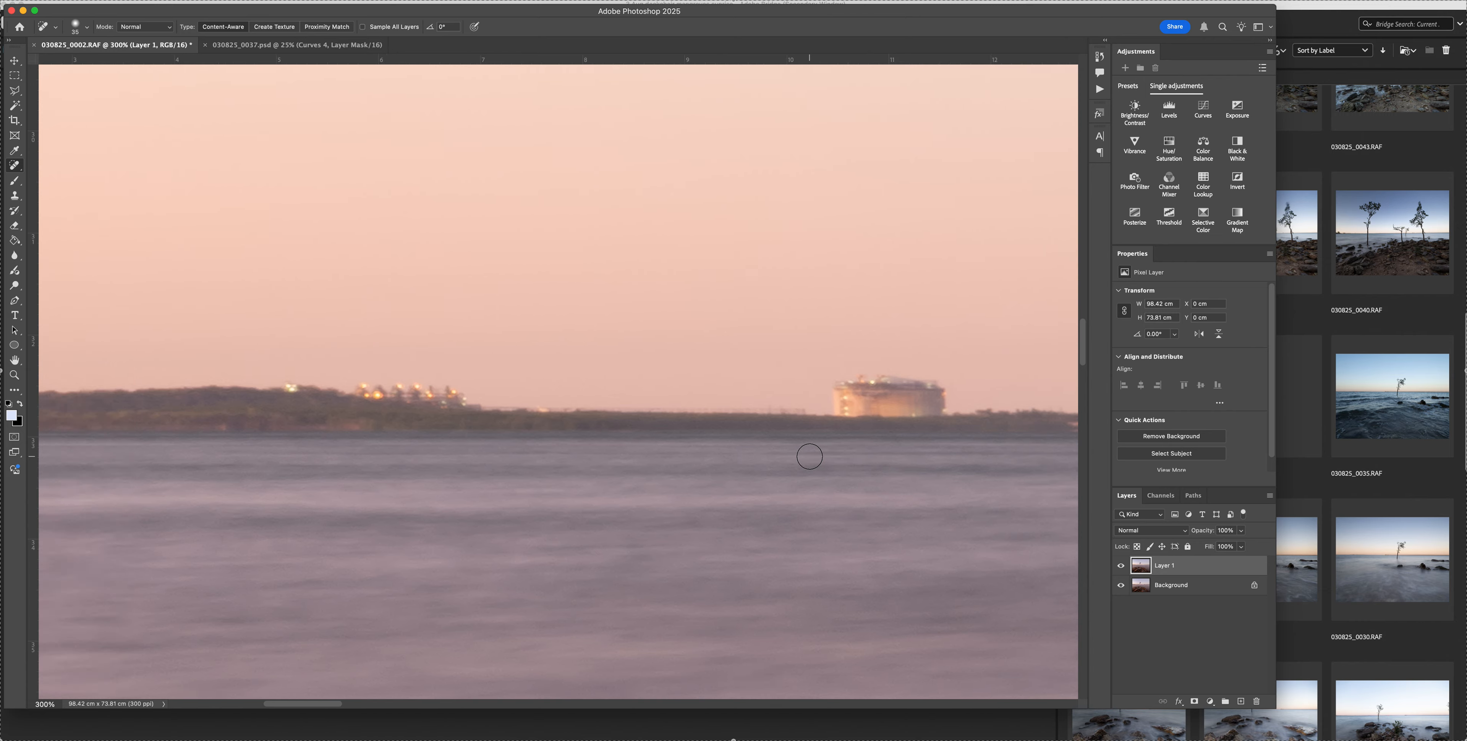
{"action": "scroll", "coordinate": [810, 457], "scroll_direction": "right", "scroll_amount": 20}
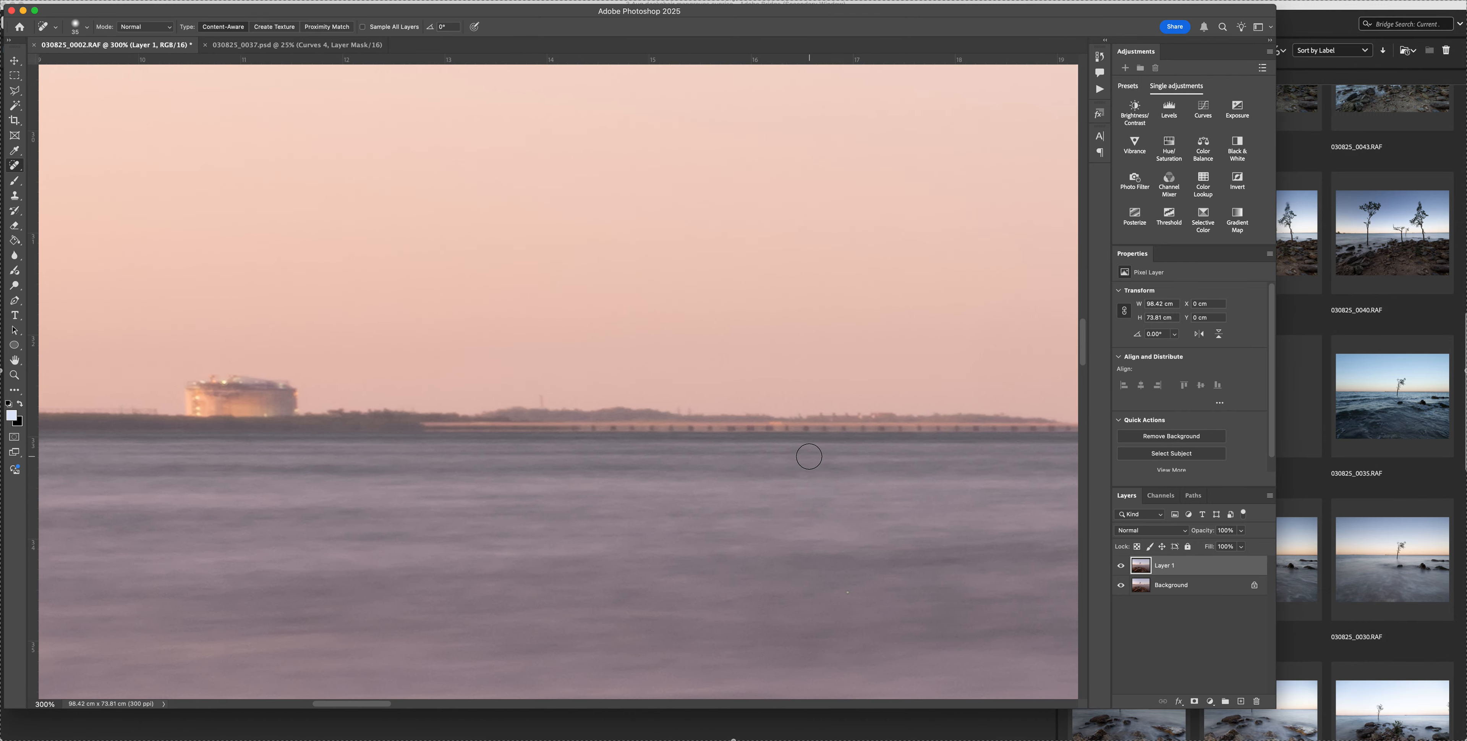
{"action": "scroll", "coordinate": [808, 457], "scroll_direction": "right", "scroll_amount": 15}
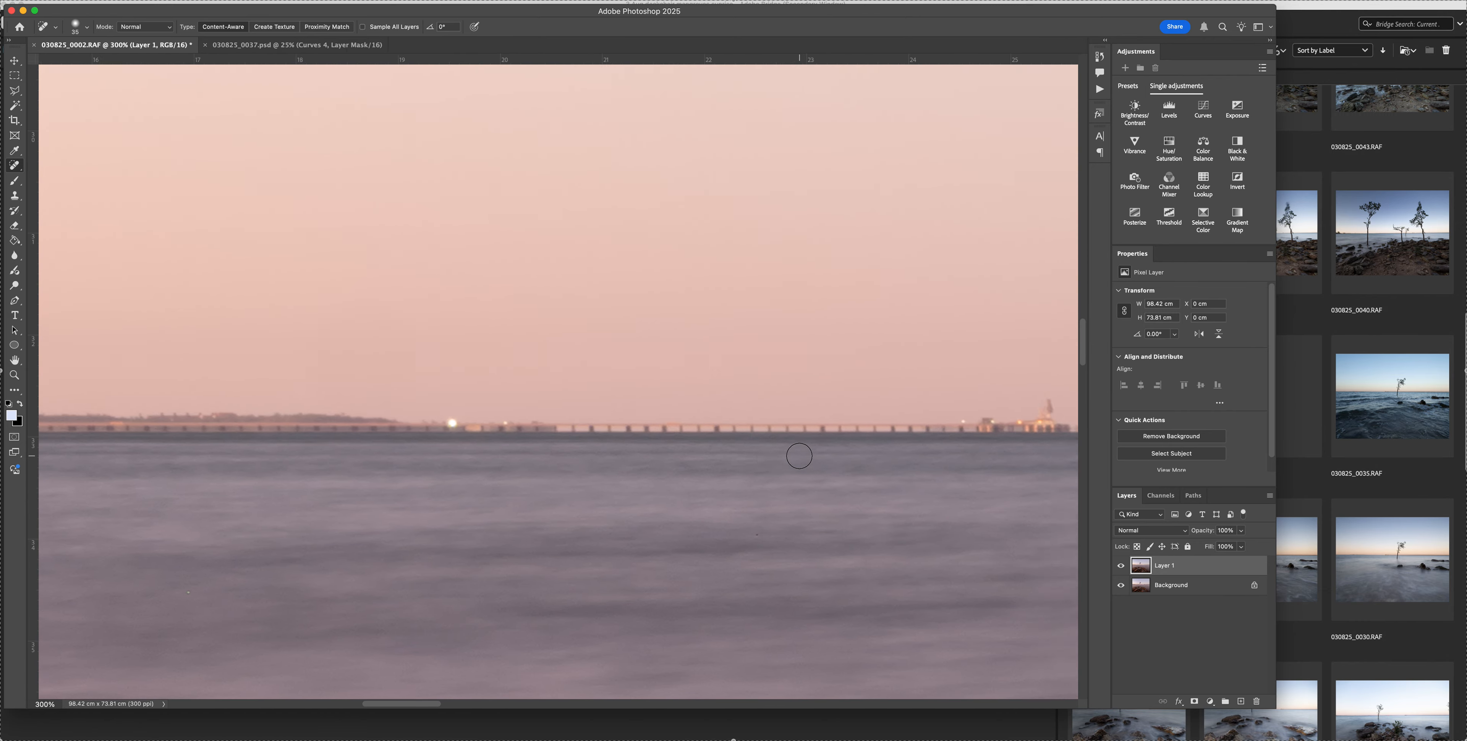
{"action": "scroll", "coordinate": [799, 456], "scroll_direction": "right", "scroll_amount": 20}
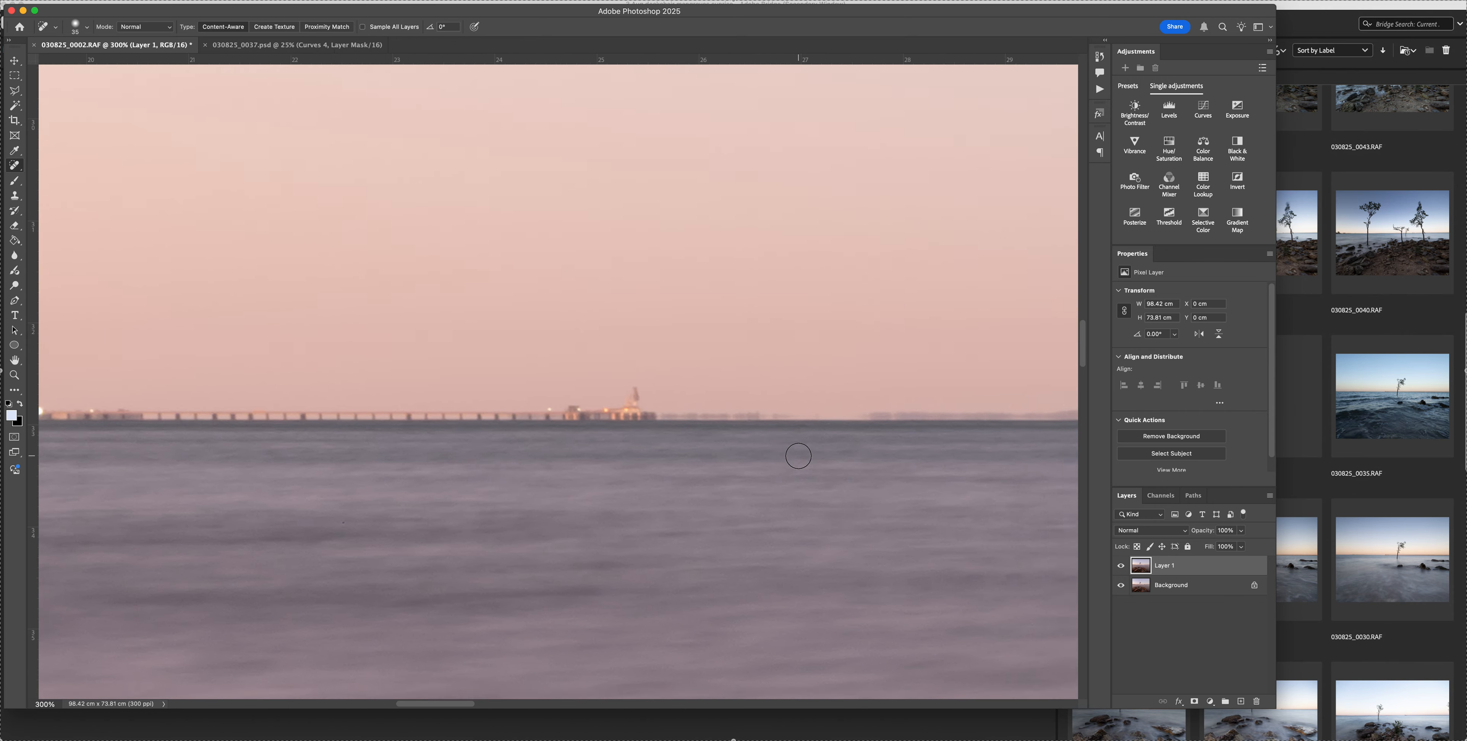
Spot-heal the lowest part of the blurred branch in the water beside the tree trunk with an enlarged brush
{"action": "scroll", "coordinate": [799, 456], "scroll_direction": "down", "scroll_amount": 5}
{"action": "scroll", "coordinate": [798, 456], "scroll_direction": "right", "scroll_amount": 18}
{"action": "scroll", "coordinate": [798, 456], "scroll_direction": "down", "scroll_amount": 10}
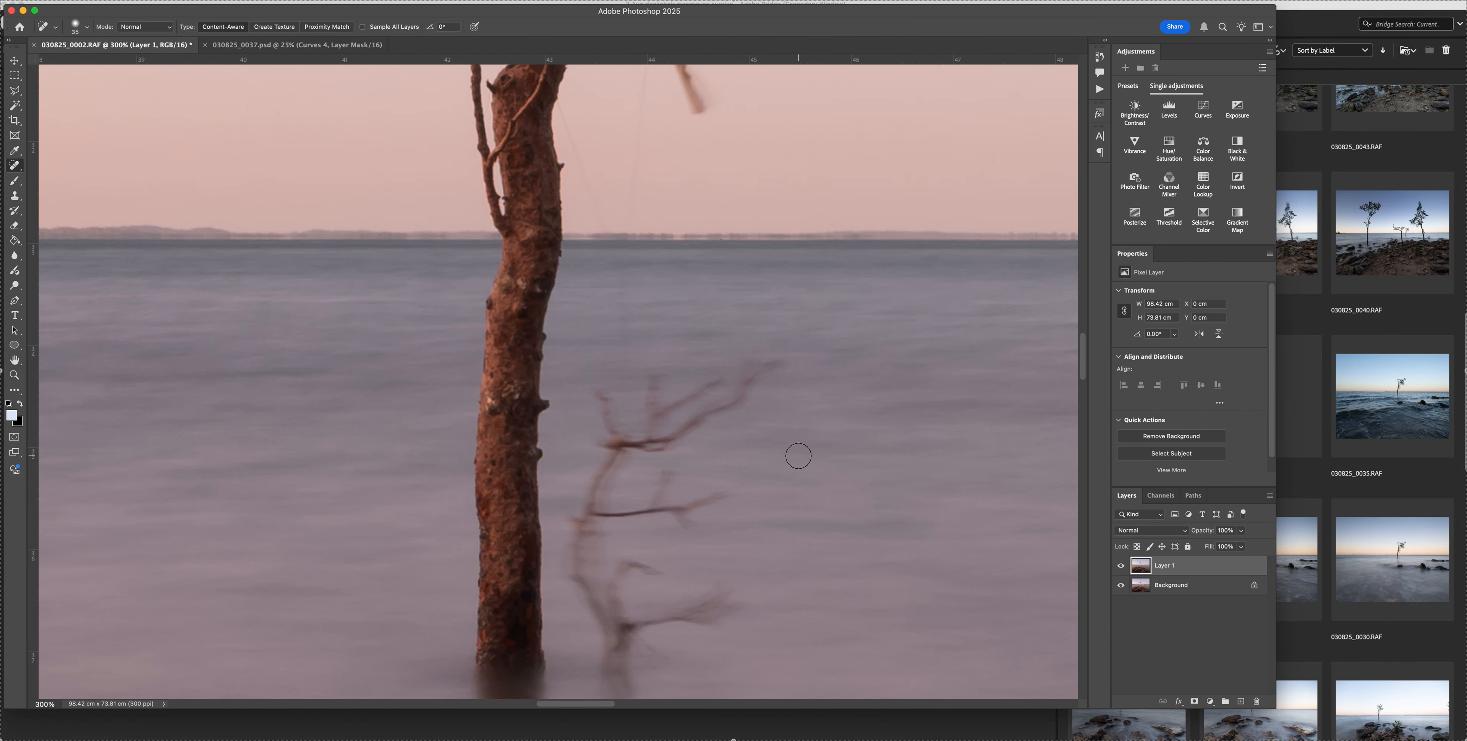
{"action": "scroll", "coordinate": [799, 460], "scroll_direction": "right", "scroll_amount": 1}
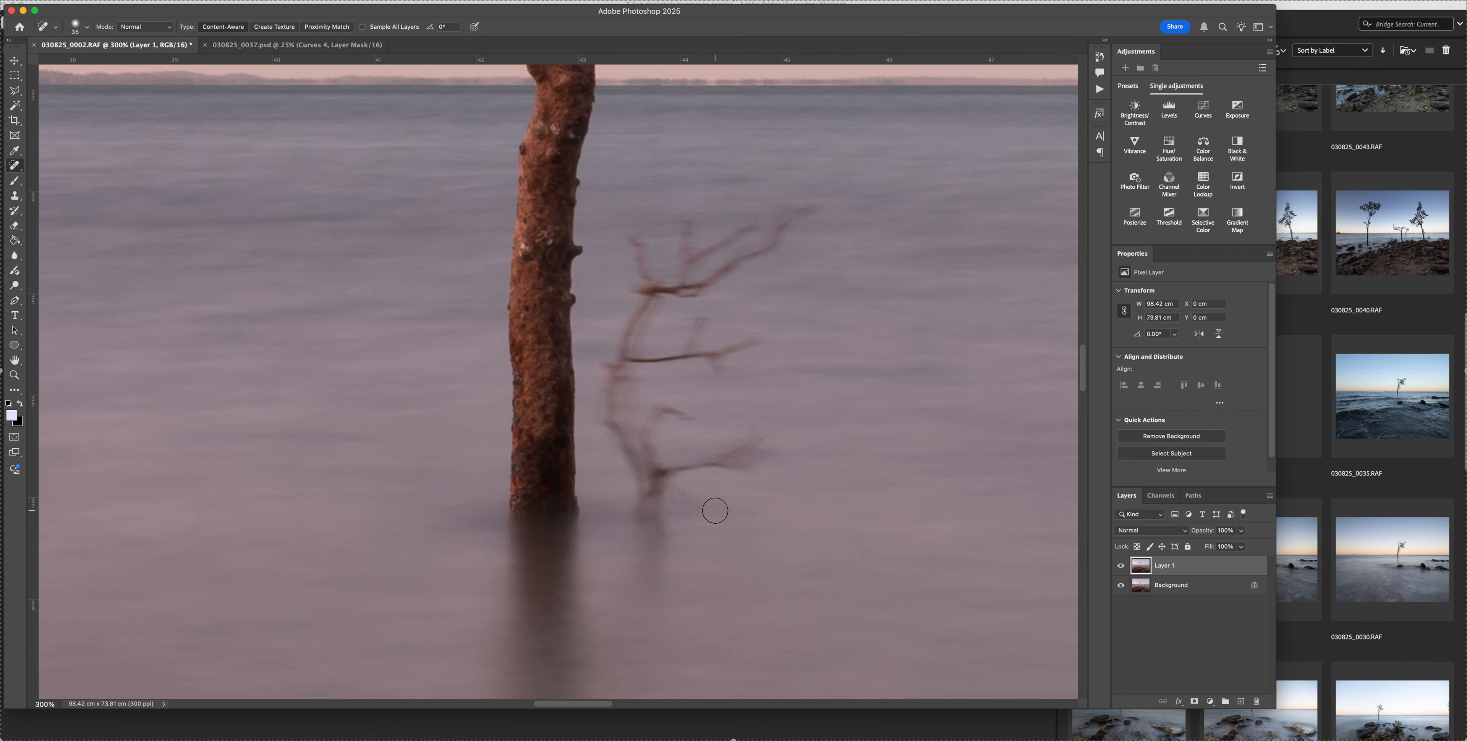
{"action": "scroll", "coordinate": [715, 511], "scroll_direction": "down", "scroll_amount": 5}
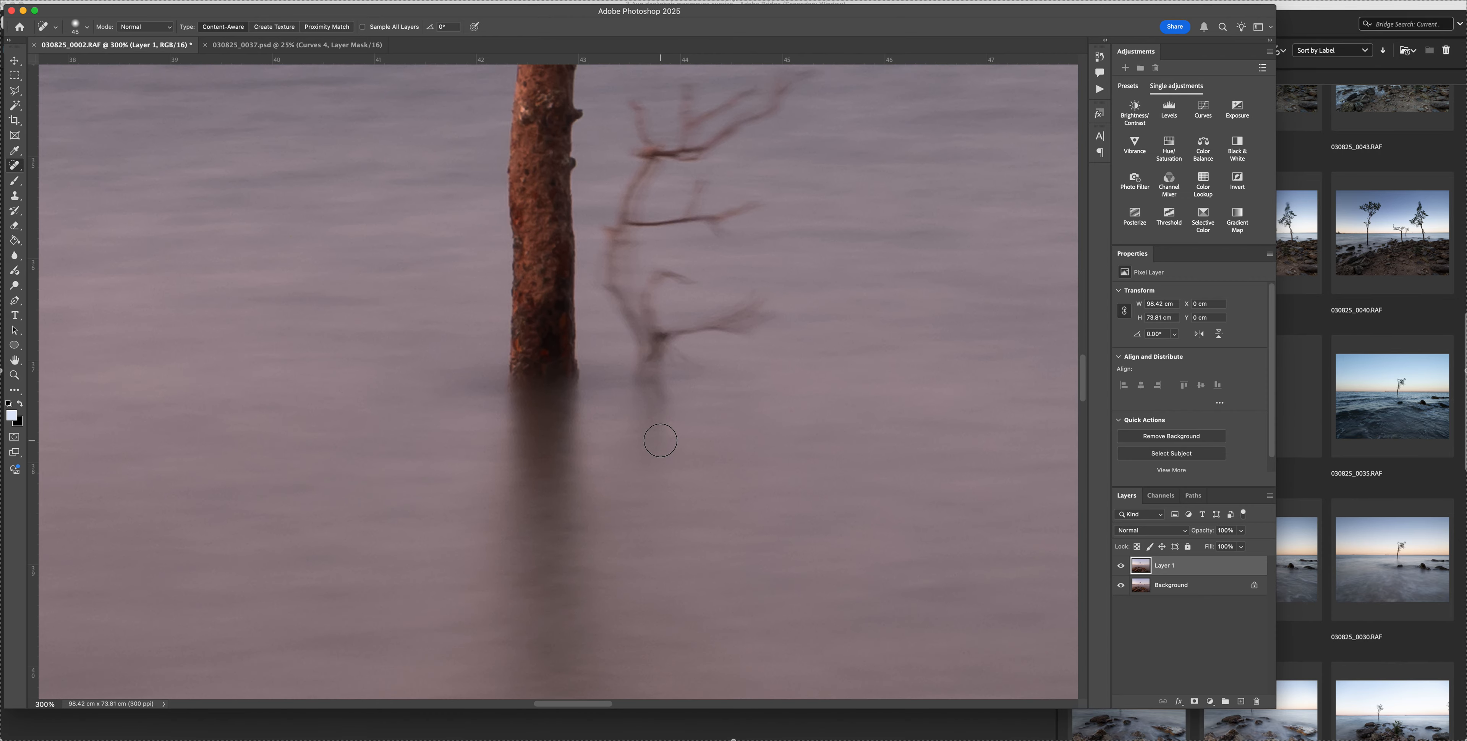
{"action": "key", "text": "bracketright"}
{"action": "key", "text": "bracketright"}
{"action": "key", "text": "bracketright"}
{"action": "key", "text": "bracketright"}
{"action": "key", "text": "bracketright"}
{"action": "mouse_move", "coordinate": [658, 438]}
{"action": "left_mouse_down"}
{"action": "mouse_move", "coordinate": [662, 379]}
{"action": "mouse_move", "coordinate": [770, 305]}
{"action": "mouse_move", "coordinate": [763, 322]}
{"action": "left_mouse_up"}
{"action": "scroll", "coordinate": [763, 322], "scroll_direction": "up", "scroll_amount": 1}
{"action": "left_click", "coordinate": [700, 392]}
{"action": "mouse_move", "coordinate": [616, 399]}
{"action": "left_mouse_down"}
{"action": "mouse_move", "coordinate": [610, 450]}
{"action": "mouse_move", "coordinate": [664, 481]}
{"action": "mouse_move", "coordinate": [684, 462]}
{"action": "mouse_move", "coordinate": [669, 495]}
{"action": "mouse_move", "coordinate": [683, 526]}
{"action": "left_mouse_up"}
Paint over the remaining upper twigs of the blurred branch beside the trunk to heal them out
{"action": "scroll", "coordinate": [687, 409], "scroll_direction": "up", "scroll_amount": 5}
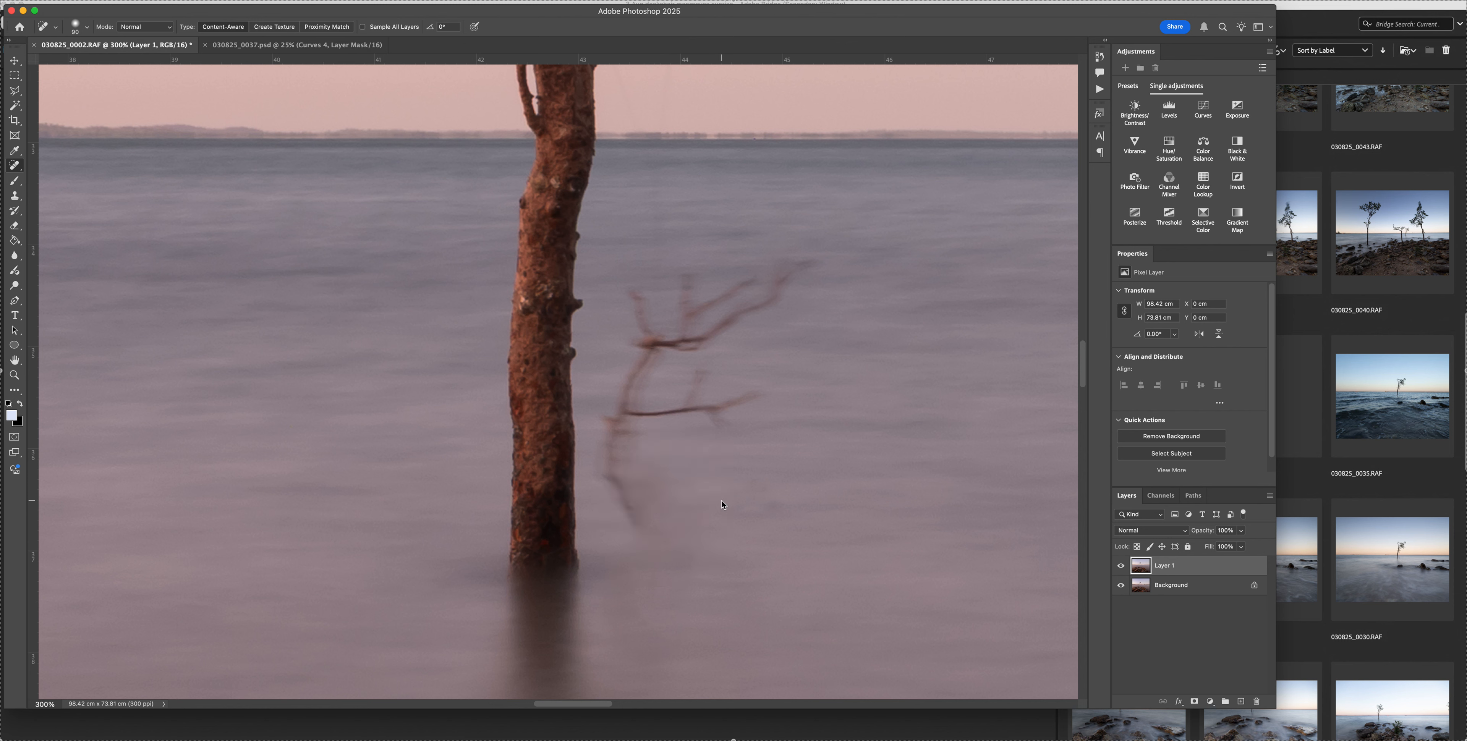
{"action": "mouse_move", "coordinate": [651, 534]}
{"action": "left_mouse_down"}
{"action": "mouse_move", "coordinate": [614, 473]}
{"action": "mouse_move", "coordinate": [625, 405]}
{"action": "mouse_move", "coordinate": [612, 426]}
{"action": "mouse_move", "coordinate": [770, 390]}
{"action": "mouse_move", "coordinate": [724, 422]}
{"action": "mouse_move", "coordinate": [702, 414]}
{"action": "mouse_move", "coordinate": [699, 377]}
{"action": "mouse_move", "coordinate": [632, 401]}
{"action": "mouse_move", "coordinate": [654, 345]}
{"action": "mouse_move", "coordinate": [638, 338]}
{"action": "mouse_move", "coordinate": [656, 327]}
{"action": "mouse_move", "coordinate": [636, 287]}
{"action": "mouse_move", "coordinate": [625, 305]}
{"action": "mouse_move", "coordinate": [638, 331]}
{"action": "mouse_move", "coordinate": [691, 342]}
{"action": "mouse_move", "coordinate": [769, 303]}
{"action": "mouse_move", "coordinate": [807, 262]}
{"action": "mouse_move", "coordinate": [677, 320]}
{"action": "mouse_move", "coordinate": [691, 265]}
{"action": "mouse_move", "coordinate": [690, 328]}
{"action": "mouse_move", "coordinate": [718, 327]}
{"action": "mouse_move", "coordinate": [745, 301]}
{"action": "left_mouse_up"}
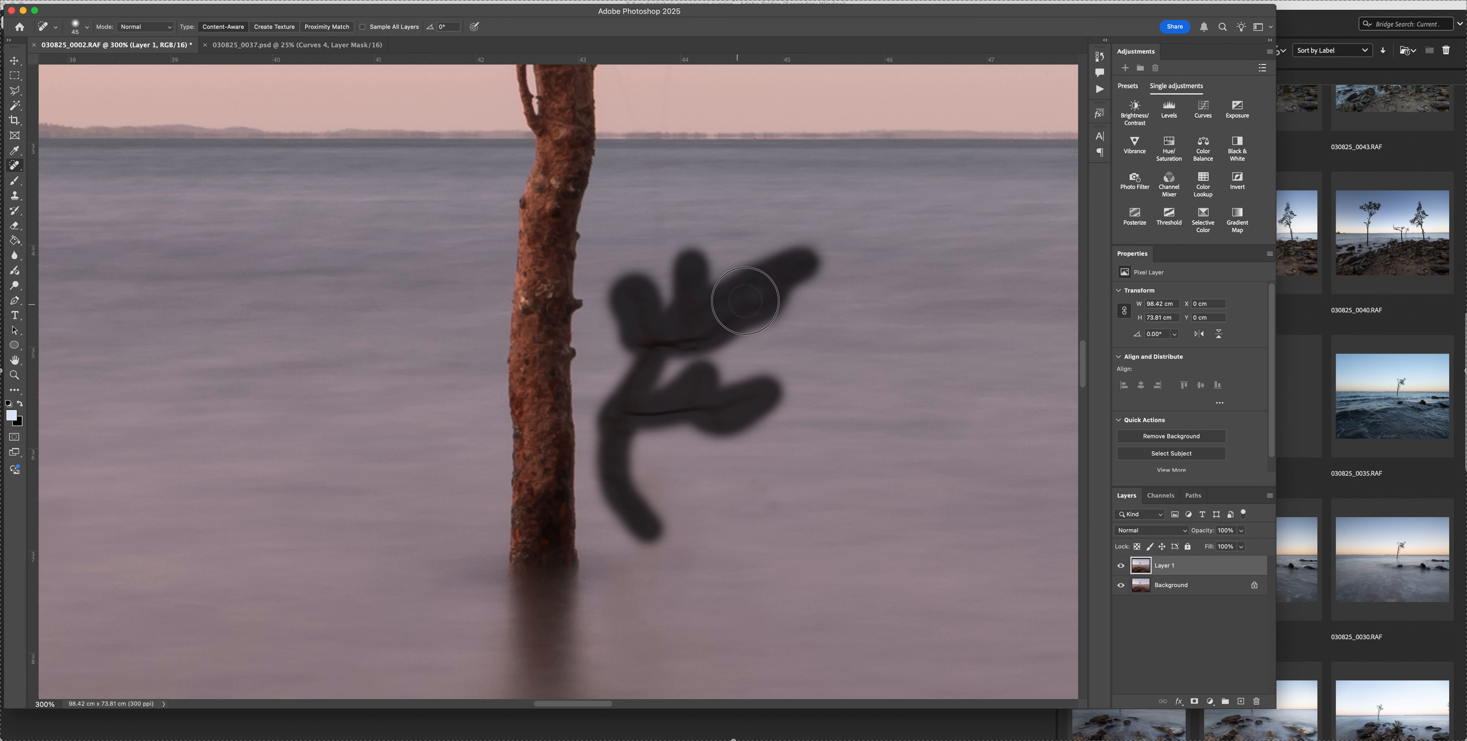
{"action": "mouse_move", "coordinate": [645, 380]}
{"action": "left_mouse_down"}
{"action": "mouse_move", "coordinate": [627, 367]}
{"action": "mouse_move", "coordinate": [624, 399]}
{"action": "mouse_move", "coordinate": [698, 331]}
{"action": "left_mouse_up"}
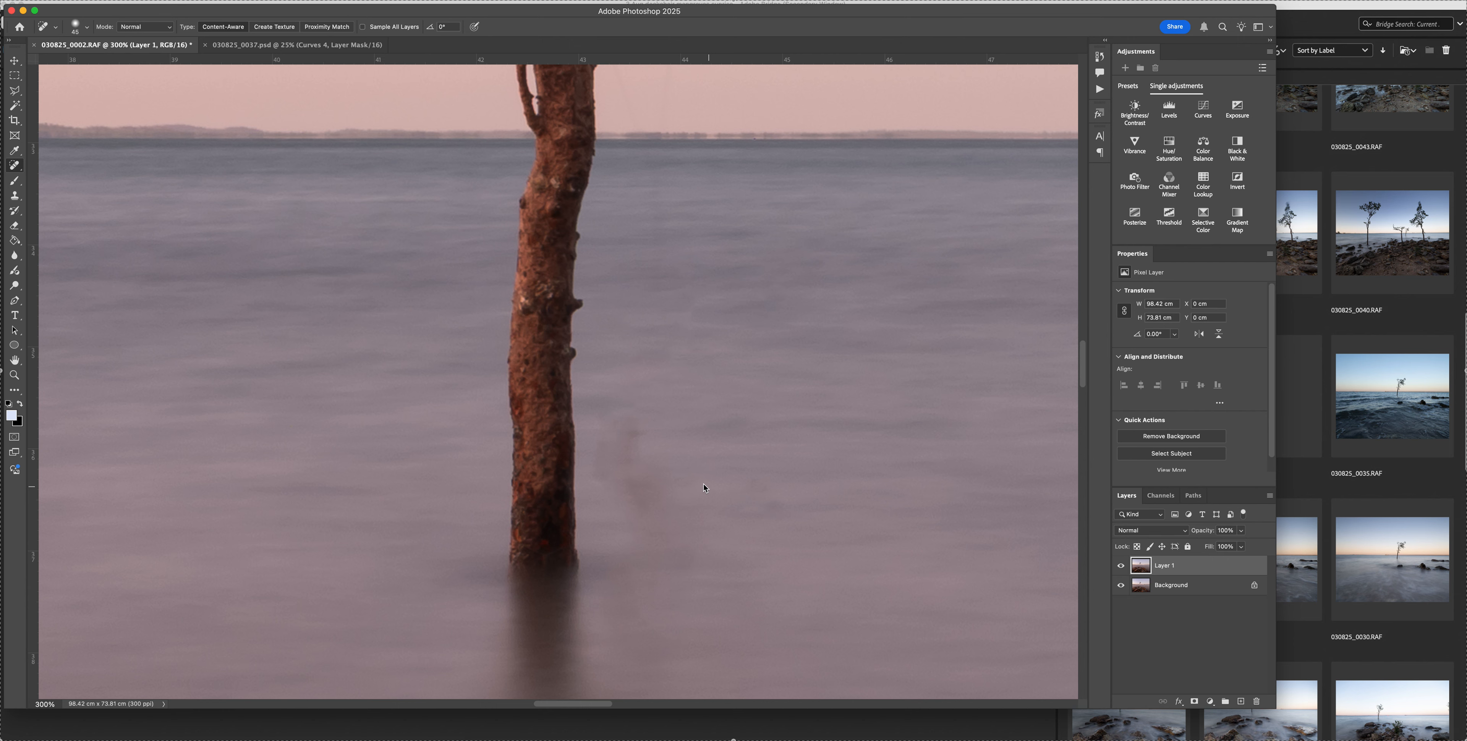
Heal the smudges left in the water where the blurred branch stood, using a larger brush
{"action": "scroll", "coordinate": [645, 443], "scroll_direction": "right", "scroll_amount": 2}
{"action": "key", "text": "bracketright"}
{"action": "key", "text": "bracketright"}
{"action": "key", "text": "bracketright"}
{"action": "mouse_move", "coordinate": [614, 432]}
{"action": "left_mouse_down"}
{"action": "mouse_move", "coordinate": [613, 469]}
{"action": "mouse_move", "coordinate": [662, 526]}
{"action": "mouse_move", "coordinate": [616, 510]}
{"action": "mouse_move", "coordinate": [614, 479]}
{"action": "mouse_move", "coordinate": [661, 525]}
{"action": "left_mouse_up"}
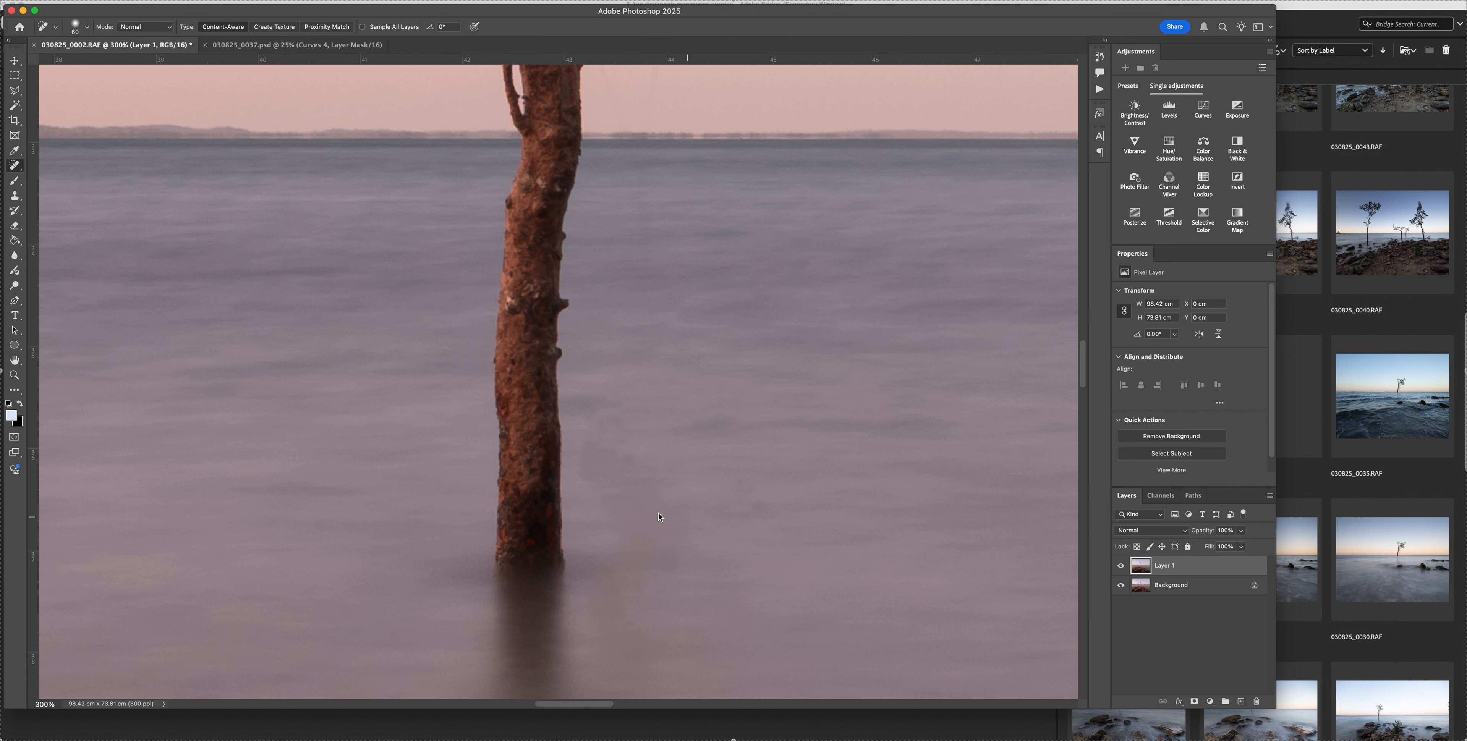
{"action": "left_click_drag", "start_coordinate": [583, 443], "coordinate": [585, 459]}
{"action": "left_click", "coordinate": [633, 442]}
Clone clean water over the faint smudges beside the trunk's base, using an enlarged Clone Stamp brush at 40% flow
{"action": "scroll", "coordinate": [822, 478], "scroll_direction": "down", "scroll_amount": 3}
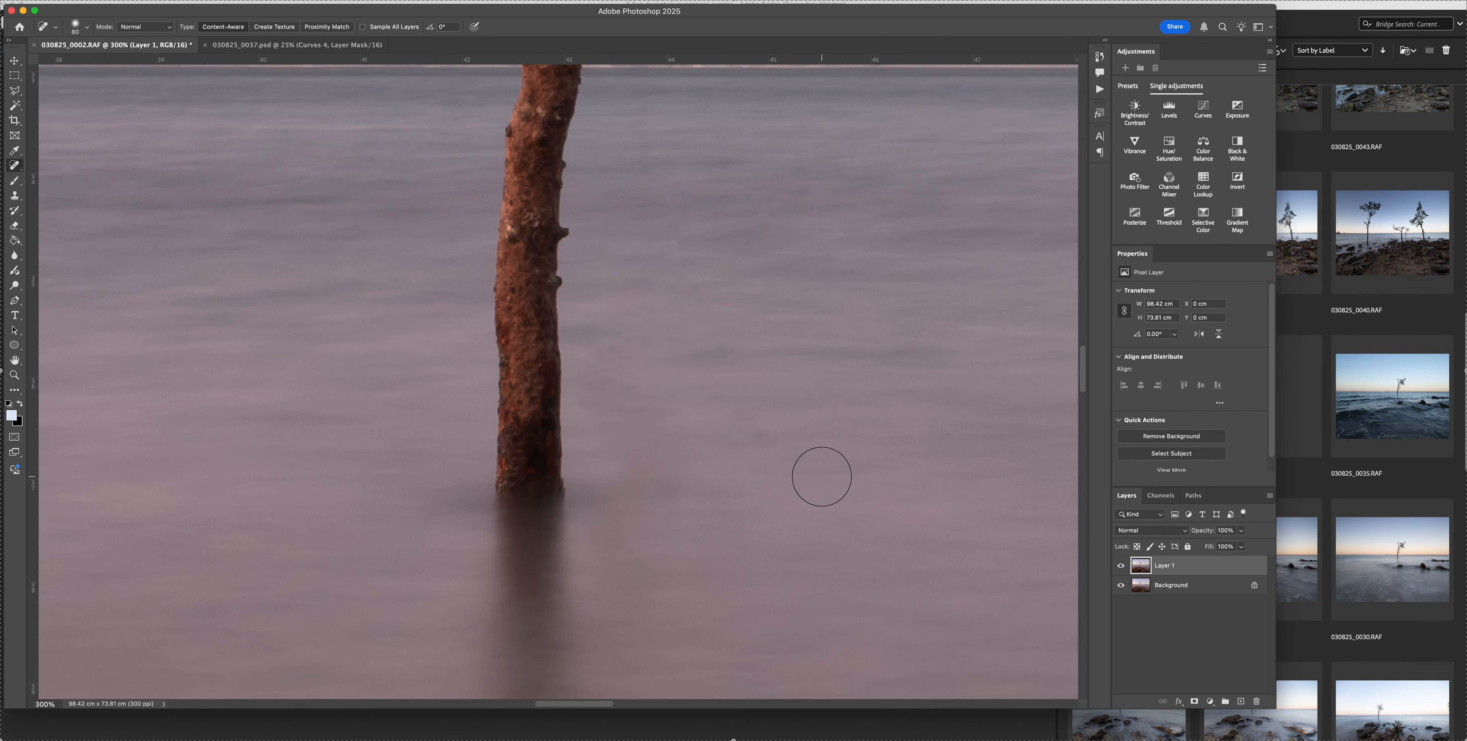
{"action": "key", "text": "s"}
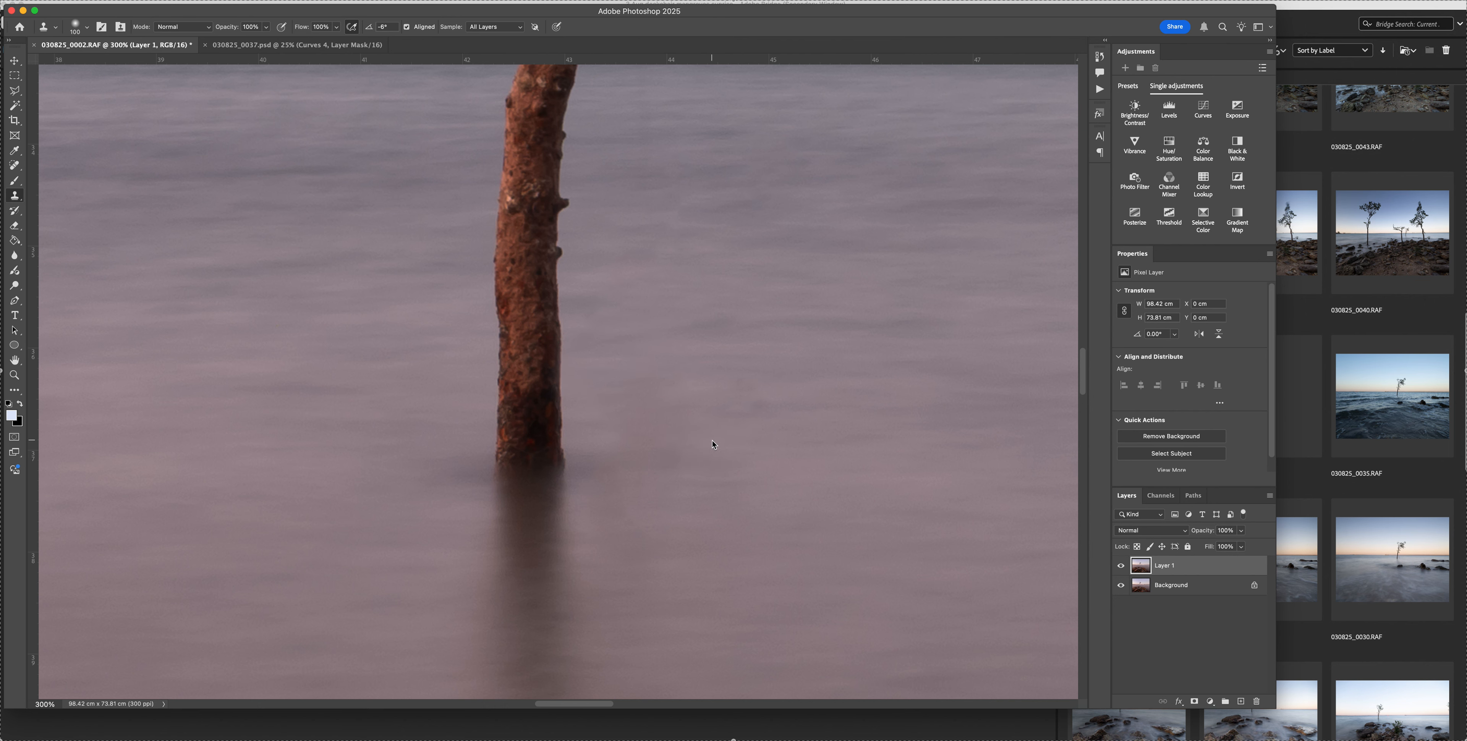
{"action": "scroll", "coordinate": [713, 441], "scroll_direction": "down", "scroll_amount": 2}
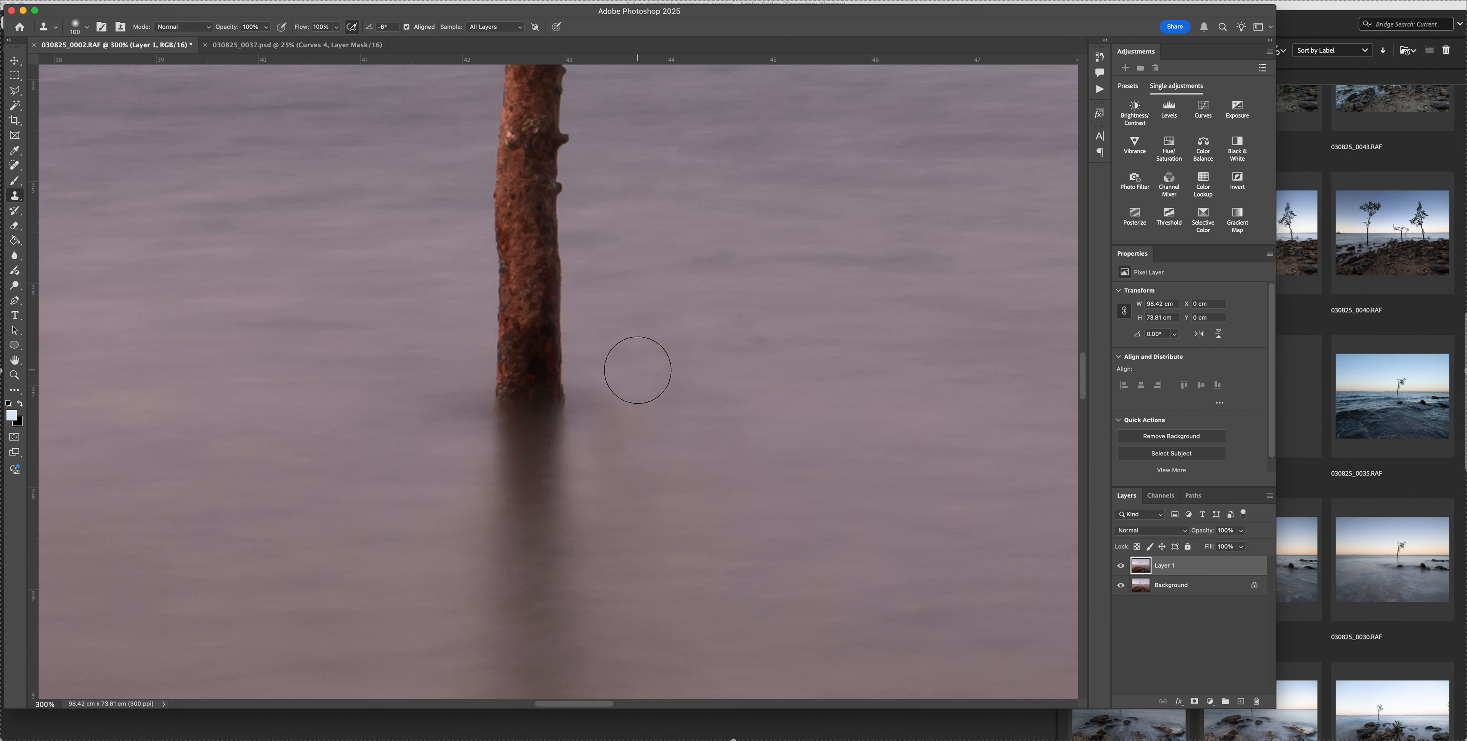
{"action": "key", "text": "]"}
{"action": "key", "text": "]"}
{"action": "key", "text": "]"}
{"action": "mouse_move", "coordinate": [647, 366]}
{"action": "left_mouse_down"}
{"action": "mouse_move", "coordinate": [658, 330]}
{"action": "mouse_move", "coordinate": [617, 448]}
{"action": "left_mouse_up"}
{"action": "scroll", "coordinate": [920, 483], "scroll_direction": "up", "scroll_amount": 3}
{"action": "scroll", "coordinate": [920, 484], "scroll_direction": "down", "scroll_amount": 5}
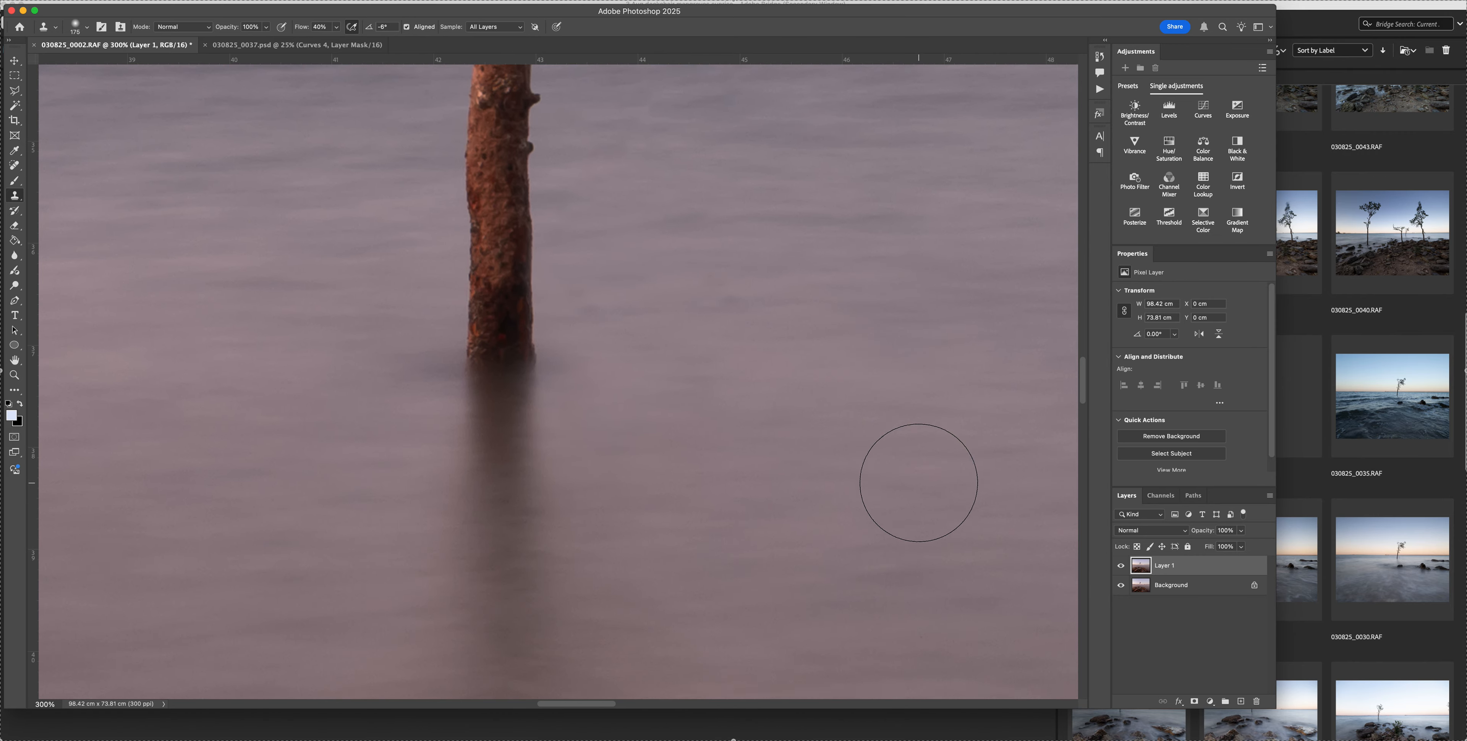
Inspect the retouched water around the trunk both close up and within the wider scene for leftover marks
{"action": "key", "text": "super+minus"}
{"action": "key", "text": "super+minus"}
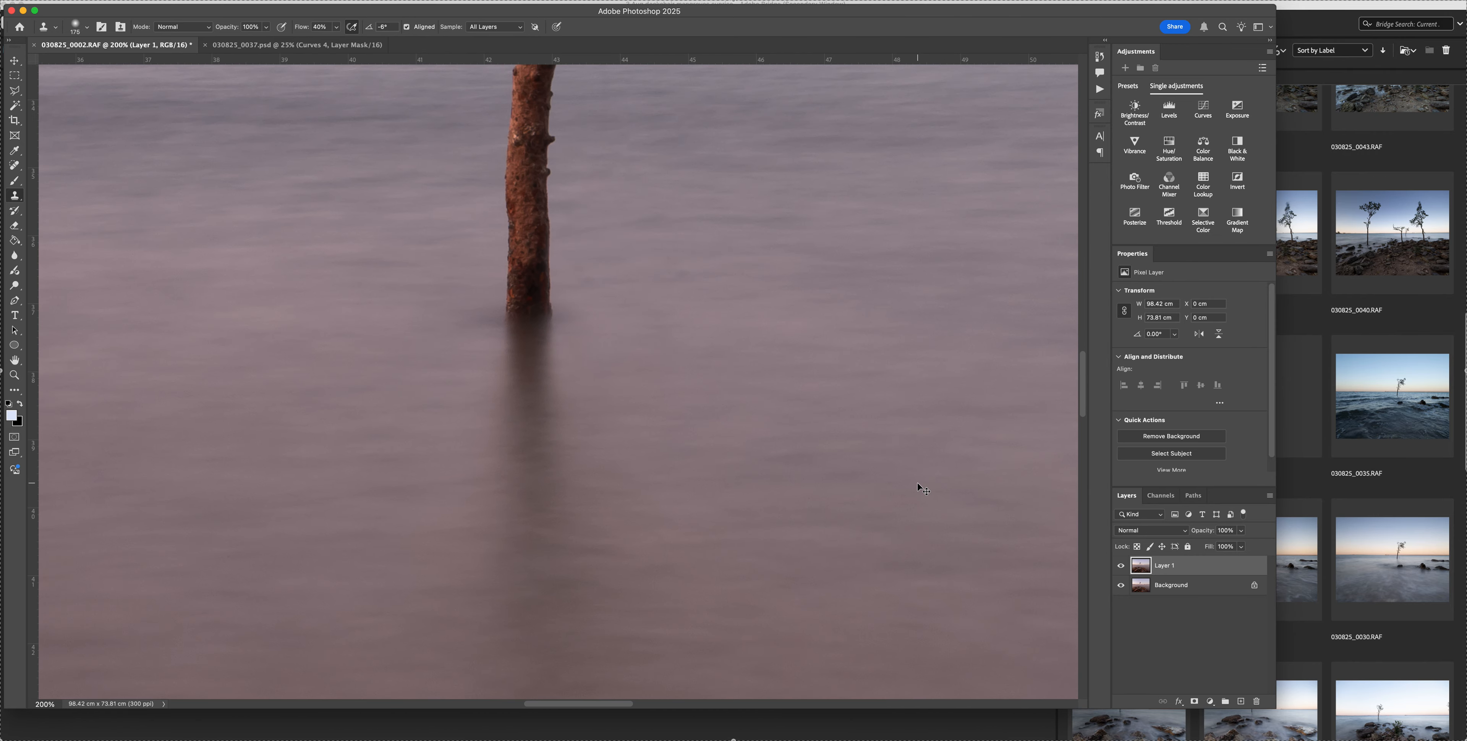
{"action": "key", "text": "super+minus"}
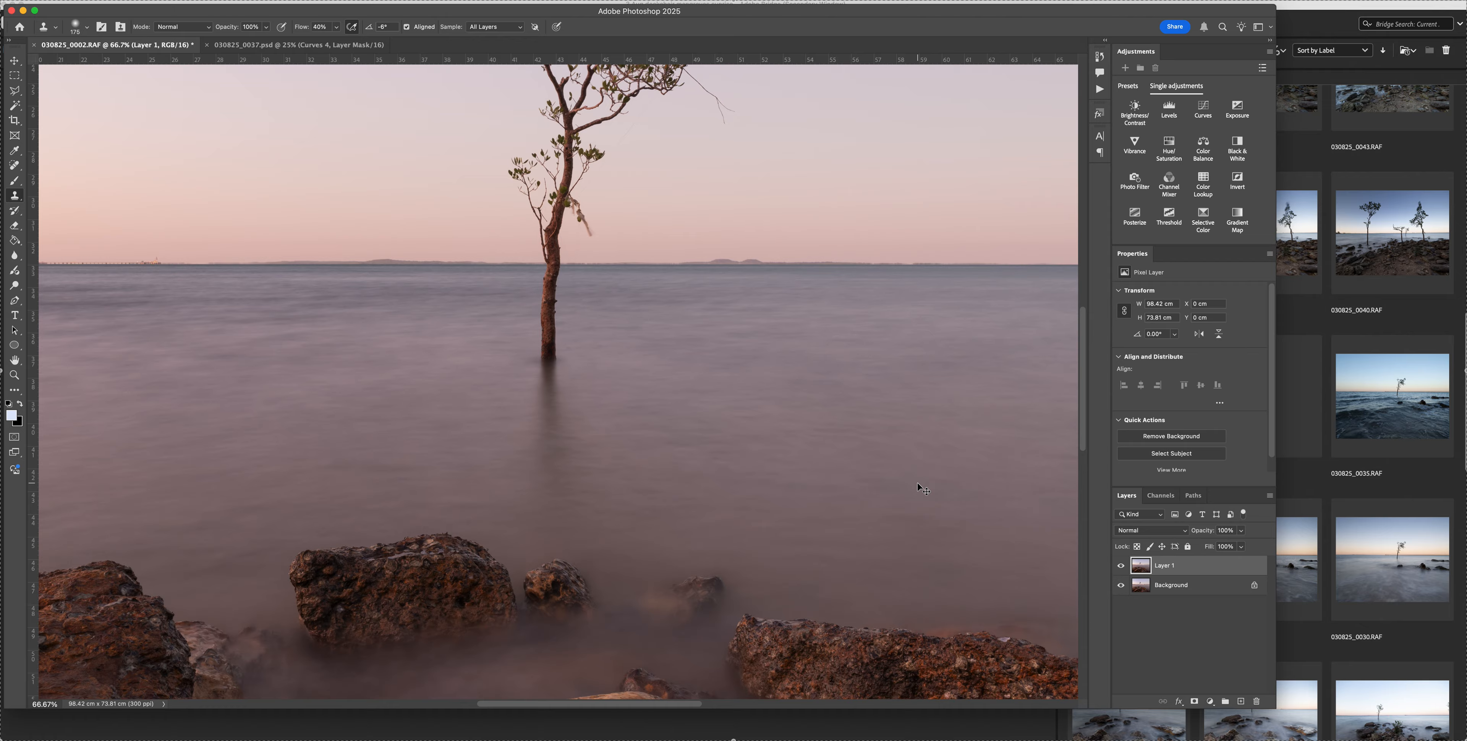
{"action": "key", "text": "super+equal"}
{"action": "key", "text": "super+equal"}
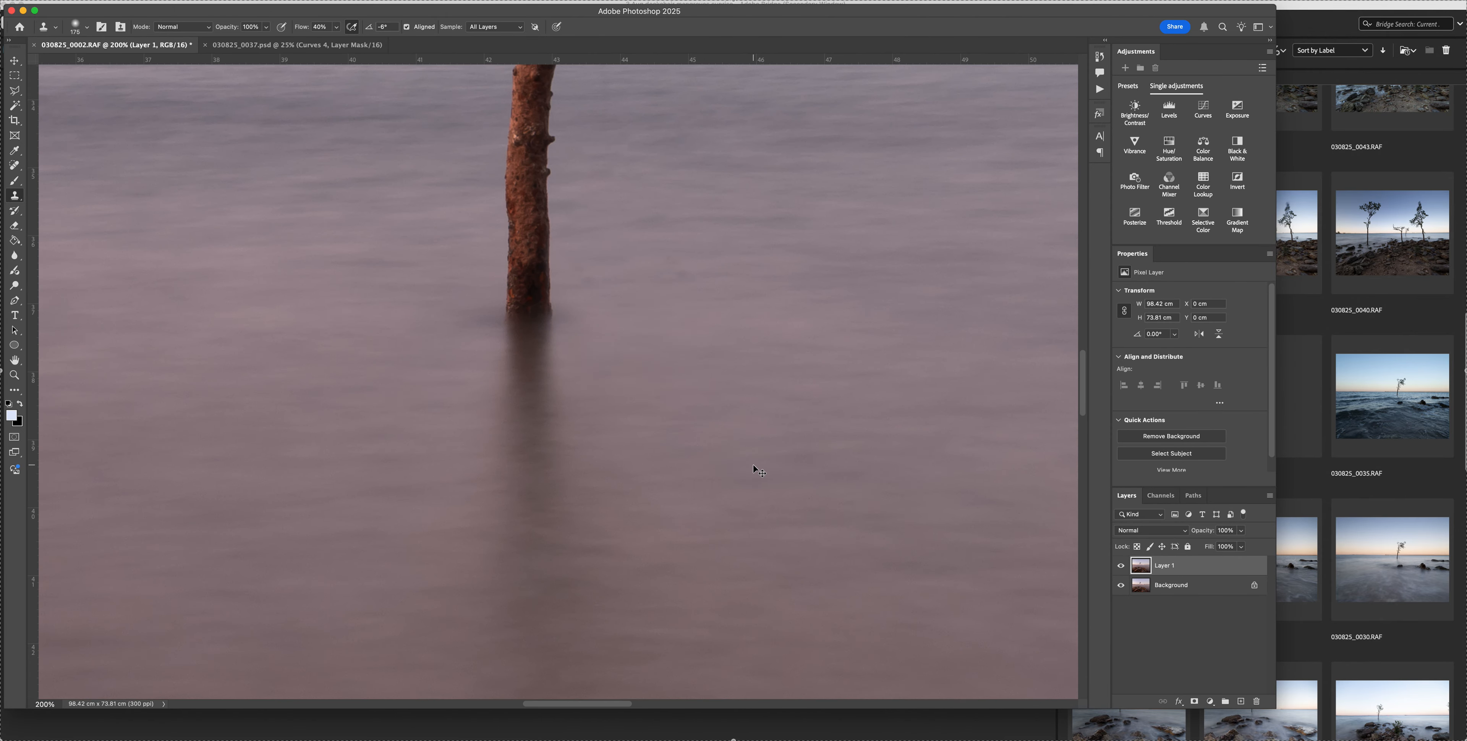
{"action": "key", "text": "super+minus"}
{"action": "key", "text": "super+minus"}
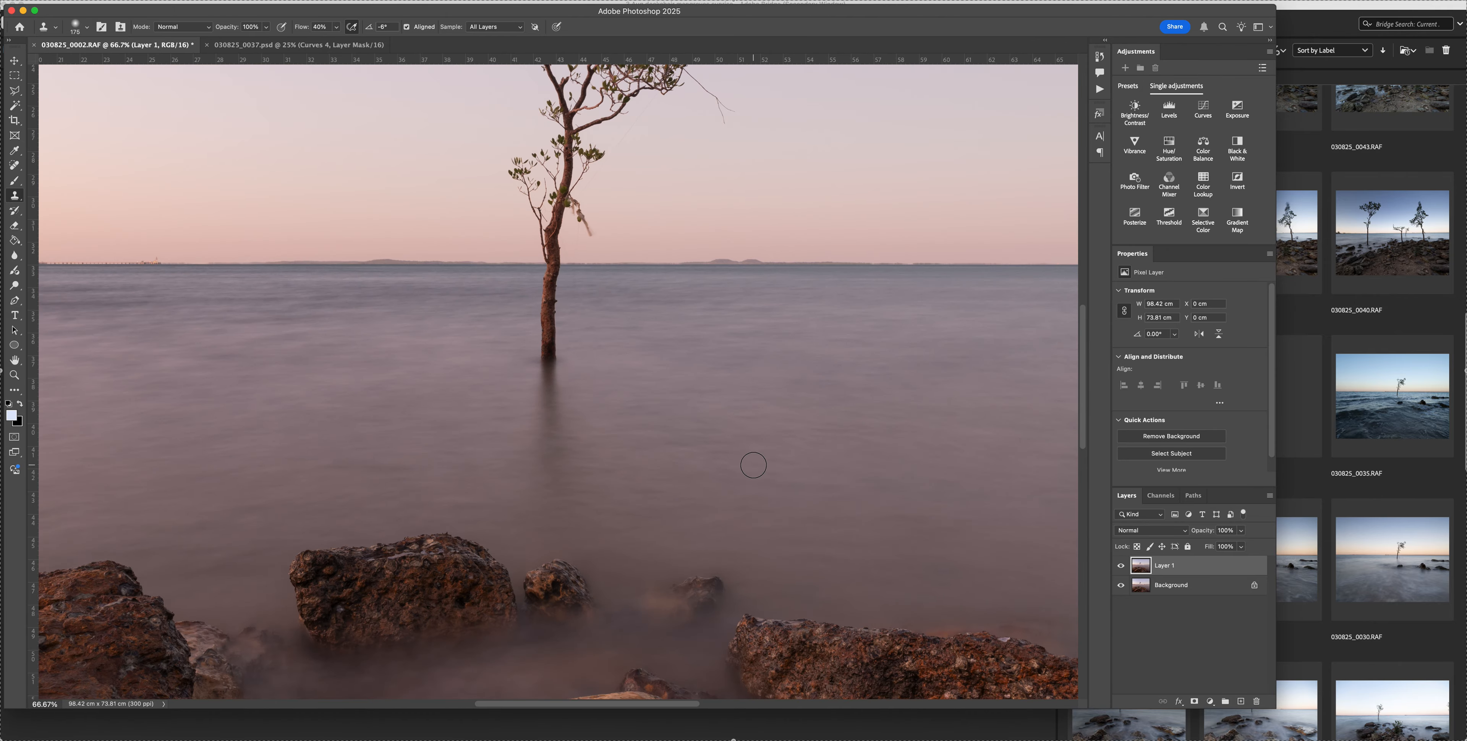
{"action": "scroll", "coordinate": [753, 465], "scroll_direction": "up", "scroll_amount": 5}
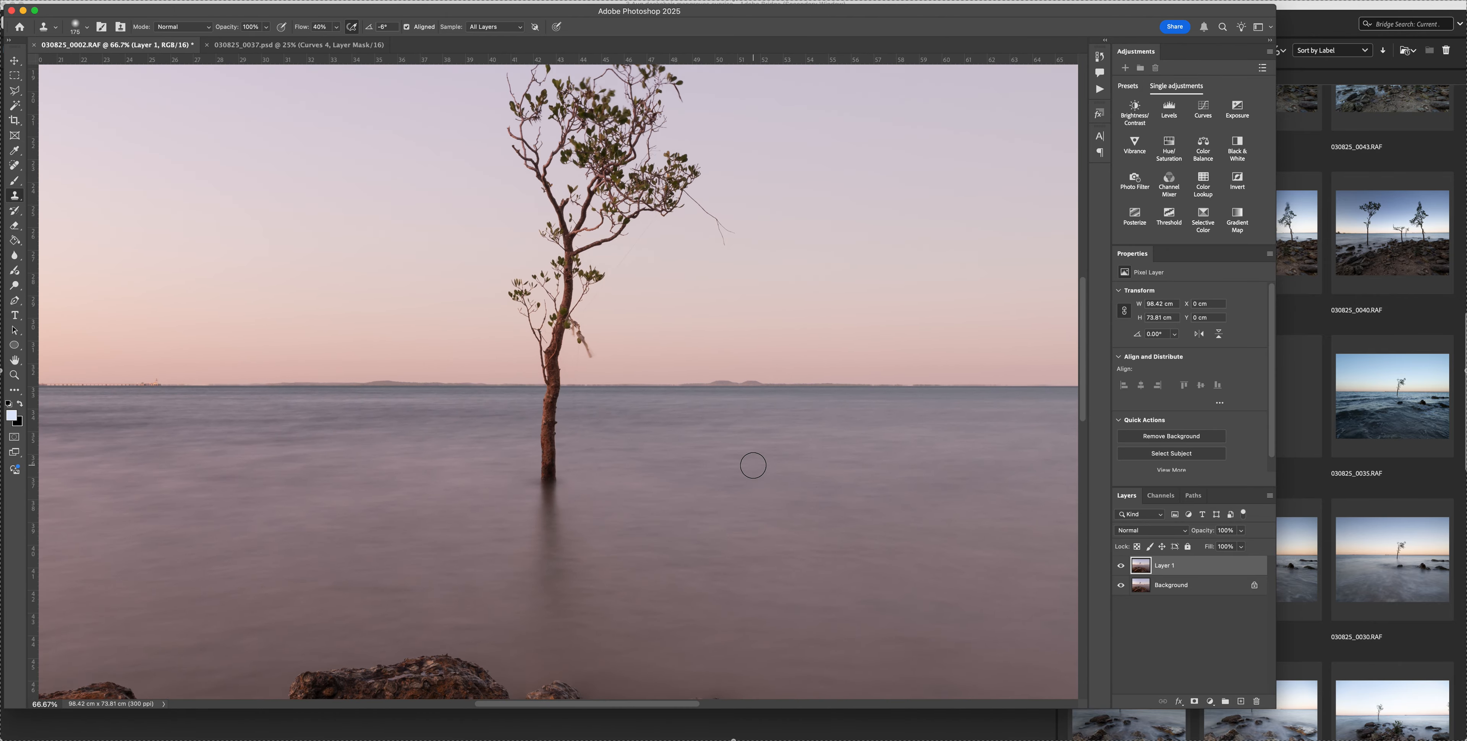
Spot-heal the fine threads hanging in the sky beside the trunk, just above the horizon
{"action": "key", "text": "super+plus"}
{"action": "key", "text": "super+plus"}
{"action": "key", "text": "super+plus"}
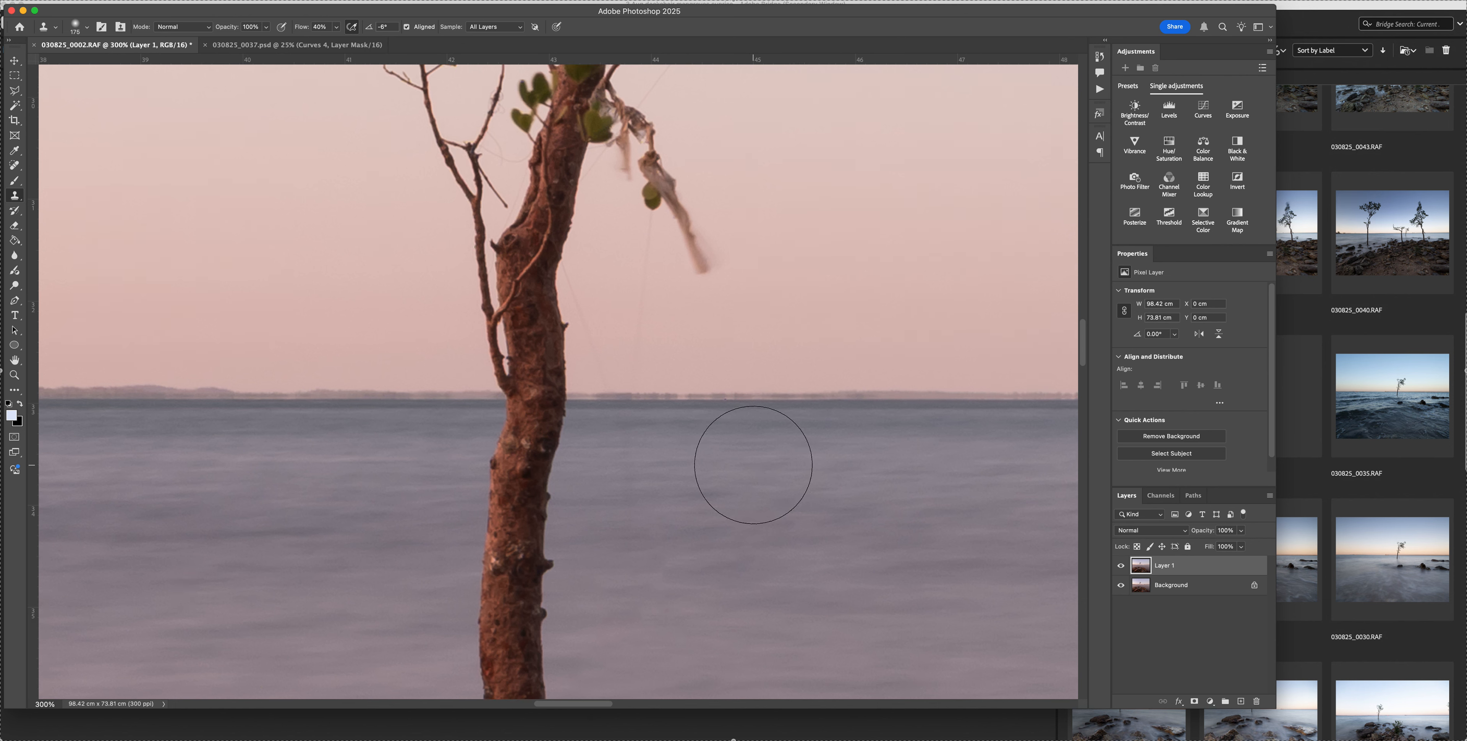
{"action": "key", "text": "super+plus"}
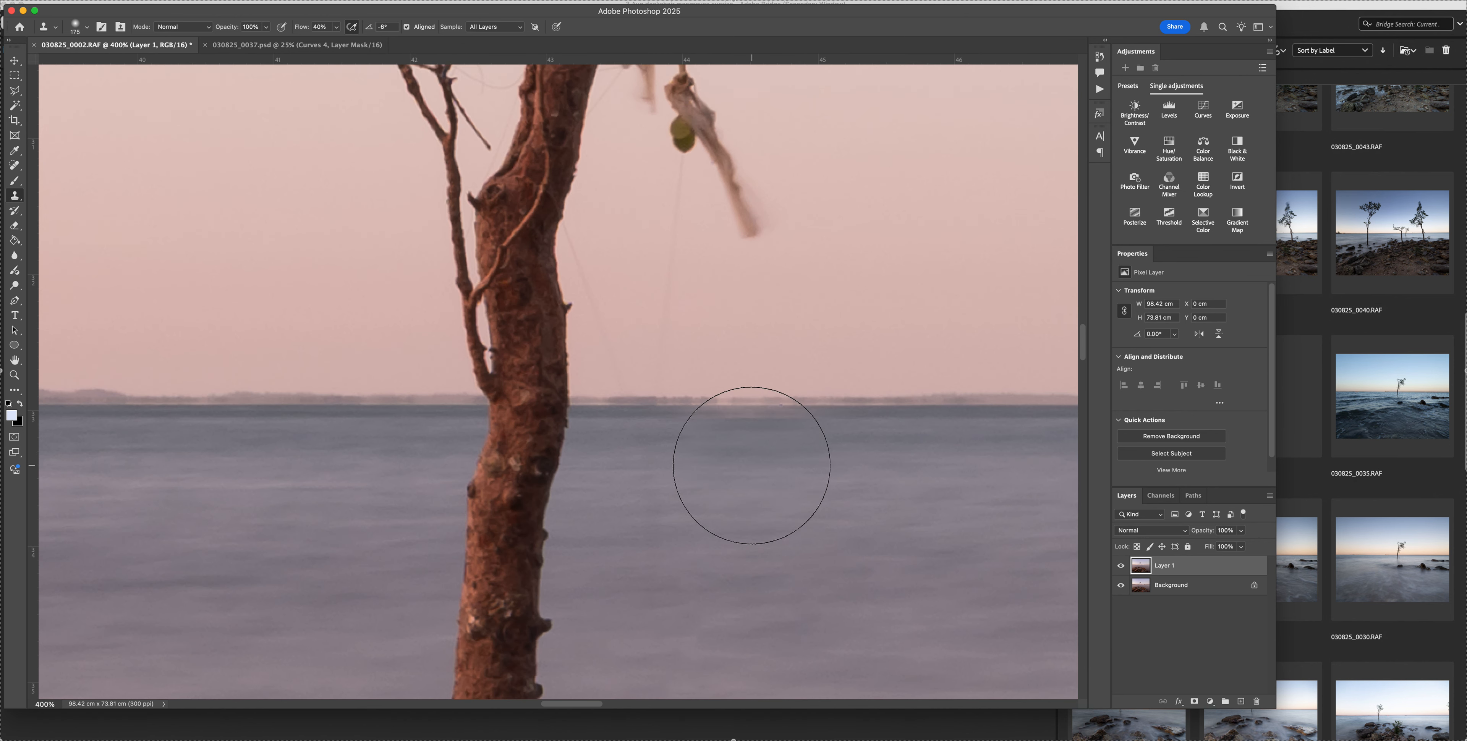
{"action": "key", "text": "j"}
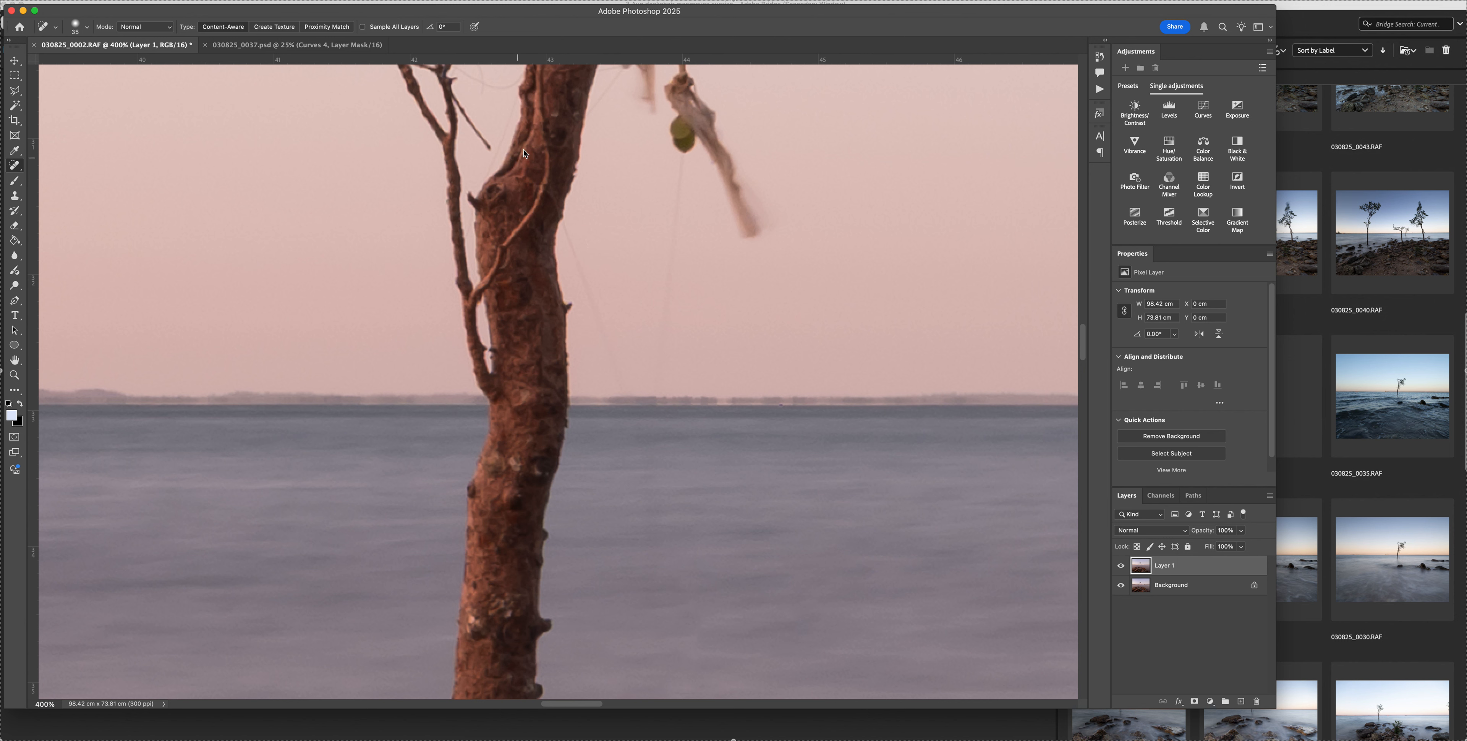
{"action": "left_click_drag", "start_coordinate": [514, 103], "coordinate": [486, 186]}
{"action": "mouse_move", "coordinate": [488, 149]}
{"action": "left_mouse_down"}
{"action": "mouse_move", "coordinate": [471, 132]}
{"action": "mouse_move", "coordinate": [499, 122]}
{"action": "mouse_move", "coordinate": [489, 181]}
{"action": "mouse_move", "coordinate": [484, 160]}
{"action": "left_mouse_up"}
{"action": "mouse_move", "coordinate": [558, 214]}
{"action": "left_mouse_down"}
{"action": "mouse_move", "coordinate": [623, 383]}
{"action": "mouse_move", "coordinate": [655, 391]}
{"action": "mouse_move", "coordinate": [682, 188]}
{"action": "left_mouse_up"}
Heal out the thin stray threads around the trunk's lower leaves and the slender side twigs
{"action": "scroll", "coordinate": [680, 273], "scroll_direction": "up", "scroll_amount": 2}
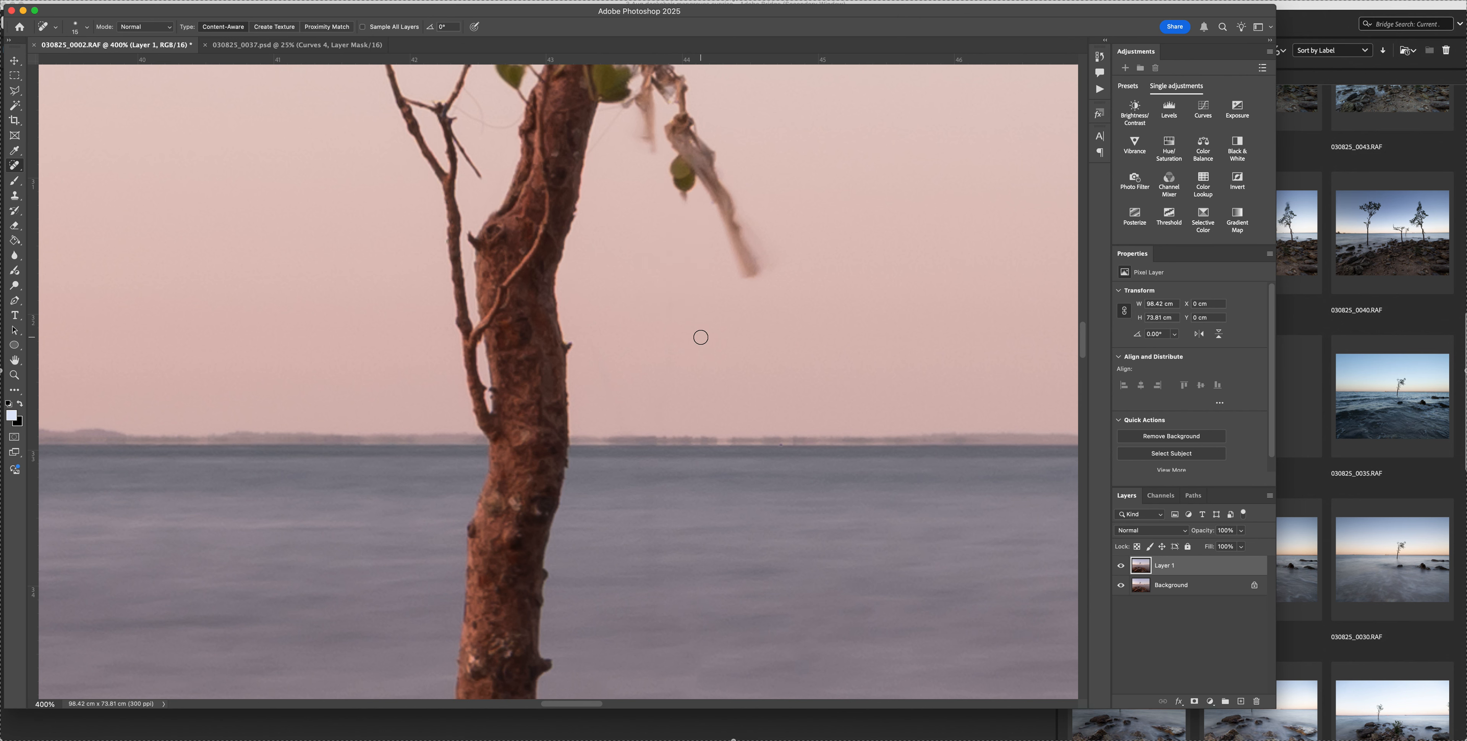
{"action": "scroll", "coordinate": [701, 338], "scroll_direction": "up", "scroll_amount": 5}
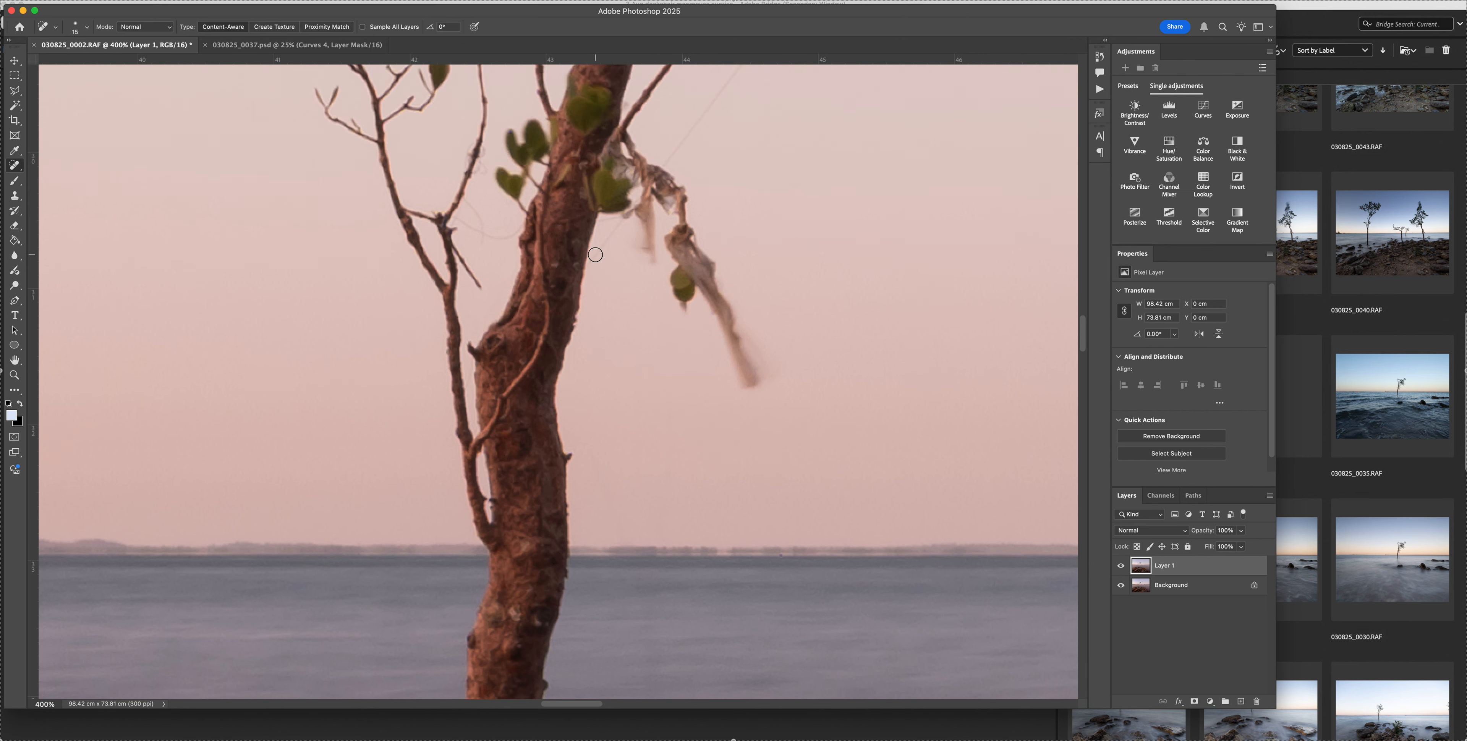
{"action": "left_click_drag", "start_coordinate": [590, 261], "coordinate": [633, 227]}
{"action": "mouse_move", "coordinate": [454, 219]}
{"action": "left_mouse_down"}
{"action": "mouse_move", "coordinate": [488, 240]}
{"action": "mouse_move", "coordinate": [522, 230]}
{"action": "left_mouse_up"}
{"action": "mouse_move", "coordinate": [482, 153]}
{"action": "left_mouse_down"}
{"action": "mouse_move", "coordinate": [475, 175]}
{"action": "mouse_move", "coordinate": [464, 158]}
{"action": "left_mouse_up"}
{"action": "left_click_drag", "start_coordinate": [467, 204], "coordinate": [479, 224]}
Heal away the thread's lower end and the long frayed debris dangling beside the trunk, enlarging the brush for the debris
{"action": "scroll", "coordinate": [539, 249], "scroll_direction": "right", "scroll_amount": 5}
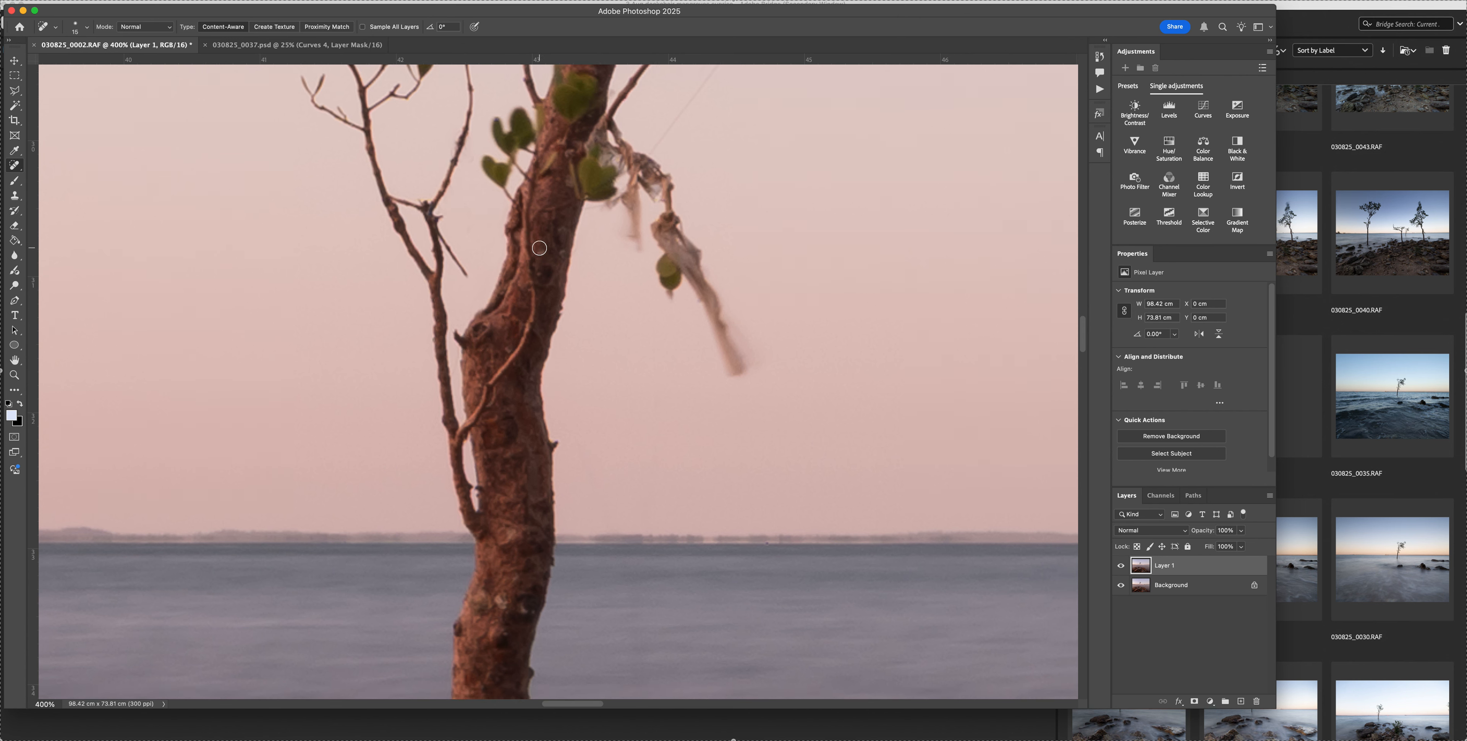
{"action": "scroll", "coordinate": [564, 256], "scroll_direction": "up", "scroll_amount": 4}
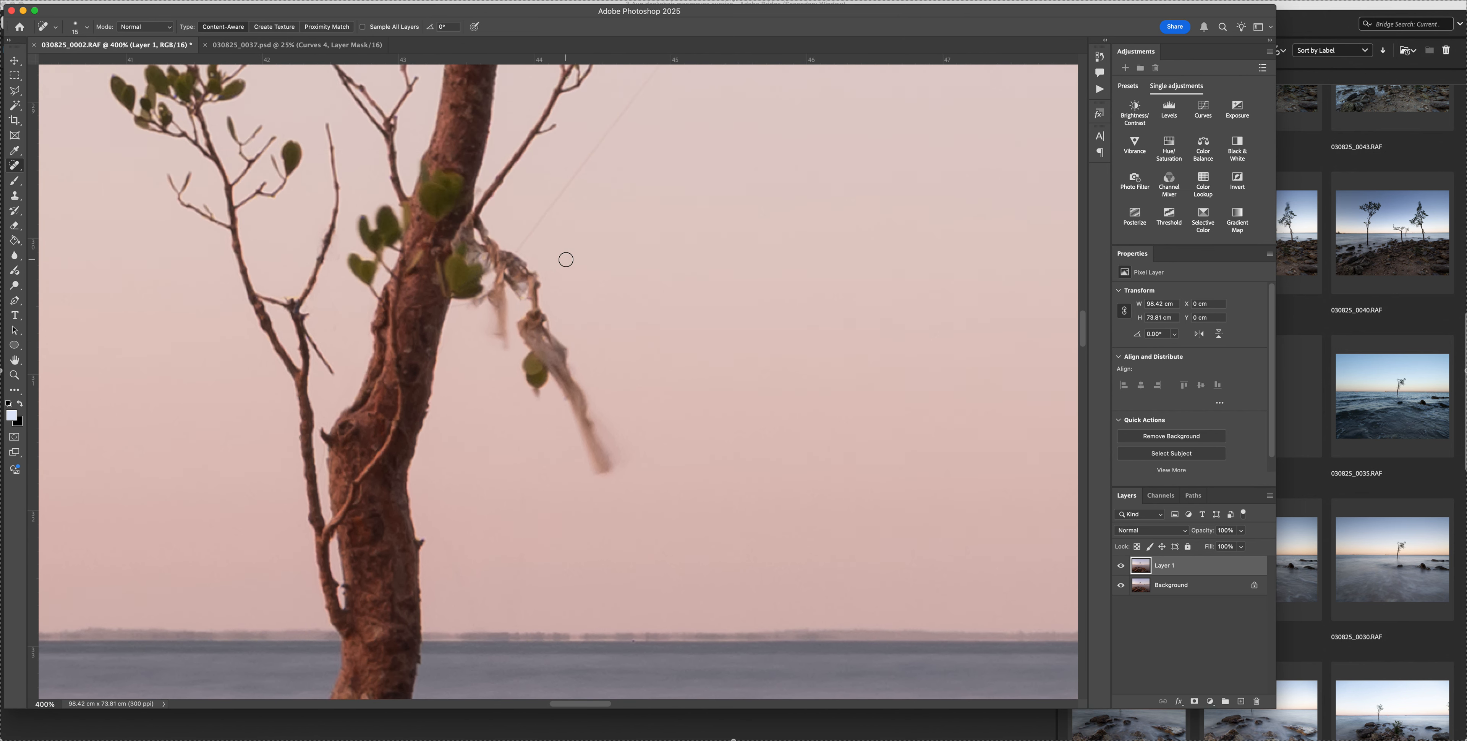
{"action": "left_click_drag", "start_coordinate": [518, 265], "coordinate": [576, 189]}
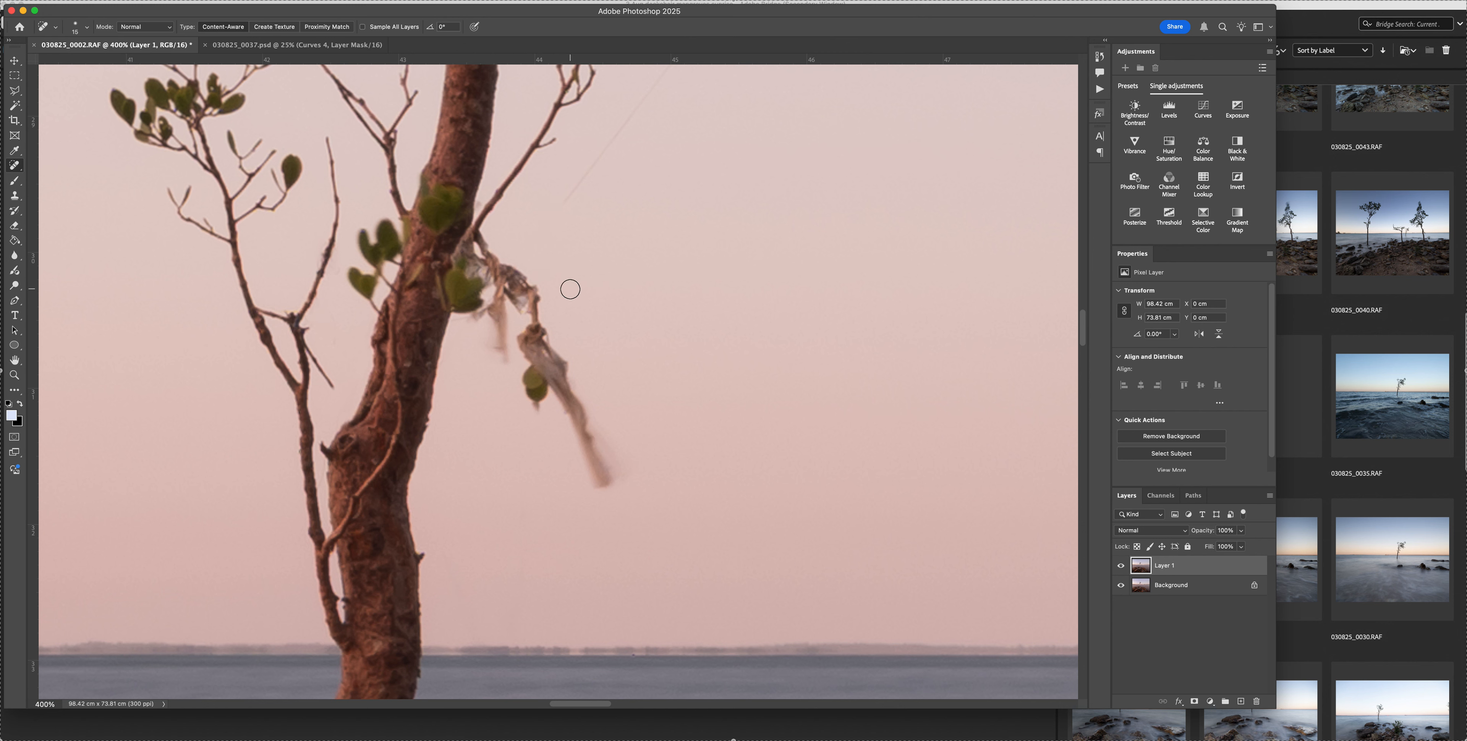
{"action": "key", "text": "bracketright"}
{"action": "mouse_move", "coordinate": [599, 472]}
{"action": "left_mouse_down"}
{"action": "mouse_move", "coordinate": [547, 398]}
{"action": "mouse_move", "coordinate": [532, 345]}
{"action": "mouse_move", "coordinate": [534, 371]}
{"action": "mouse_move", "coordinate": [560, 405]}
{"action": "mouse_move", "coordinate": [578, 393]}
{"action": "mouse_move", "coordinate": [561, 319]}
{"action": "left_mouse_up"}
{"action": "left_click_drag", "start_coordinate": [593, 479], "coordinate": [624, 490]}
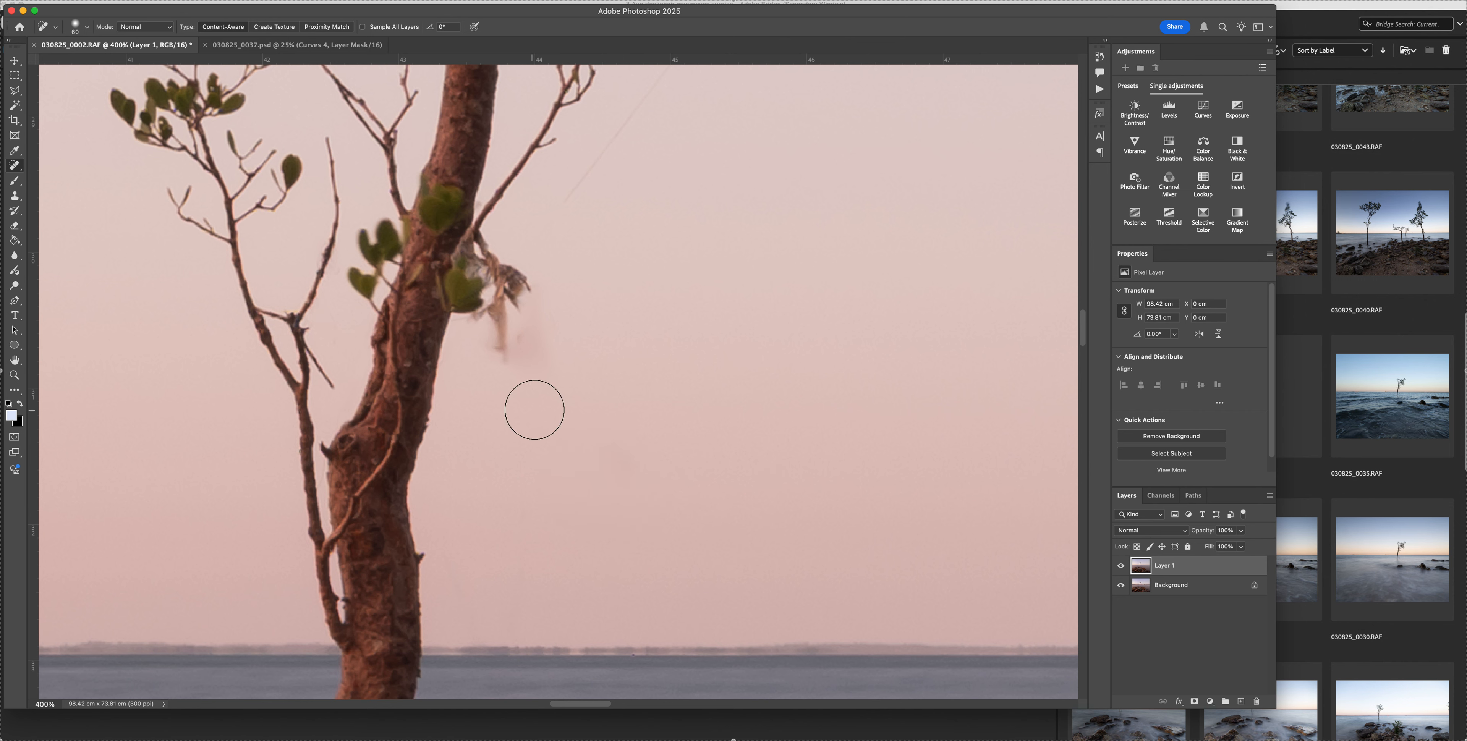
{"action": "mouse_move", "coordinate": [522, 365]}
{"action": "left_mouse_down"}
{"action": "mouse_move", "coordinate": [507, 355]}
{"action": "mouse_move", "coordinate": [541, 329]}
{"action": "left_mouse_up"}
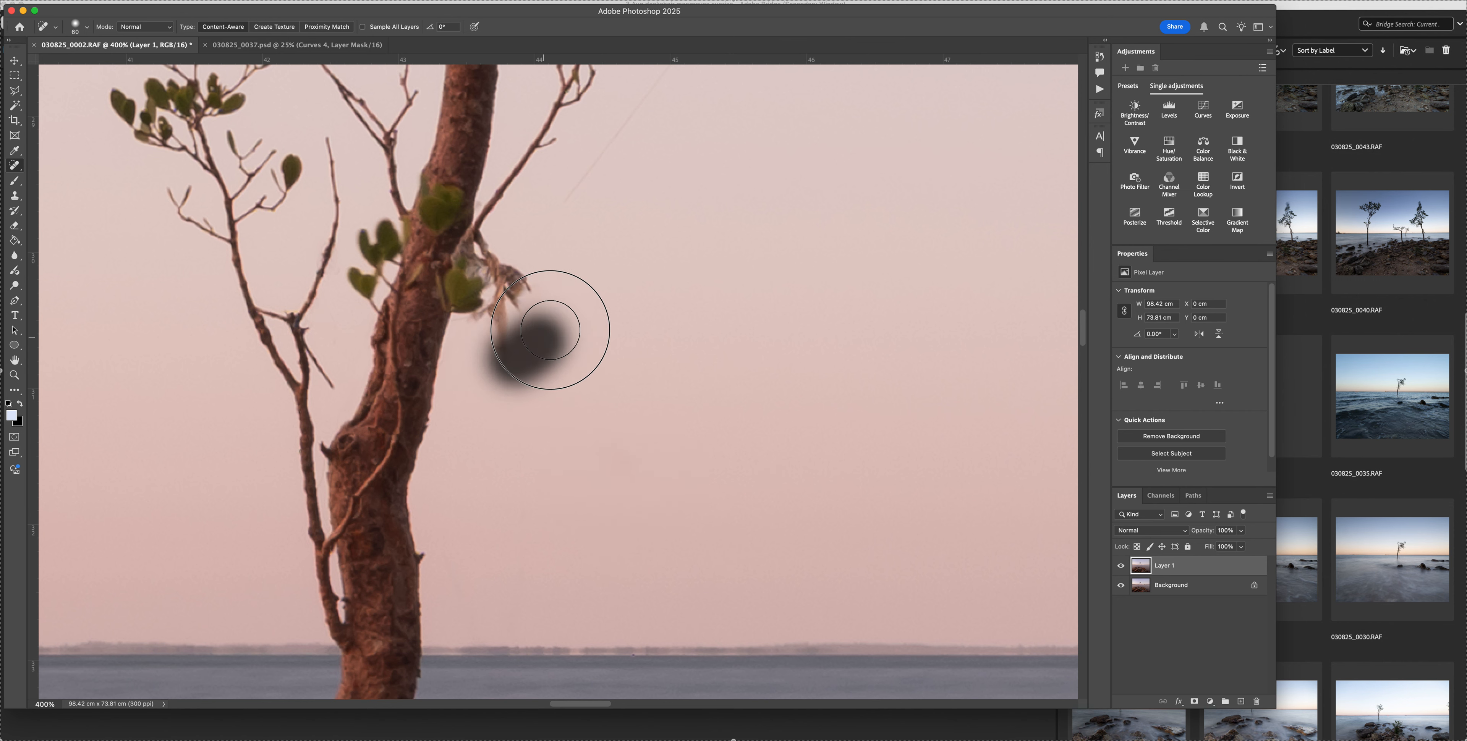
Spot-heal the short blurred strand and smudges beneath the leaf beside the trunk with progressively smaller brushes
{"action": "scroll", "coordinate": [534, 347], "scroll_direction": "up", "scroll_amount": 3}
{"action": "key", "text": "["}
{"action": "mouse_move", "coordinate": [504, 409]}
{"action": "left_mouse_down"}
{"action": "mouse_move", "coordinate": [500, 421]}
{"action": "mouse_move", "coordinate": [504, 370]}
{"action": "left_mouse_up"}
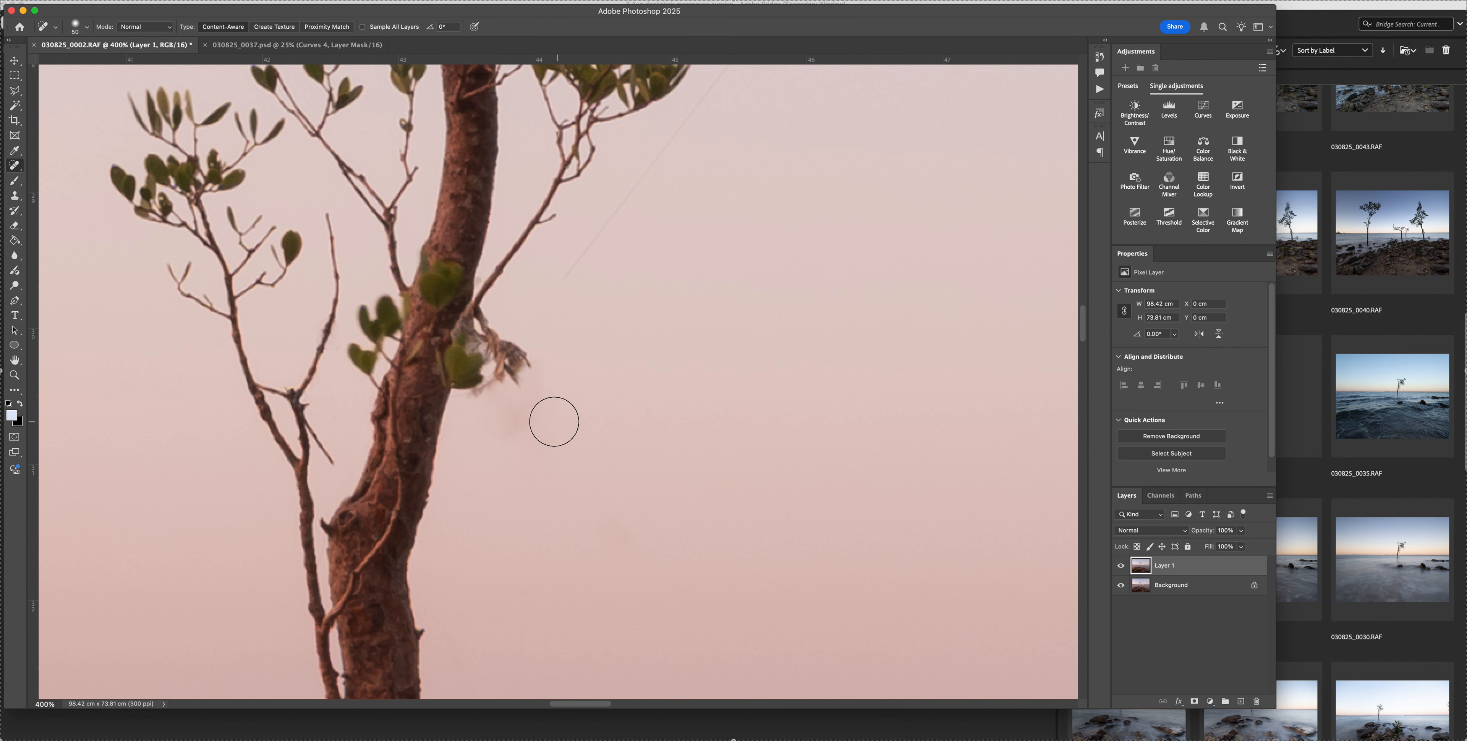
{"action": "key", "text": "["}
{"action": "key", "text": "["}
{"action": "key", "text": "["}
{"action": "left_click_drag", "start_coordinate": [477, 392], "coordinate": [491, 376]}
{"action": "left_click", "coordinate": [461, 393]}
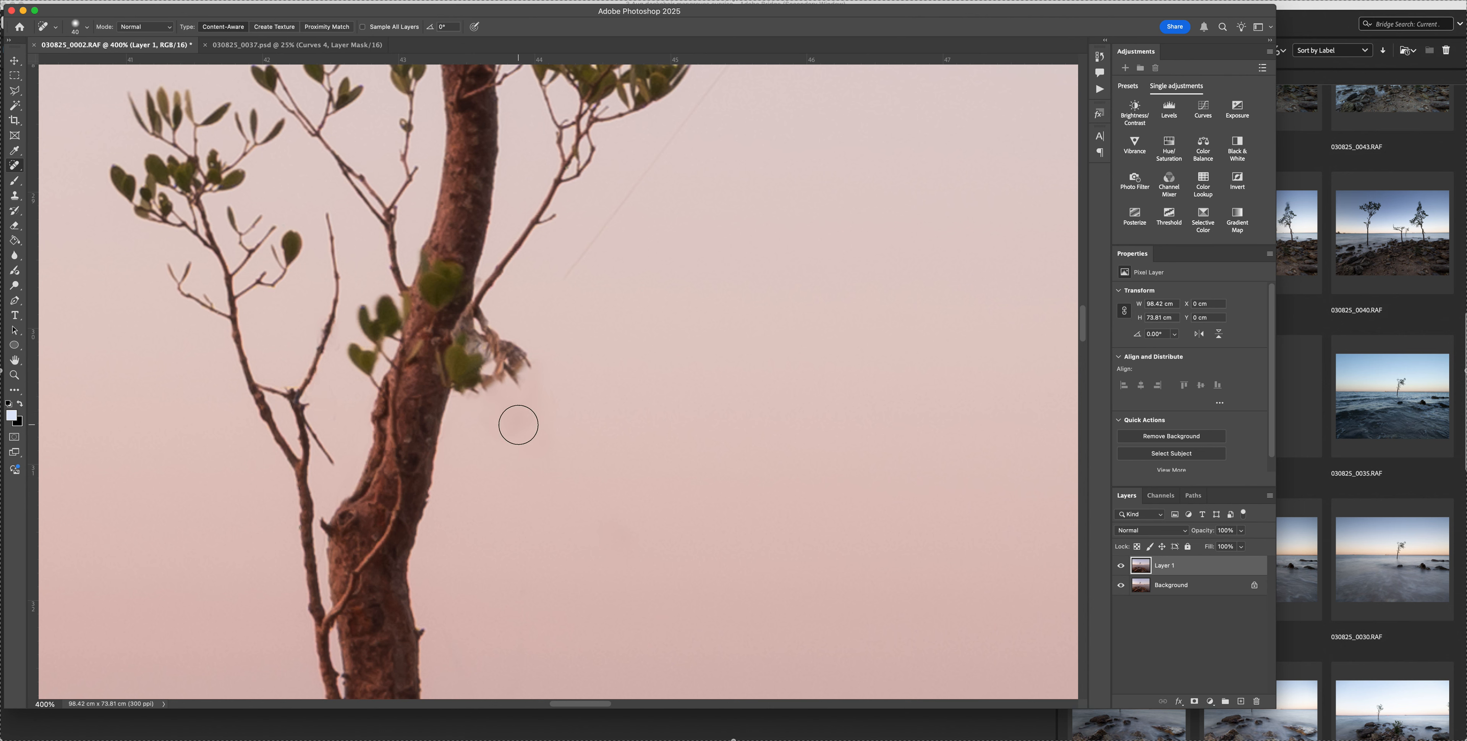
Heal out most of the frayed clump between the low leaf and the small side branch
{"action": "mouse_move", "coordinate": [519, 425]}
{"action": "left_mouse_down"}
{"action": "mouse_move", "coordinate": [533, 366]}
{"action": "mouse_move", "coordinate": [499, 365]}
{"action": "mouse_move", "coordinate": [495, 334]}
{"action": "left_mouse_up"}
{"action": "key", "text": "["}
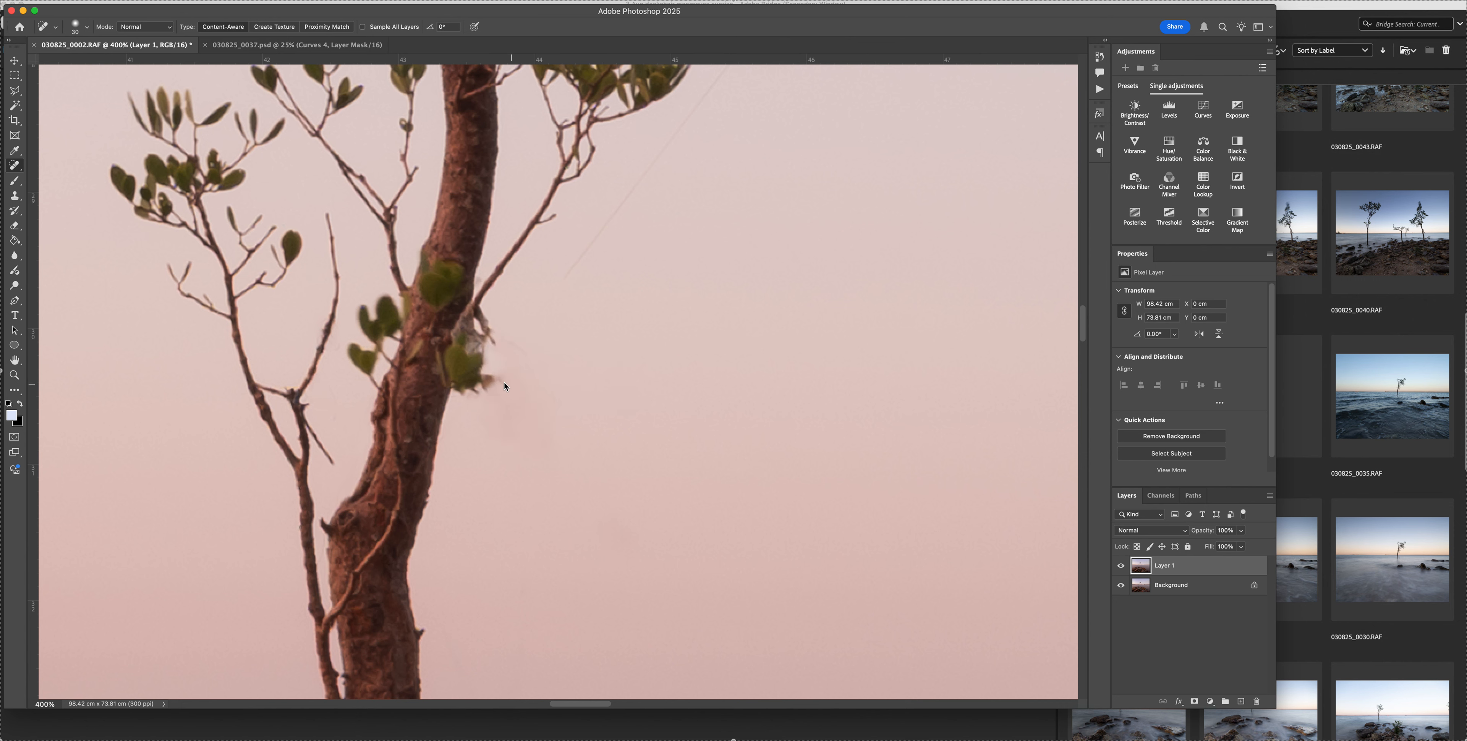
{"action": "mouse_move", "coordinate": [496, 381]}
{"action": "left_mouse_down"}
{"action": "mouse_move", "coordinate": [527, 394]}
{"action": "mouse_move", "coordinate": [524, 344]}
{"action": "left_mouse_up"}
{"action": "scroll", "coordinate": [610, 399], "scroll_direction": "up", "scroll_amount": 2}
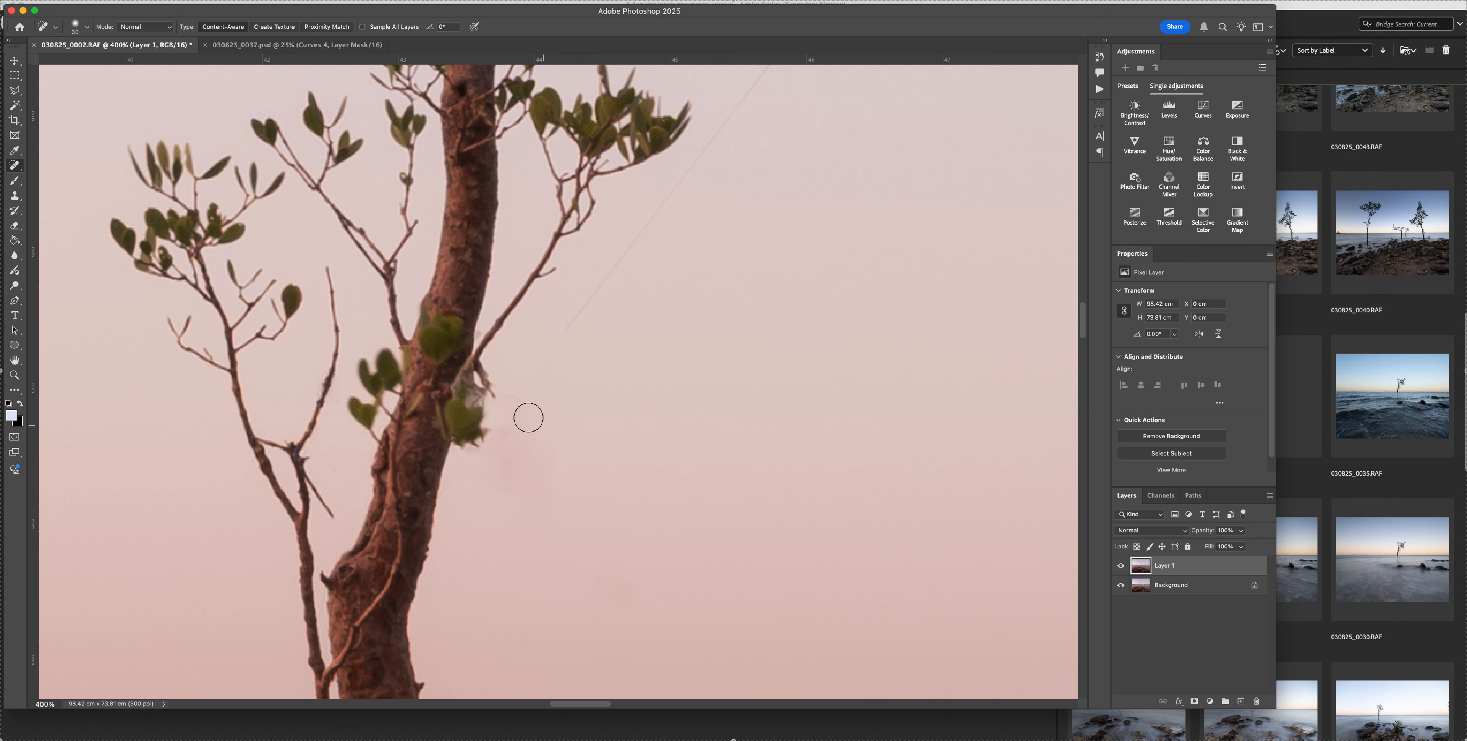
{"action": "left_click", "coordinate": [517, 402]}
{"action": "left_click", "coordinate": [502, 374]}
Heal out the long thin line crossing the sky from beside the lower branch up to the tree's canopy
{"action": "scroll", "coordinate": [594, 414], "scroll_direction": "up", "scroll_amount": 2}
{"action": "key", "text": "bracketleft"}
{"action": "left_click_drag", "start_coordinate": [559, 411], "coordinate": [681, 261]}
{"action": "scroll", "coordinate": [673, 314], "scroll_direction": "right", "scroll_amount": 1}
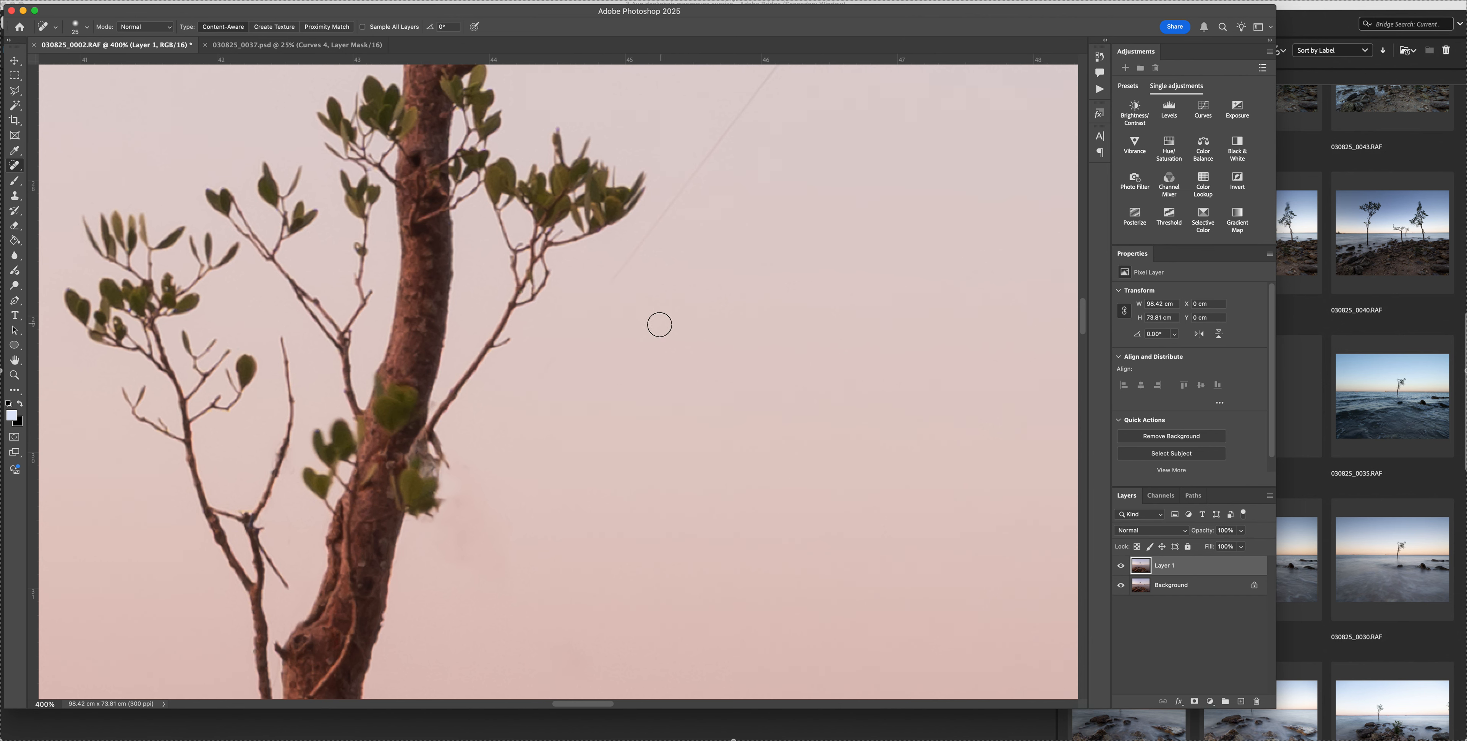
{"action": "scroll", "coordinate": [655, 331], "scroll_direction": "up", "scroll_amount": 3}
{"action": "mouse_move", "coordinate": [559, 456]}
{"action": "left_mouse_down"}
{"action": "mouse_move", "coordinate": [545, 486]}
{"action": "mouse_move", "coordinate": [478, 484]}
{"action": "mouse_move", "coordinate": [603, 319]}
{"action": "left_mouse_up"}
{"action": "scroll", "coordinate": [565, 458], "scroll_direction": "right", "scroll_amount": 3}
{"action": "scroll", "coordinate": [564, 458], "scroll_direction": "up", "scroll_amount": 3}
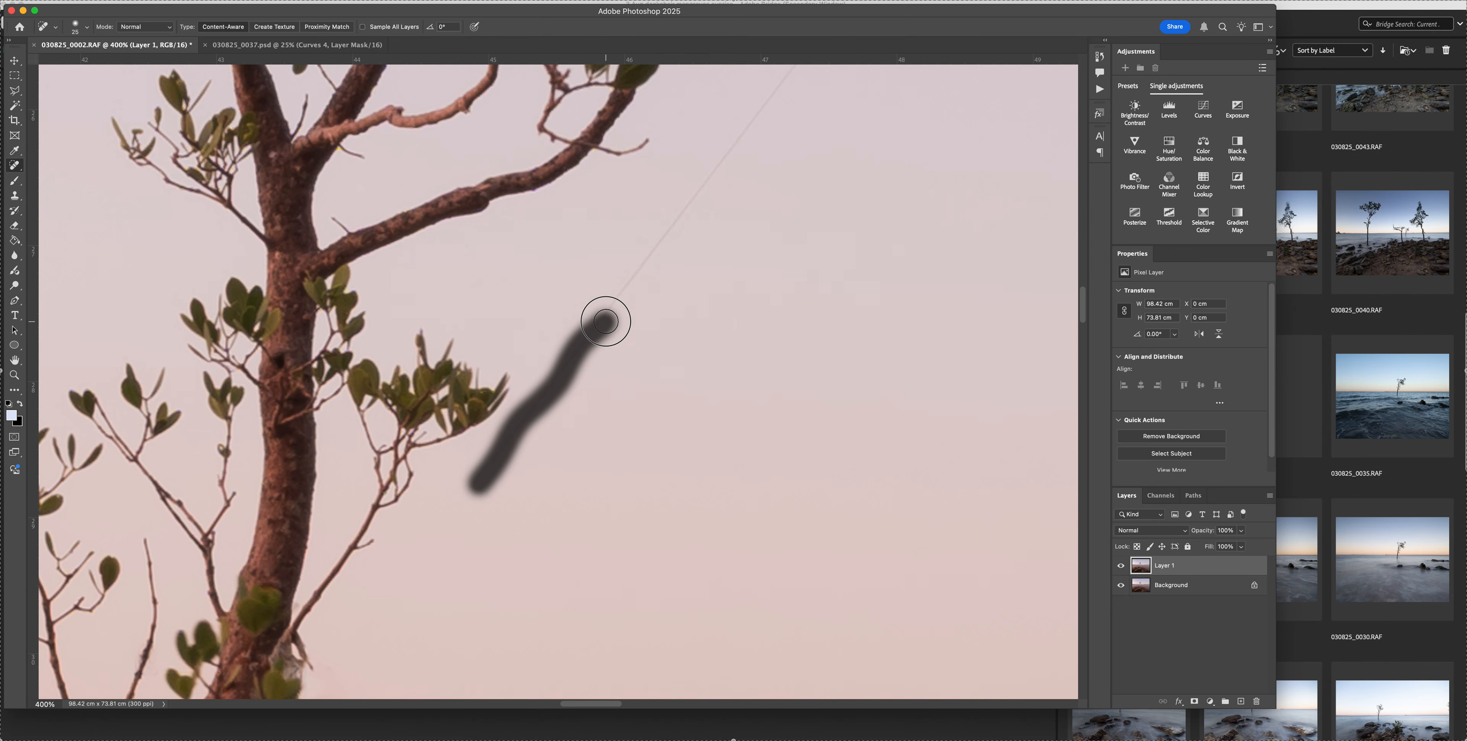
{"action": "scroll", "coordinate": [737, 387], "scroll_direction": "right", "scroll_amount": 1}
{"action": "scroll", "coordinate": [737, 387], "scroll_direction": "up", "scroll_amount": 2}
{"action": "mouse_move", "coordinate": [515, 487]}
{"action": "left_mouse_down"}
{"action": "mouse_move", "coordinate": [517, 462]}
{"action": "mouse_move", "coordinate": [593, 389]}
{"action": "left_mouse_up"}
{"action": "left_click_drag", "start_coordinate": [526, 455], "coordinate": [769, 139]}
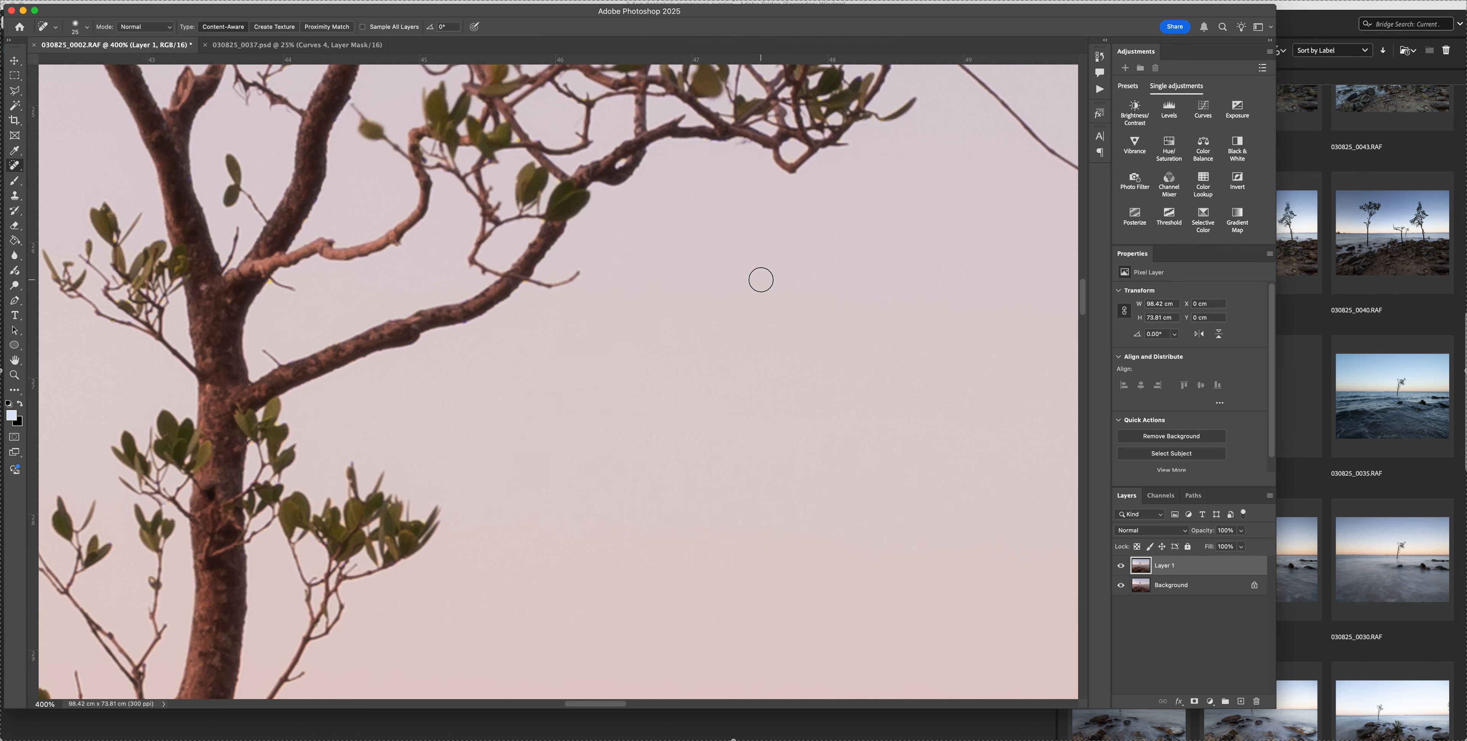
Clone clean sky over the smudge beside the low leaf, using a reduced Clone Stamp brush at 80% flow
{"action": "scroll", "coordinate": [753, 316], "scroll_direction": "down", "scroll_amount": 5}
{"action": "scroll", "coordinate": [753, 315], "scroll_direction": "left", "scroll_amount": 2}
{"action": "scroll", "coordinate": [754, 316], "scroll_direction": "down", "scroll_amount": 8}
{"action": "scroll", "coordinate": [753, 315], "scroll_direction": "left", "scroll_amount": 5}
{"action": "scroll", "coordinate": [755, 315], "scroll_direction": "down", "scroll_amount": 1}
{"action": "scroll", "coordinate": [754, 315], "scroll_direction": "left", "scroll_amount": 1}
{"action": "key", "text": "s"}
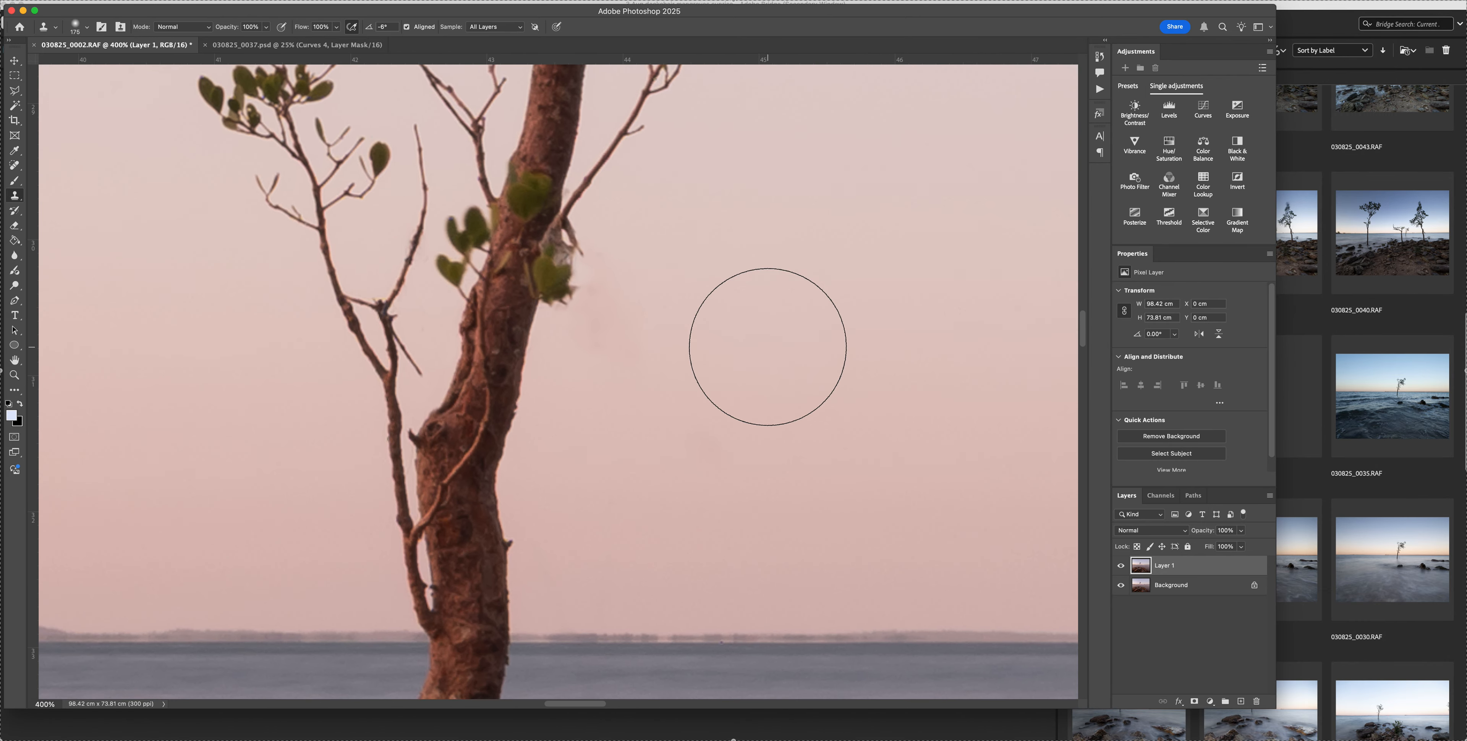
{"action": "key", "text": "bracketright"}
{"action": "key", "text": "bracketright"}
{"action": "key", "text": "bracketright"}
{"action": "key", "text": "bracketright"}
{"action": "key", "text": "bracketleft"}
{"action": "key", "text": "bracketleft"}
{"action": "key", "text": "bracketleft"}
{"action": "key", "text": "bracketleft"}
{"action": "key", "text": "bracketleft"}
{"action": "key", "text": "bracketleft"}
{"action": "key", "text": "bracketleft"}
{"action": "key", "text": "bracketleft"}
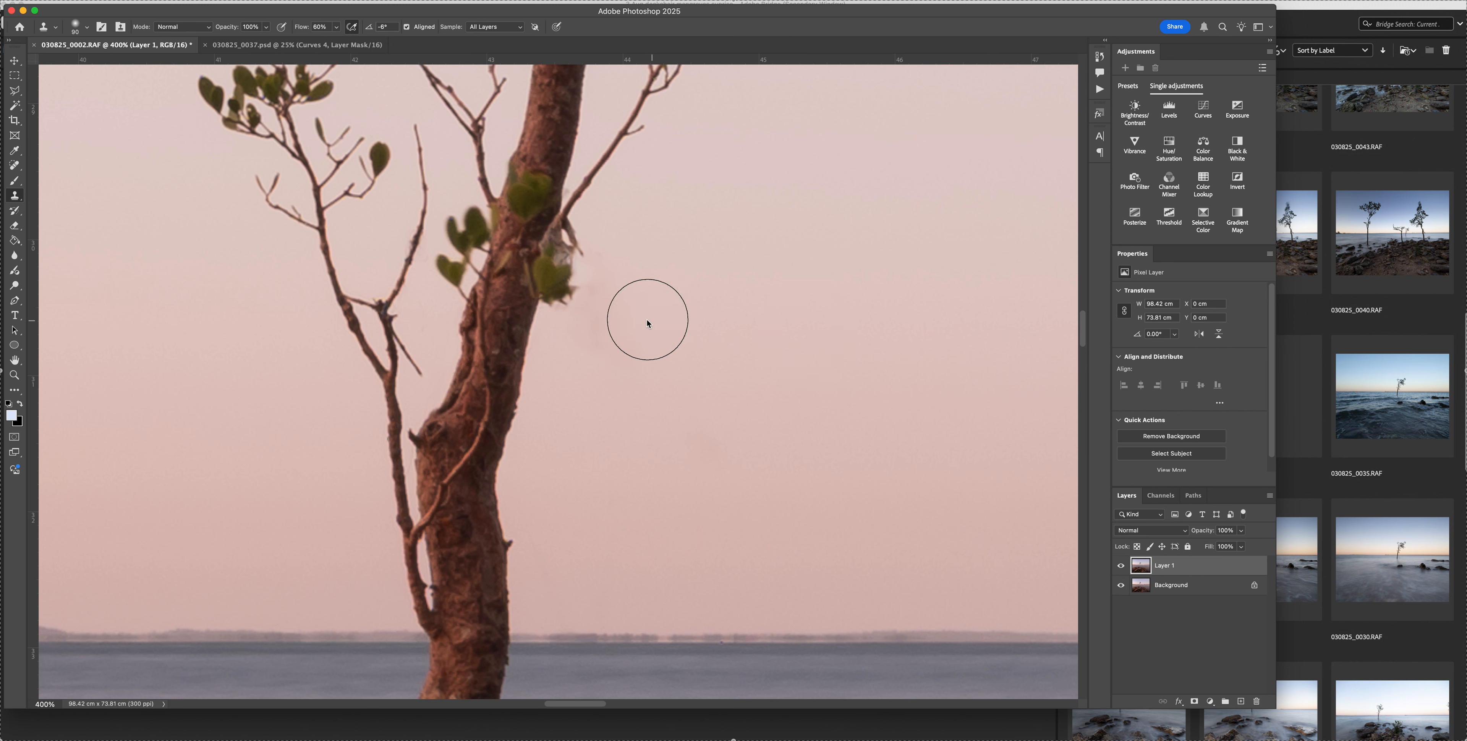
{"action": "mouse_move", "coordinate": [638, 318]}
{"action": "left_mouse_down"}
{"action": "mouse_move", "coordinate": [609, 331]}
{"action": "mouse_move", "coordinate": [621, 341]}
{"action": "left_mouse_up"}
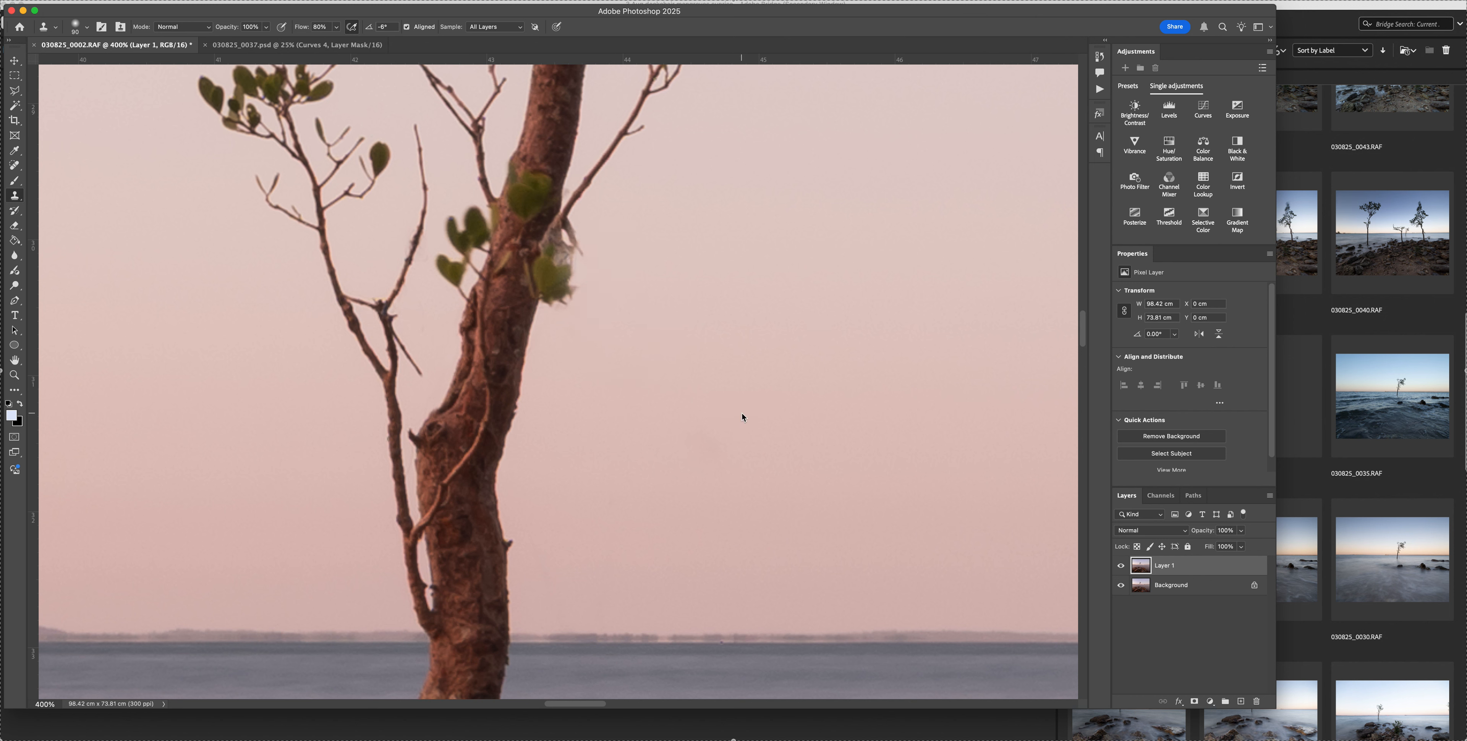
Spot-heal the last debris fragments and ragged edges around the low leaf beside the trunk with a small brush
{"action": "key", "text": "j"}
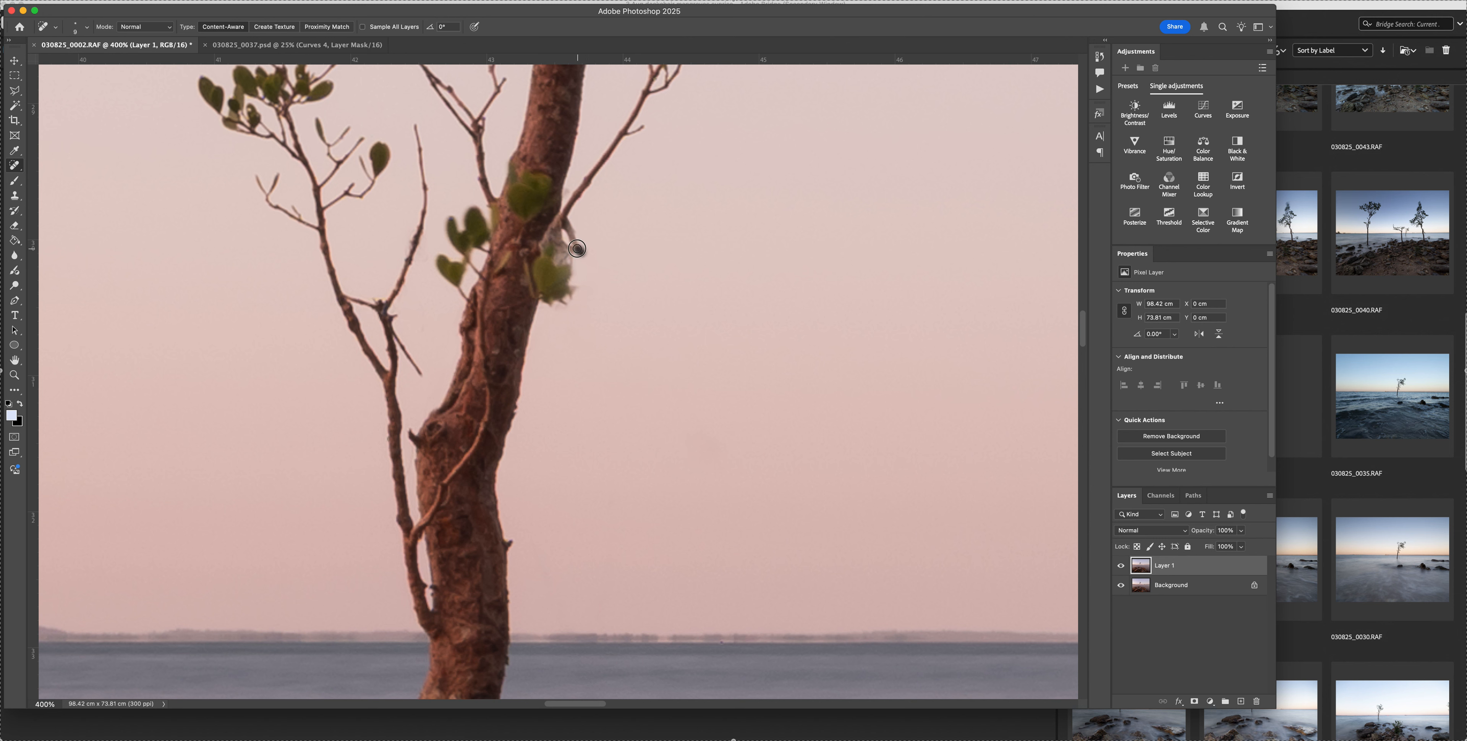
{"action": "left_click", "coordinate": [583, 258]}
{"action": "left_click_drag", "start_coordinate": [571, 241], "coordinate": [567, 225]}
{"action": "key", "text": "bracketright"}
{"action": "key", "text": "bracketright"}
{"action": "left_click_drag", "start_coordinate": [576, 238], "coordinate": [576, 239]}
{"action": "scroll", "coordinate": [639, 241], "scroll_direction": "down", "scroll_amount": 2}
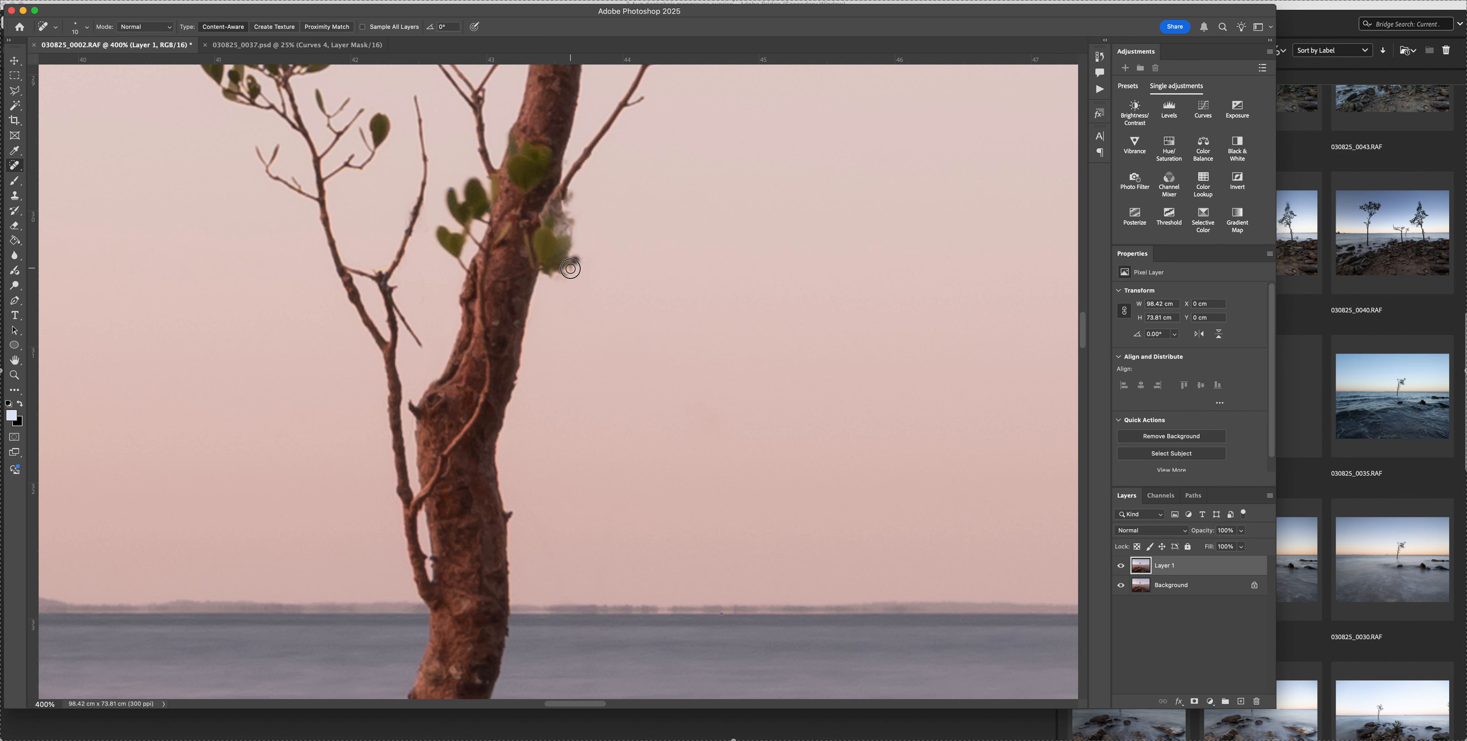
{"action": "left_click", "coordinate": [571, 269]}
{"action": "left_click_drag", "start_coordinate": [557, 277], "coordinate": [571, 266]}
Examine the sky and horizon beside the trunk for marks left by the healing
{"action": "scroll", "coordinate": [691, 320], "scroll_direction": "down", "scroll_amount": 2}
{"action": "scroll", "coordinate": [691, 320], "scroll_direction": "down", "scroll_amount": 3}
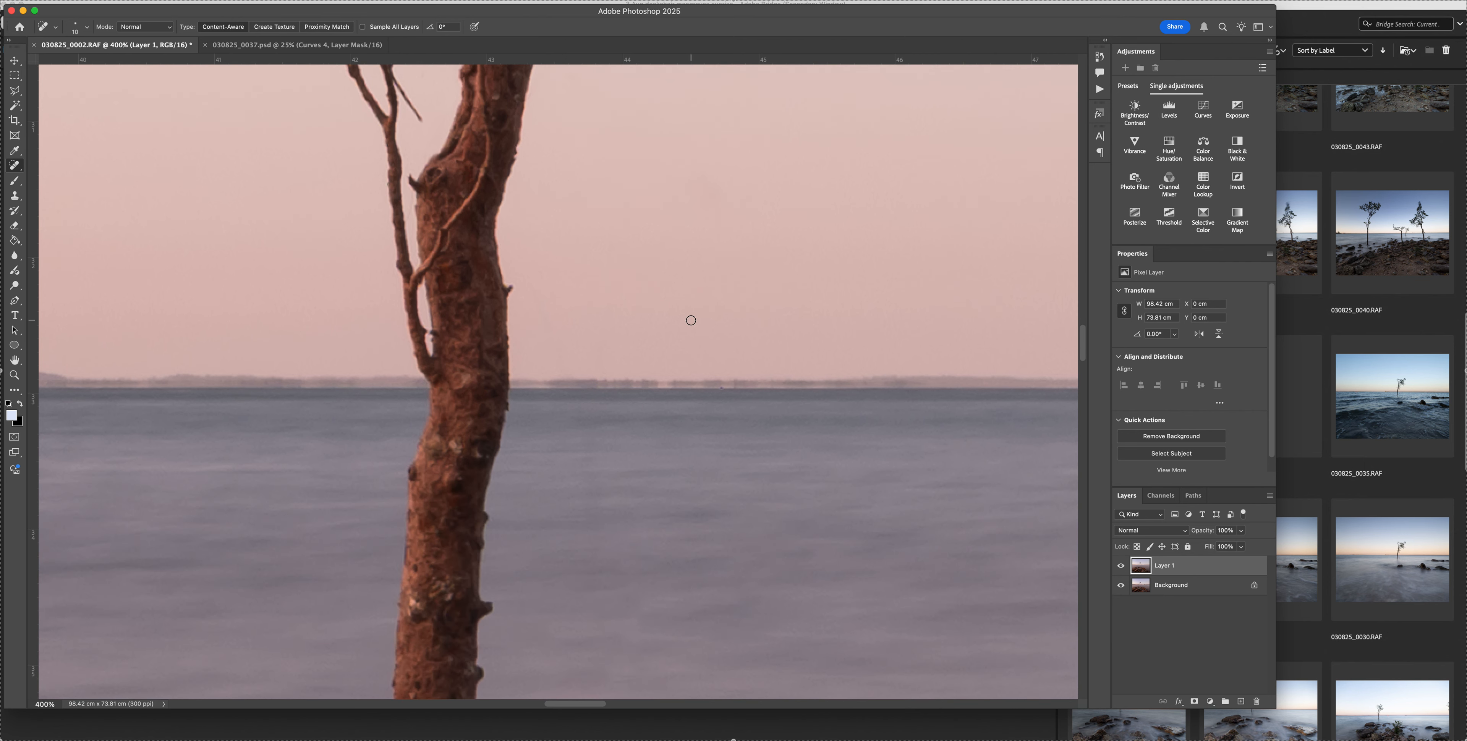
{"action": "scroll", "coordinate": [691, 320], "scroll_direction": "left", "scroll_amount": 3}
{"action": "scroll", "coordinate": [691, 320], "scroll_direction": "right", "scroll_amount": 3}
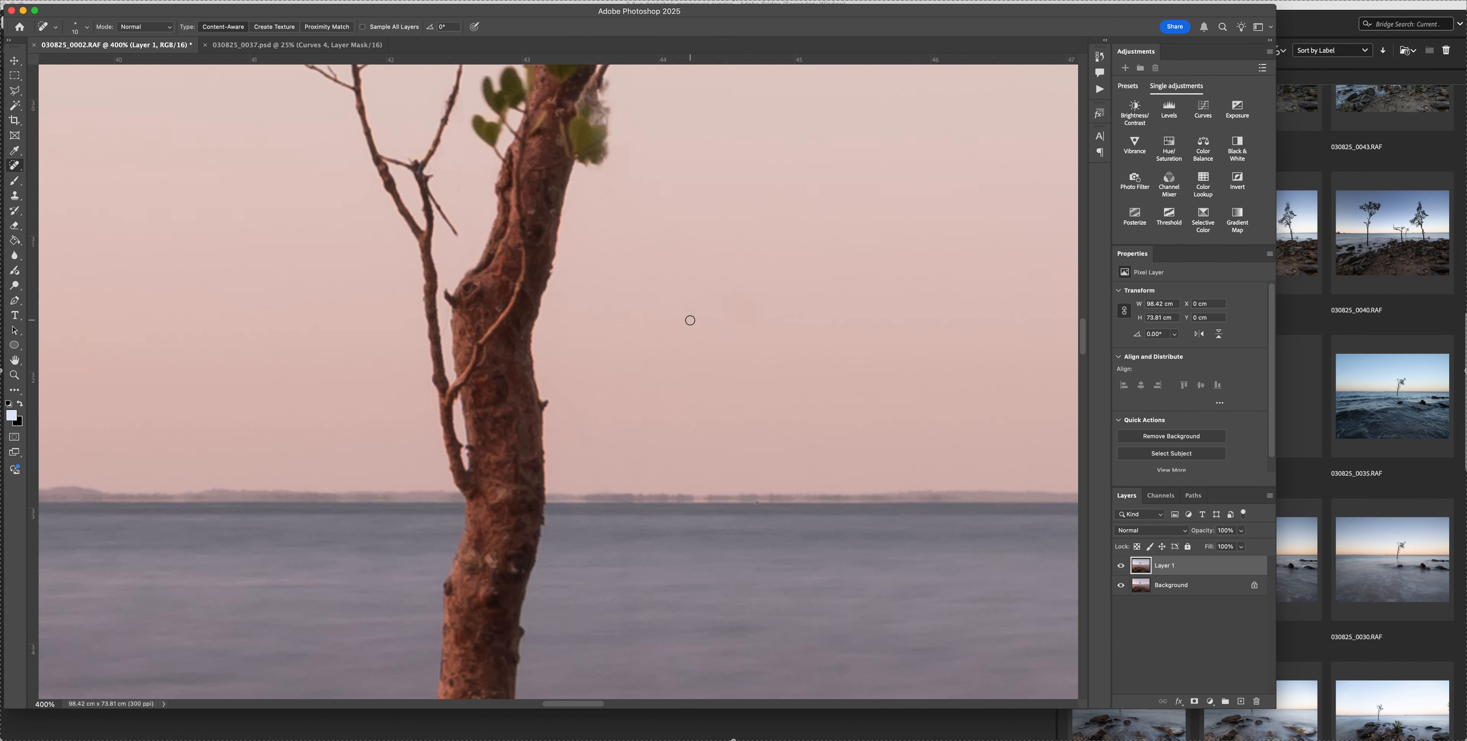
{"action": "scroll", "coordinate": [691, 320], "scroll_direction": "up", "scroll_amount": 2}
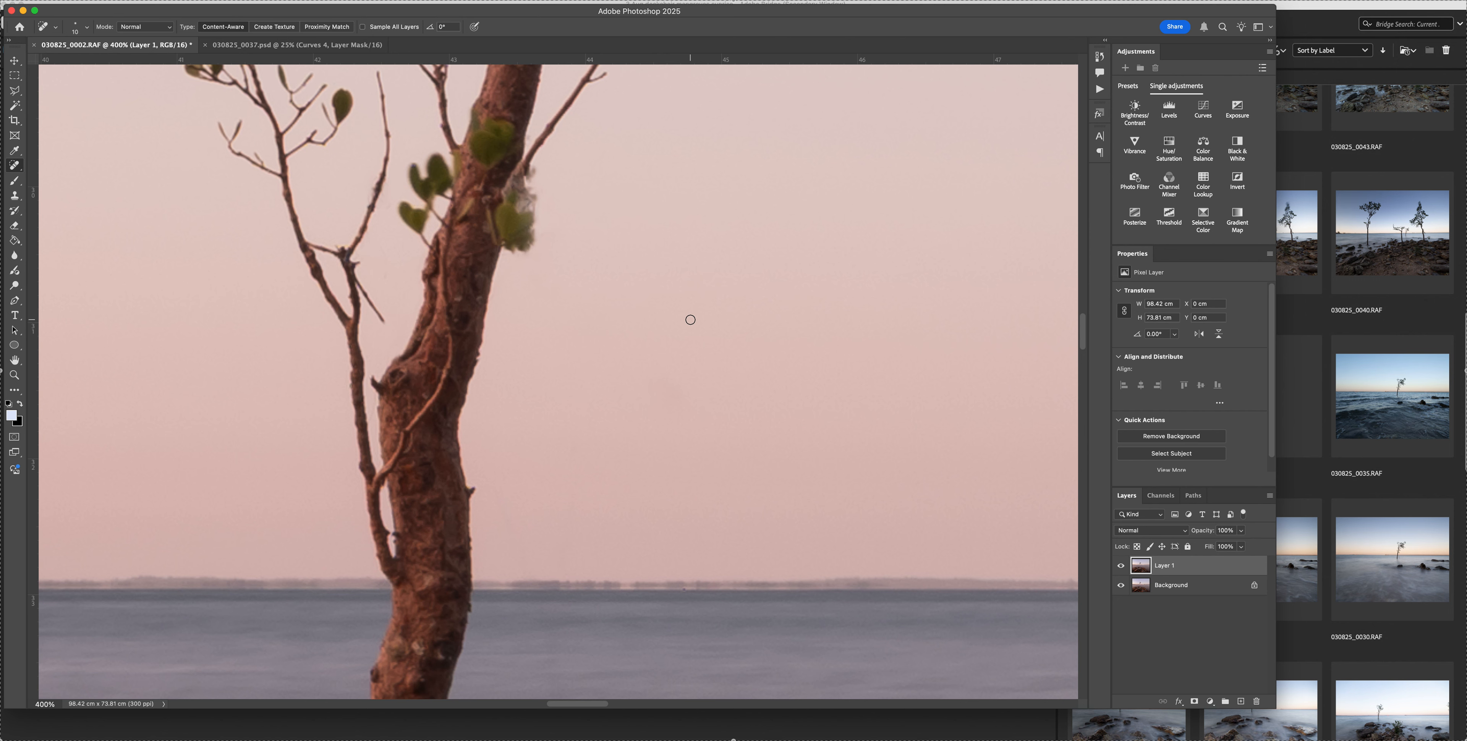
{"action": "scroll", "coordinate": [690, 320], "scroll_direction": "up", "scroll_amount": 1}
{"action": "scroll", "coordinate": [691, 320], "scroll_direction": "up", "scroll_amount": 3}
{"action": "scroll", "coordinate": [687, 321], "scroll_direction": "right", "scroll_amount": 2}
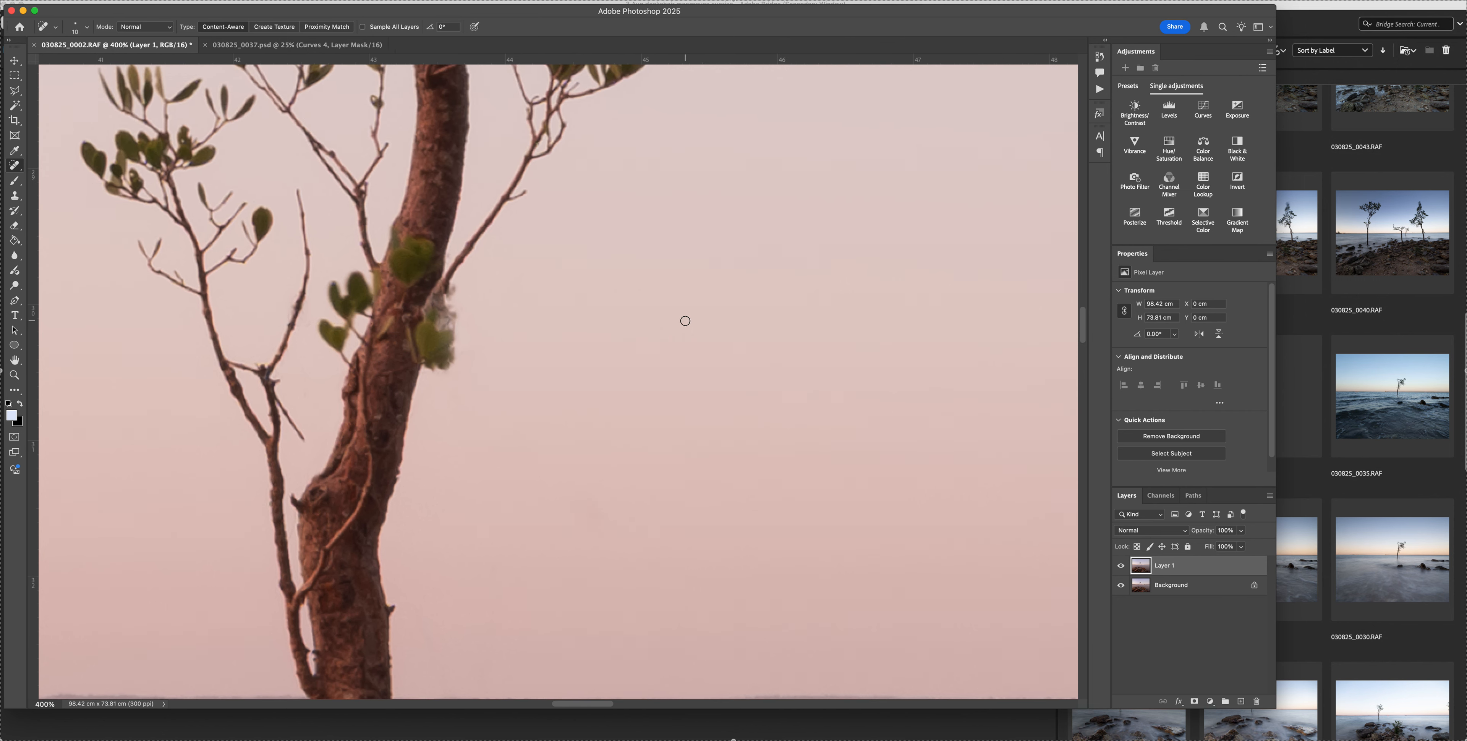
Examine the retouched trunk, side branches and canopy at close range for remaining debris and healing marks
{"action": "scroll", "coordinate": [685, 321], "scroll_direction": "up", "scroll_amount": 8}
{"action": "scroll", "coordinate": [686, 321], "scroll_direction": "right", "scroll_amount": 4}
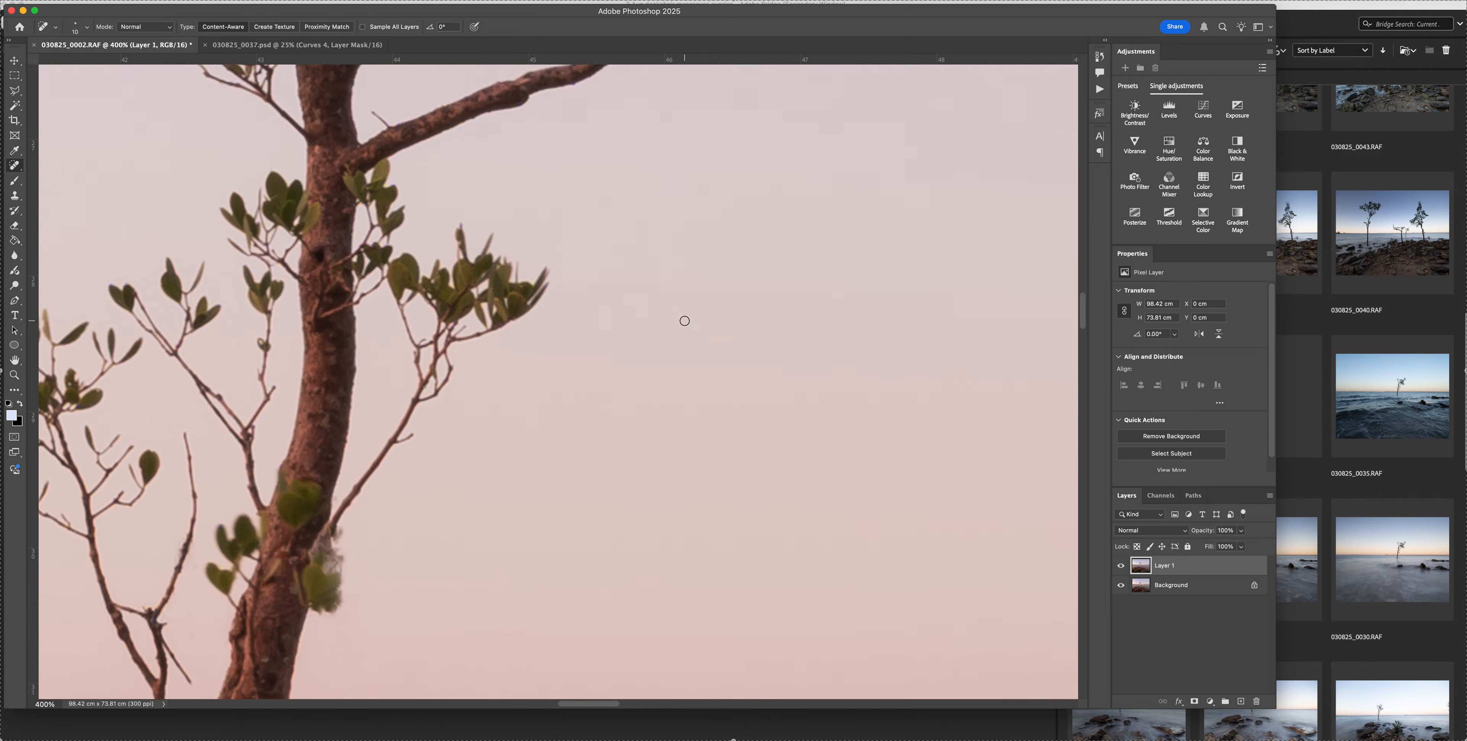
{"action": "scroll", "coordinate": [684, 321], "scroll_direction": "up", "scroll_amount": 8}
{"action": "scroll", "coordinate": [683, 321], "scroll_direction": "right", "scroll_amount": 4}
{"action": "scroll", "coordinate": [681, 323], "scroll_direction": "up", "scroll_amount": 8}
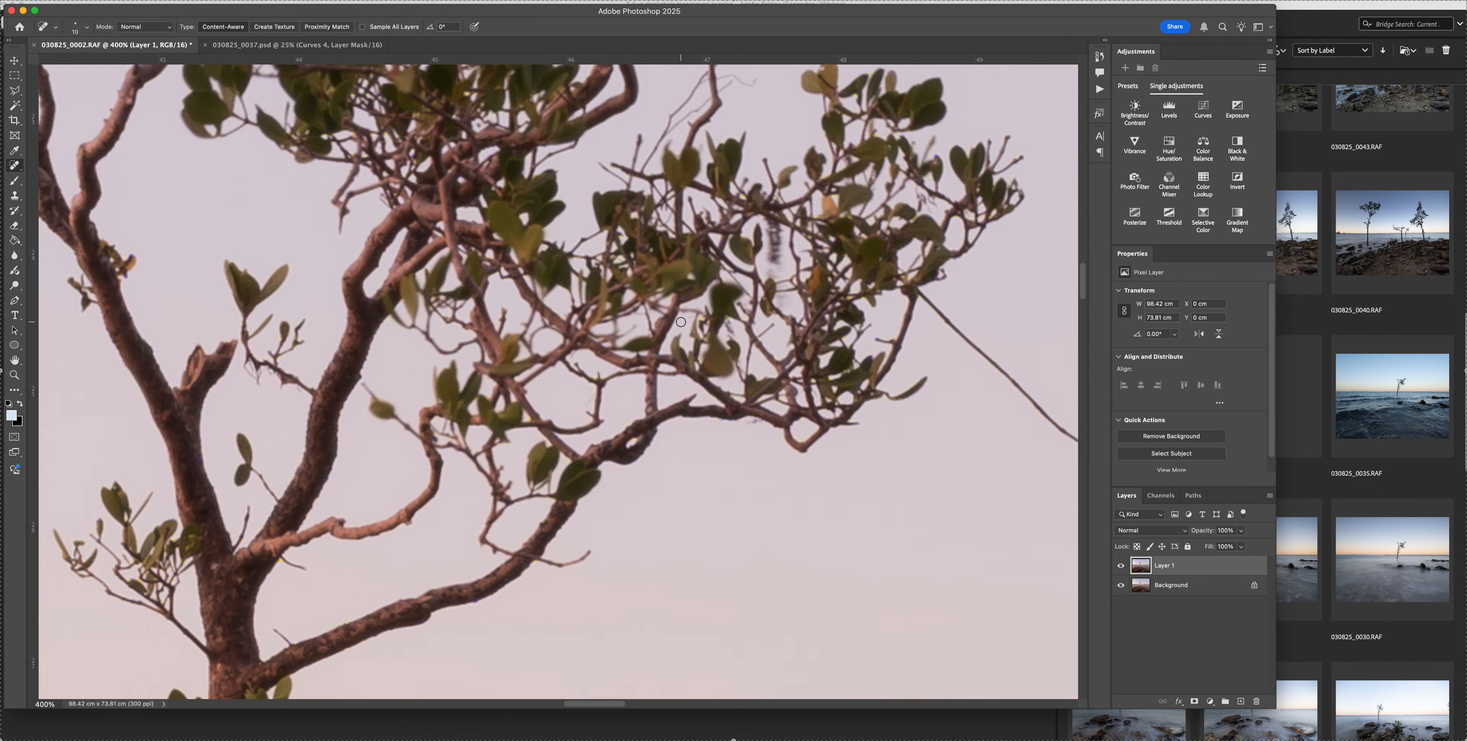
{"action": "scroll", "coordinate": [680, 322], "scroll_direction": "right", "scroll_amount": 10}
{"action": "scroll", "coordinate": [678, 322], "scroll_direction": "down", "scroll_amount": 4}
{"action": "scroll", "coordinate": [672, 323], "scroll_direction": "up", "scroll_amount": 20}
{"action": "scroll", "coordinate": [673, 323], "scroll_direction": "left", "scroll_amount": 8}
{"action": "scroll", "coordinate": [671, 323], "scroll_direction": "up", "scroll_amount": 6}
{"action": "scroll", "coordinate": [671, 323], "scroll_direction": "left", "scroll_amount": 2}
{"action": "scroll", "coordinate": [671, 323], "scroll_direction": "down", "scroll_amount": 4}
{"action": "scroll", "coordinate": [671, 324], "scroll_direction": "left", "scroll_amount": 13}
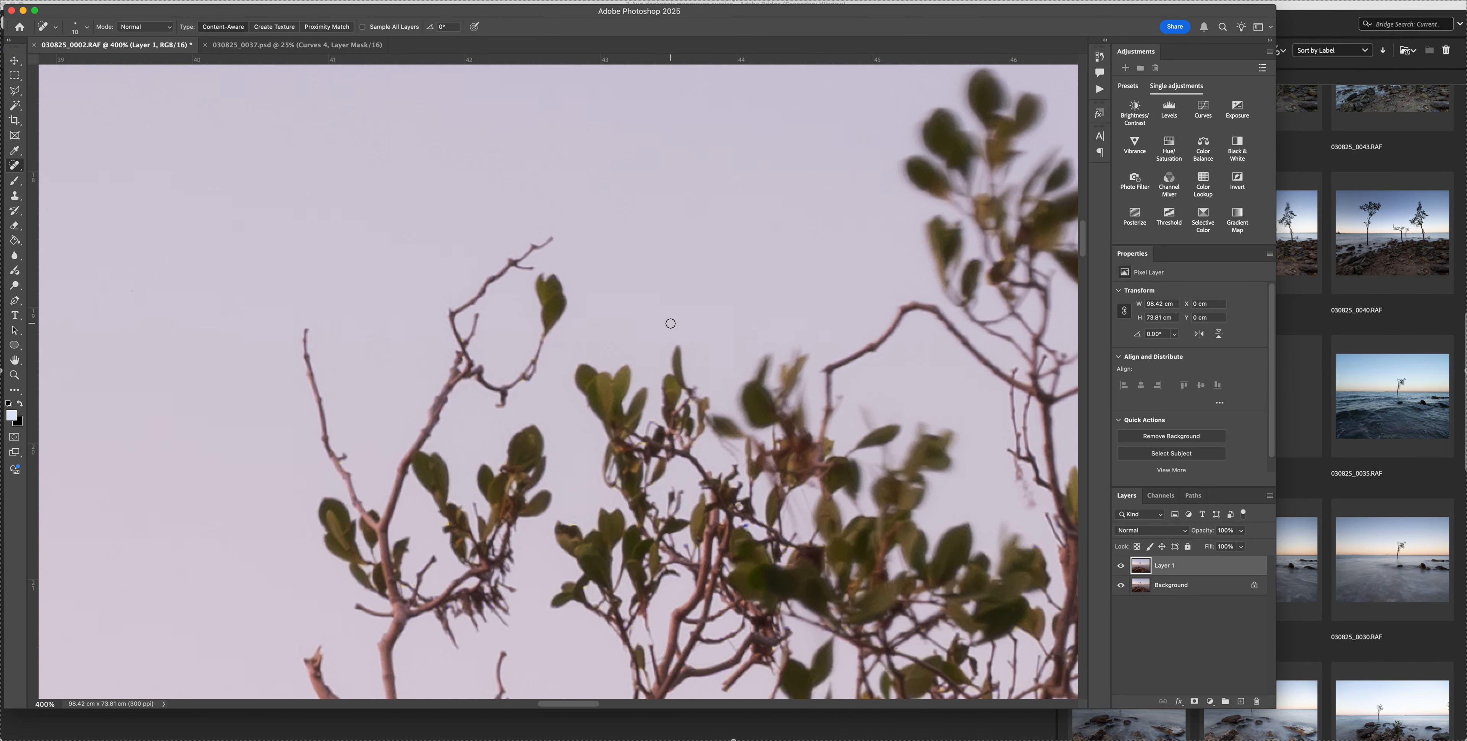
{"action": "scroll", "coordinate": [671, 324], "scroll_direction": "down", "scroll_amount": 10}
{"action": "scroll", "coordinate": [670, 323], "scroll_direction": "down", "scroll_amount": 3}
{"action": "key", "text": "super+minus"}
{"action": "key", "text": "super+minus"}
{"action": "key", "text": "super+minus"}
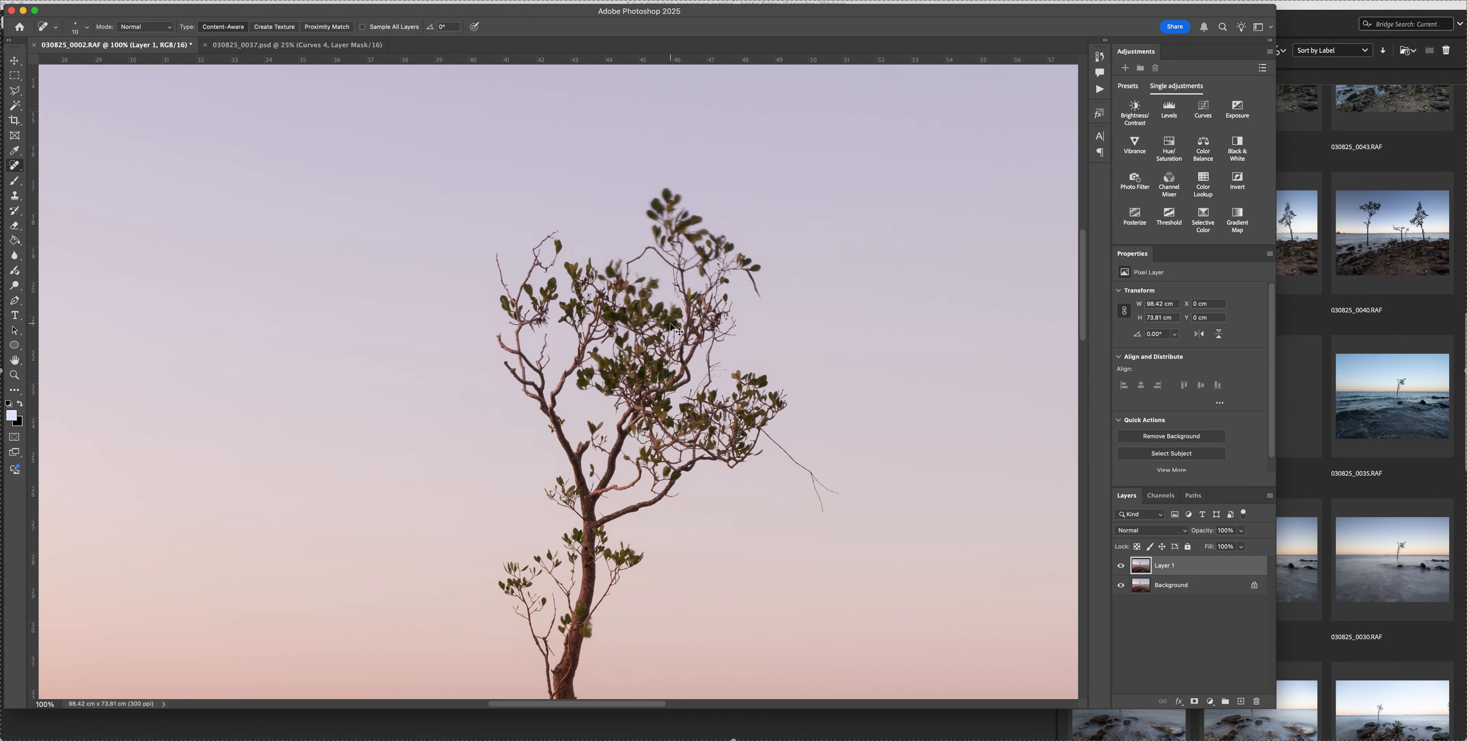
Review the whole composition, the forked twig beside the canopy and the distant shoreline along the horizon
{"action": "key", "text": "super+0"}
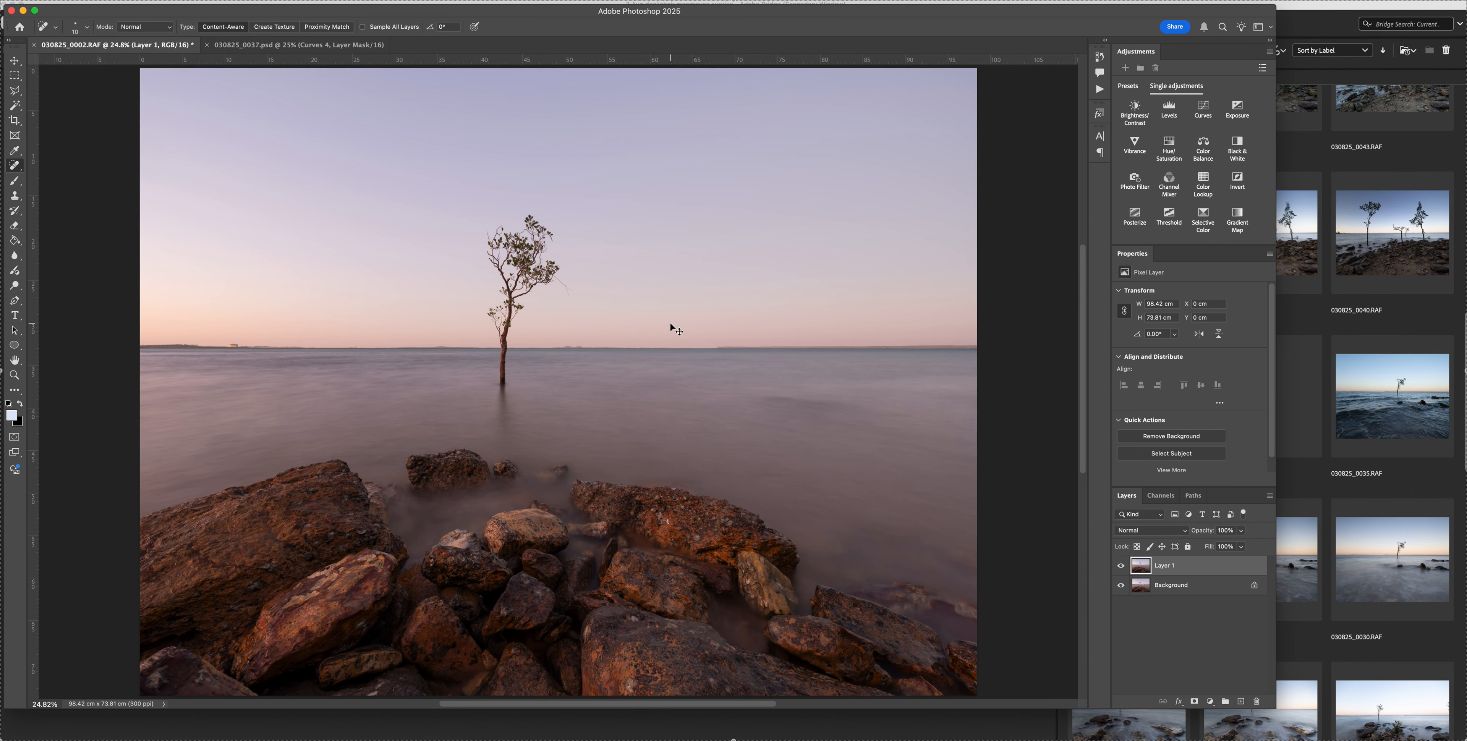
{"action": "key", "text": "super+plus"}
{"action": "key", "text": "super+plus"}
{"action": "key", "text": "super+plus"}
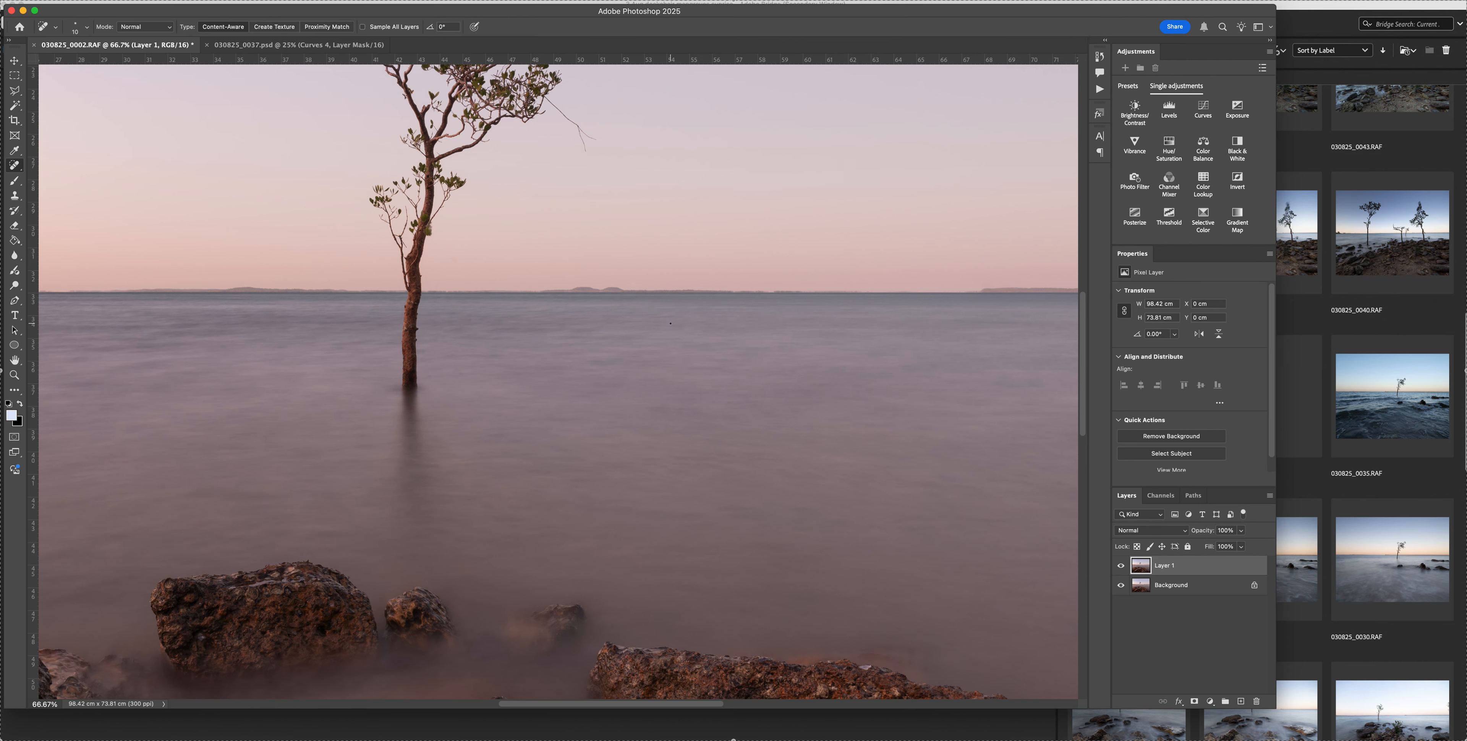
{"action": "scroll", "coordinate": [672, 322], "scroll_direction": "up", "scroll_amount": 5}
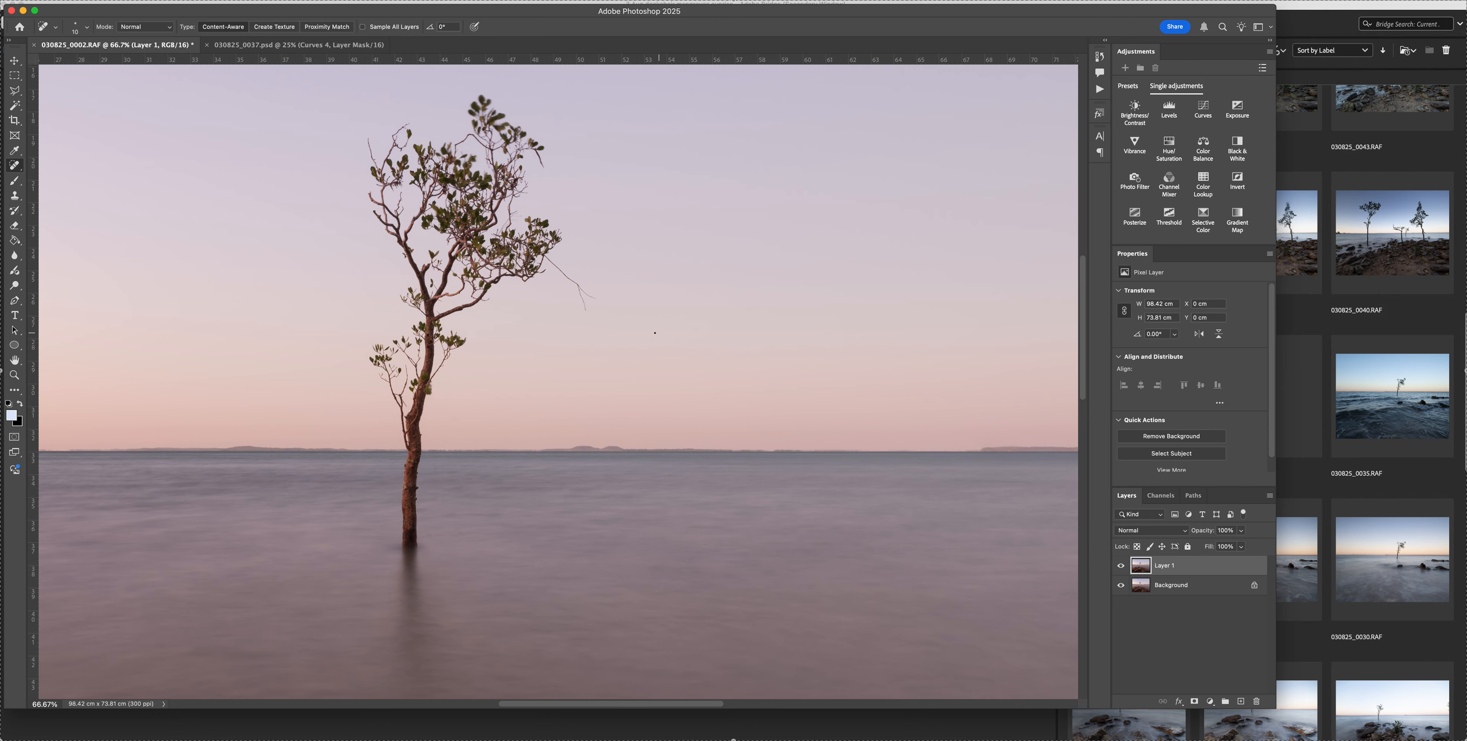
{"action": "key", "text": "super+plus"}
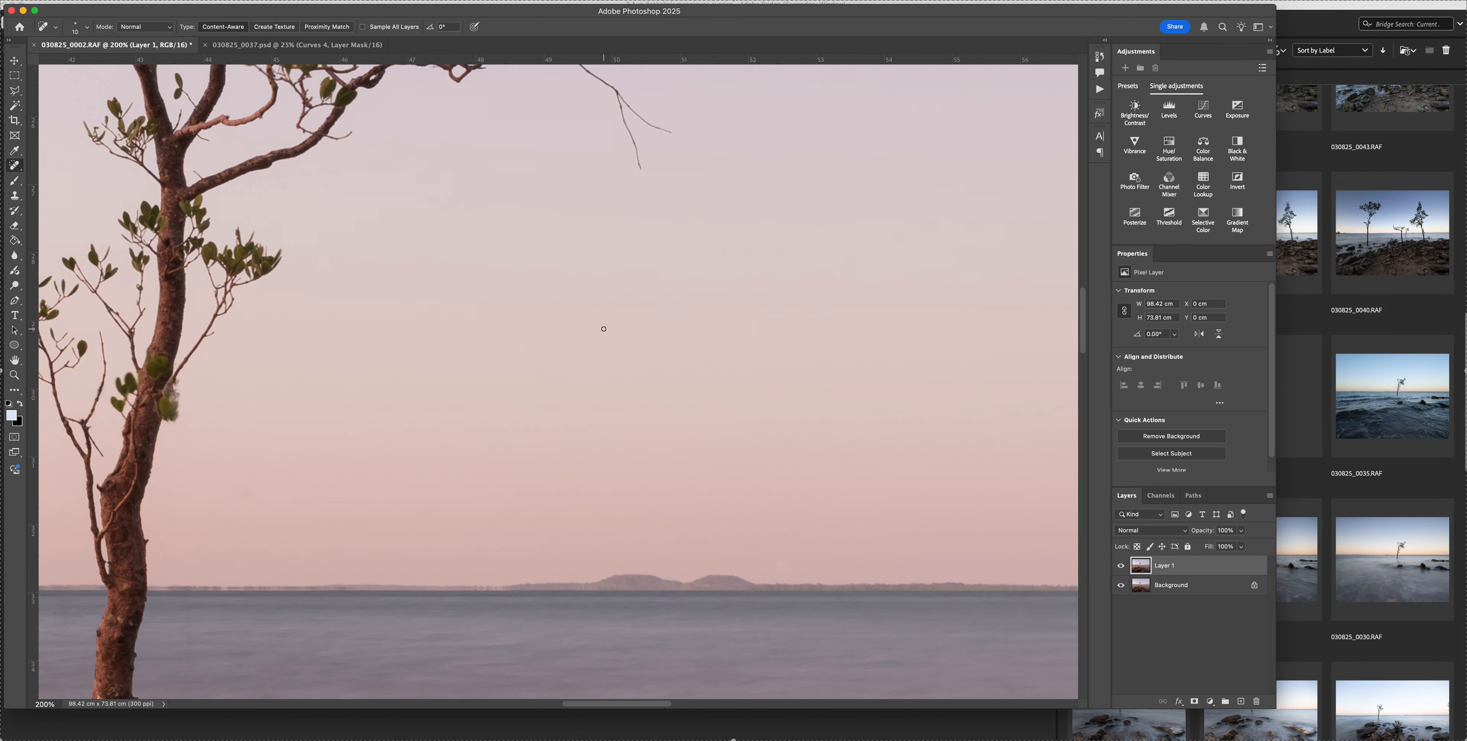
{"action": "scroll", "coordinate": [604, 329], "scroll_direction": "up", "scroll_amount": 8}
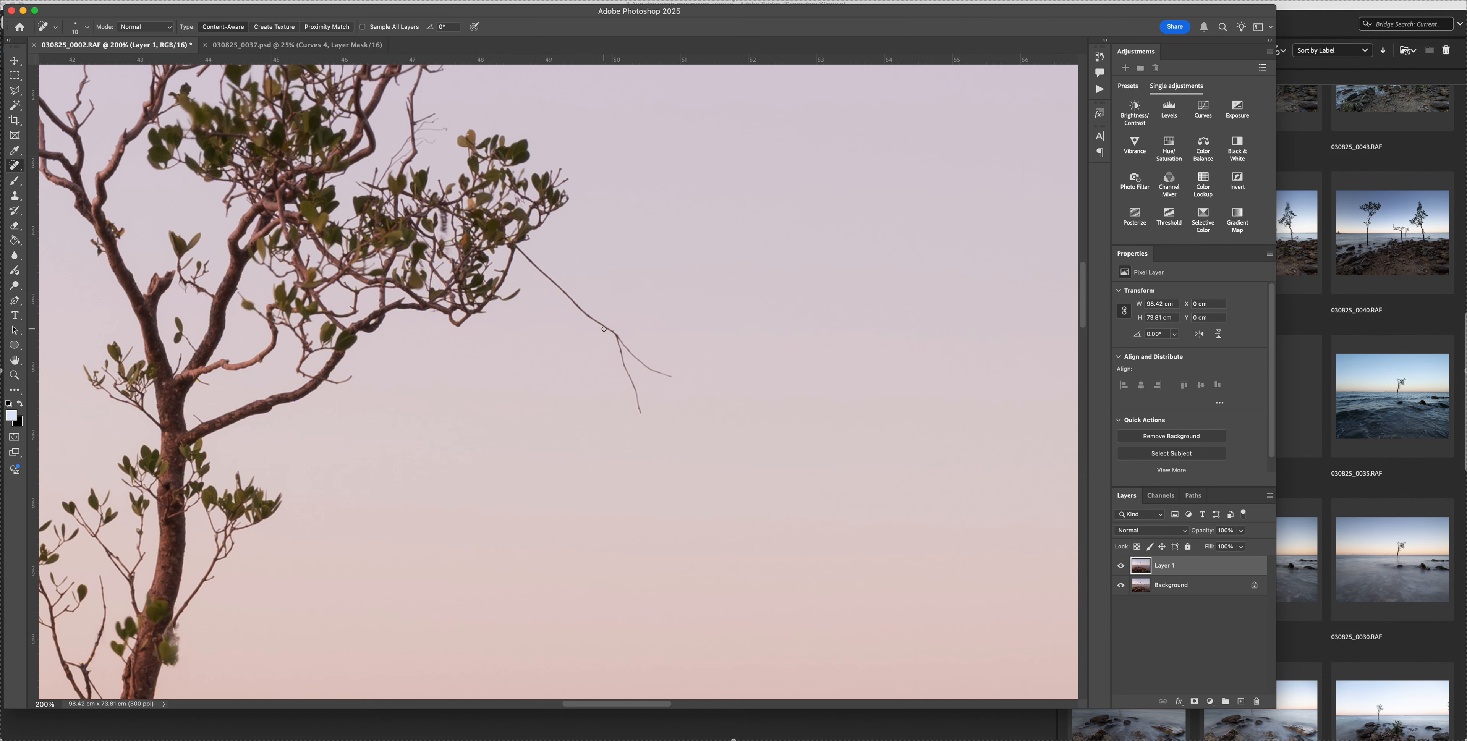
{"action": "key", "text": "super+0"}
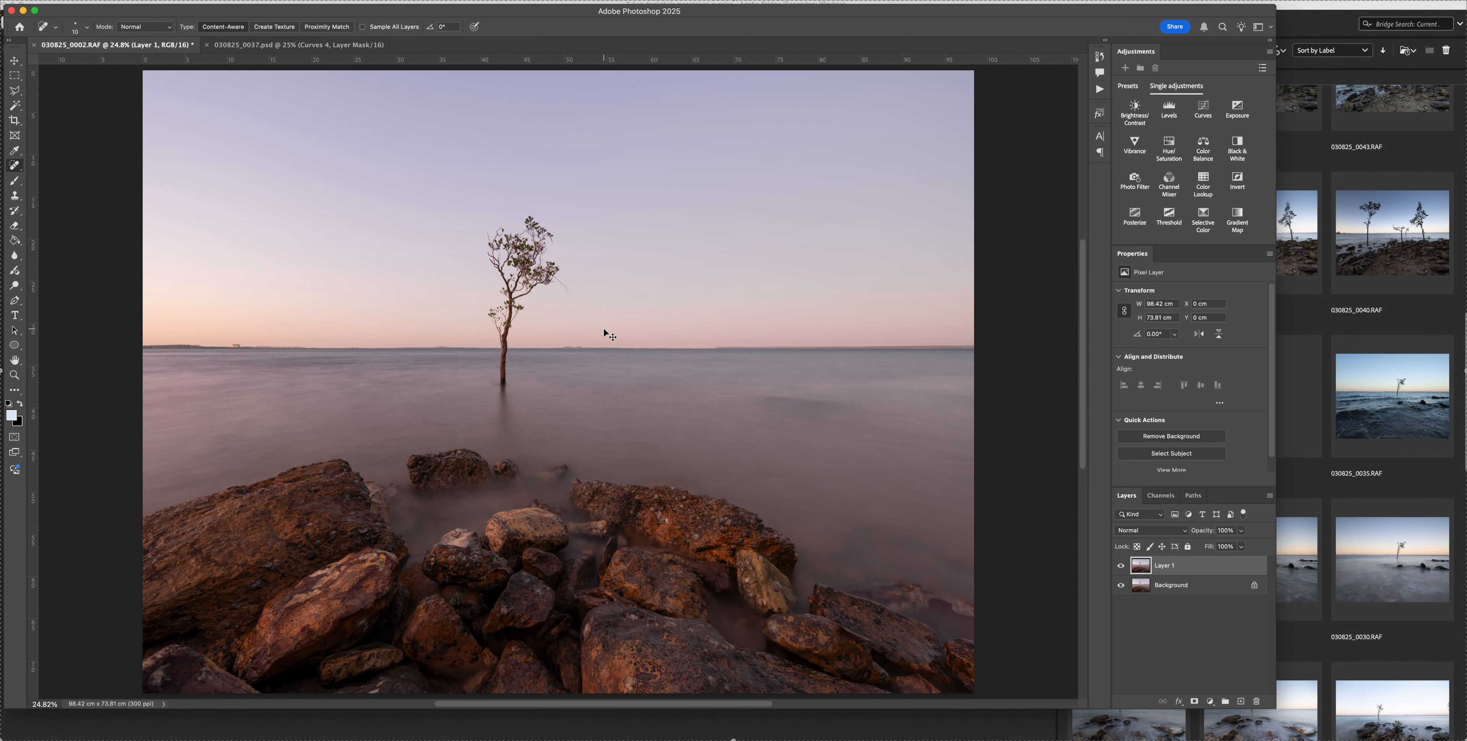
{"action": "key", "text": "super+minus"}
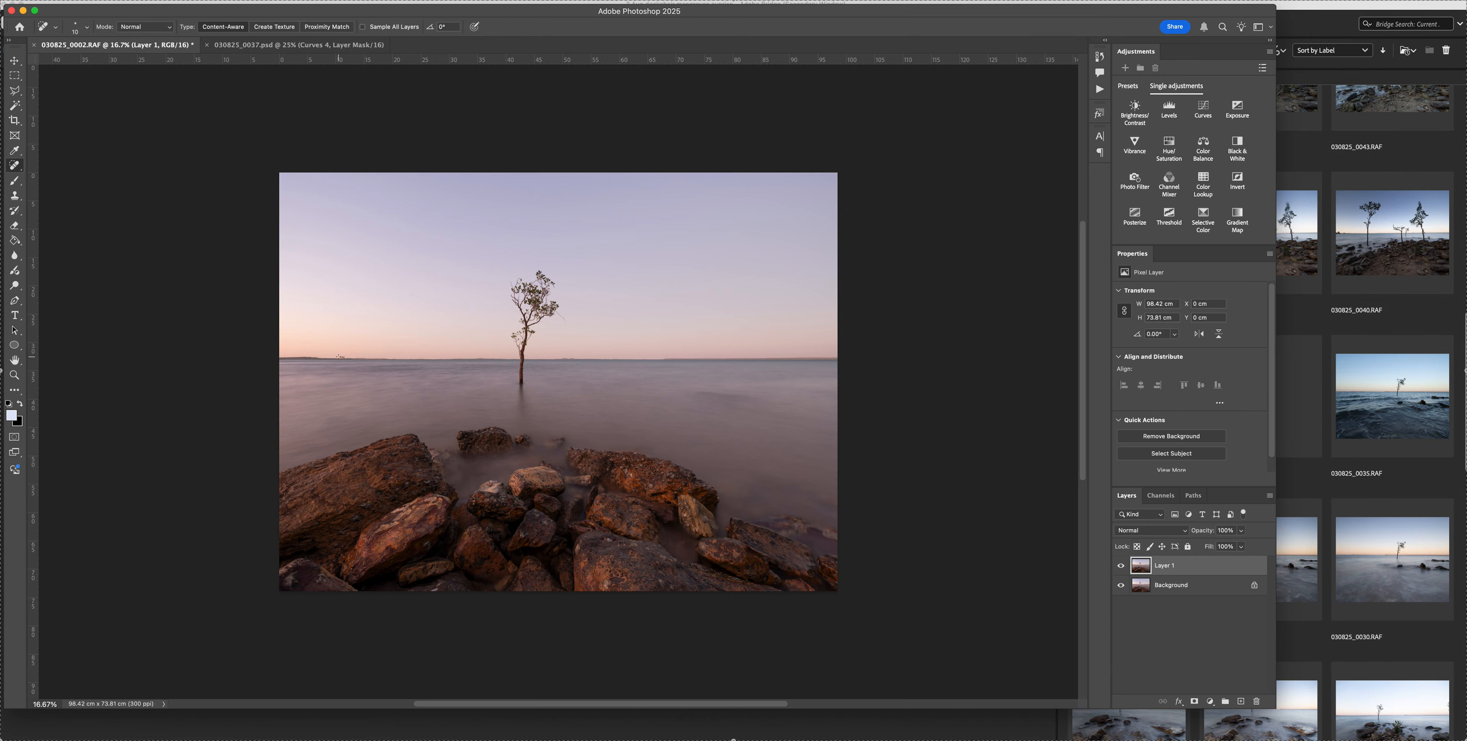
{"action": "key", "text": "super+1"}
{"action": "scroll", "coordinate": [333, 357], "scroll_direction": "left", "scroll_amount": 13}
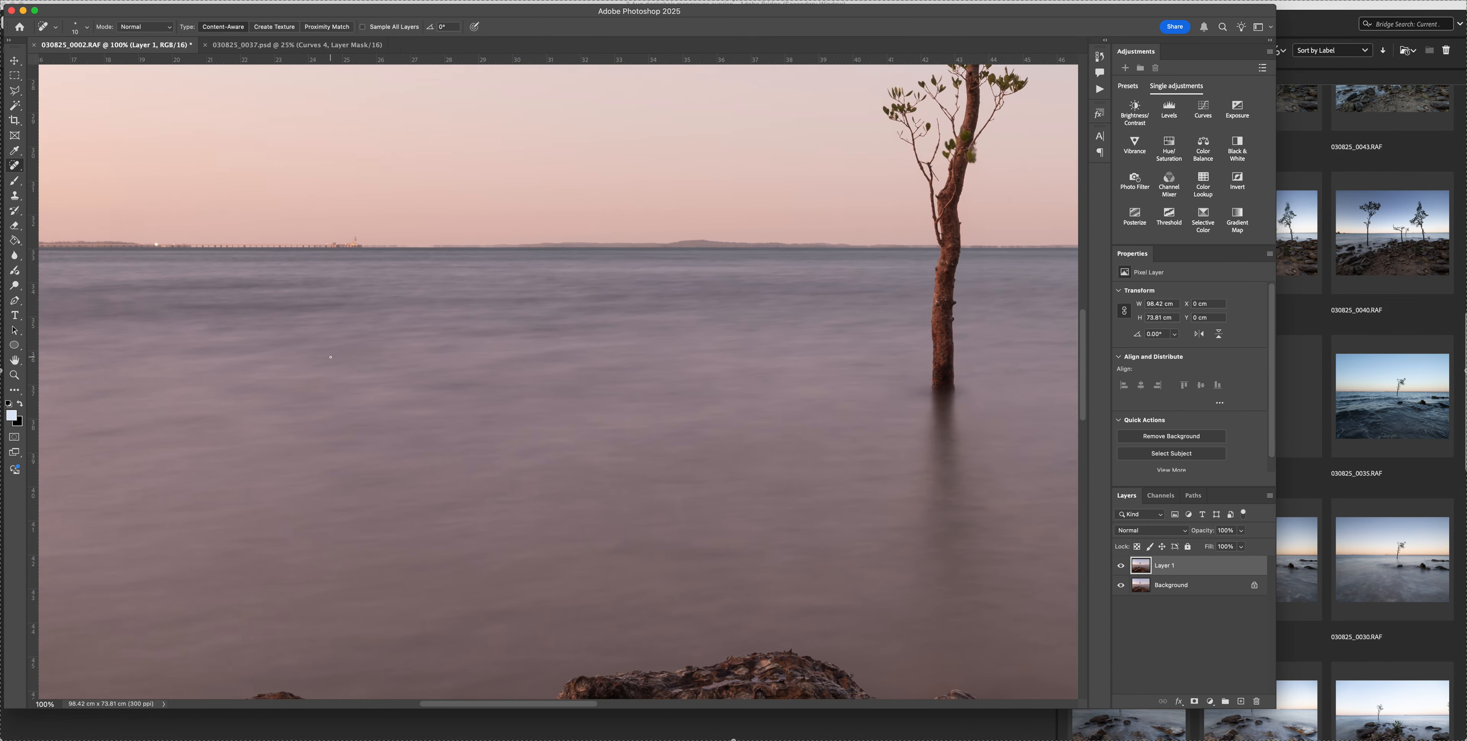
{"action": "scroll", "coordinate": [333, 357], "scroll_direction": "left", "scroll_amount": 6}
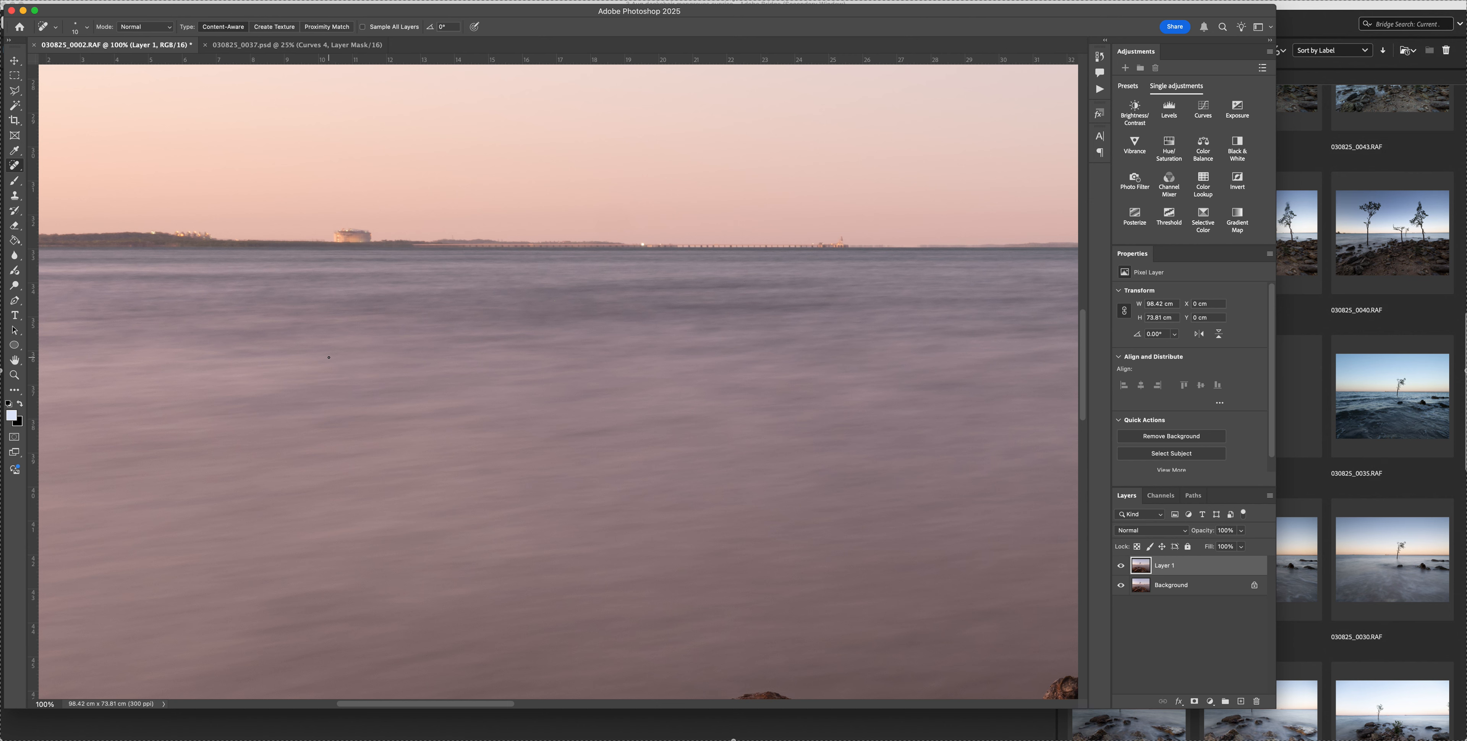
{"action": "scroll", "coordinate": [329, 357], "scroll_direction": "left", "scroll_amount": 2}
{"action": "scroll", "coordinate": [323, 358], "scroll_direction": "right", "scroll_amount": 5}
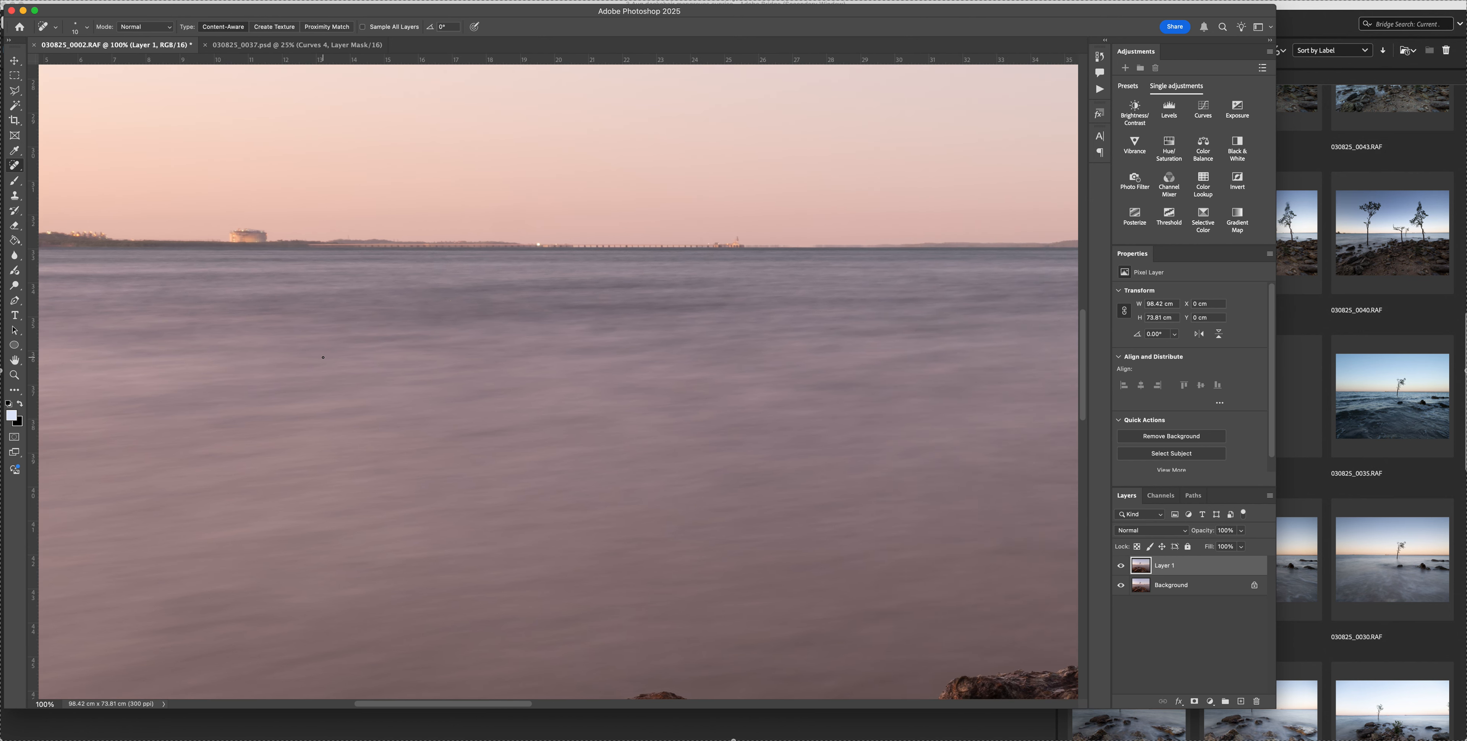
Save the retouched photo in Photoshop format as 030825_0002.psd in the shoot's existing folder
{"action": "key", "text": "super+0"}
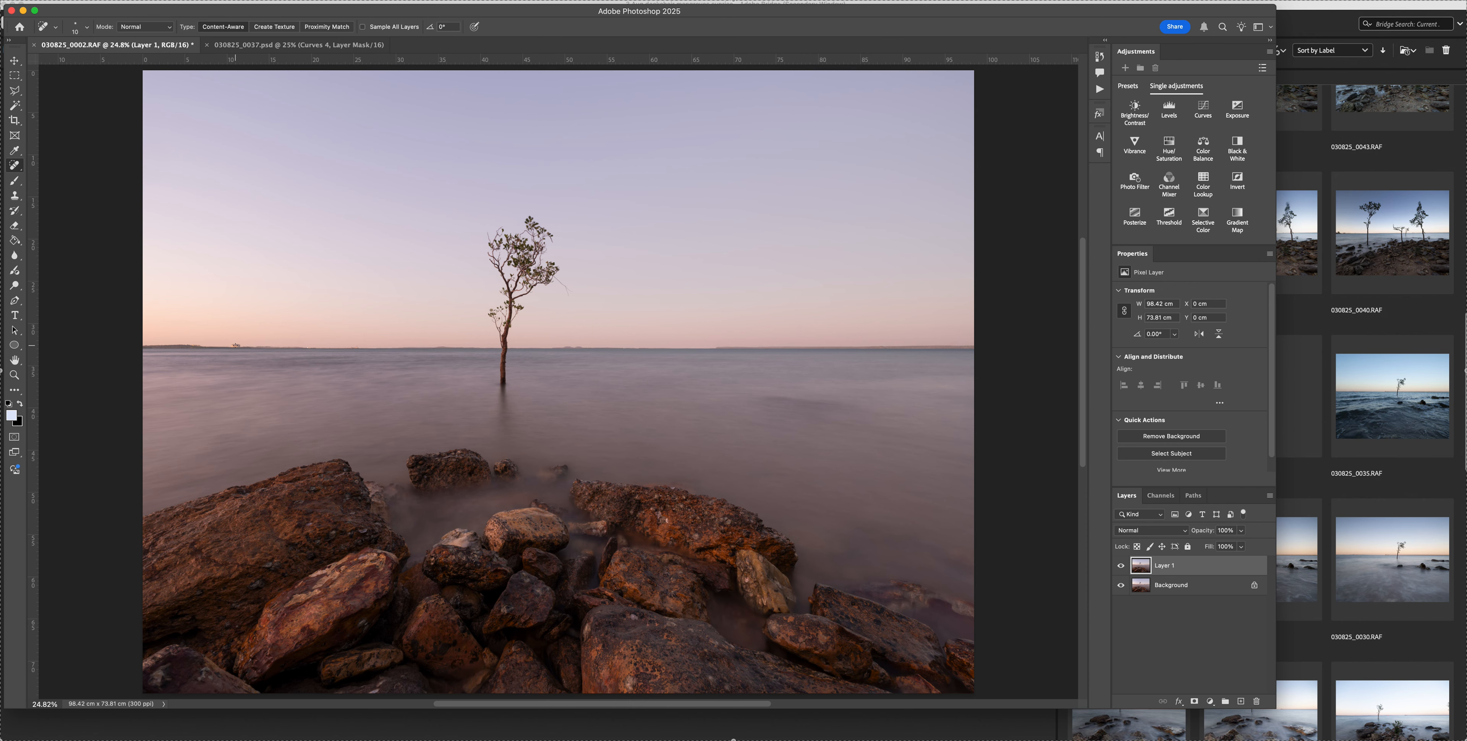
{"action": "key", "text": "super+s"}
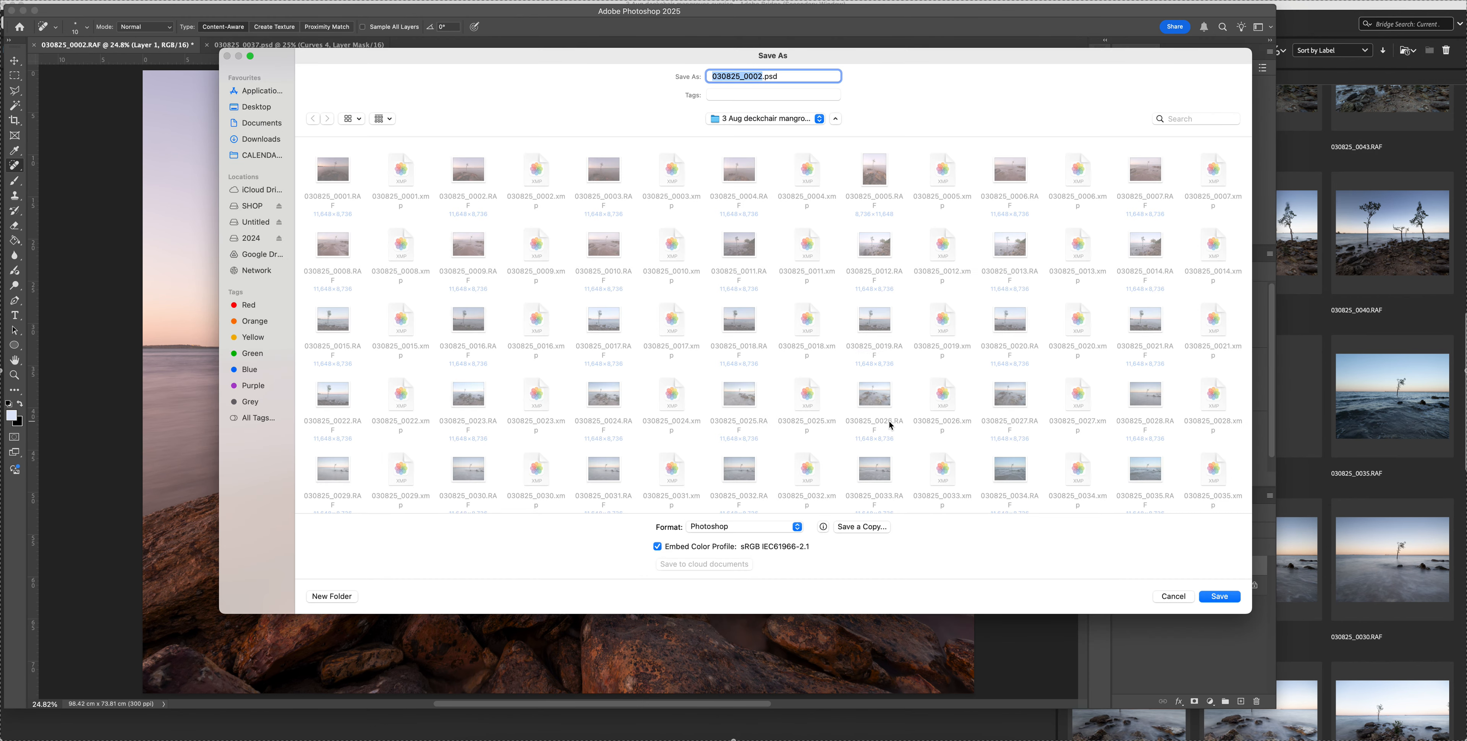
{"action": "key", "text": "Return"}
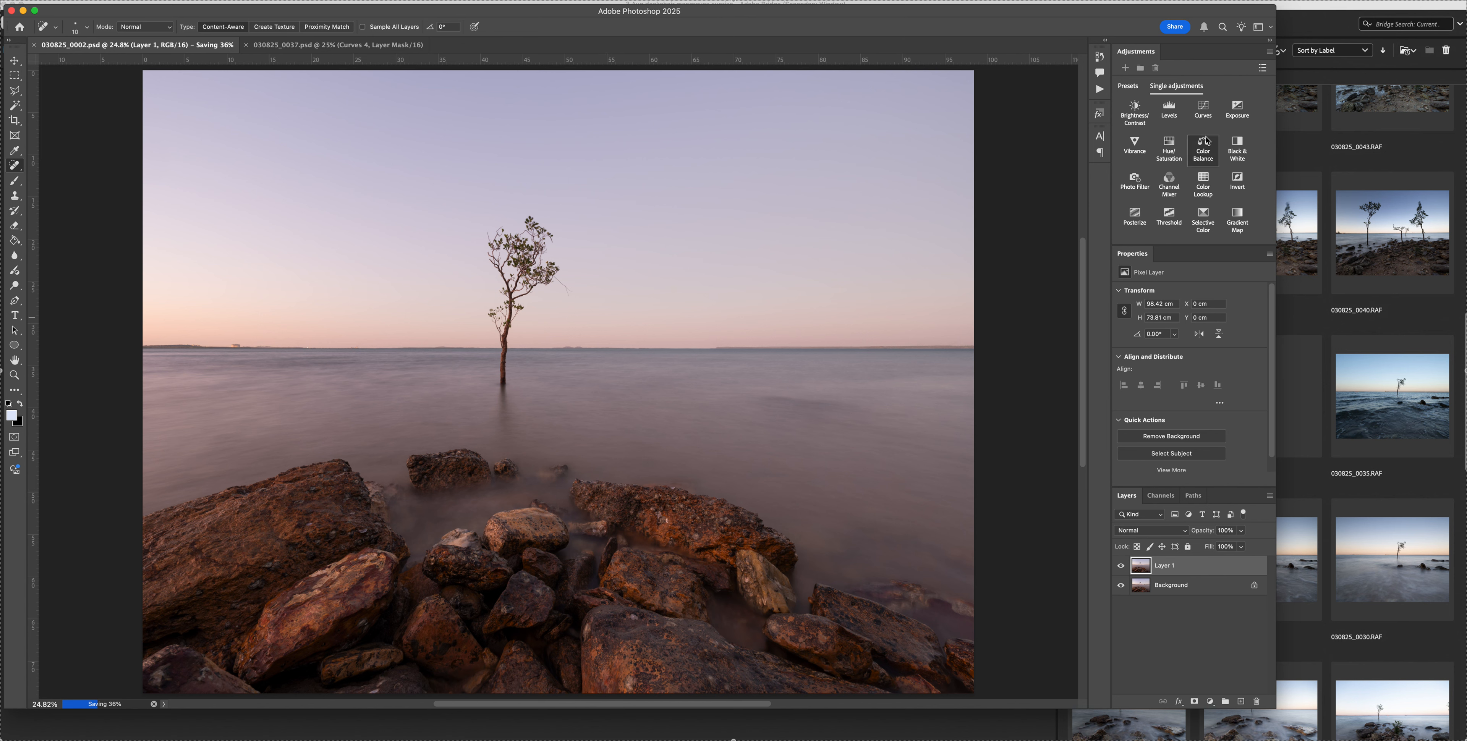
Add a brightening Curves adjustment layer with its white point pulled in, and mask the sky out with full-opacity black brush strokes
{"action": "left_click", "coordinate": [1203, 109]}
{"action": "left_click_drag", "start_coordinate": [1242, 321], "coordinate": [1234, 321]}
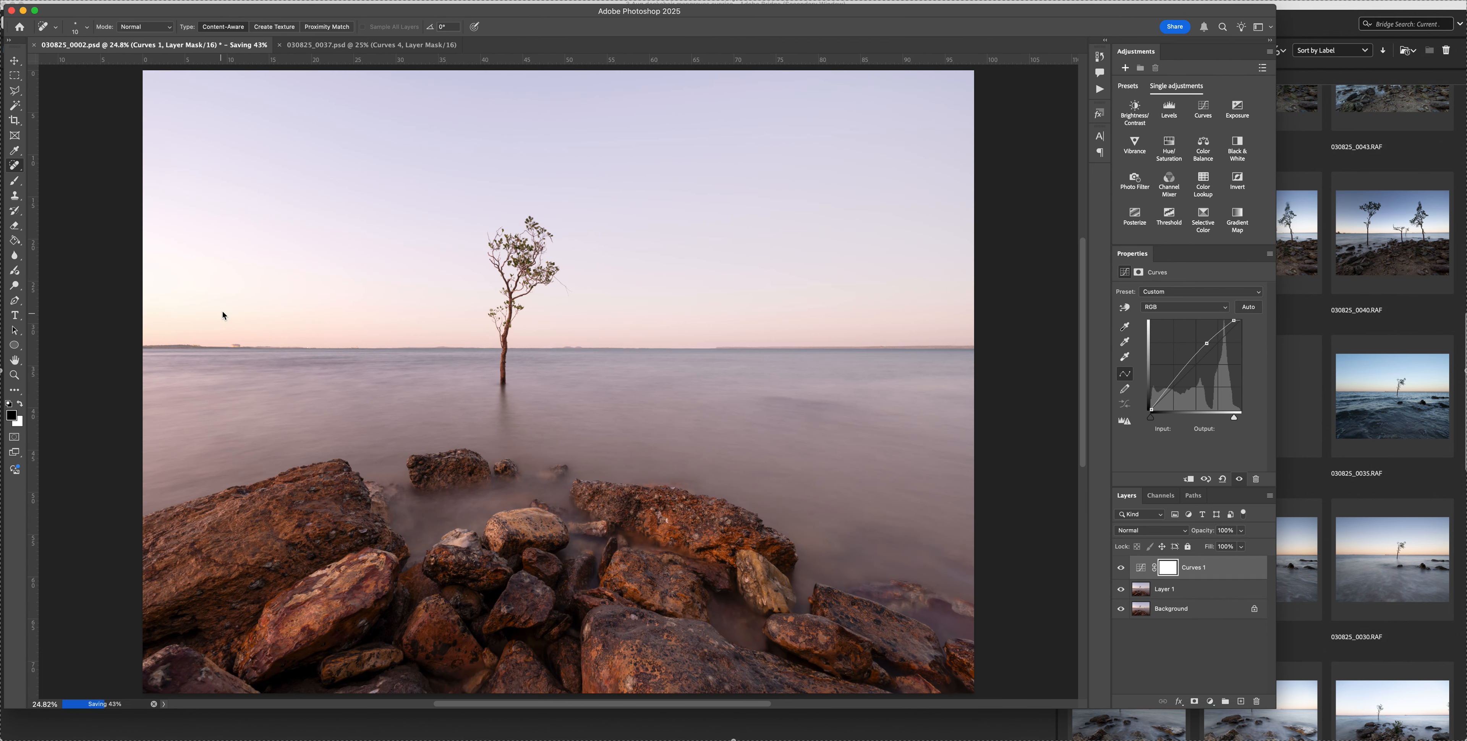
{"action": "key", "text": "b"}
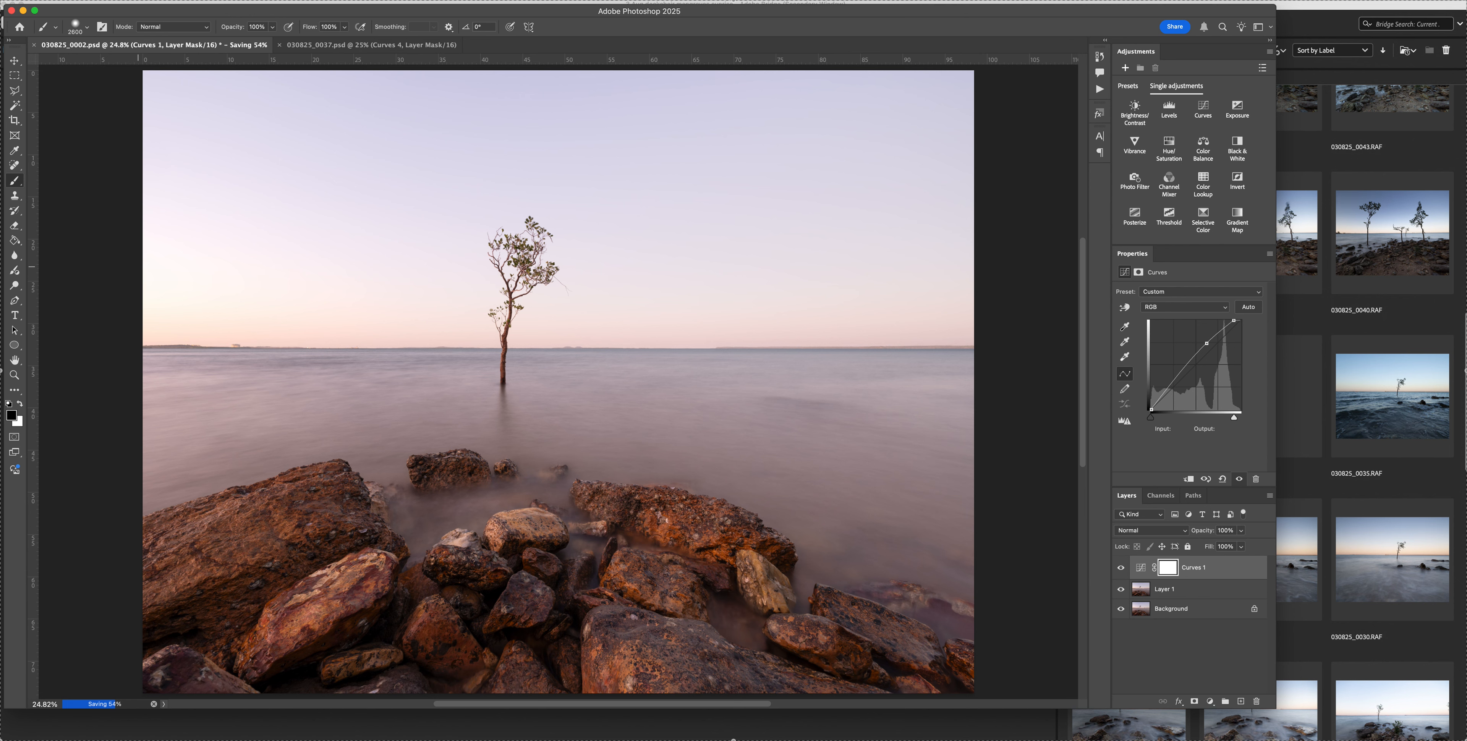
{"action": "mouse_move", "coordinate": [509, 267]}
{"action": "left_mouse_down"}
{"action": "mouse_move", "coordinate": [885, 262]}
{"action": "mouse_move", "coordinate": [1097, 279]}
{"action": "left_mouse_up"}
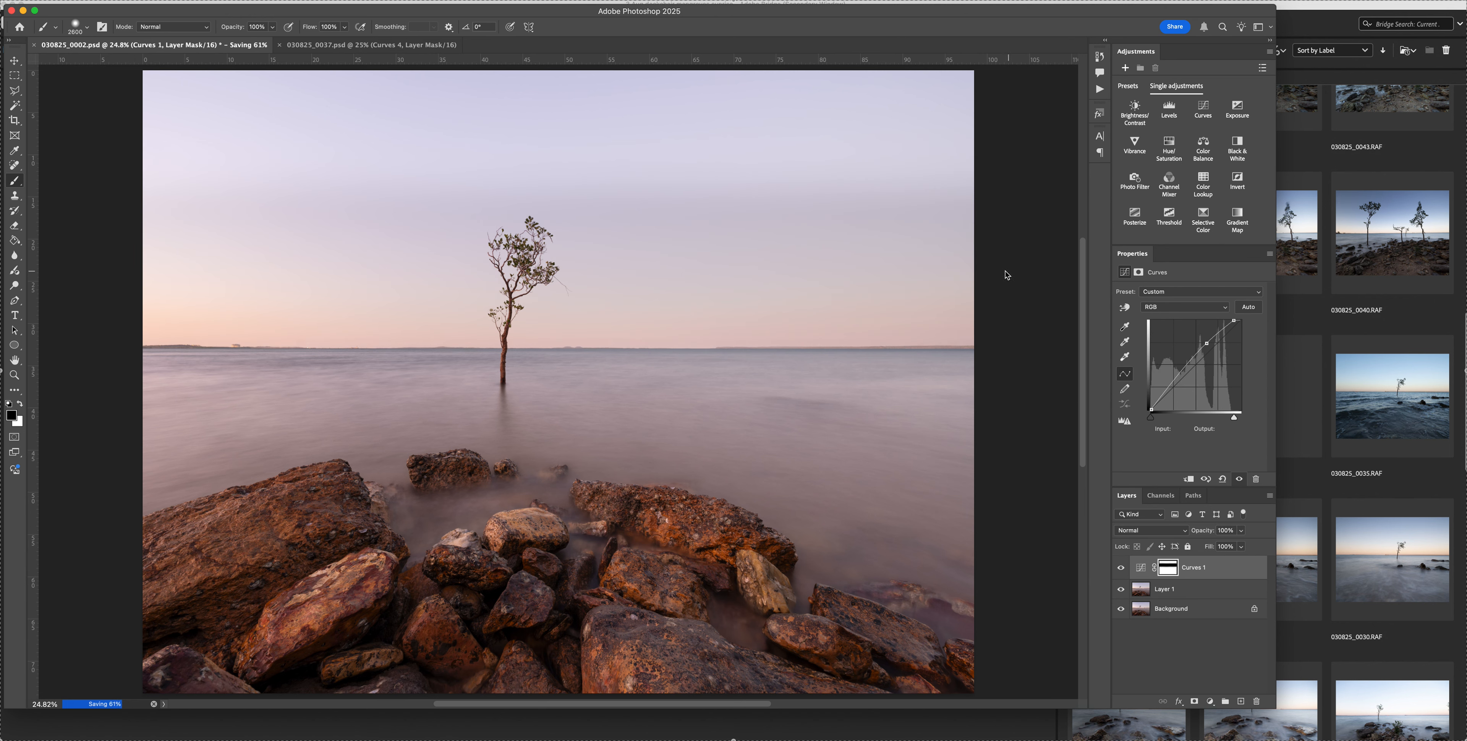
{"action": "mouse_move", "coordinate": [975, 196]}
{"action": "left_mouse_down"}
{"action": "mouse_move", "coordinate": [741, 137]}
{"action": "mouse_move", "coordinate": [65, 159]}
{"action": "left_mouse_up"}
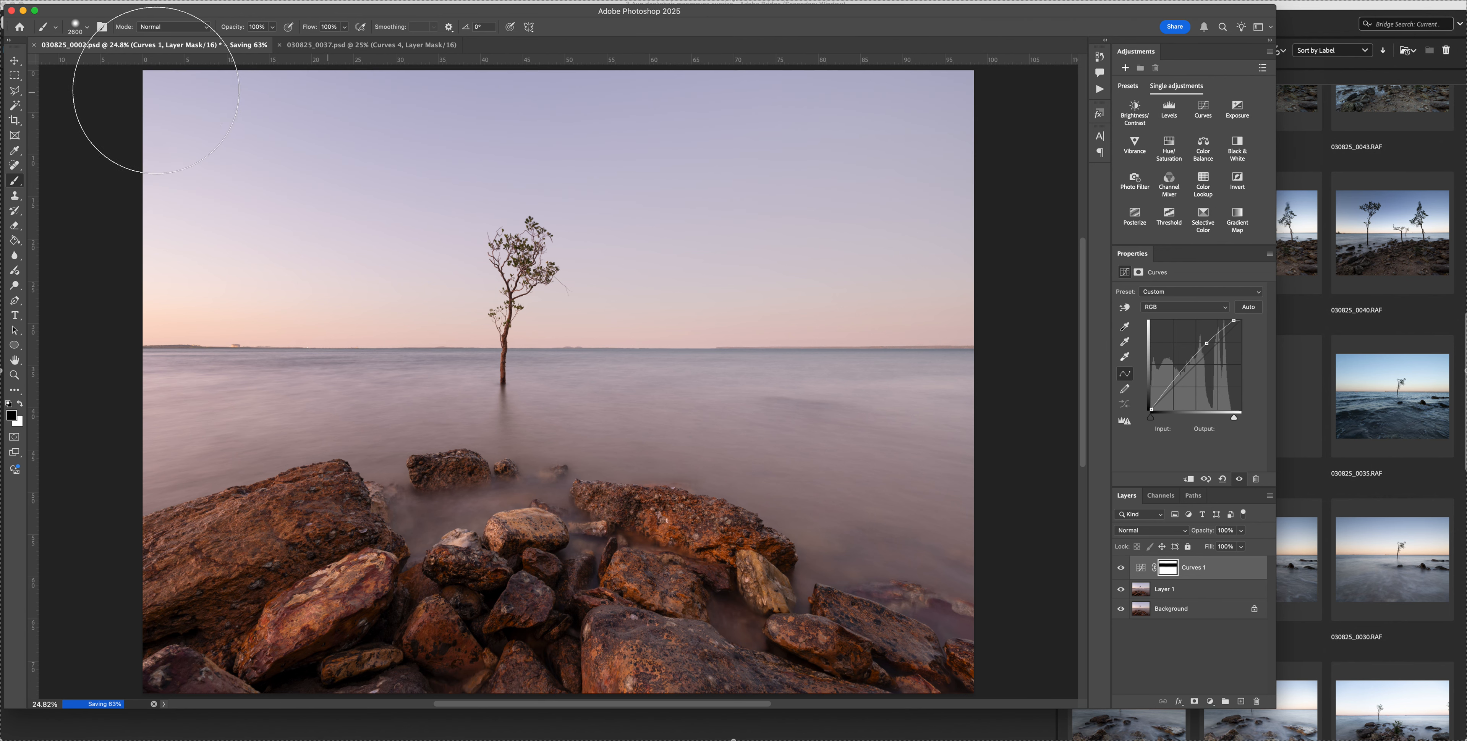
Paint white softly across the upper sky on the Curves 1 mask at 30% brush opacity, reducing the opacity to 10%
{"action": "key", "text": "3"}
{"action": "key", "text": "x"}
{"action": "left_click_drag", "start_coordinate": [529, 98], "coordinate": [1056, 99]}
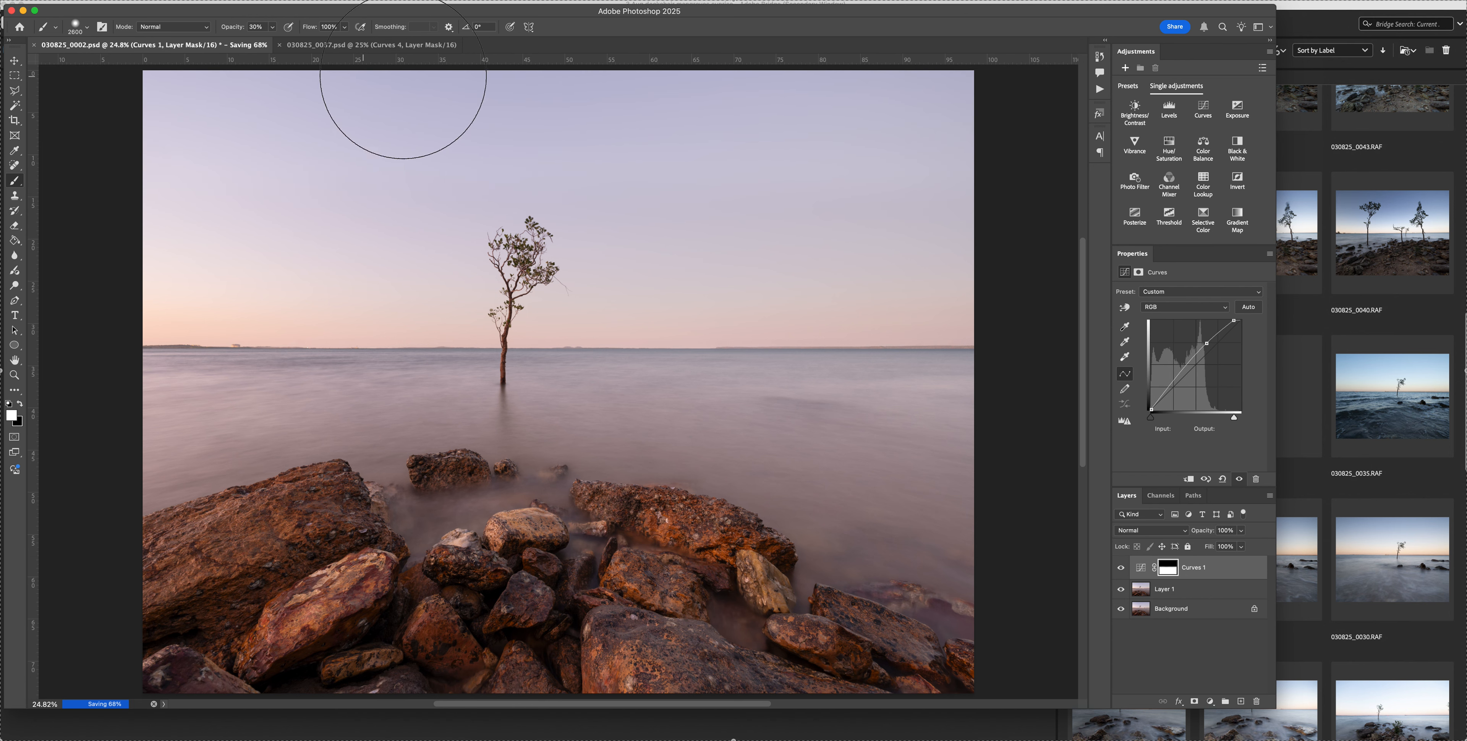
{"action": "key", "text": "2"}
{"action": "key", "text": "1"}
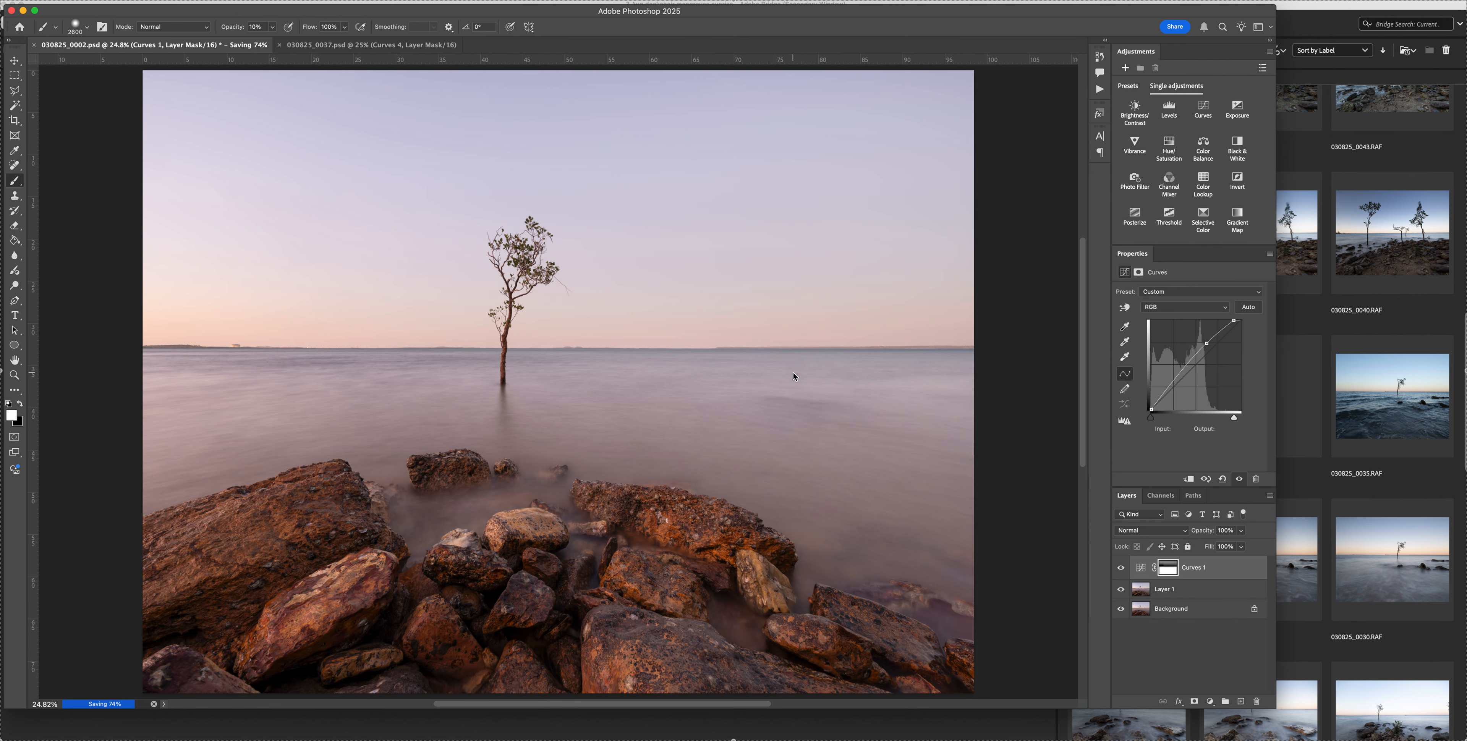
Add a second Curves adjustment layer and lift the darker tones by raising a curve point at input 77
{"action": "scroll", "coordinate": [791, 398], "scroll_direction": "down", "scroll_amount": 1}
{"action": "key", "text": "super+minus"}
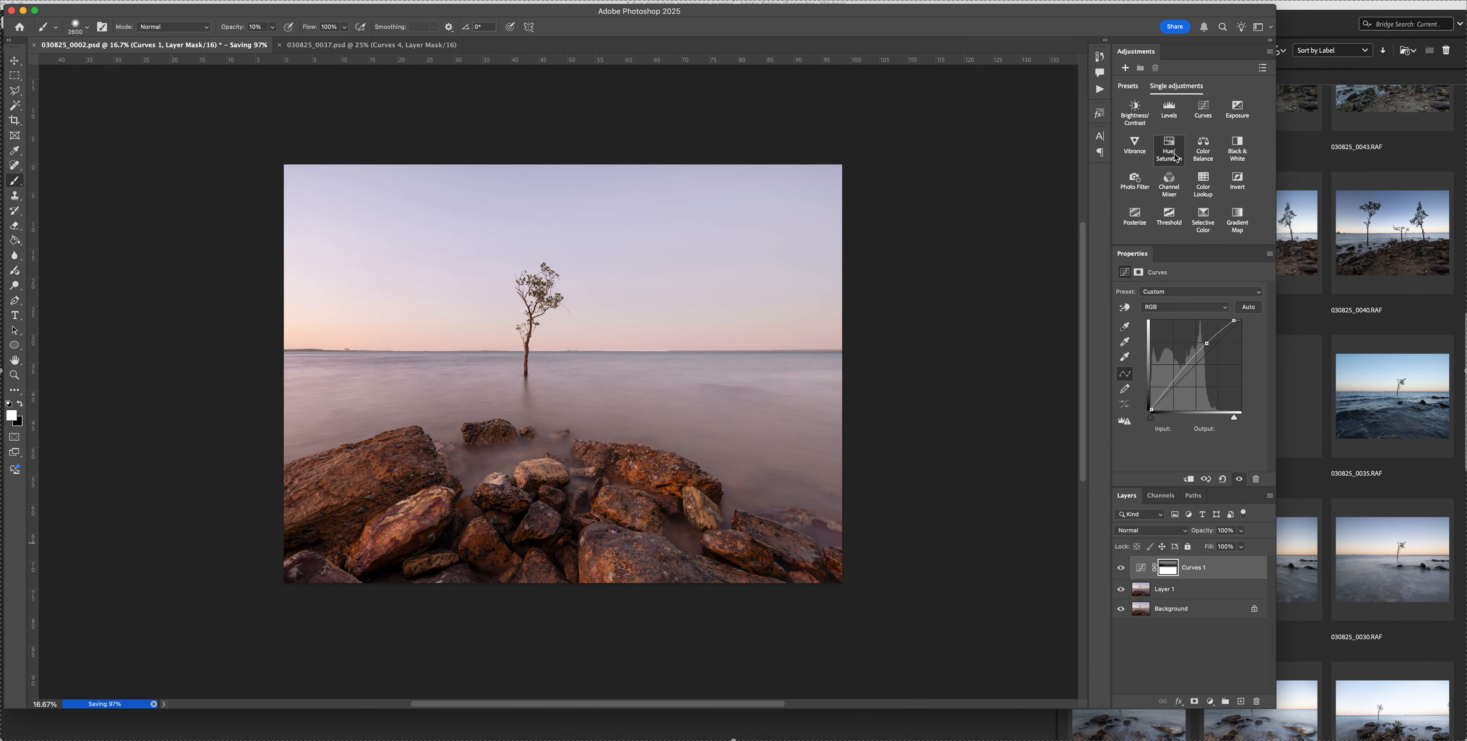
{"action": "left_click", "coordinate": [1210, 125]}
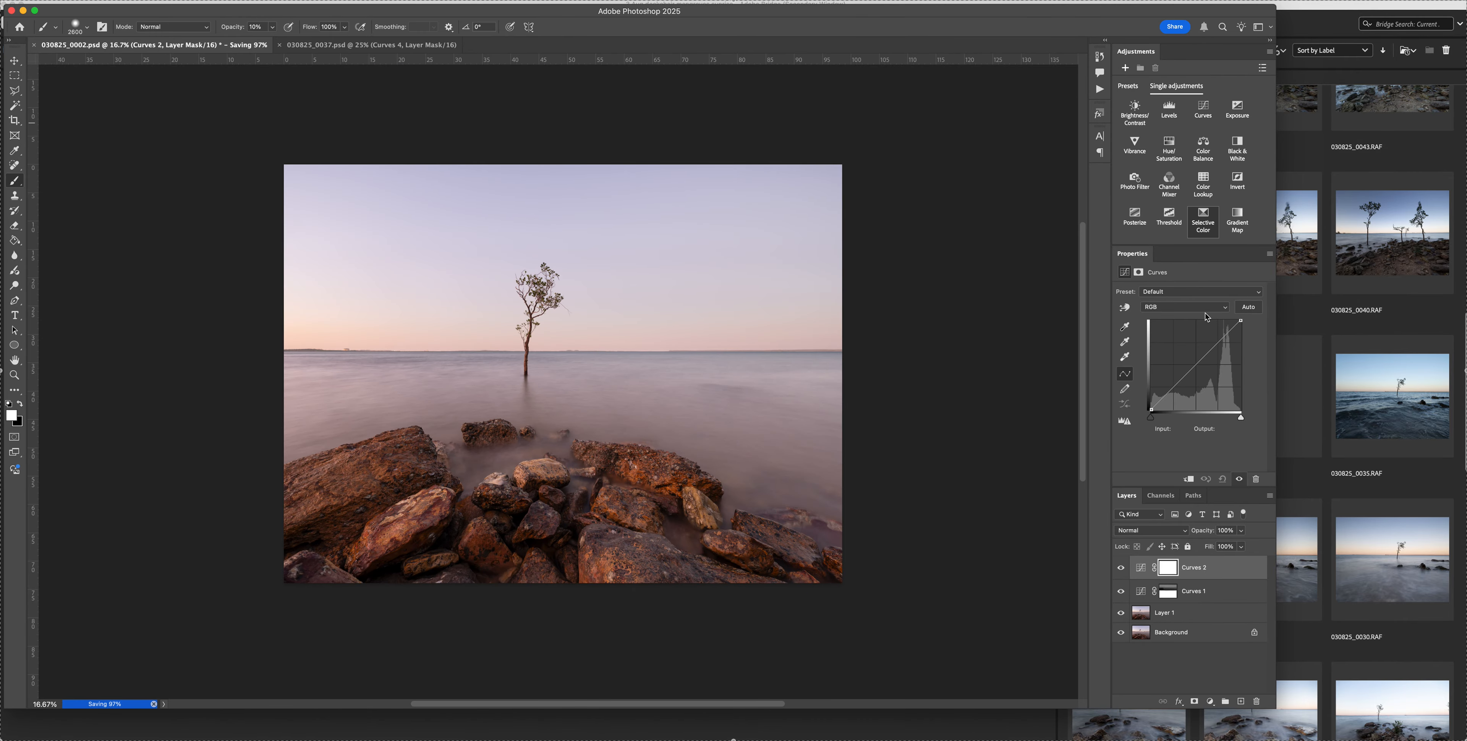
{"action": "left_click", "coordinate": [1182, 378]}
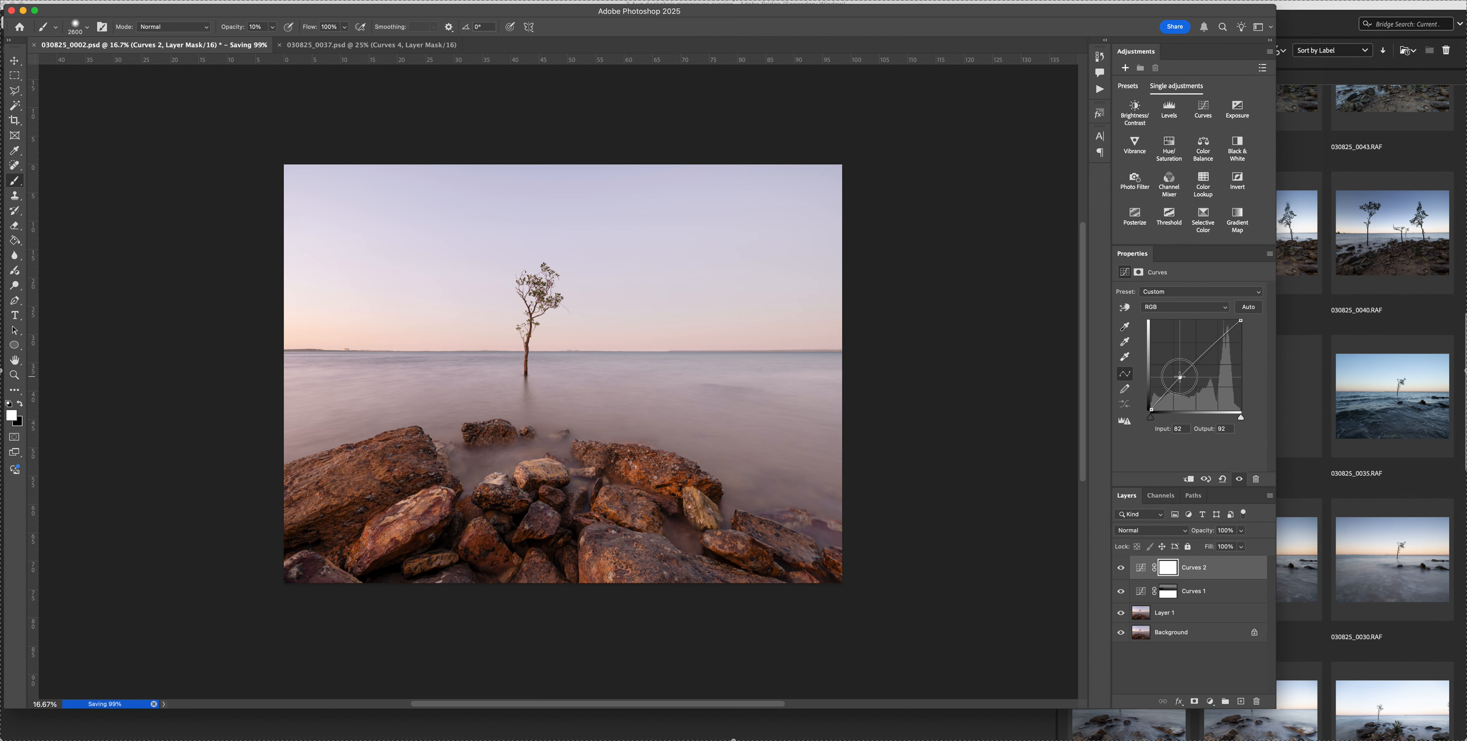
{"action": "left_click_drag", "start_coordinate": [1180, 378], "coordinate": [1177, 376]}
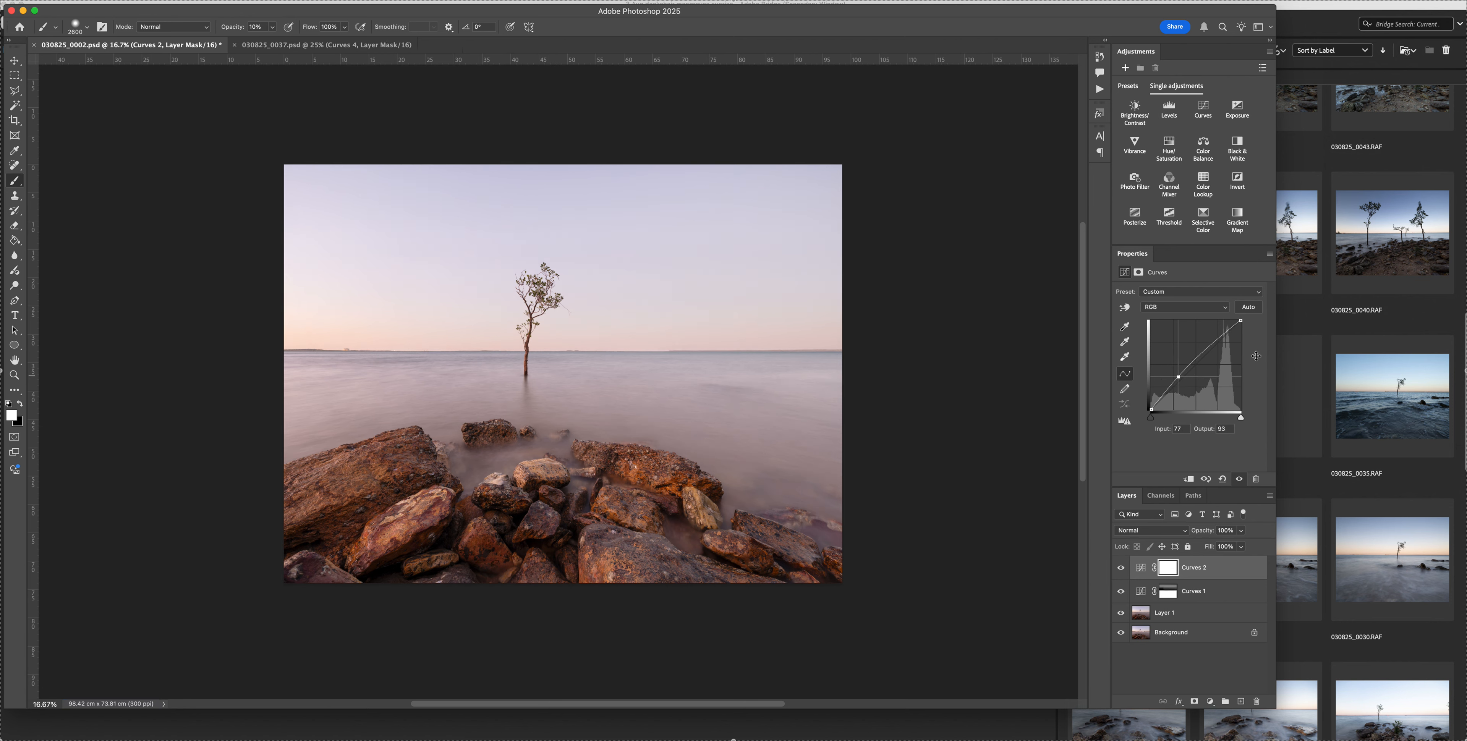
Fill the Curves 2 layer mask with black at 100% opacity in Normal mode
{"action": "left_click", "coordinate": [129, 0]}
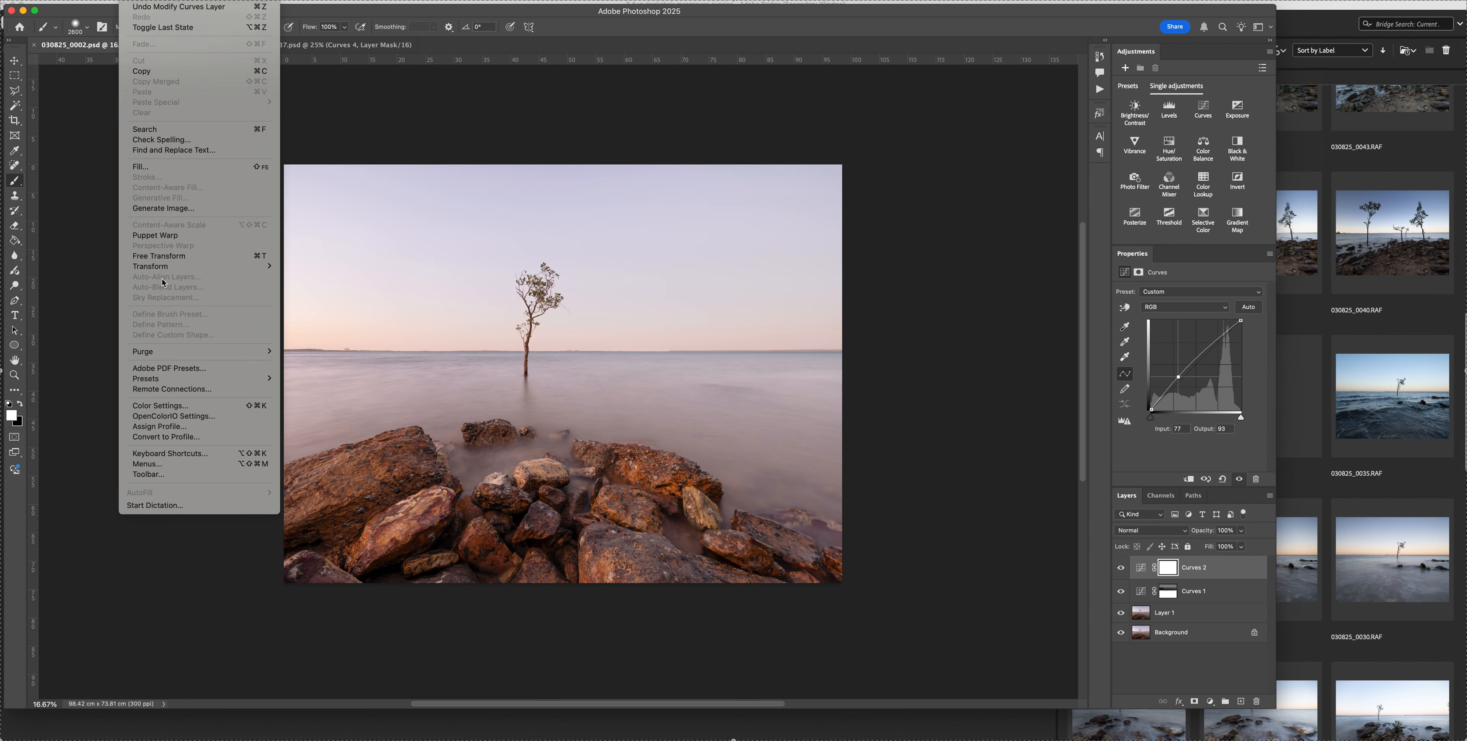
{"action": "left_click", "coordinate": [150, 169]}
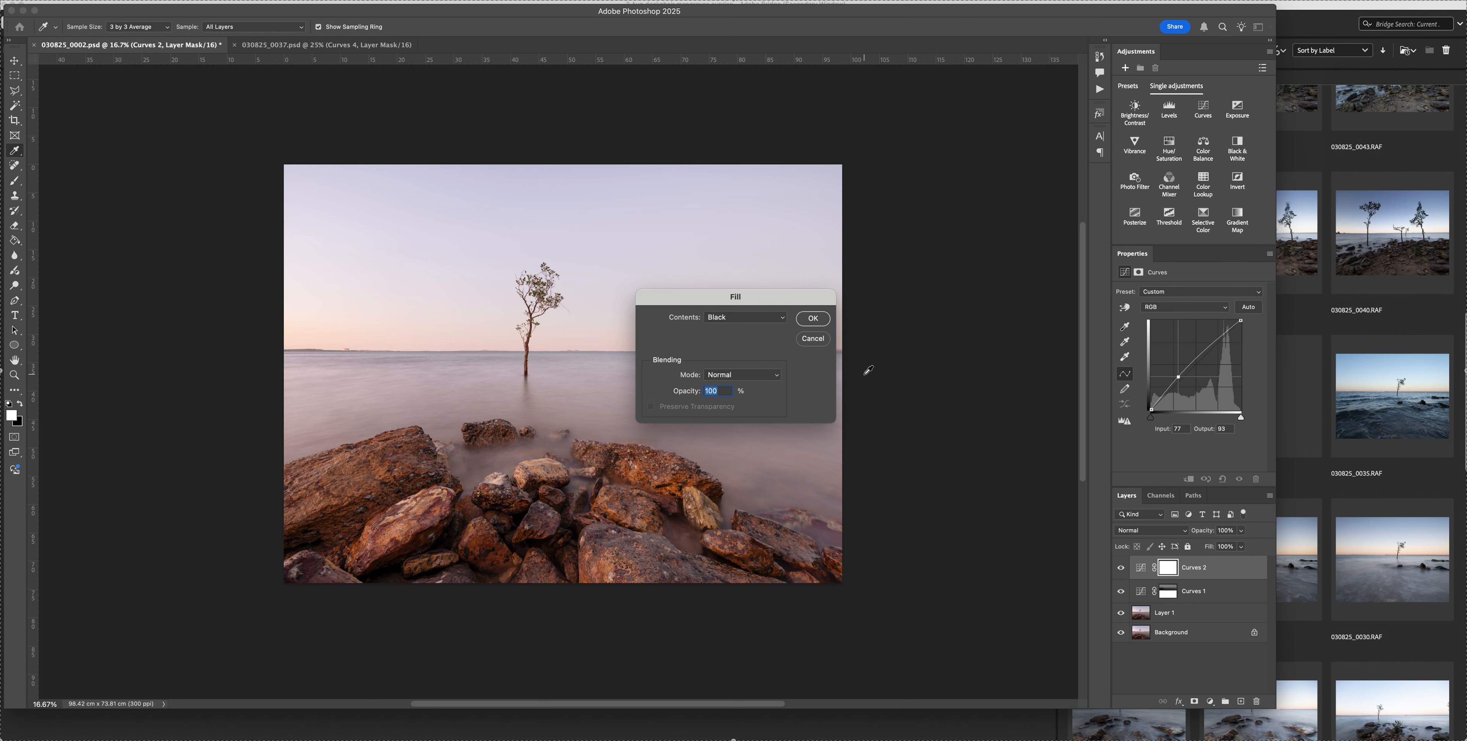
{"action": "left_click", "coordinate": [812, 321]}
Paint white over the foreground rocks on the Curves 2 mask at 100% and 80% brush opacity, then lower the opacity to 40%
{"action": "key", "text": "0"}
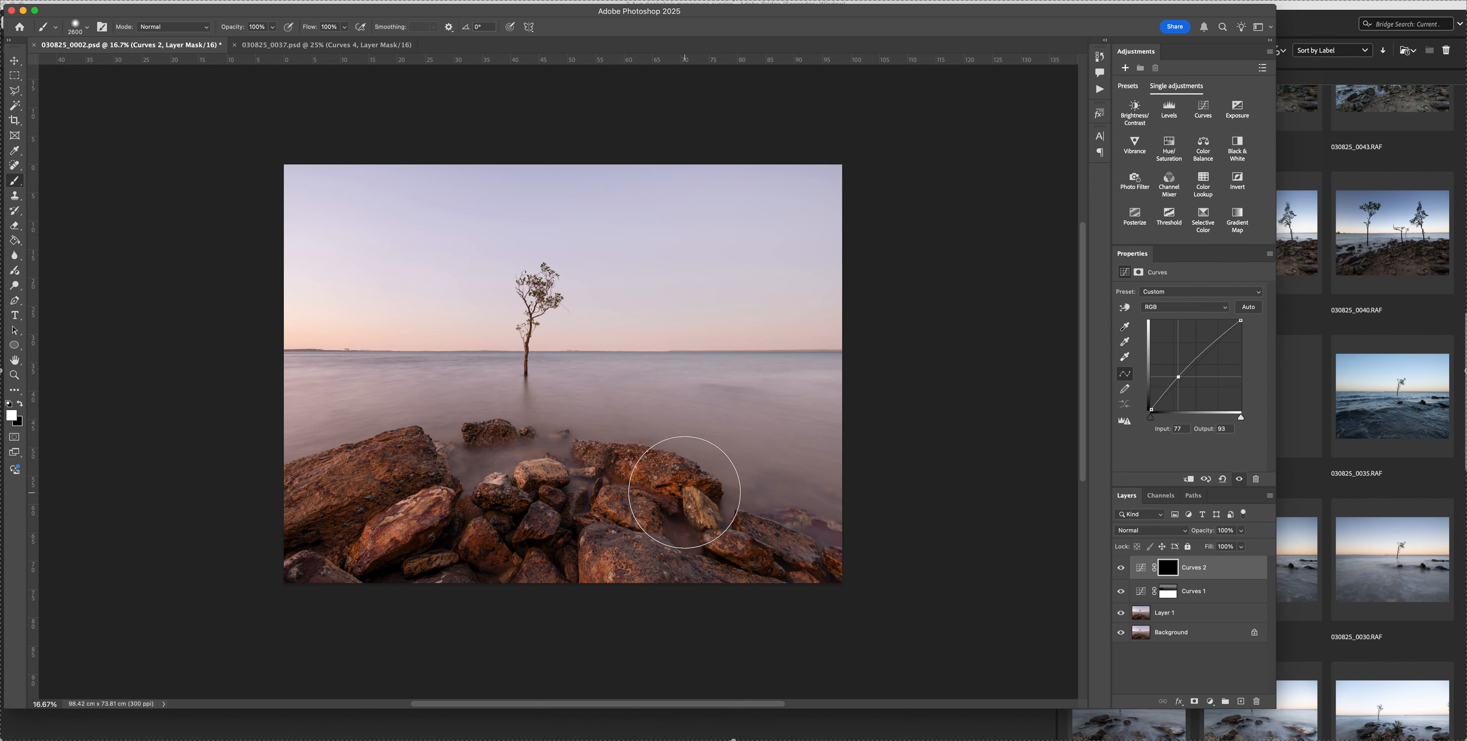
{"action": "left_click", "coordinate": [620, 545]}
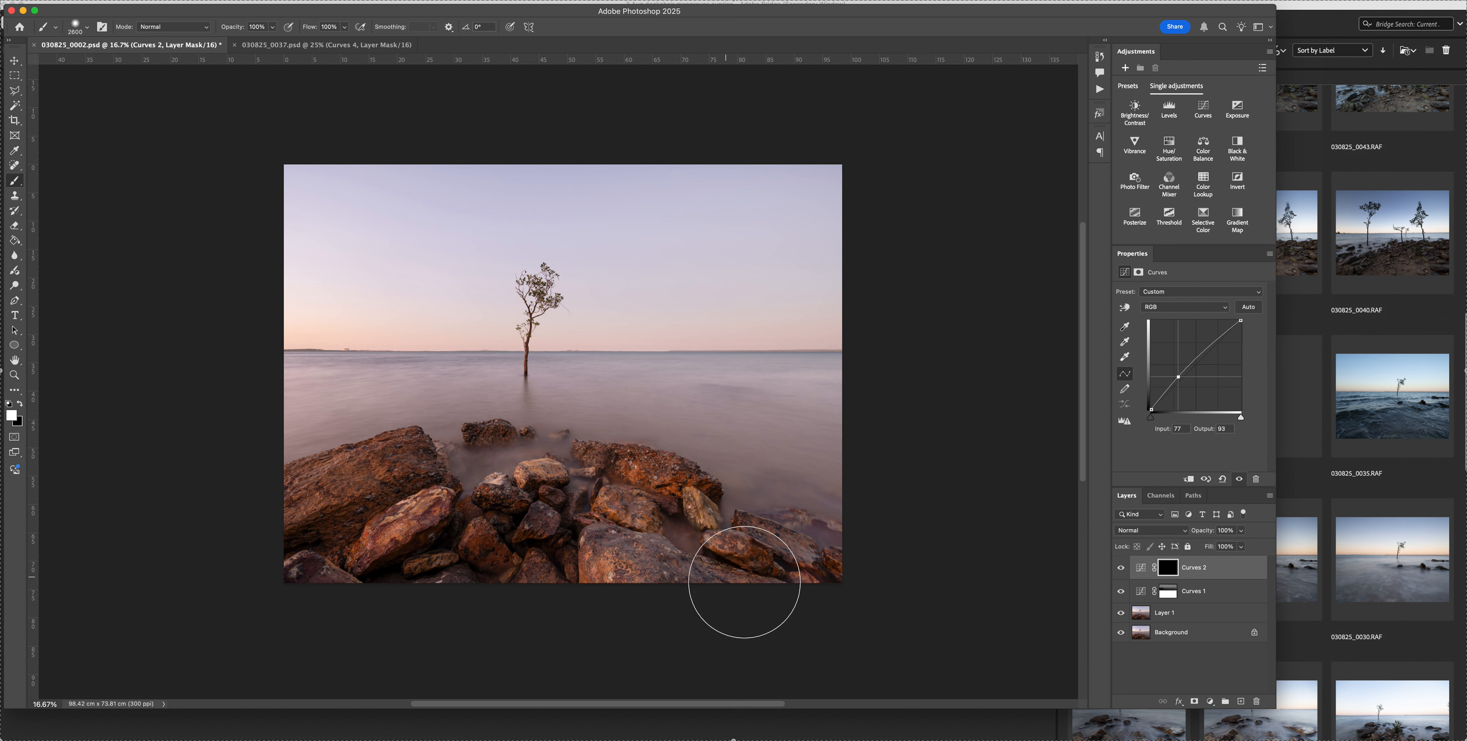
{"action": "key", "text": "8"}
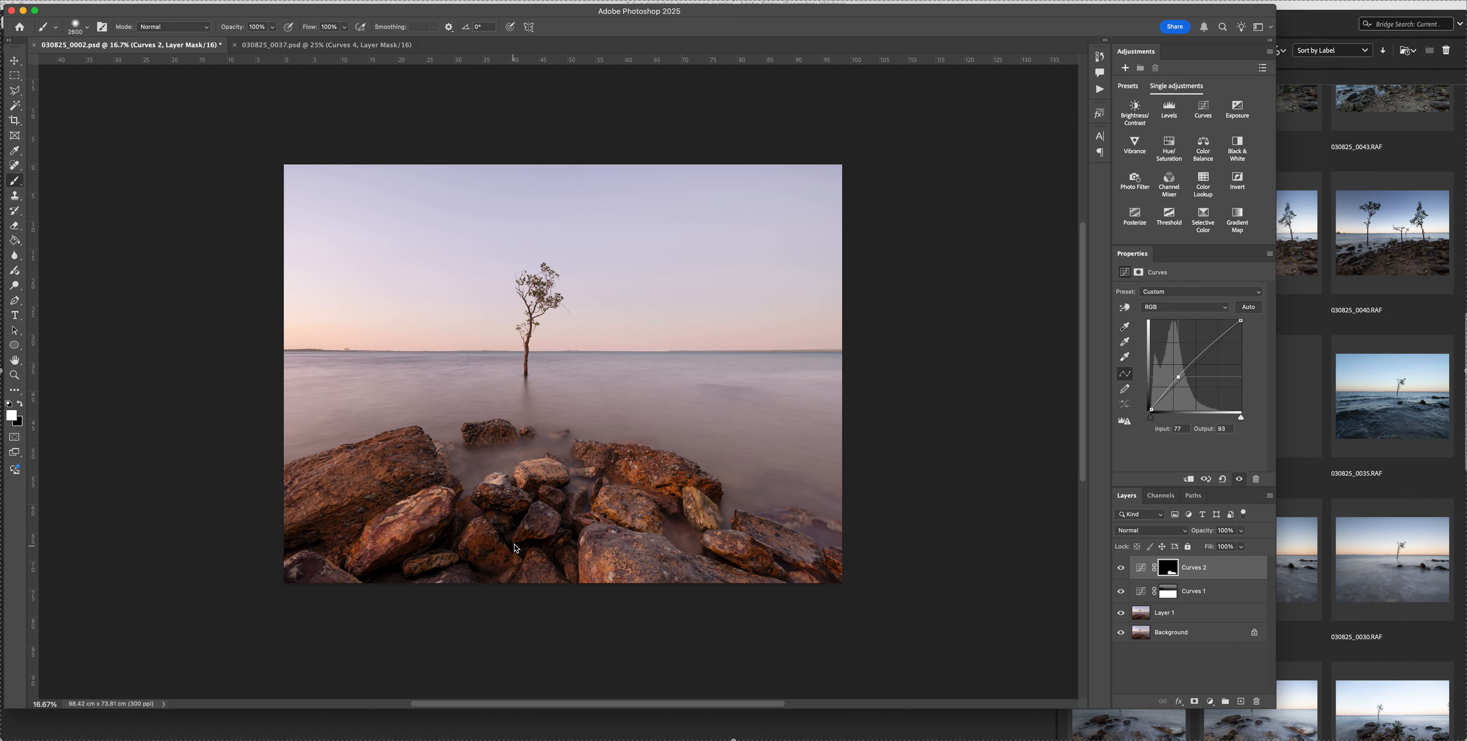
{"action": "left_click_drag", "start_coordinate": [423, 491], "coordinate": [380, 490]}
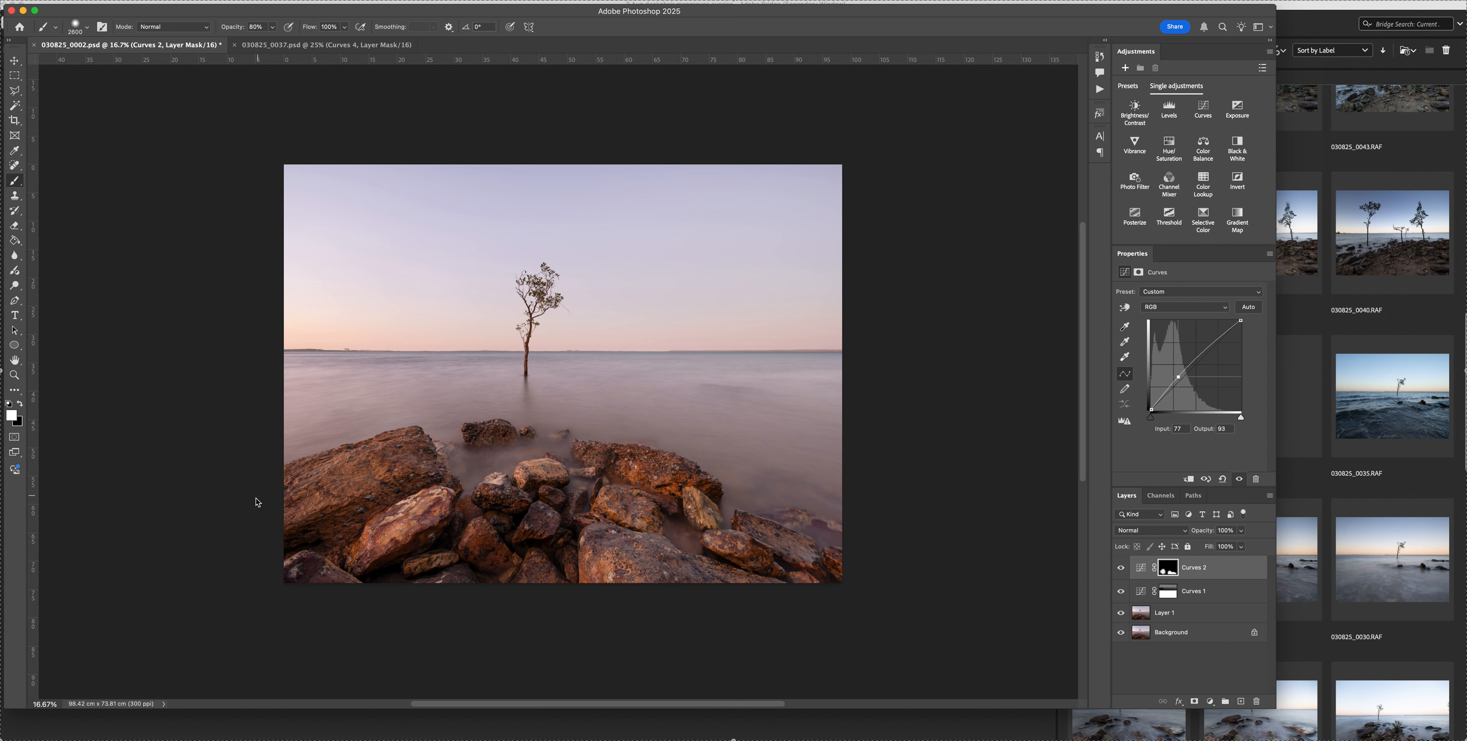
{"action": "left_click_drag", "start_coordinate": [513, 508], "coordinate": [545, 505]}
{"action": "left_click", "coordinate": [582, 490]}
{"action": "key", "text": "4"}
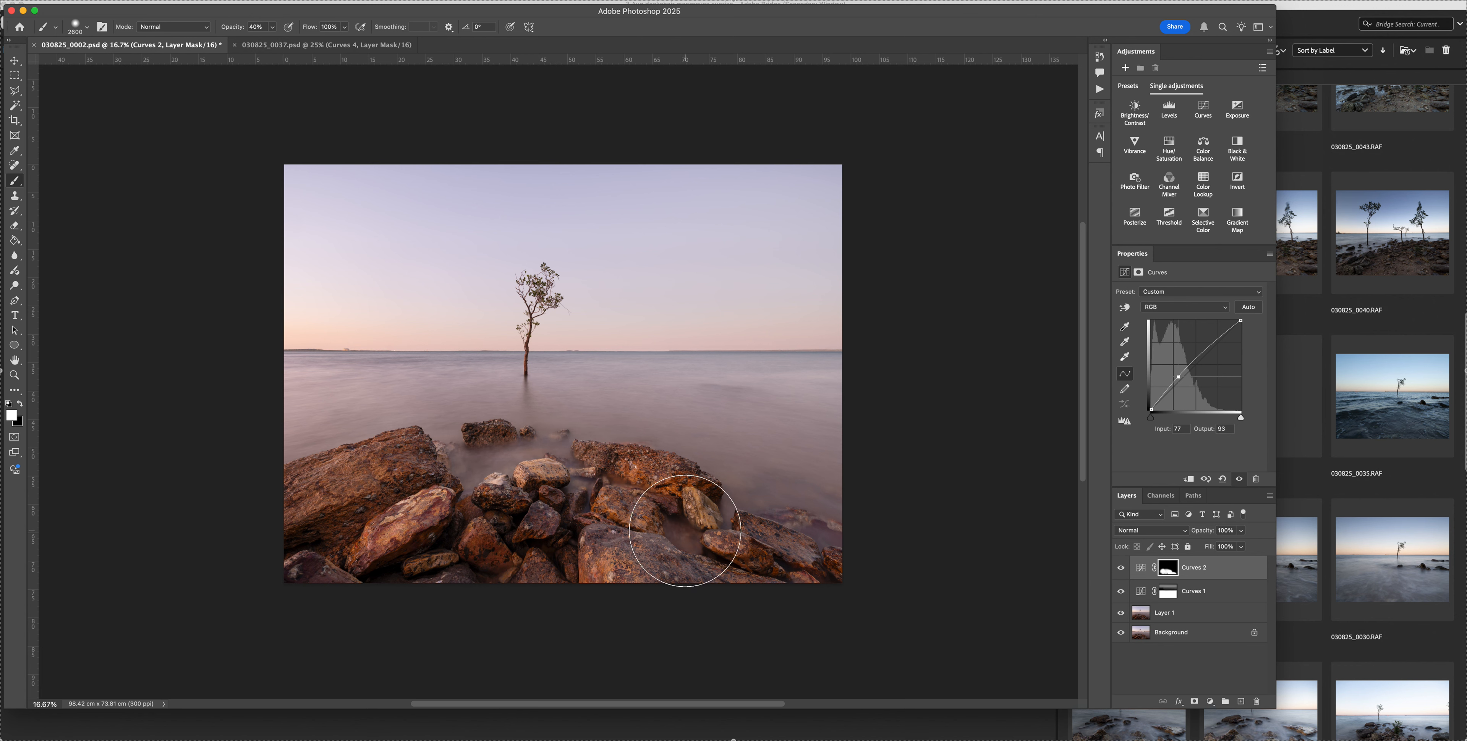
Set a 3000 px black brush at 20% opacity for the Curves 2 mask and compare the image with and without the layer
{"action": "key", "text": "bracketright"}
{"action": "key", "text": "bracketright"}
{"action": "key", "text": "bracketright"}
{"action": "key", "text": "bracketright"}
{"action": "key", "text": "x"}
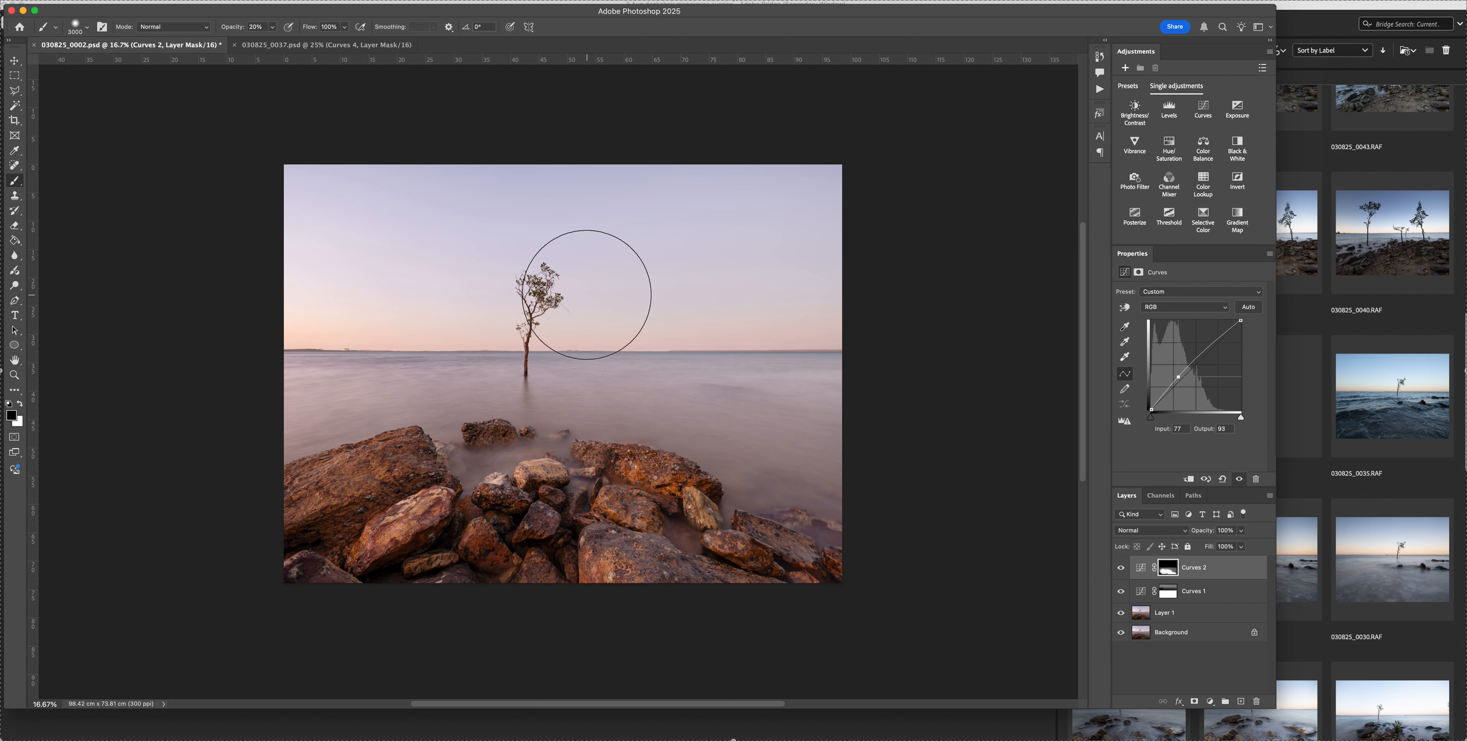
{"action": "left_click", "coordinate": [1120, 570]}
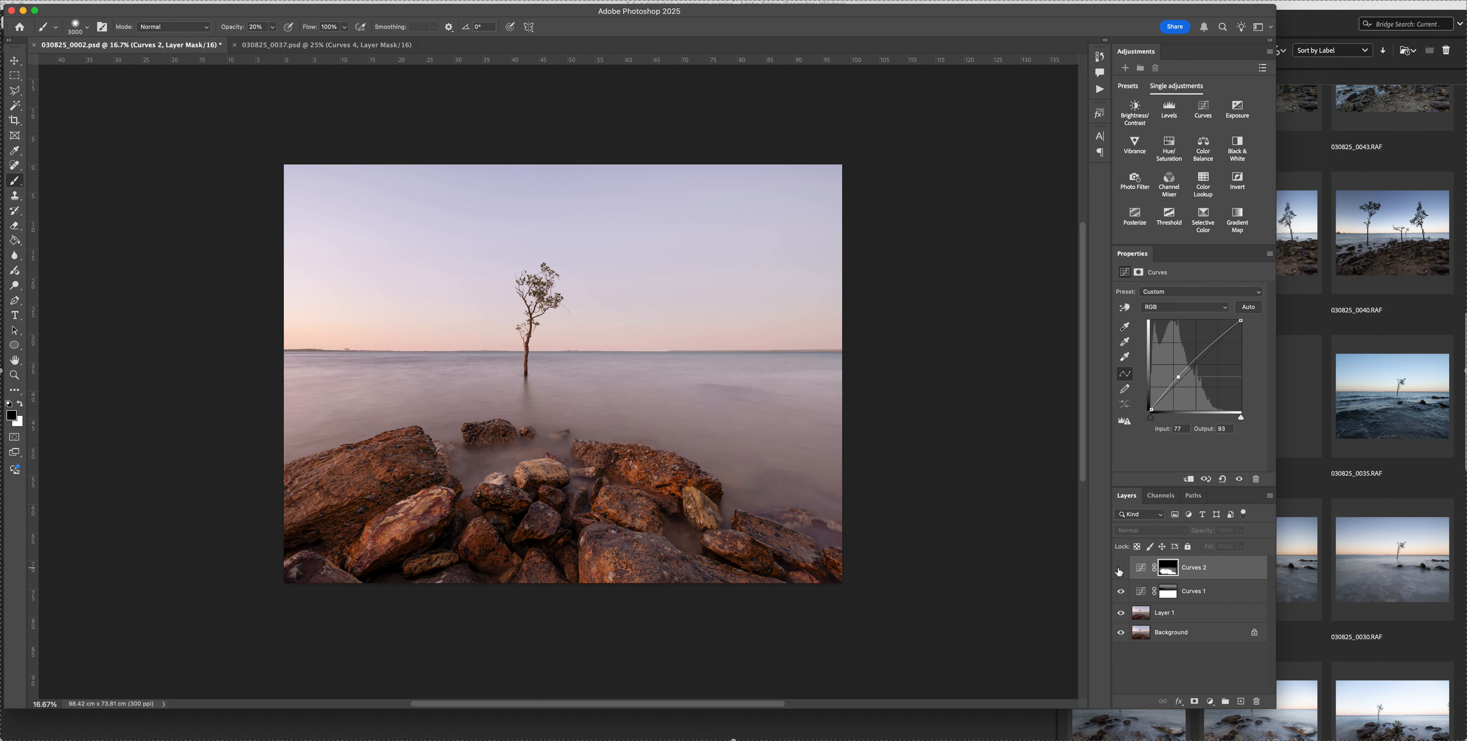
{"action": "left_click", "coordinate": [1120, 570]}
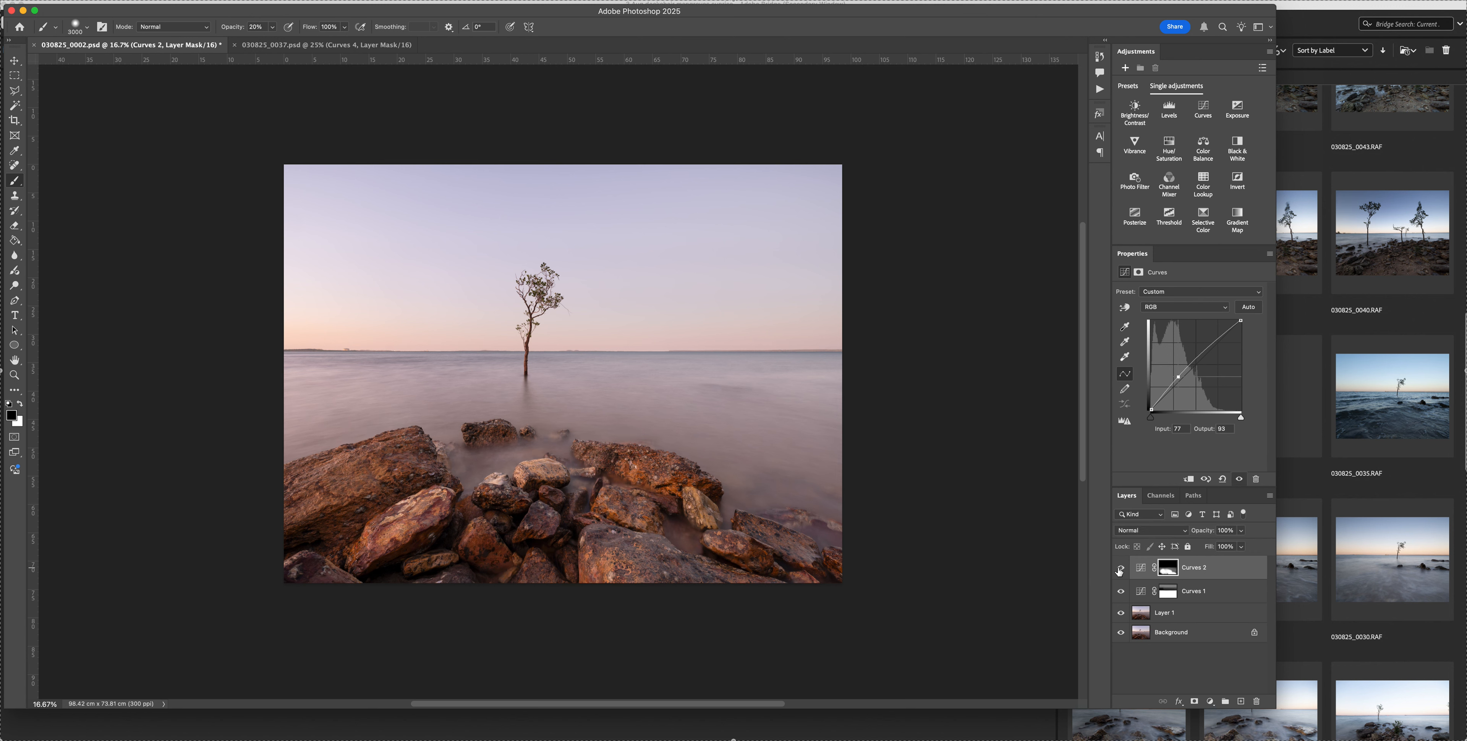
{"action": "left_click", "coordinate": [1120, 569]}
{"action": "left_click", "coordinate": [1120, 569]}
Add a shadow point at input 35, output 48 to the Curves 2 curve and compare the layer's effect on and off
{"action": "left_click_drag", "start_coordinate": [1178, 378], "coordinate": [1177, 375]}
{"action": "left_click", "coordinate": [1165, 393]}
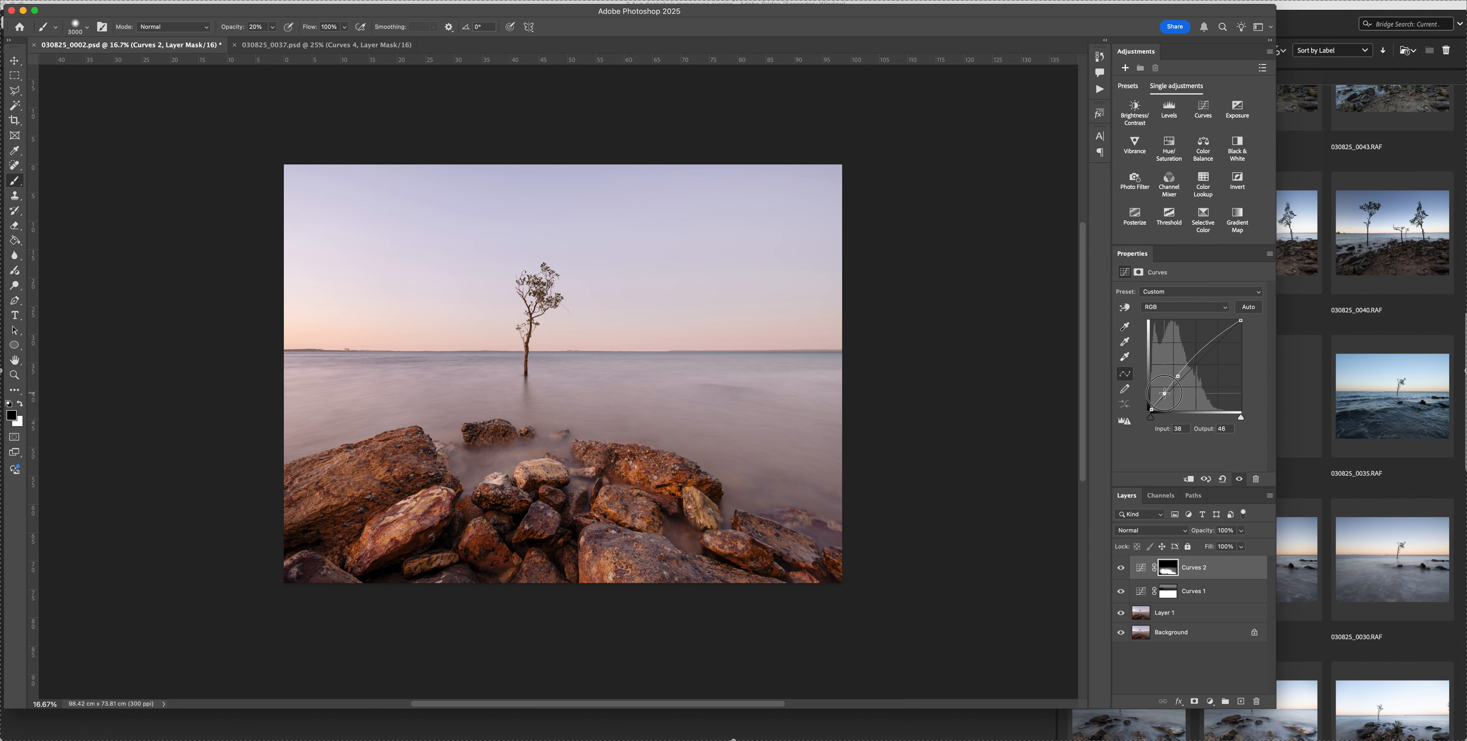
{"action": "left_click_drag", "start_coordinate": [1165, 393], "coordinate": [1164, 392]}
{"action": "left_click", "coordinate": [1122, 568]}
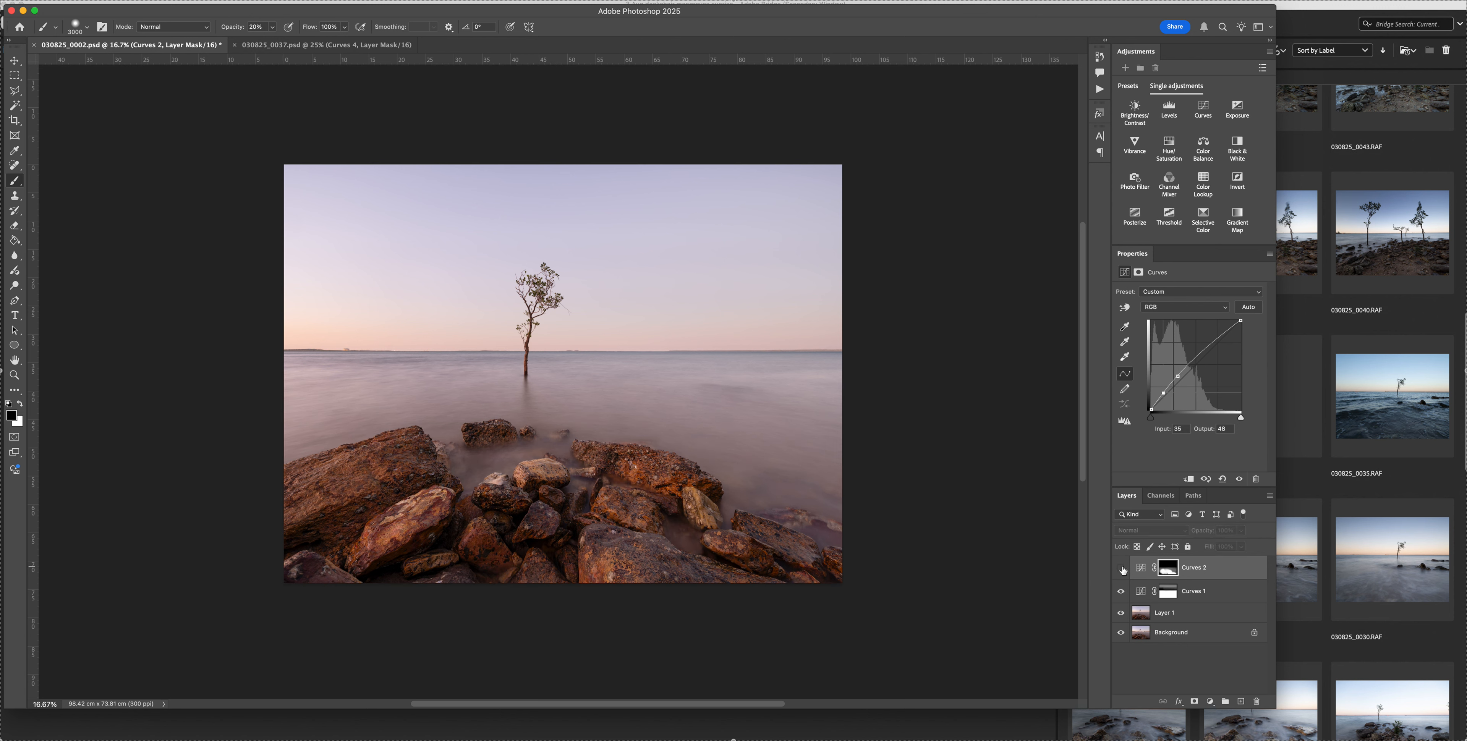
{"action": "left_click", "coordinate": [1122, 569]}
{"action": "left_click", "coordinate": [1121, 569]}
{"action": "left_click", "coordinate": [1121, 568]}
{"action": "left_click", "coordinate": [1121, 569]}
{"action": "left_click", "coordinate": [1122, 568]}
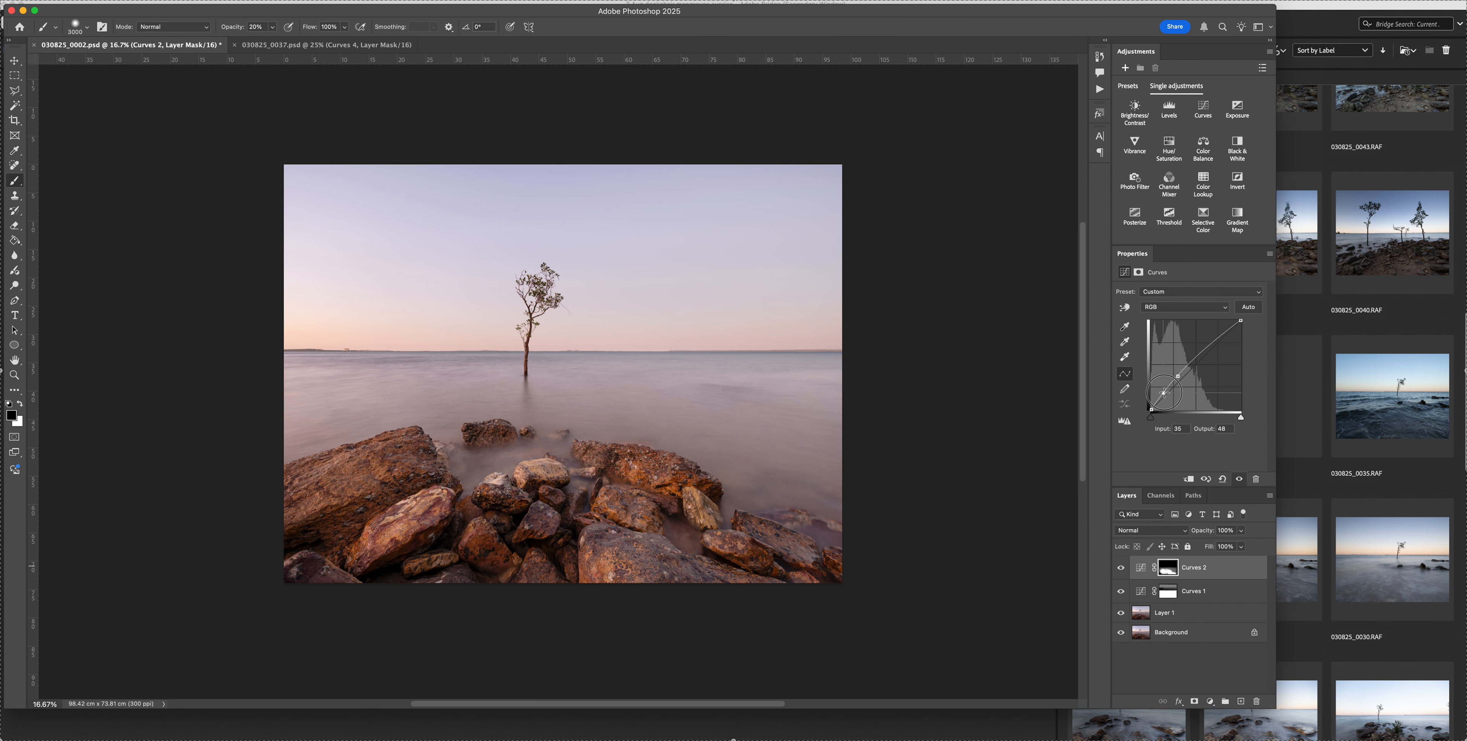
Raise the upper Curves 2 point slightly at input 78 and compare the rocks with and without the layer
{"action": "left_click", "coordinate": [1178, 377]}
{"action": "left_click_drag", "start_coordinate": [1178, 375], "coordinate": [1178, 374]}
{"action": "left_click", "coordinate": [1121, 568]}
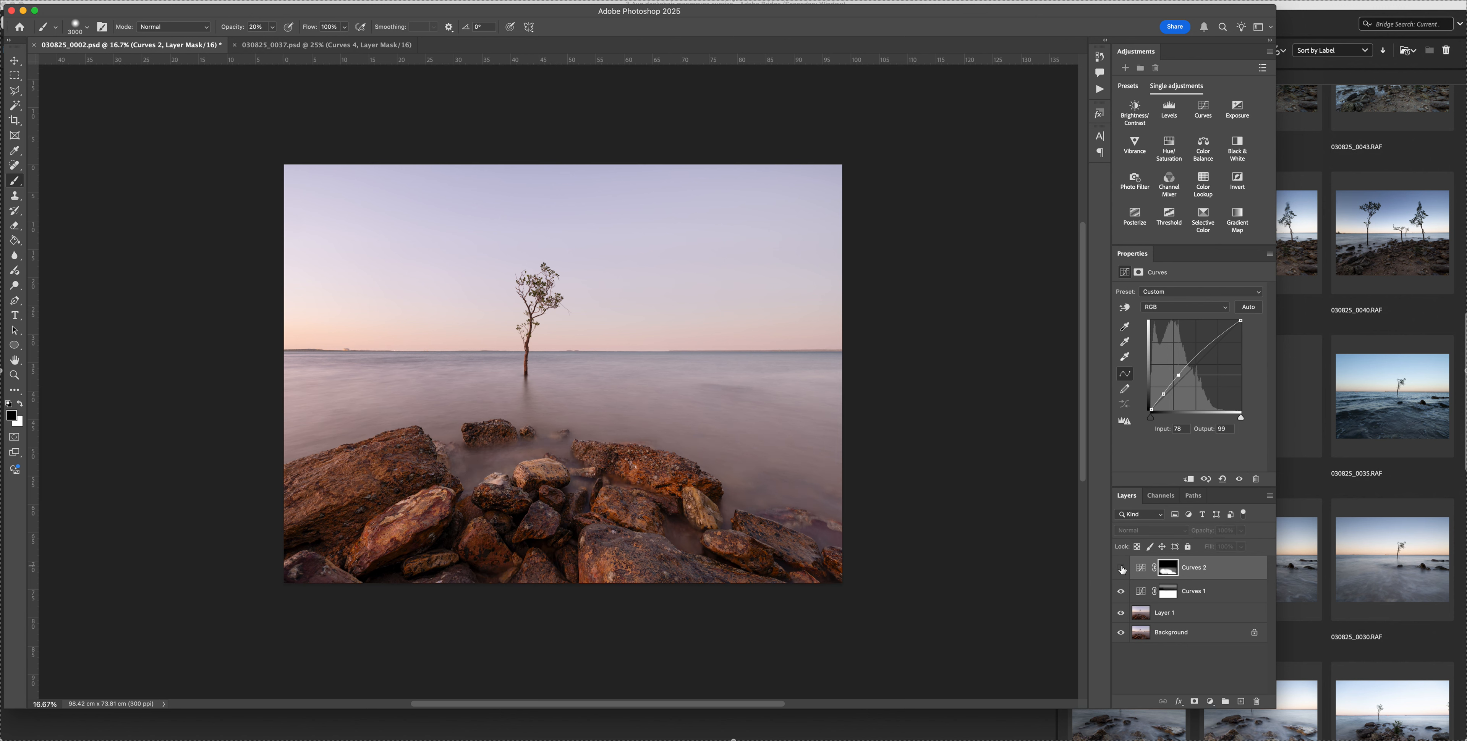
{"action": "left_click", "coordinate": [1121, 568]}
{"action": "left_click", "coordinate": [1121, 568]}
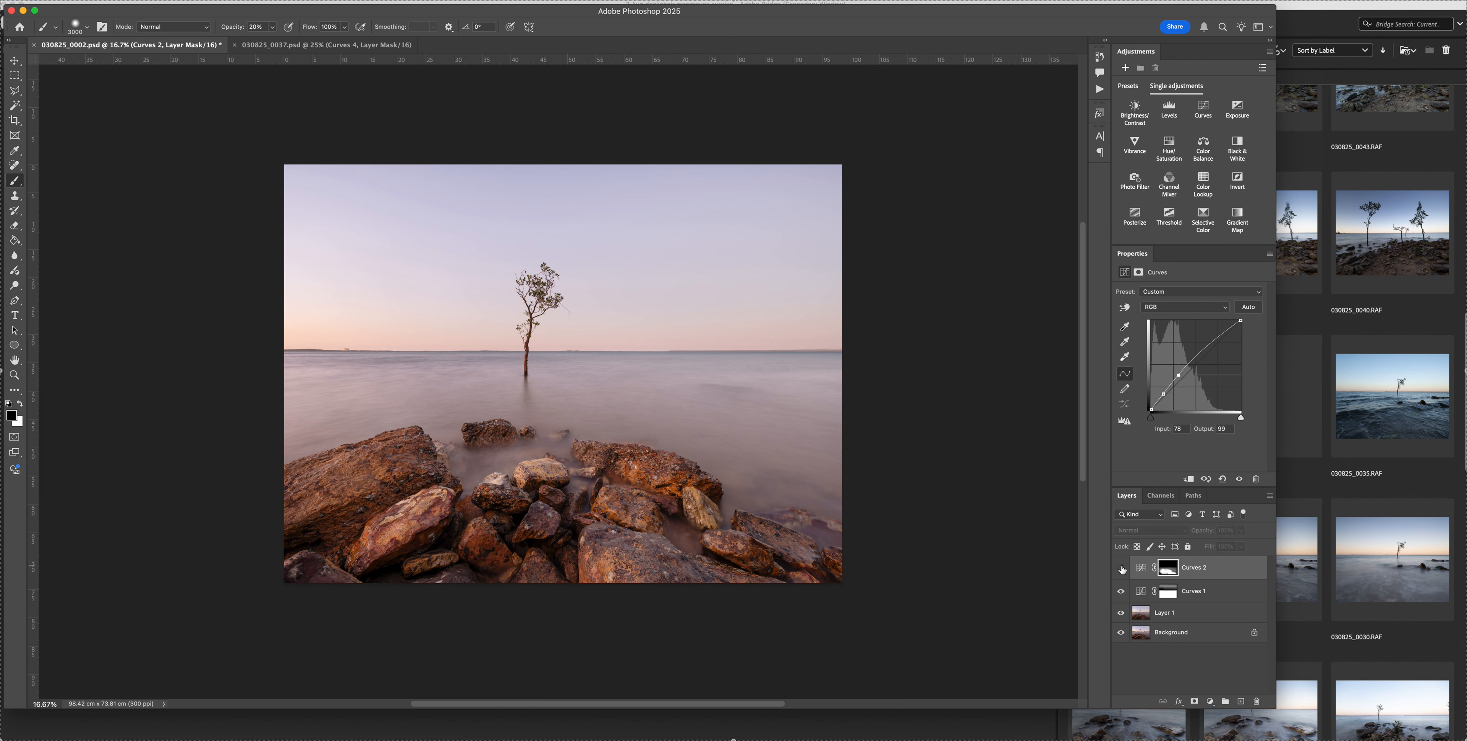
{"action": "left_click", "coordinate": [1122, 568]}
Compare the image with and without the Curves 1 layer
{"action": "left_click", "coordinate": [1122, 592]}
{"action": "left_click", "coordinate": [1121, 592]}
{"action": "left_click", "coordinate": [1122, 592]}
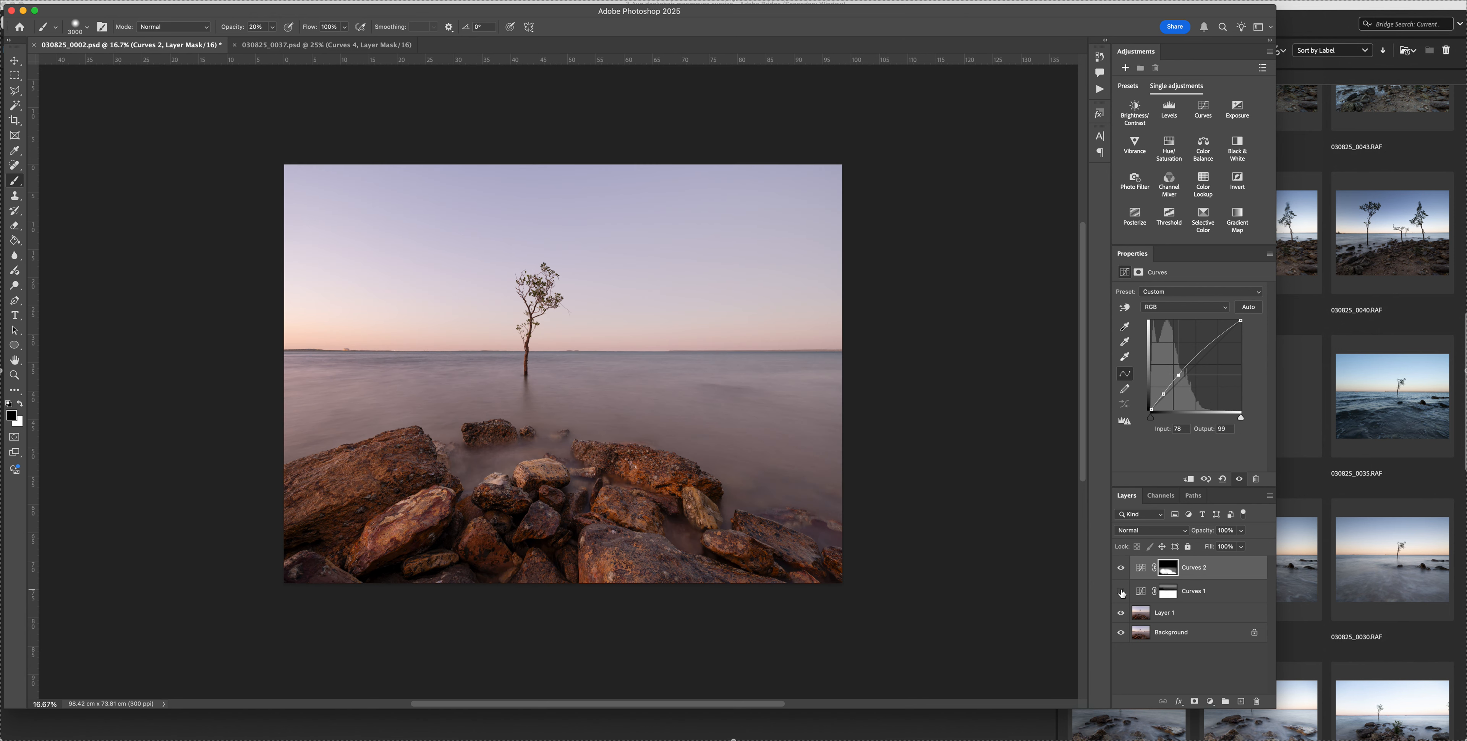
{"action": "left_click", "coordinate": [1121, 592]}
{"action": "left_click", "coordinate": [1121, 592]}
{"action": "left_click", "coordinate": [1122, 592]}
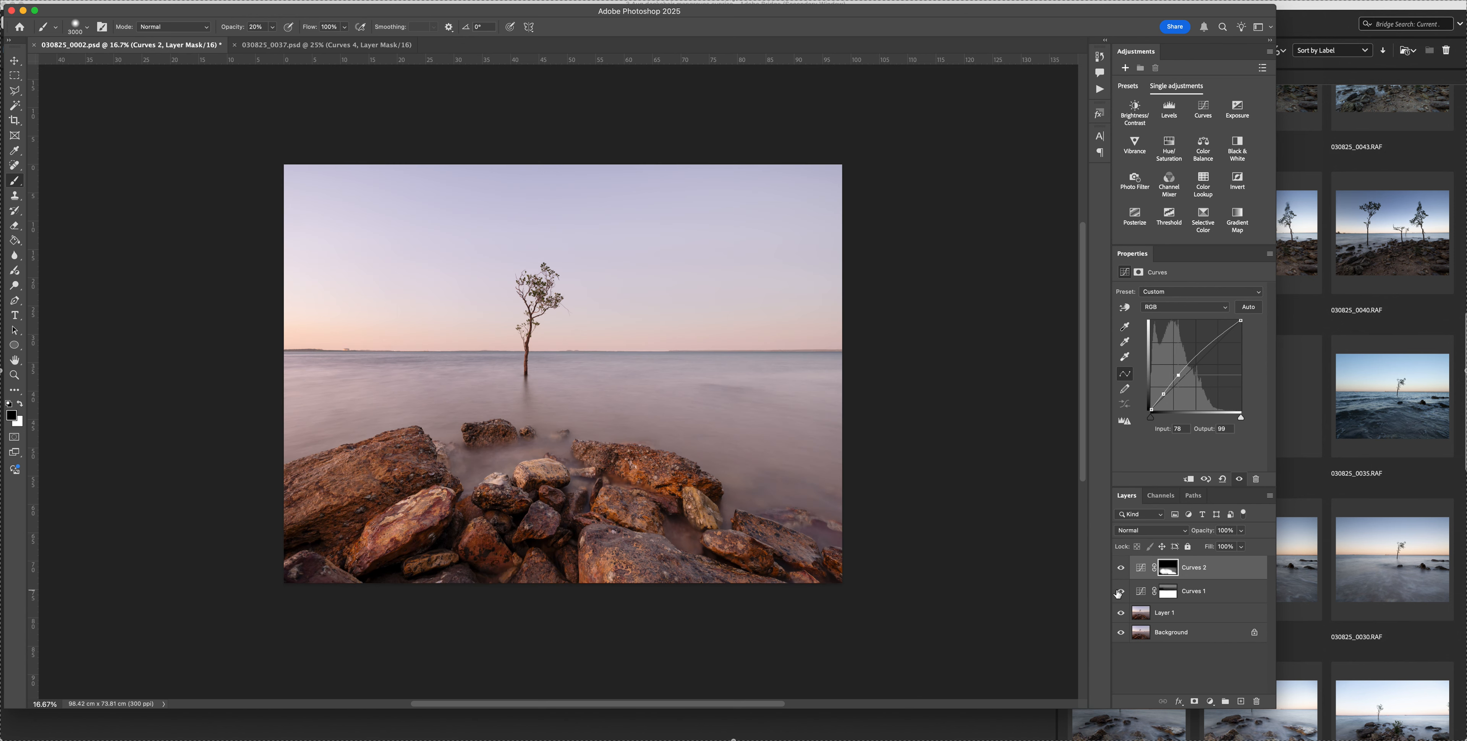
Load the RGB channel's luminosity as a selection and make Curves 2 the active layer
{"action": "left_click", "coordinate": [1171, 594]}
{"action": "key", "text": "XF86MonBrightnessDown"}
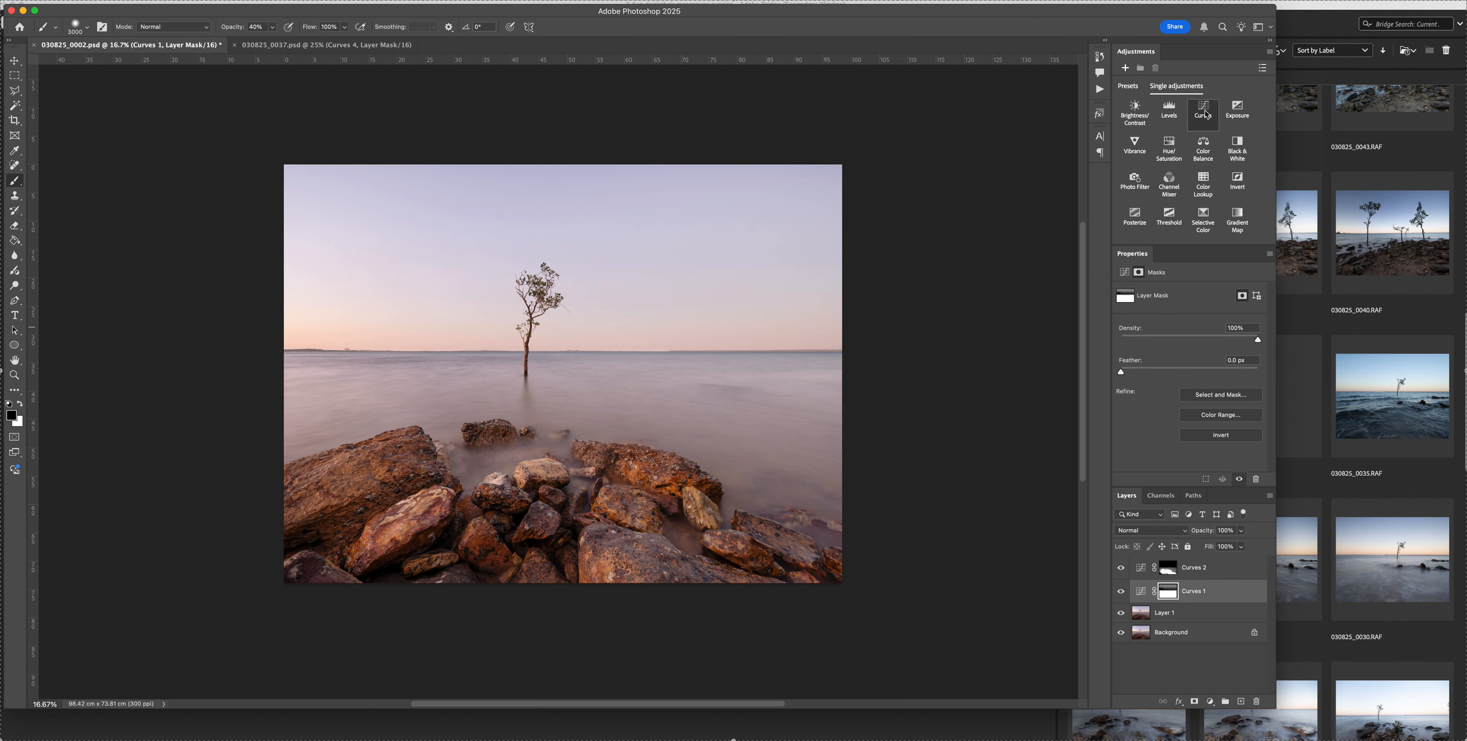
{"action": "left_click", "coordinate": [1161, 495]}
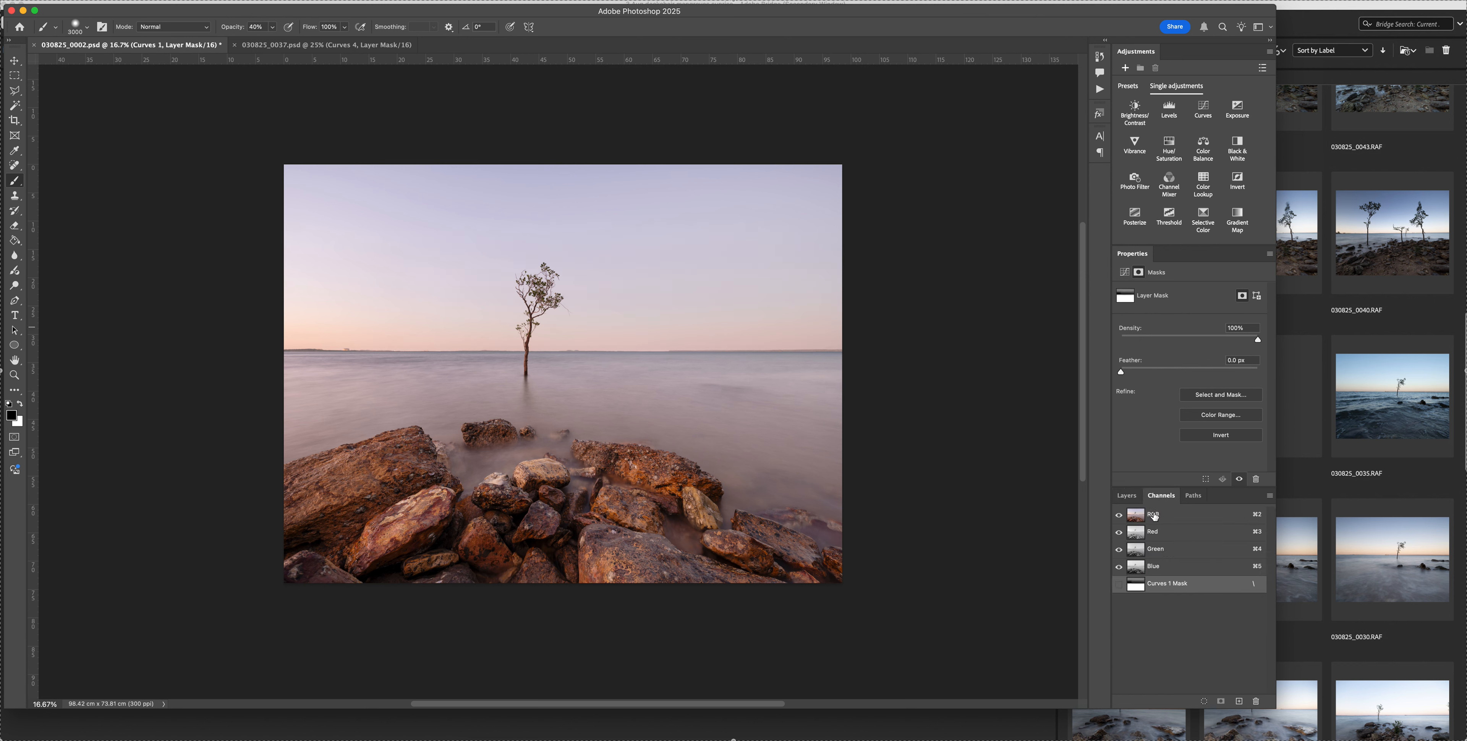
{"action": "left_click_drag", "start_coordinate": [1166, 518], "coordinate": [1209, 704]}
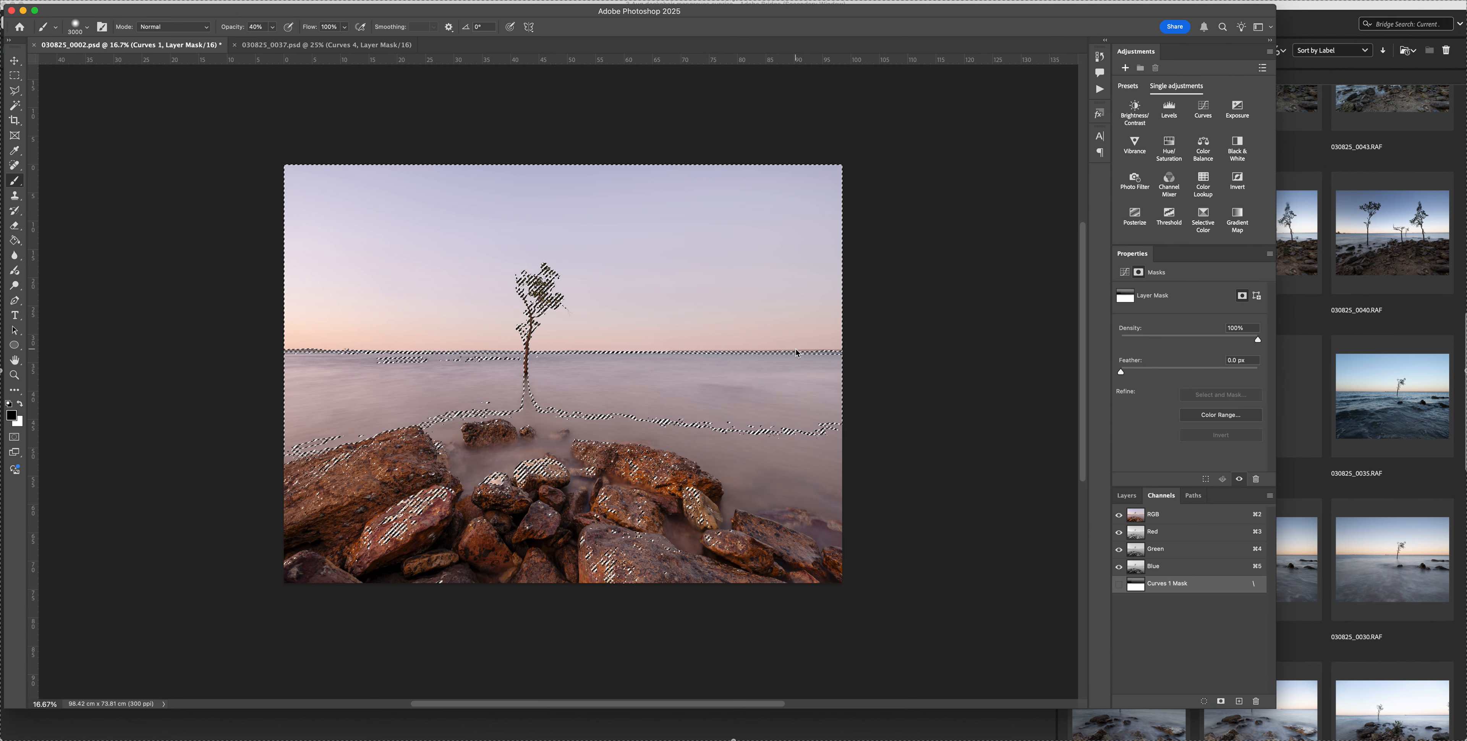
{"action": "left_click", "coordinate": [1125, 272]}
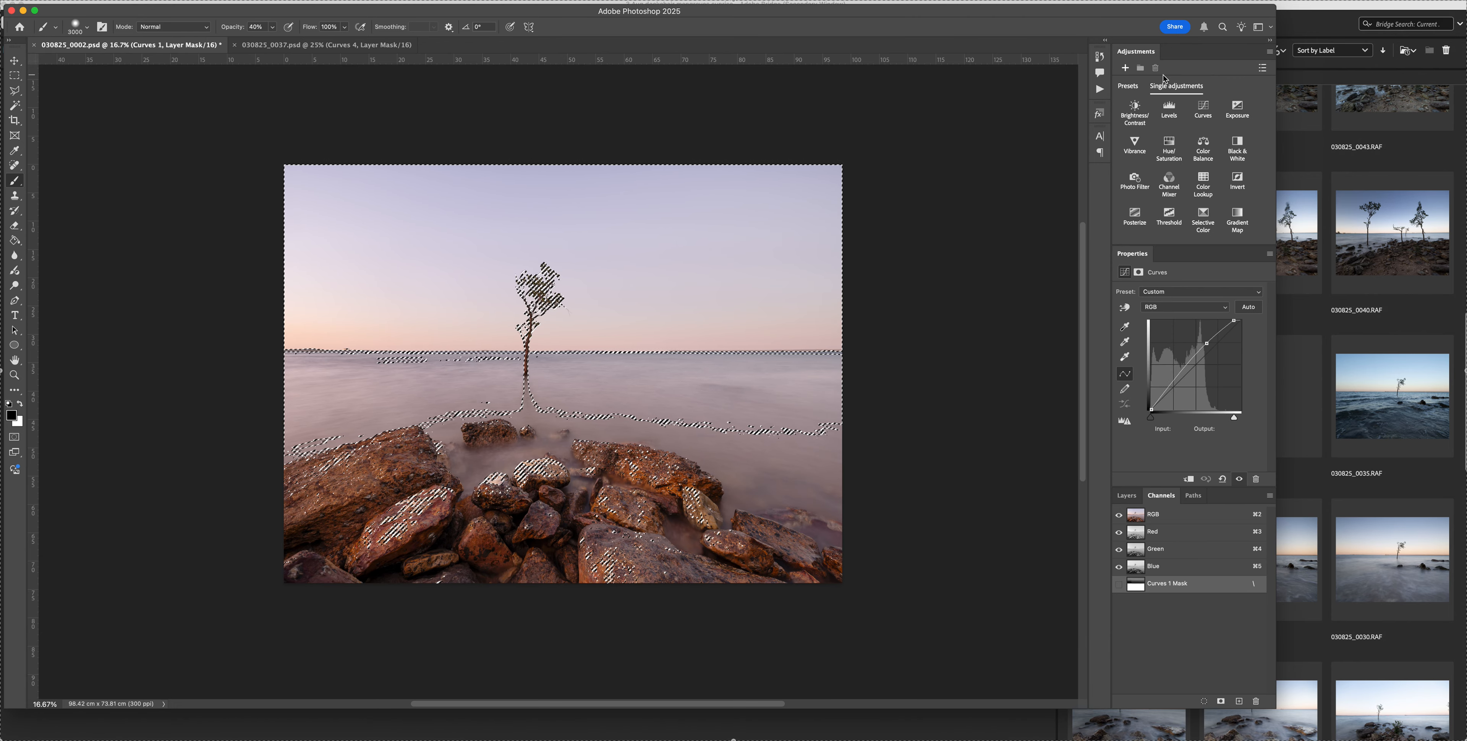
{"action": "left_click", "coordinate": [1122, 496]}
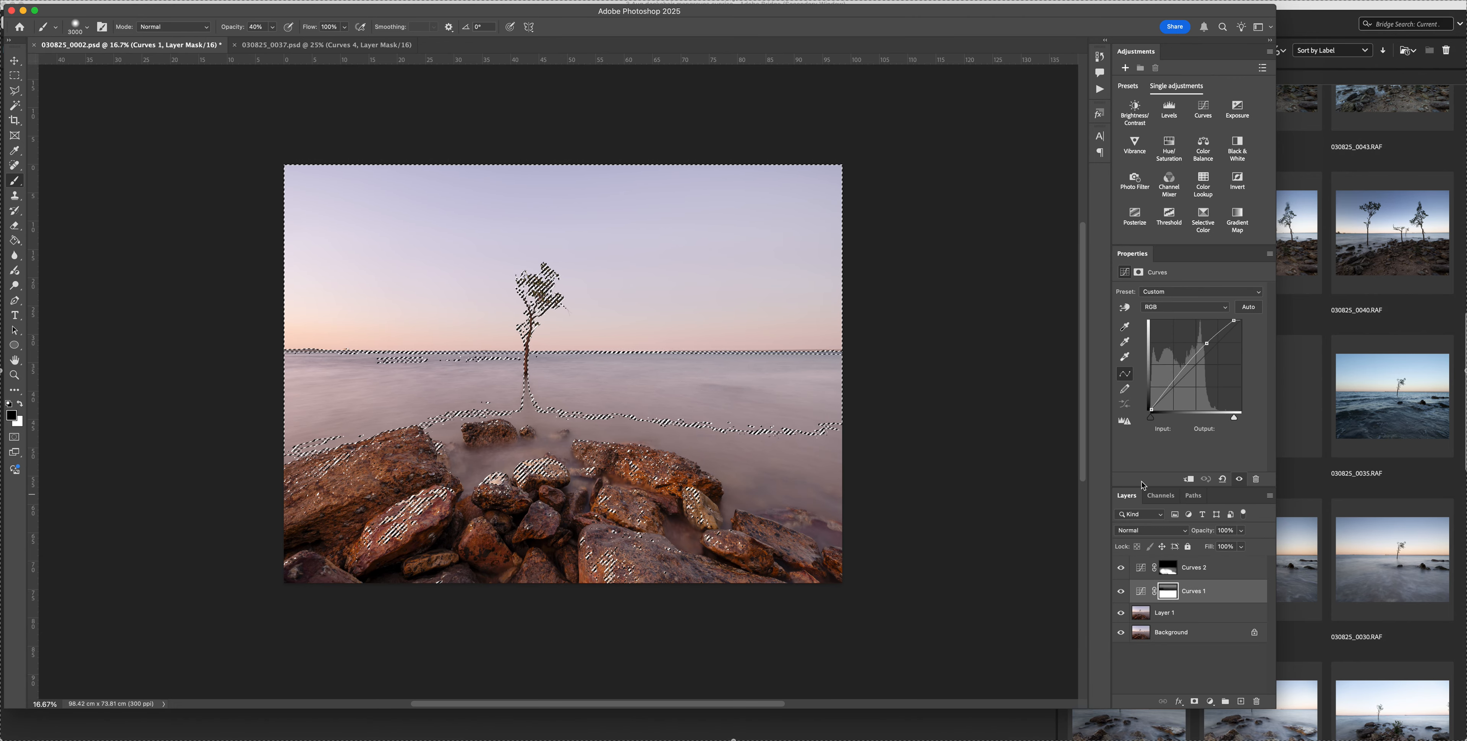
{"action": "left_click", "coordinate": [1196, 576]}
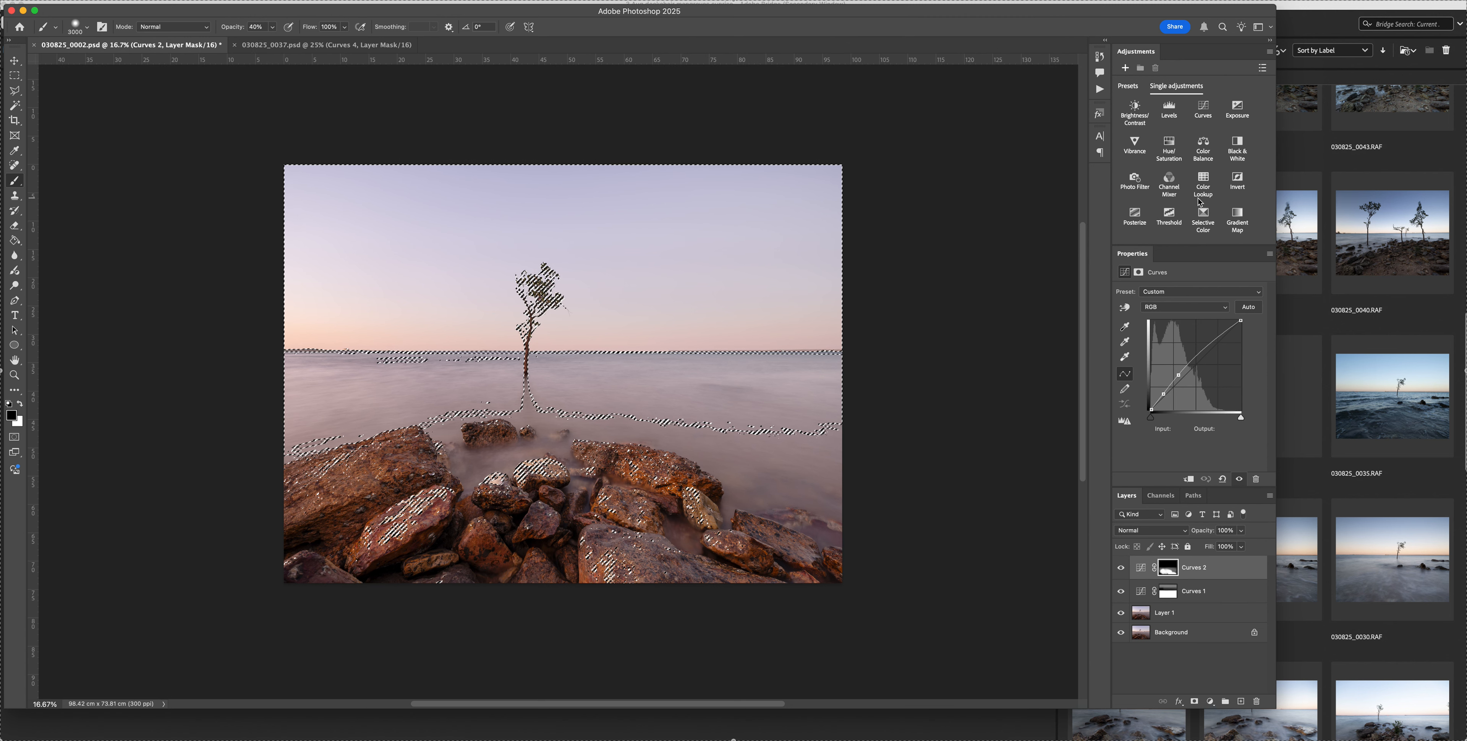
Add a Curves layer masked by the selection, lower its white point to output 235 and pull the highlights to input 224, output 189
{"action": "left_click", "coordinate": [1203, 109]}
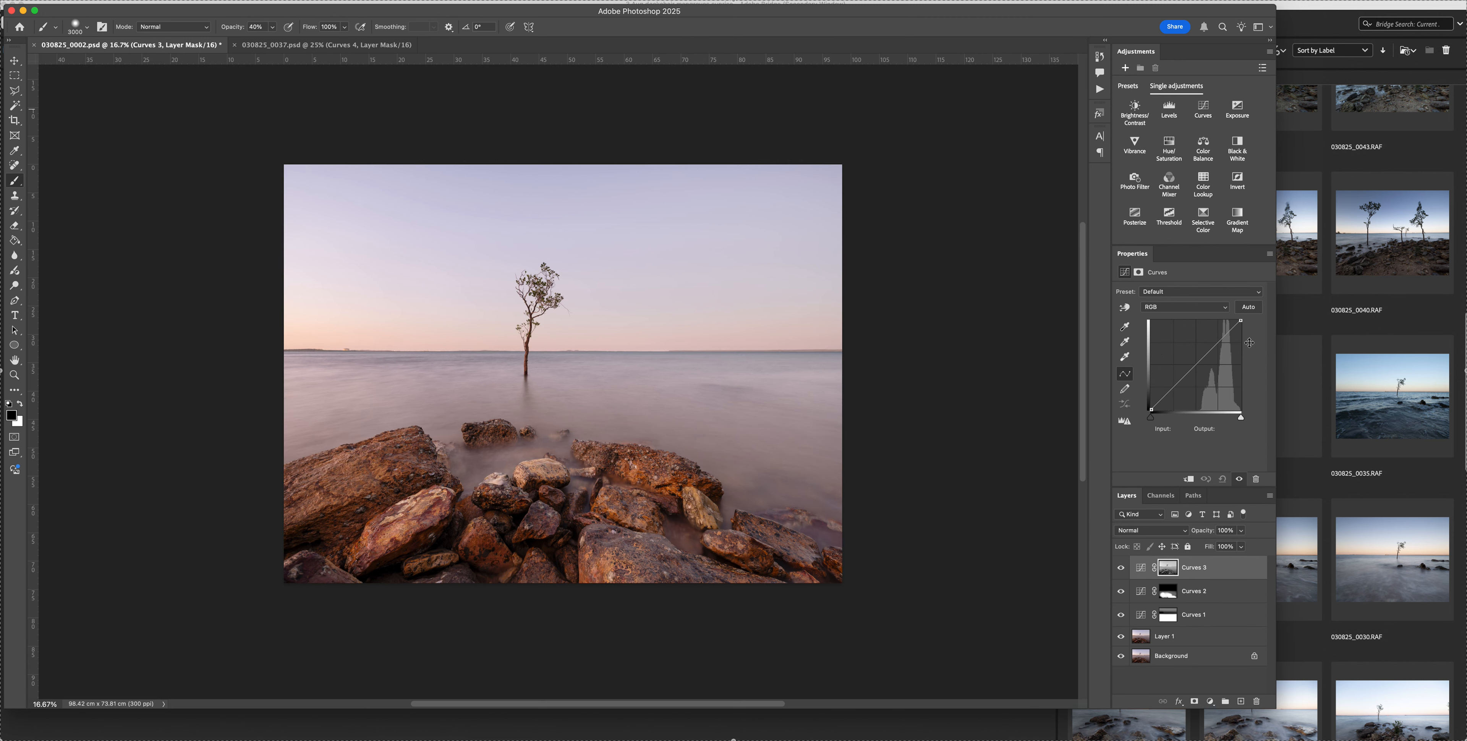
{"action": "left_click_drag", "start_coordinate": [1242, 321], "coordinate": [1254, 330]}
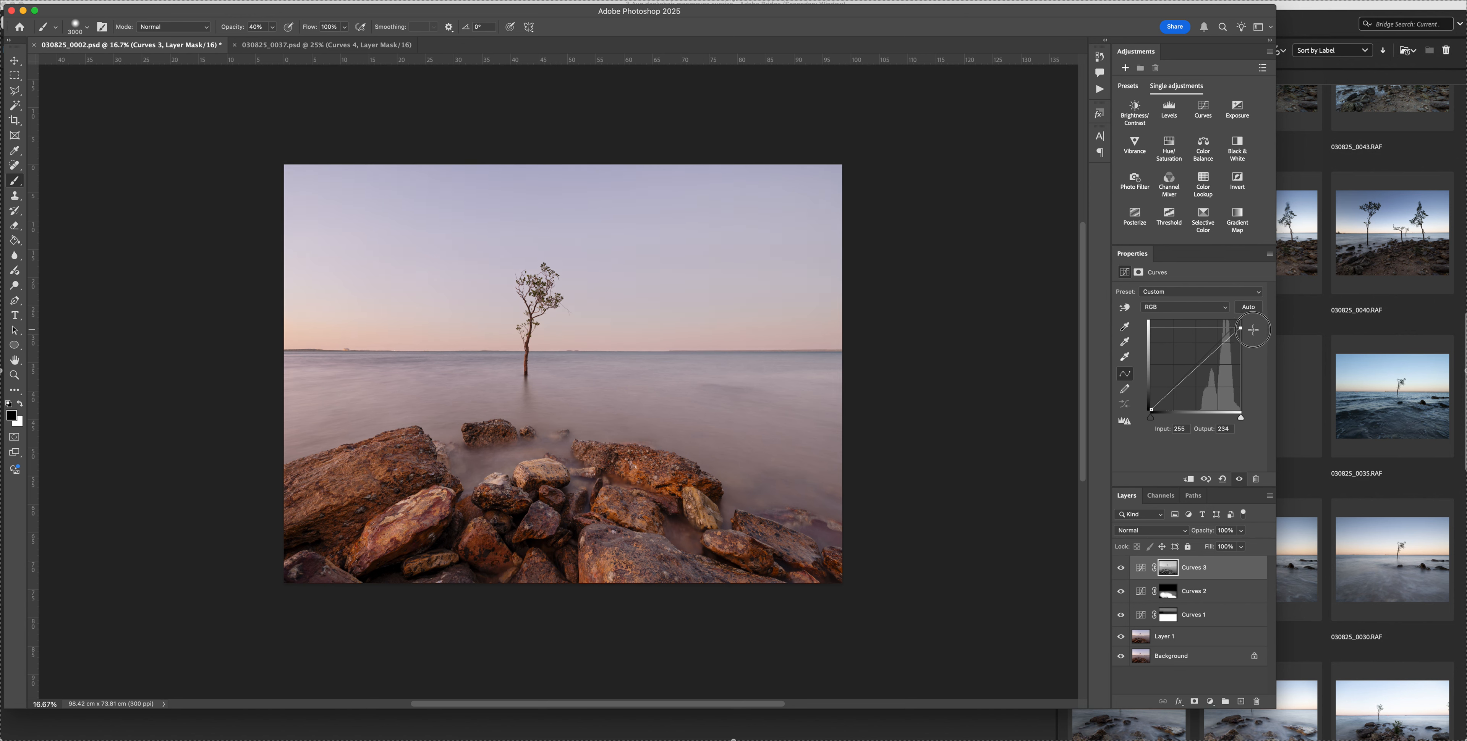
{"action": "left_click", "coordinate": [1228, 340]}
{"action": "left_click_drag", "start_coordinate": [1228, 341], "coordinate": [1230, 344]}
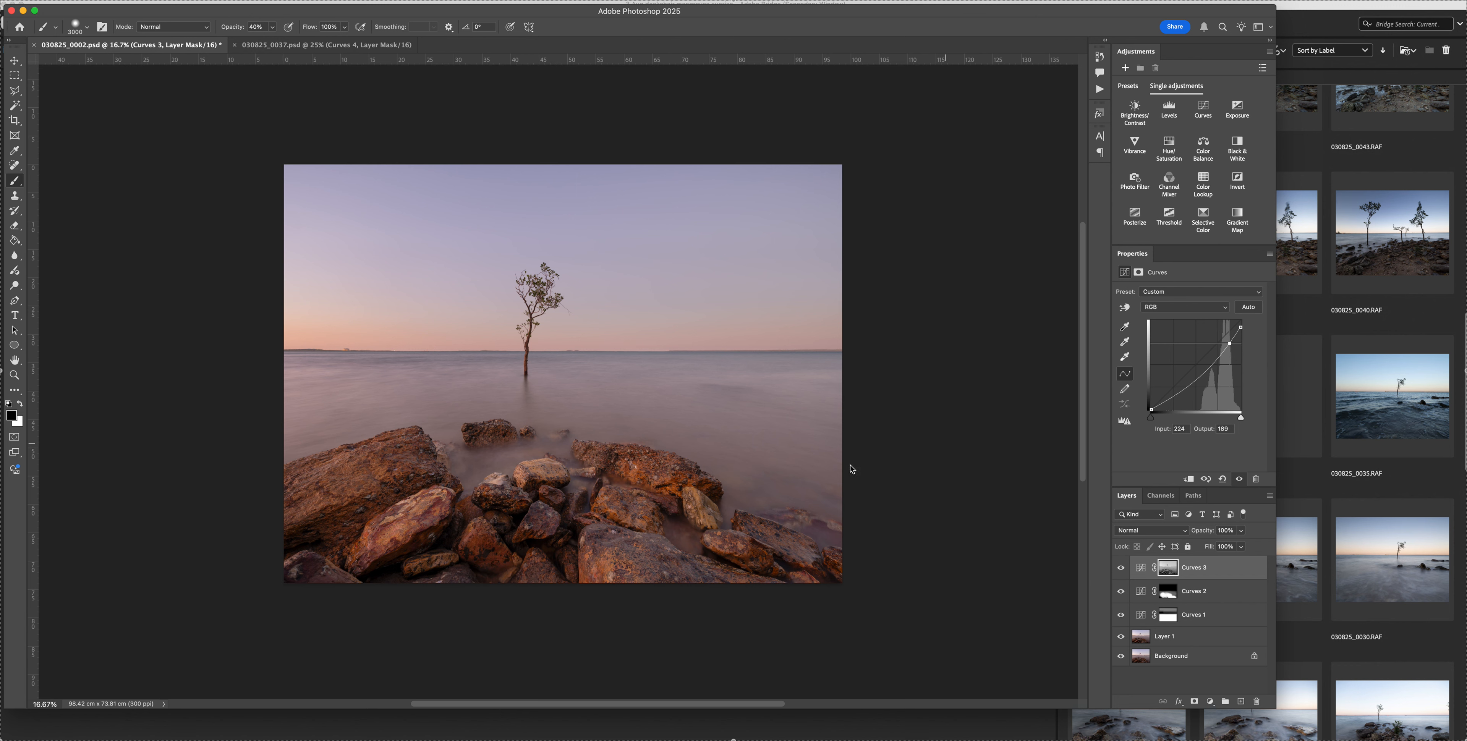
Paint black over the water and rocks on the Curves 3 mask with a 3400 px brush at 40% and 20% opacity, then set 100% opacity
{"action": "key", "text": "bracketright"}
{"action": "key", "text": "bracketright"}
{"action": "key", "text": "bracketright"}
{"action": "key", "text": "bracketright"}
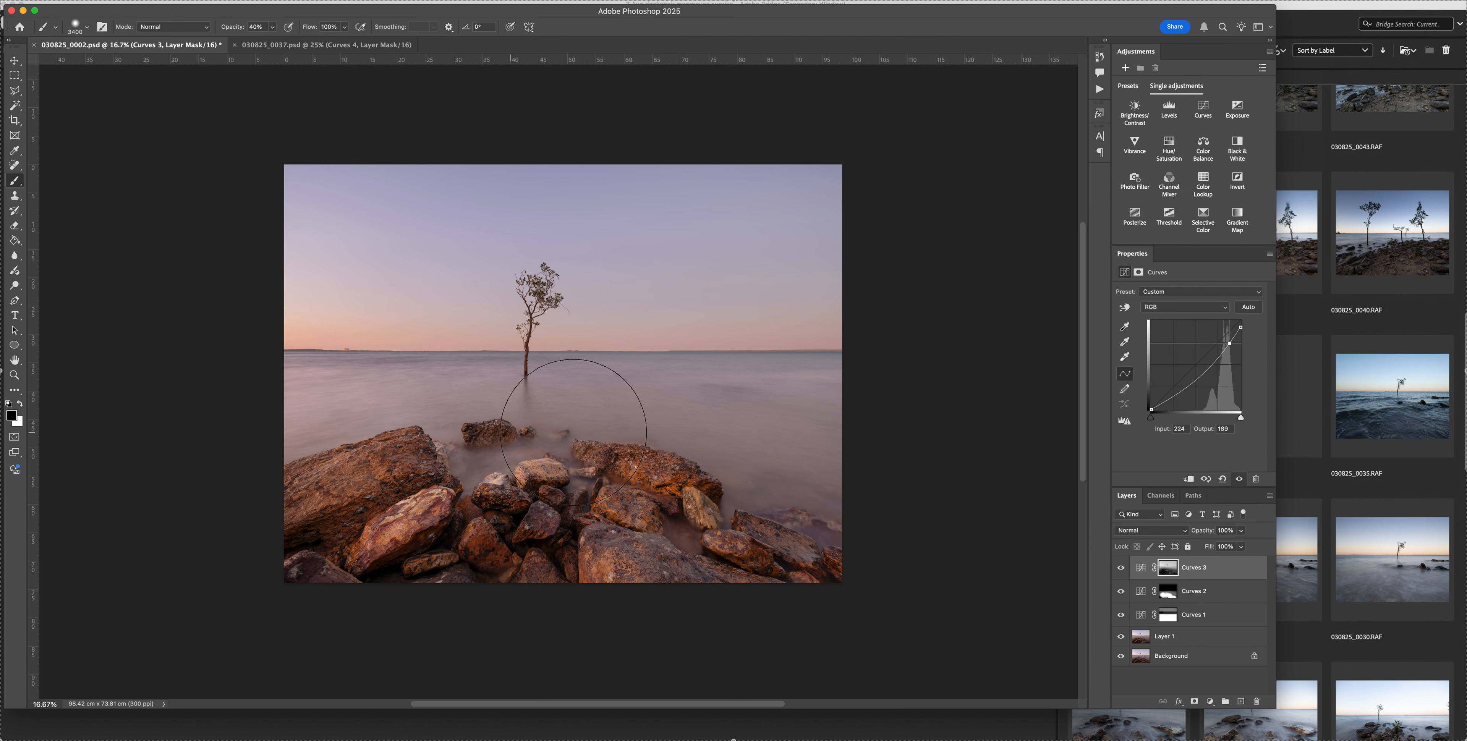
{"action": "key", "text": "2"}
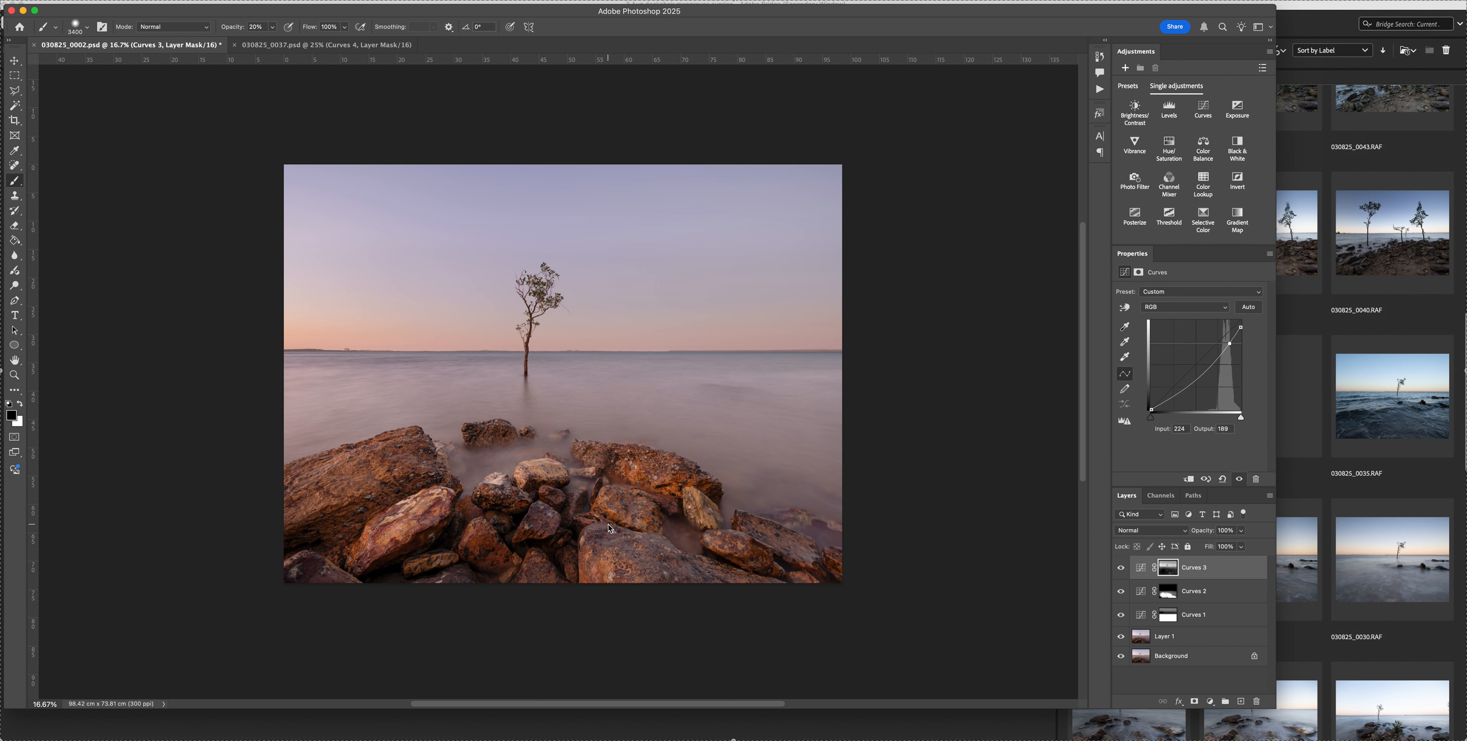
{"action": "left_click", "coordinate": [1122, 568]}
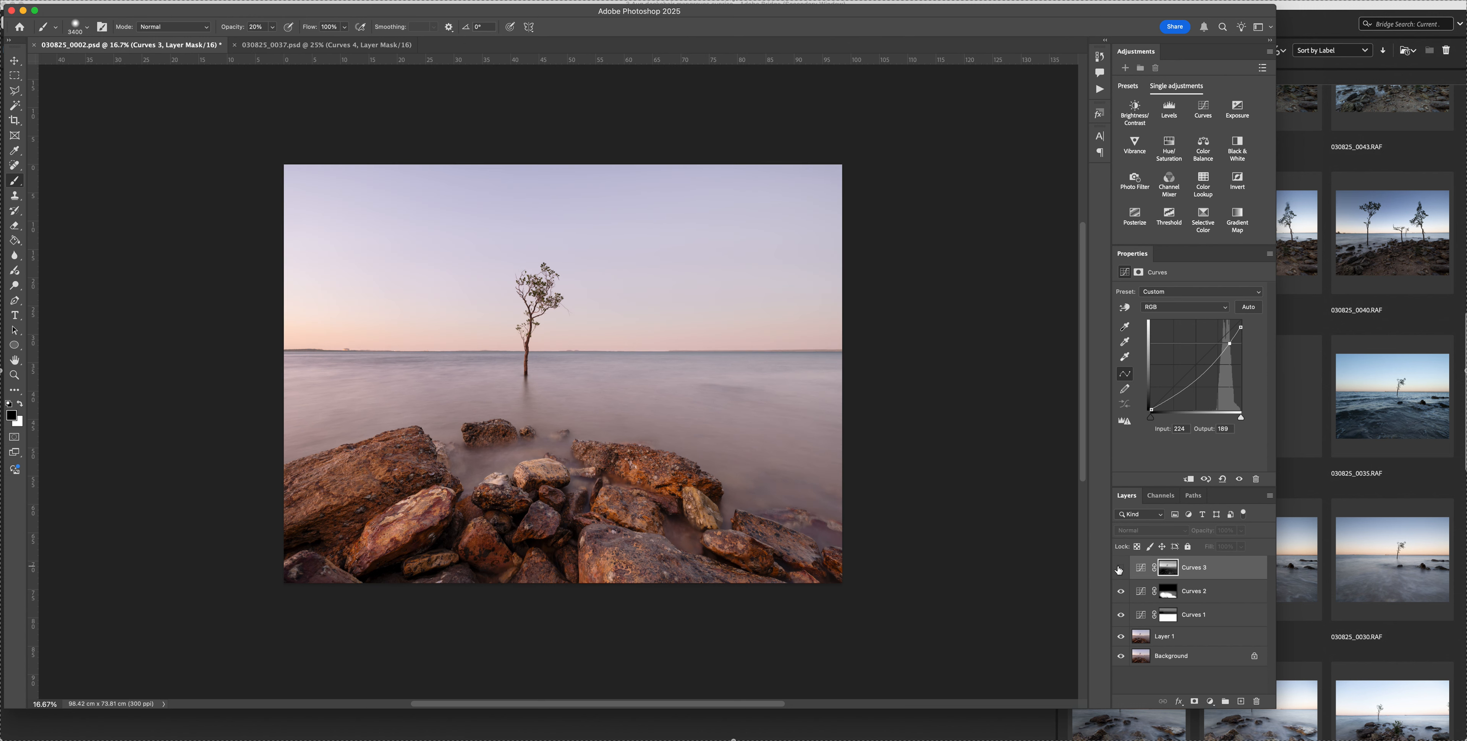
{"action": "left_click", "coordinate": [1121, 568]}
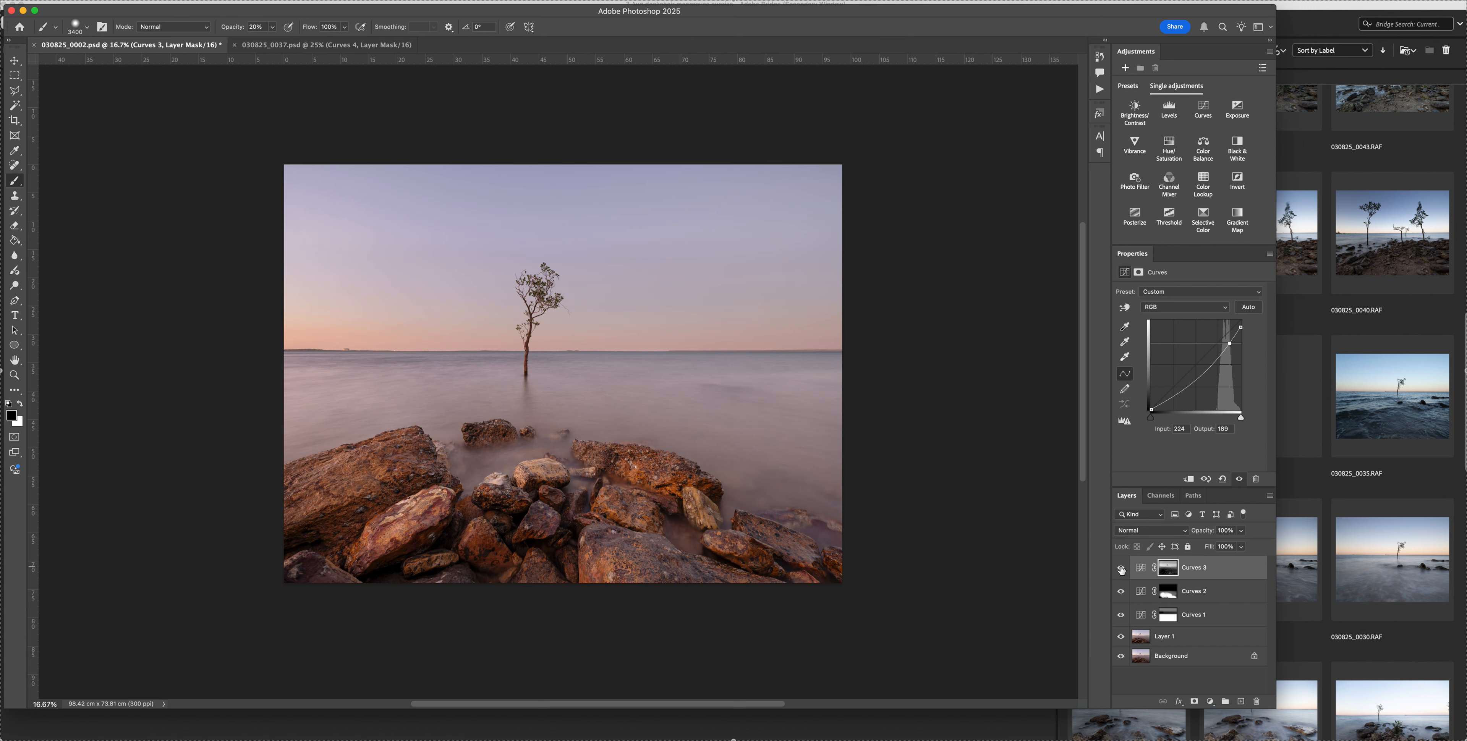
{"action": "key", "text": "0"}
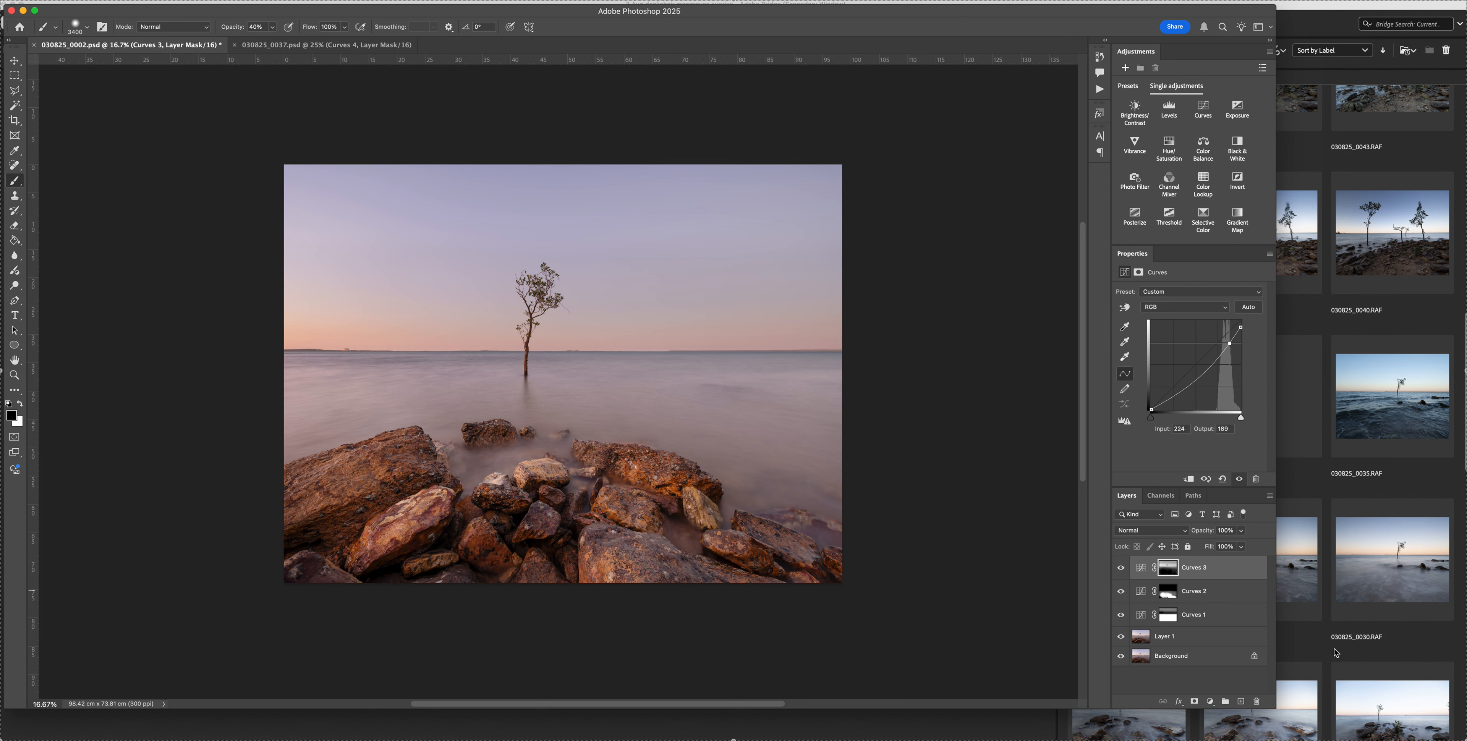
Compare the image with and without the Curves 1 layer and examine the tonal evenness of the sky
{"action": "left_click", "coordinate": [1120, 619]}
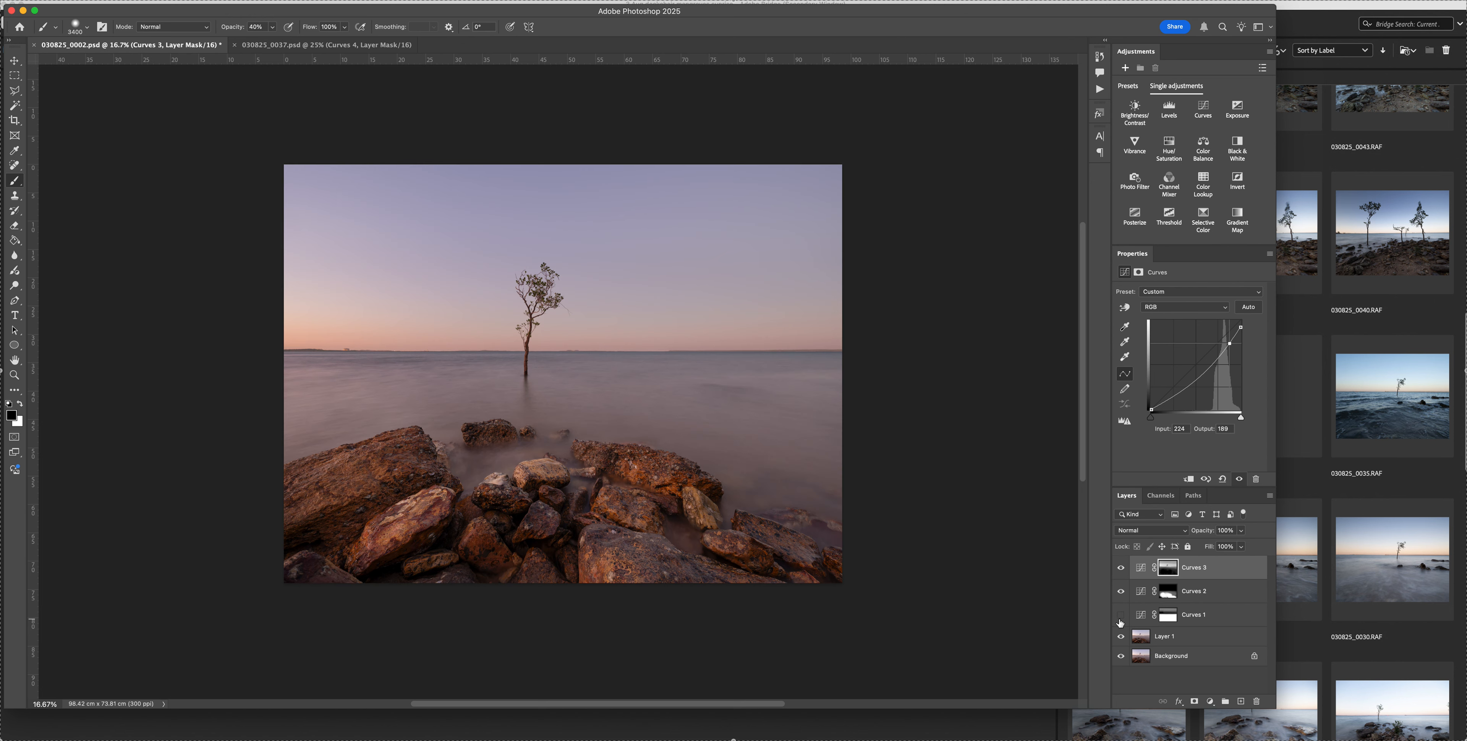
{"action": "left_click", "coordinate": [1120, 618]}
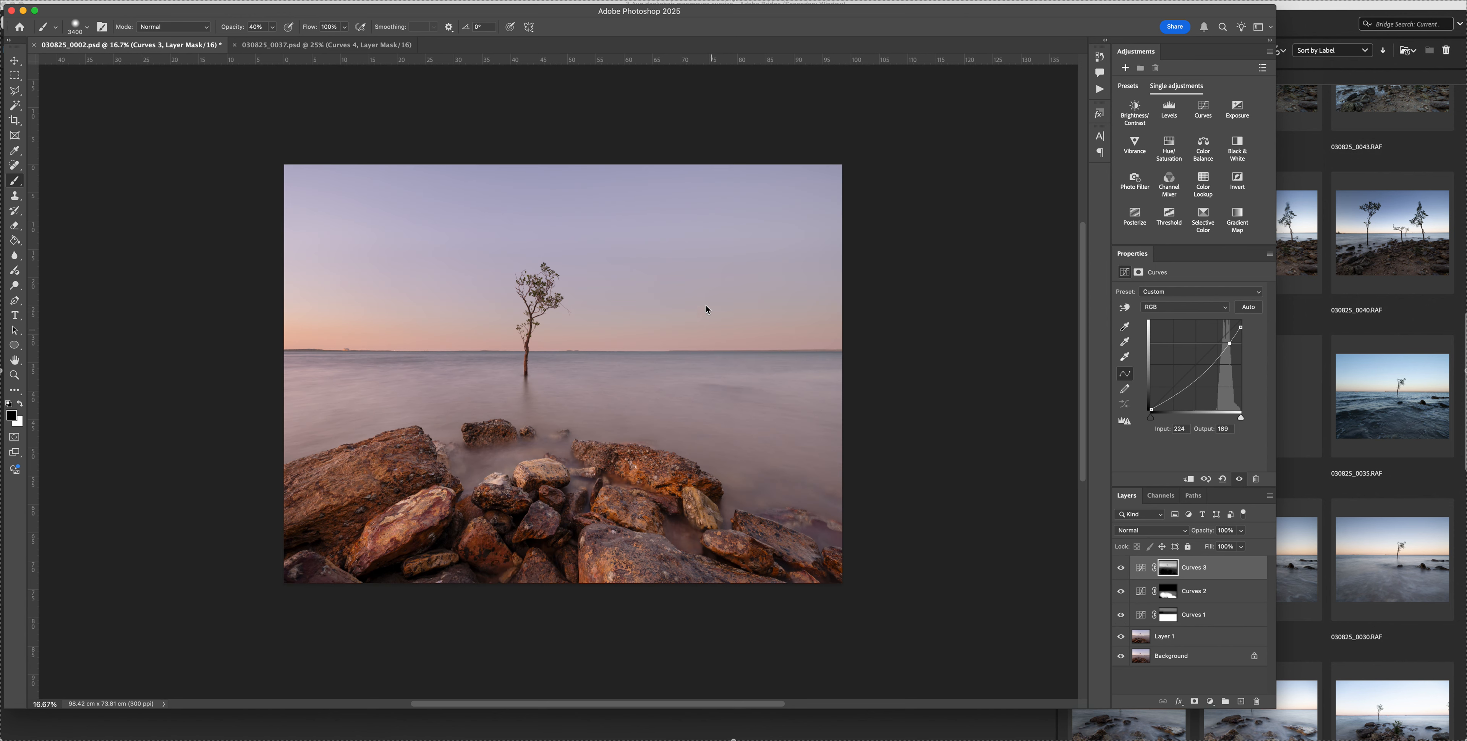
{"action": "key", "text": "bracketleft"}
{"action": "key", "text": "bracketright"}
{"action": "key", "text": "bracketright"}
{"action": "scroll", "coordinate": [691, 270], "scroll_direction": "right", "scroll_amount": 6}
{"action": "scroll", "coordinate": [691, 270], "scroll_direction": "up", "scroll_amount": 3}
{"action": "scroll", "coordinate": [708, 274], "scroll_direction": "left", "scroll_amount": 4}
{"action": "scroll", "coordinate": [708, 274], "scroll_direction": "down", "scroll_amount": 2}
{"action": "scroll", "coordinate": [708, 274], "scroll_direction": "left", "scroll_amount": 2}
{"action": "scroll", "coordinate": [708, 274], "scroll_direction": "down", "scroll_amount": 1}
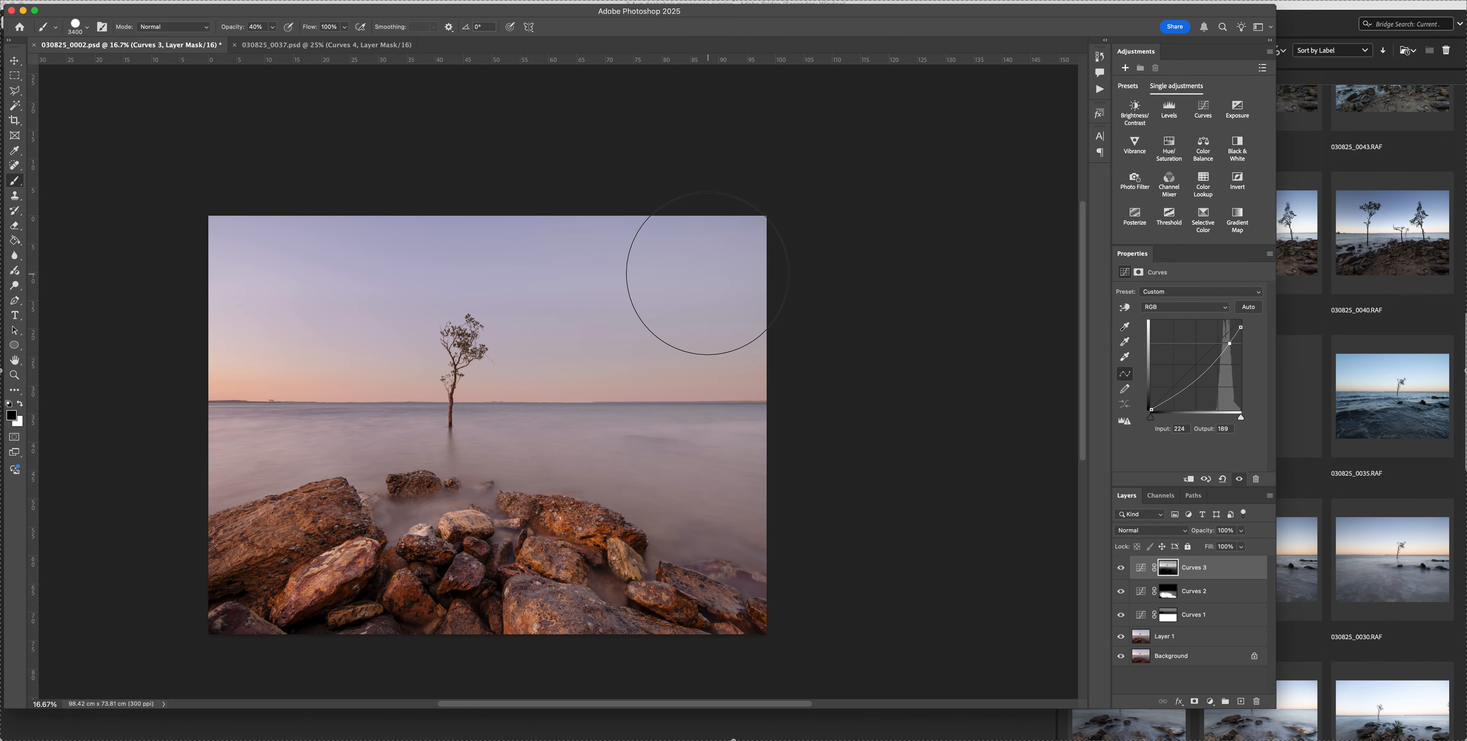
{"action": "scroll", "coordinate": [708, 274], "scroll_direction": "left", "scroll_amount": 6}
{"action": "scroll", "coordinate": [708, 274], "scroll_direction": "down", "scroll_amount": 2}
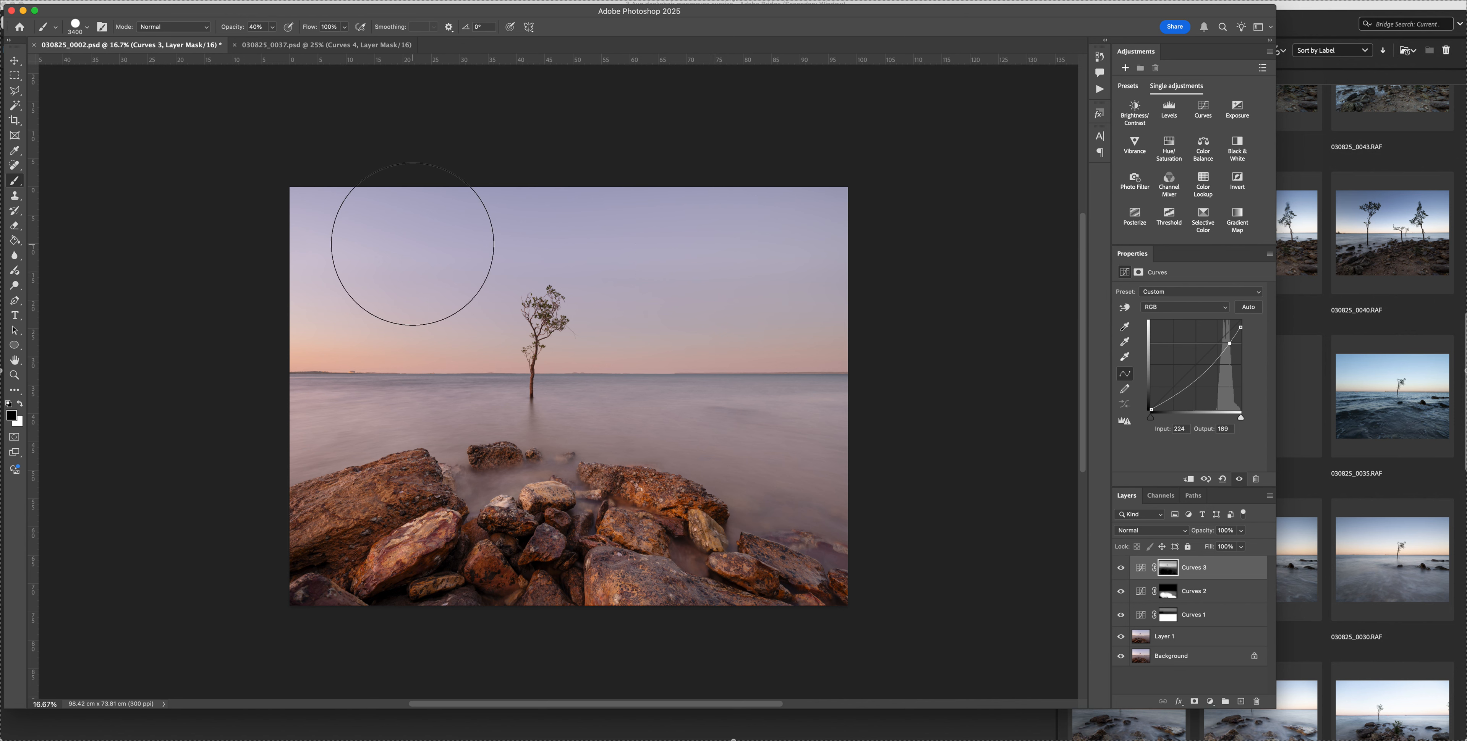
Hide all three Curves layers, try painting a pale tone across the sky on a new layer at 10% opacity, and undo it
{"action": "left_click_drag", "start_coordinate": [1121, 568], "coordinate": [1120, 620]}
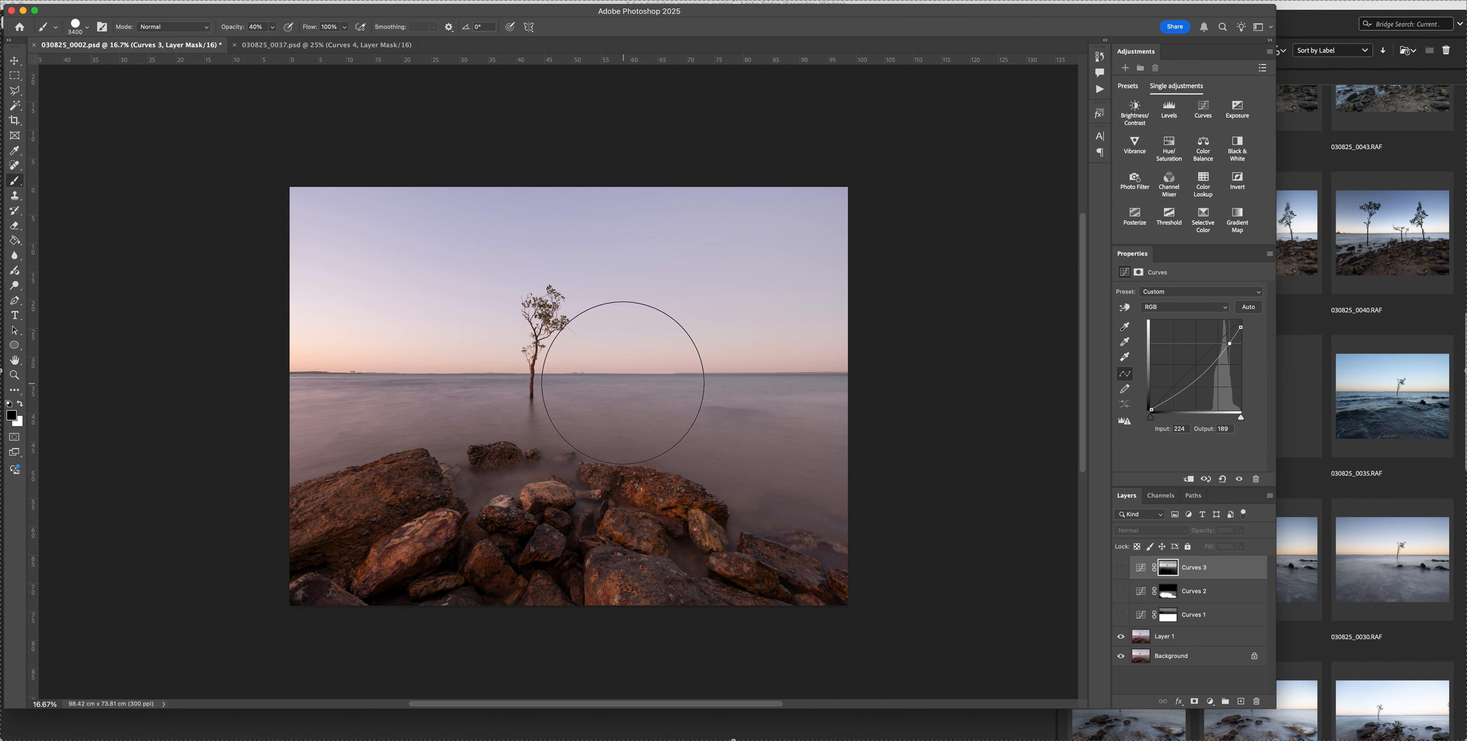
{"action": "key", "text": "3"}
{"action": "key", "text": "alt+shift+super+n"}
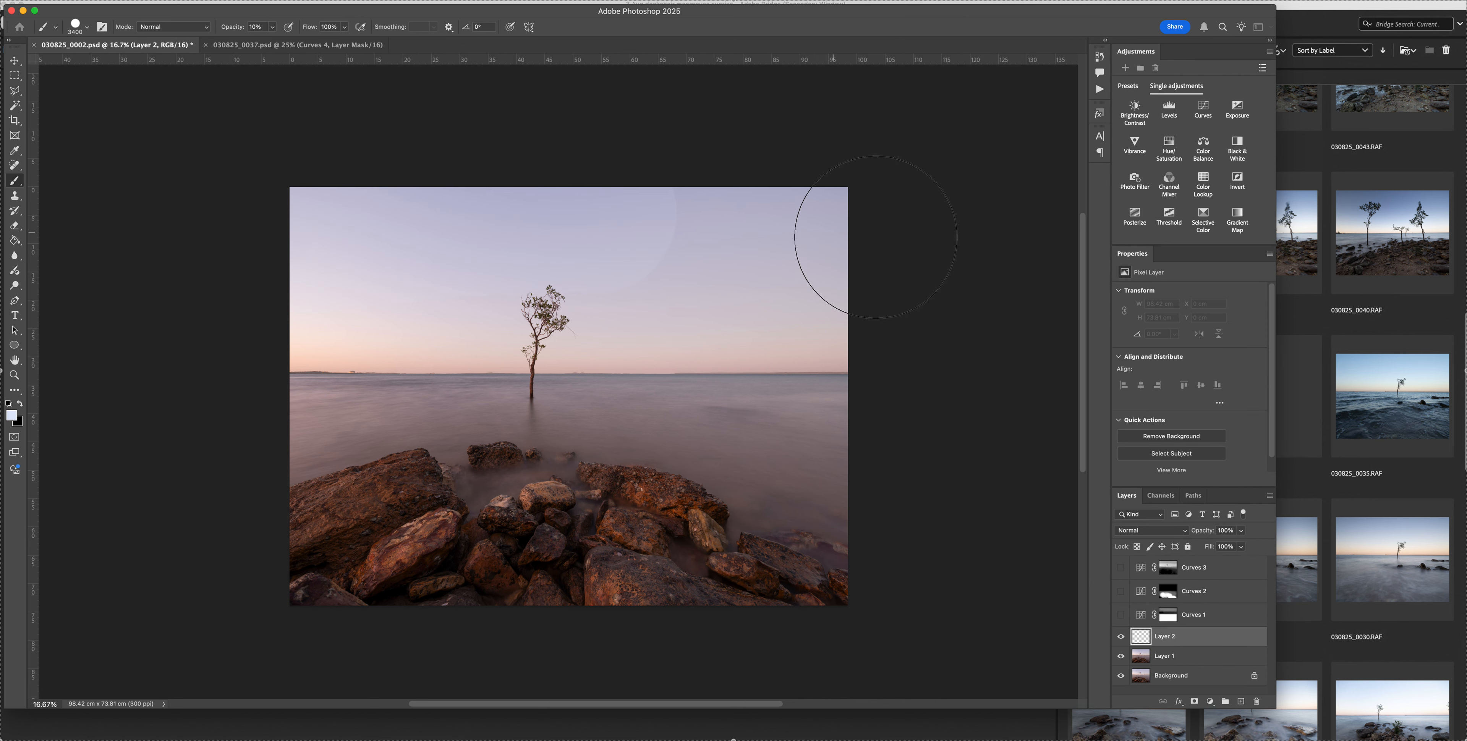
{"action": "key", "text": "x"}
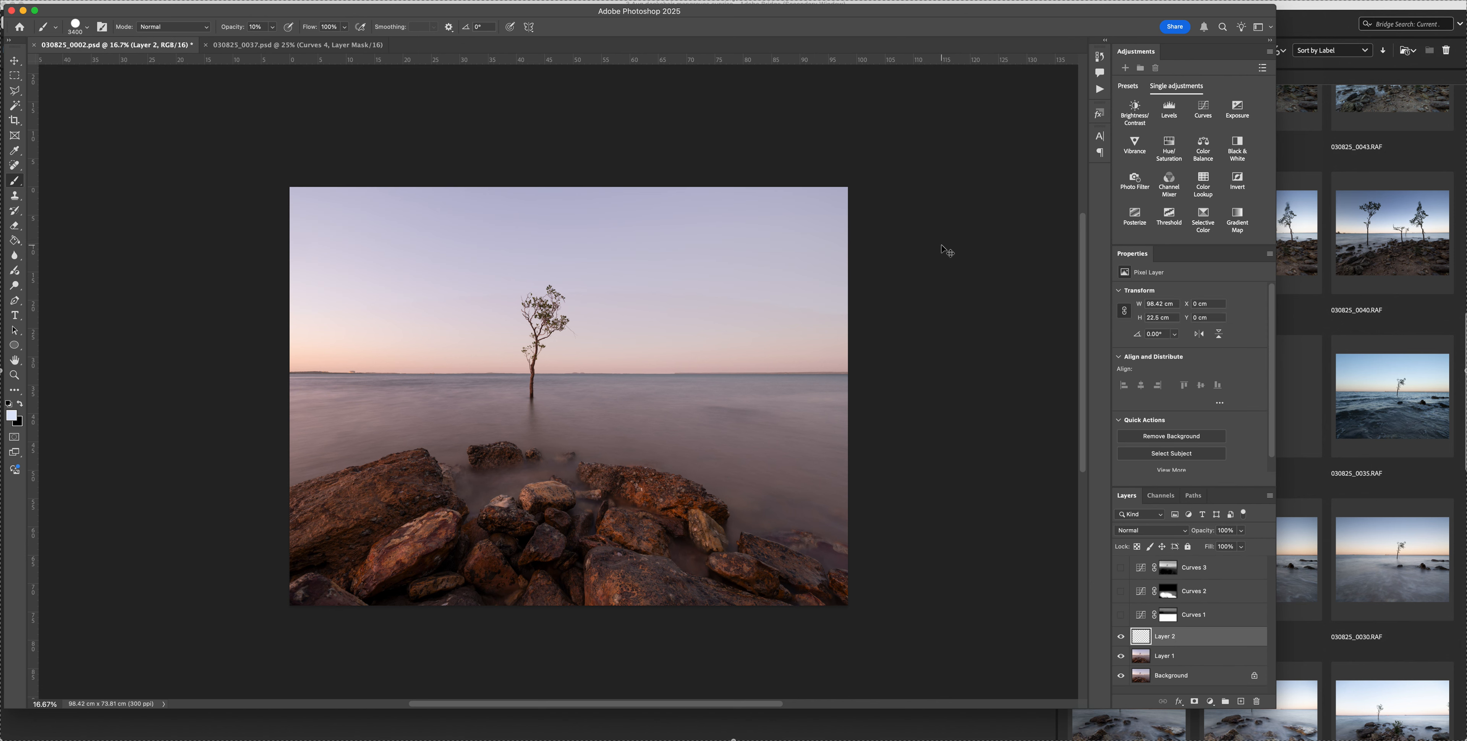
{"action": "key", "text": "super+z"}
{"action": "key", "text": "x"}
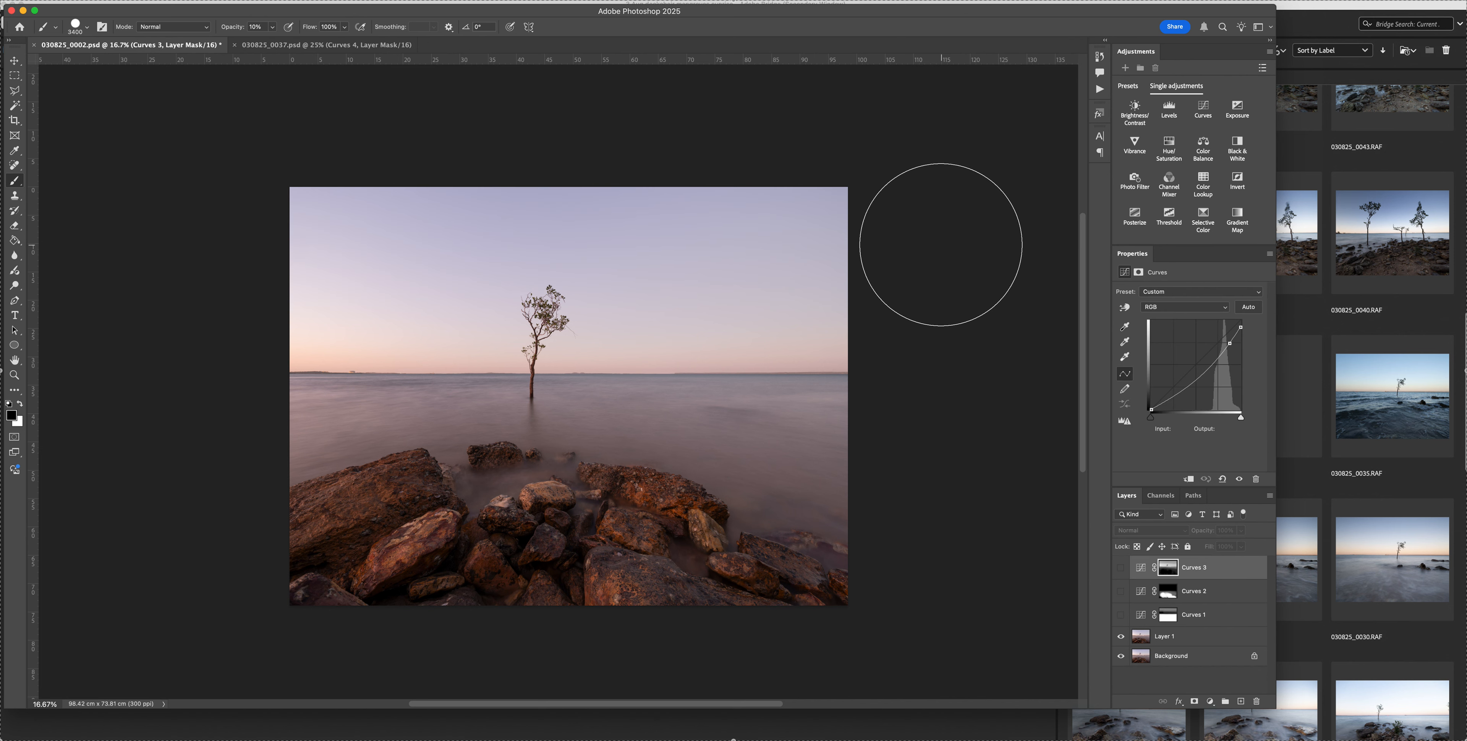
Soften the brush edge, make Curves 1 the active layer, and show Curves 1, Curves 2 and Curves 3 again one by one
{"action": "key", "text": "bracketleft"}
{"action": "key", "text": "bracketleft"}
{"action": "key", "text": "bracketleft"}
{"action": "key", "text": "bracketleft"}
{"action": "key", "text": "bracketleft"}
{"action": "key", "text": "bracketleft"}
{"action": "key", "text": "bracketleft"}
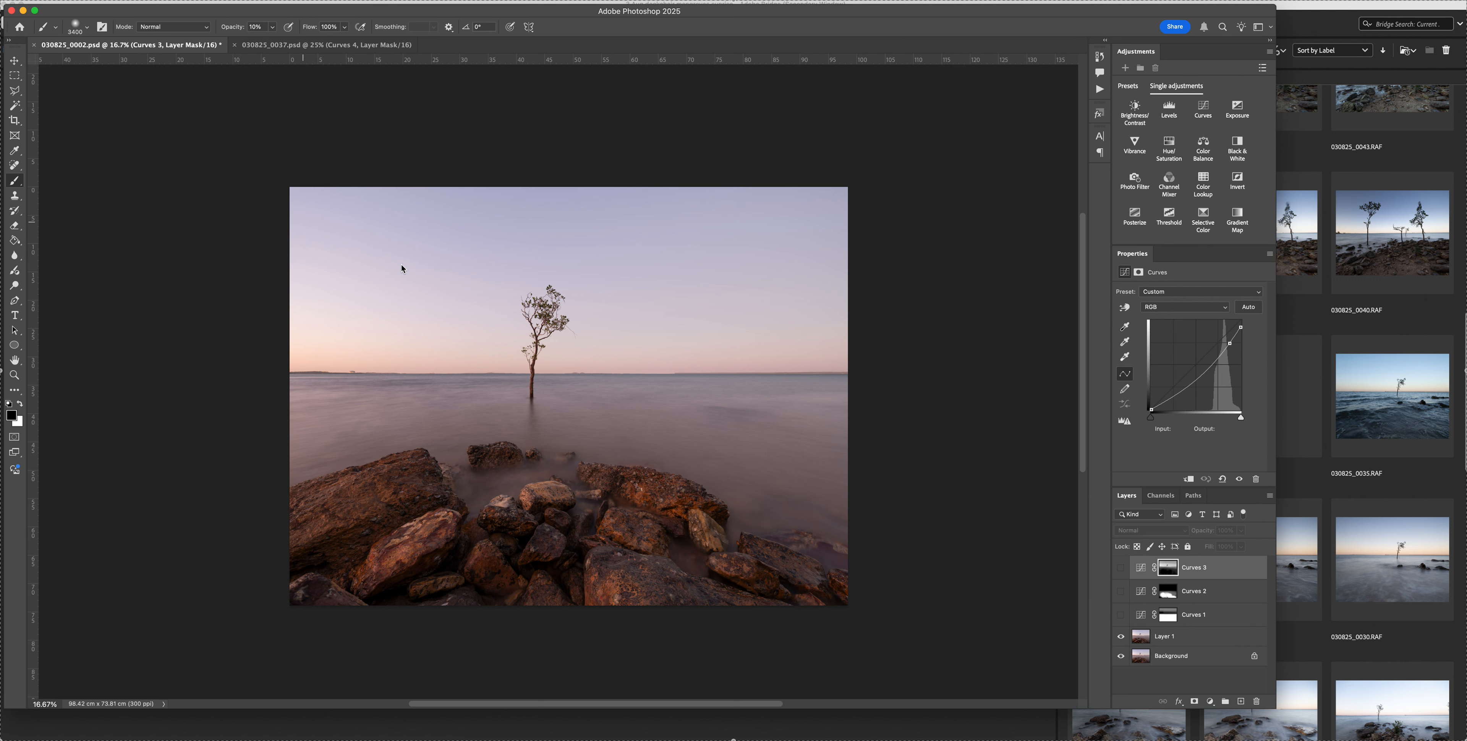
{"action": "left_click", "coordinate": [1130, 624]}
{"action": "left_click", "coordinate": [1121, 615]}
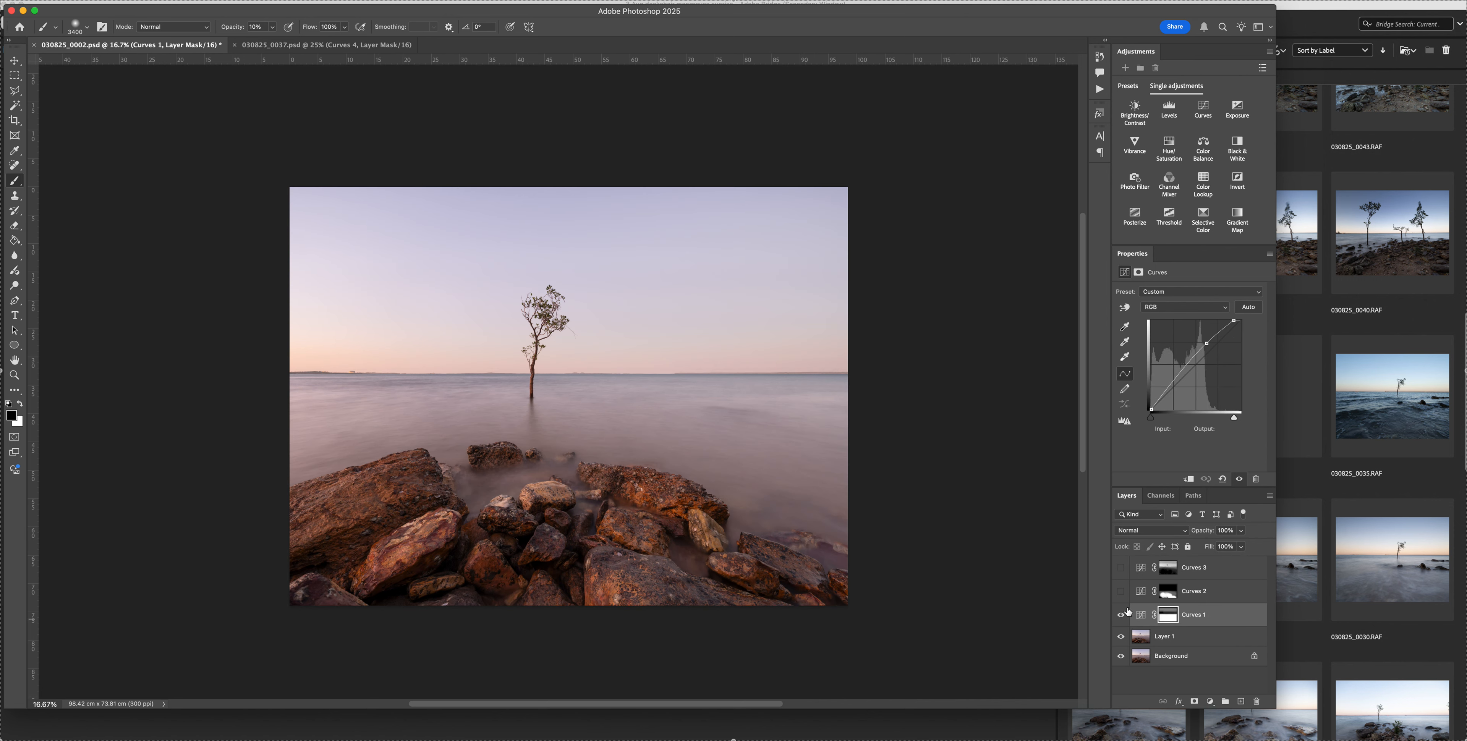
{"action": "left_click", "coordinate": [1121, 595]}
{"action": "left_click", "coordinate": [1121, 568]}
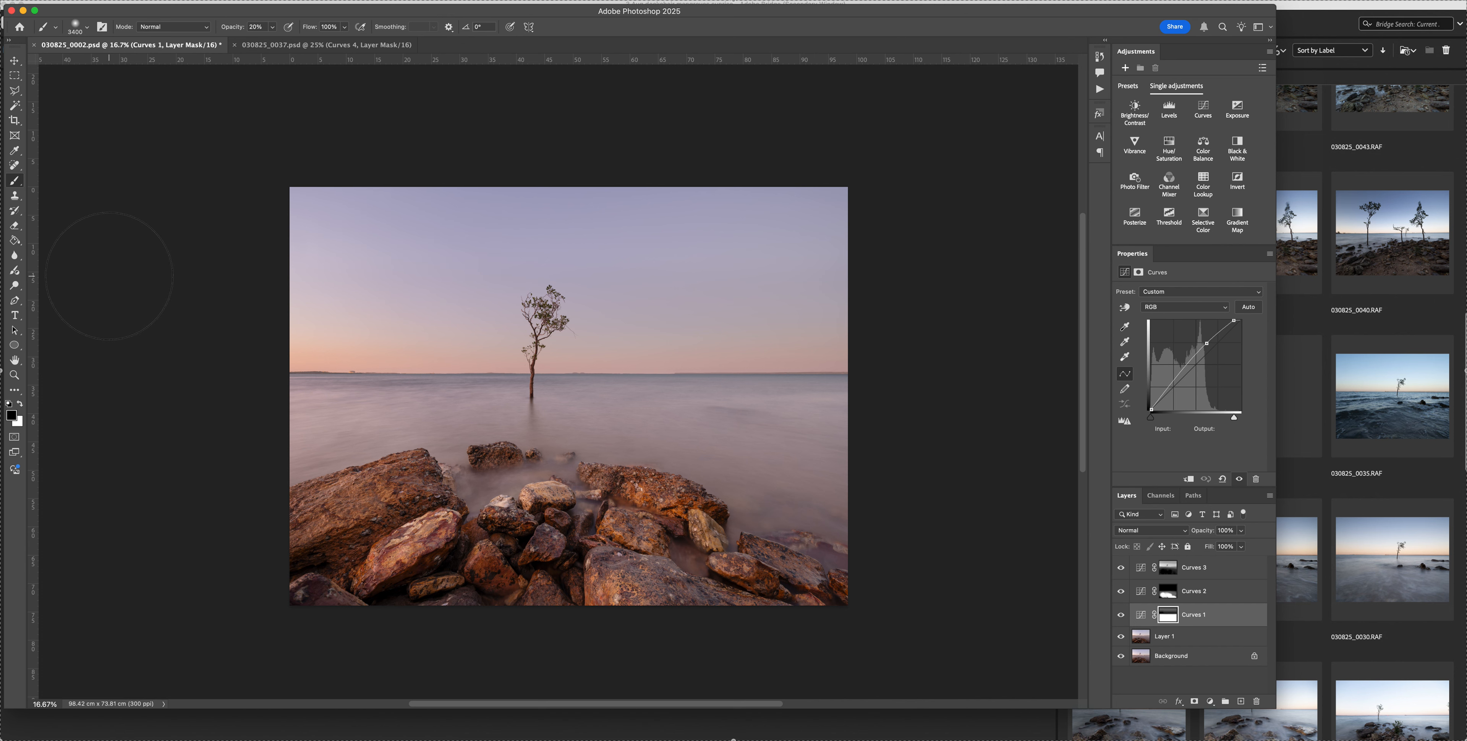
Paint white over the upper sky on the Curves 1 mask at 20% opacity and restore black as the foreground colour
{"action": "key", "text": "x"}
{"action": "mouse_move", "coordinate": [765, 251]}
{"action": "left_mouse_down"}
{"action": "mouse_move", "coordinate": [333, 275]}
{"action": "mouse_move", "coordinate": [503, 249]}
{"action": "left_mouse_up"}
{"action": "key", "text": "x"}
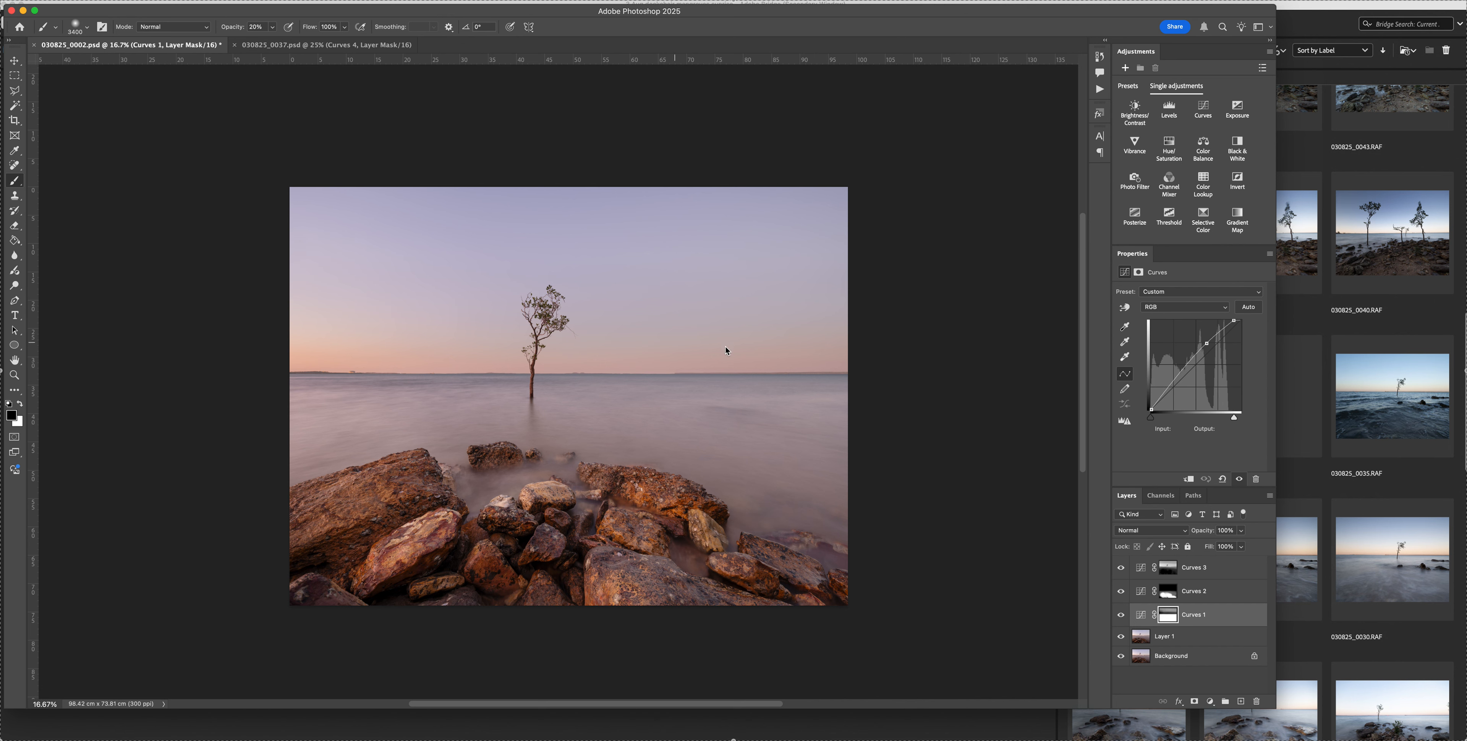
Compare the image with and without Curves 3 and Curves 2, and lower the display brightness to judge the photo
{"action": "left_click", "coordinate": [1122, 569]}
{"action": "left_click", "coordinate": [1120, 570]}
{"action": "left_click", "coordinate": [1121, 592]}
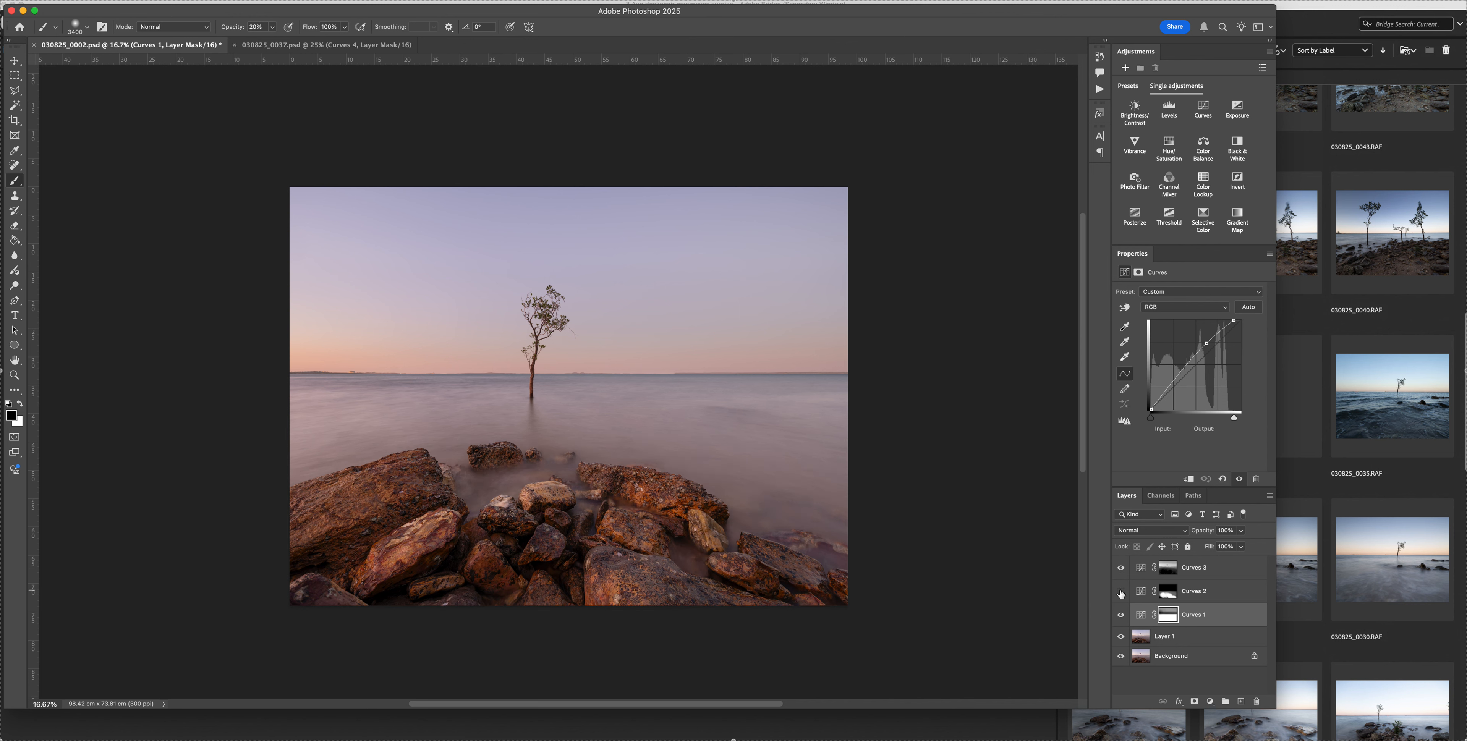
{"action": "left_click", "coordinate": [1122, 592]}
{"action": "key", "text": "F1"}
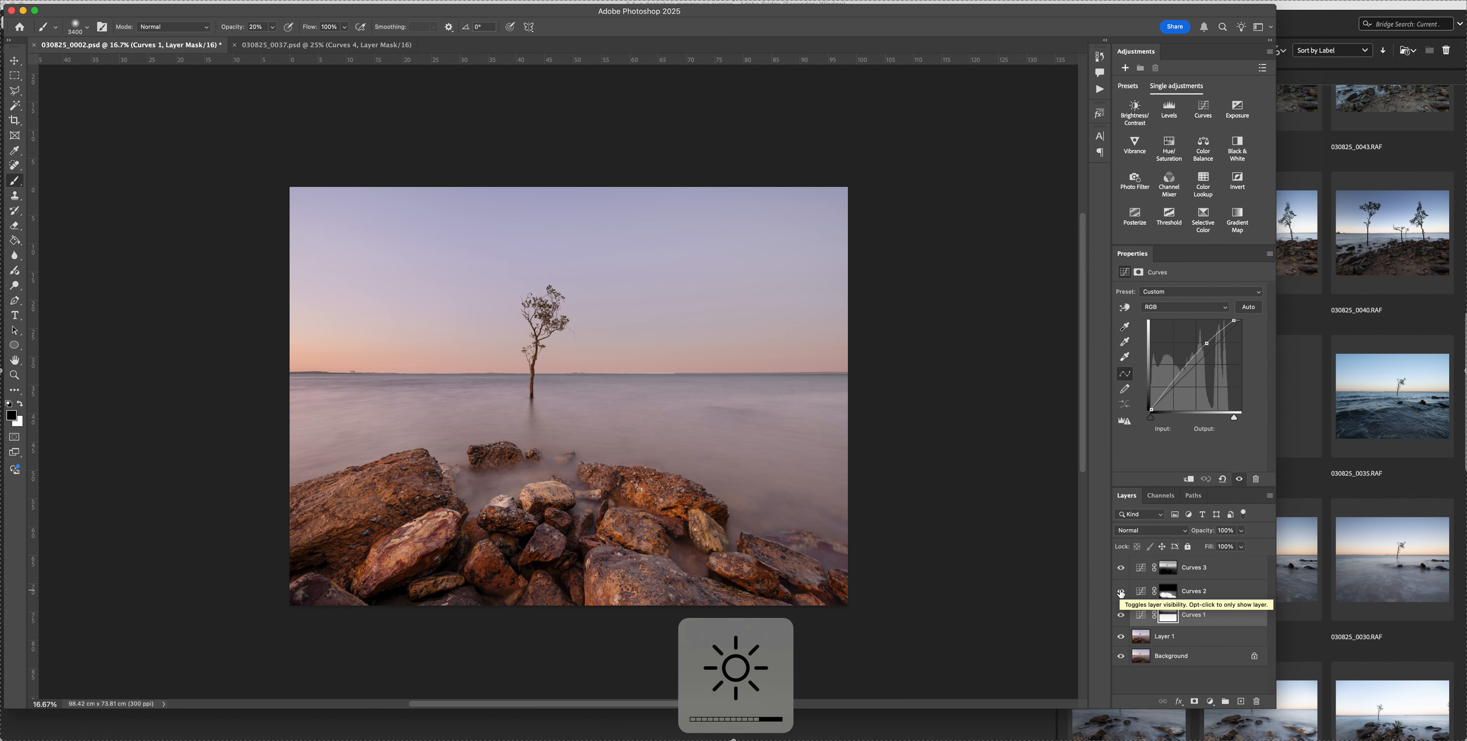
{"action": "key", "text": "F1"}
{"action": "key", "text": "F1"}
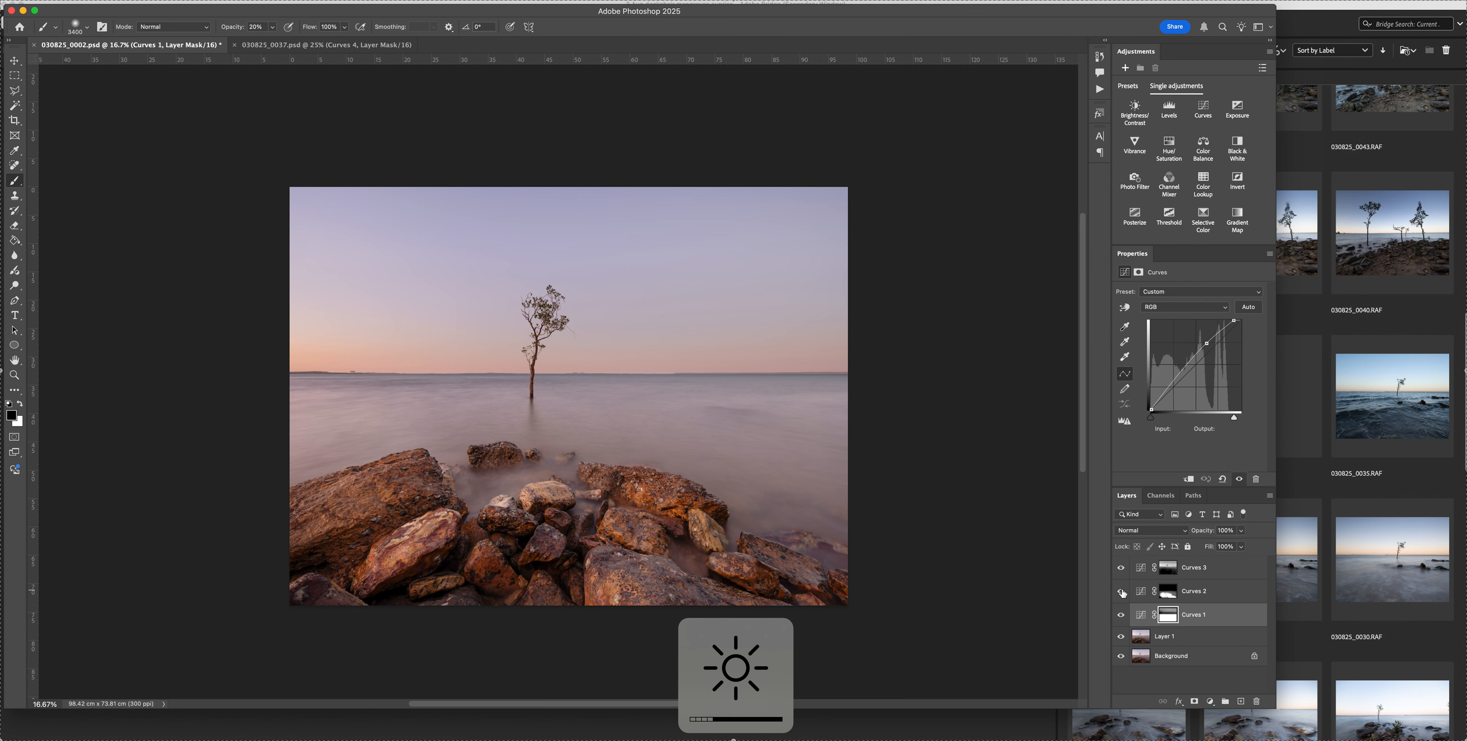
Add a Curves layer above Curves 3 and pull its highlights down to input 200, output 184
{"action": "left_click", "coordinate": [1202, 576]}
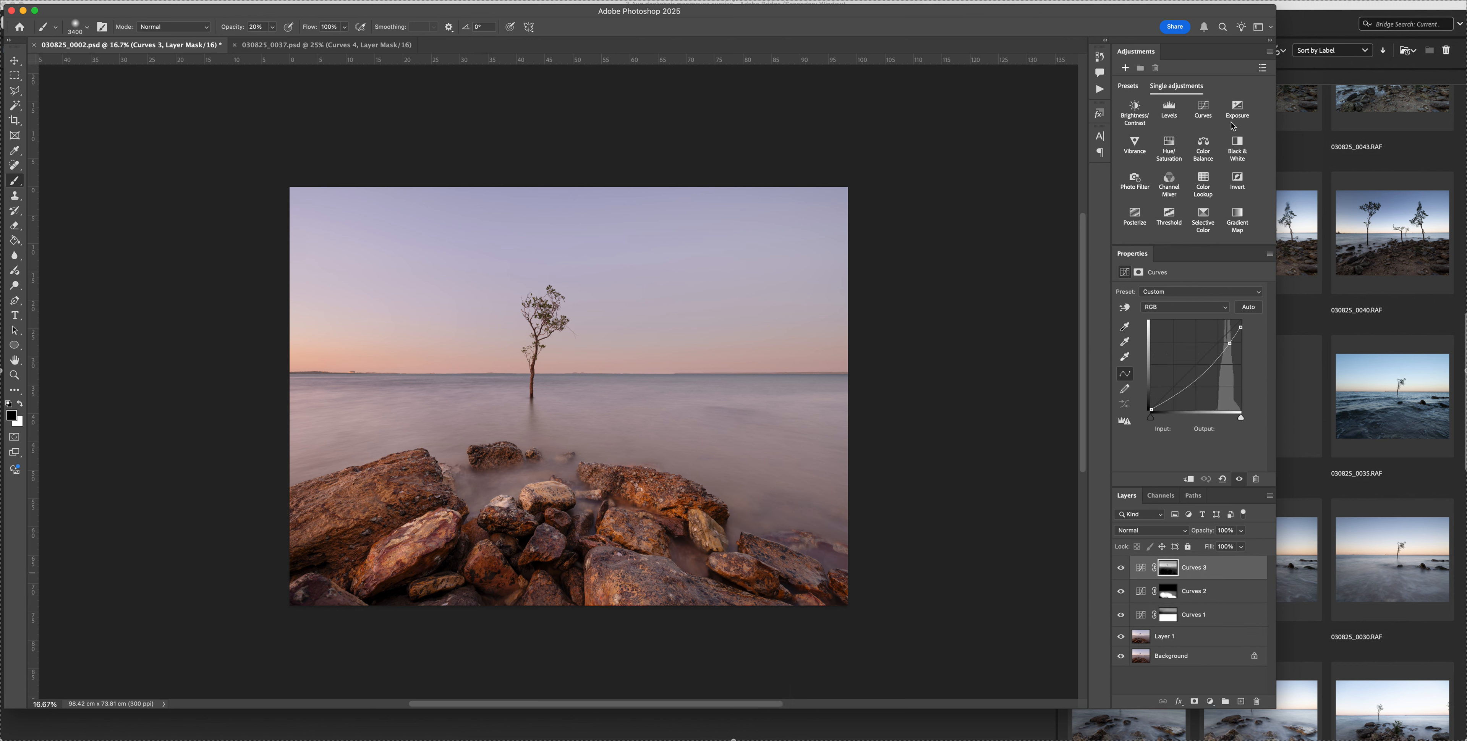
{"action": "left_click", "coordinate": [1212, 106]}
{"action": "left_click", "coordinate": [1228, 339]}
{"action": "left_click_drag", "start_coordinate": [1229, 340], "coordinate": [1221, 344]}
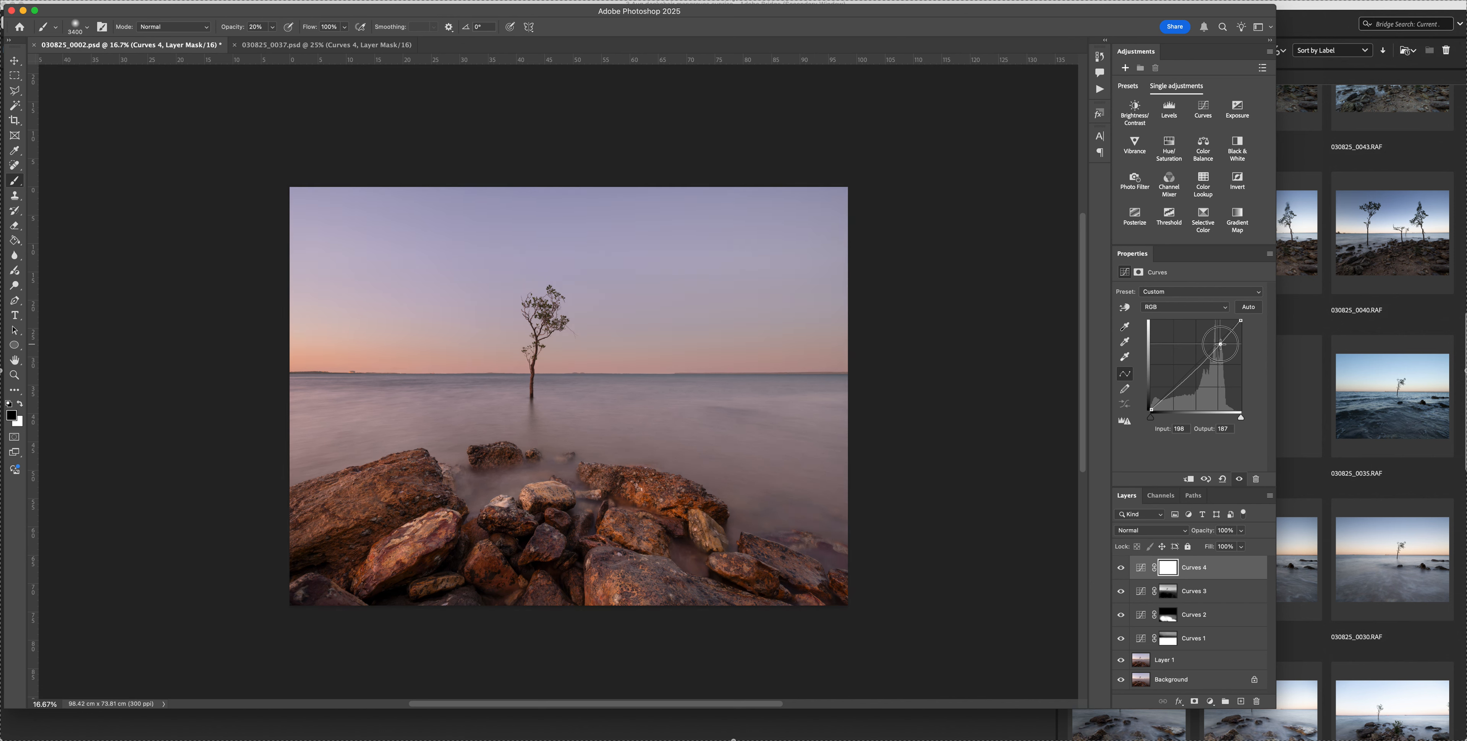
{"action": "left_click_drag", "start_coordinate": [1189, 380], "coordinate": [1222, 345]}
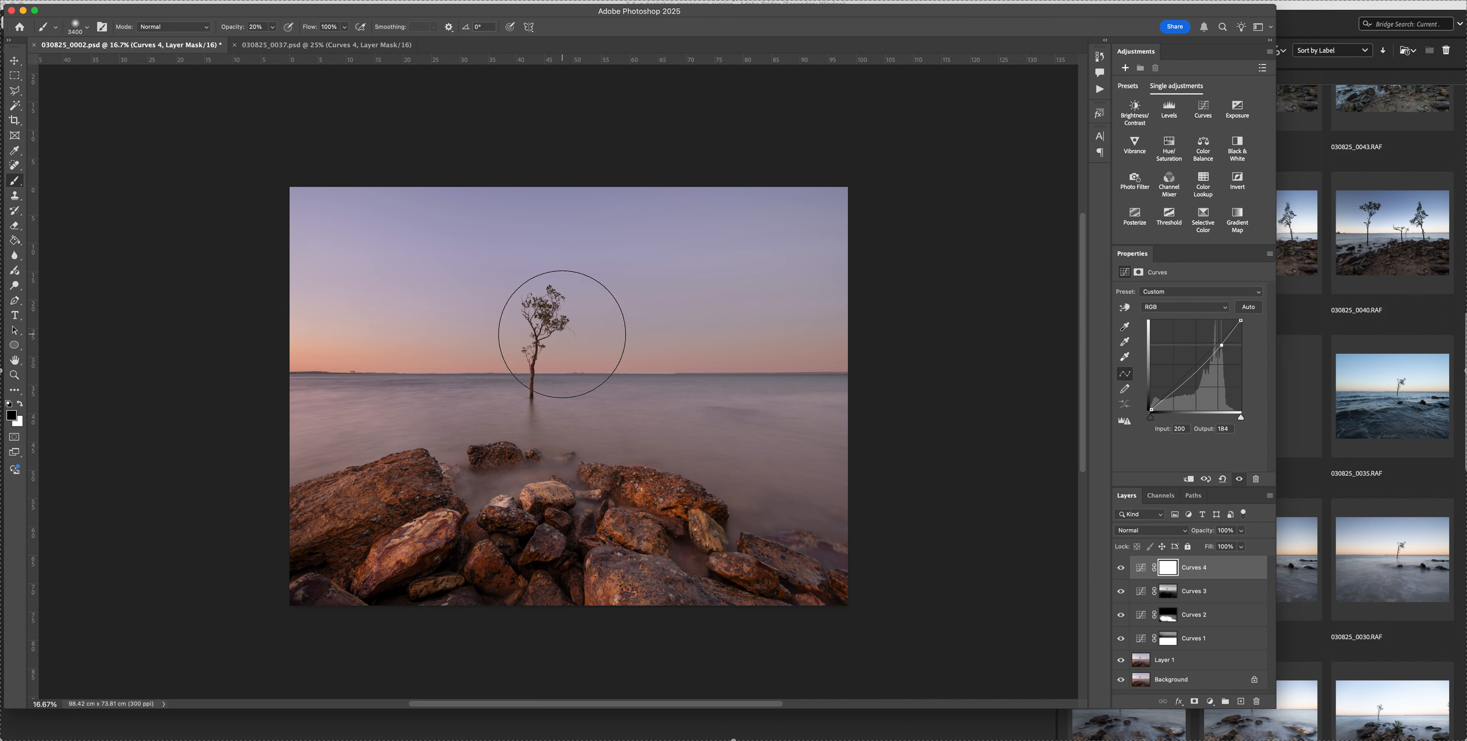
Paint black over the upper sky on the Curves 4 mask with a 4300 px brush at 100% opacity, and compare with the layer hidden
{"action": "key", "text": "0"}
{"action": "key", "text": "bracketright"}
{"action": "key", "text": "bracketright"}
{"action": "key", "text": "bracketright"}
{"action": "key", "text": "bracketright"}
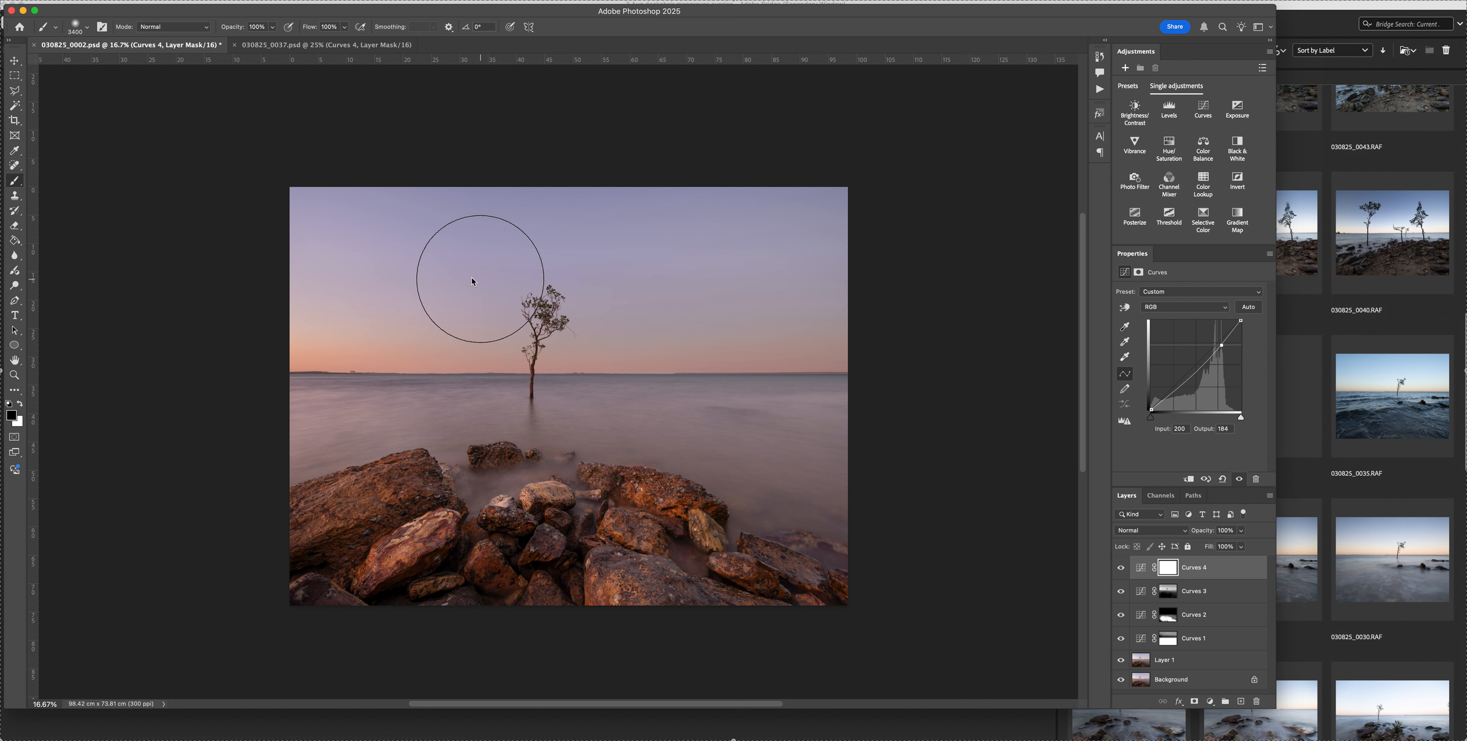
{"action": "key", "text": "bracketright"}
{"action": "key", "text": "bracketright"}
{"action": "key", "text": "bracketright"}
{"action": "key", "text": "bracketright"}
{"action": "key", "text": "bracketright"}
{"action": "mouse_move", "coordinate": [274, 203]}
{"action": "left_mouse_down"}
{"action": "mouse_move", "coordinate": [665, 180]}
{"action": "mouse_move", "coordinate": [1034, 202]}
{"action": "left_mouse_up"}
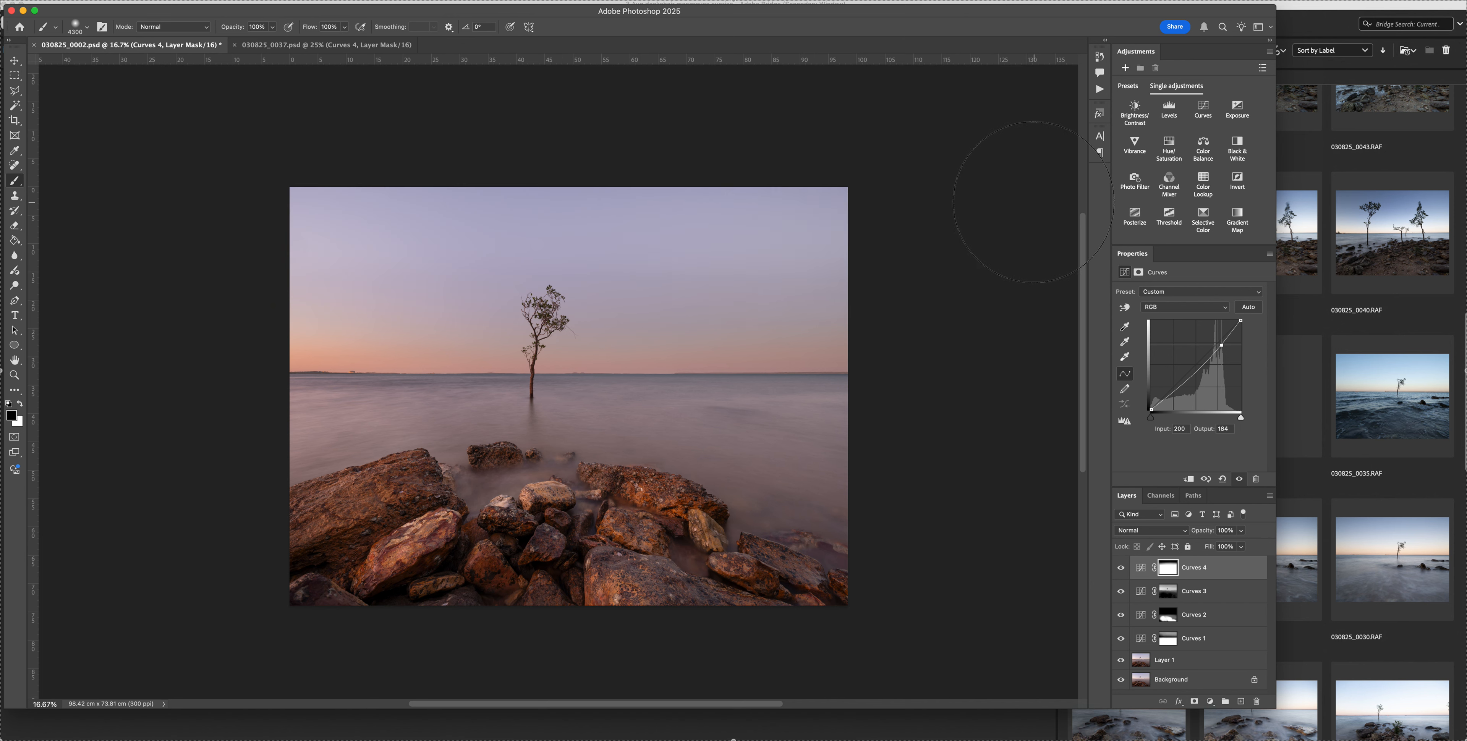
{"action": "key", "text": "3"}
{"action": "key", "text": "2"}
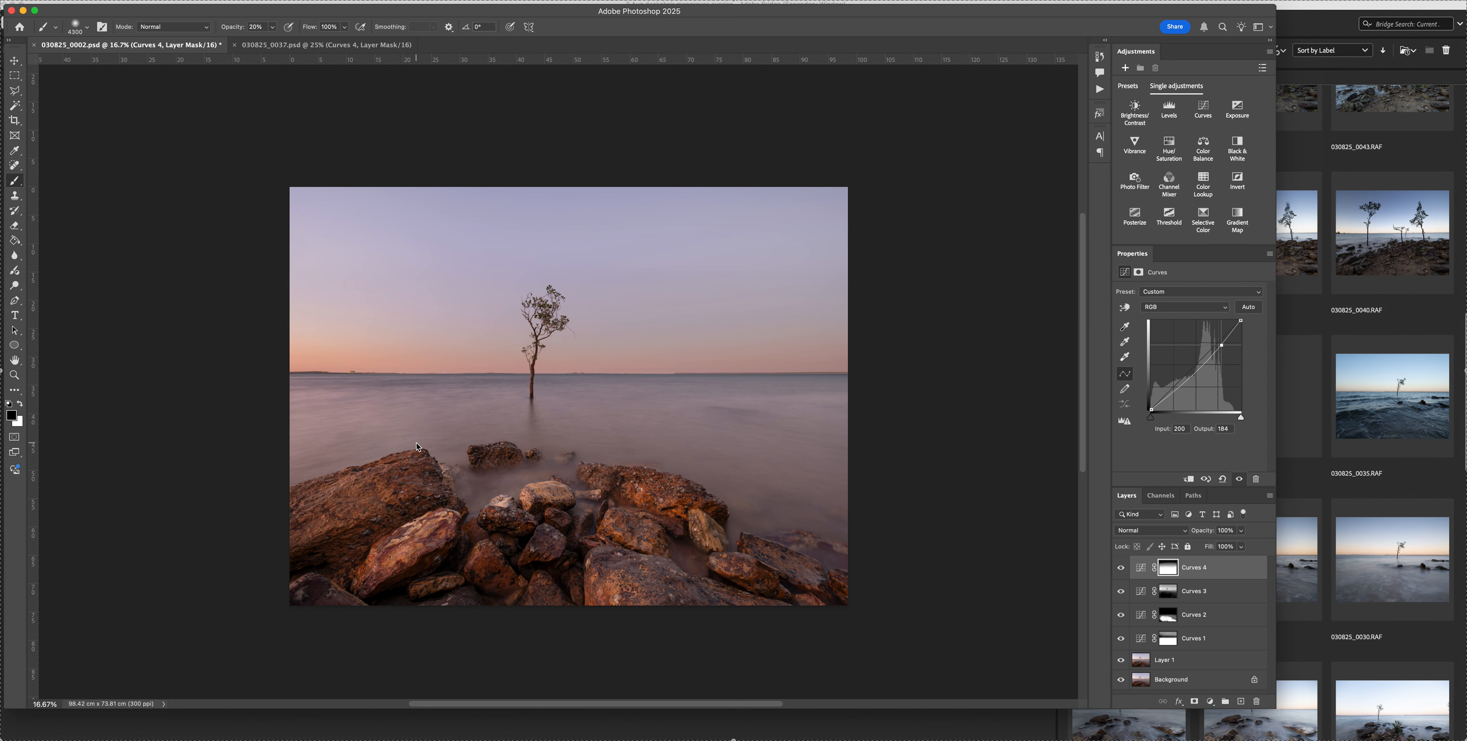
{"action": "left_click", "coordinate": [1122, 571]}
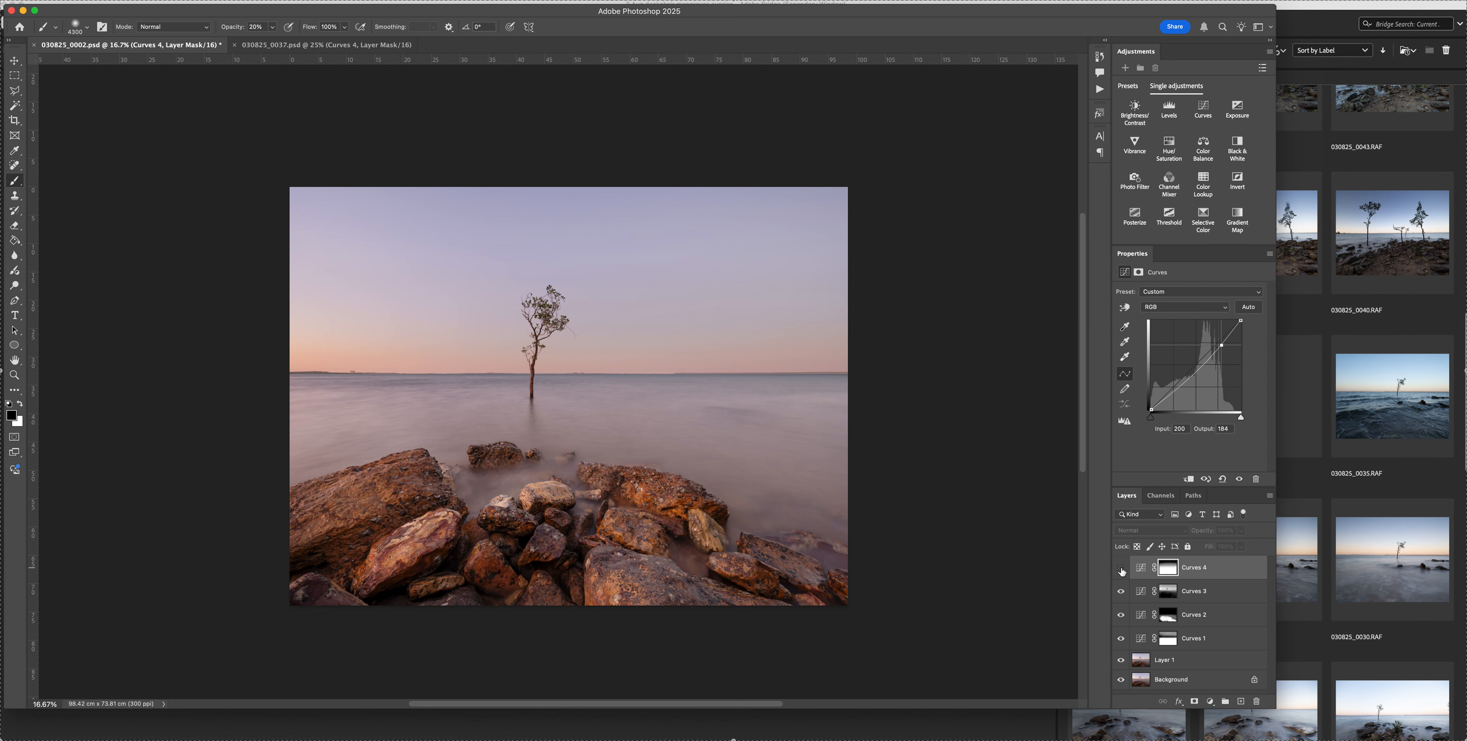
{"action": "left_click", "coordinate": [1122, 571]}
Paint black over the foreground rocks on the Curves 4 mask at 100% opacity, and reduce the brush opacity to 30%
{"action": "key", "text": "0"}
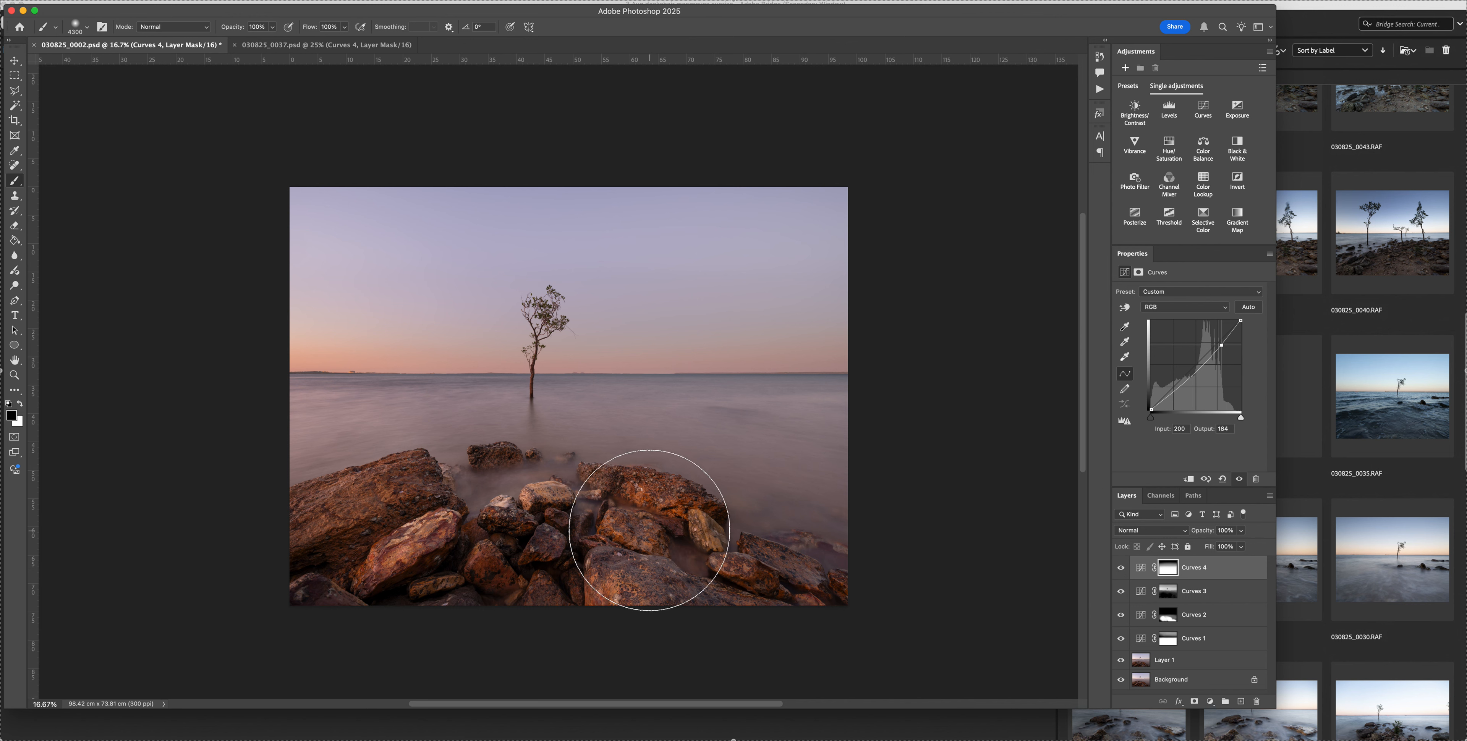
{"action": "left_click", "coordinate": [649, 530]}
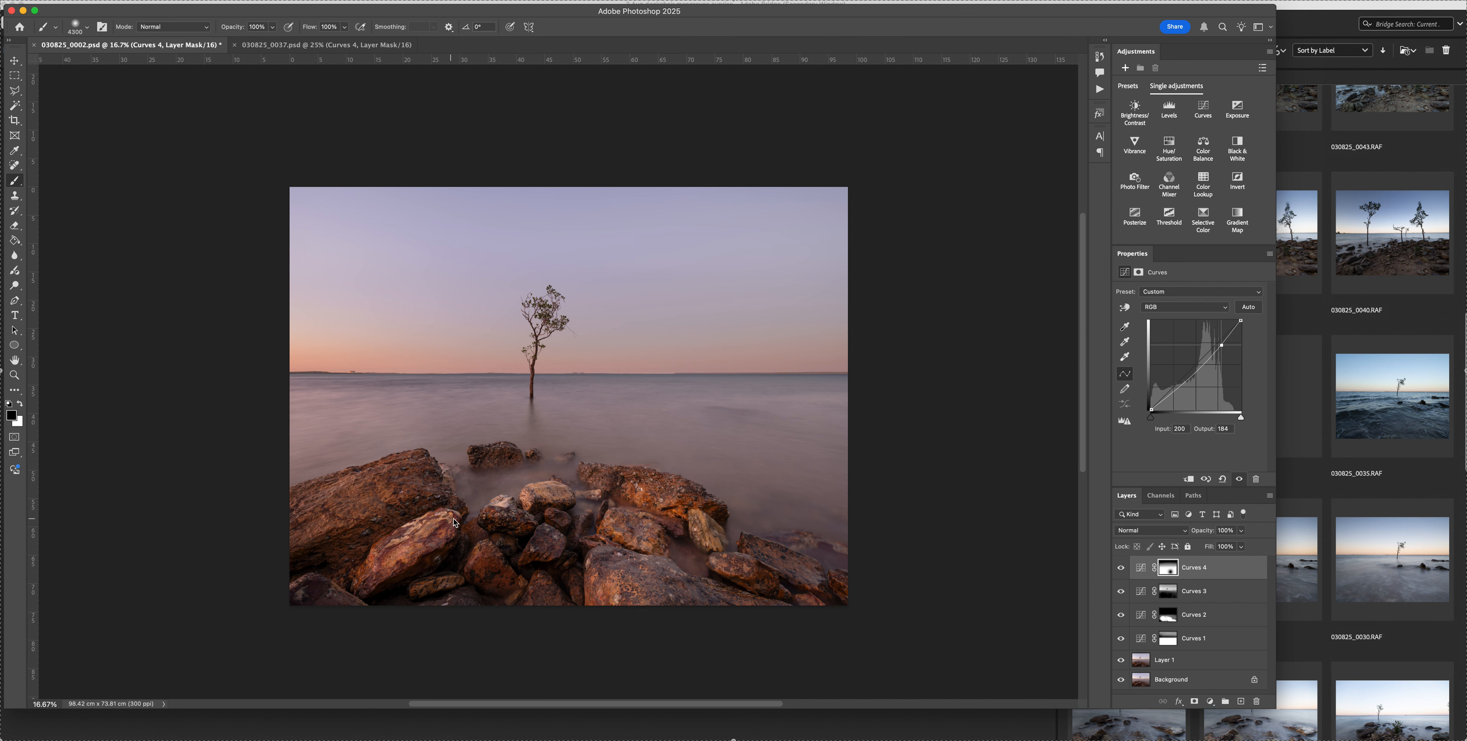
{"action": "left_click", "coordinate": [544, 514]}
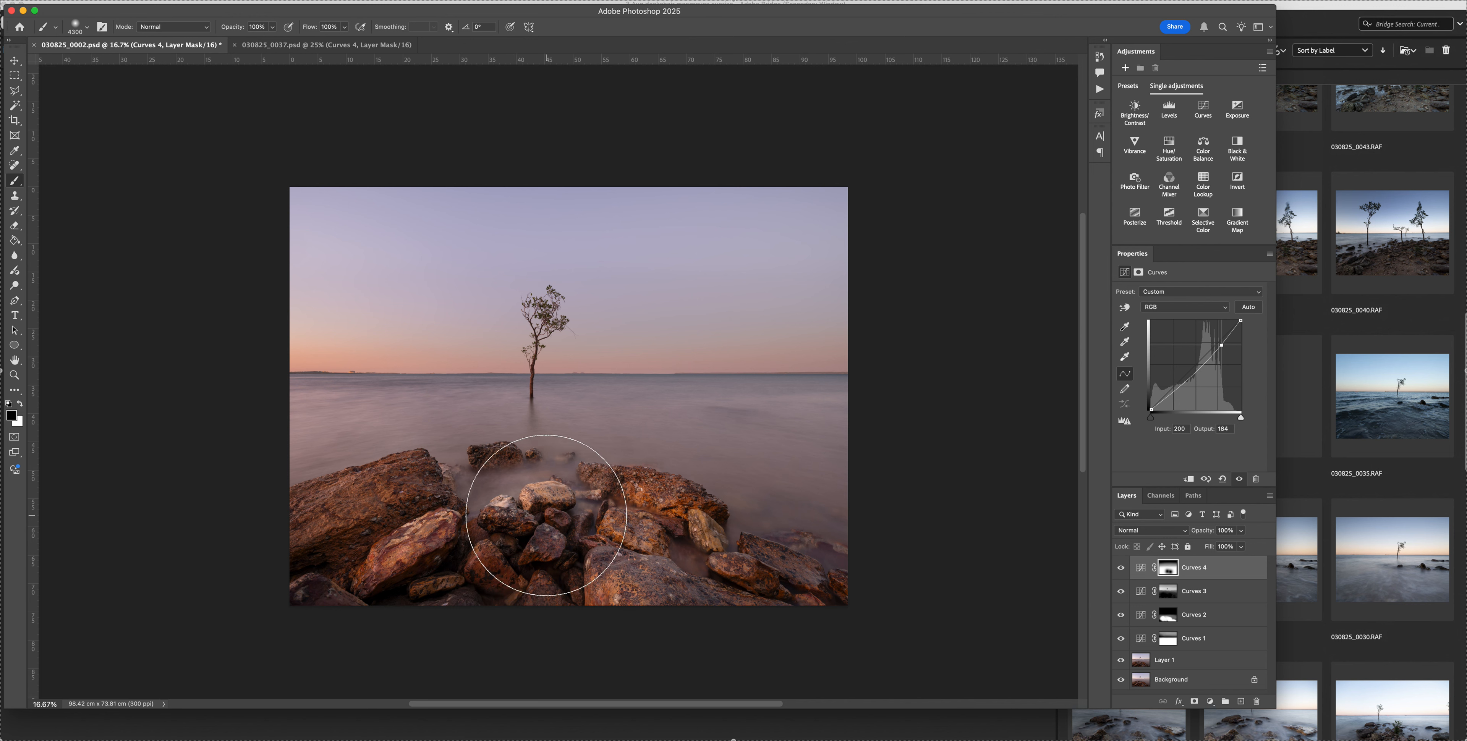
{"action": "left_click", "coordinate": [428, 525]}
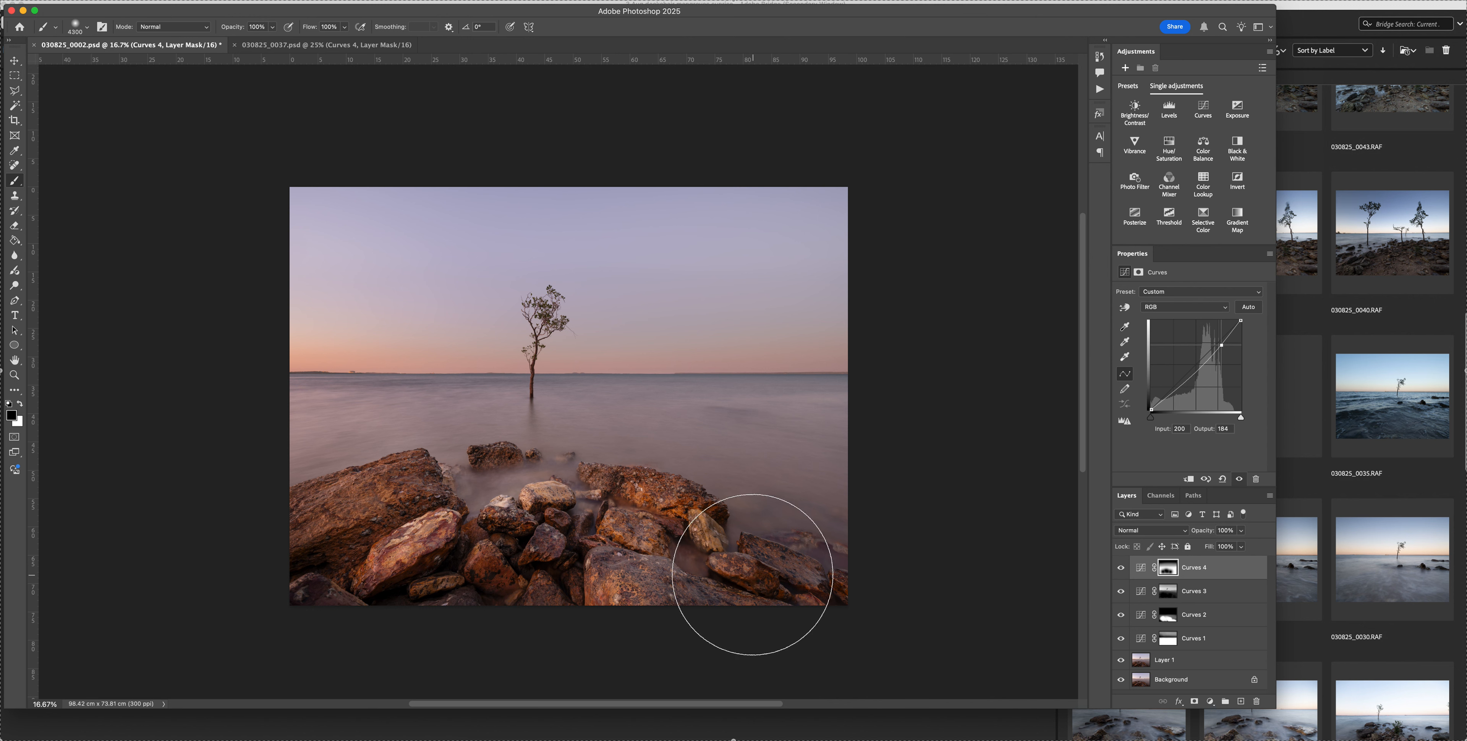
{"action": "key", "text": "5"}
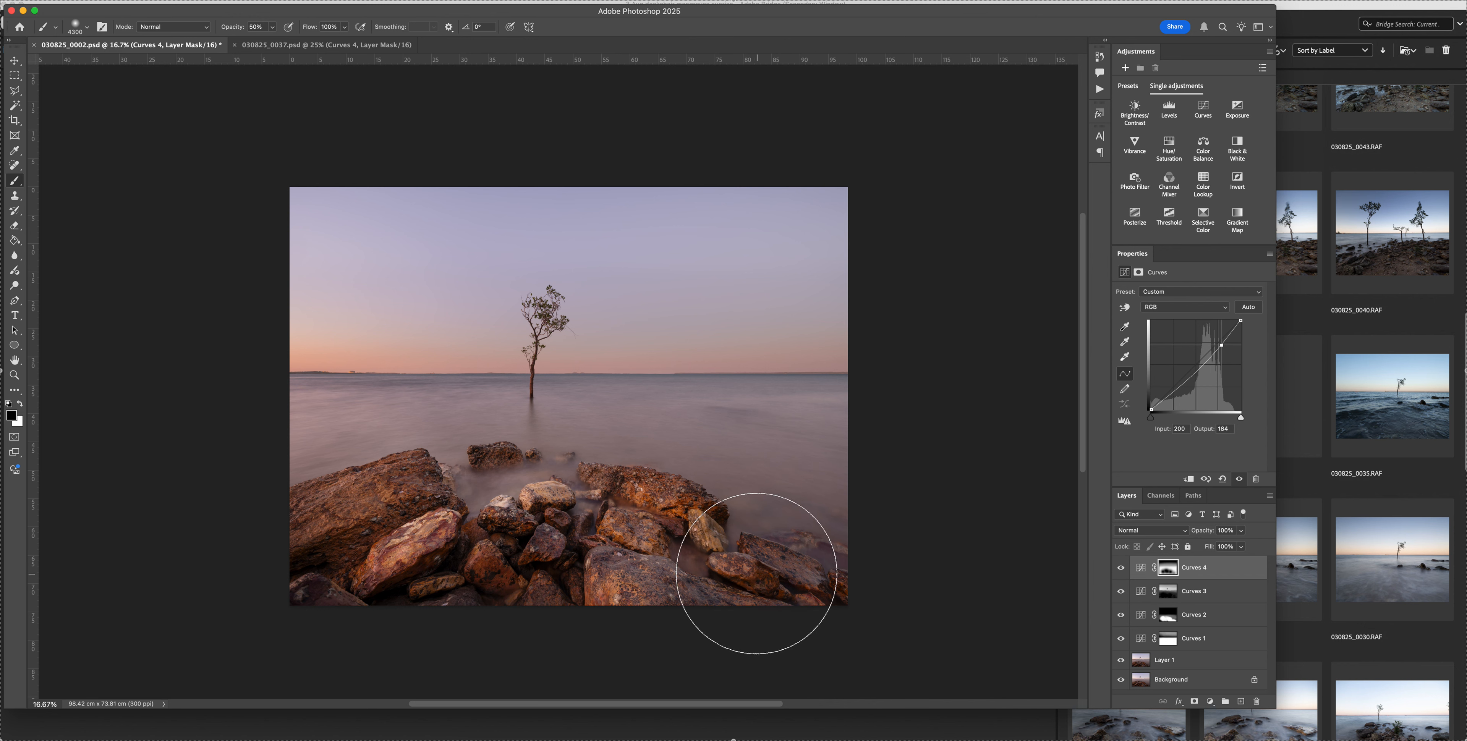
{"action": "key", "text": "3"}
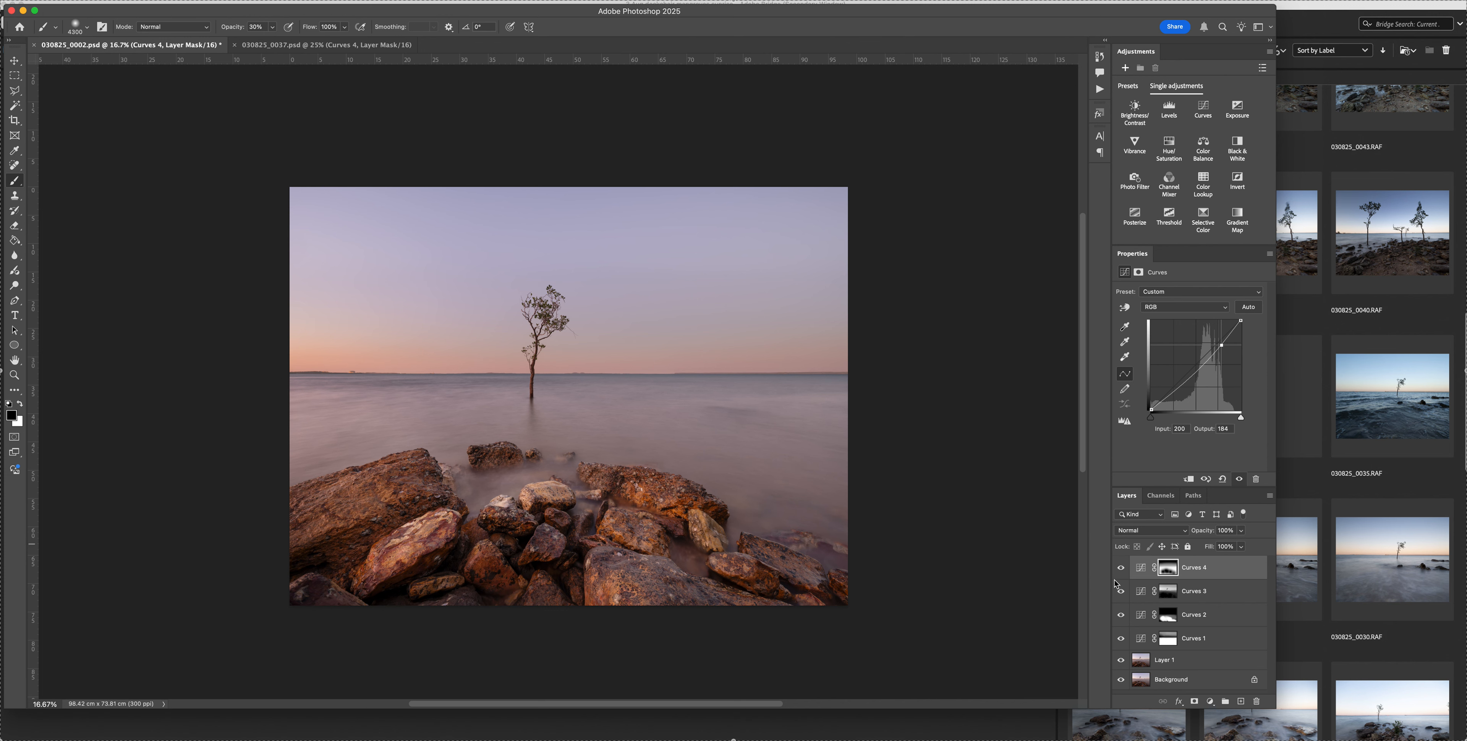
Compare the image with and without Curves 4 and try adjusting its layer opacity, leaving it at 100%
{"action": "left_click", "coordinate": [1122, 569]}
{"action": "left_click", "coordinate": [1122, 569]}
{"action": "scroll", "coordinate": [1204, 534], "scroll_direction": "down", "scroll_amount": 1}
{"action": "left_click_drag", "start_coordinate": [1206, 533], "coordinate": [1258, 532]}
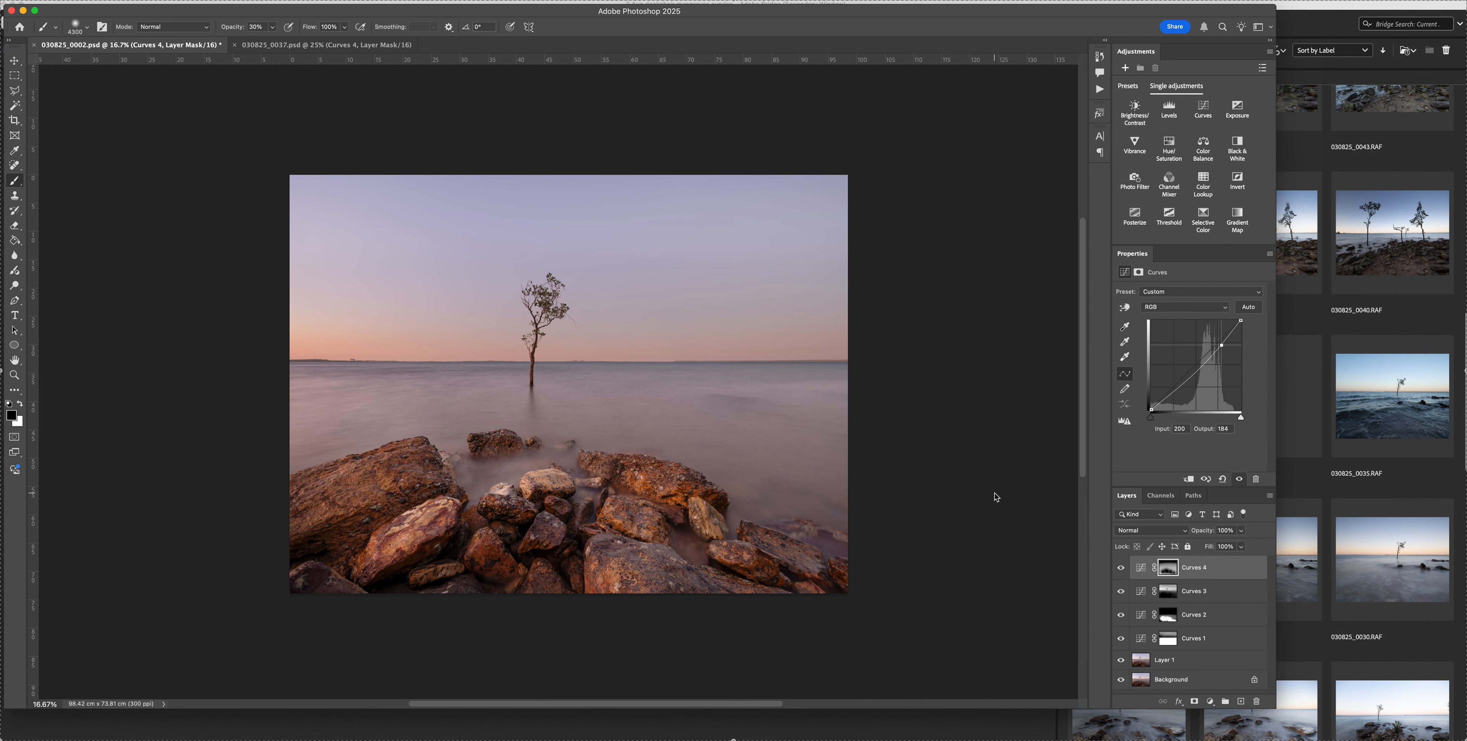
{"action": "scroll", "coordinate": [996, 497], "scroll_direction": "up", "scroll_amount": 3}
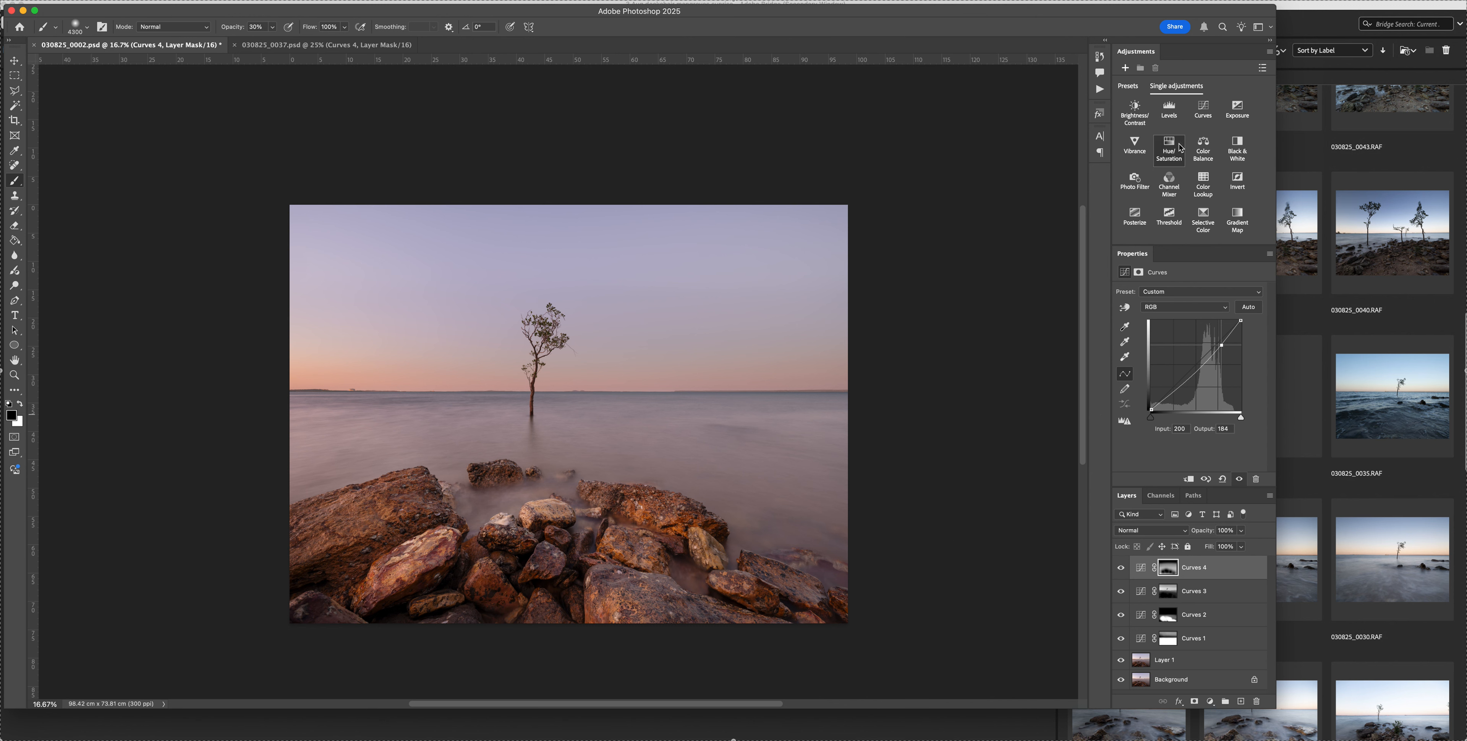
Add a Curves layer above Curves 4, raise the midtones to input 140, output 153, and anchor the shadows at input 66, output 67
{"action": "left_click", "coordinate": [1203, 108]}
{"action": "left_click", "coordinate": [1202, 355]}
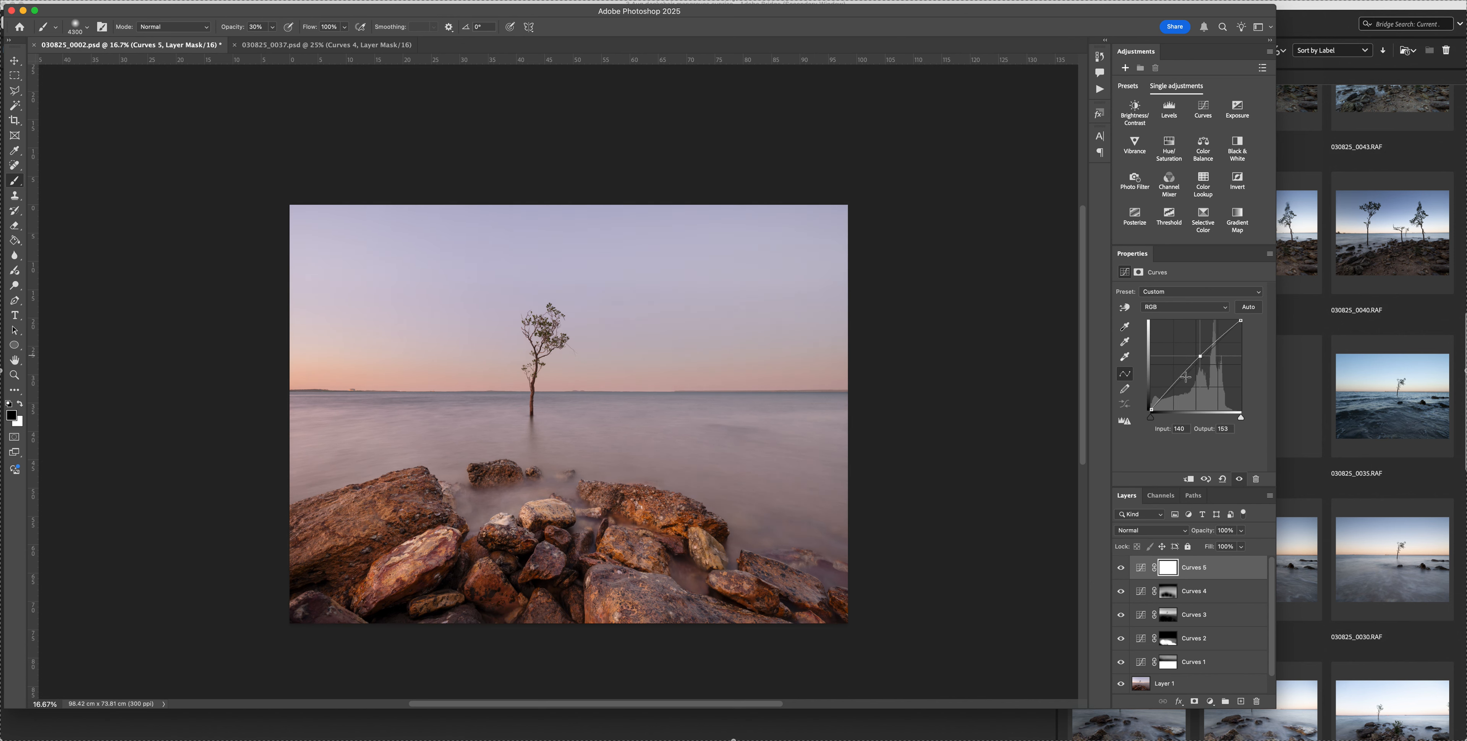
{"action": "left_click", "coordinate": [1175, 385]}
Compare the image repeatedly with and without the Curves 5 layer
{"action": "left_click", "coordinate": [1120, 568]}
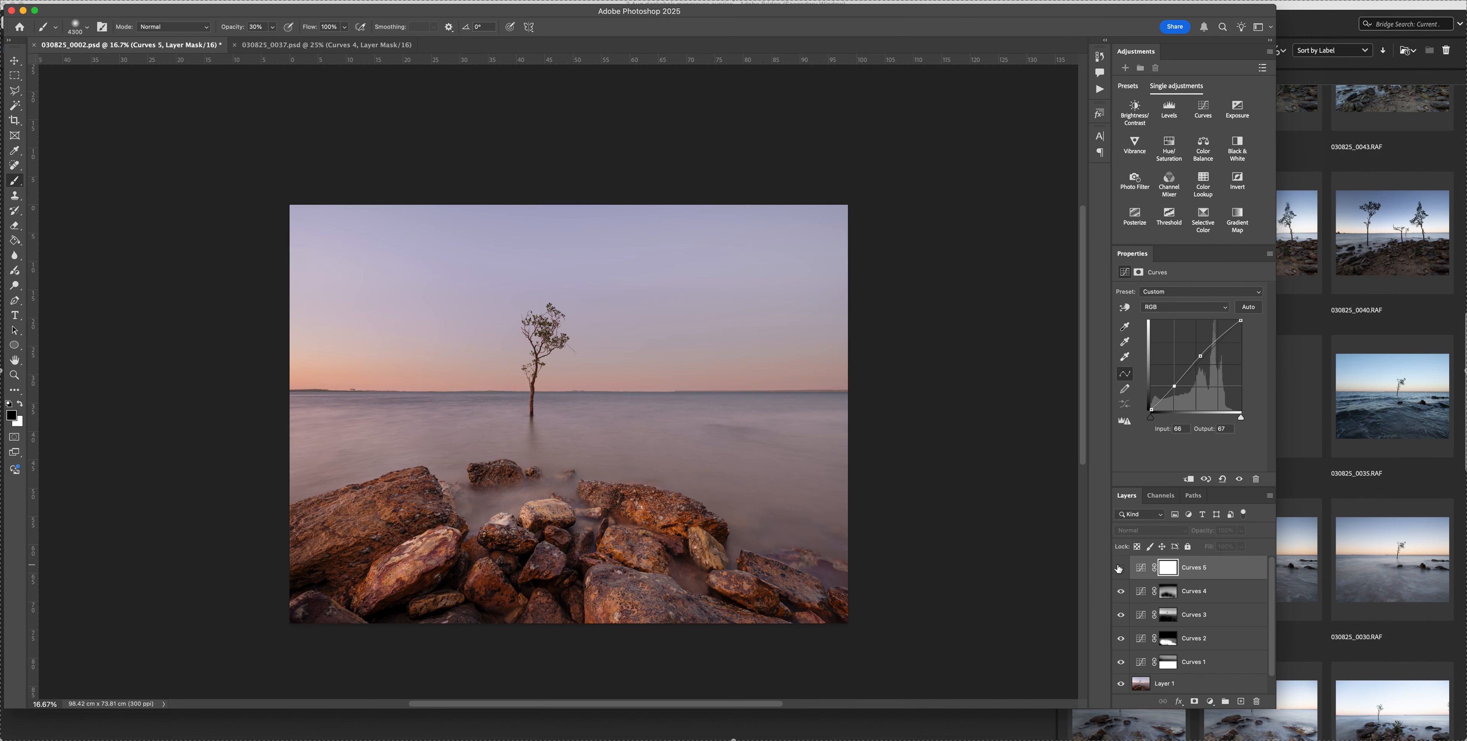
{"action": "left_click", "coordinate": [1120, 568]}
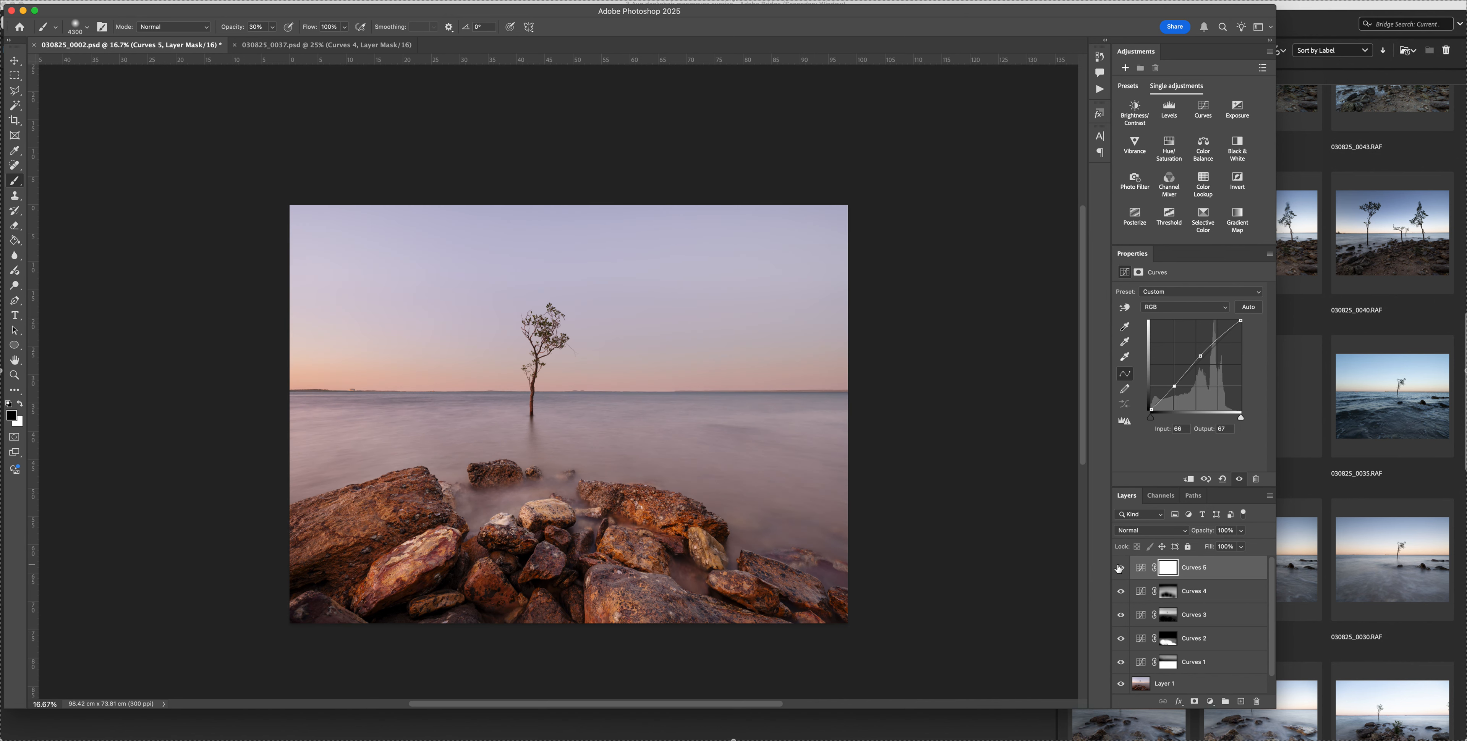
{"action": "left_click", "coordinate": [1120, 568]}
{"action": "left_click", "coordinate": [1120, 568]}
{"action": "left_click", "coordinate": [1120, 568]}
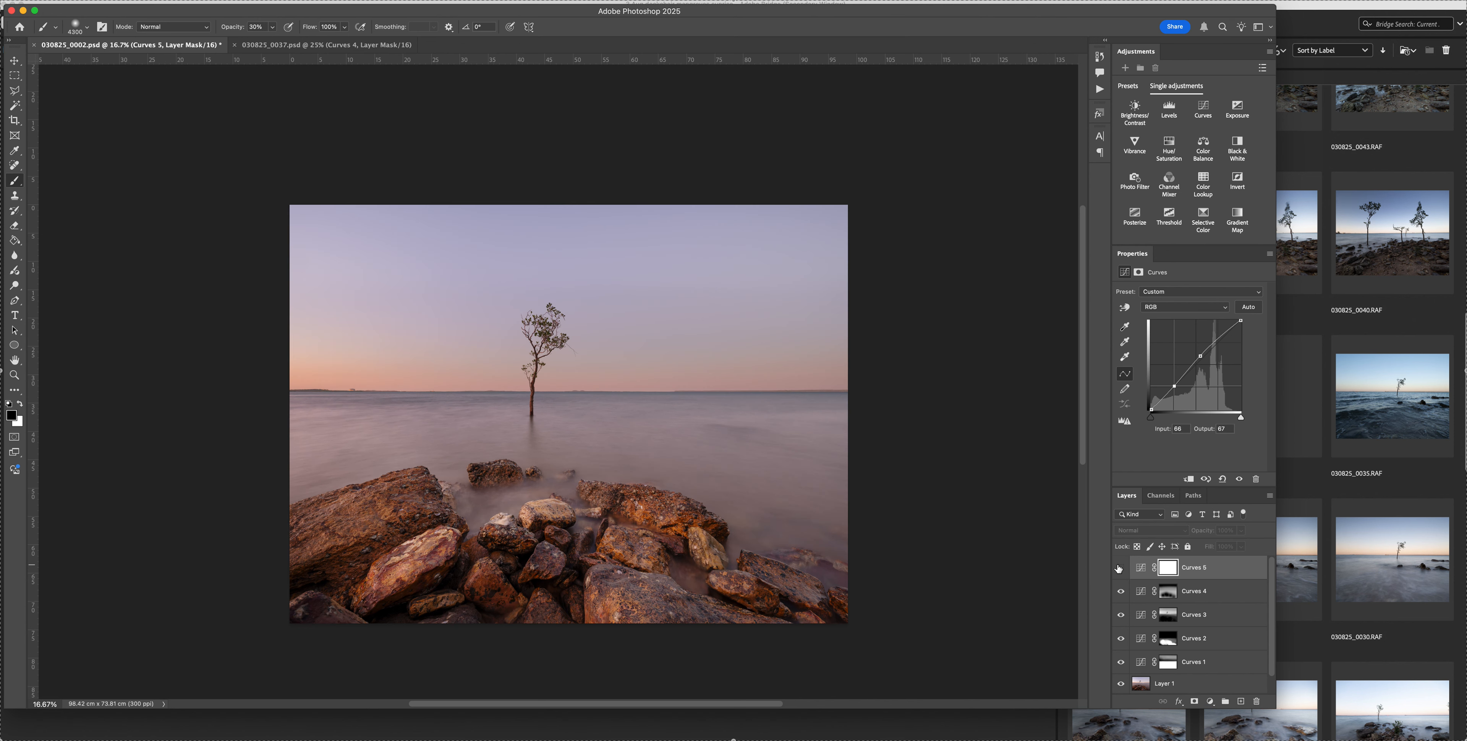
{"action": "left_click", "coordinate": [1120, 567]}
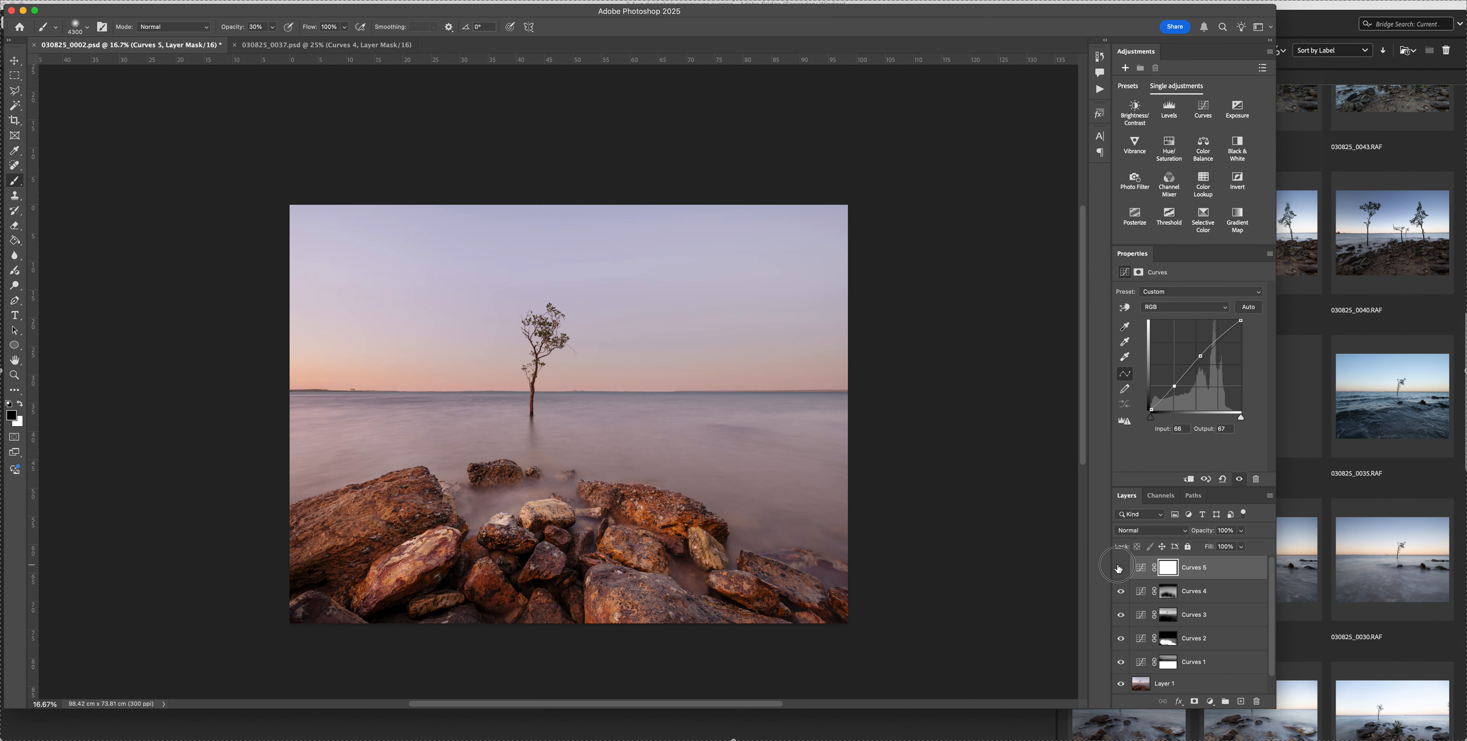
Fill the Curves 5 layer mask with black at 100% opacity
{"action": "left_click", "coordinate": [1120, 568]}
{"action": "left_click", "coordinate": [1121, 568]}
{"action": "left_click", "coordinate": [1166, 571]}
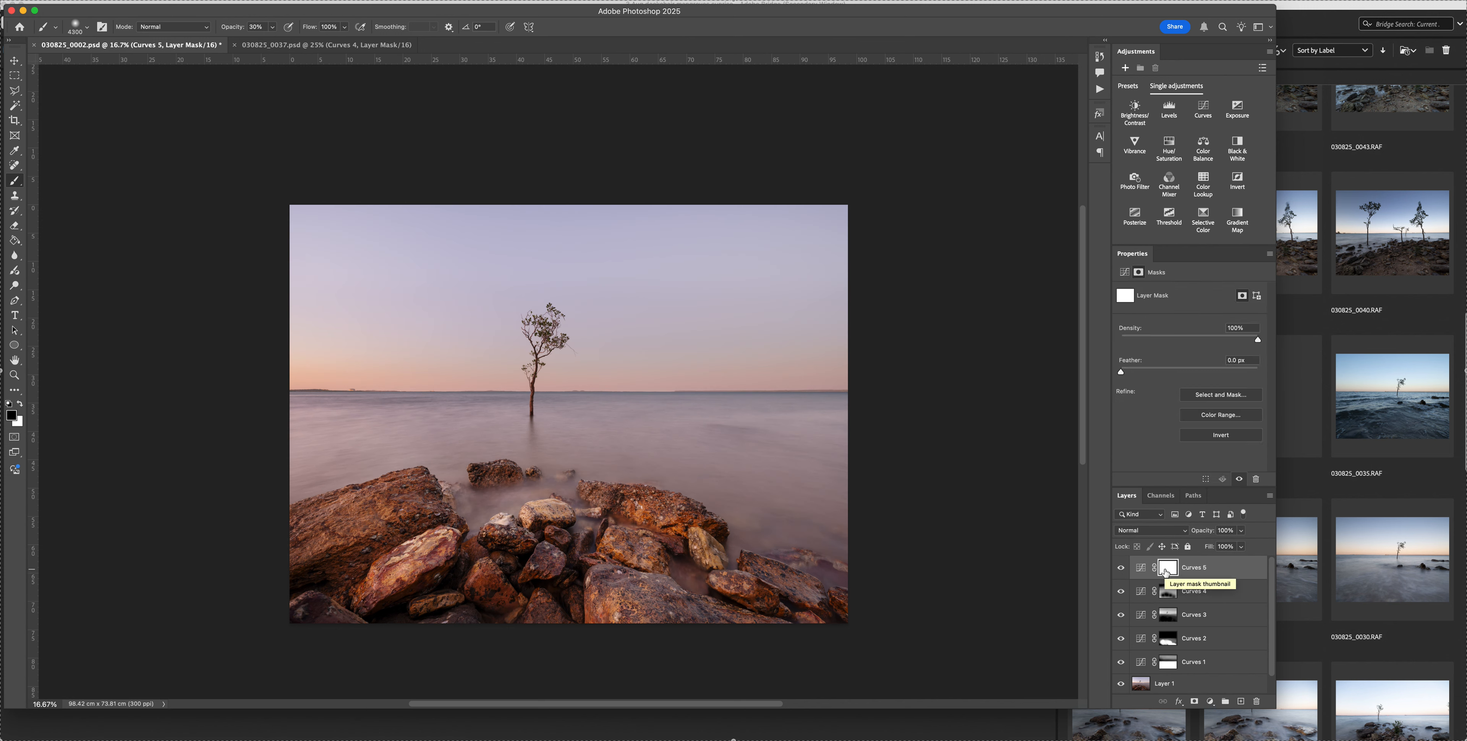
{"action": "left_click", "coordinate": [132, 0]}
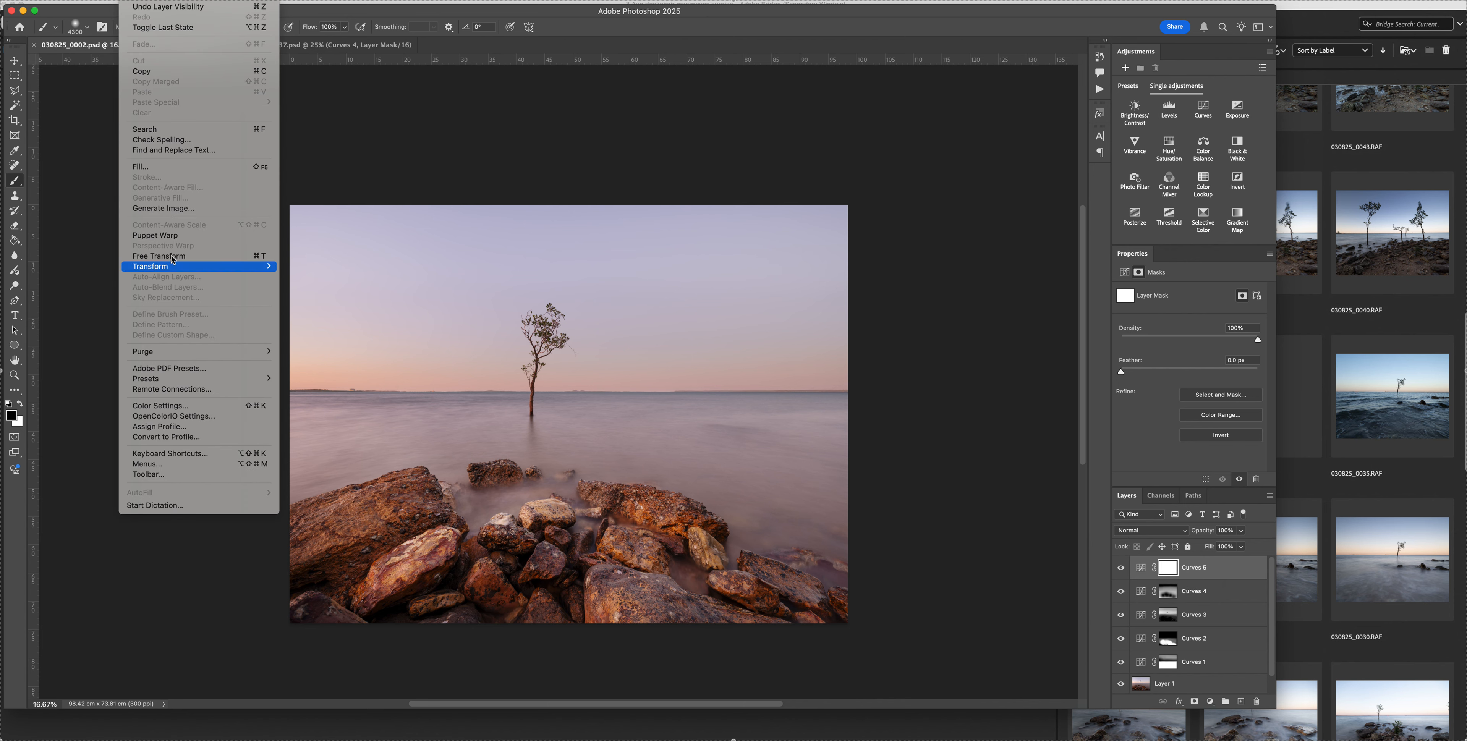
{"action": "left_click", "coordinate": [181, 167]}
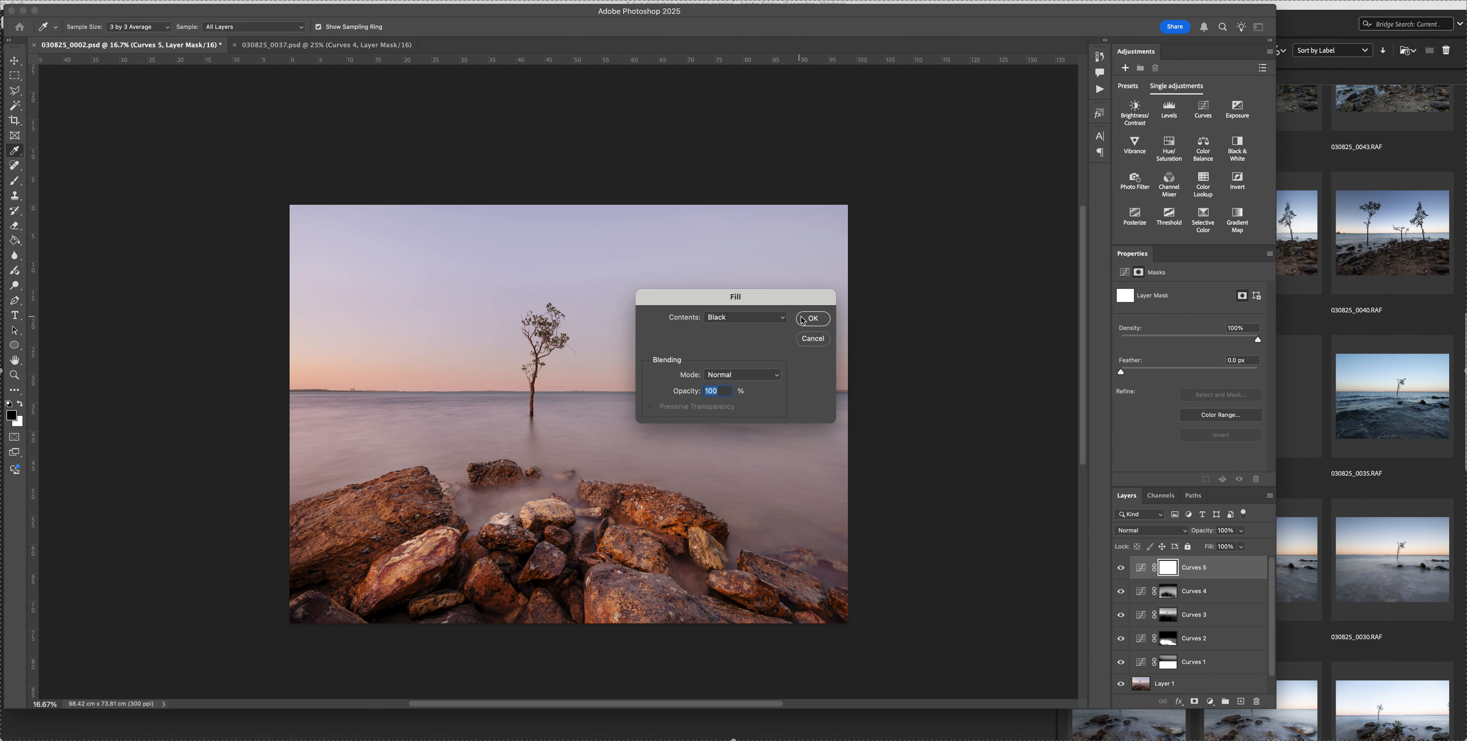
{"action": "left_click", "coordinate": [813, 318]}
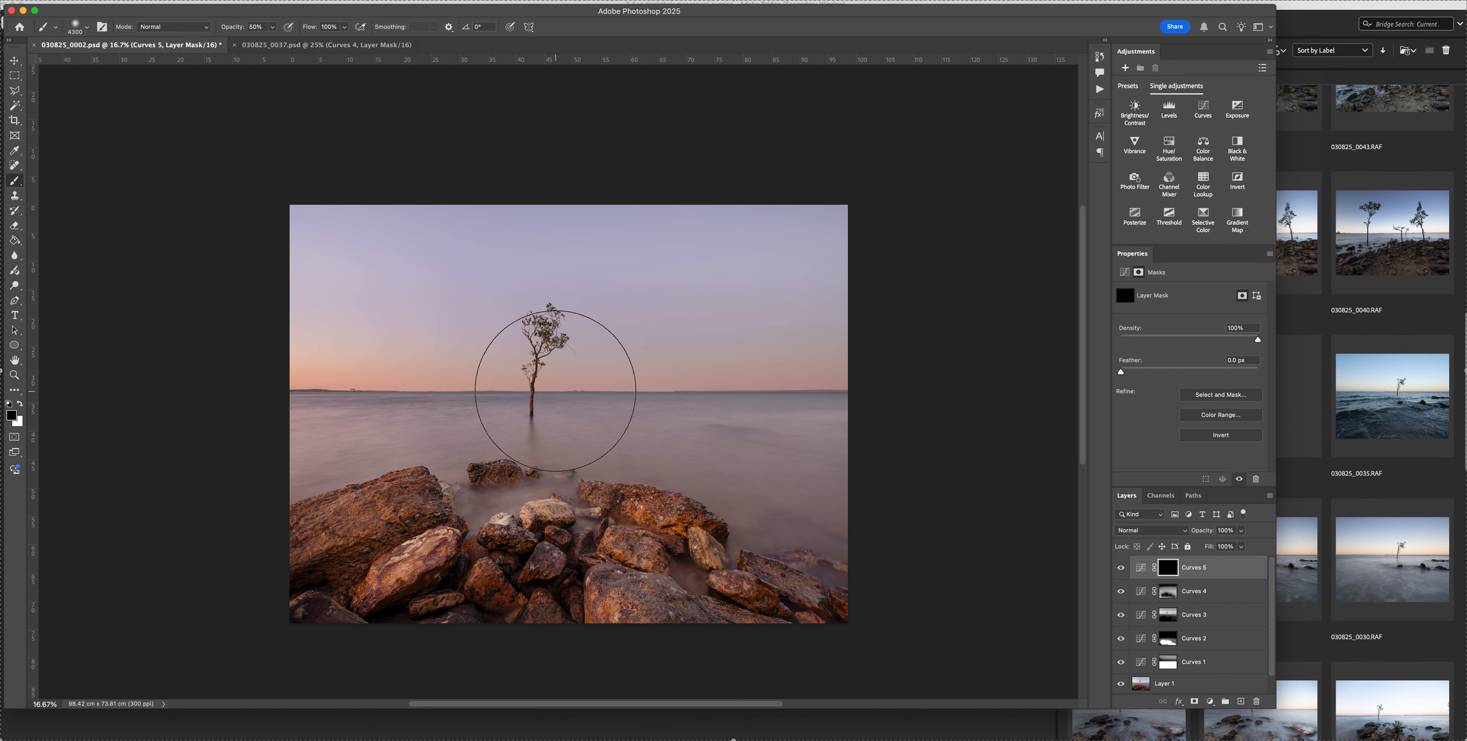
Paint white at 50% opacity across the horizon on the Curves 5 mask with a reduced brush size
{"action": "key", "text": "bracketleft"}
{"action": "key", "text": "bracketleft"}
{"action": "key", "text": "bracketleft"}
{"action": "key", "text": "bracketleft"}
{"action": "key", "text": "bracketleft"}
{"action": "key", "text": "bracketleft"}
{"action": "key", "text": "bracketleft"}
{"action": "key", "text": "x"}
{"action": "key", "text": "bracketleft"}
{"action": "key", "text": "bracketleft"}
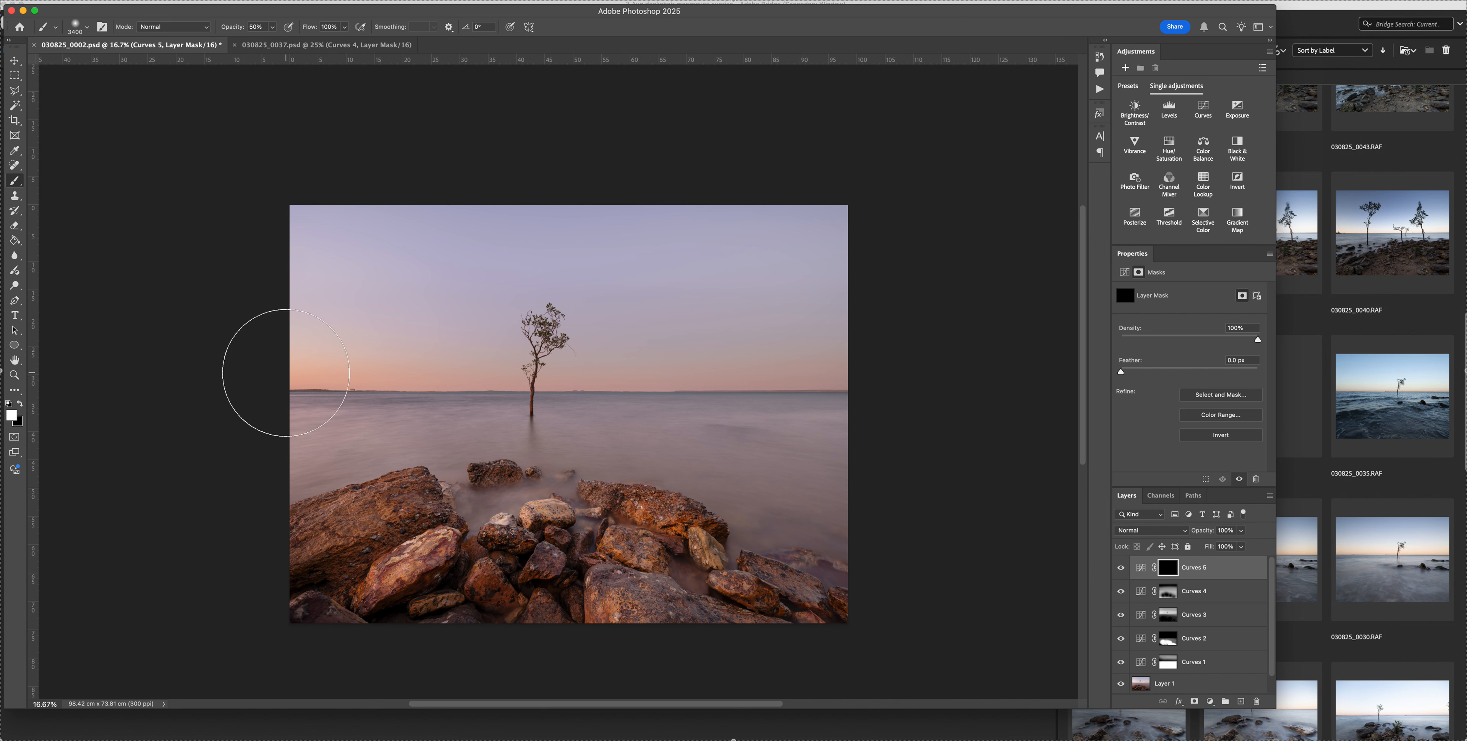
{"action": "left_click_drag", "start_coordinate": [1044, 386], "coordinate": [1045, 386]}
Paint white at 50% opacity over the water and foreground rocks on the Curves 5 mask
{"action": "key", "text": "p"}
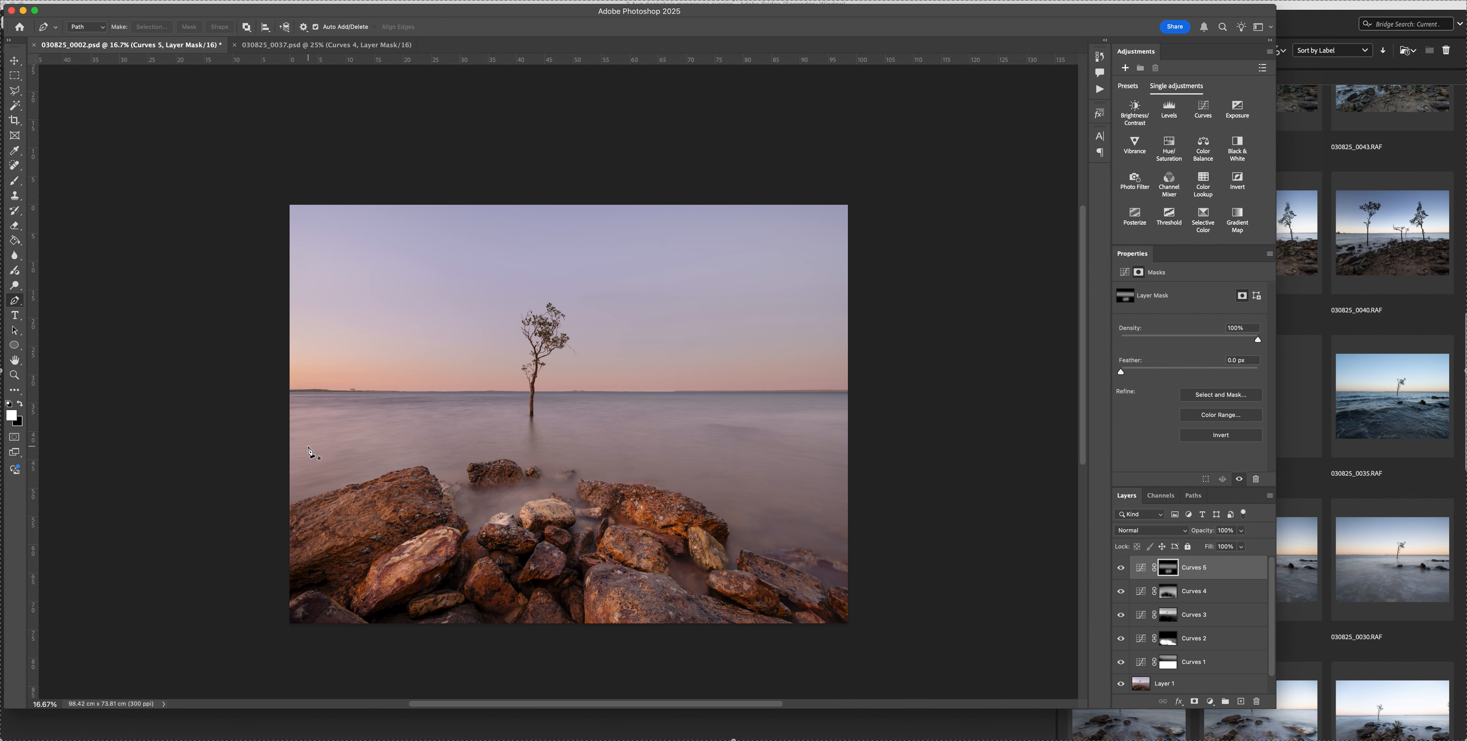
{"action": "key", "text": "b"}
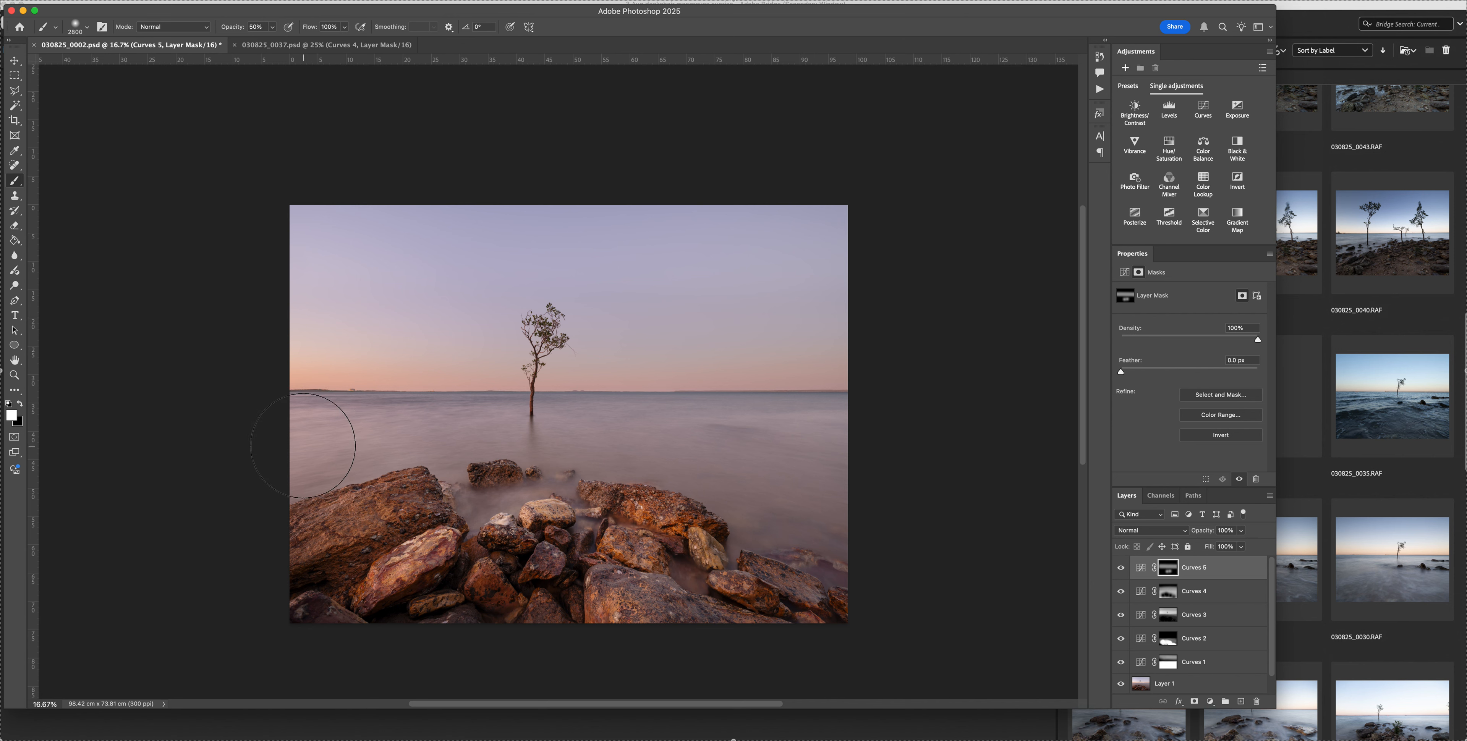
{"action": "left_click_drag", "start_coordinate": [849, 457], "coordinate": [224, 467]}
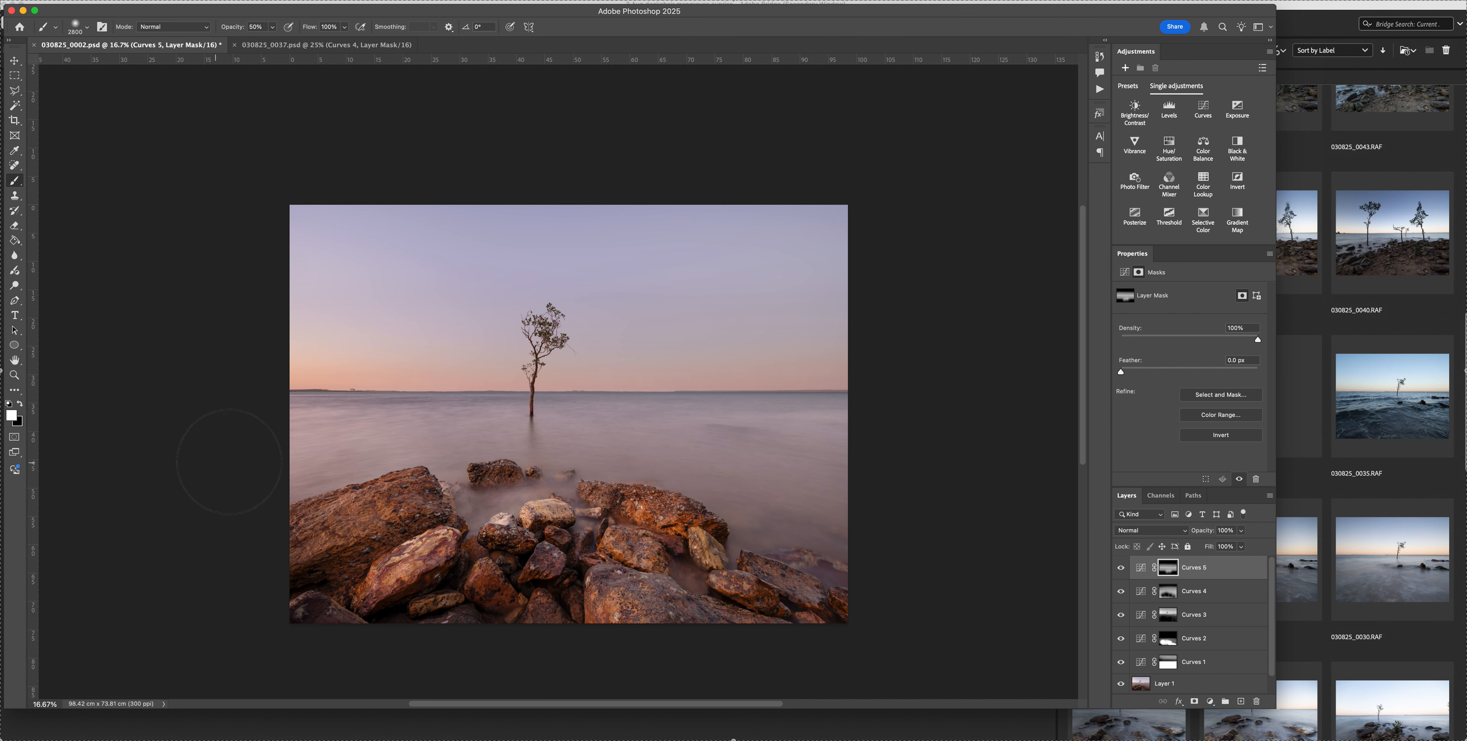
{"action": "mouse_move", "coordinate": [602, 542]}
{"action": "left_mouse_down"}
{"action": "mouse_move", "coordinate": [743, 562]}
{"action": "mouse_move", "coordinate": [539, 494]}
{"action": "mouse_move", "coordinate": [505, 503]}
{"action": "left_mouse_up"}
Run the Solid Colour Glow action from the Easy Way set to add a masked Soft Light colour fill
{"action": "left_click", "coordinate": [1101, 89]}
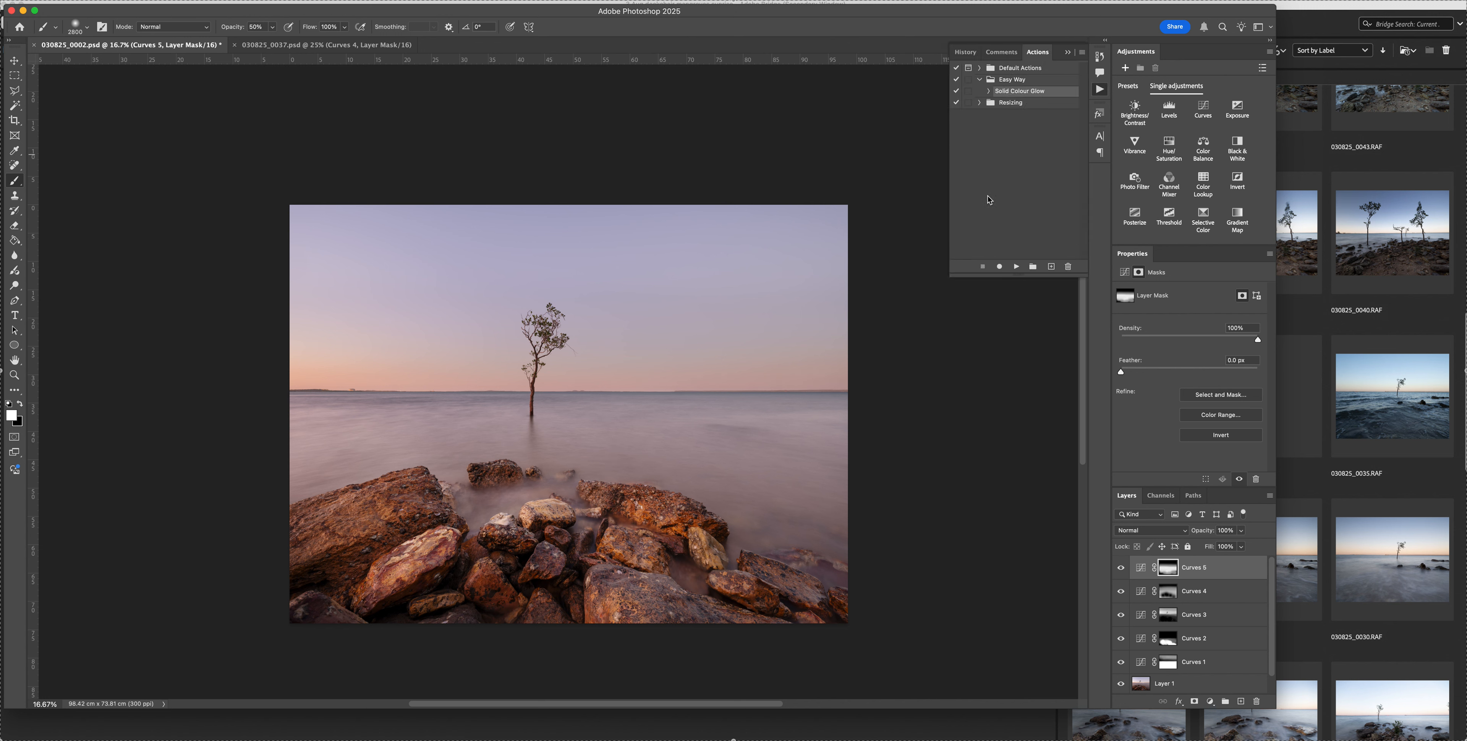
{"action": "left_click", "coordinate": [1016, 266]}
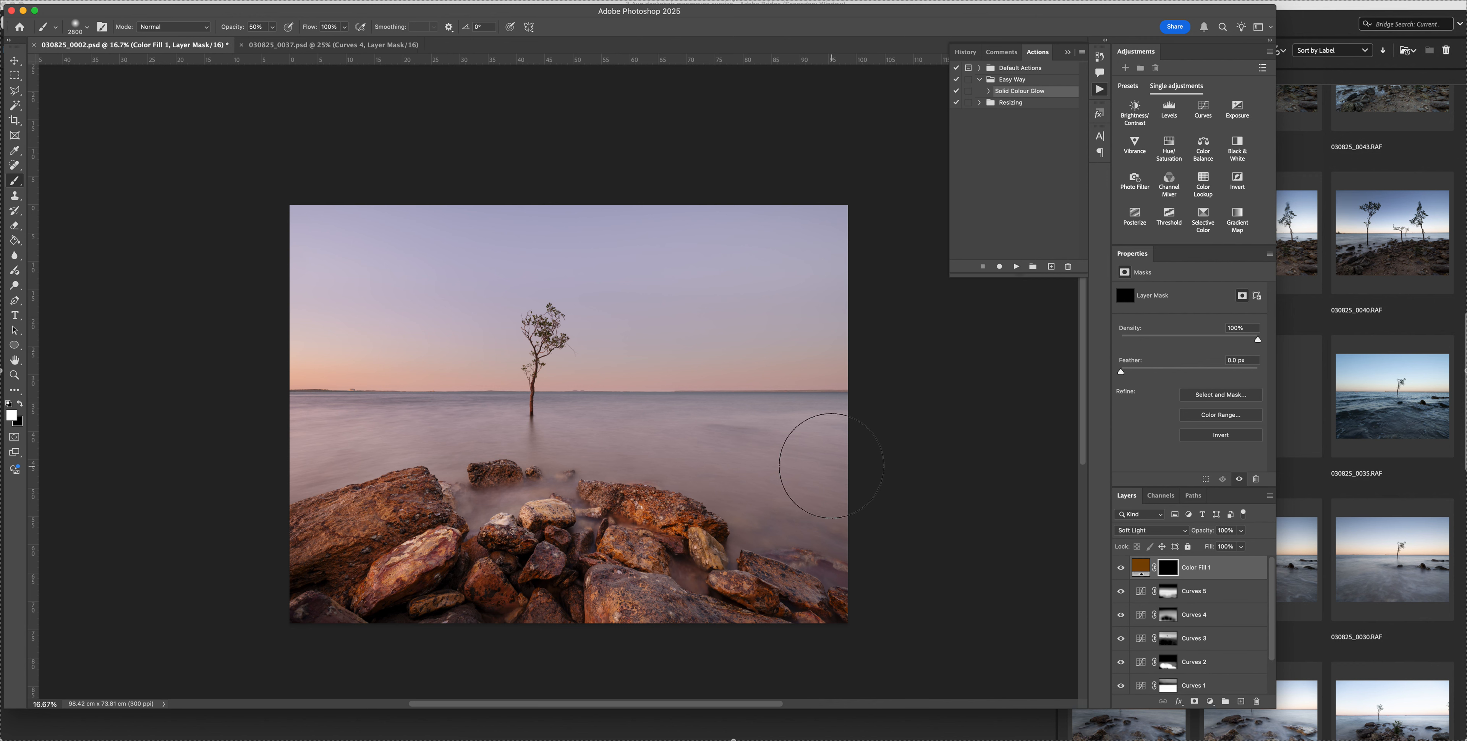
{"action": "left_click", "coordinate": [1069, 54]}
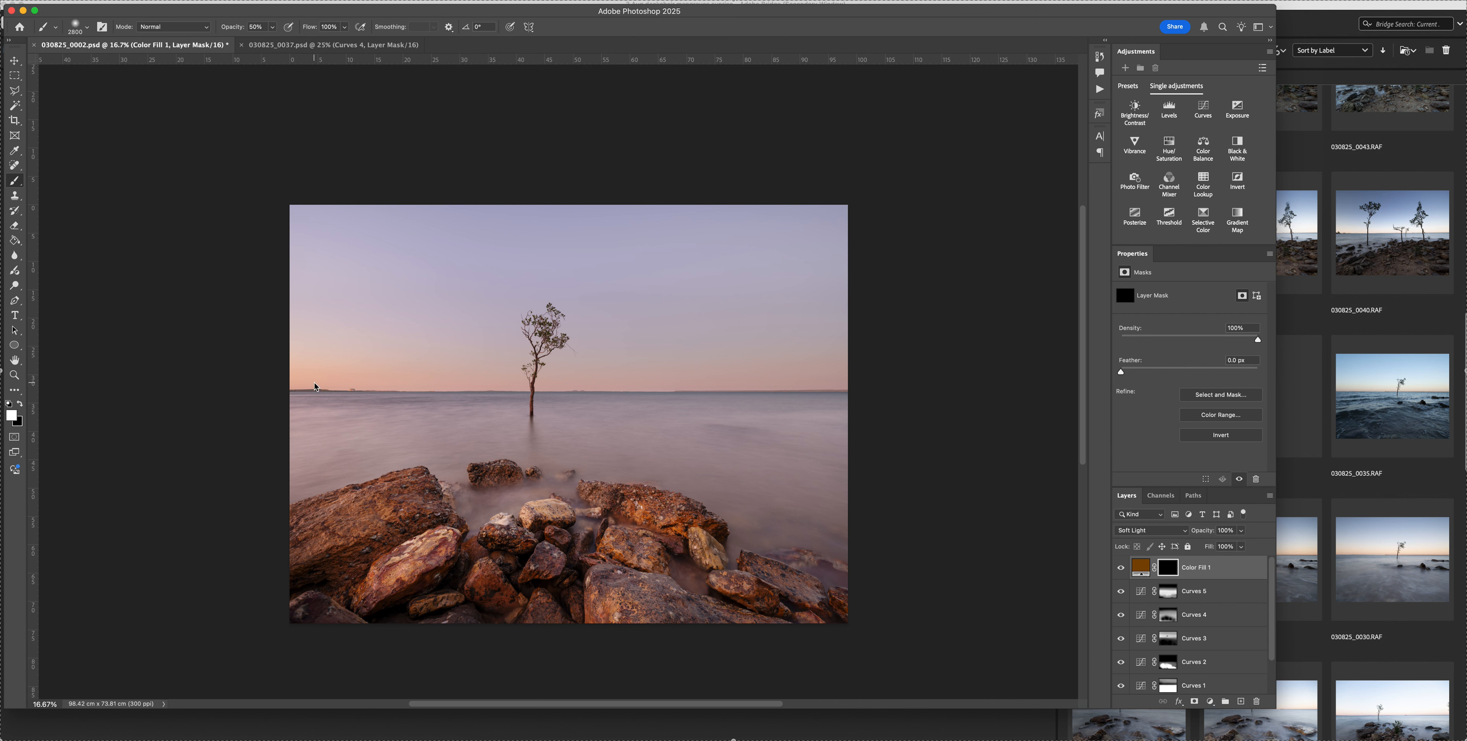
Enlarge the brush, paint white at 20% opacity across the horizon on the Color Fill 1 mask, and lower the brush opacity to 10%
{"action": "key", "text": "2"}
{"action": "key", "text": "bracketright"}
{"action": "key", "text": "bracketright"}
{"action": "key", "text": "bracketright"}
{"action": "key", "text": "bracketright"}
{"action": "left_click_drag", "start_coordinate": [283, 380], "coordinate": [1147, 397]}
{"action": "key", "text": "1"}
Try a 2:1 crop ratio and move the photo slightly upward within the crop frame
{"action": "key", "text": "c"}
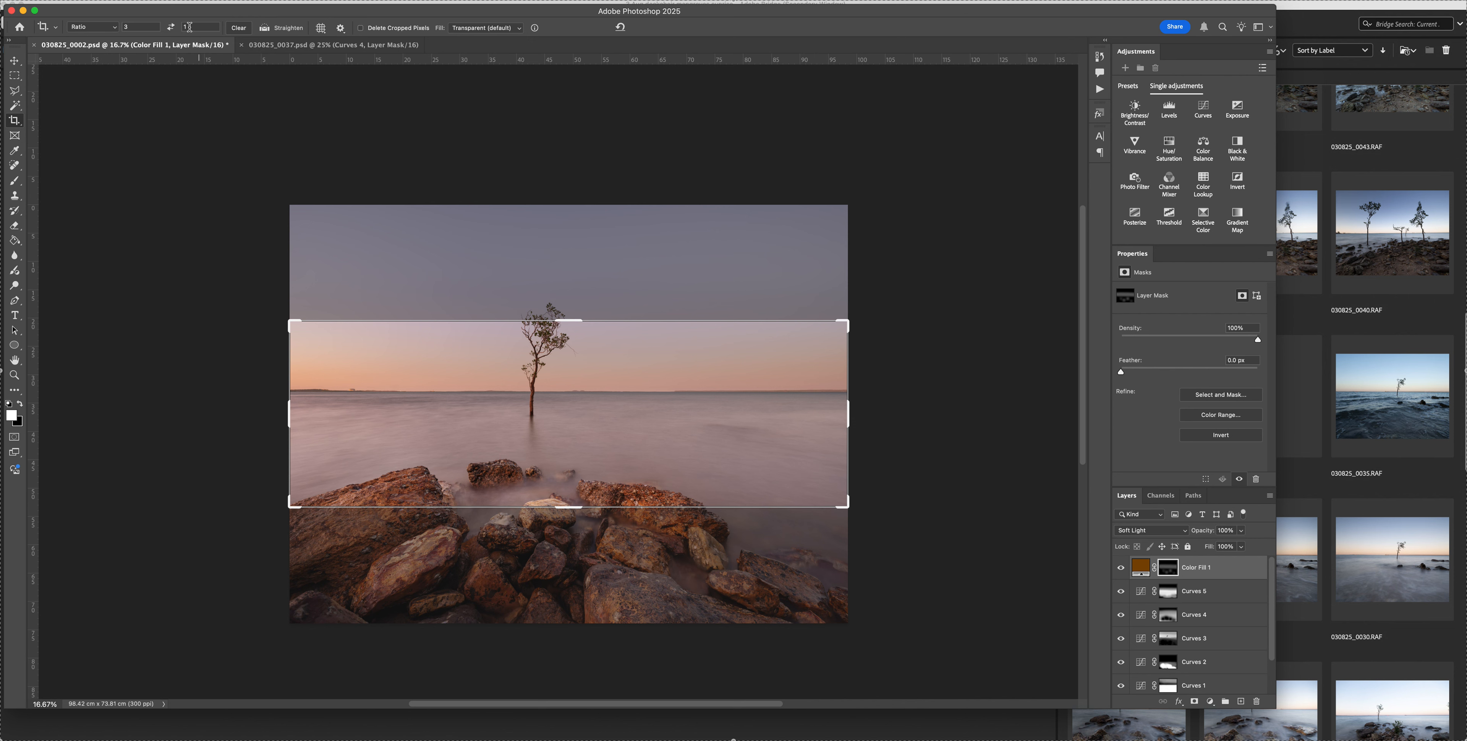
{"action": "left_click", "coordinate": [152, 27]}
{"action": "type", "text": "2"}
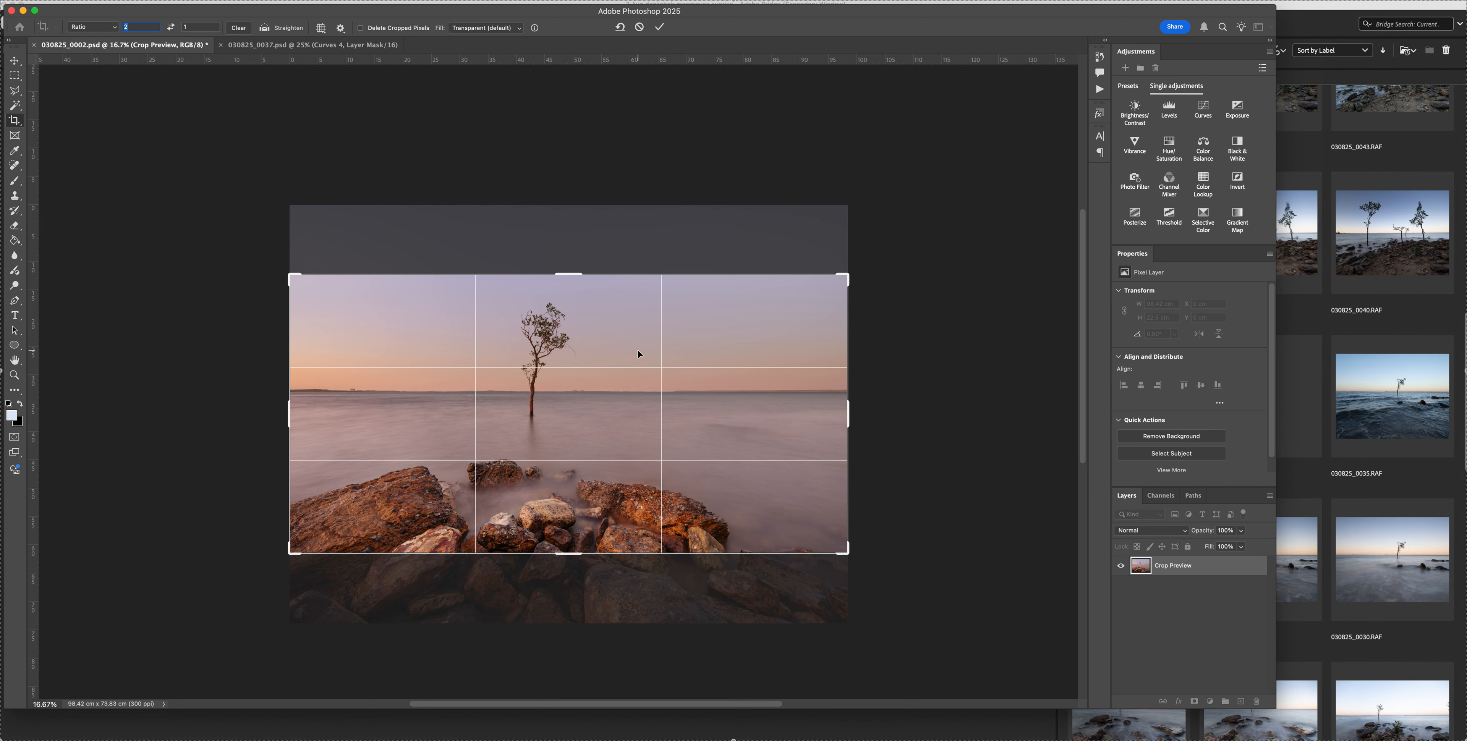
{"action": "left_click_drag", "start_coordinate": [622, 394], "coordinate": [622, 383]}
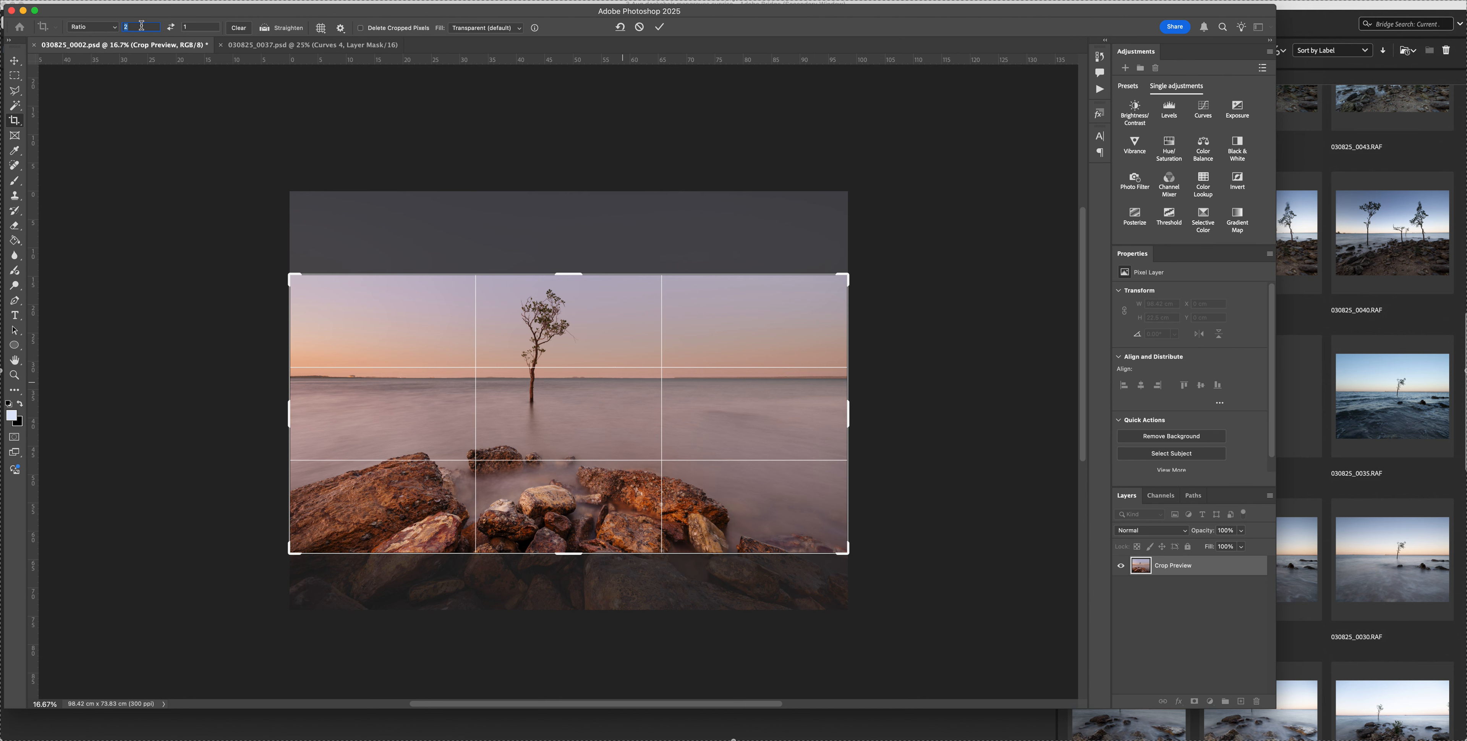
Crop the photo at a 3:2 ratio with the picture shifted slightly further up in the frame, and save the file
{"action": "type", "text": "3"}
{"action": "key", "text": "Tab"}
{"action": "type", "text": "2"}
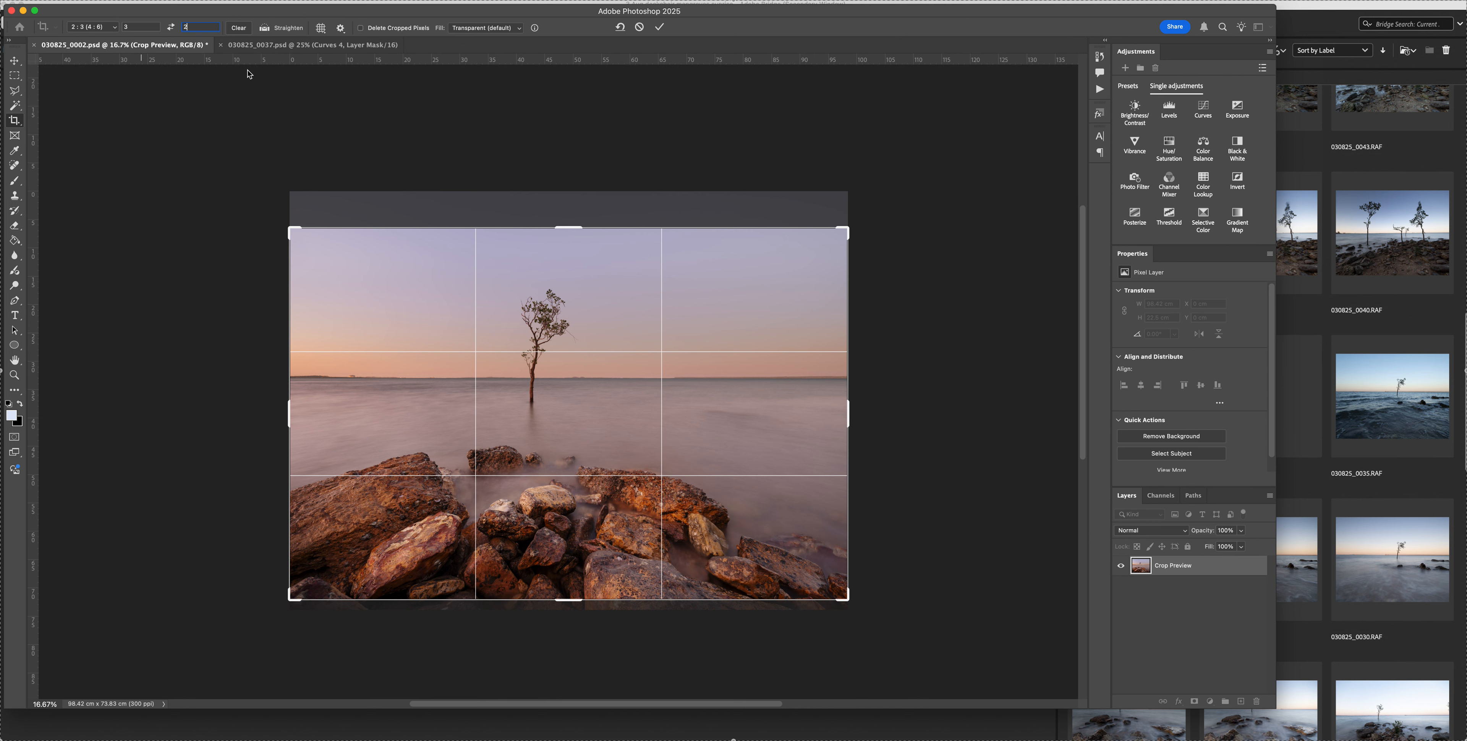
{"action": "left_click_drag", "start_coordinate": [577, 398], "coordinate": [581, 391]}
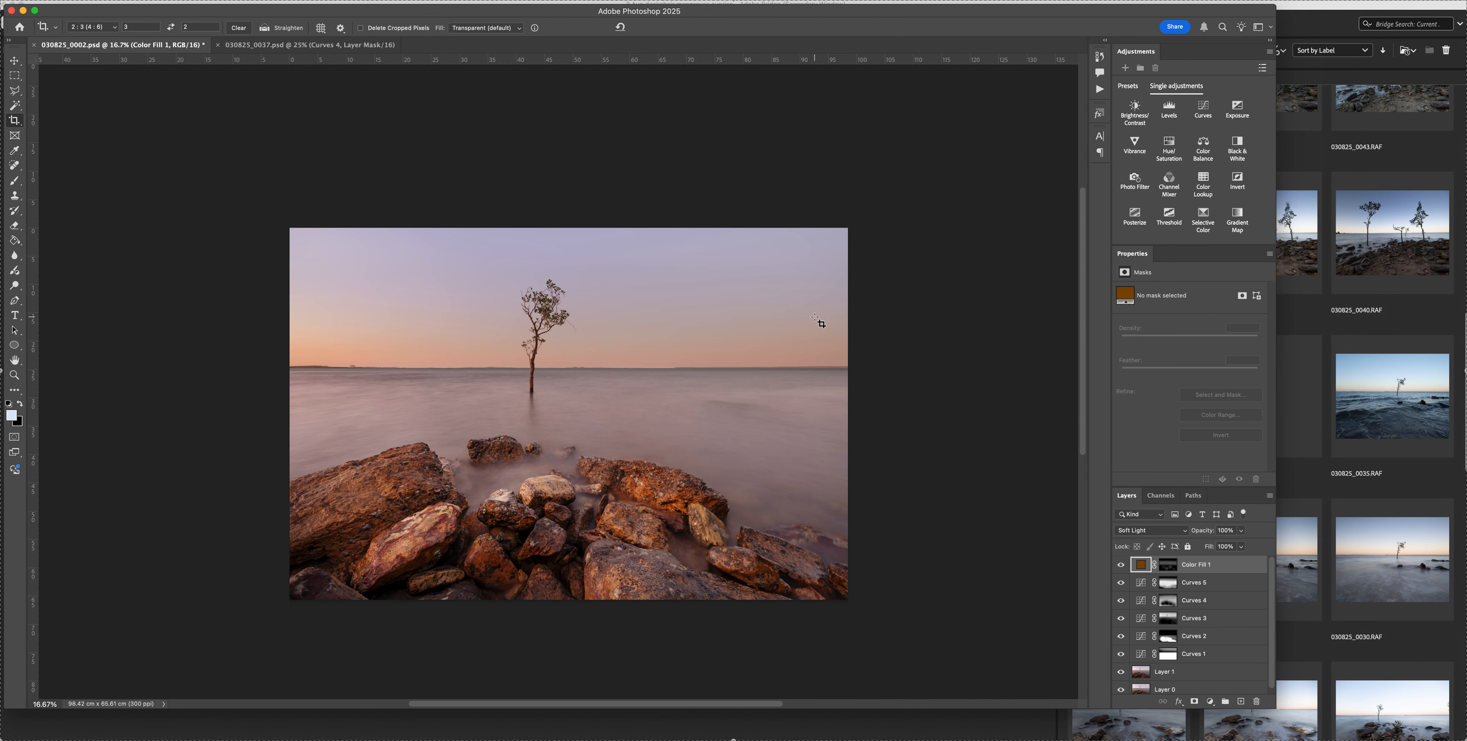
{"action": "key", "text": "super+s"}
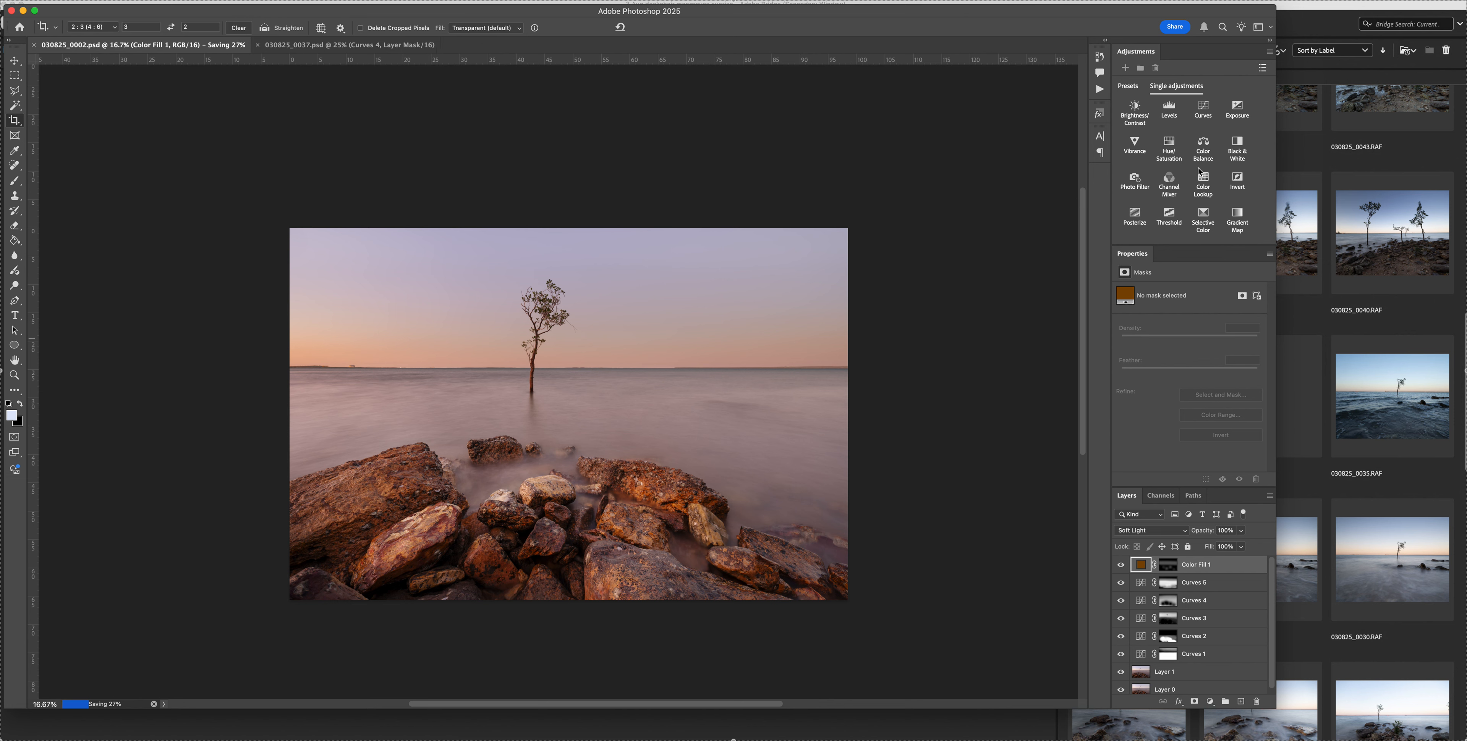
Add a Curves layer above Color Fill 1, try the auto colour correction algorithms and apply Enhance Monochromatic Contrast
{"action": "left_click", "coordinate": [1204, 109]}
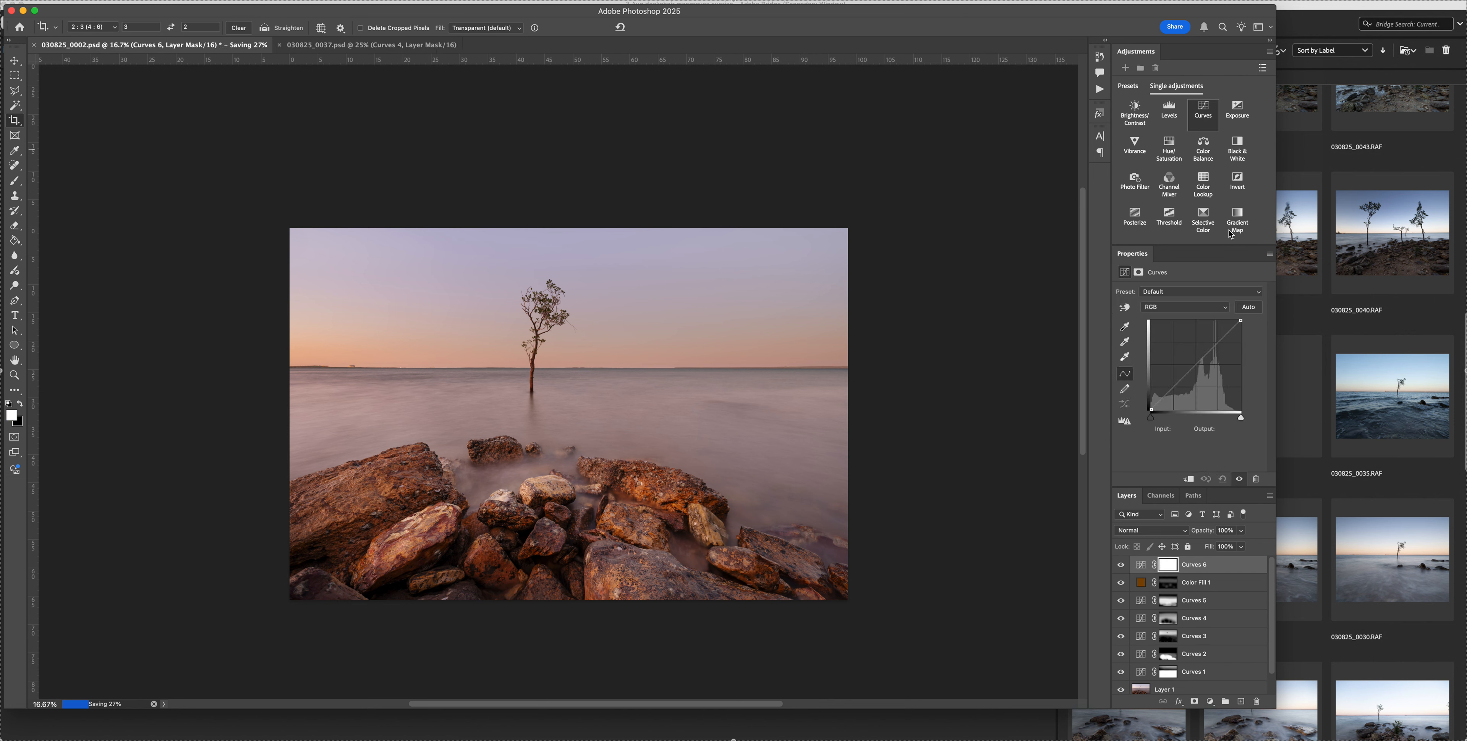
{"action": "left_click", "coordinate": [1249, 307], "text": "alt"}
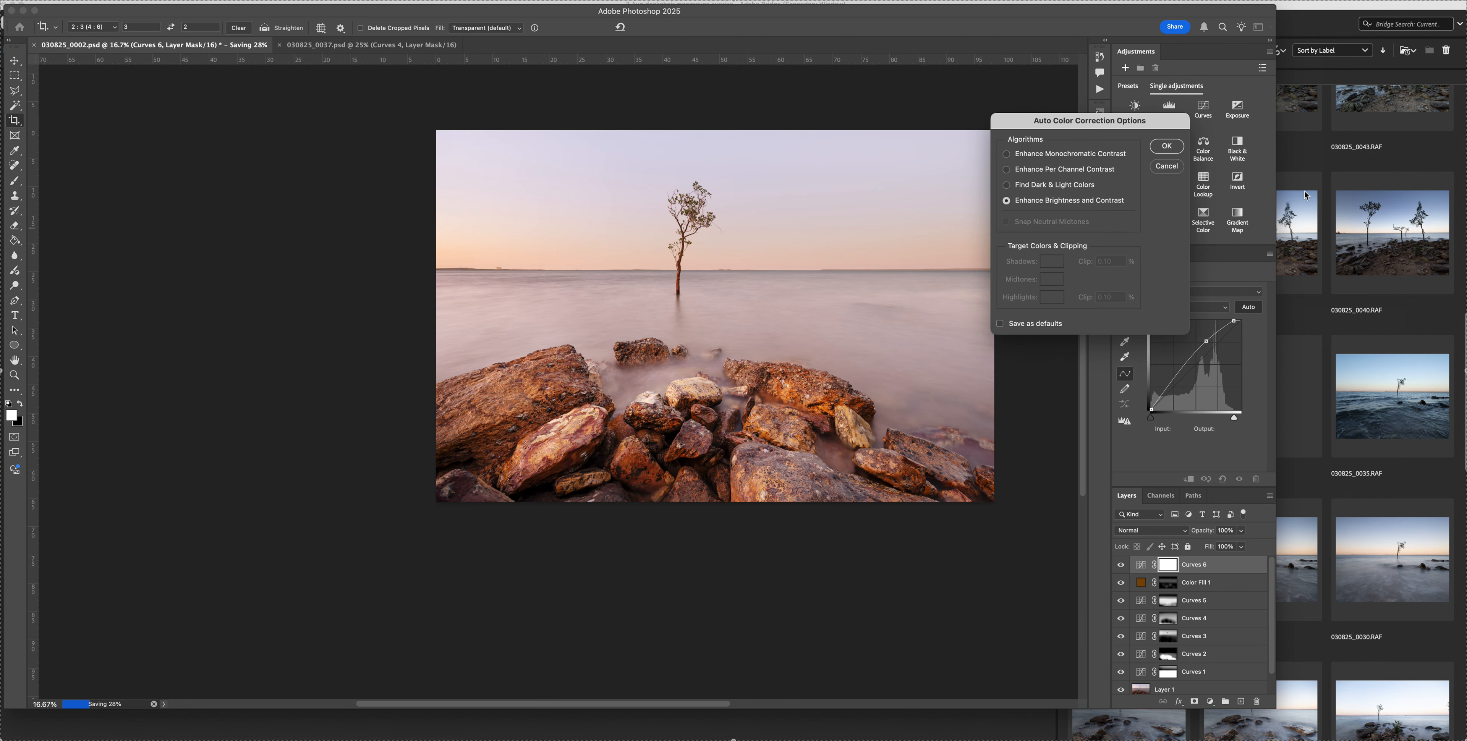
{"action": "scroll", "coordinate": [879, 293], "scroll_direction": "right", "scroll_amount": 10}
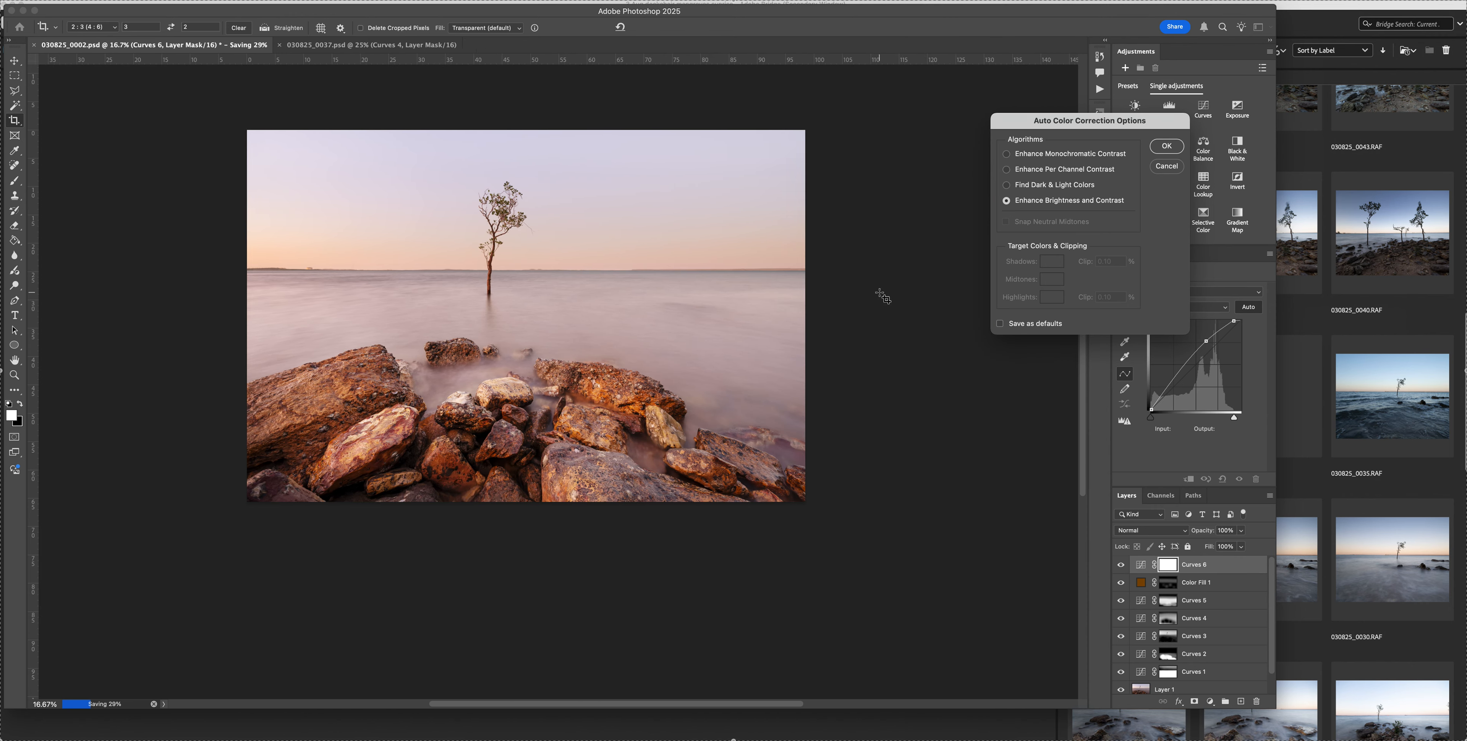
{"action": "left_click", "coordinate": [1003, 185]}
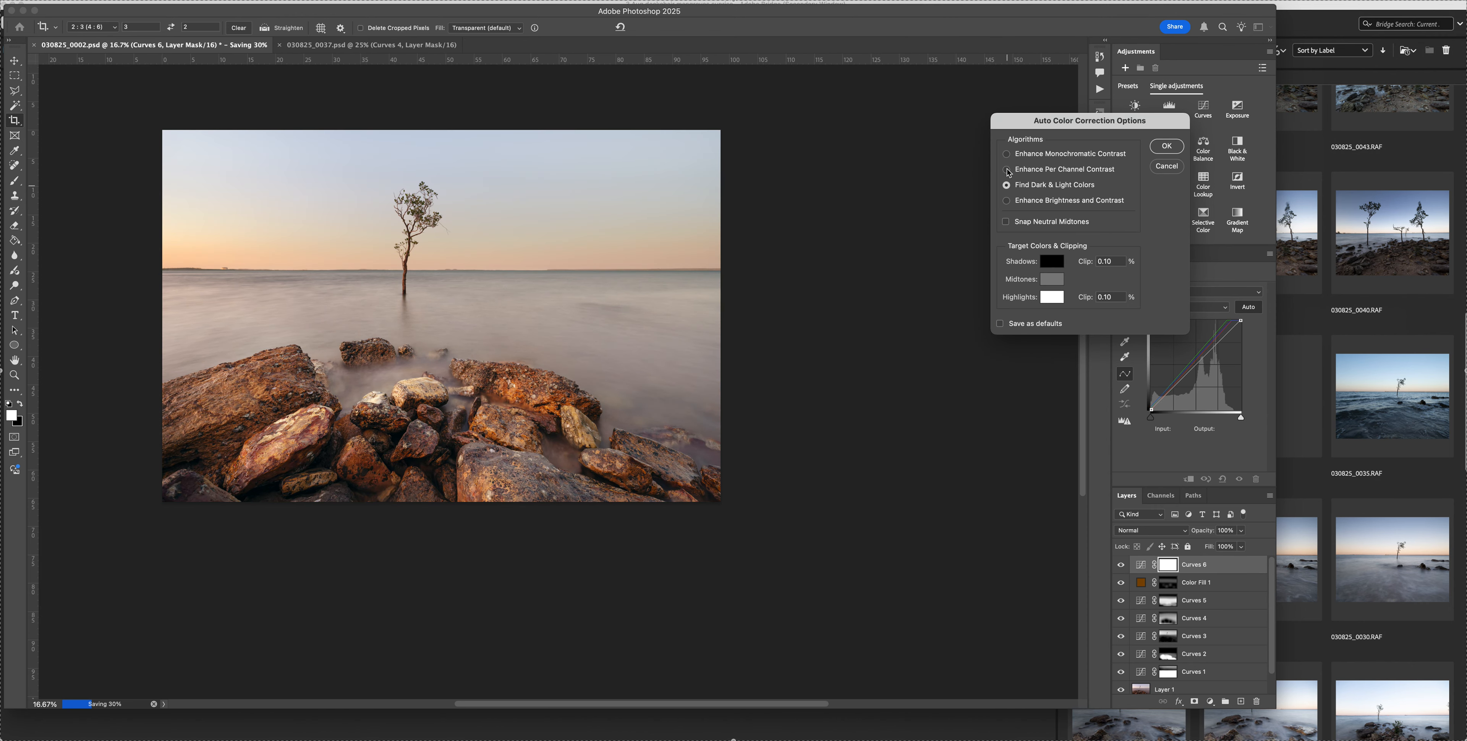
{"action": "left_click", "coordinate": [1005, 170]}
{"action": "left_click", "coordinate": [1006, 156]}
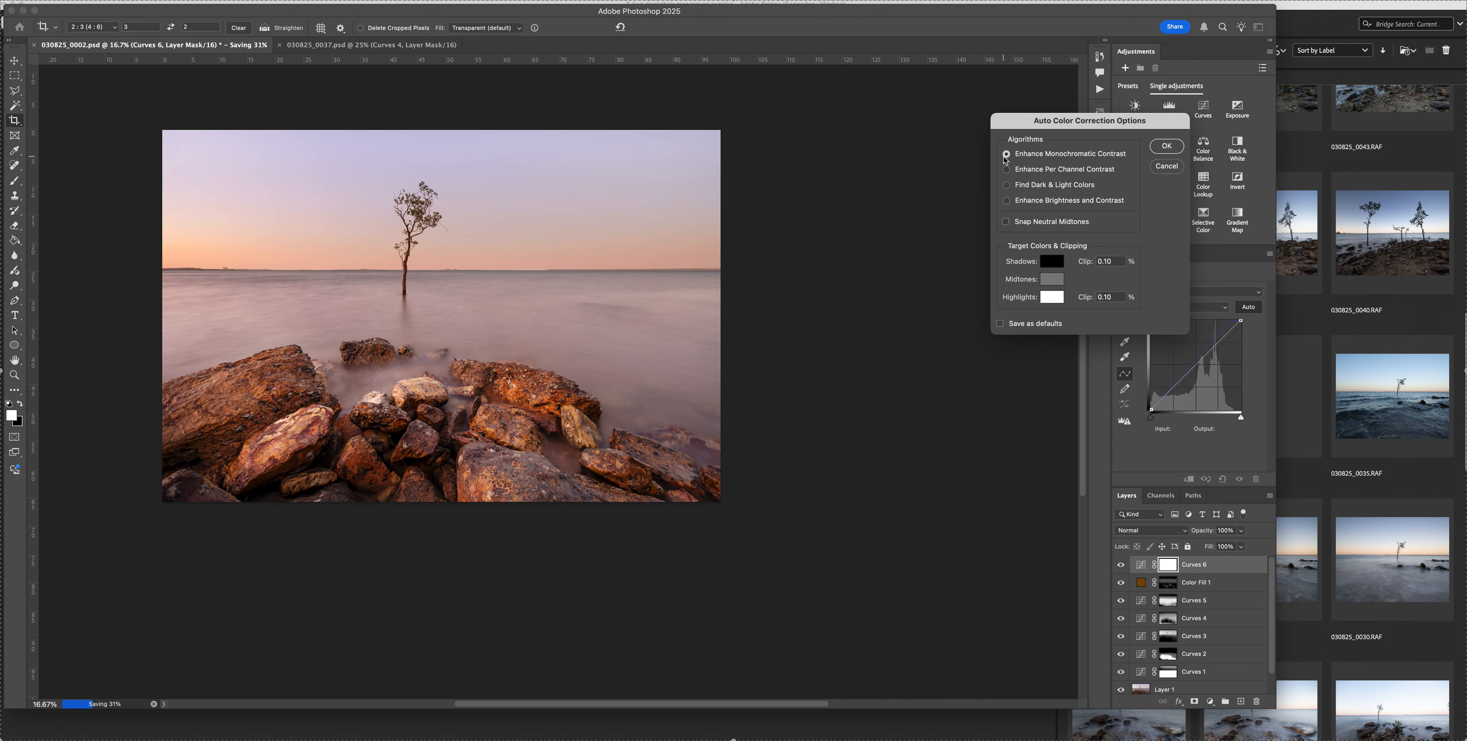
{"action": "left_click", "coordinate": [1167, 145]}
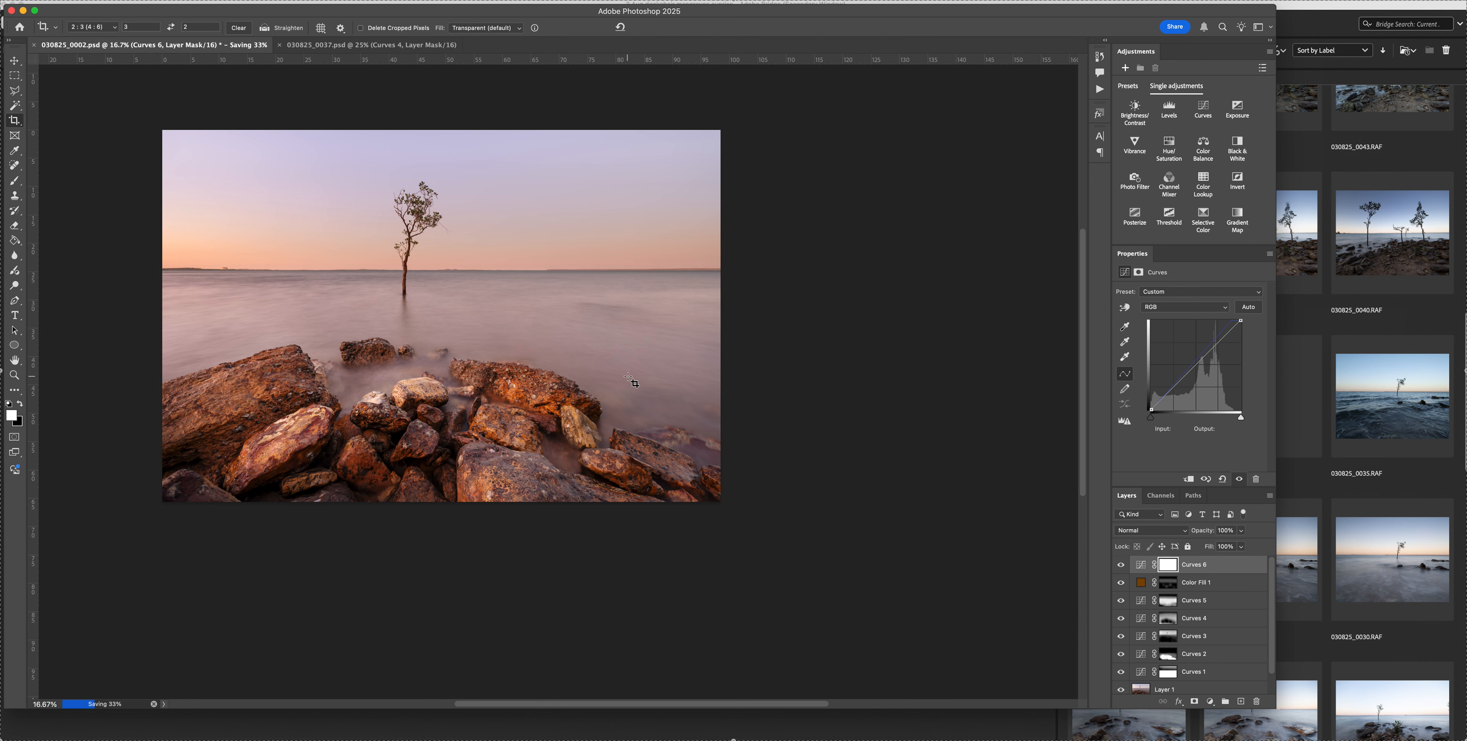
Compare the cropped image with and without the Curves 6 layer
{"action": "scroll", "coordinate": [639, 384], "scroll_direction": "left", "scroll_amount": 3}
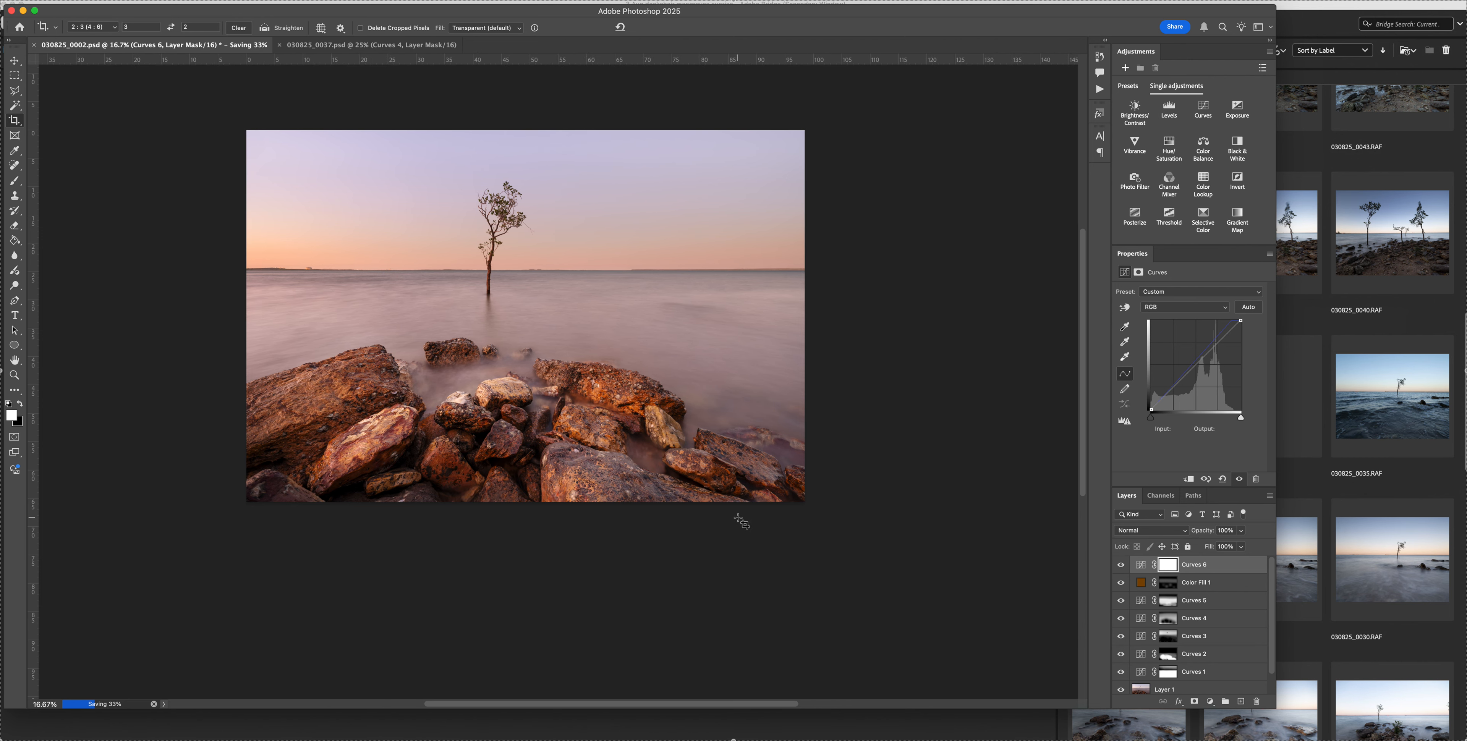
{"action": "scroll", "coordinate": [747, 521], "scroll_direction": "left", "scroll_amount": 3}
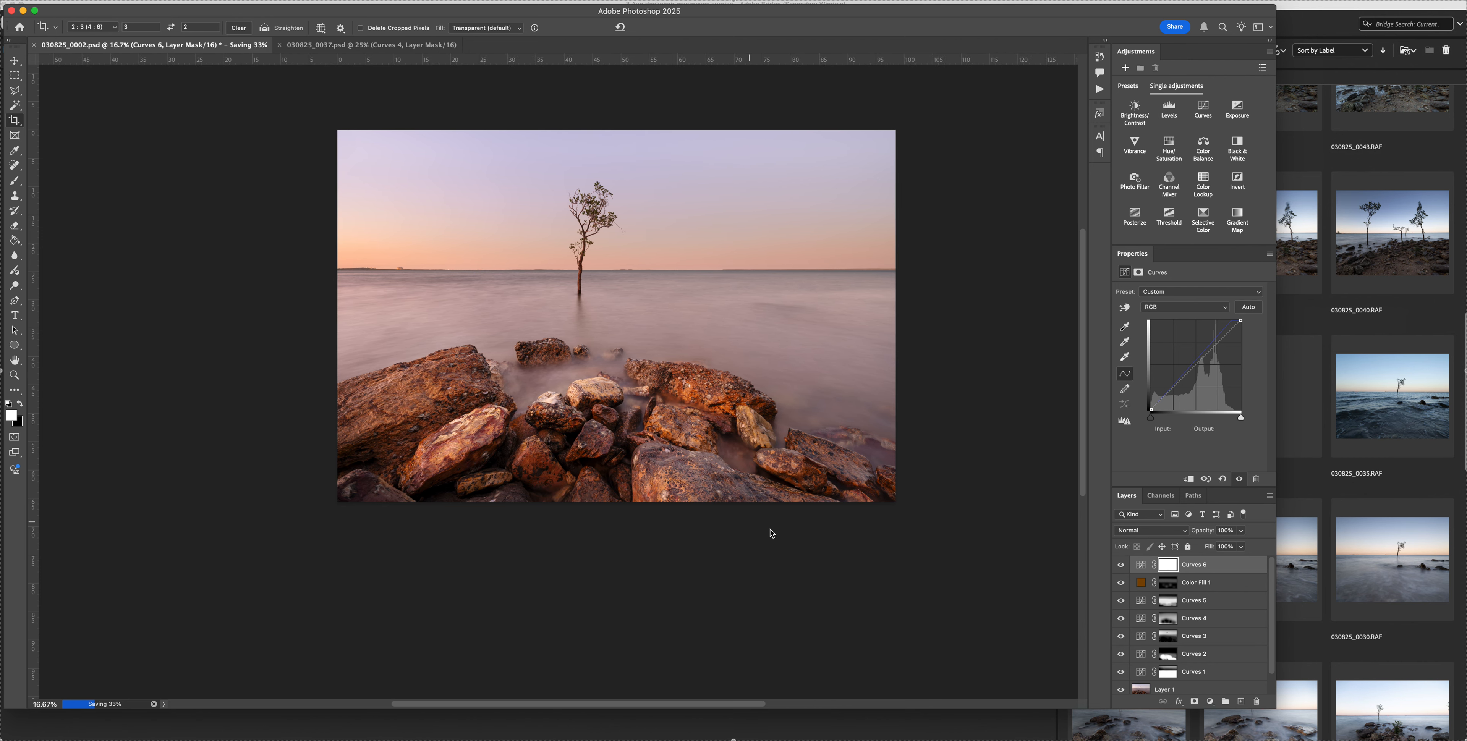
{"action": "left_click", "coordinate": [1121, 565]}
{"action": "left_click", "coordinate": [1121, 565]}
{"action": "scroll", "coordinate": [992, 560], "scroll_direction": "up", "scroll_amount": 2}
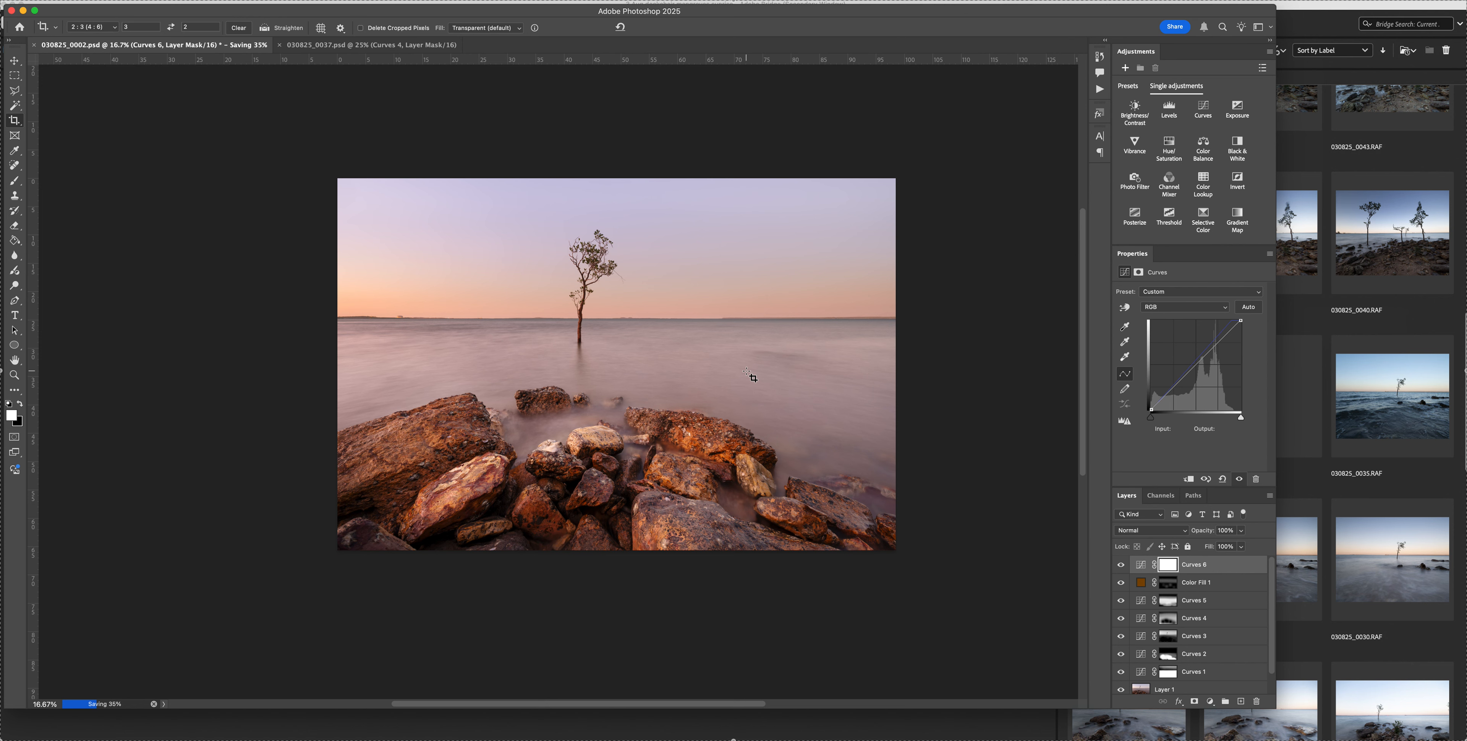
Switch to 030825_0037.psd and add a Color Balance layer with the midtones Magenta–Green value at -10
{"action": "left_click", "coordinate": [369, 49]}
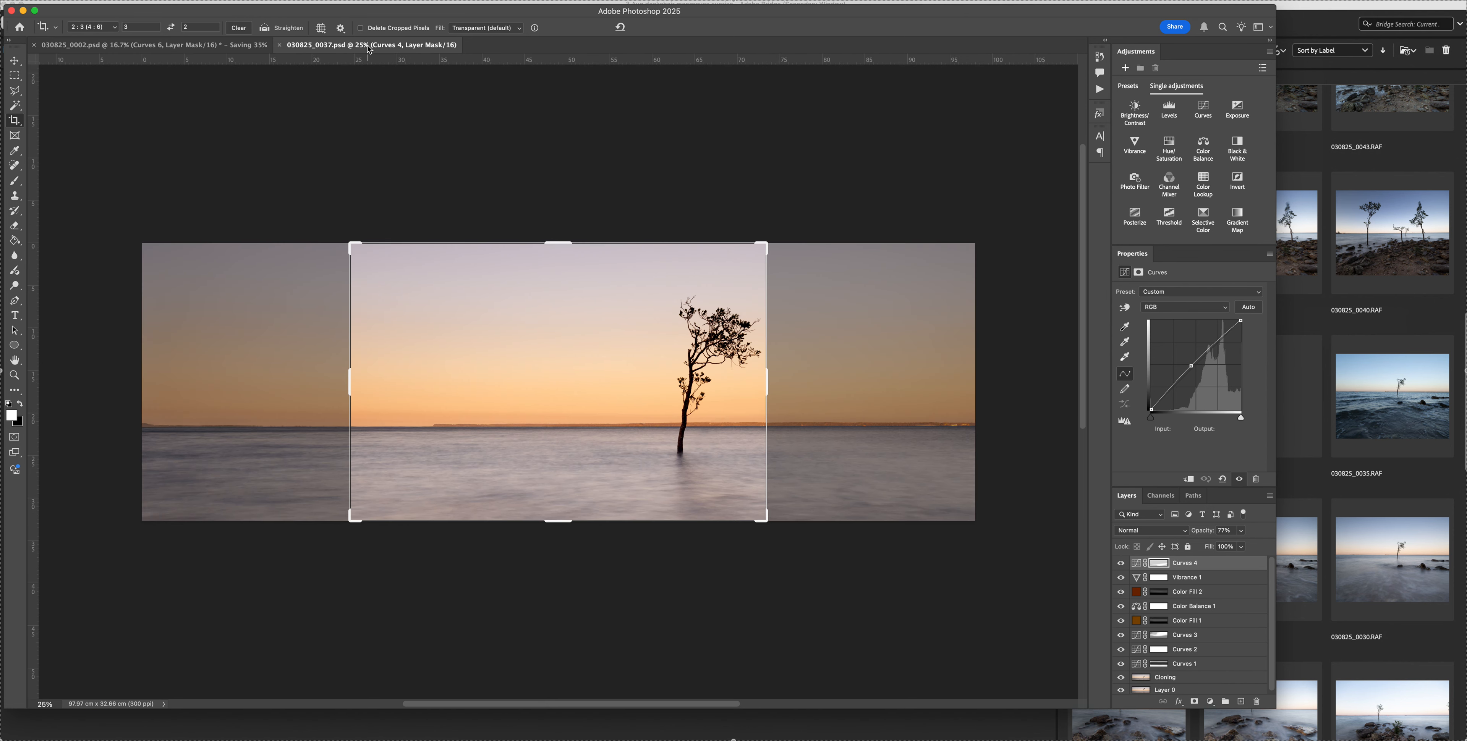
{"action": "key", "text": "b"}
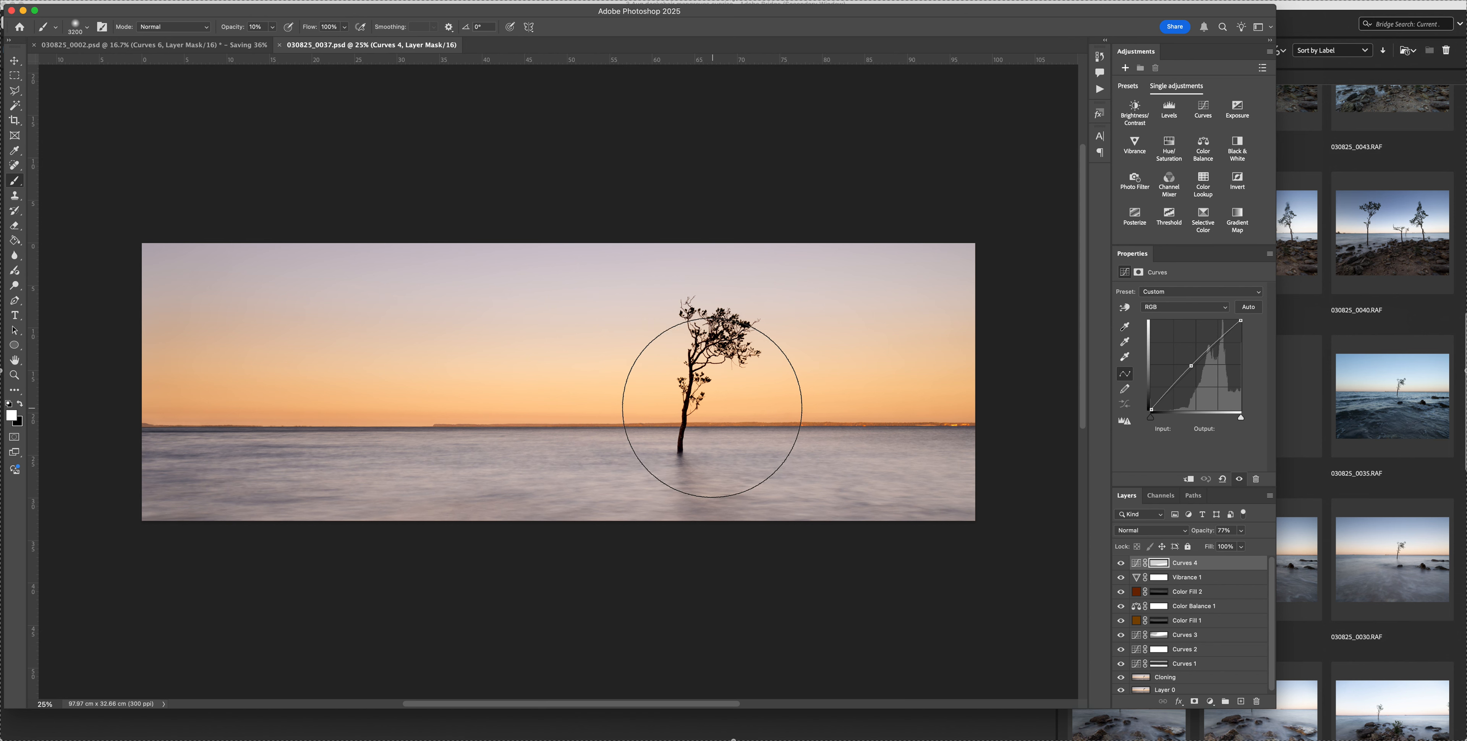
{"action": "left_click", "coordinate": [1199, 150]}
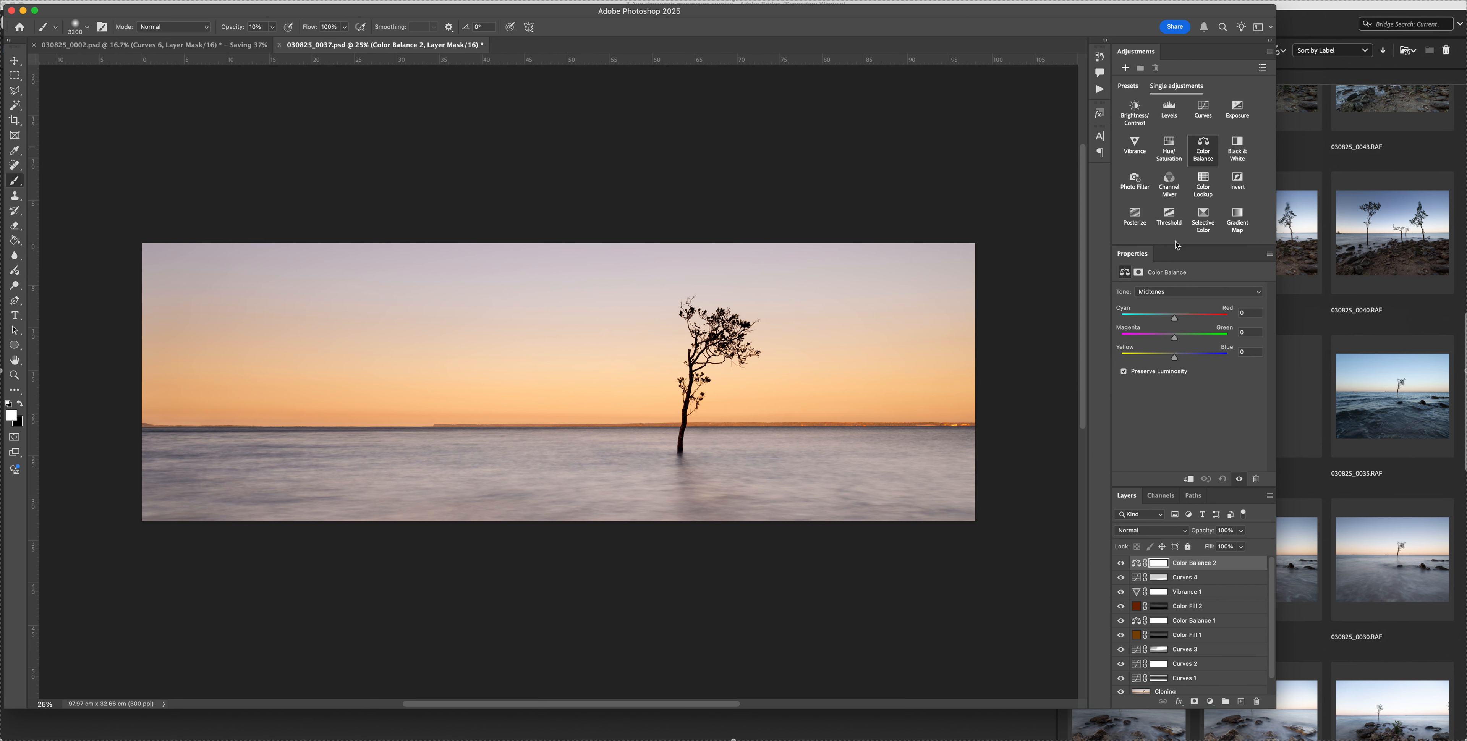
{"action": "left_click", "coordinate": [1176, 340]}
{"action": "left_click_drag", "start_coordinate": [1174, 340], "coordinate": [1176, 360]}
Compare the panorama with and without Color Balance 2, and save the file
{"action": "left_click", "coordinate": [1120, 565]}
{"action": "left_click", "coordinate": [1120, 565]}
{"action": "key", "text": "super+s"}
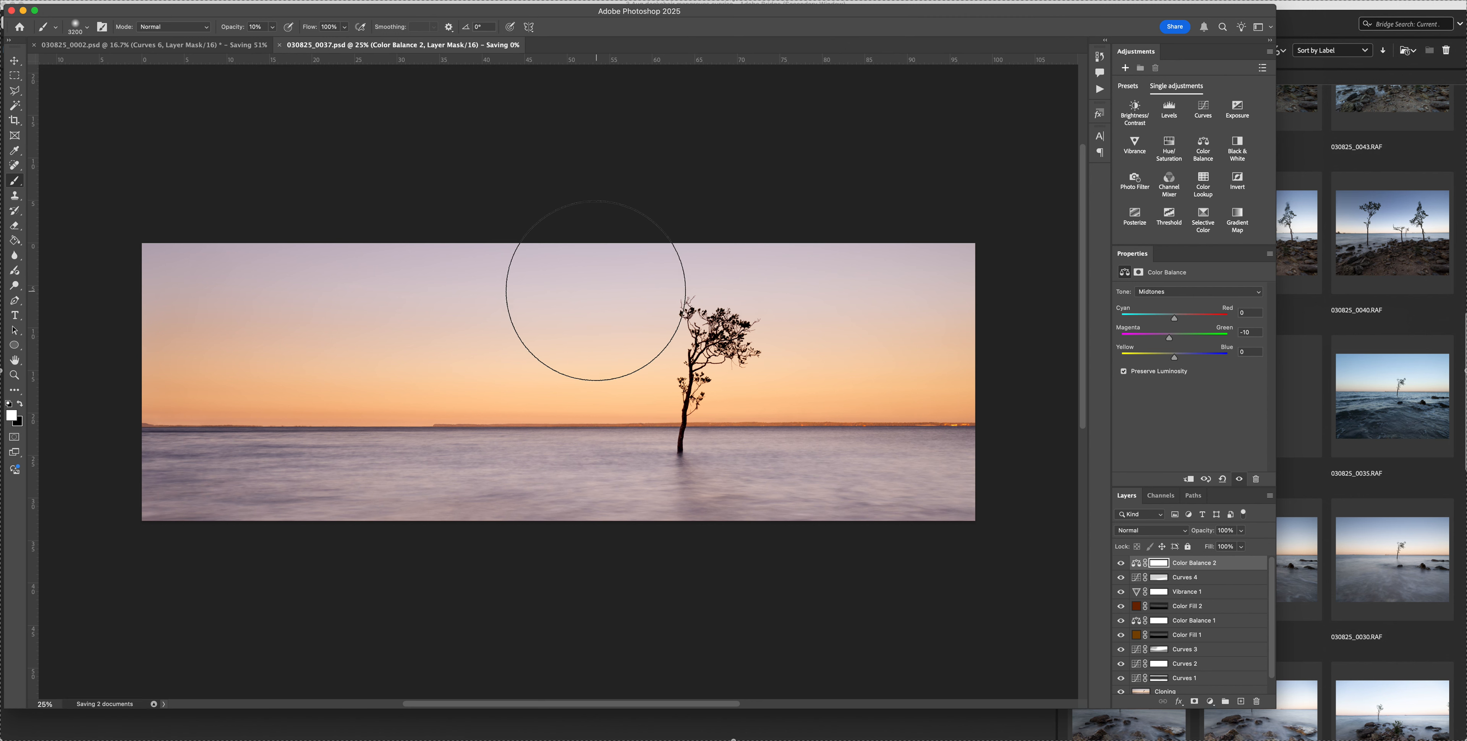
Switch back to the 030825_0002.psd document
{"action": "left_click", "coordinate": [216, 49]}
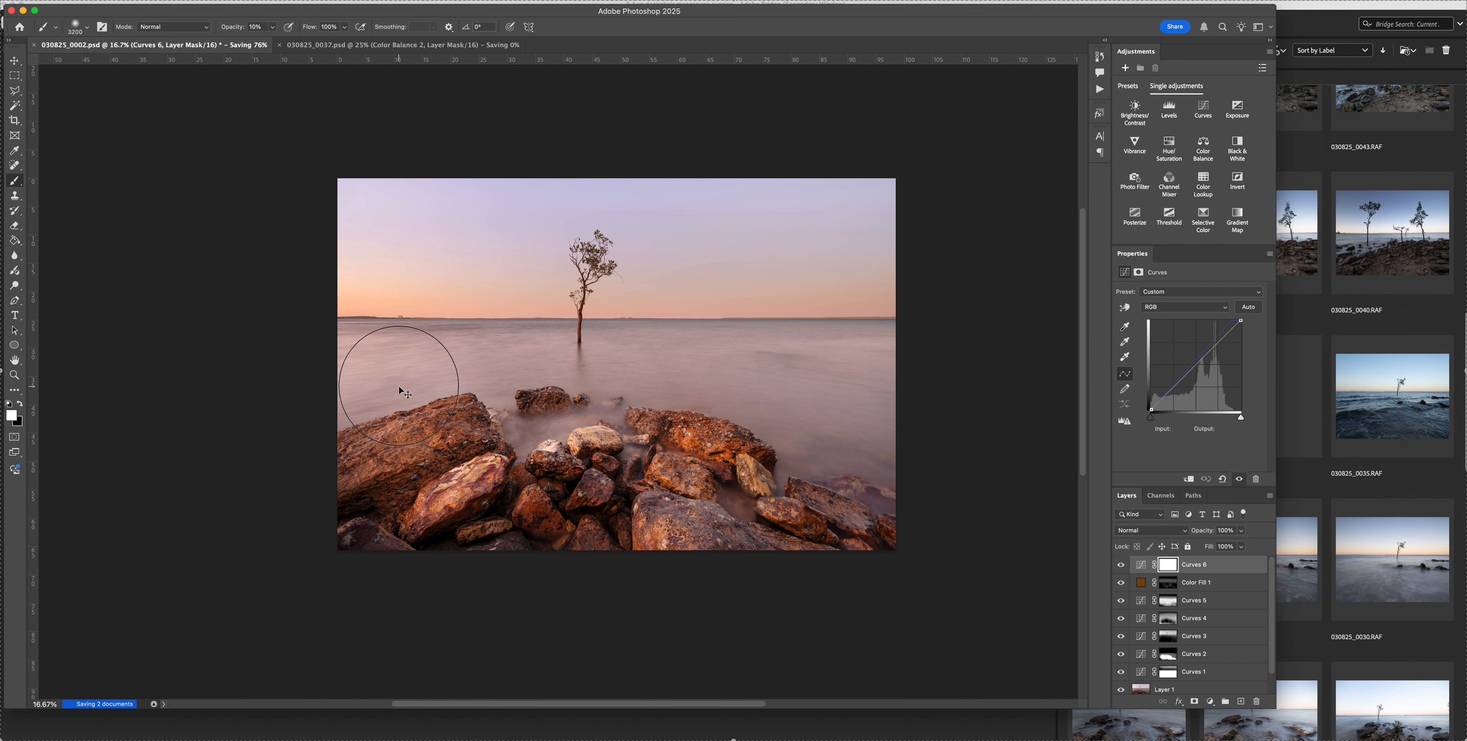
{"action": "key", "text": "super+shift+5"}
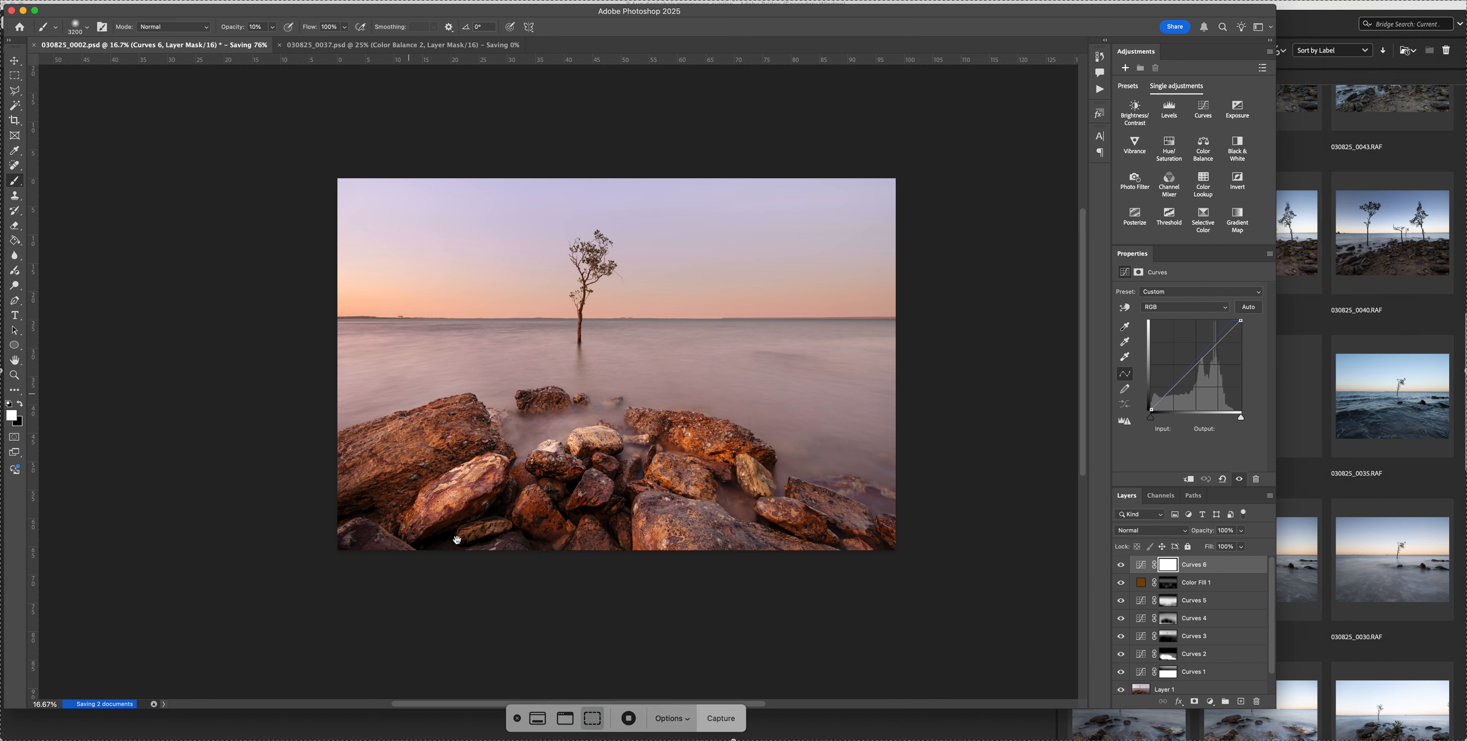